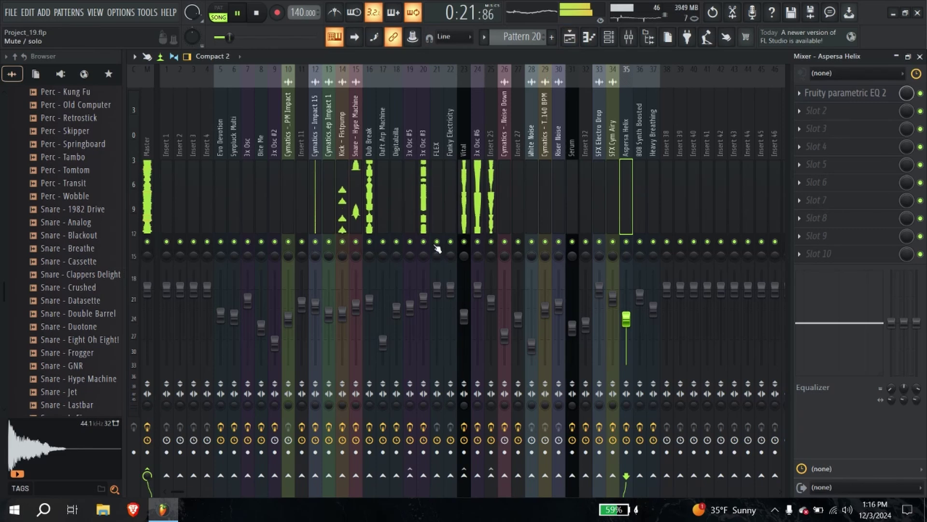
# Step: Solo the Vital mixer track and try Gross Beat's Basic 3 and Basic 2 time presets on the Aspersa Helix track
pyautogui.rightClick(464, 242)
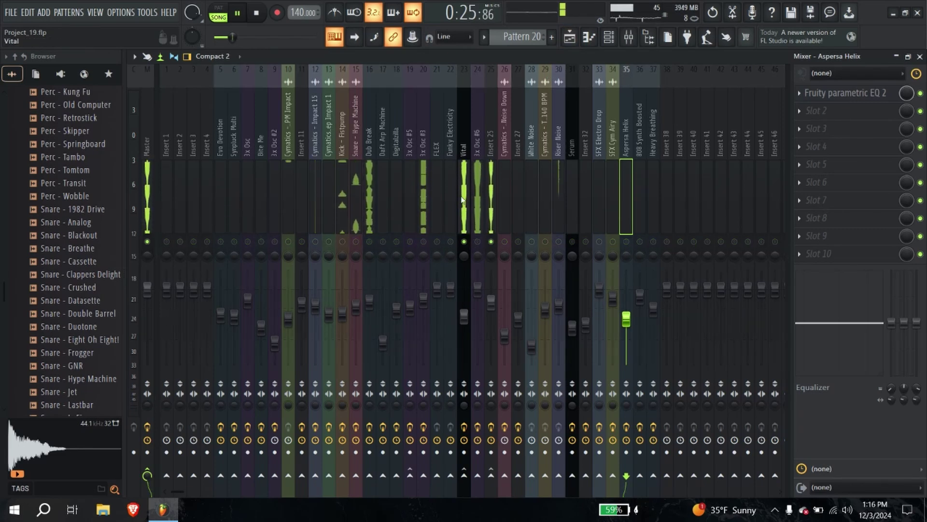
pyautogui.click(803, 112)
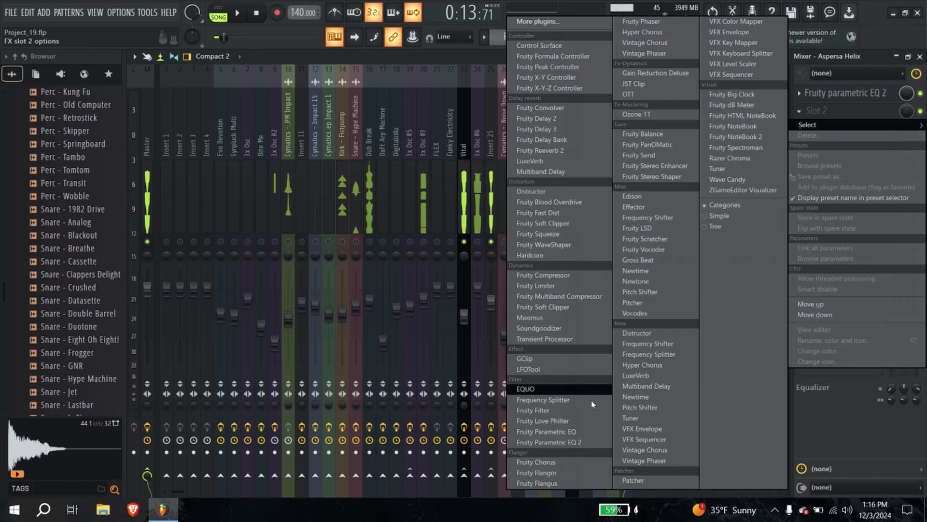
pyautogui.click(638, 260)
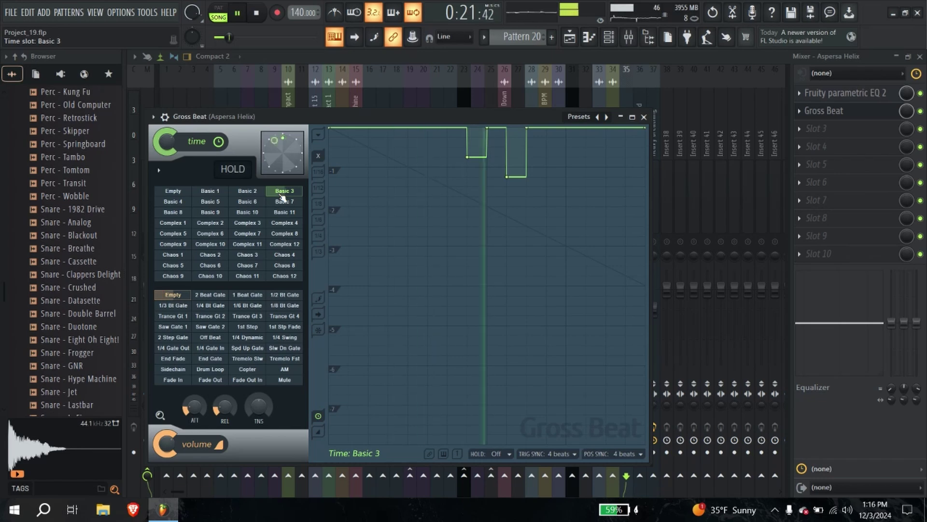
pyautogui.click(260, 194)
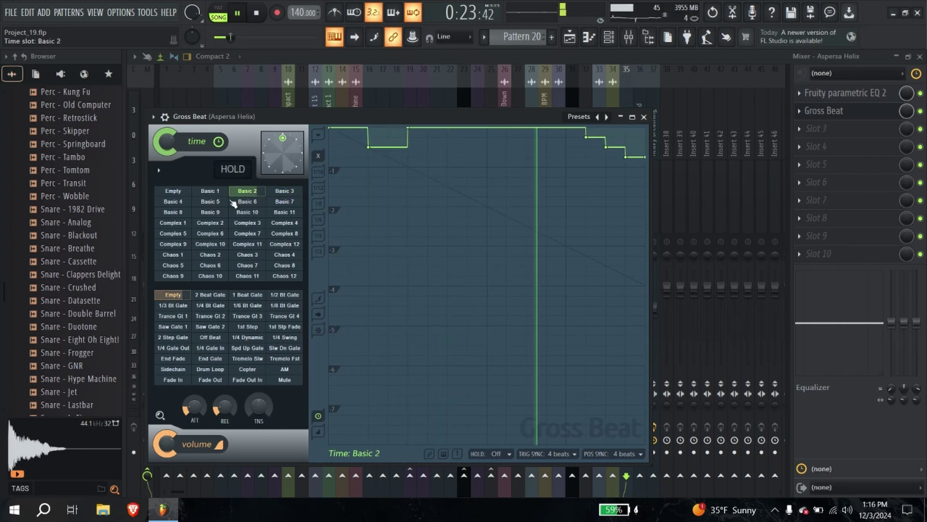
pyautogui.click(644, 117)
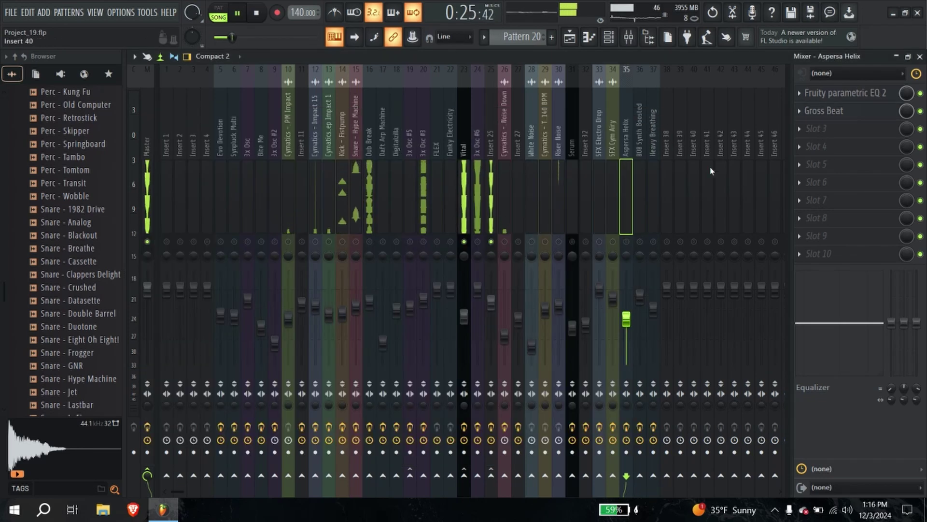
# Step: Delete Gross Beat from the second effect slot of the Aspersa Helix track
pyautogui.rightClick(815, 110)
pyautogui.click(816, 135)
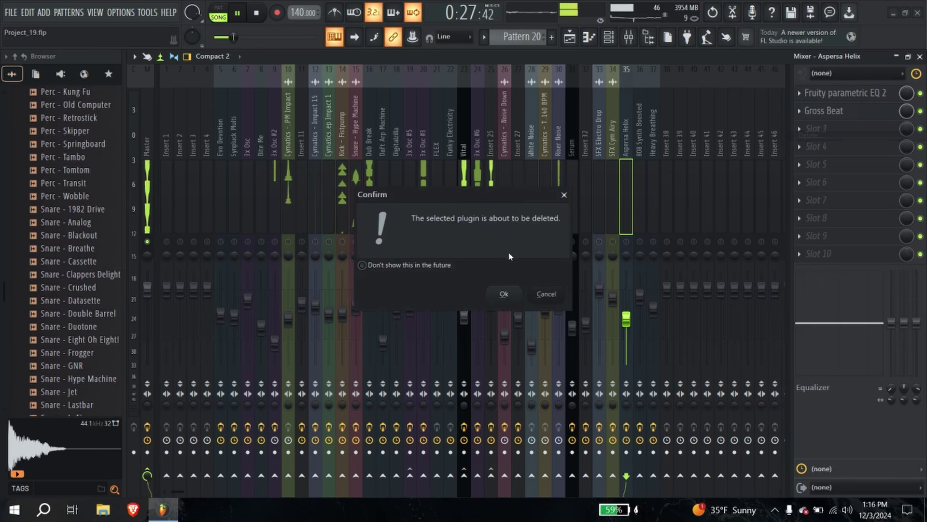
pyautogui.click(503, 298)
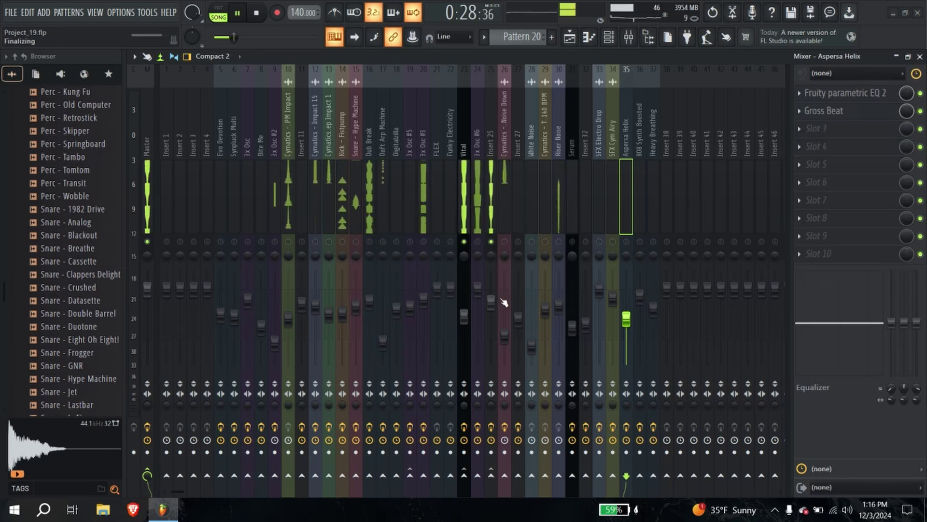
# Step: Load Gross Beat in the Vital track's fifth effect slot and try its Basic 1 time preset
pyautogui.click(458, 190)
pyautogui.click(817, 164)
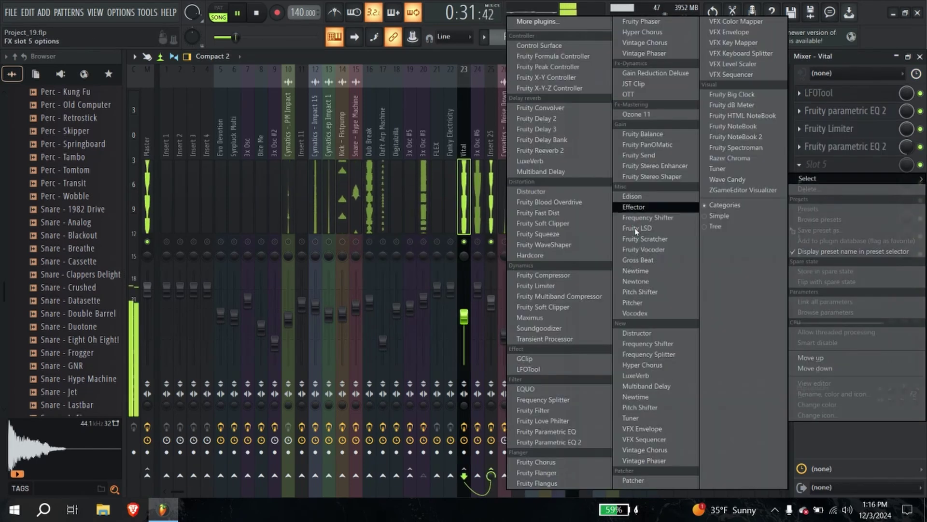
pyautogui.click(654, 261)
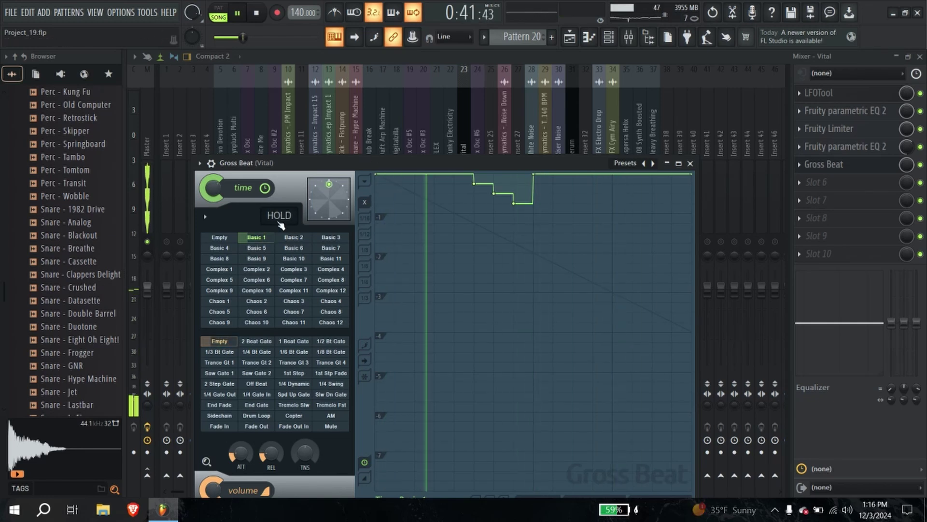
pyautogui.click(457, 82)
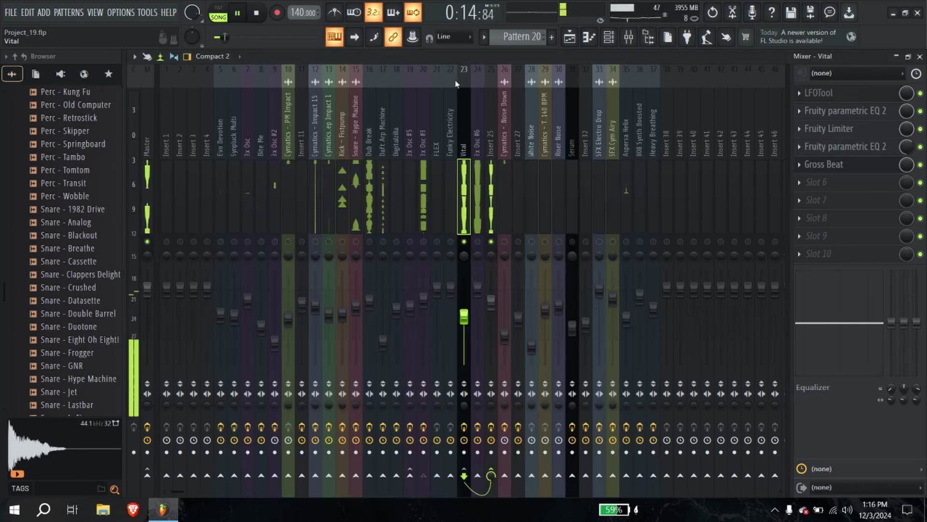
# Step: Compare the full mix with the soloed Vital track and review its Gross Beat settings
pyautogui.rightClick(463, 242)
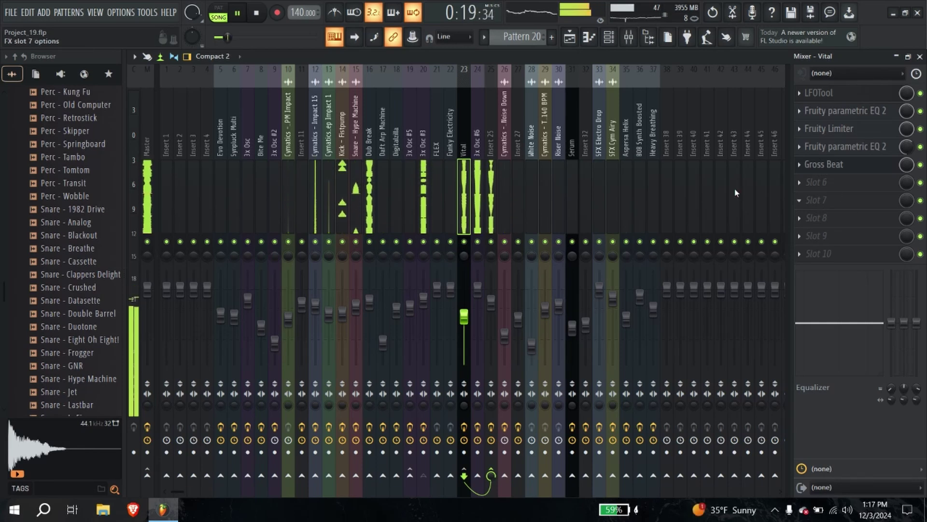
pyautogui.rightClick(464, 241)
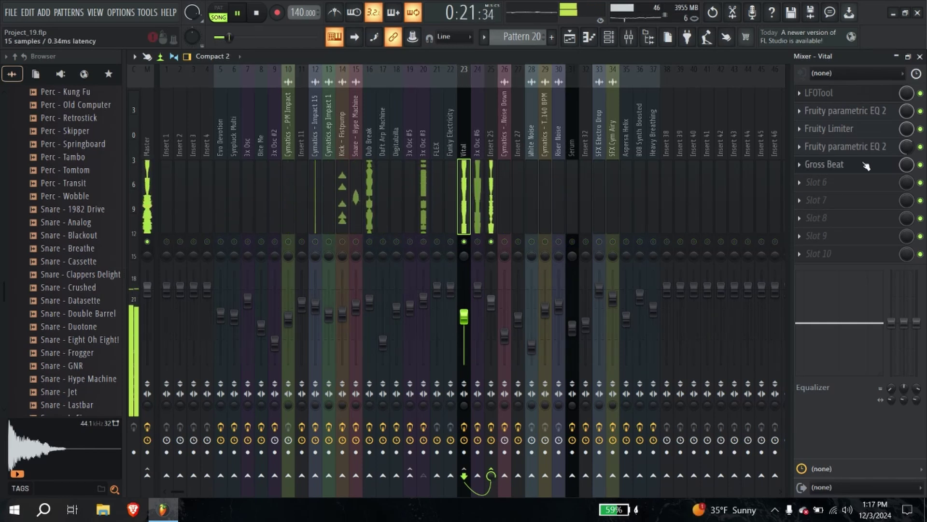
pyautogui.click(865, 166)
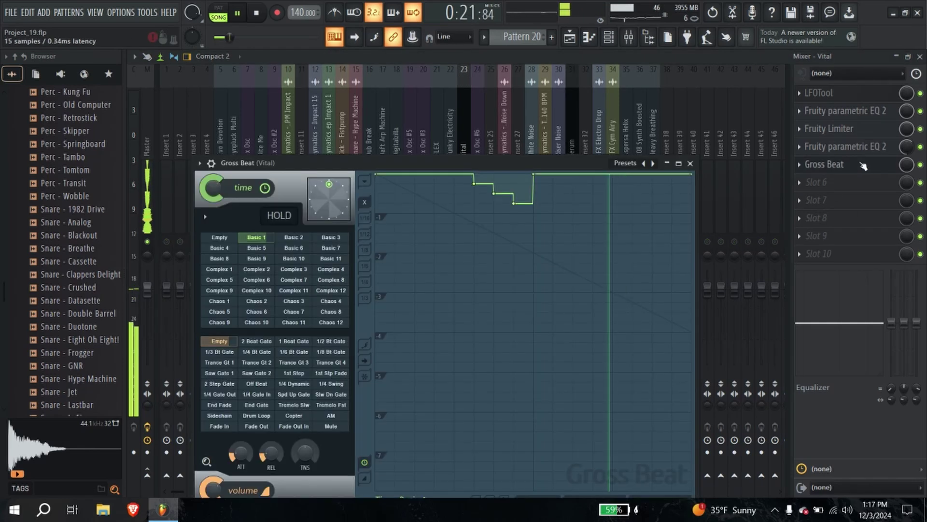
pyautogui.click(691, 164)
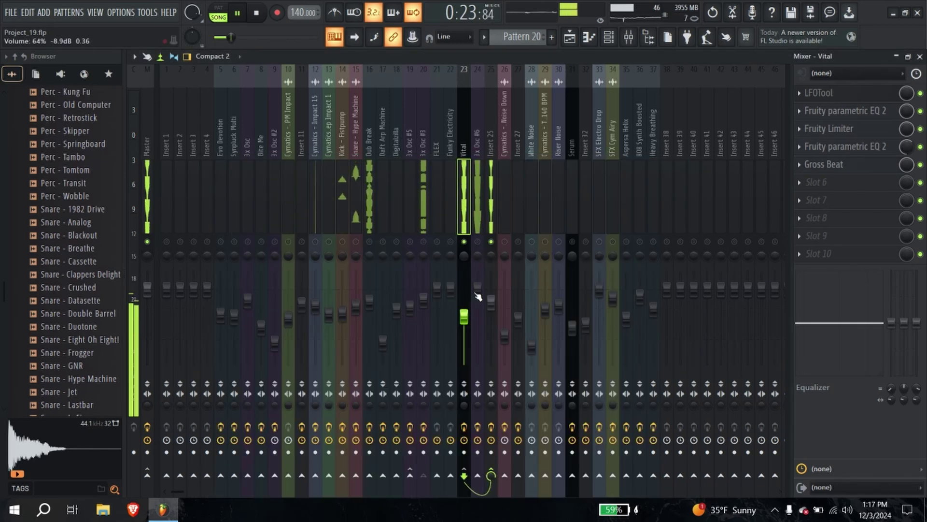
# Step: Raise the Vital track's volume to about 77% and compare it in the full mix and in solo
pyautogui.rightClick(464, 241)
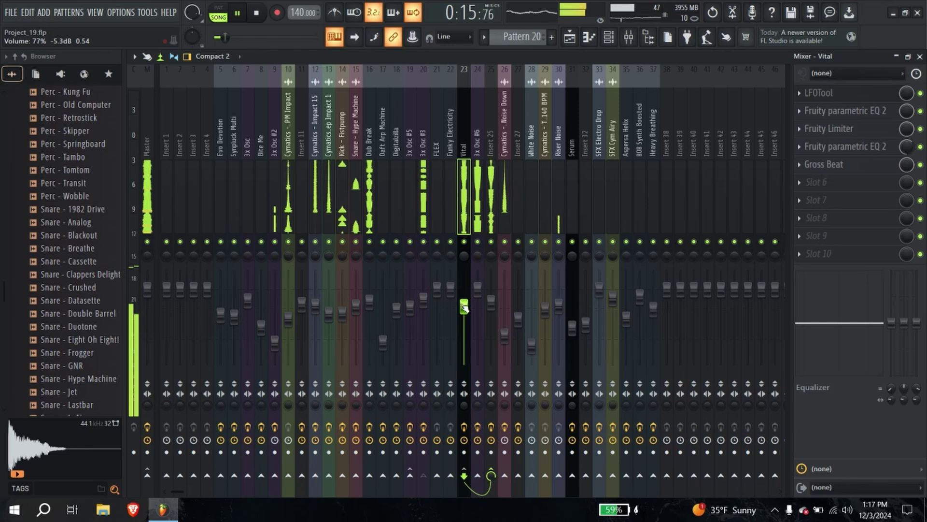
pyautogui.rightClick(465, 241)
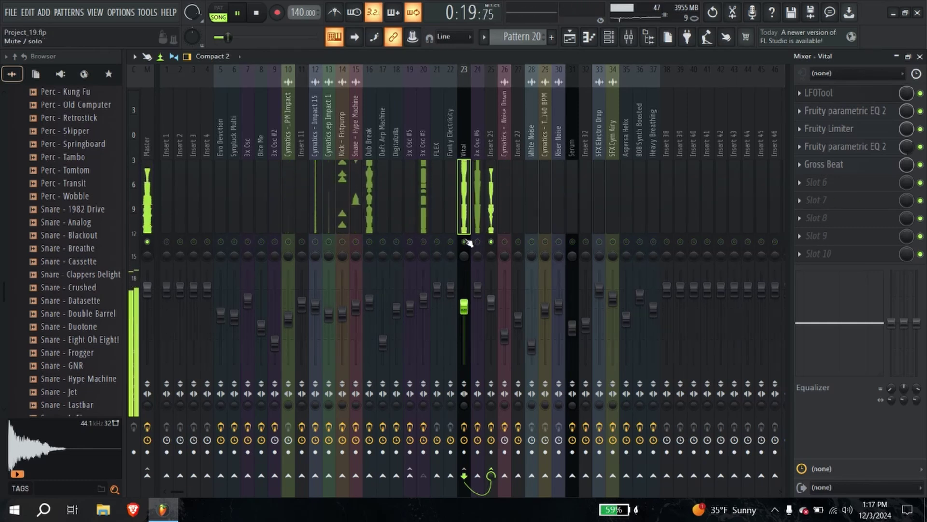
pyautogui.rightClick(465, 242)
# Step: Delete Gross Beat from the Vital track's fifth effect slot
pyautogui.rightClick(809, 166)
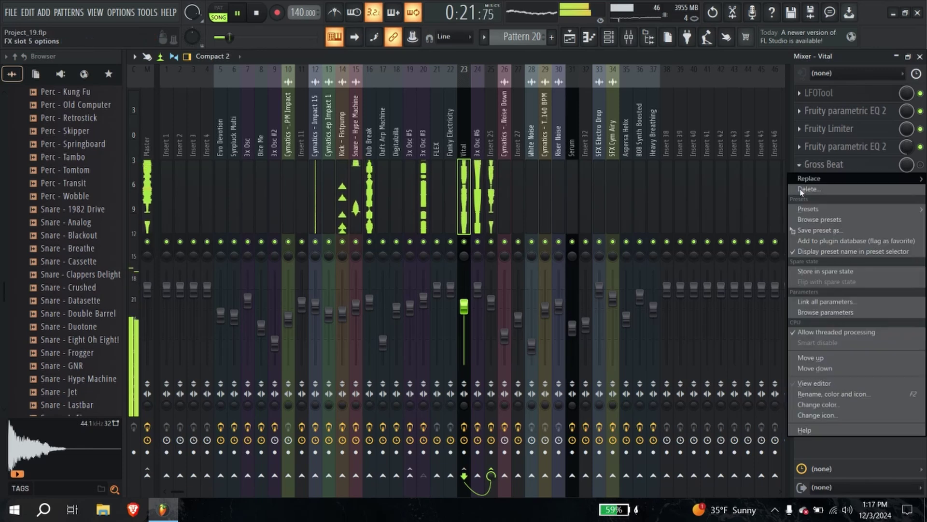
pyautogui.click(809, 189)
pyautogui.click(514, 291)
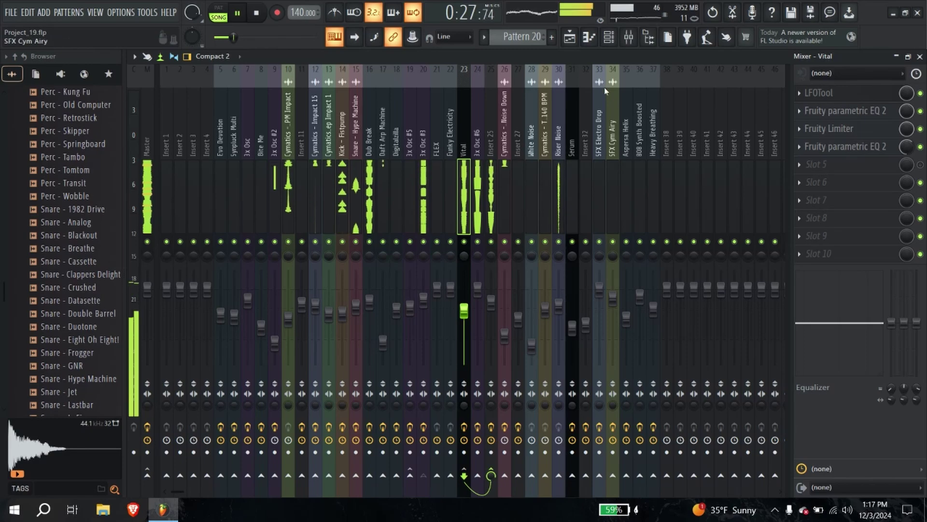
# Step: Open the playlist, select the Pattern 20 clip on Track 17 and play from just before bar 65
pyautogui.click(566, 42)
pyautogui.scroll(-10, 532, 360)
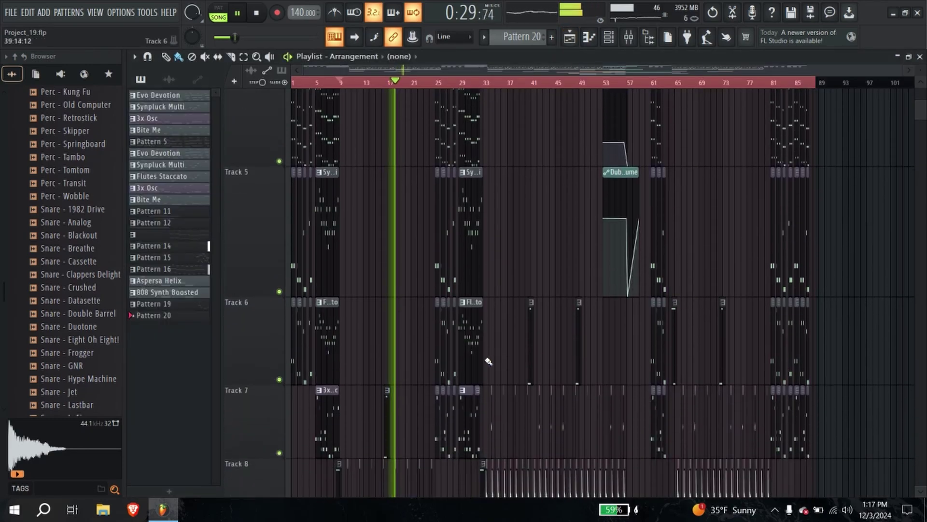
pyautogui.scroll(-5, 426, 367)
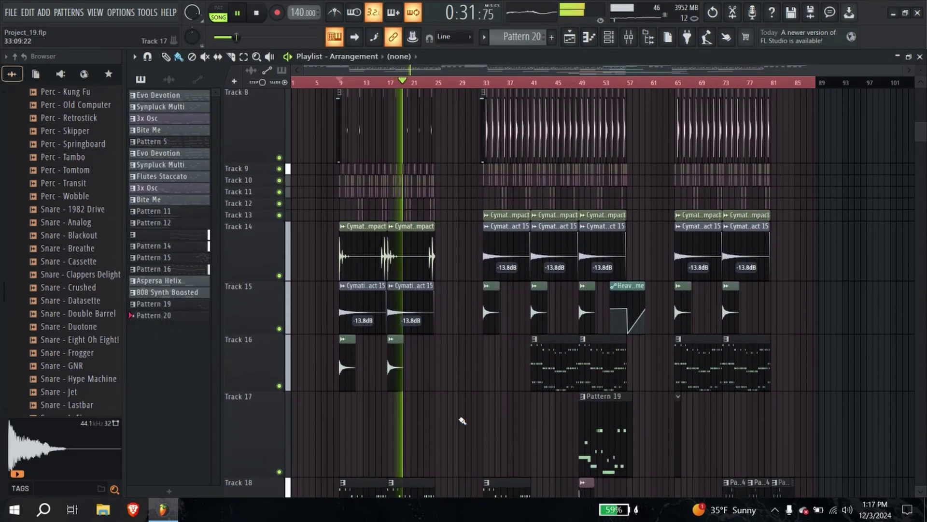
pyautogui.click(671, 81)
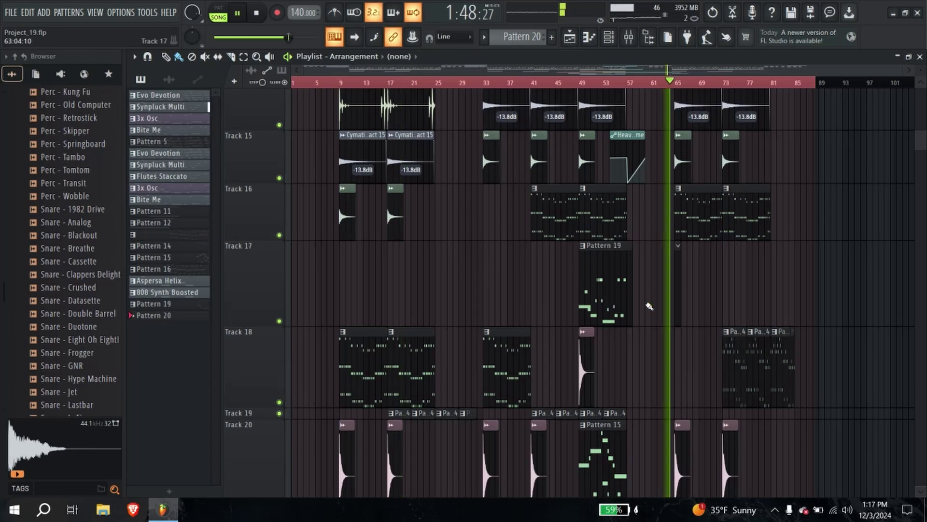
pyautogui.scroll(5, 664, 309)
pyautogui.moveTo(571, 331); pyautogui.dragTo(239, 279)
pyautogui.moveTo(545, 283); pyautogui.dragTo(688, 327)
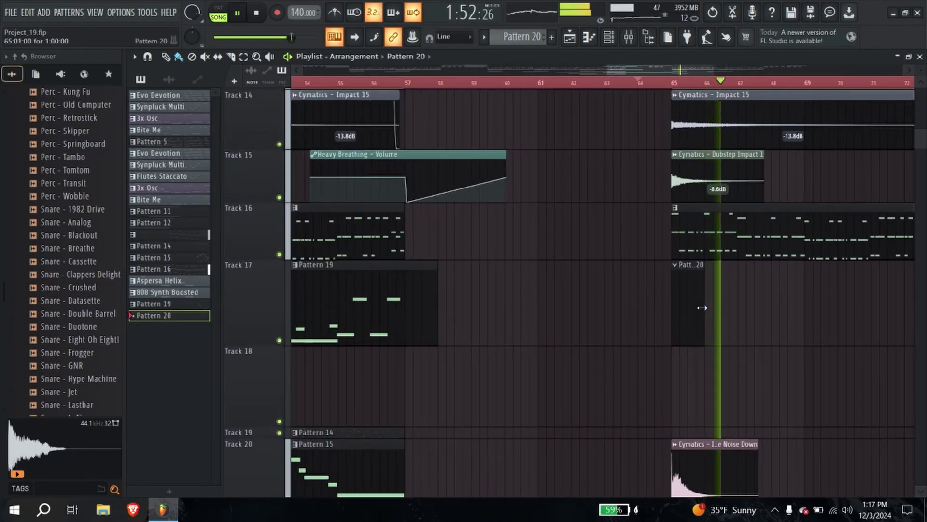
# Step: Select the Growling Machine channel in the channel rack and open its piano roll
pyautogui.click(600, 41)
pyautogui.scroll(-5, 291, 416)
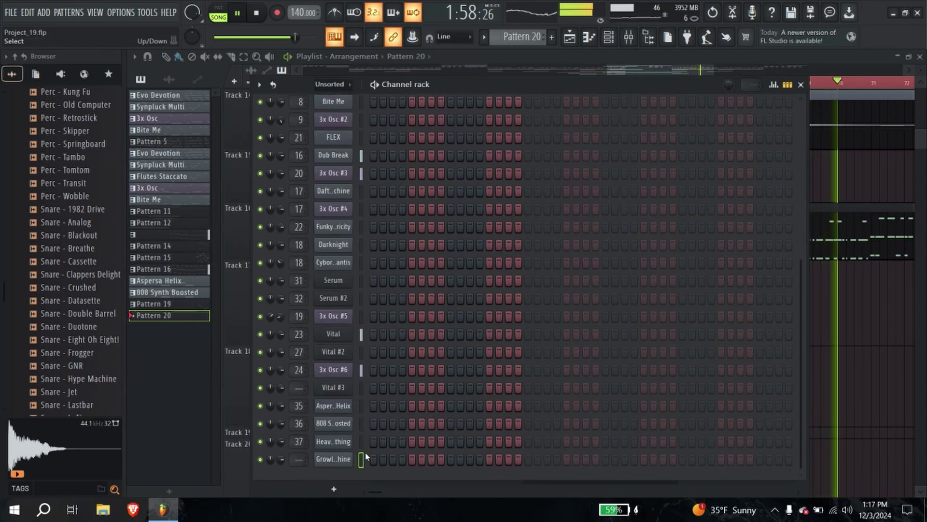
pyautogui.press('F7')
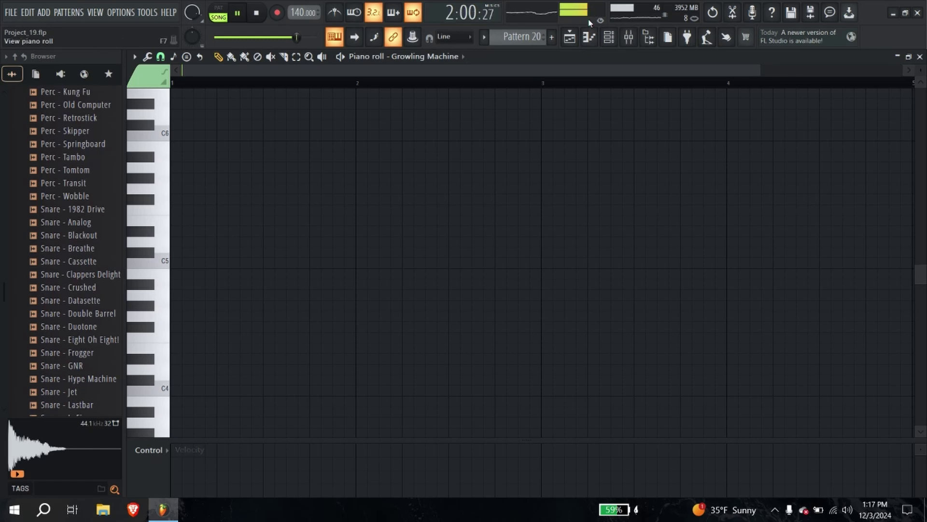
# Step: Return to the playlist and audition the section from bar 65 repeatedly
pyautogui.click(589, 37)
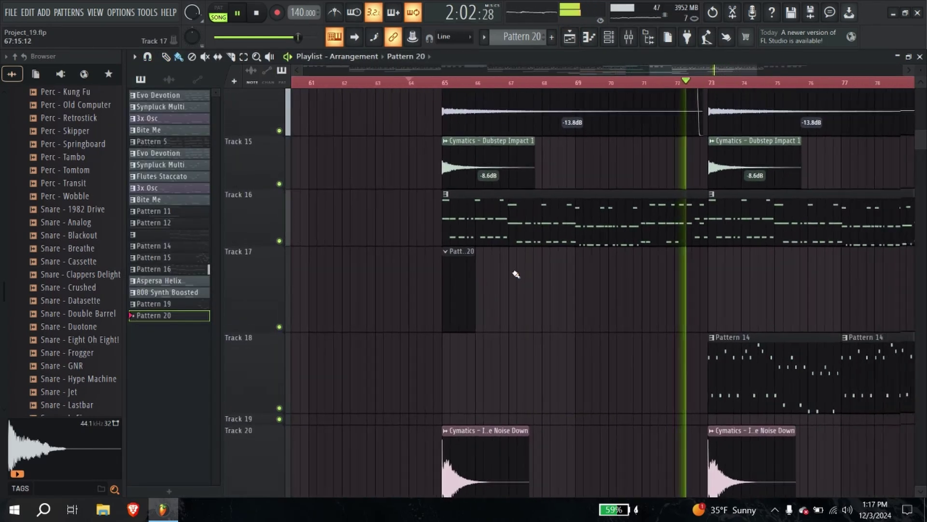
pyautogui.click(415, 82)
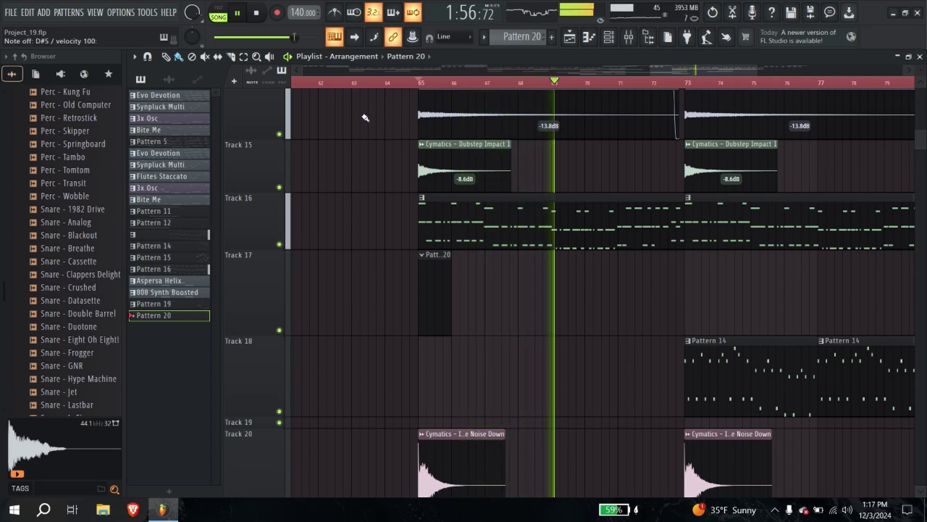
pyautogui.click(417, 83)
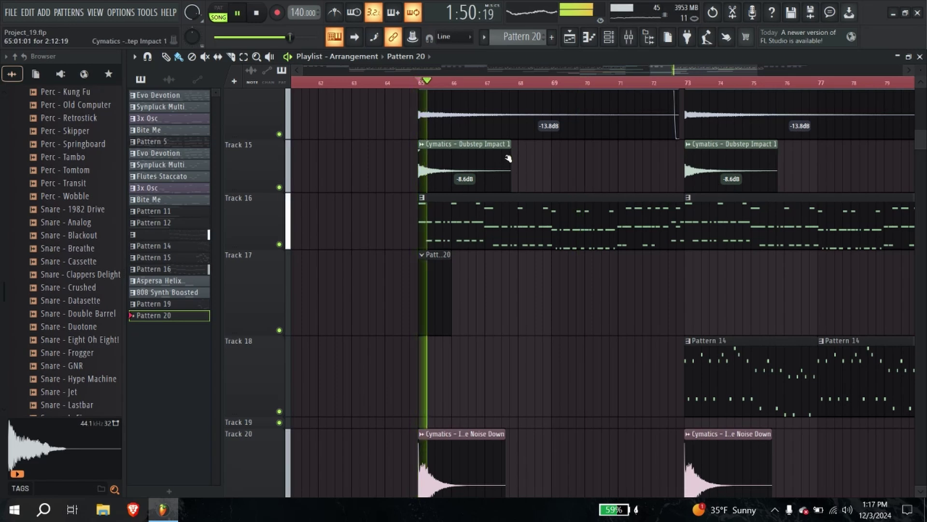
pyautogui.press('space')
pyautogui.press('space')
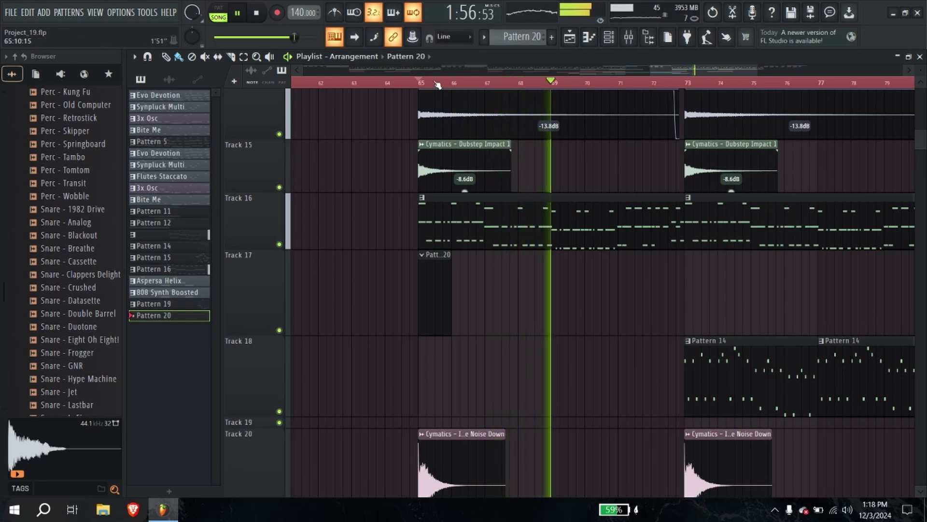
pyautogui.press('space')
# Step: Check the Growling Machine channel's selection in the channel rack and return to the playlist
pyautogui.click(618, 44)
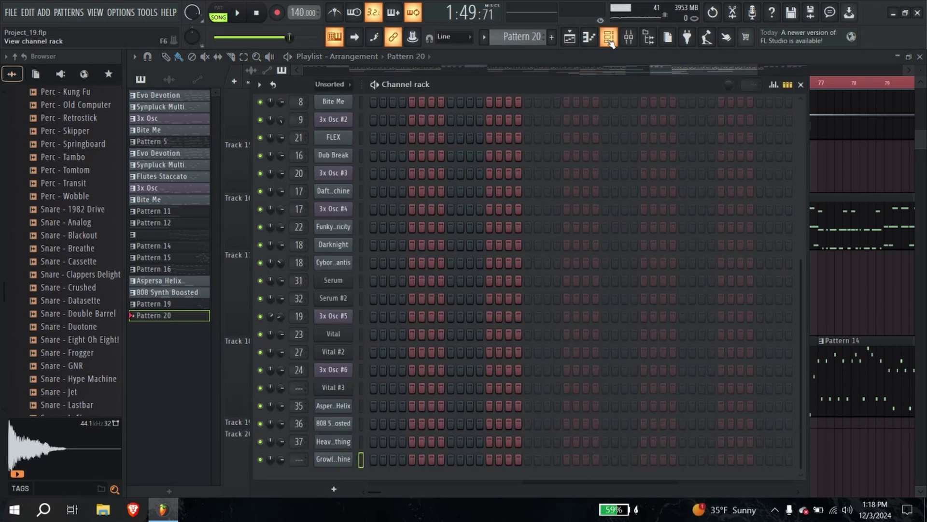
pyautogui.click(609, 42)
pyautogui.click(610, 42)
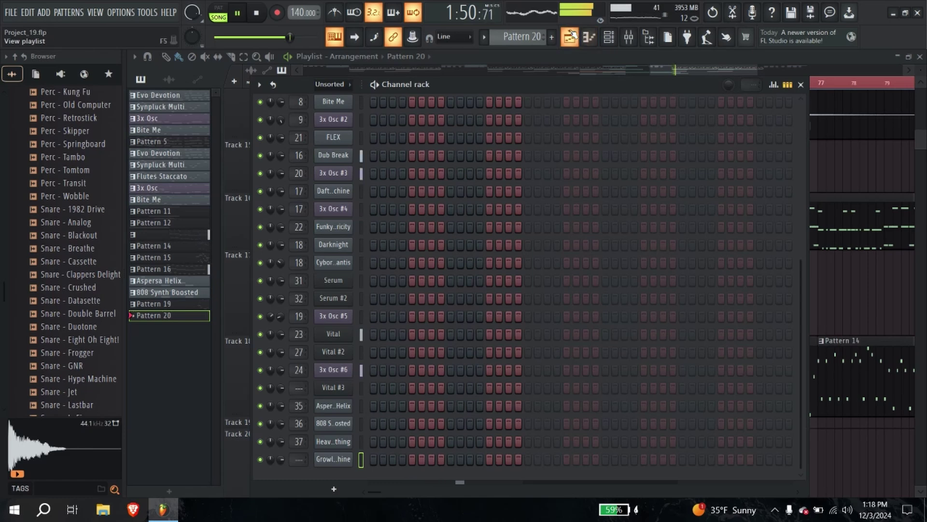
pyautogui.click(571, 36)
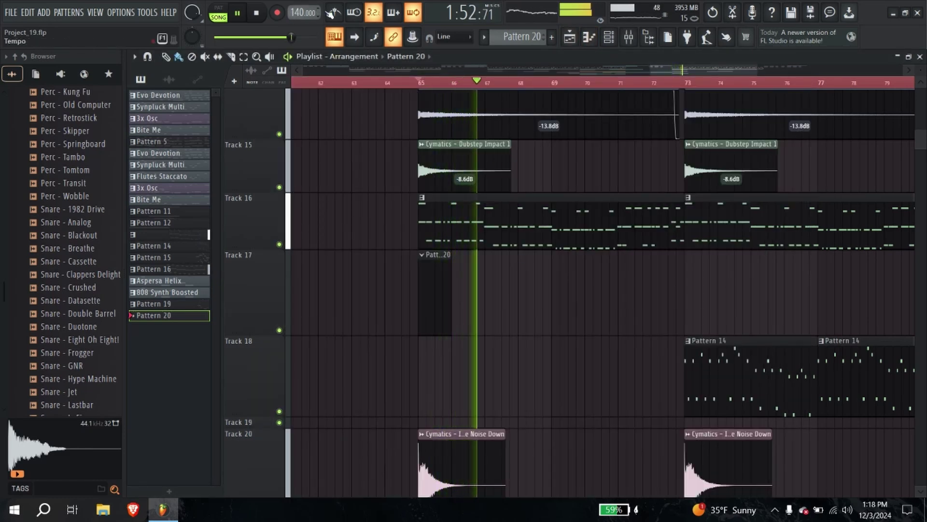
# Step: Turn on the metronome and start recording into Pattern 20 from bar 65
pyautogui.click(333, 13)
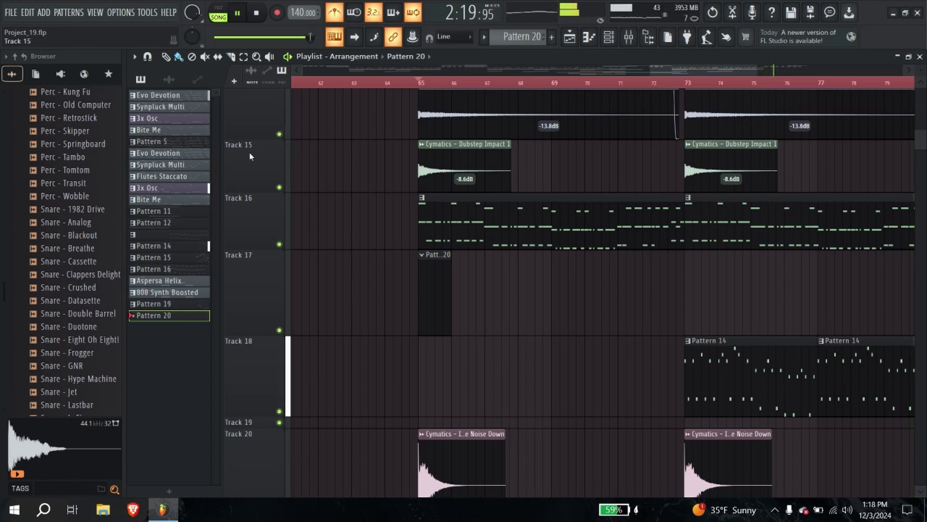
pyautogui.click(276, 13)
pyautogui.click(462, 315)
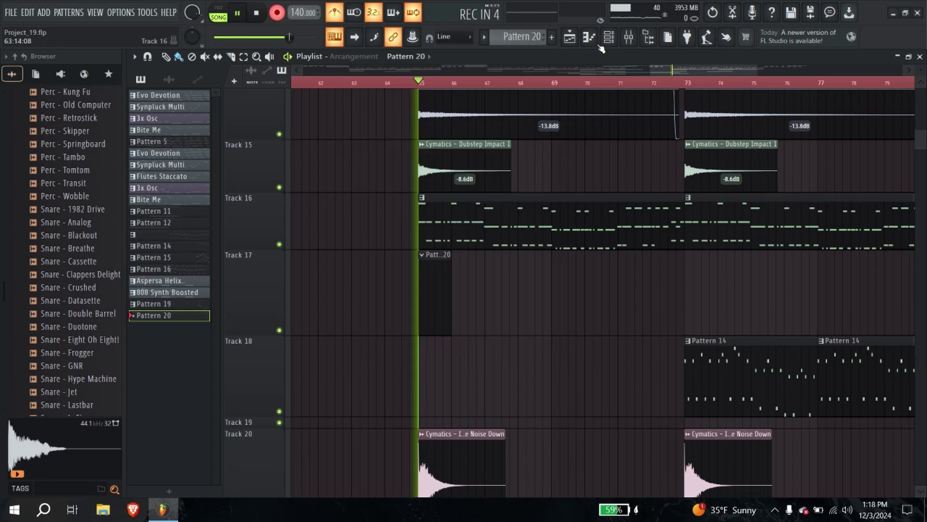
pyautogui.press('g')
pyautogui.press('g')
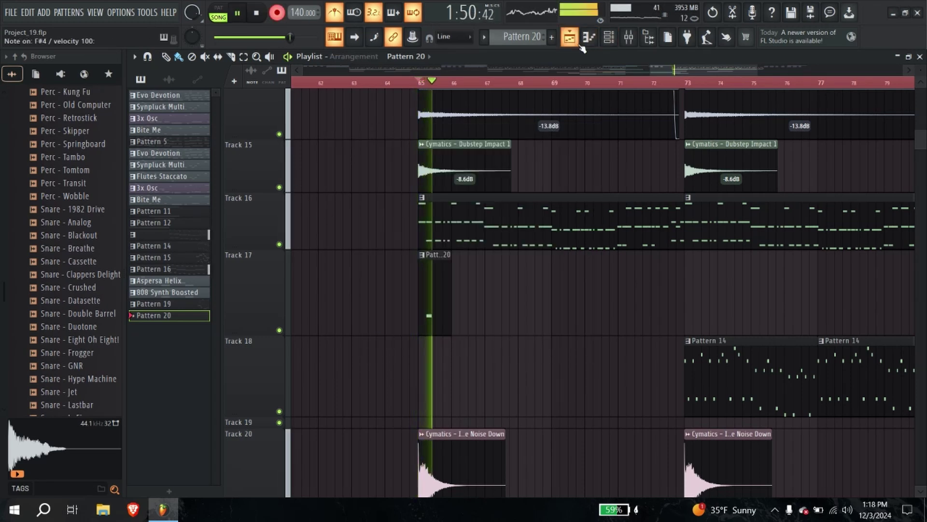
pyautogui.press('5')
pyautogui.press('g')
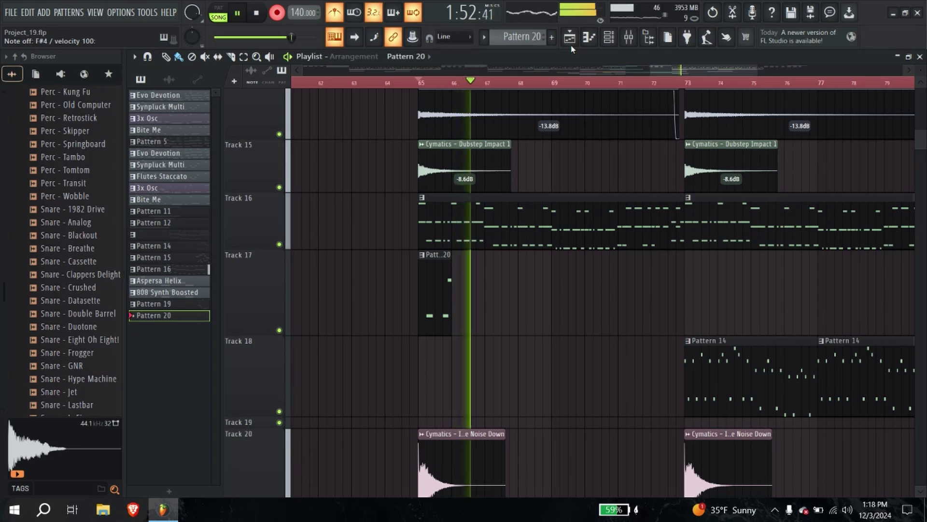
pyautogui.press('d')
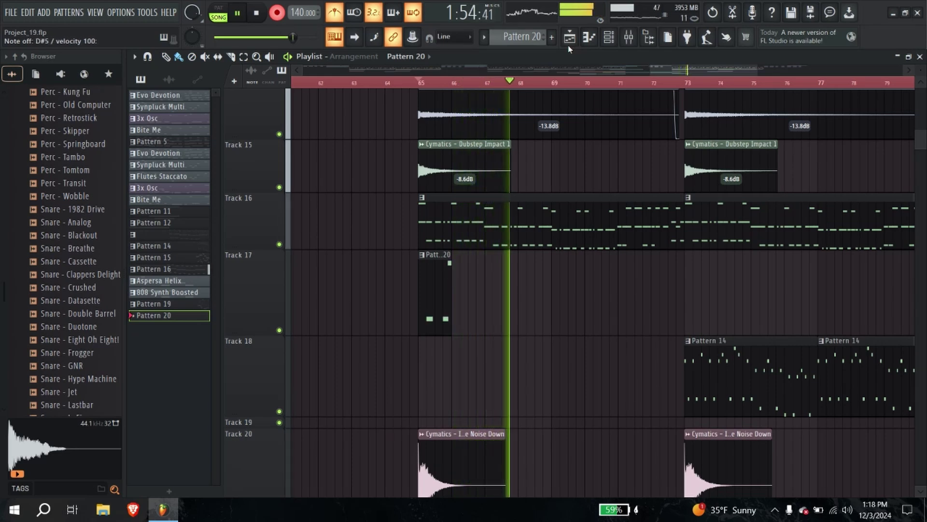
pyautogui.press('d')
pyautogui.press('s')
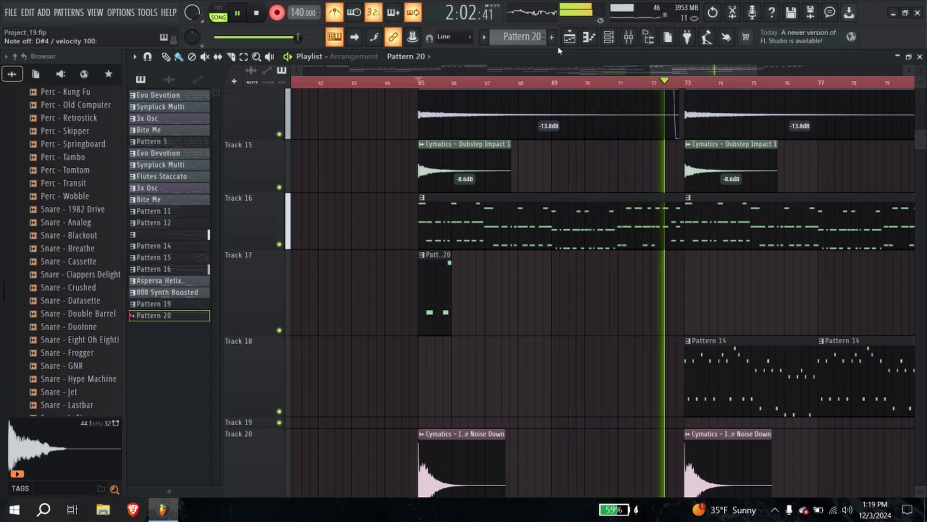
pyautogui.press('space')
pyautogui.hotkey('ctrl', 'z')
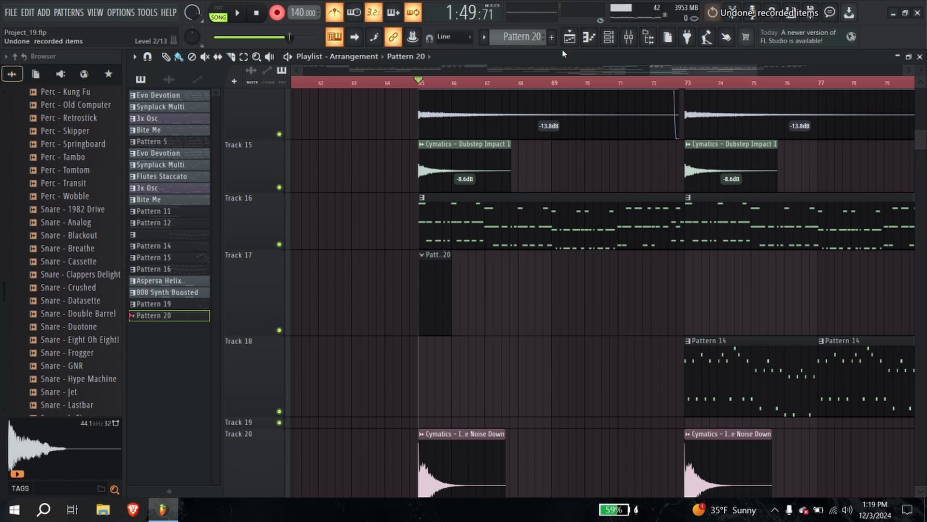
# Step: Record the Growling Machine part into Pattern 20 from bar 65 and shorten its playlist clip to 7:08:00
pyautogui.press('space')
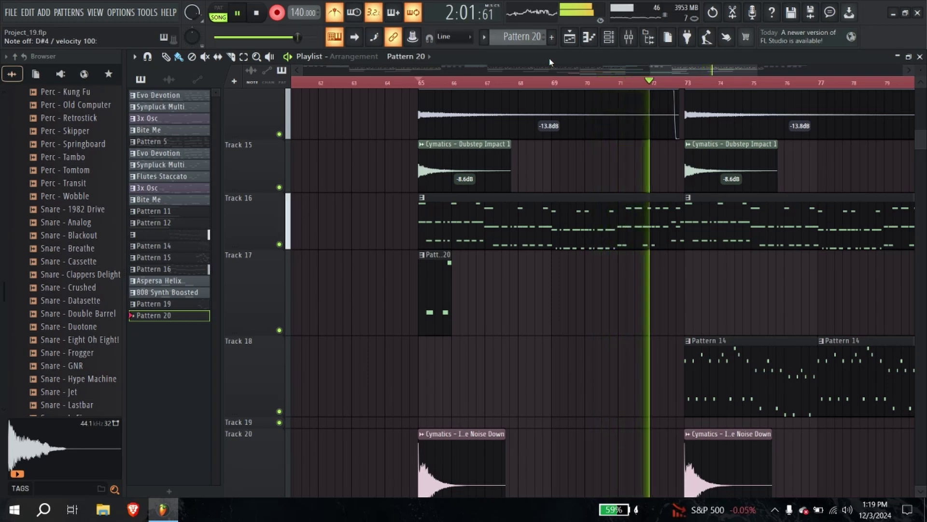
pyautogui.press('space')
pyautogui.press('space')
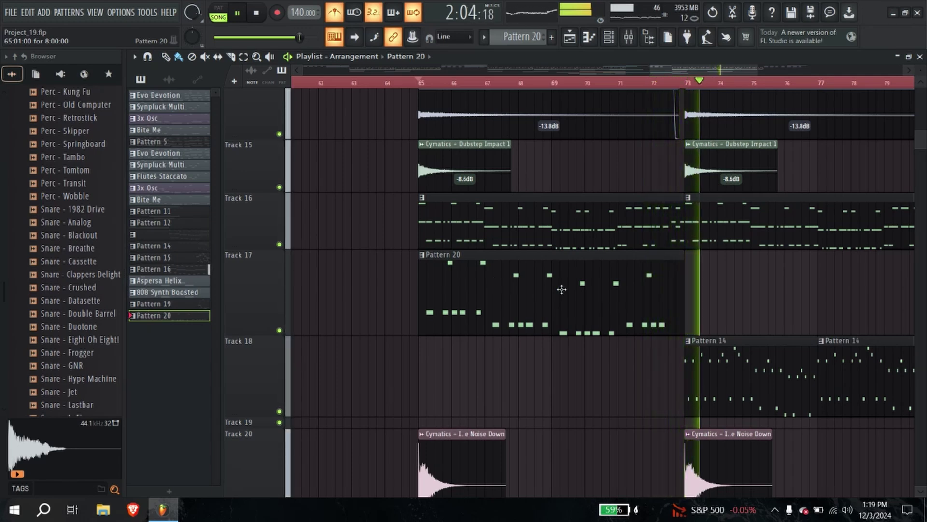
pyautogui.moveTo(682, 303); pyautogui.dragTo(666, 304)
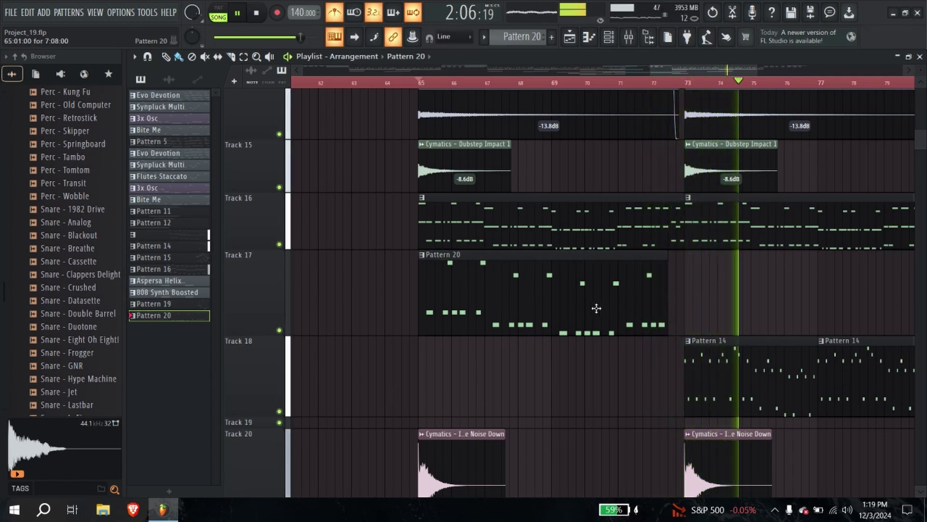
pyautogui.press('space')
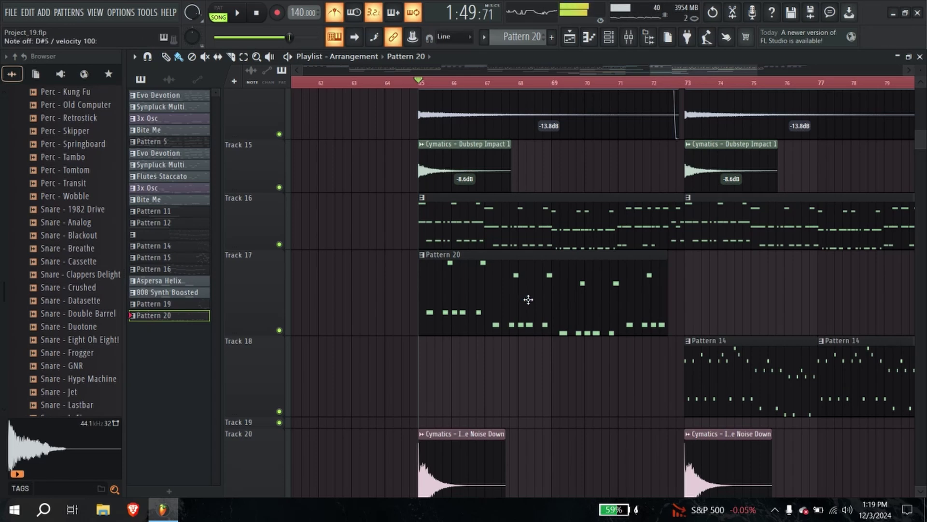
# Step: Open Pattern 20's Growling Machine piano roll and add two short D#4 notes at the start of bar 3
pyautogui.doubleClick(499, 320)
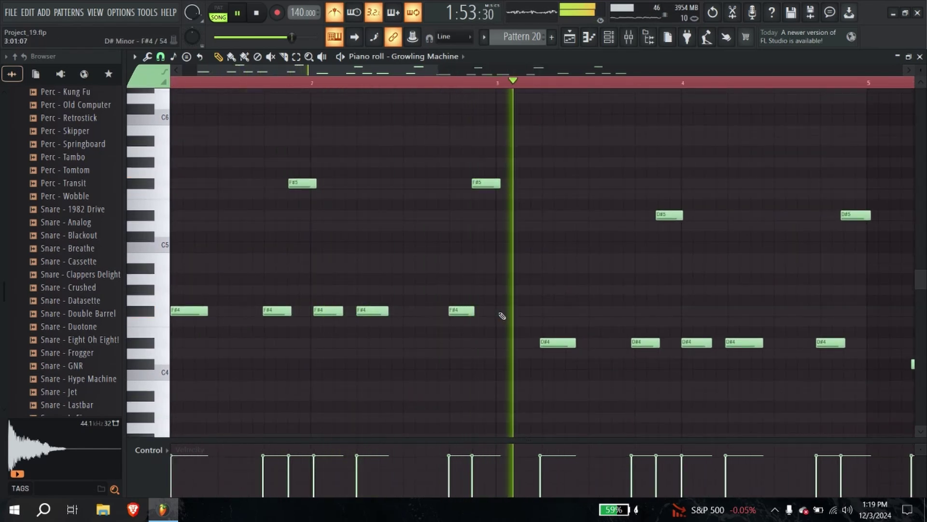
pyautogui.click(508, 345)
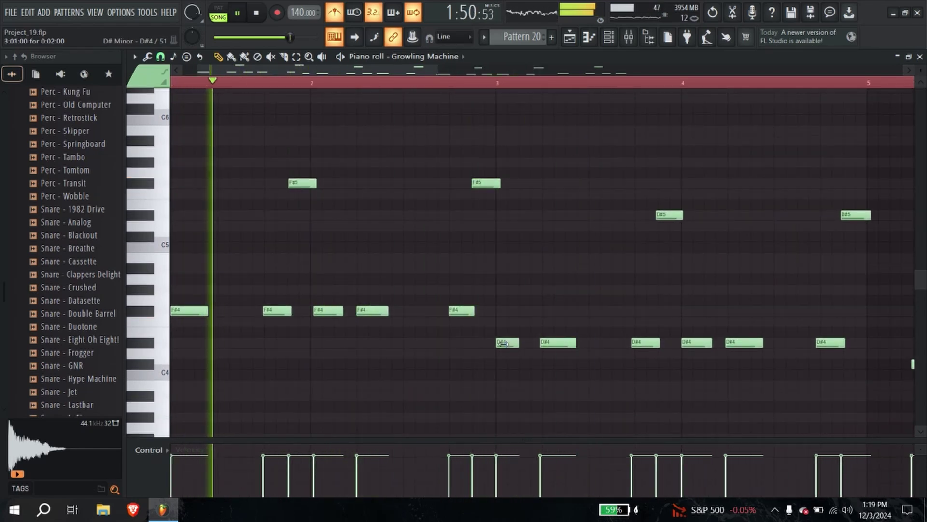
pyautogui.moveTo(515, 343); pyautogui.dragTo(509, 343)
pyautogui.click(523, 342)
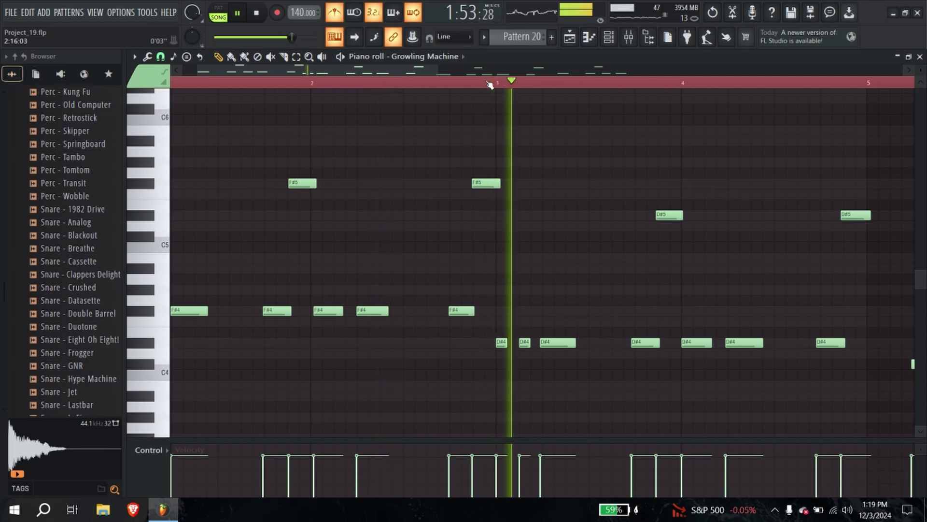
# Step: Add matching pairs of short notes, C#4 at the start of bar 5 and D#4 at the start of bar 7
pyautogui.moveTo(562, 304); pyautogui.dragTo(308, 295)
pyautogui.moveTo(233, 329); pyautogui.dragTo(618, 352)
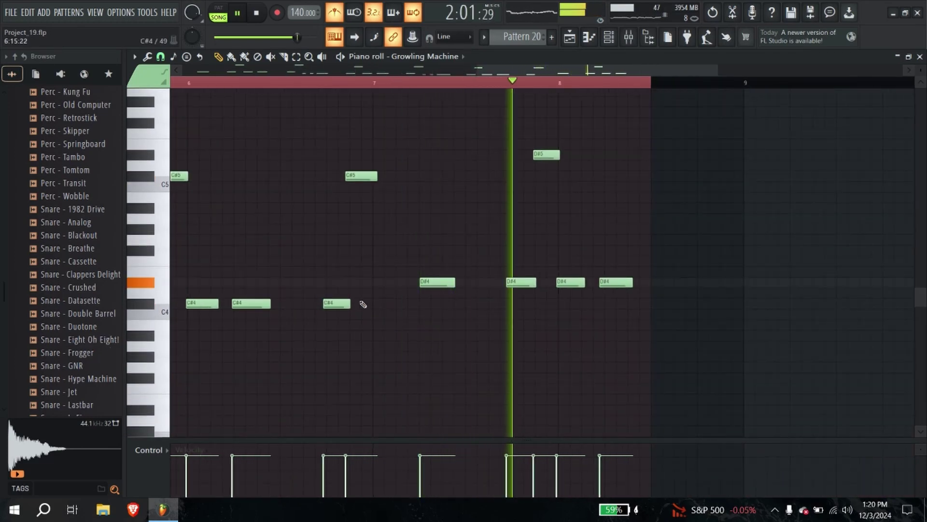
pyautogui.hscroll(-4, 570, 312)
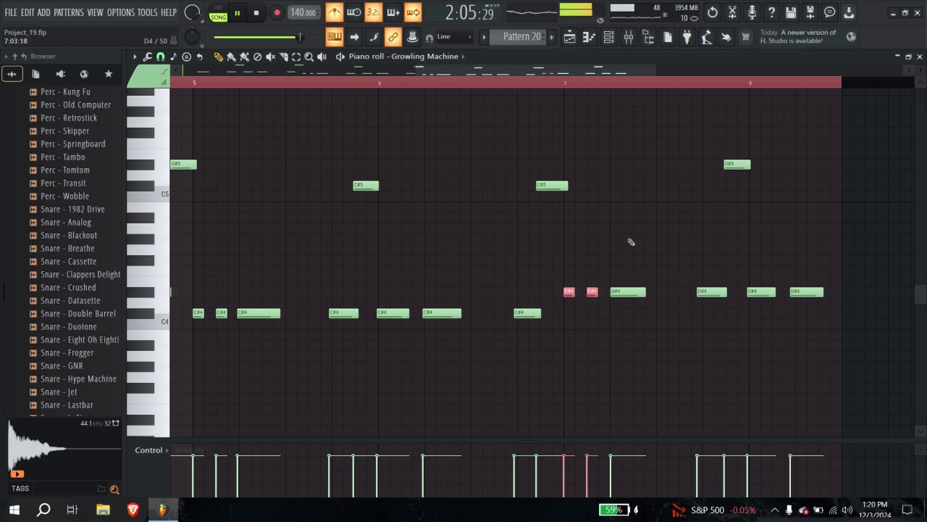
# Step: Paste the pair of short notes as F#4 at the start of bar 1 and replay the part
pyautogui.press('space')
pyautogui.press('space')
pyautogui.hscroll(-8, 280, 313)
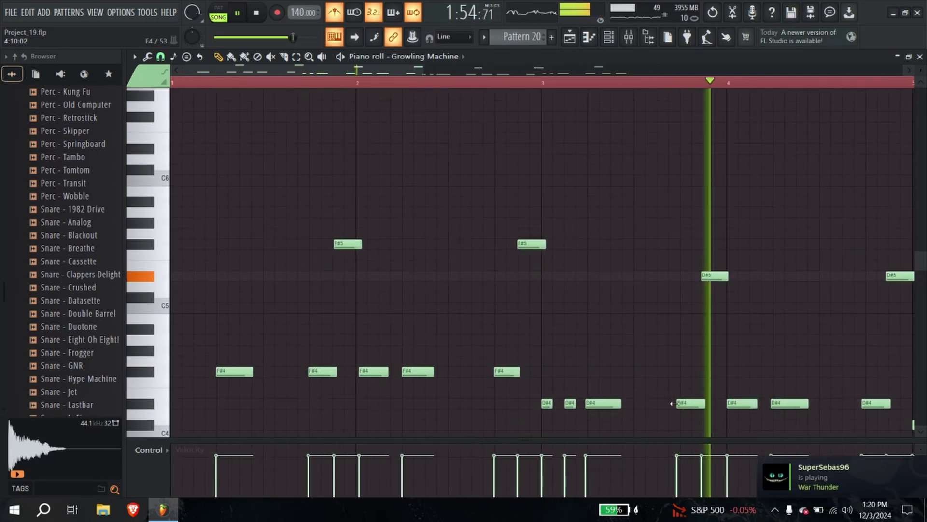
pyautogui.scroll(-2, 676, 403)
pyautogui.hotkey('ctrl', 'v')
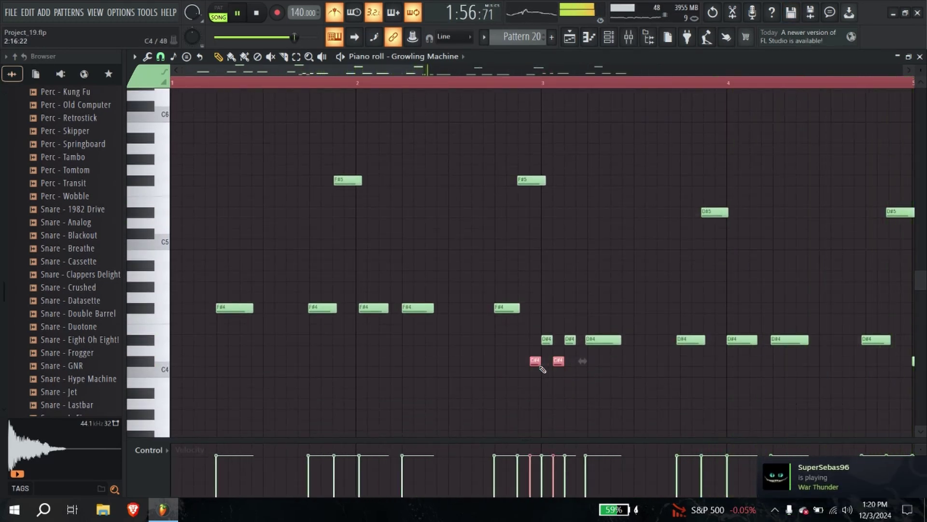
pyautogui.press('space')
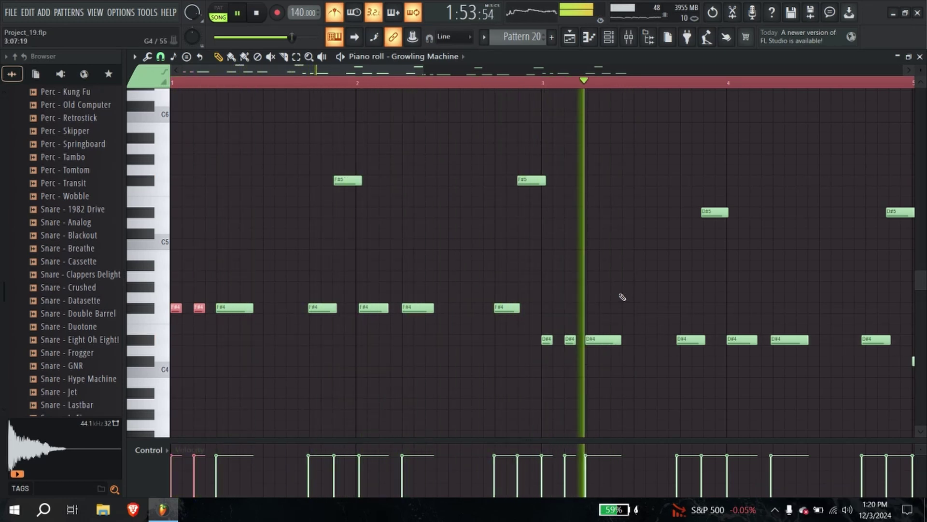
# Step: Shorten the C#4 note at the start of bar 6 and add a second short C#4 right after it
pyautogui.moveTo(735, 274); pyautogui.dragTo(210, 224)
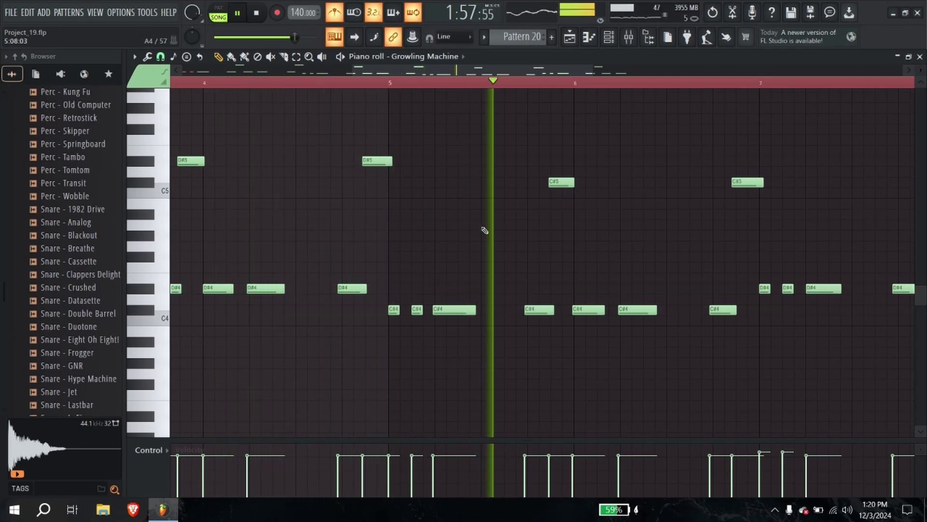
pyautogui.moveTo(522, 261); pyautogui.dragTo(367, 245)
pyautogui.moveTo(449, 290); pyautogui.dragTo(426, 292)
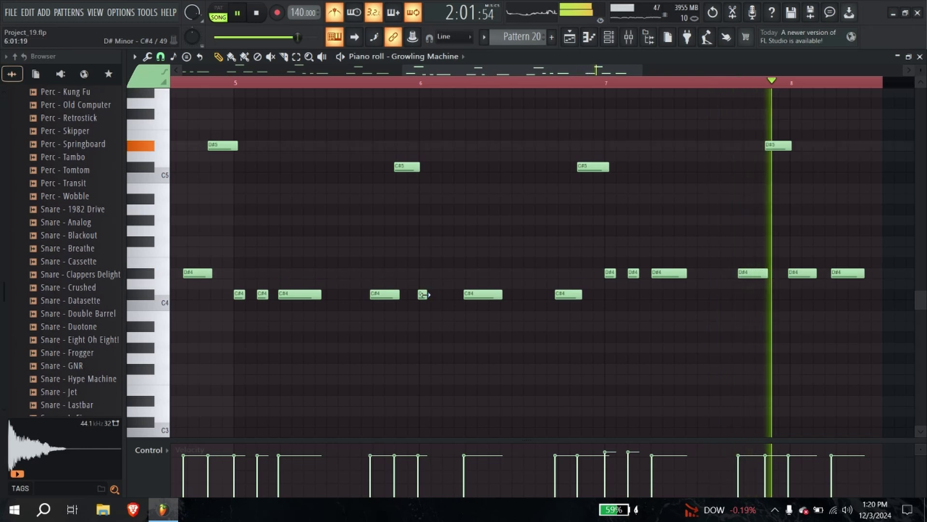
pyautogui.click(444, 293)
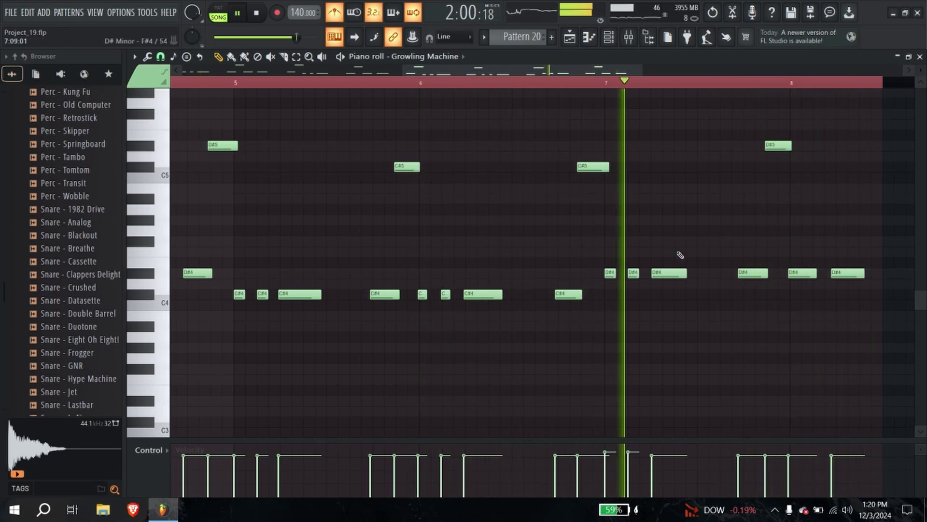
# Step: Rework the opening D#4 notes of bar 7 into a long note, a short note and another long note
pyautogui.rightClick(632, 272)
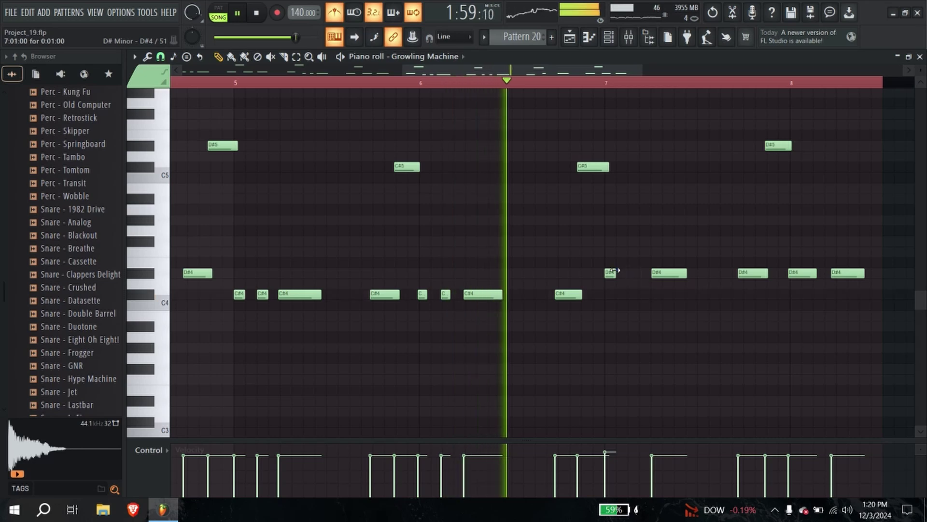
pyautogui.moveTo(614, 271); pyautogui.dragTo(663, 271)
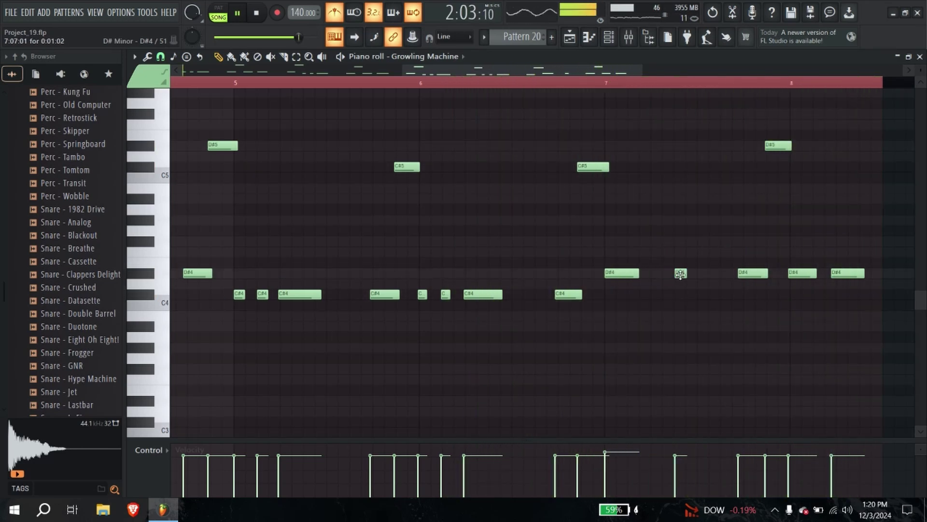
pyautogui.click(593, 84)
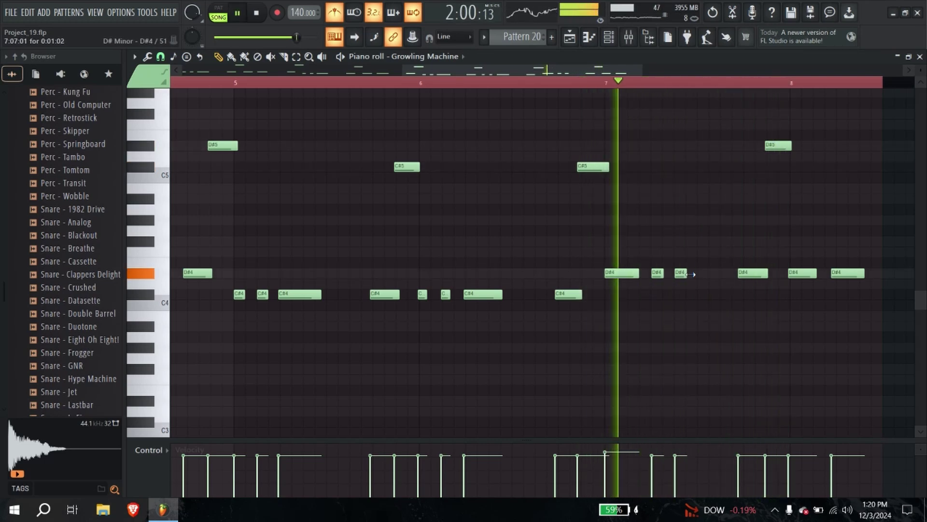
pyautogui.moveTo(686, 272); pyautogui.dragTo(710, 275)
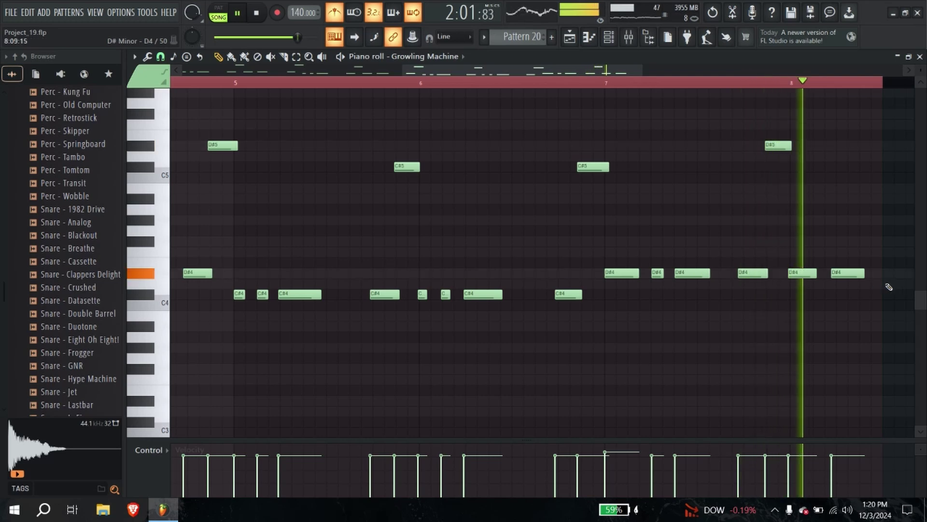
# Step: Shorten the last D#4 note in bar 8 and add a longer D#4 reaching the end of the clip
pyautogui.moveTo(859, 274); pyautogui.dragTo(836, 274)
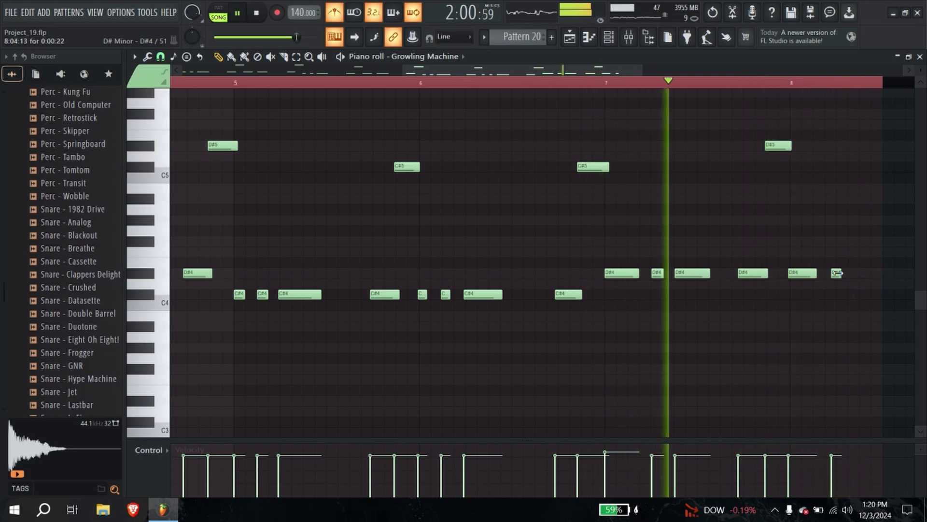
pyautogui.click(859, 275)
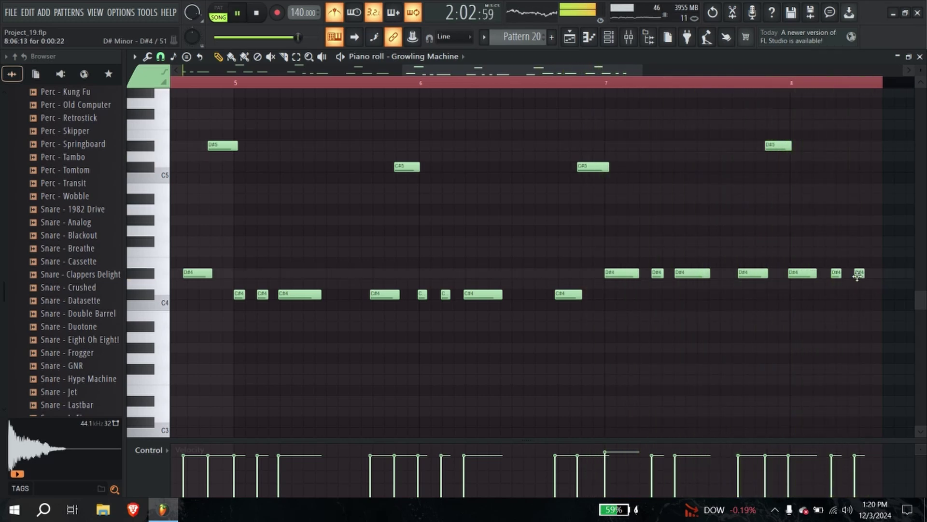
pyautogui.moveTo(872, 273); pyautogui.dragTo(883, 274)
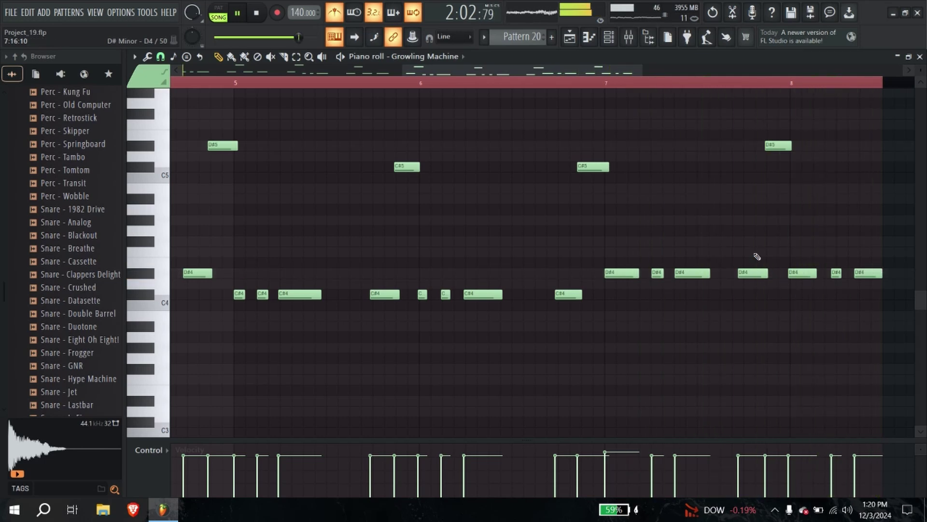
# Step: Return to the playlist and place a copy of the Pattern 20 clip on Track 17 at bar 73
pyautogui.click(570, 37)
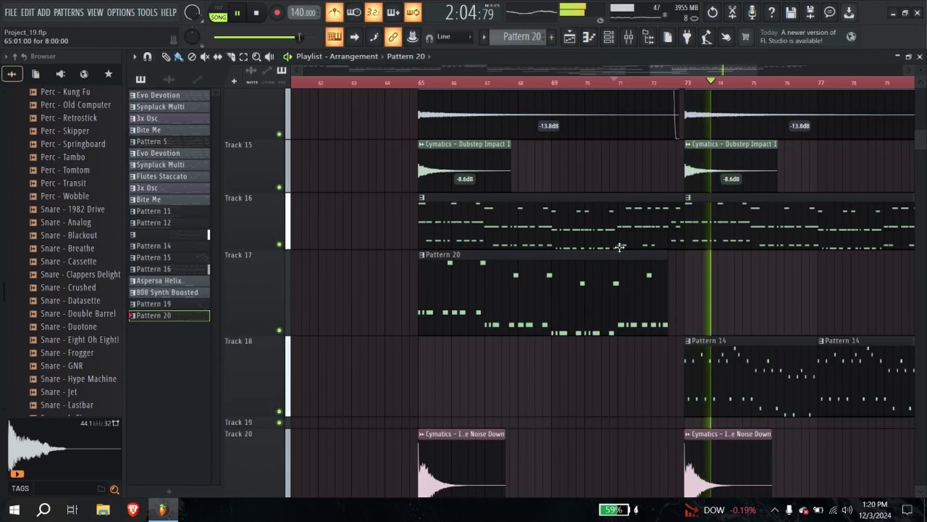
pyautogui.scroll(-1, 620, 246)
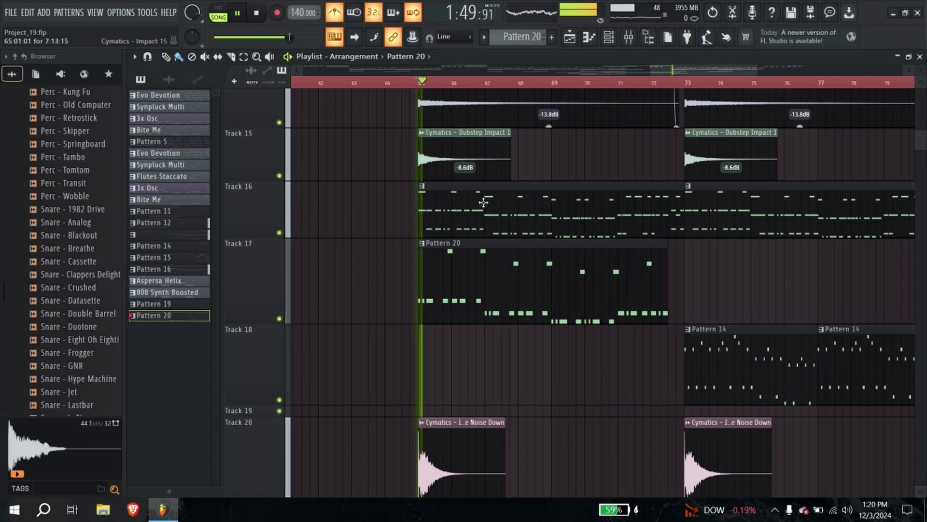
pyautogui.moveTo(808, 301); pyautogui.dragTo(734, 281)
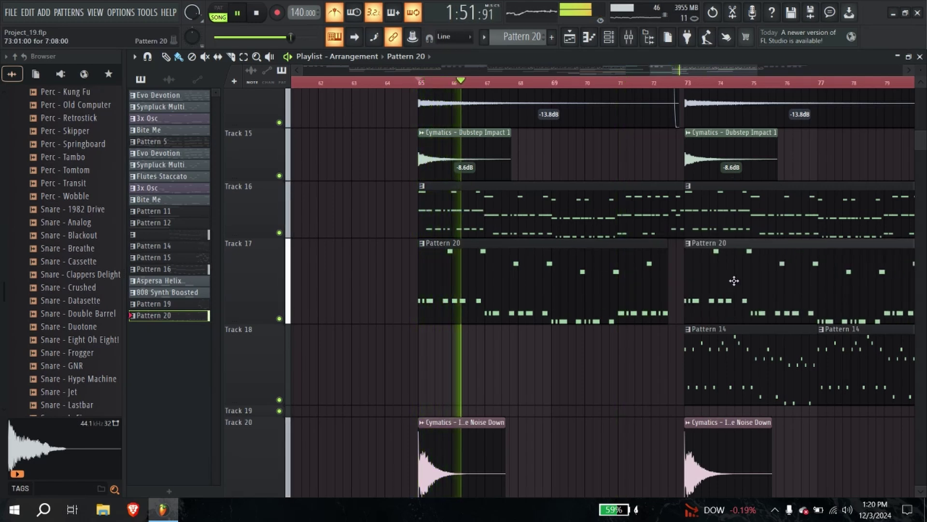
pyautogui.moveTo(669, 273); pyautogui.dragTo(680, 276)
# Step: Reopen the Pattern 20 notes, lengthen the third D#4 in bar 7 and replace the D#4 after it with two short ones
pyautogui.doubleClick(668, 285)
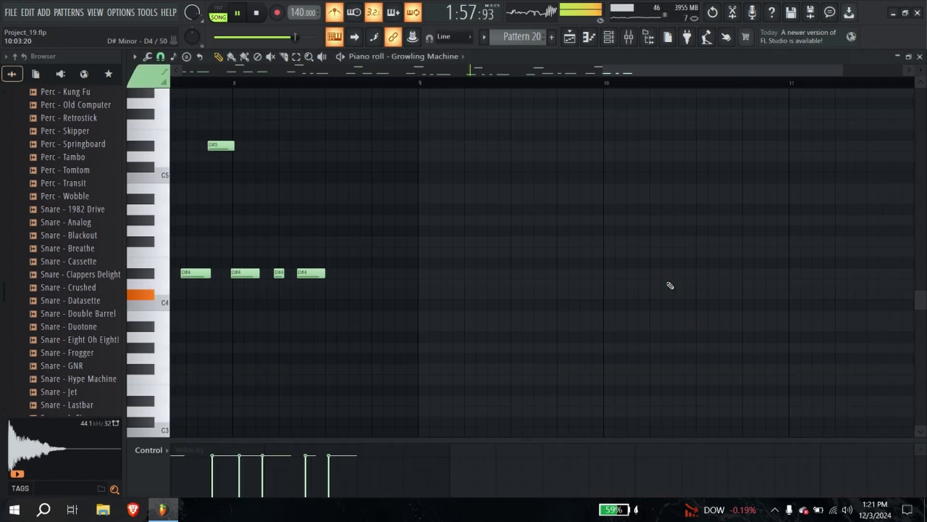
pyautogui.moveTo(274, 282); pyautogui.dragTo(650, 281)
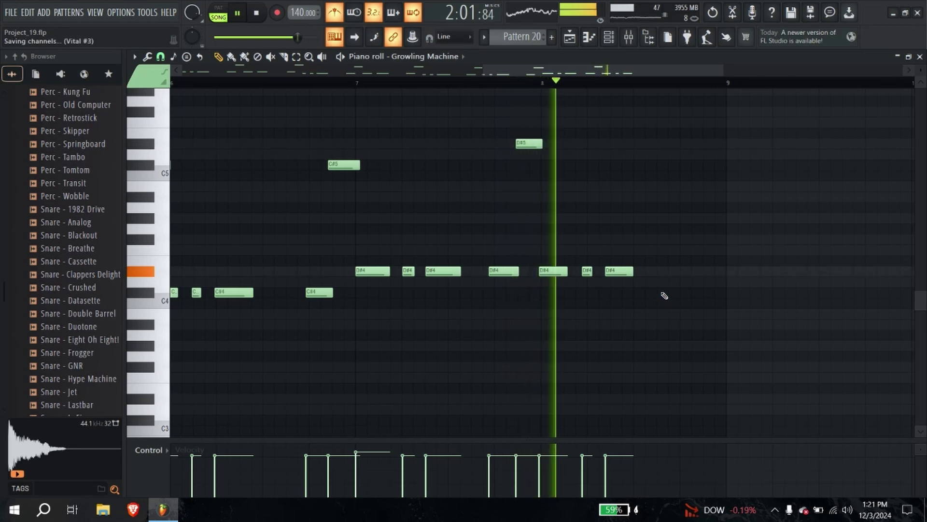
pyautogui.press('space')
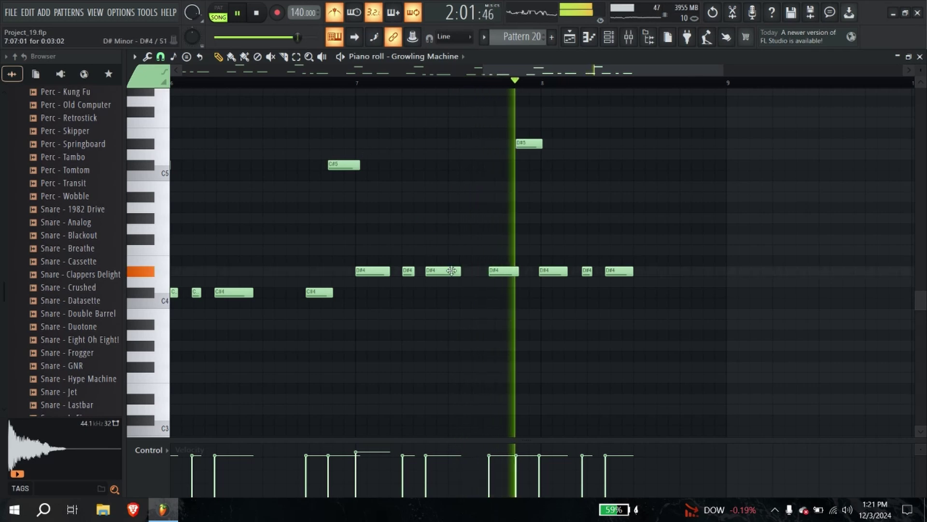
pyautogui.press('space')
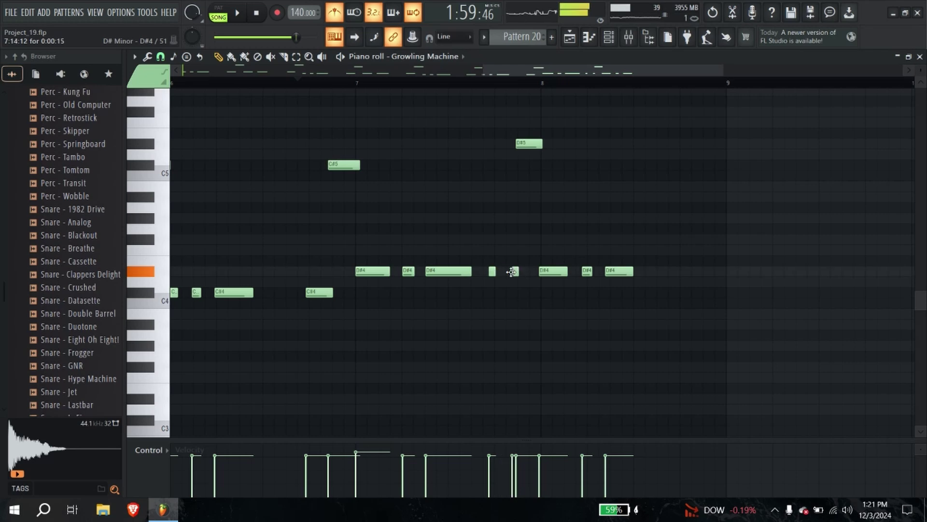
# Step: Move the two short D#4 notes in bar 7 close together just before the D#5, and play the passage
pyautogui.press('space')
pyautogui.moveTo(487, 261)
pyautogui.mouseDown()
pyautogui.moveTo(517, 282)
pyautogui.moveTo(491, 271)
pyautogui.mouseUp()
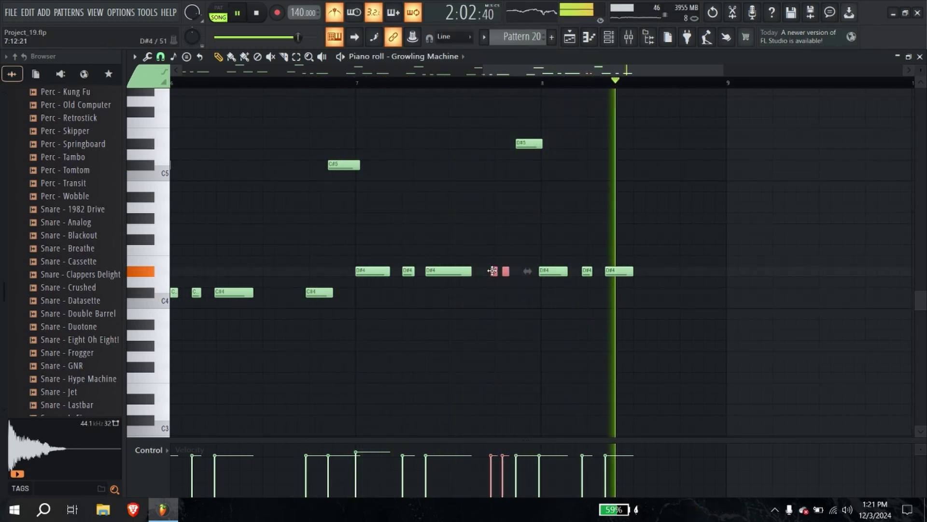
pyautogui.press('space')
pyautogui.press('space')
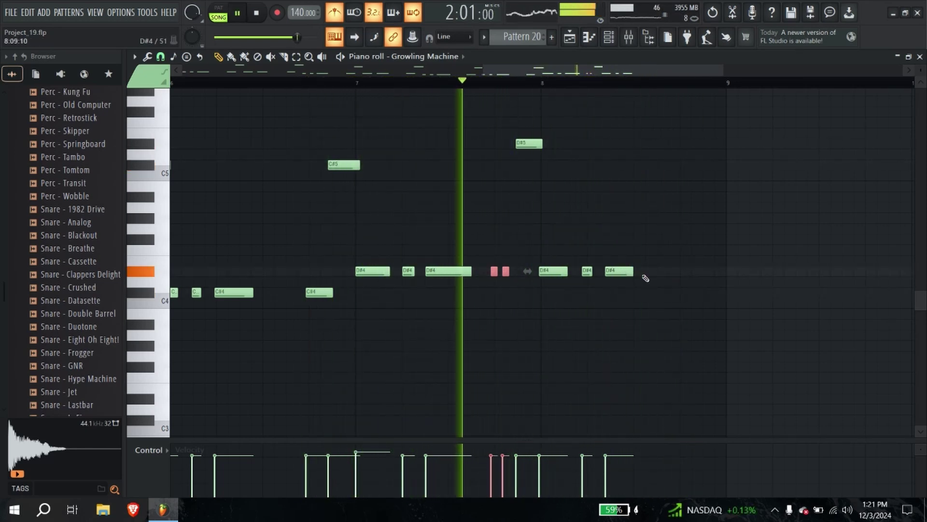
# Step: Copy the two short D#4 notes to the end of bar 8 and follow them with a closing C#4 note
pyautogui.moveTo(488, 311); pyautogui.dragTo(537, 120)
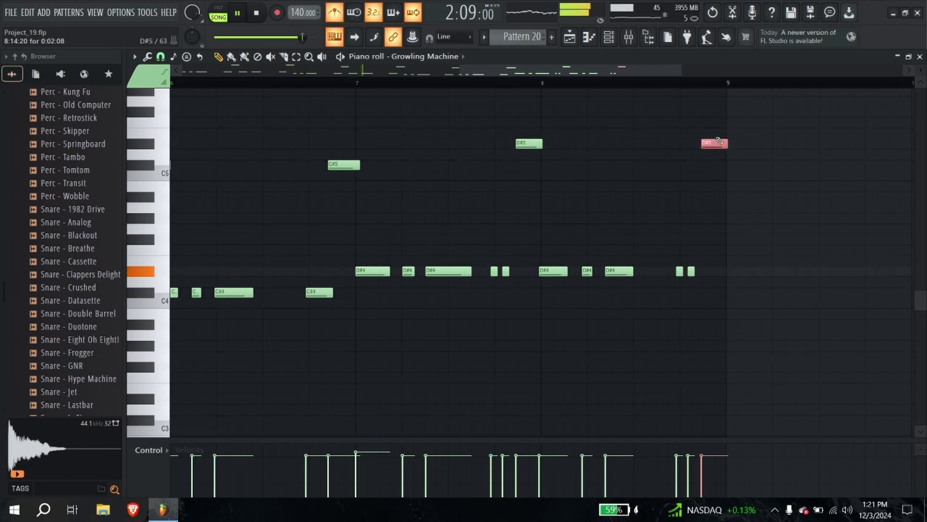
pyautogui.hotkey('ctrl', 'a')
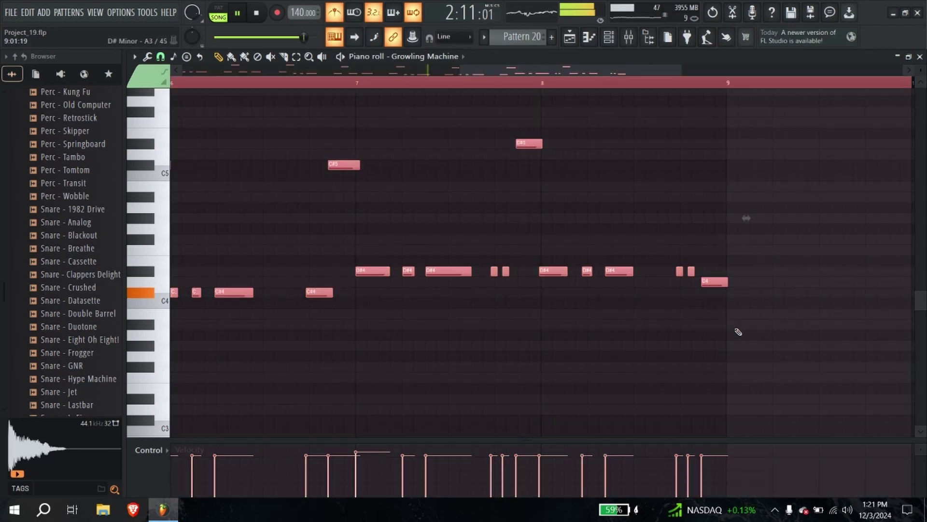
pyautogui.click(719, 262)
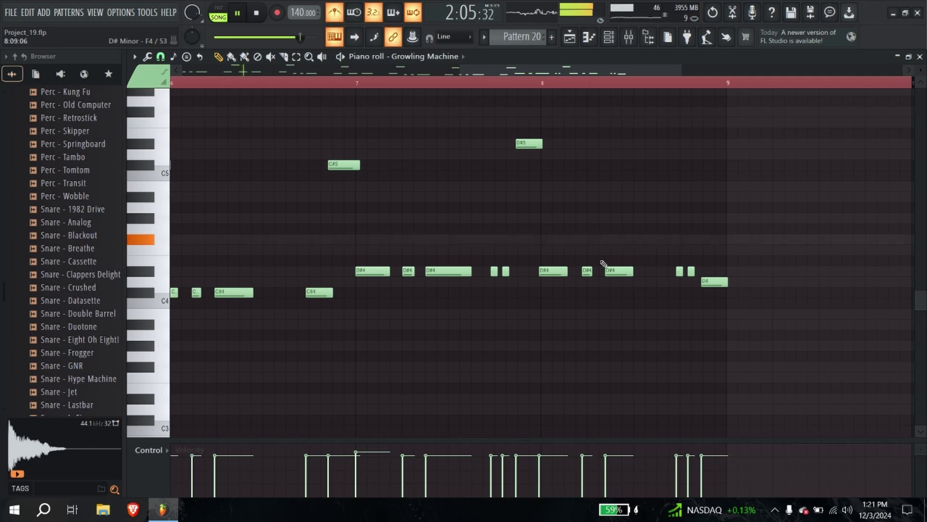
pyautogui.moveTo(604, 263); pyautogui.dragTo(545, 262)
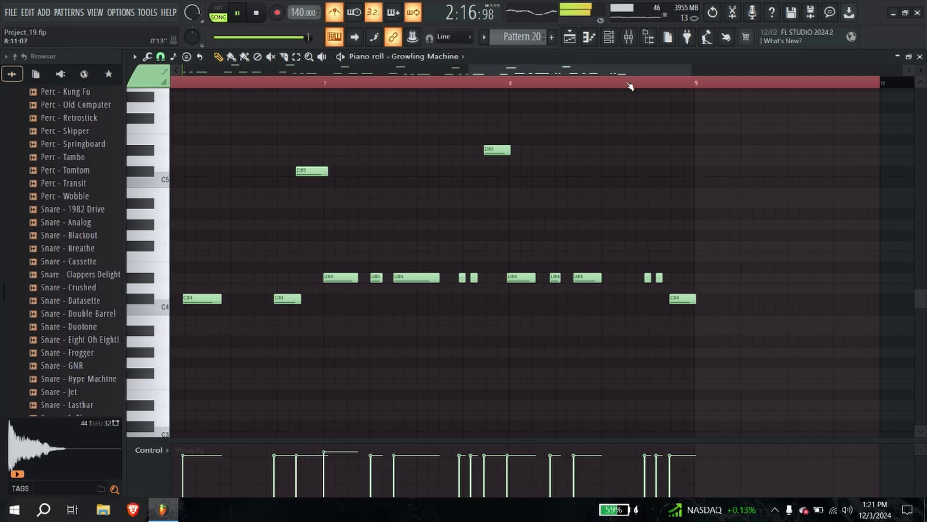
# Step: Try all the pattern's notes an octave higher and play the pattern on its own
pyautogui.hotkey('ctrl', 'a')
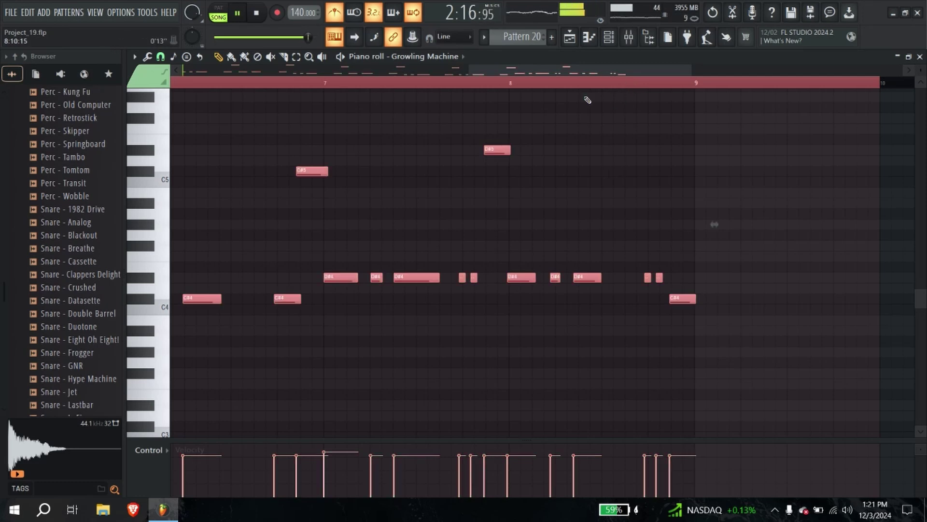
pyautogui.hotkey('ctrl', 'Up')
pyautogui.hotkey('ctrl', 'Down')
pyautogui.scroll(-2, 536, 145)
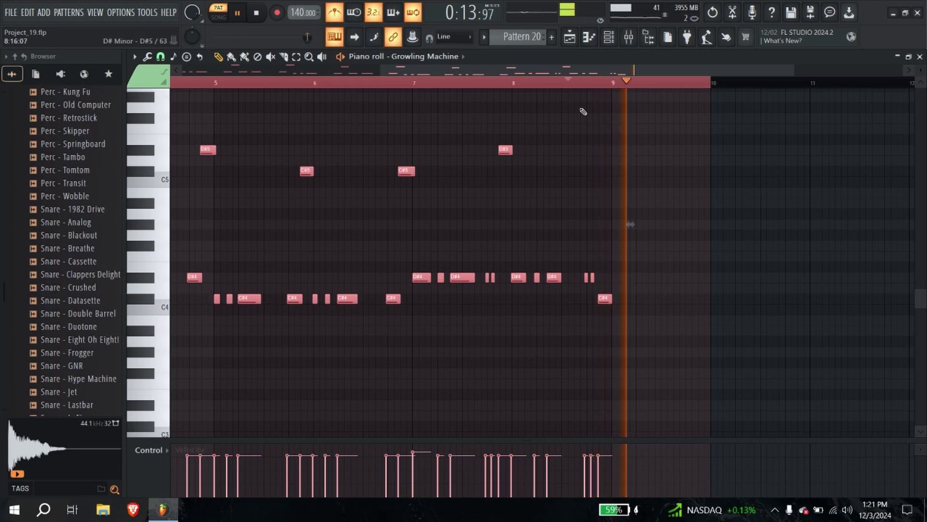
# Step: Return to the playlist, play the song from bar 65 and check the levels in the mixer
pyautogui.click(570, 37)
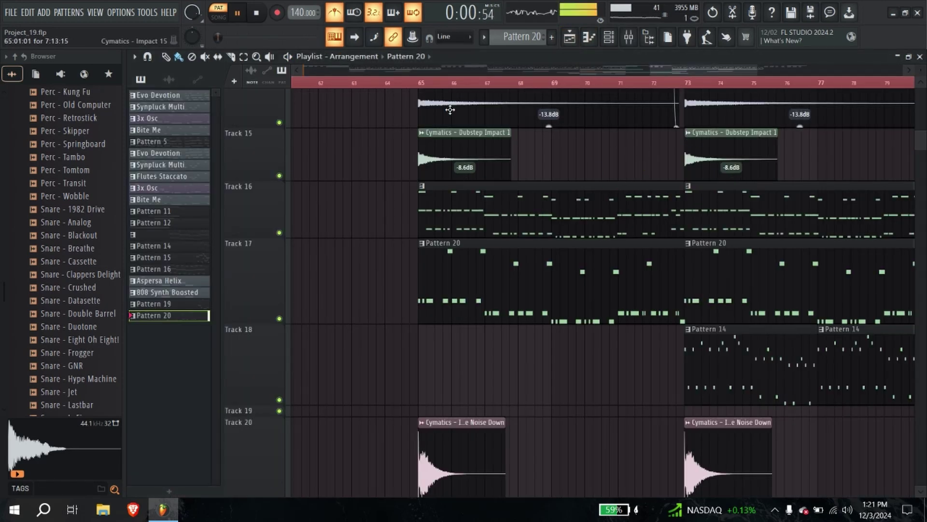
pyautogui.scroll(-3, 588, 266)
pyautogui.click(482, 82)
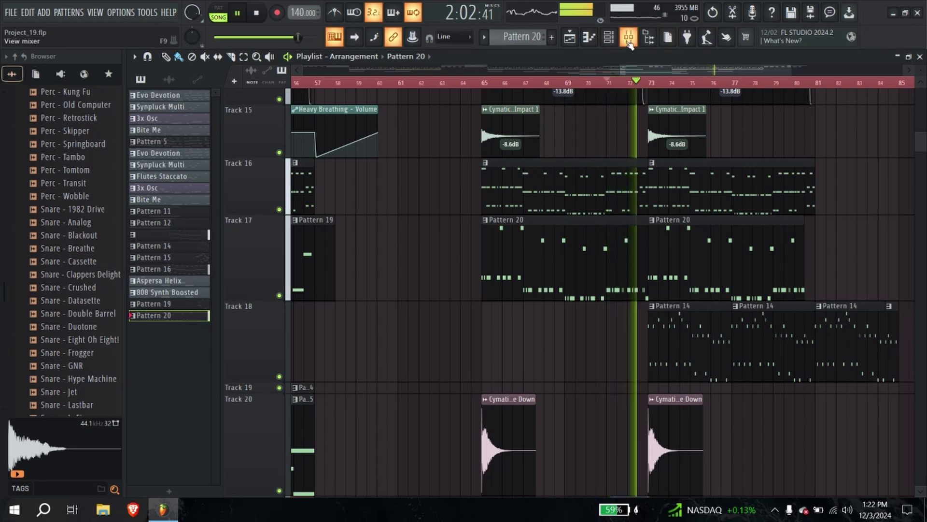
pyautogui.click(629, 43)
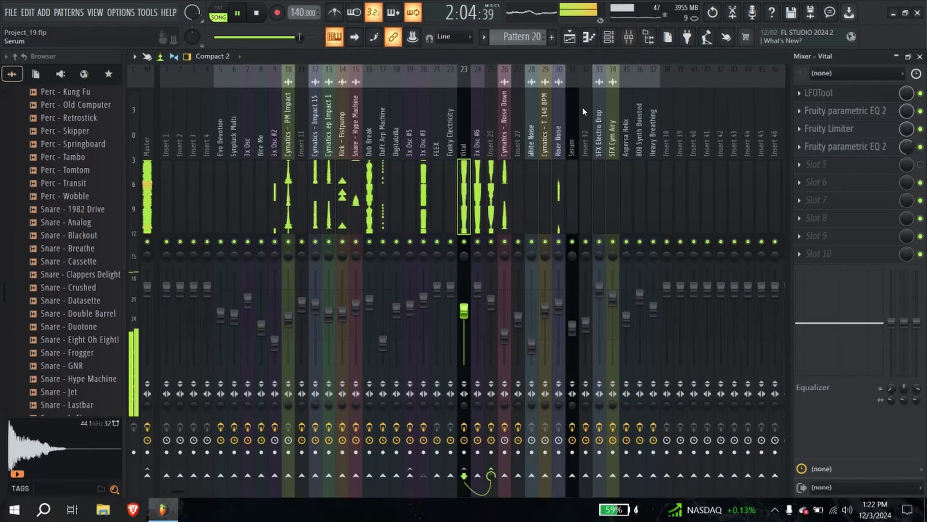
# Step: Try D4 and C#4 as the closing note of bar 8, playing the playlist from just before bar 73
pyautogui.press('F7')
pyautogui.click(614, 268)
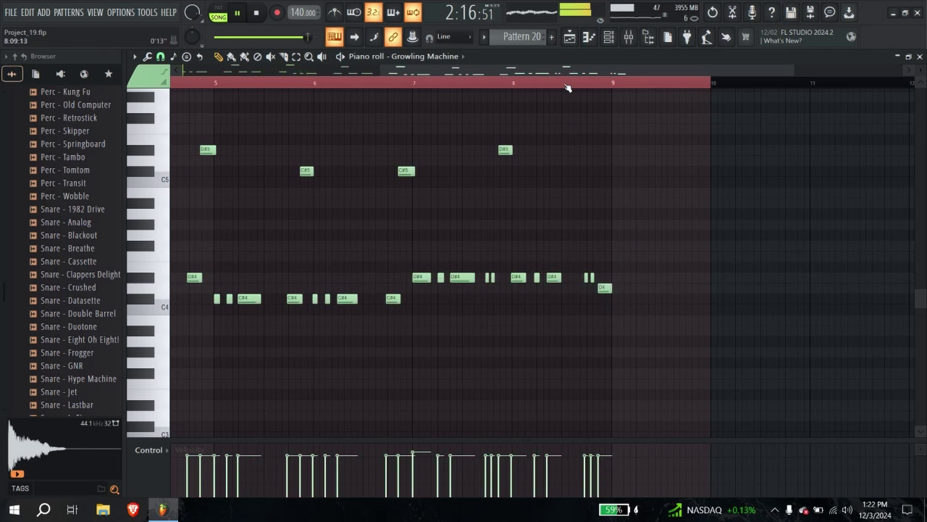
pyautogui.click(570, 39)
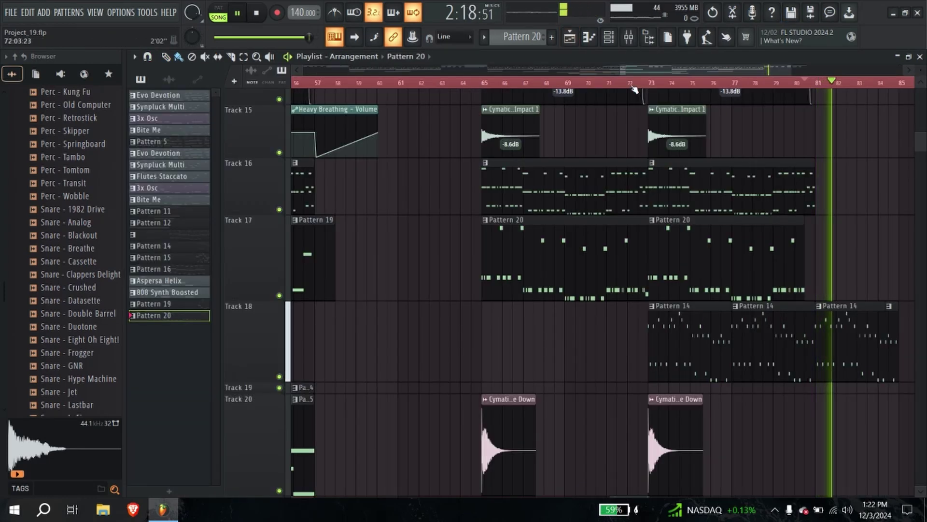
pyautogui.click(634, 88)
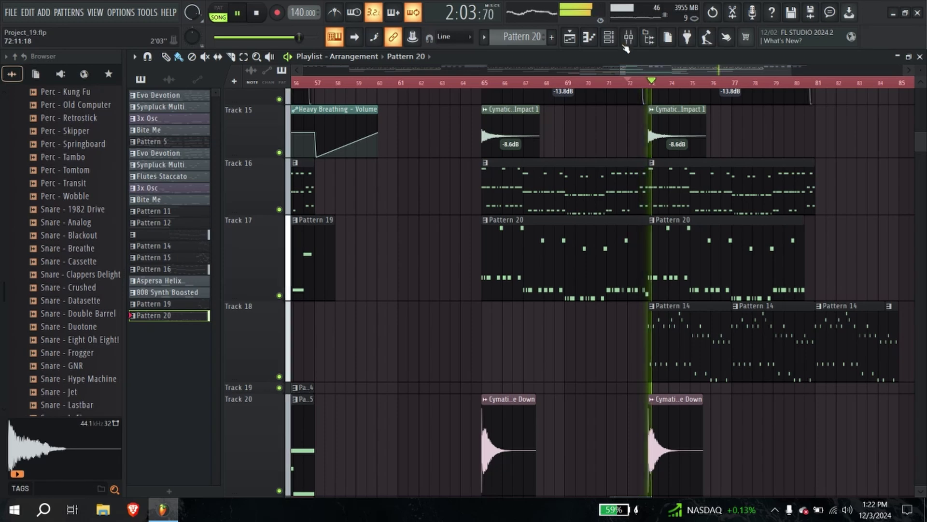
pyautogui.click(629, 37)
pyautogui.click(570, 37)
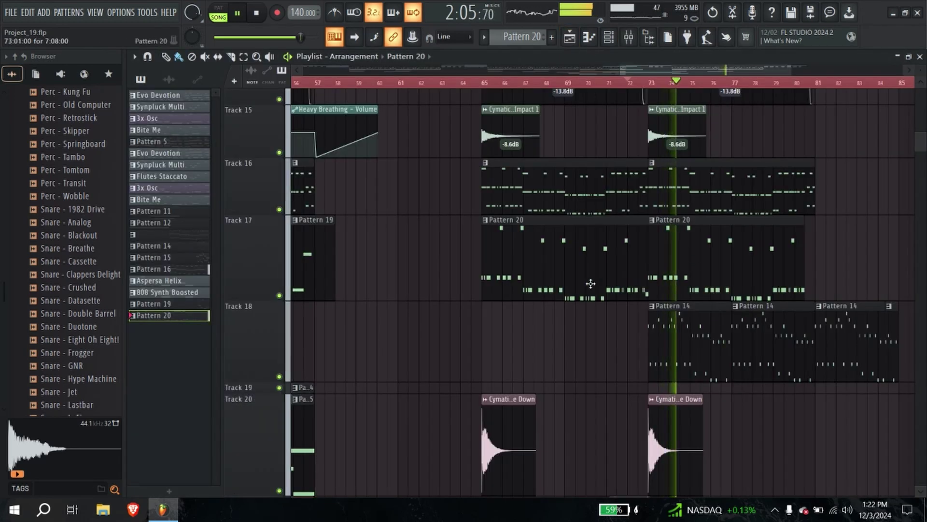
pyautogui.doubleClick(590, 283)
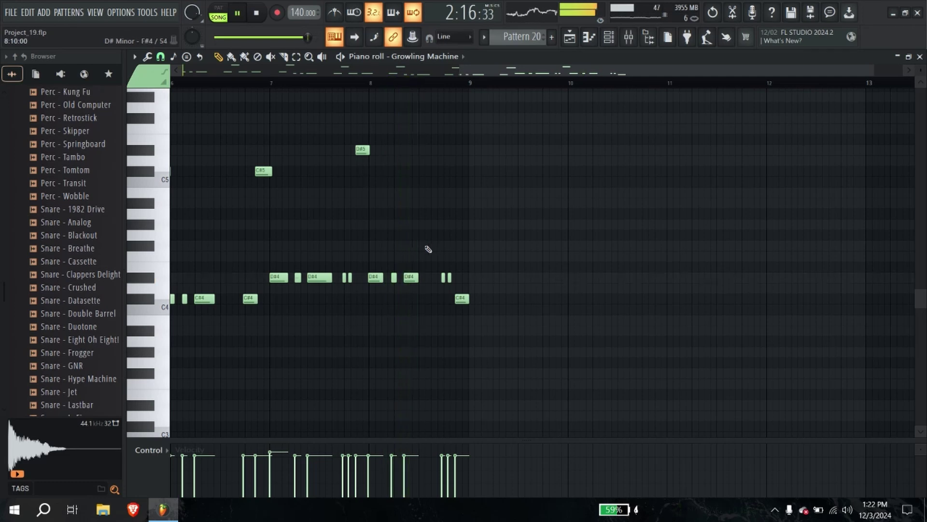
pyautogui.click(569, 39)
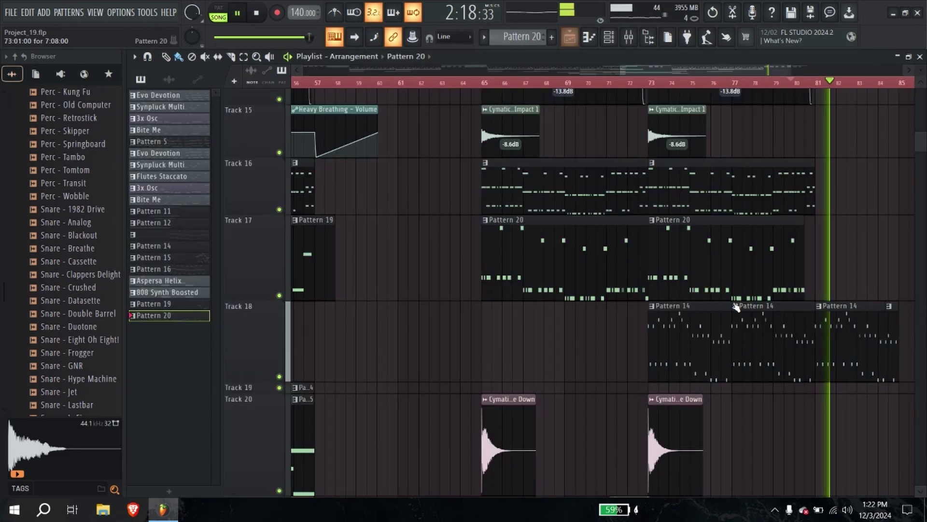
# Step: Extend the second Pattern 20 clip on Track 17 to eight full bars and play its ending
pyautogui.moveTo(802, 265); pyautogui.dragTo(809, 265)
pyautogui.click(806, 83)
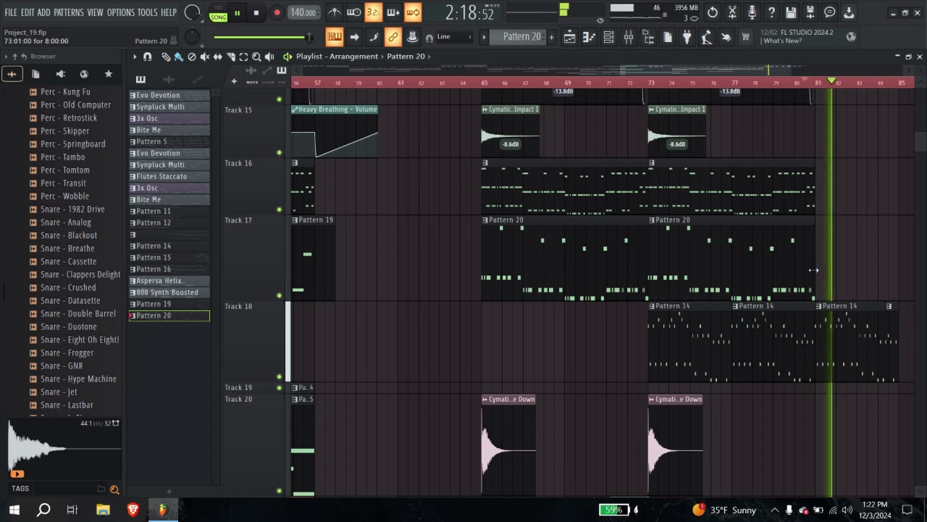
pyautogui.keyDown('ctrl'); pyautogui.scroll(4, 809, 256); pyautogui.keyUp('ctrl')
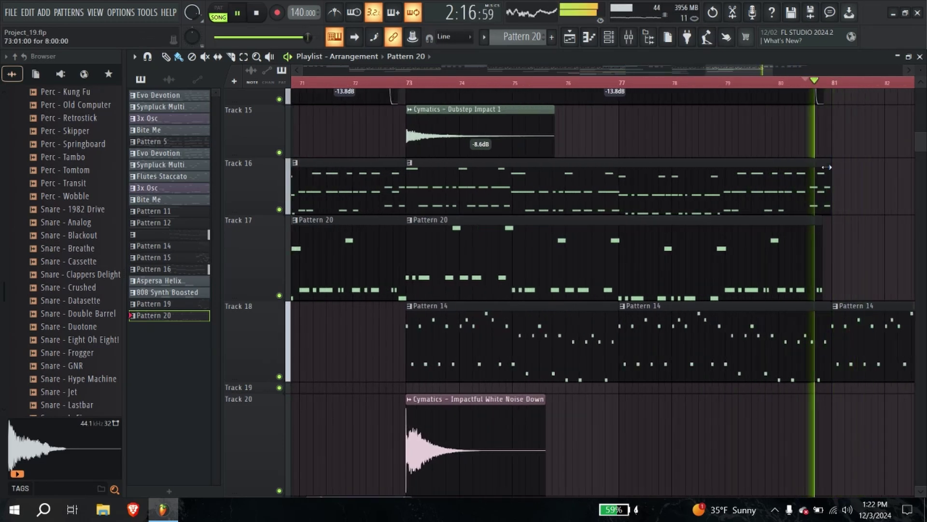
pyautogui.click(830, 257)
pyautogui.rightClick(831, 261)
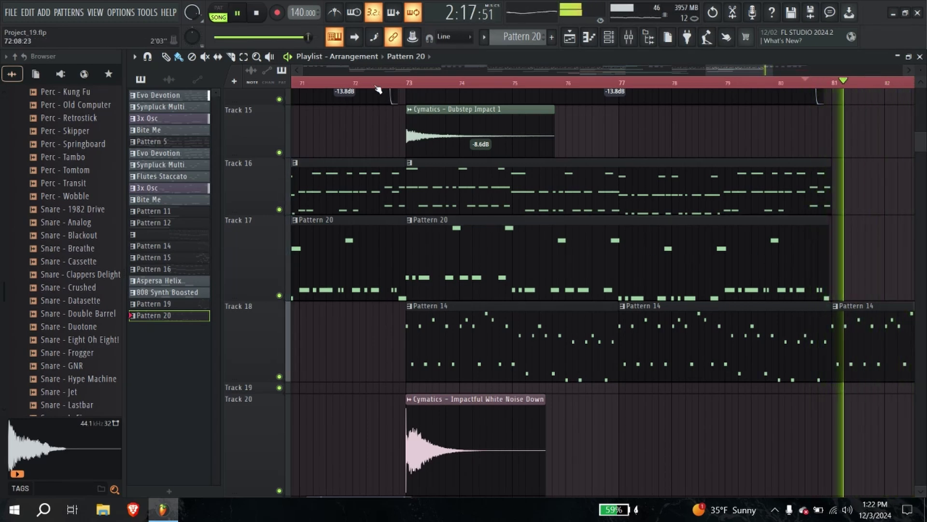
# Step: Reopen the Pattern 20 notes and set the closing note of bar 8 to D#4
pyautogui.doubleClick(394, 272)
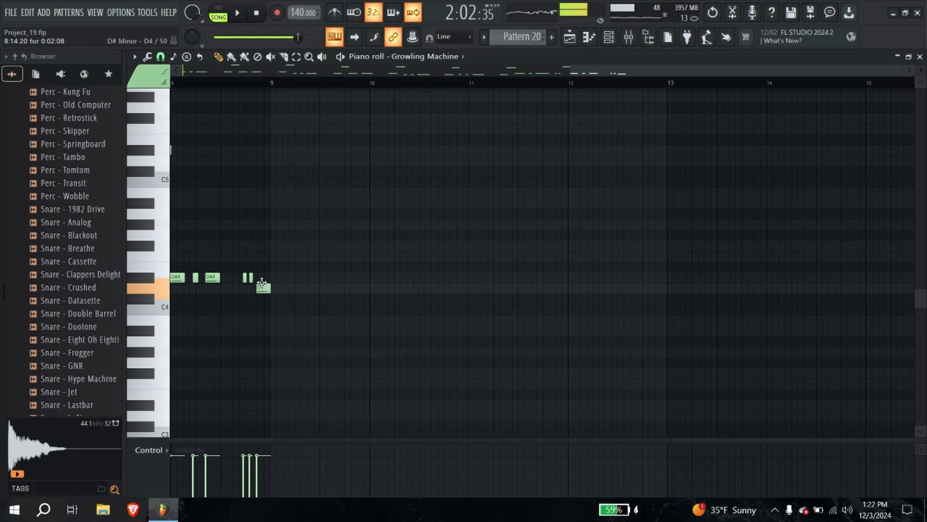
pyautogui.moveTo(261, 273); pyautogui.dragTo(252, 276)
pyautogui.click(261, 277)
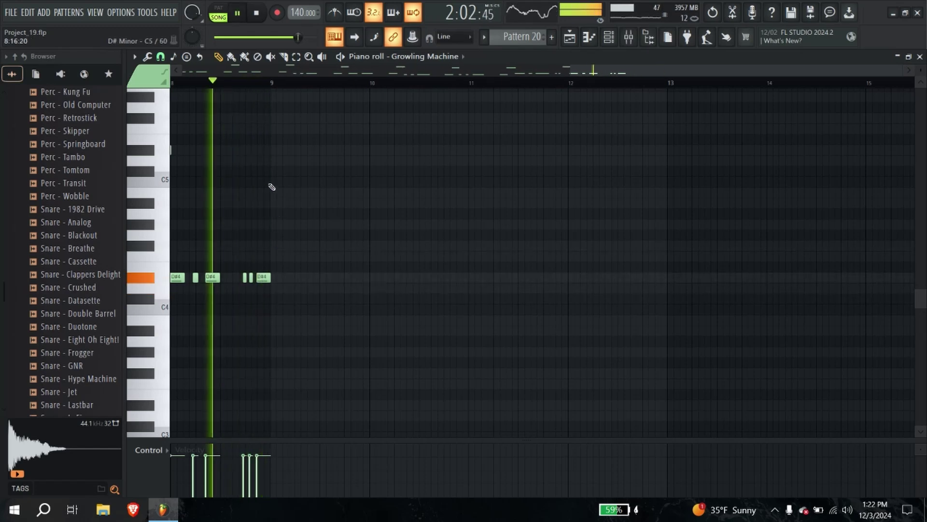
pyautogui.moveTo(269, 184); pyautogui.dragTo(753, 242)
pyautogui.moveTo(628, 242); pyautogui.dragTo(717, 271)
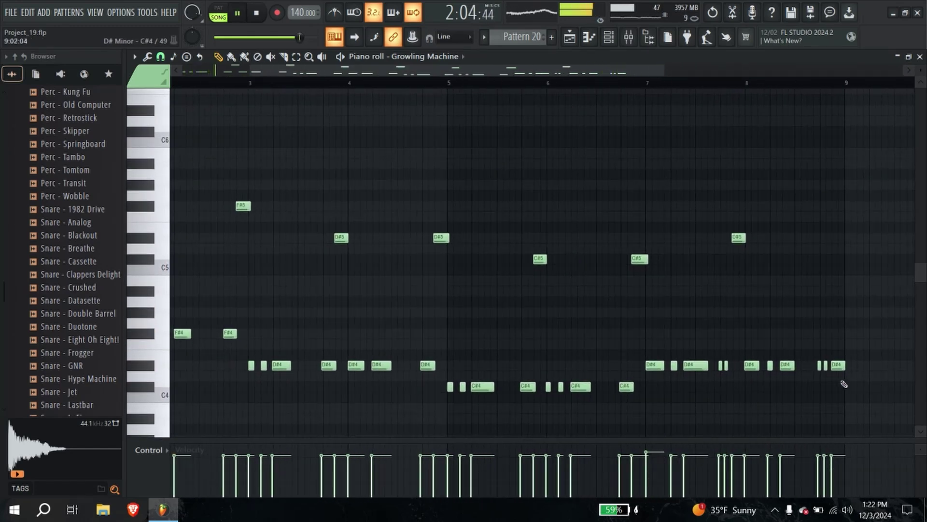
# Step: Remove the closing note of bar 8 and duplicate the two short D#4 notes right after themselves
pyautogui.scroll(2, 845, 382)
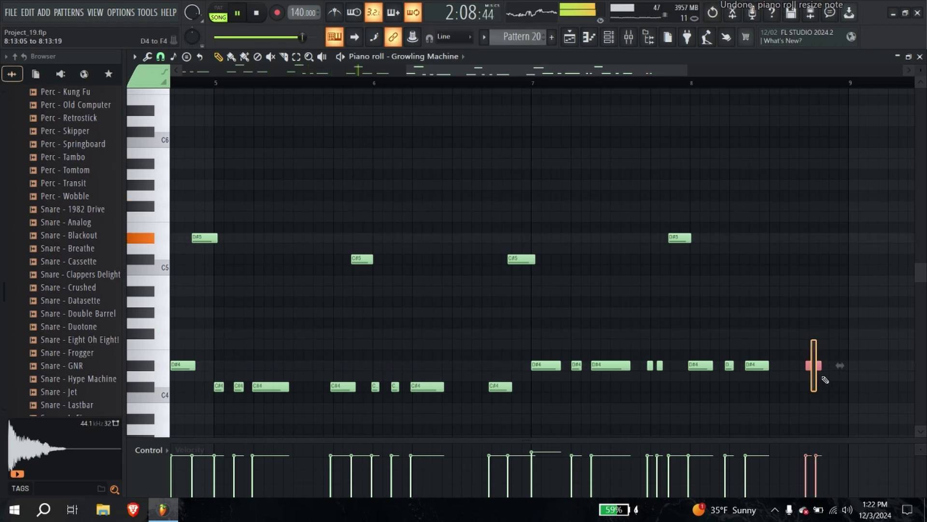
pyautogui.hotkey('ctrl', 'b')
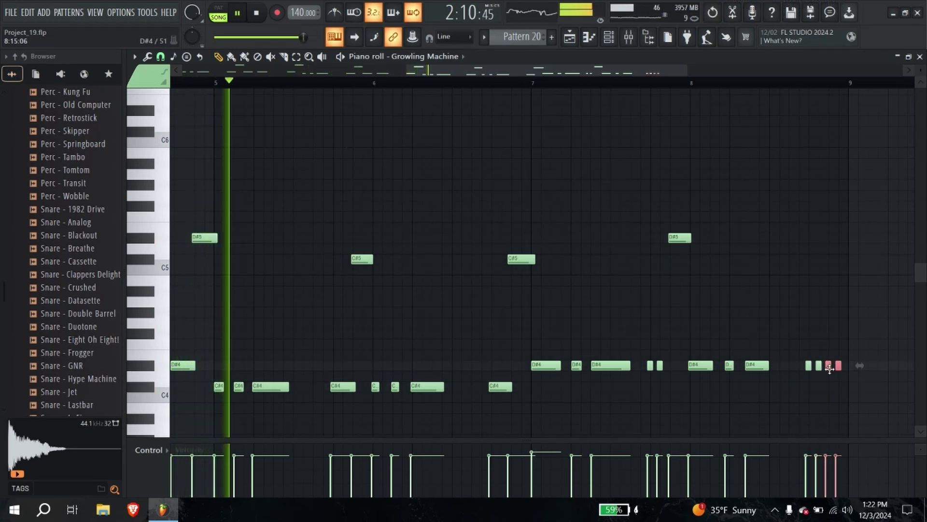
pyautogui.click(783, 83)
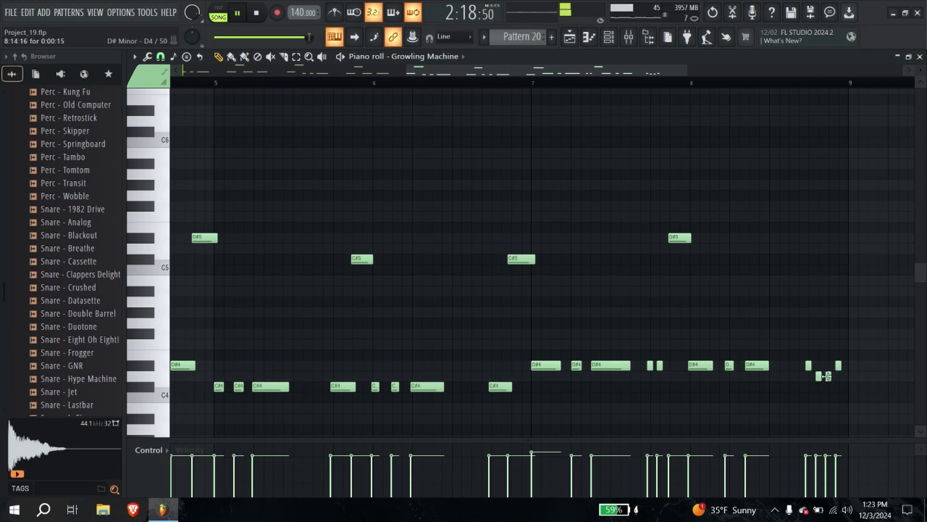
# Step: Try different pitches for the four short notes ending bar 8, settling on D#4, D#4, D4, D#4, and play them
pyautogui.moveTo(839, 366); pyautogui.dragTo(836, 377)
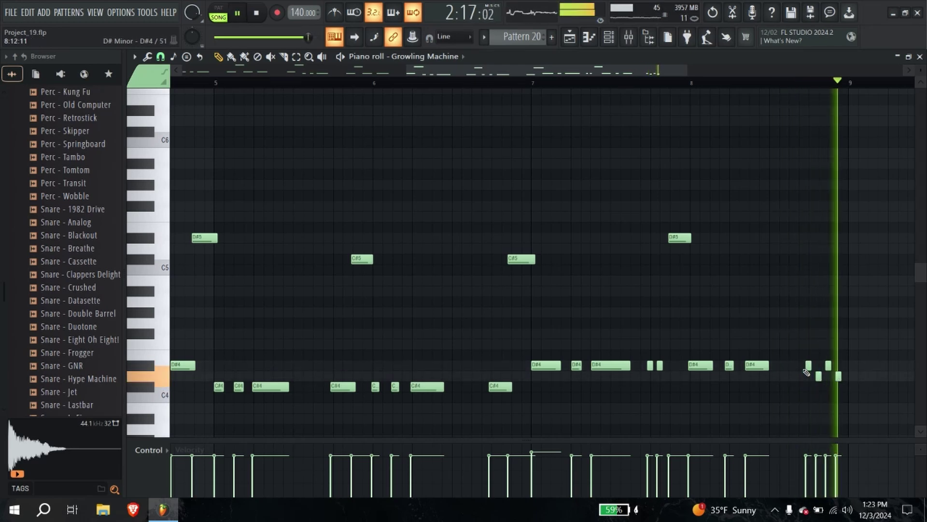
pyautogui.moveTo(819, 375)
pyautogui.mouseDown()
pyautogui.moveTo(817, 365)
pyautogui.moveTo(837, 365)
pyautogui.moveTo(830, 377)
pyautogui.mouseUp()
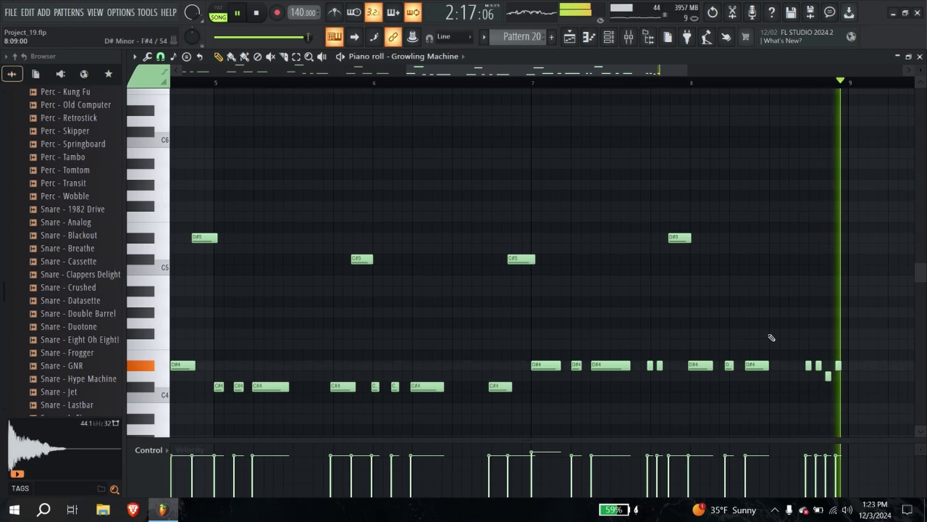
pyautogui.press('space')
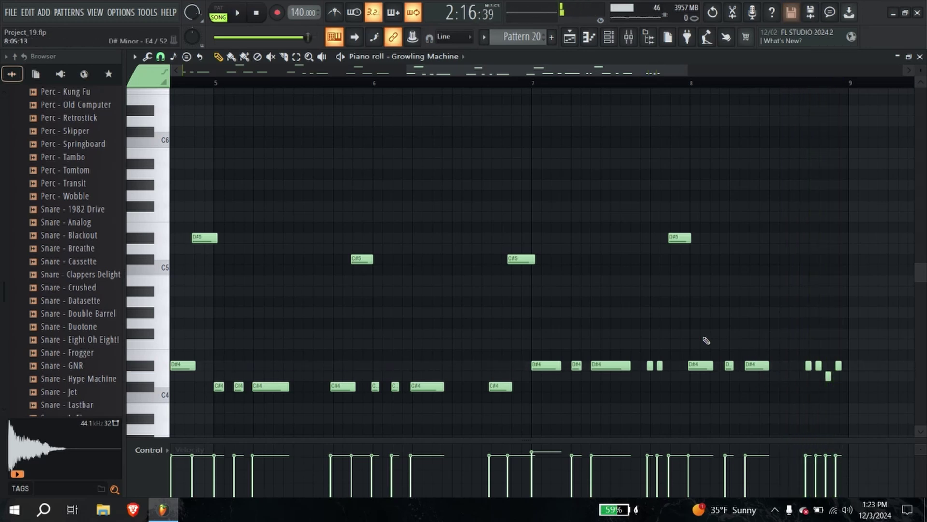
pyautogui.press('space')
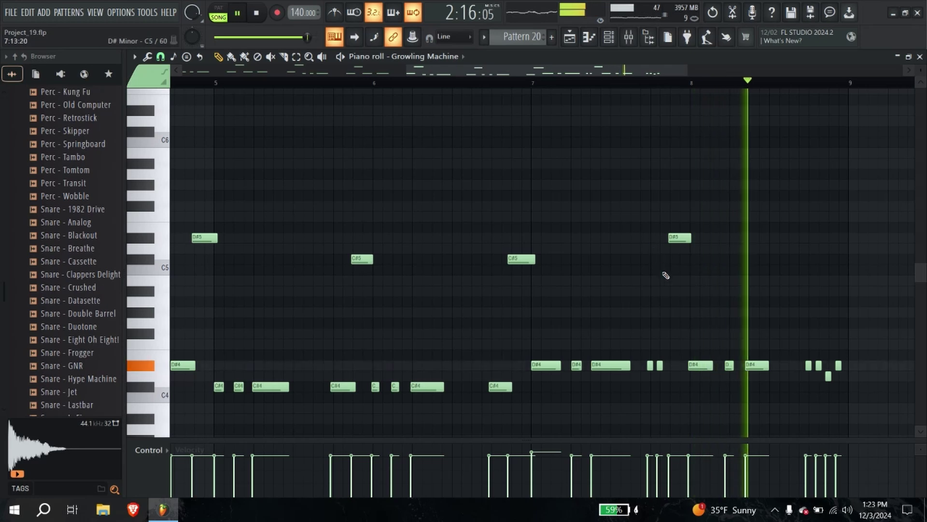
# Step: Add a D4 note at 8:10:00 in the gap of bar 8 with a length of 0:01:15
pyautogui.click(783, 375)
pyautogui.moveTo(784, 376); pyautogui.dragTo(793, 375)
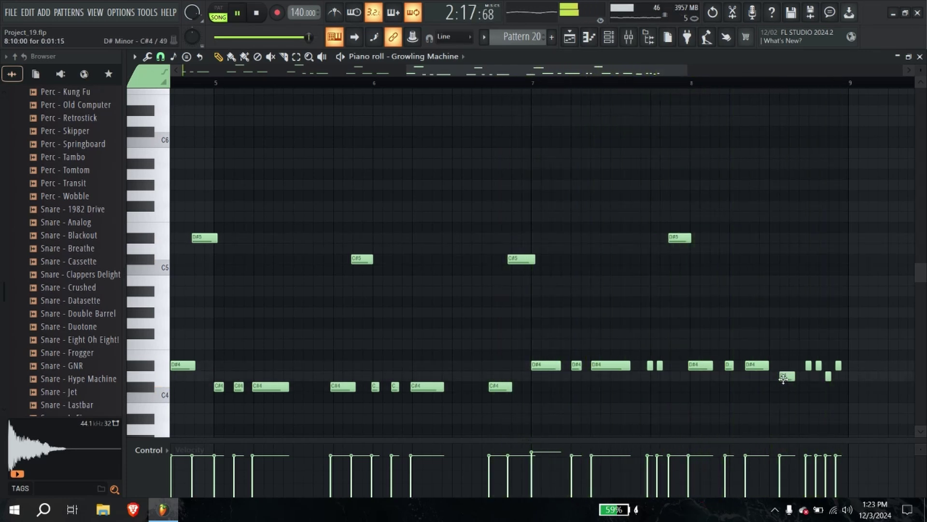
# Step: Move the D4 note in bar 8's gap to 8:11:02 and shorten it to about one step during playback
pyautogui.press('space')
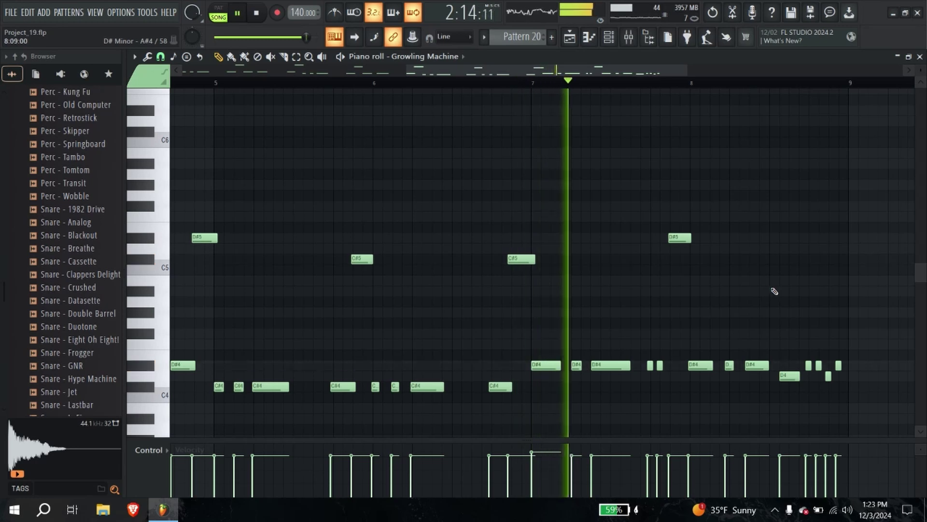
pyautogui.moveTo(749, 279); pyautogui.dragTo(725, 252)
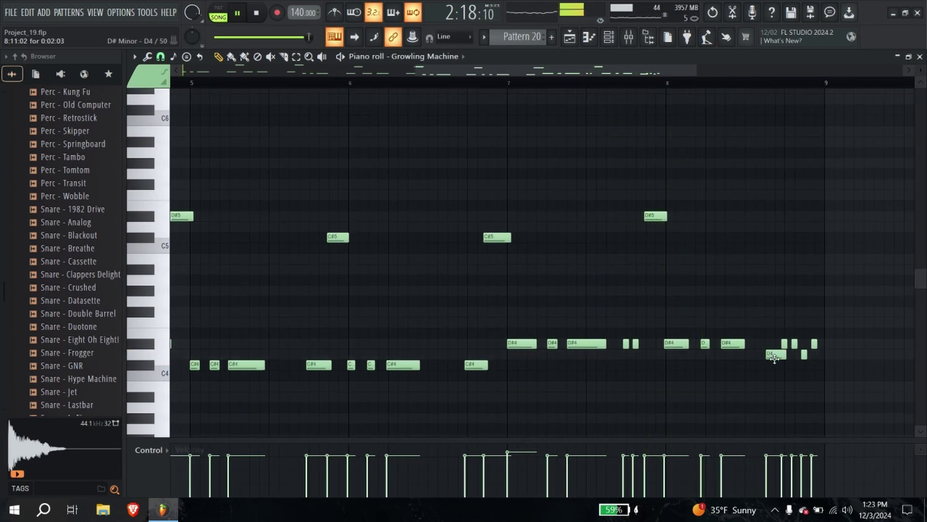
pyautogui.moveTo(772, 355); pyautogui.dragTo(777, 355)
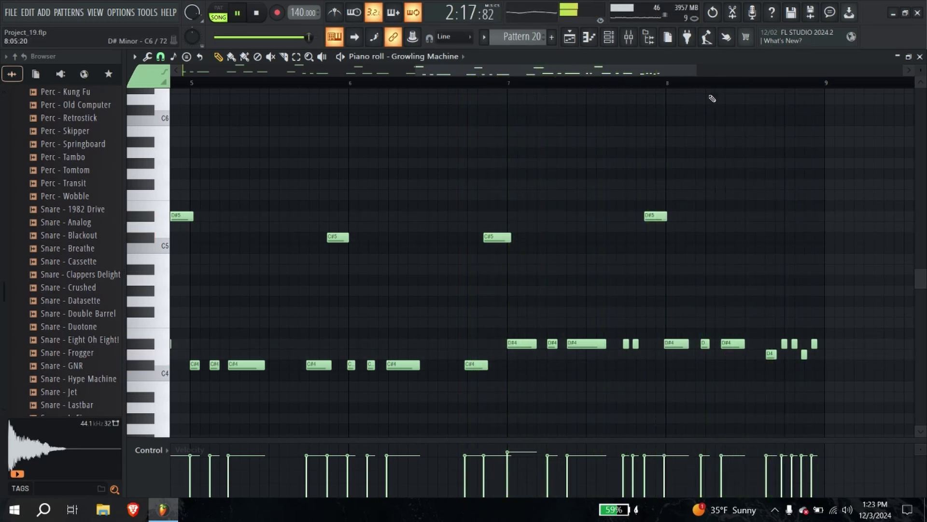
# Step: Route the Growling Machine channel to mixer track 38 and lower that track's volume to 73% (-6.4 dB)
pyautogui.click(609, 37)
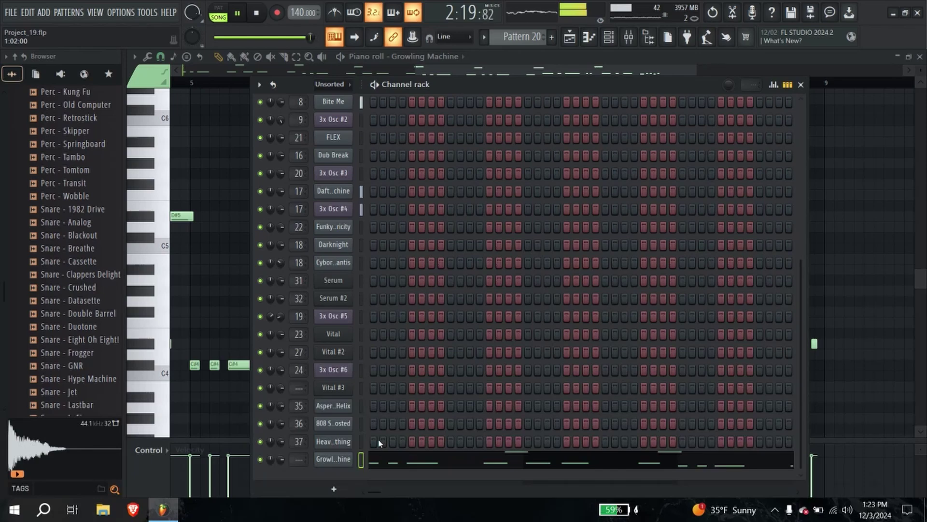
pyautogui.hotkey('ctrl', 'l')
pyautogui.click(629, 37)
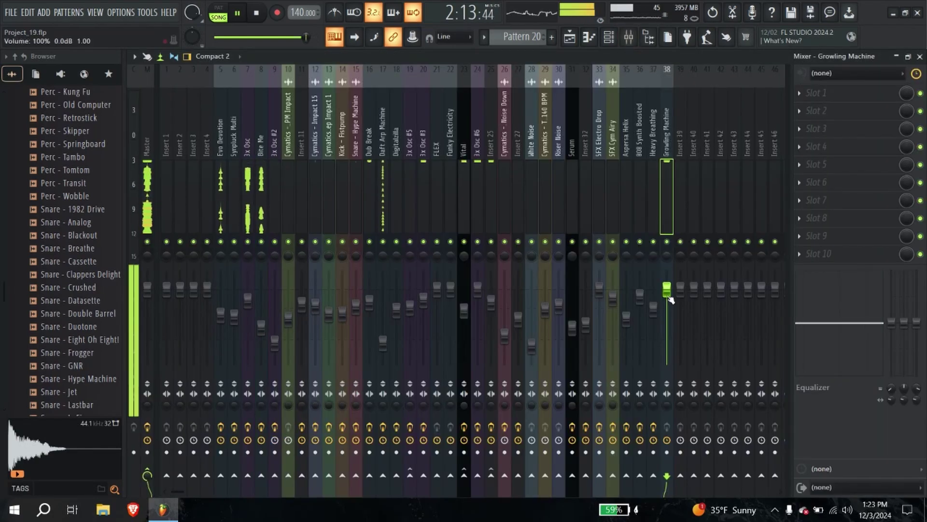
pyautogui.moveTo(668, 295); pyautogui.dragTo(667, 313)
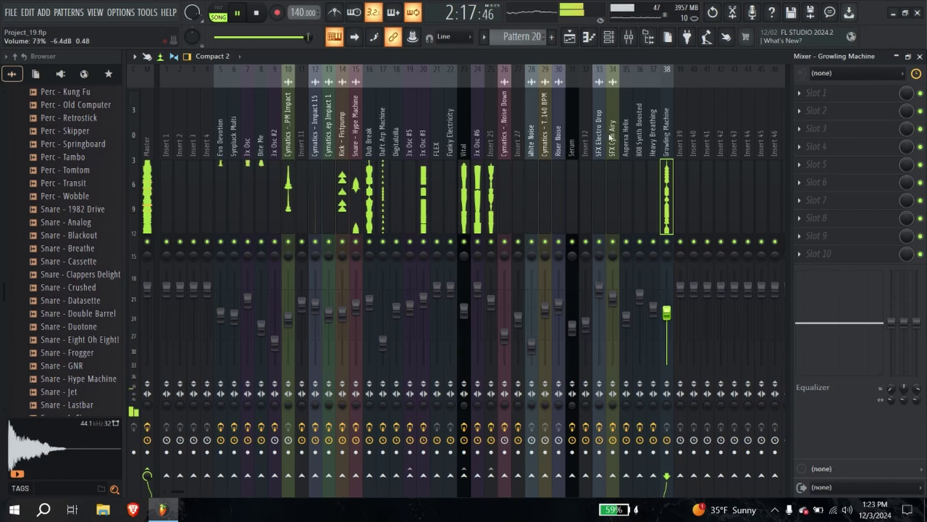
# Step: Shorten the Growling Machine D4 note at 8:11:02 to 0:00:03, add a matching D4 one step after it, and nudge both slightly earlier
pyautogui.click(609, 37)
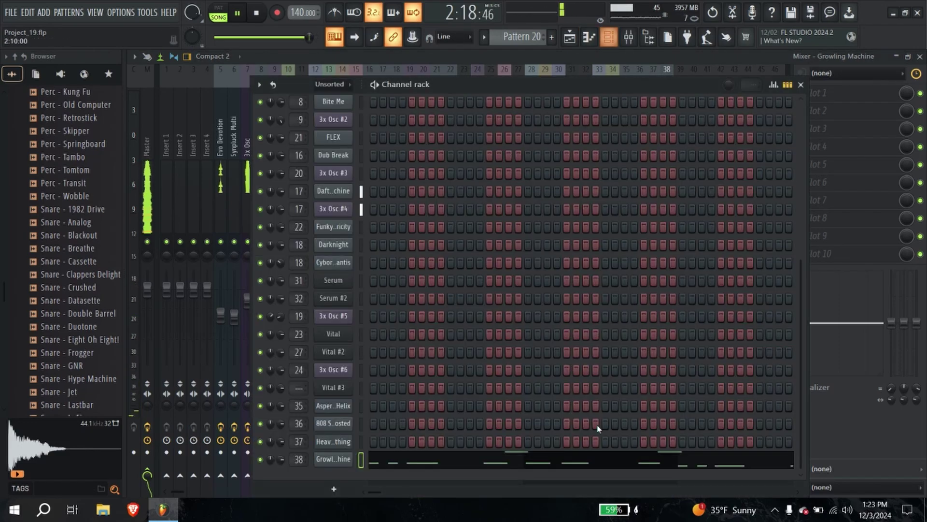
pyautogui.click(581, 462)
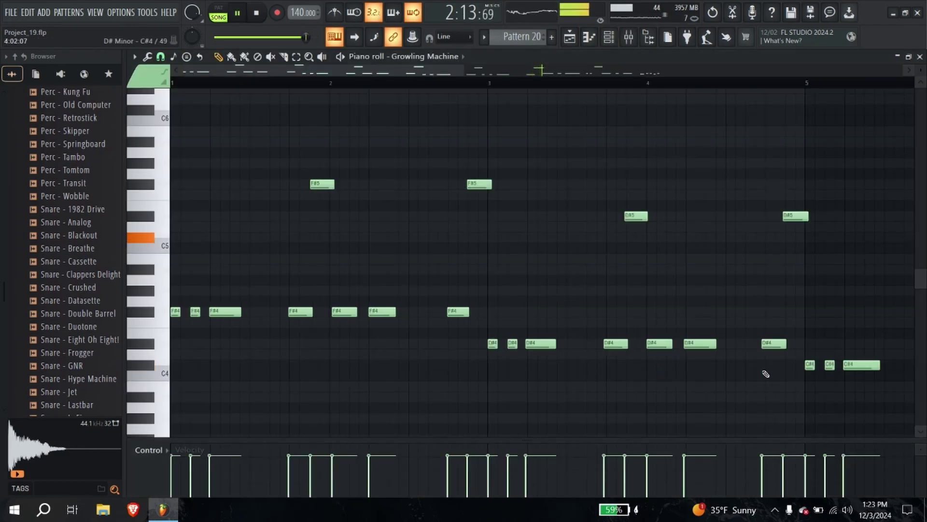
pyautogui.moveTo(766, 374); pyautogui.dragTo(108, 310)
pyautogui.scroll(2, 616, 336)
pyautogui.moveTo(720, 326); pyautogui.dragTo(700, 324)
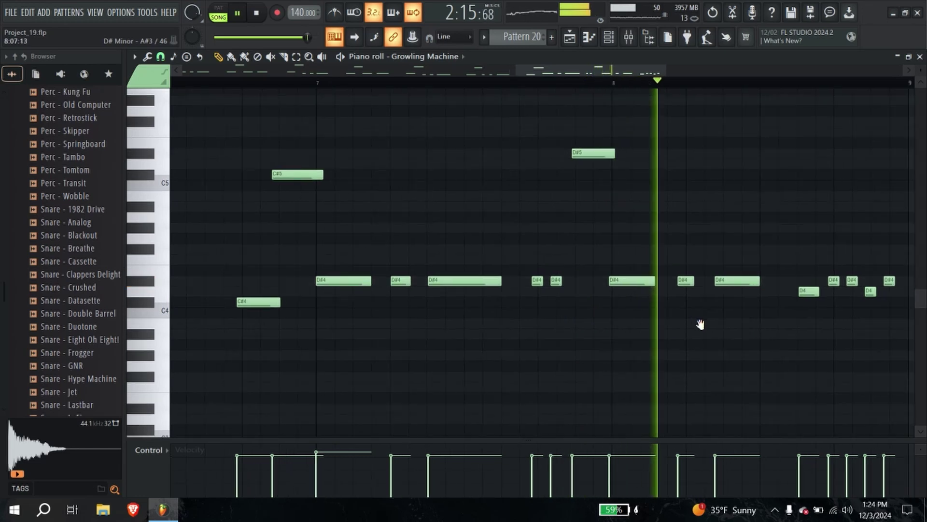
pyautogui.scroll(1, 700, 324)
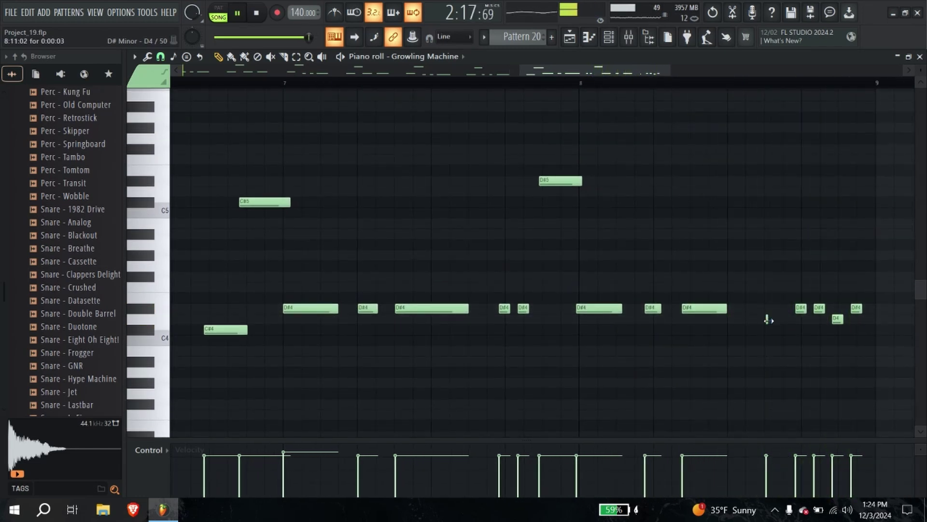
pyautogui.click(785, 319)
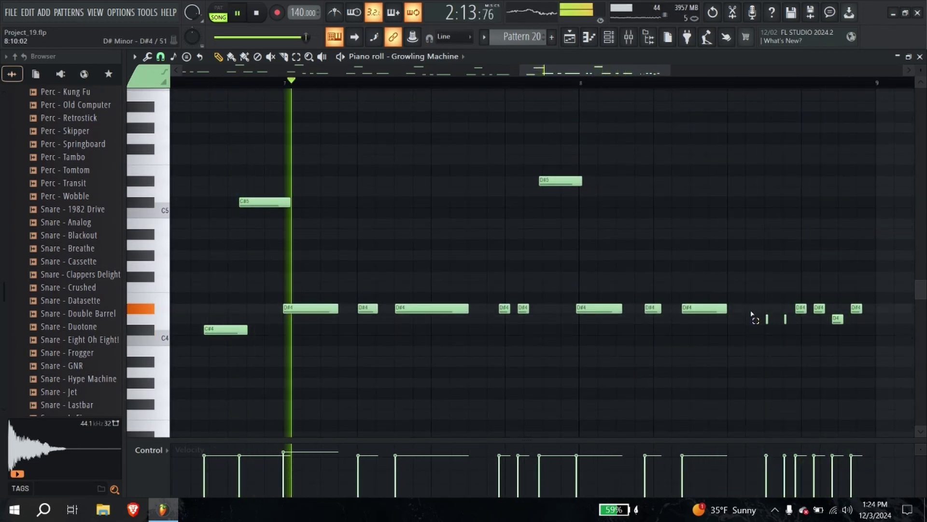
pyautogui.moveTo(754, 311); pyautogui.dragTo(782, 321)
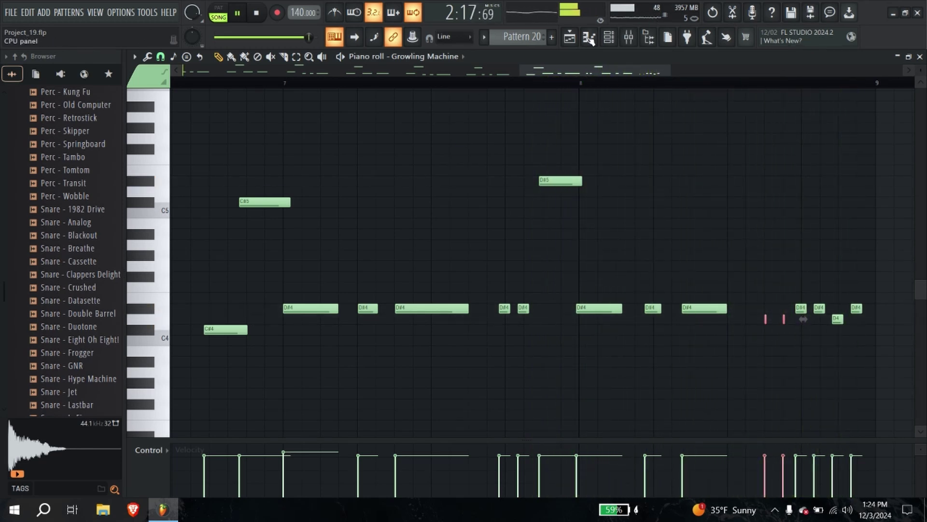
# Step: Check Pattern 20 in the playlist, return to its notes, and lengthen the two very short D4 notes in bar 8
pyautogui.click(570, 38)
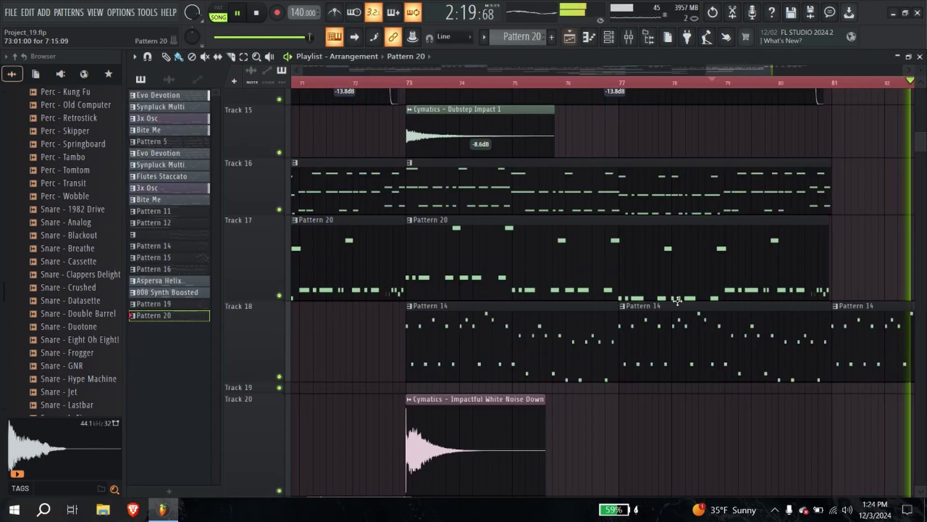
pyautogui.click(588, 38)
pyautogui.click(608, 38)
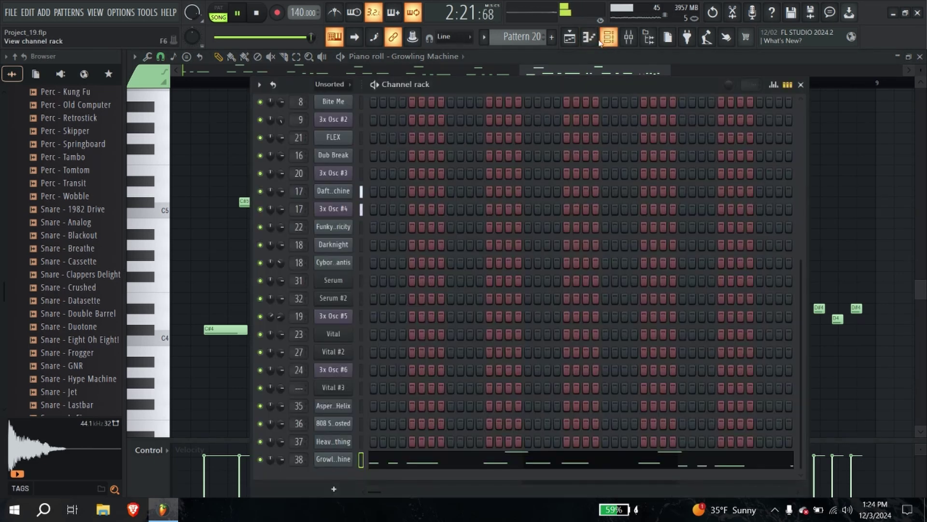
pyautogui.click(589, 38)
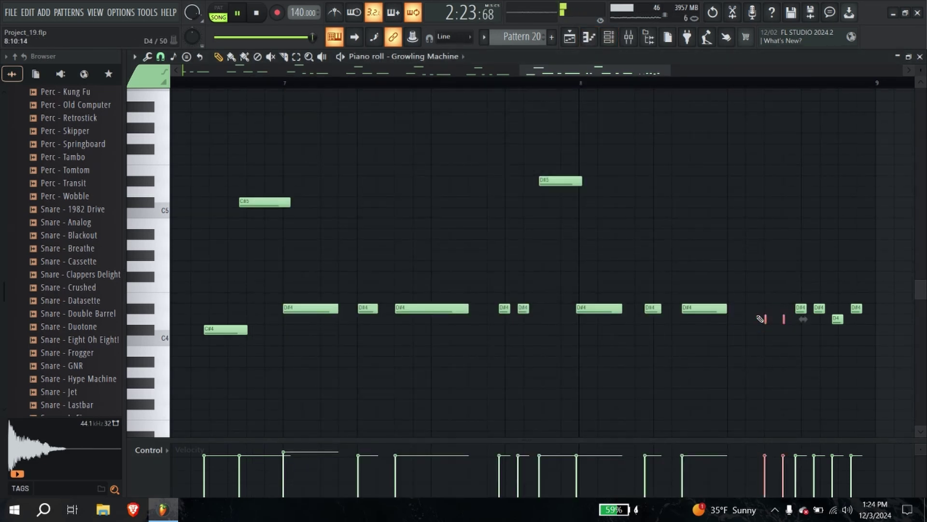
pyautogui.scroll(2, 773, 319)
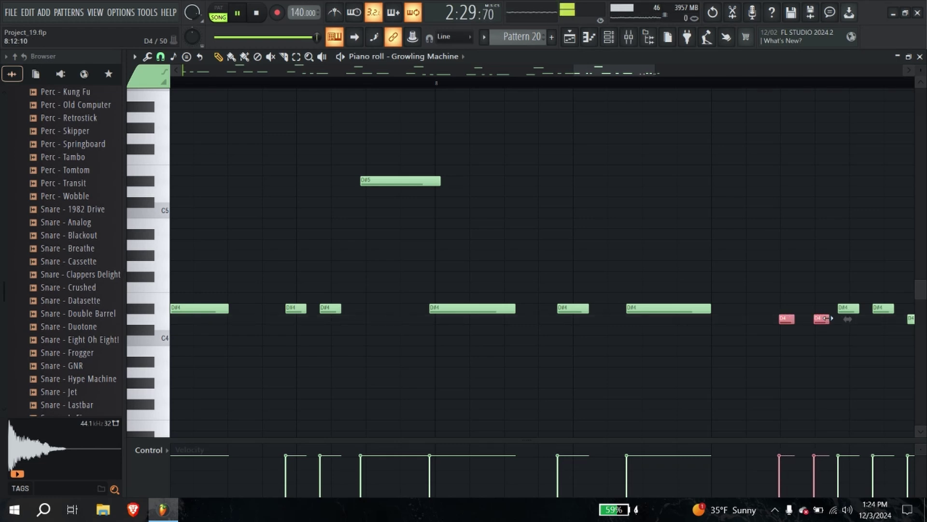
pyautogui.moveTo(829, 343); pyautogui.dragTo(740, 335)
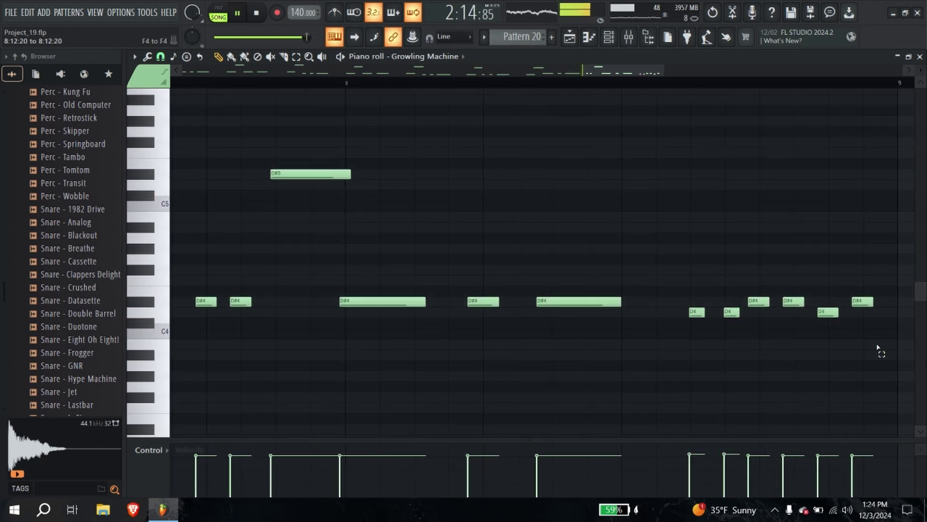
pyautogui.moveTo(908, 349); pyautogui.dragTo(752, 276)
pyautogui.moveTo(860, 304); pyautogui.dragTo(867, 304)
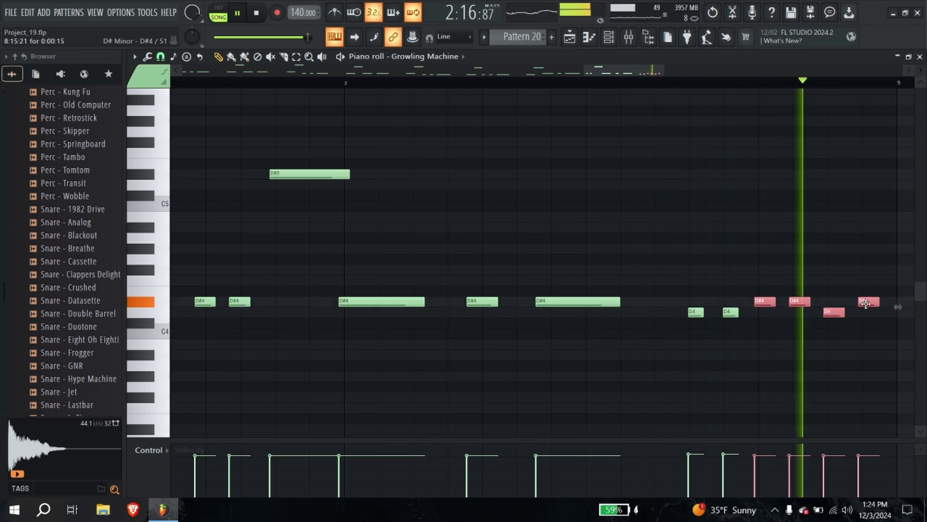
pyautogui.hotkey('ctrl', 'z')
pyautogui.hotkey('ctrl', 'z')
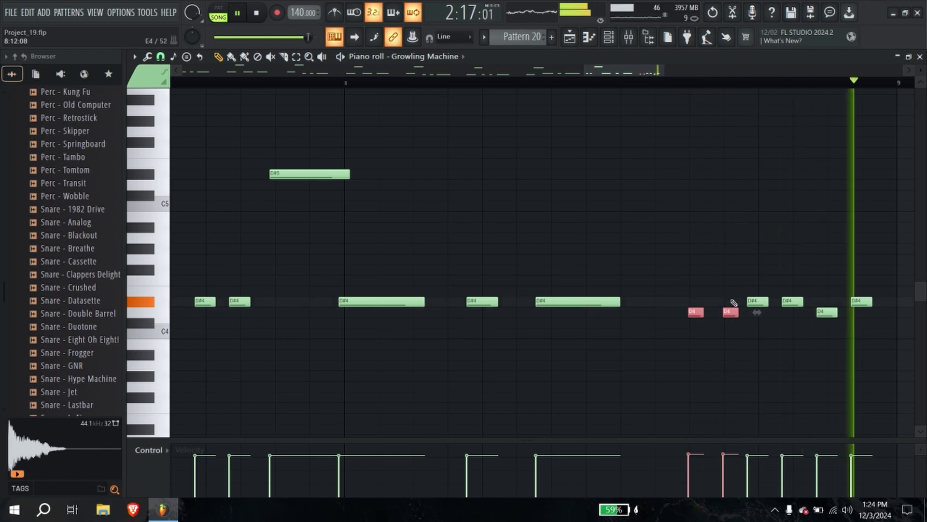
# Step: Load Fruity Parametric EQ 2 in the first effect slot of the Growling Machine mixer track, soloing the track temporarily, and view the EQ
pyautogui.click(612, 42)
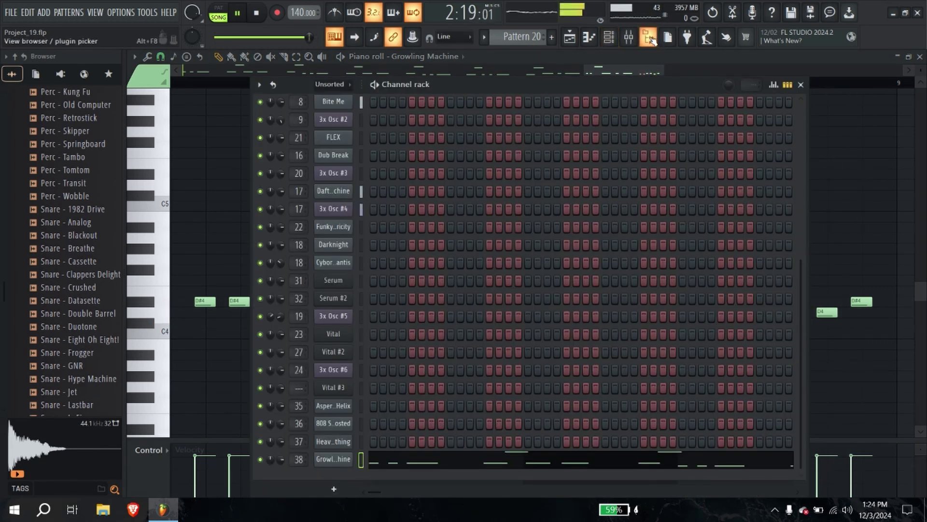
pyautogui.click(630, 39)
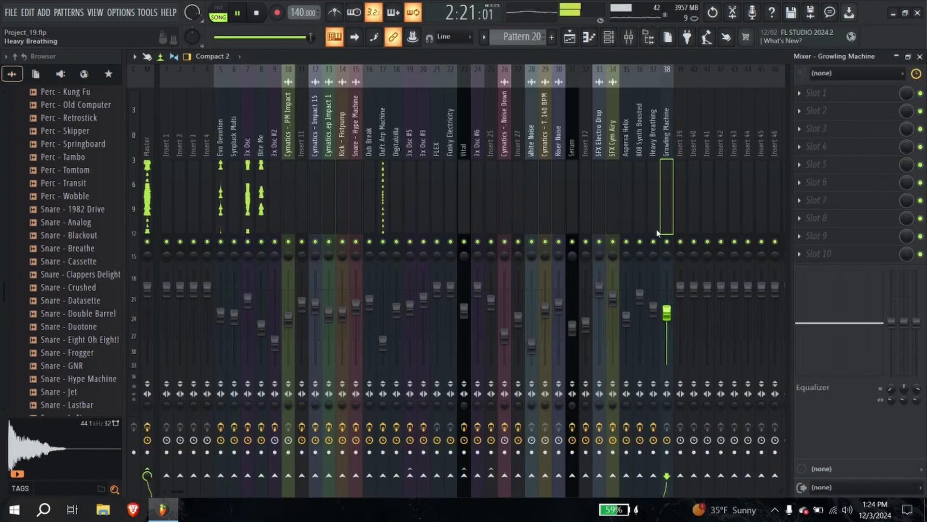
pyautogui.rightClick(667, 241)
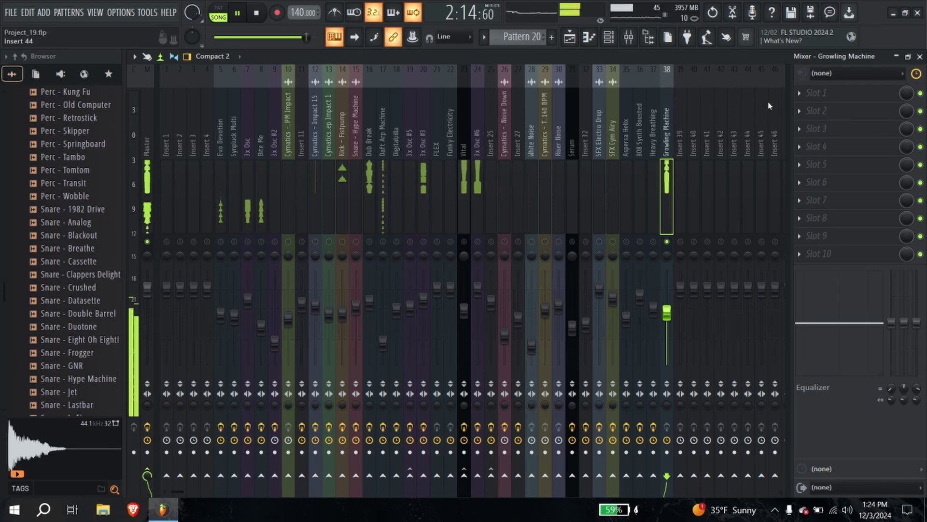
pyautogui.click(802, 97)
pyautogui.click(536, 464)
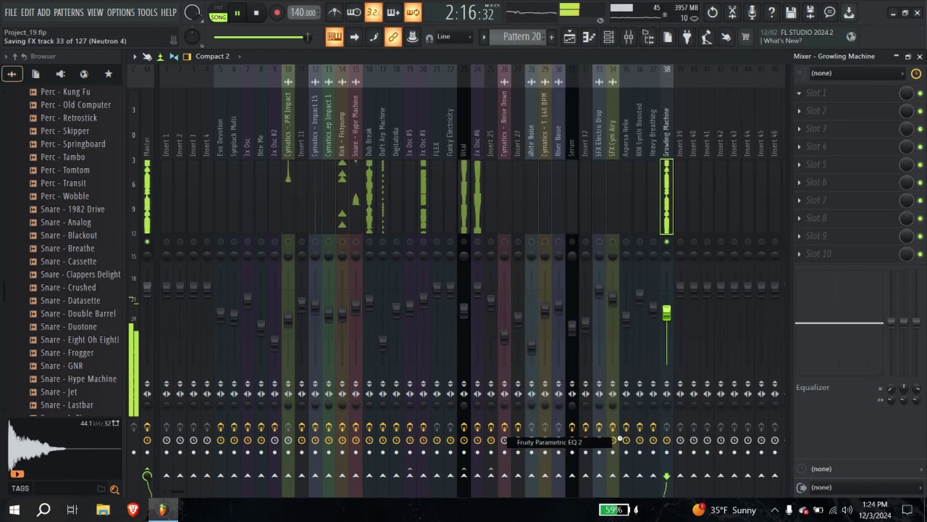
pyautogui.rightClick(667, 241)
pyautogui.click(846, 93)
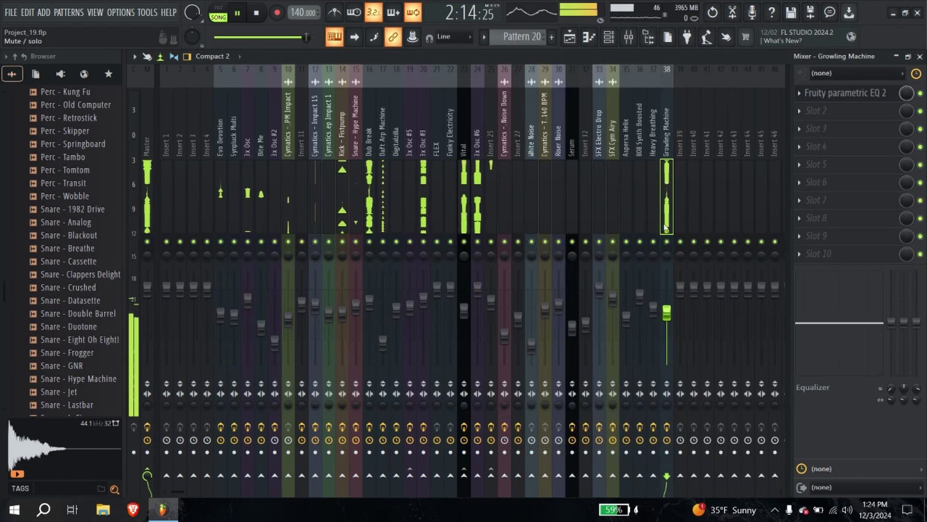
pyautogui.click(845, 93)
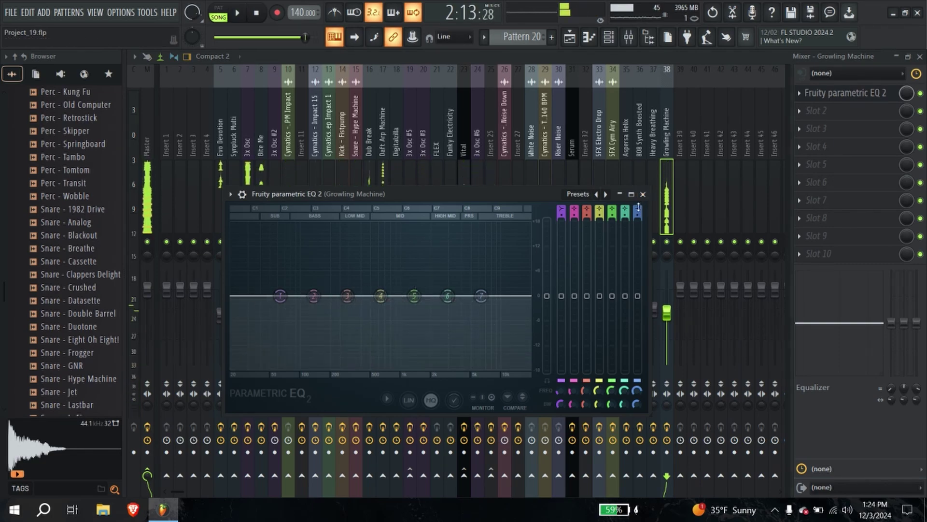
pyautogui.click(643, 194)
# Step: Return to the playlist and play the arrangement from about bar 73 to hear the repeated Pattern 20
pyautogui.click(919, 57)
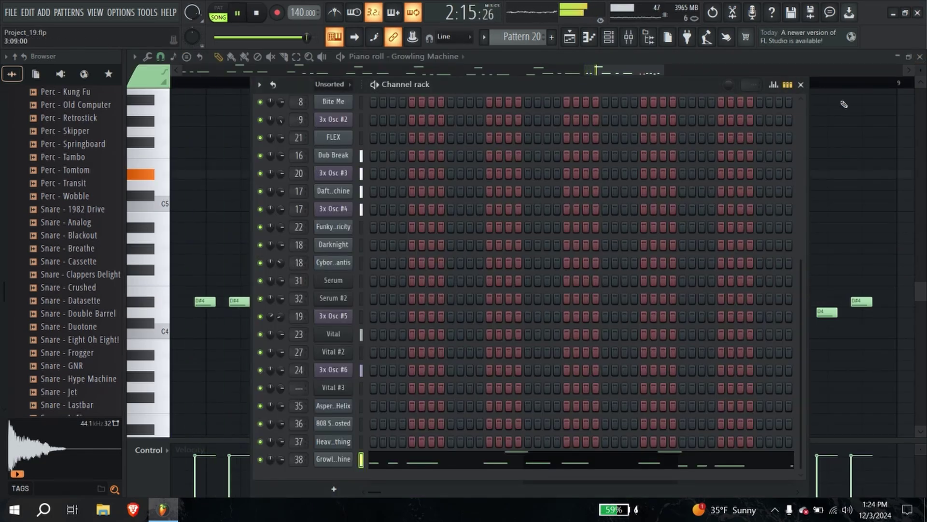
pyautogui.click(802, 85)
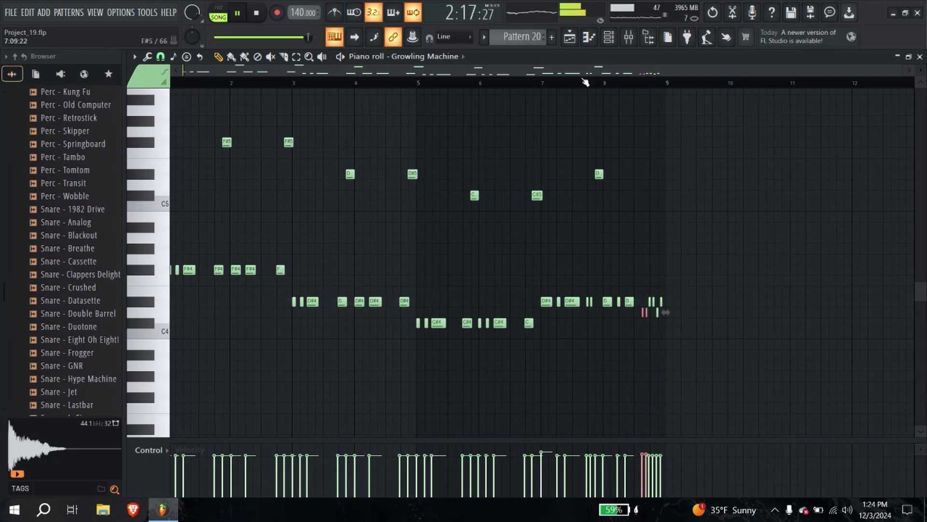
pyautogui.click(575, 42)
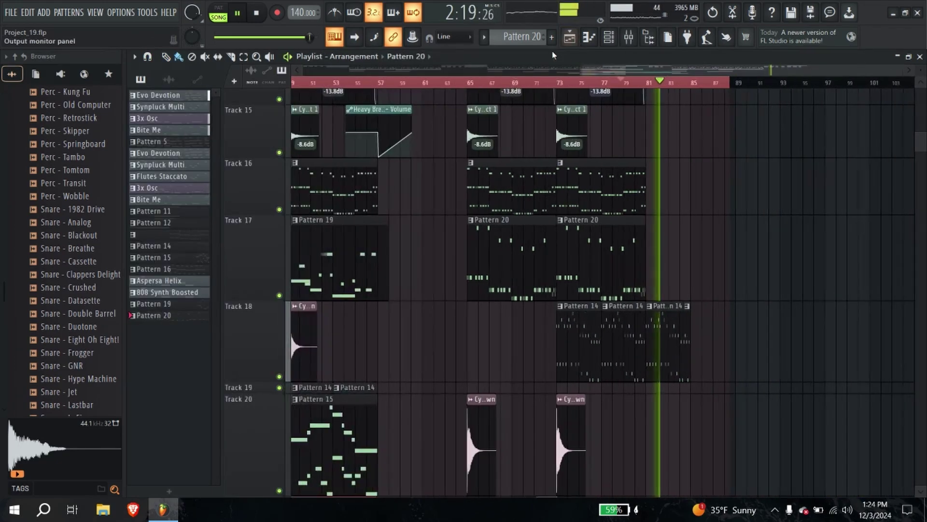
pyautogui.click(560, 80)
pyautogui.scroll(-3, 610, 265)
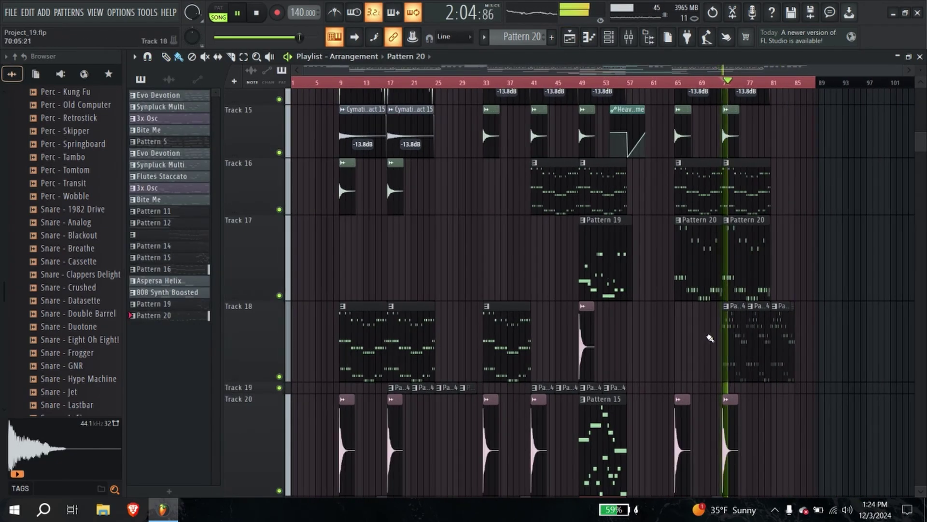
pyautogui.scroll(1, 722, 356)
# Step: Adjust the volume of the Growling Machine mixer track while the arrangement plays
pyautogui.press('F9')
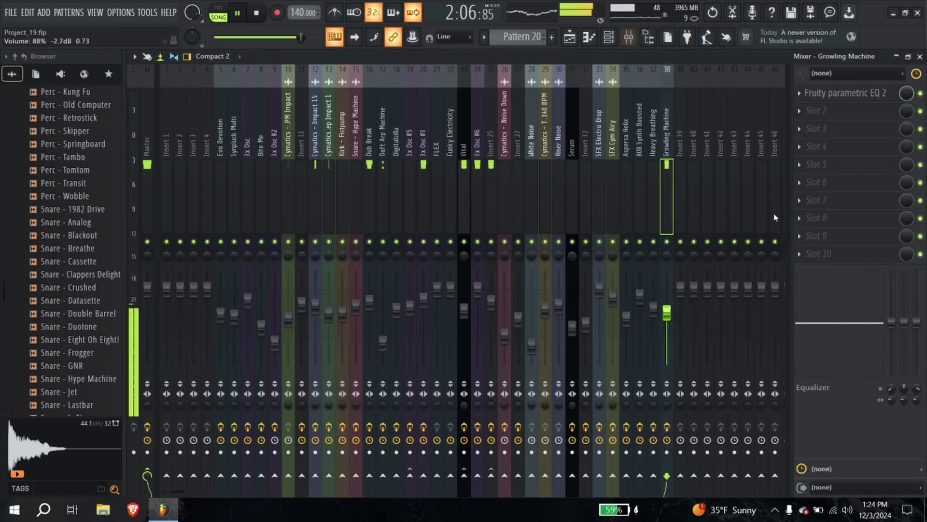
pyautogui.rightClick(667, 315)
pyautogui.click(661, 292)
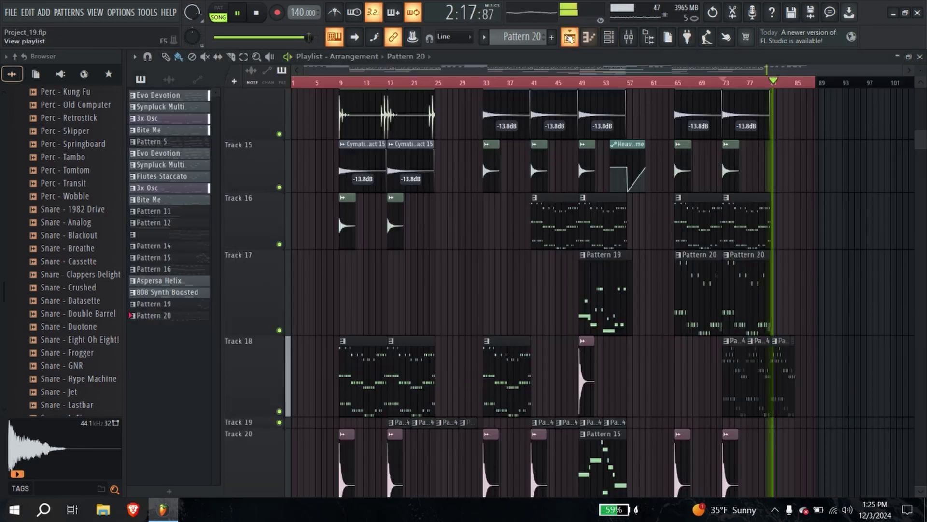
# Step: Play the arrangement from bar 65 and place another eight-bar Pattern 20 clip at bar 41 on Track 17, before Pattern 19
pyautogui.click(570, 37)
pyautogui.click(676, 83)
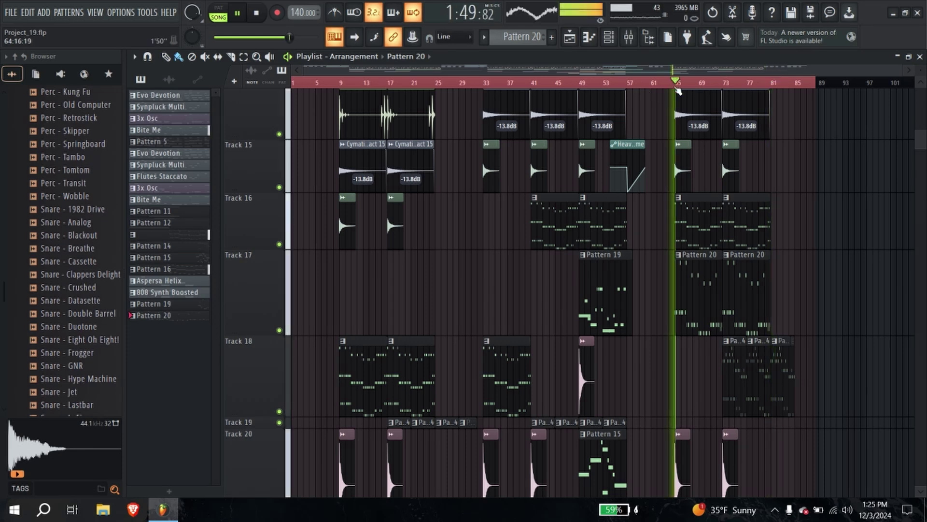
pyautogui.scroll(2, 675, 140)
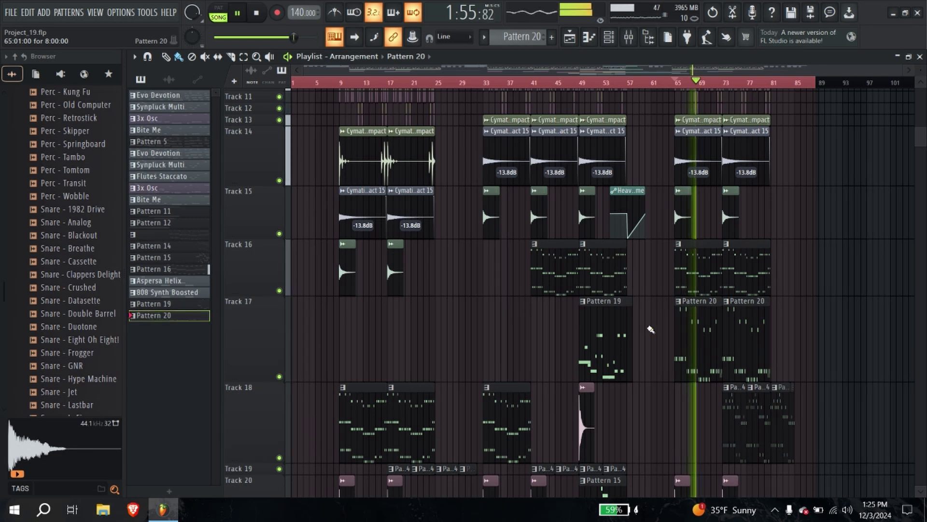
pyautogui.scroll(1, 650, 329)
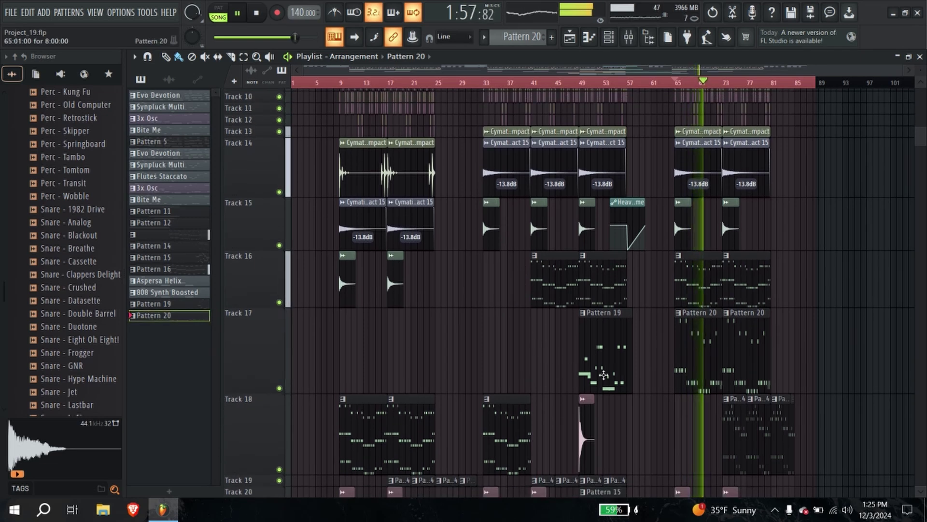
pyautogui.moveTo(515, 373); pyautogui.dragTo(544, 368)
pyautogui.scroll(-1, 558, 285)
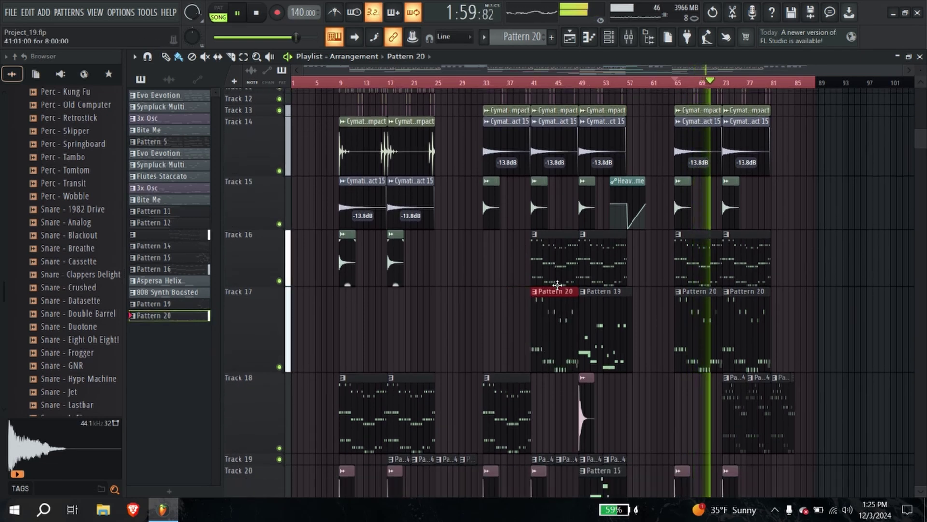
# Step: Try an eight-bar Pattern 20 clip at bar 49 on Track 32, playing from bar 49 and checking the mixer
pyautogui.scroll(-5, 557, 285)
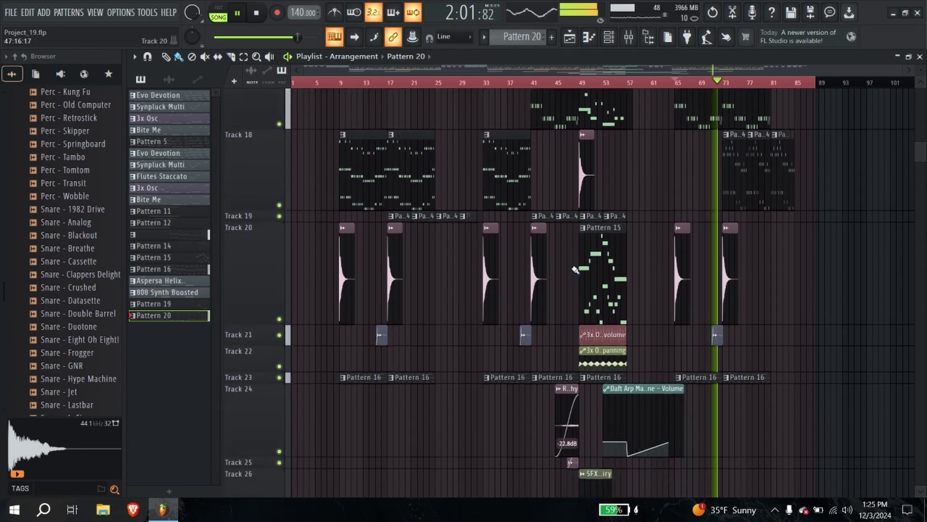
pyautogui.scroll(-6, 575, 270)
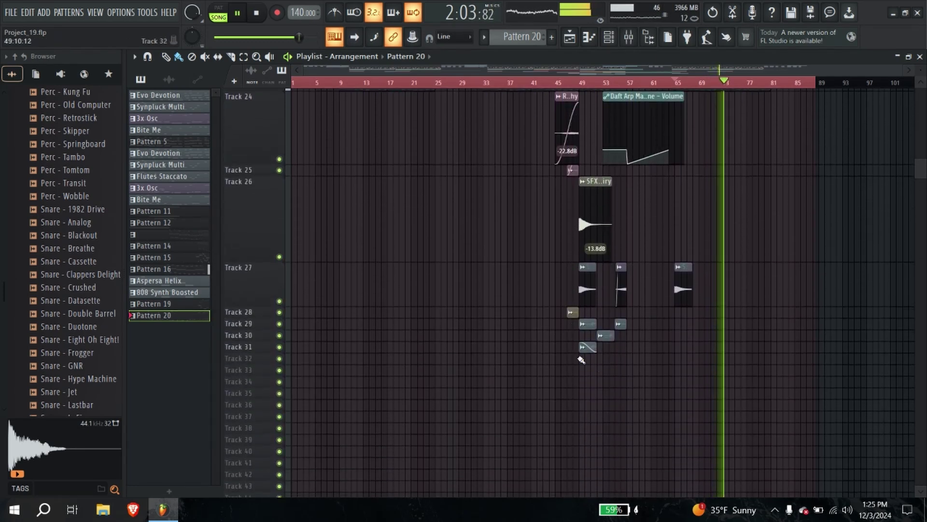
pyautogui.click(582, 358)
pyautogui.keyDown('ctrl'); pyautogui.click(582, 86); pyautogui.keyUp('ctrl')
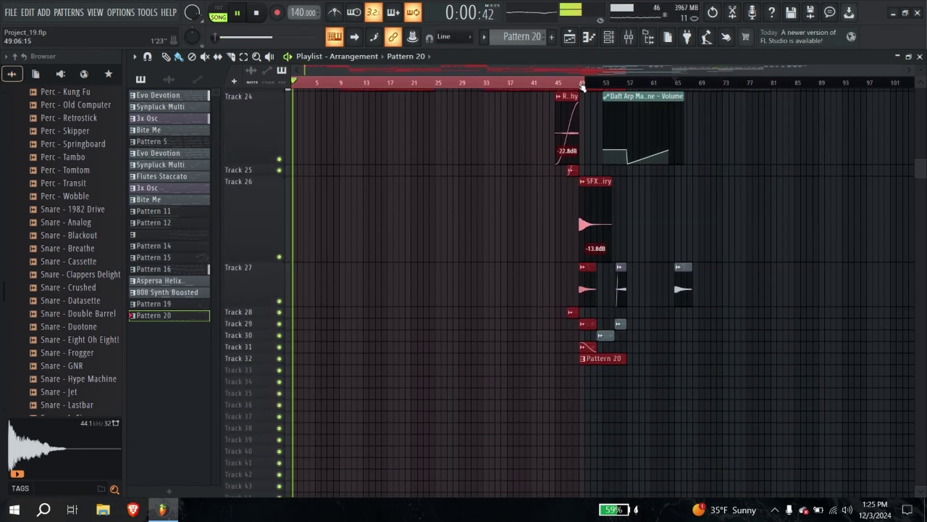
pyautogui.click(582, 86)
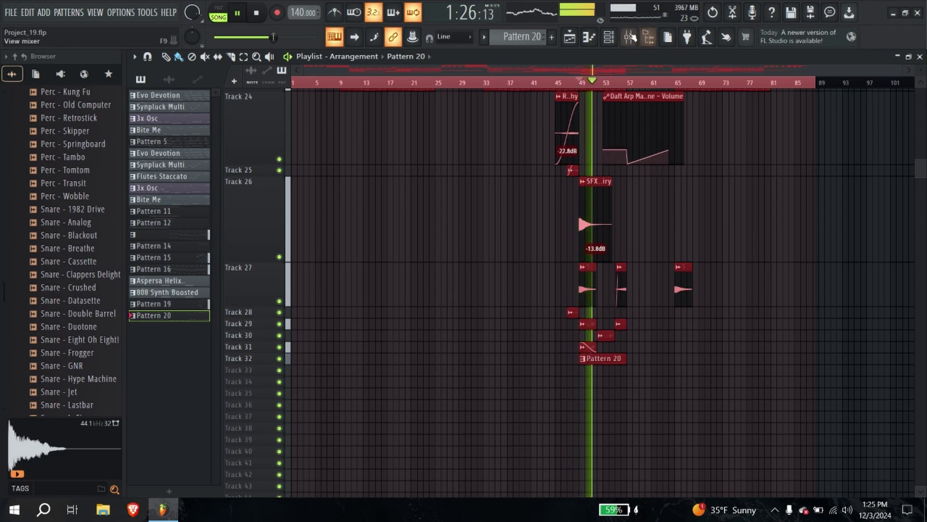
pyautogui.click(630, 38)
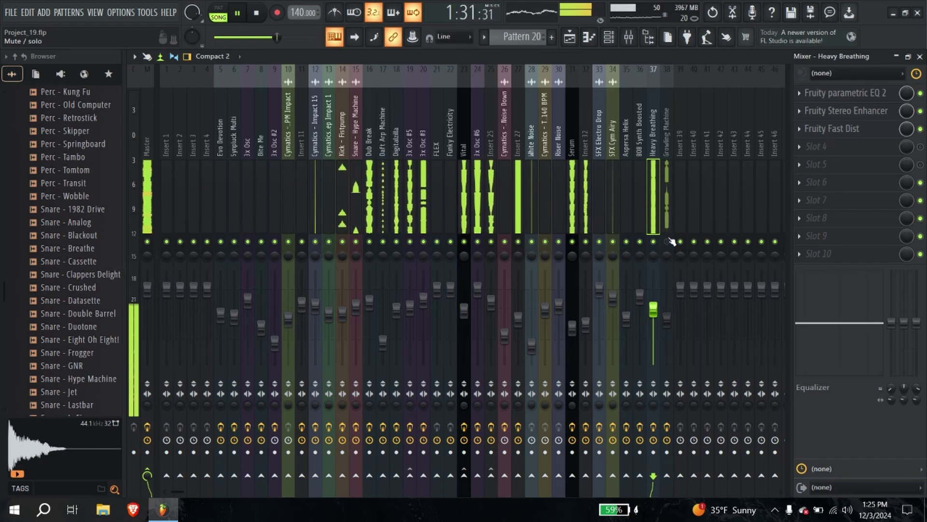
pyautogui.click(920, 57)
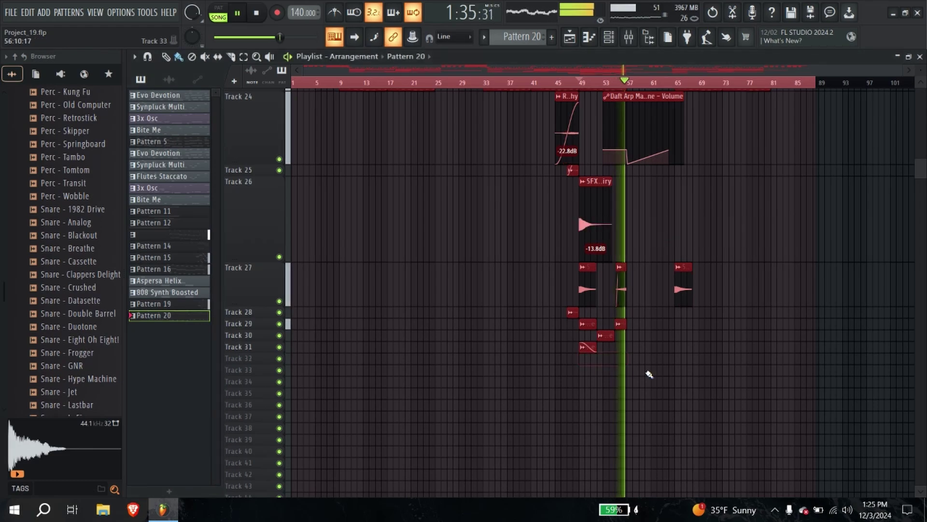
# Step: Place an eight-bar Pattern 20 clip at bar 33 on Track 17 and play the arrangement from there
pyautogui.scroll(8, 580, 242)
pyautogui.scroll(4, 581, 239)
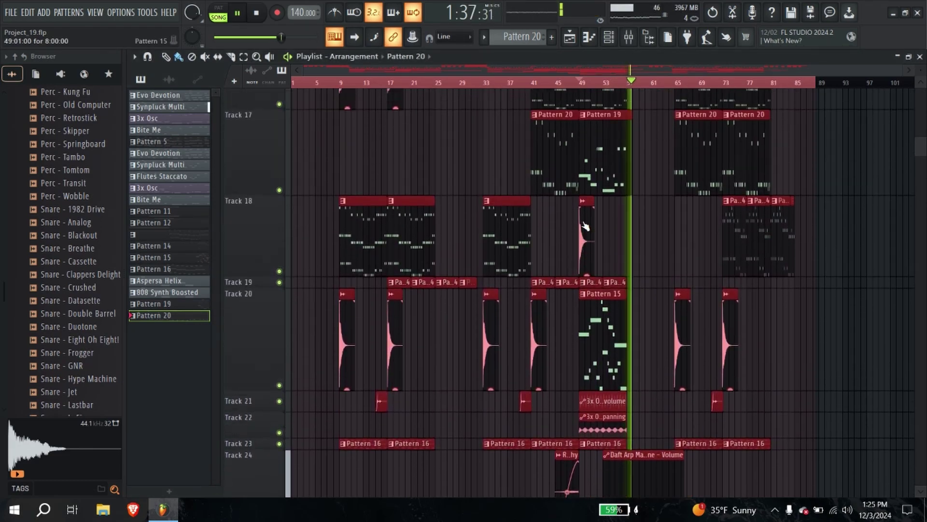
pyautogui.keyDown('ctrl'); pyautogui.scroll(3, 528, 155); pyautogui.keyUp('ctrl')
pyautogui.keyDown('ctrl'); pyautogui.scroll(2, 528, 155); pyautogui.keyUp('ctrl')
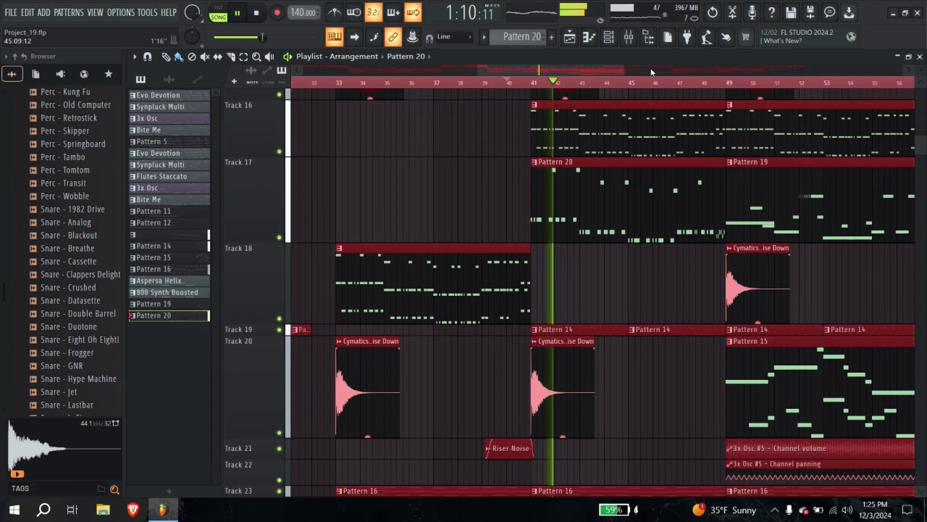
pyautogui.click(609, 37)
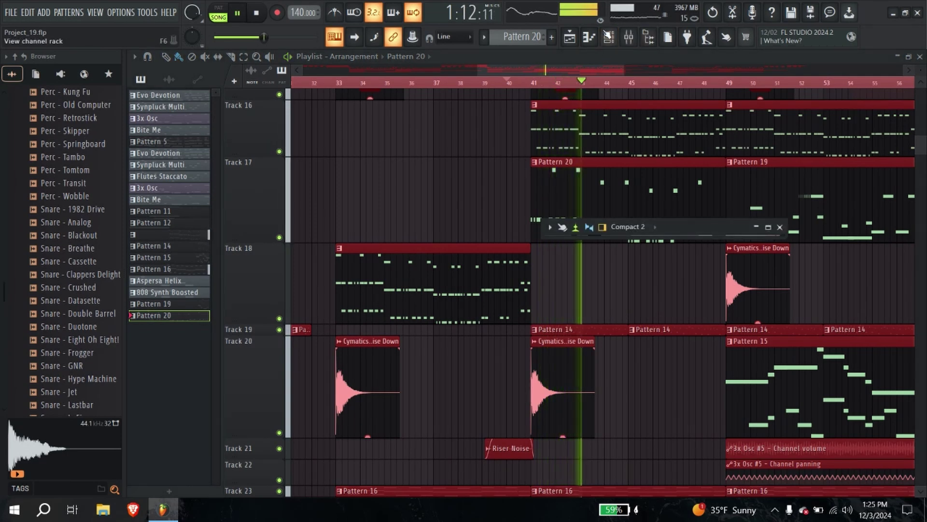
pyautogui.click(575, 187)
pyautogui.click(340, 188)
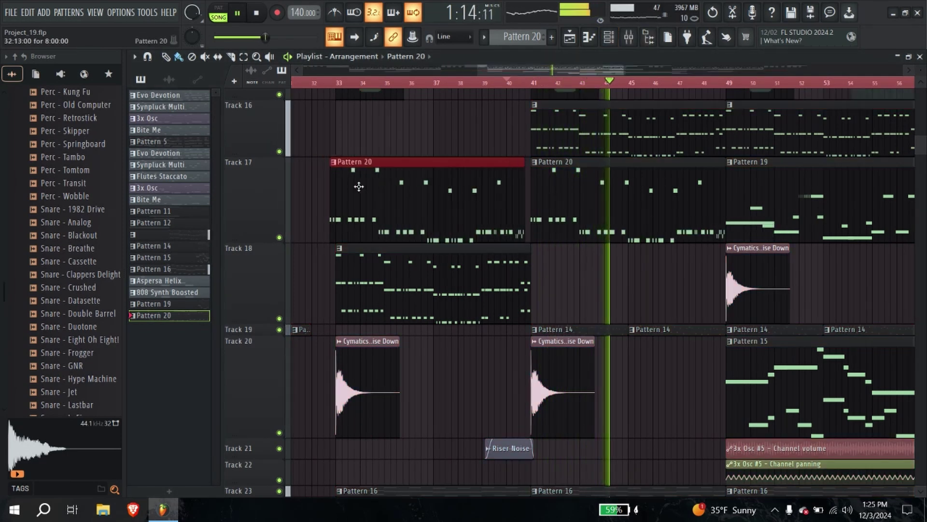
pyautogui.click(339, 83)
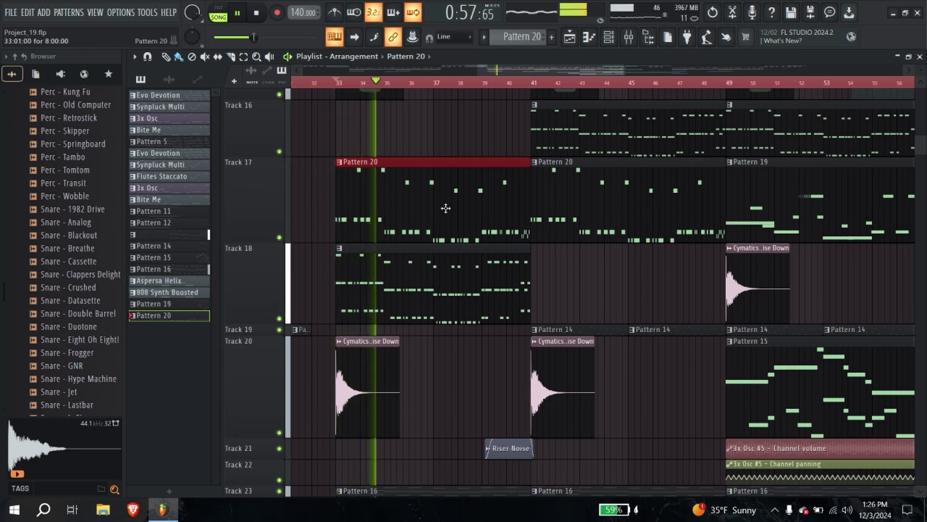
# Step: Place an eight-bar Pattern 20 clip at bar 17 on Track 17 and play the arrangement from bar 17
pyautogui.hscroll(-5, 443, 207)
pyautogui.scroll(-4, 624, 241)
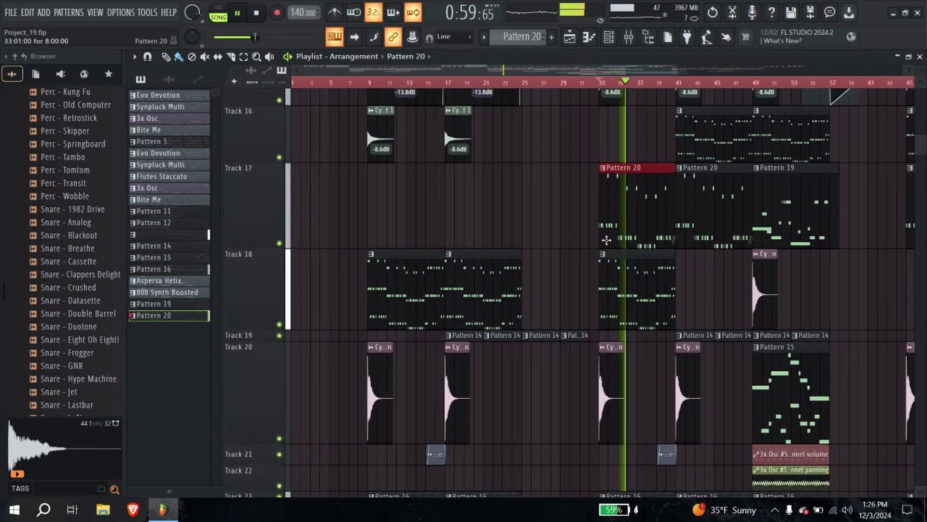
pyautogui.scroll(4, 598, 240)
pyautogui.scroll(1, 541, 235)
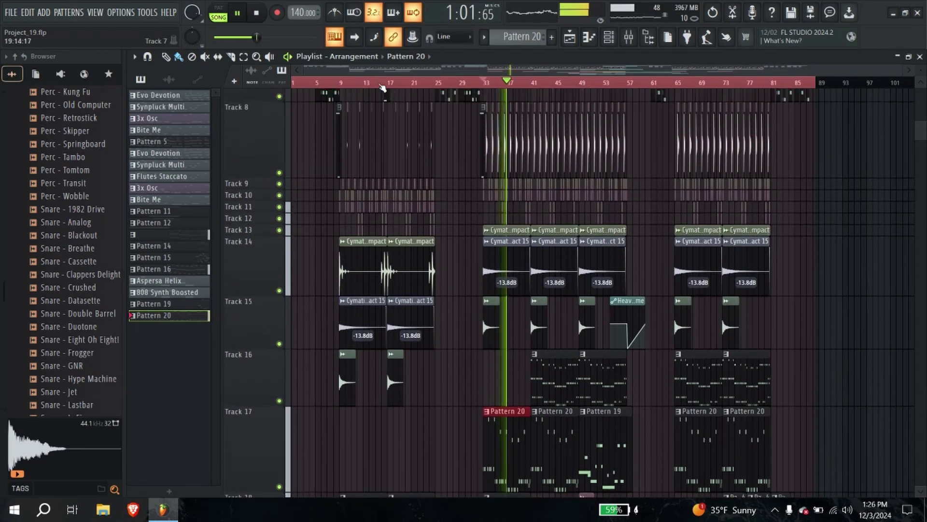
pyautogui.click(370, 439)
pyautogui.moveTo(389, 439)
pyautogui.mouseDown()
pyautogui.moveTo(420, 439)
pyautogui.moveTo(408, 437)
pyautogui.mouseUp()
pyautogui.click(388, 82)
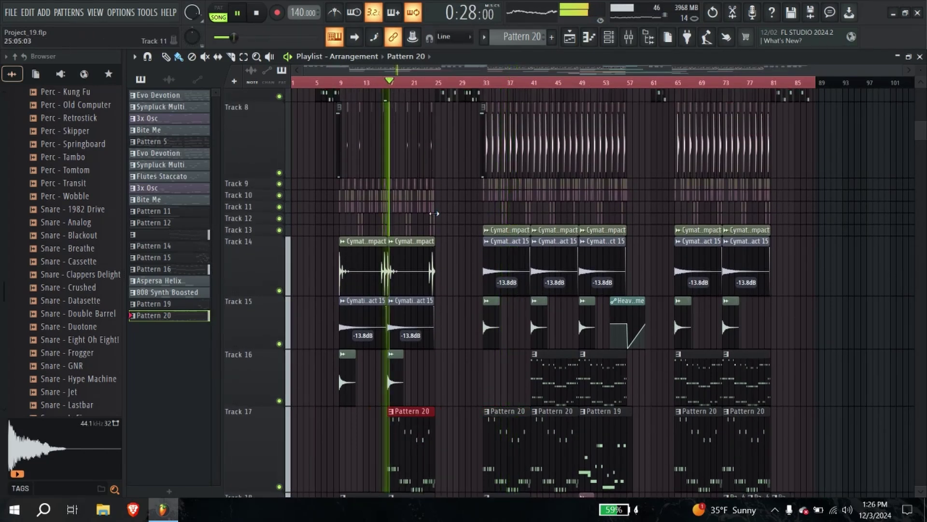
# Step: Remove the Pattern 20 clip at bar 33 from Track 17, undoing any other clip deletion
pyautogui.rightClick(498, 425)
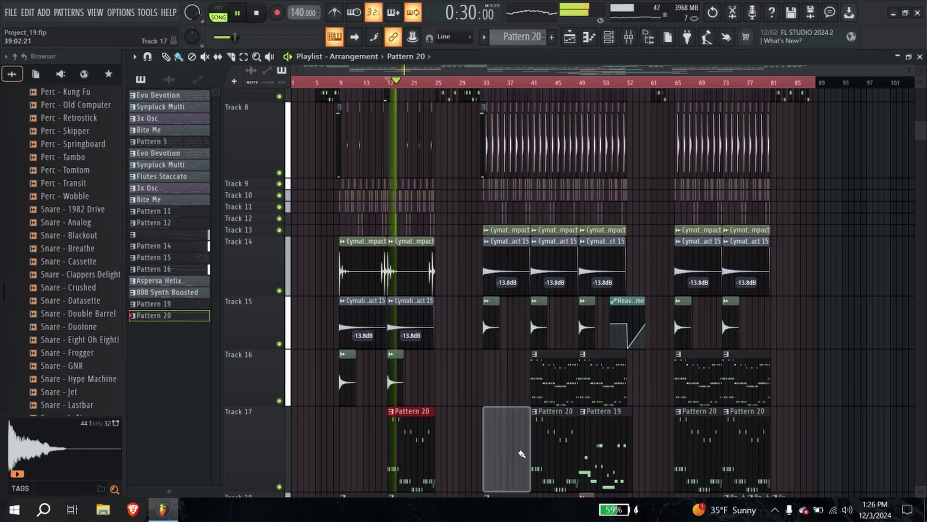
pyautogui.rightClick(507, 261)
pyautogui.hotkey('ctrl', 'z')
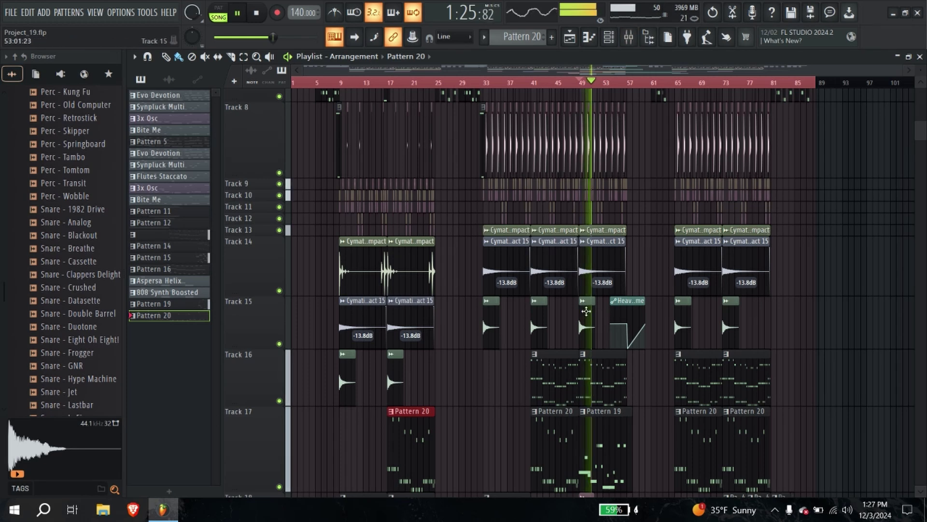
# Step: Insert an empty playlist track directly below Track 15 and enlarge its height to about that of the Pattern 20 track
pyautogui.scroll(-4, 586, 343)
pyautogui.scroll(-2, 586, 343)
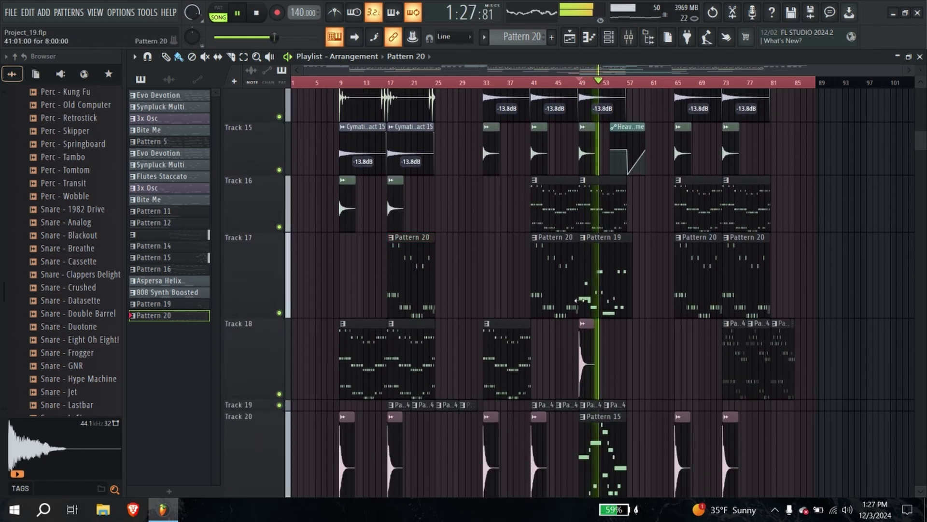
pyautogui.scroll(-6, 594, 319)
pyautogui.scroll(-6, 598, 301)
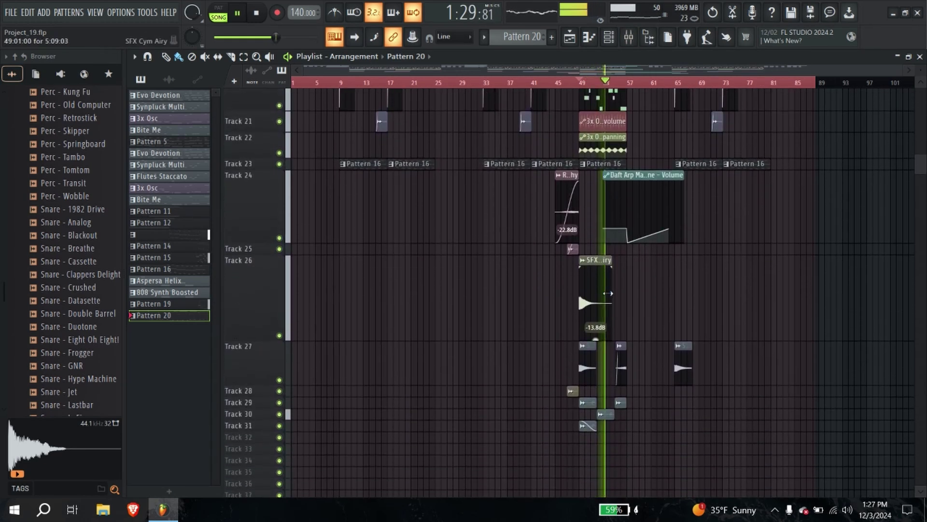
pyautogui.scroll(4, 611, 299)
pyautogui.scroll(10, 613, 298)
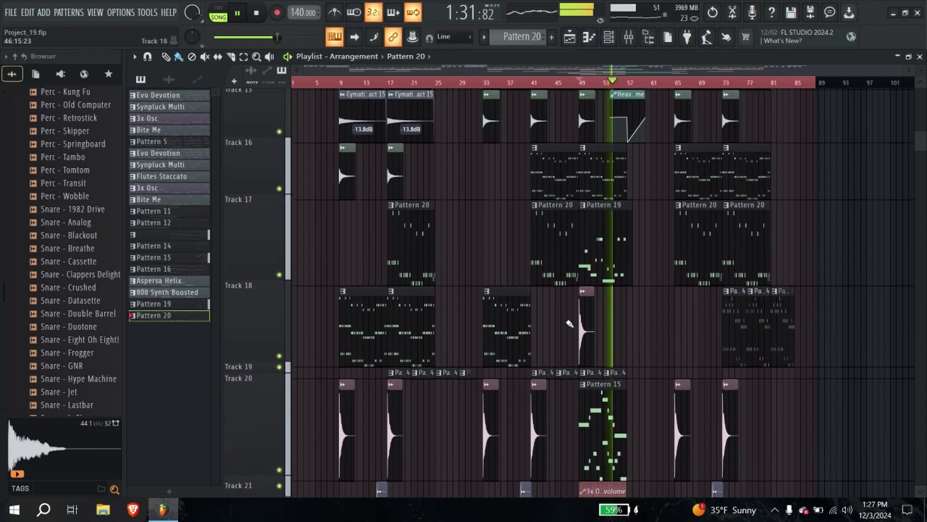
pyautogui.rightClick(233, 226)
pyautogui.click(268, 436)
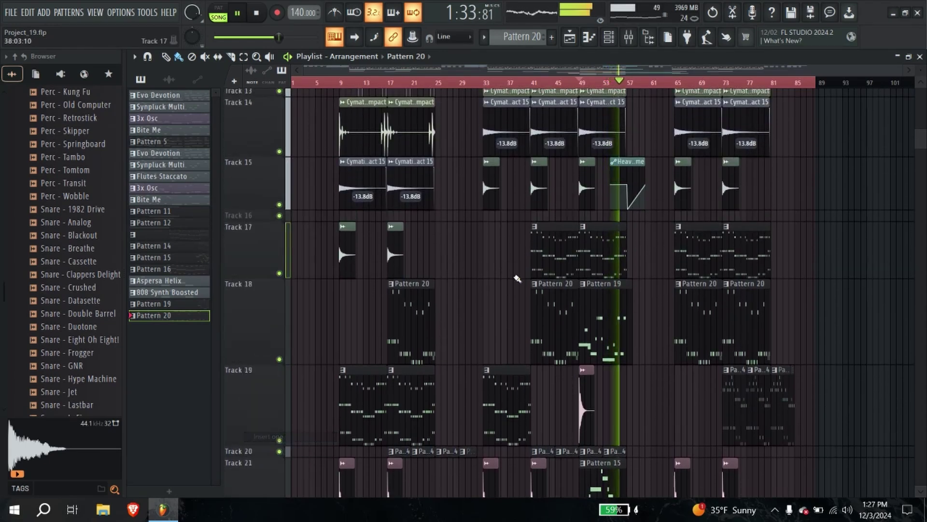
pyautogui.moveTo(243, 218); pyautogui.dragTo(243, 298)
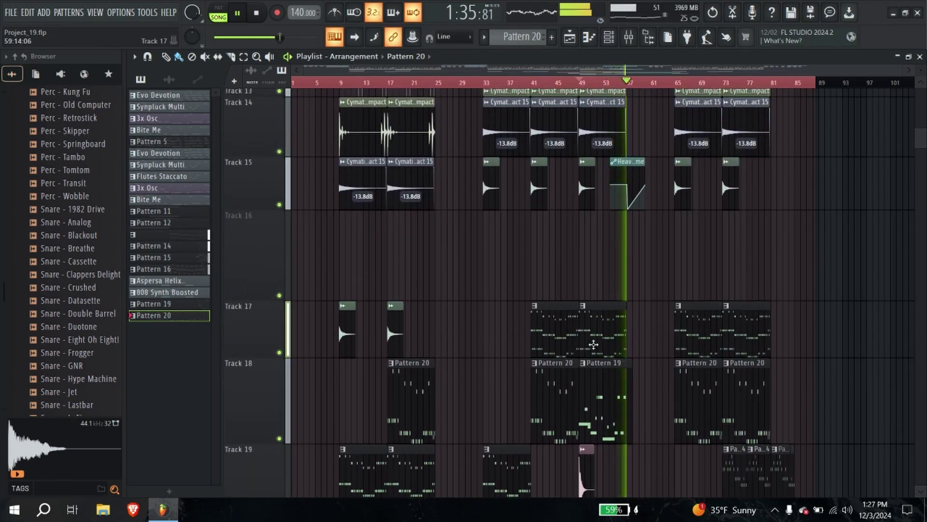
# Step: Place an eight-bar Pattern 20 clip at bar 49 on Track 16 and play it with only Tracks 16 and 18 enabled
pyautogui.click(551, 260)
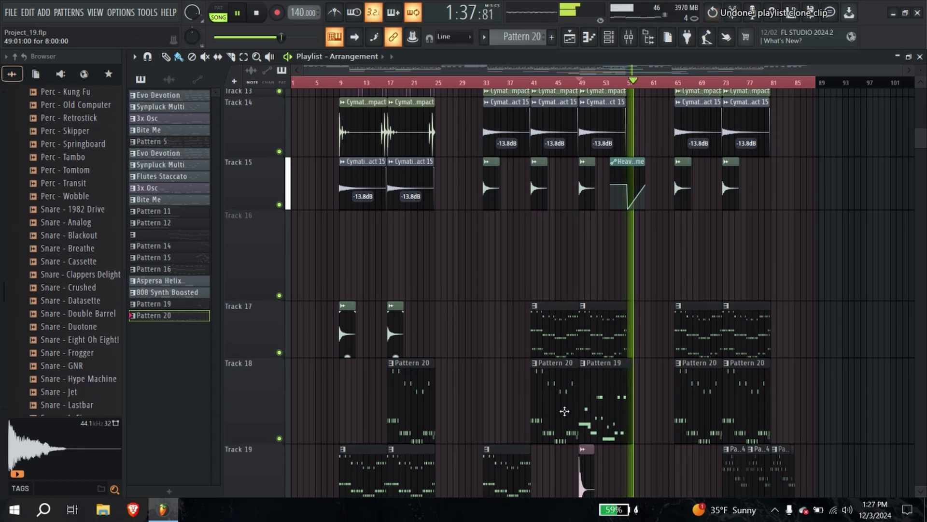
pyautogui.moveTo(550, 259); pyautogui.dragTo(598, 259)
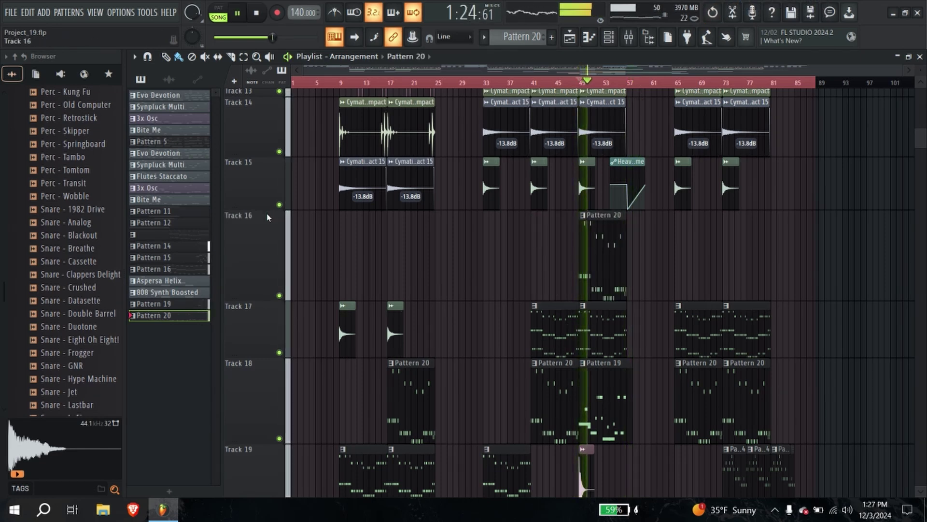
pyautogui.keyDown('ctrl'); pyautogui.click(279, 295); pyautogui.keyUp('ctrl')
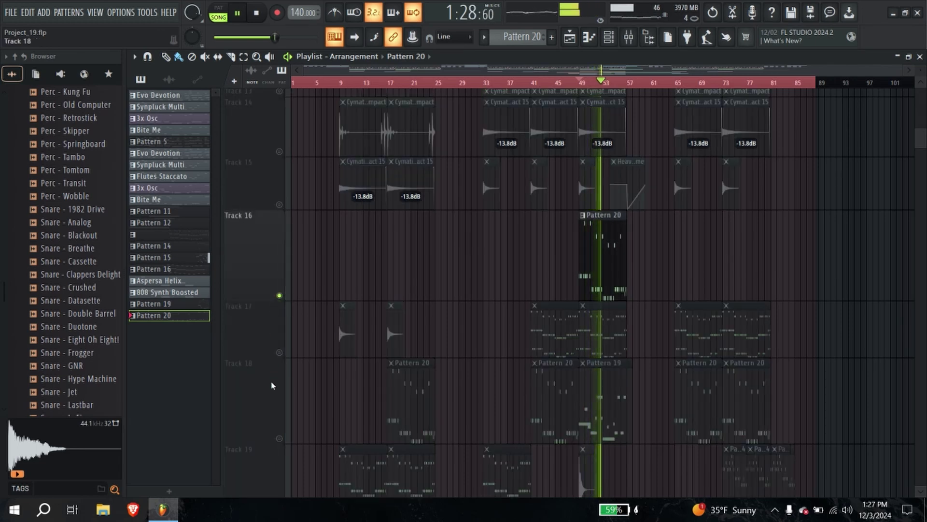
pyautogui.click(279, 438)
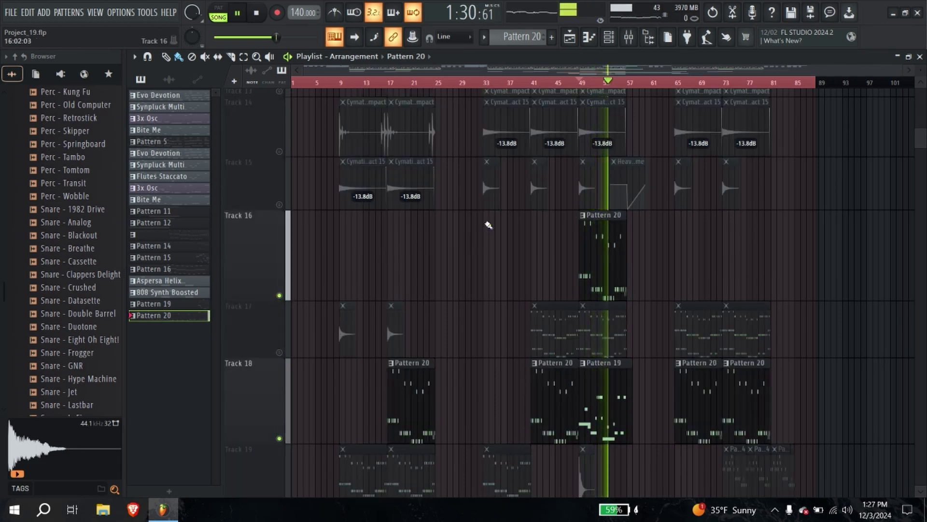
# Step: Load Fruity Parametric EQ 2 in the fourth effect slot of the Heavy Breathing mixer track
pyautogui.click(630, 39)
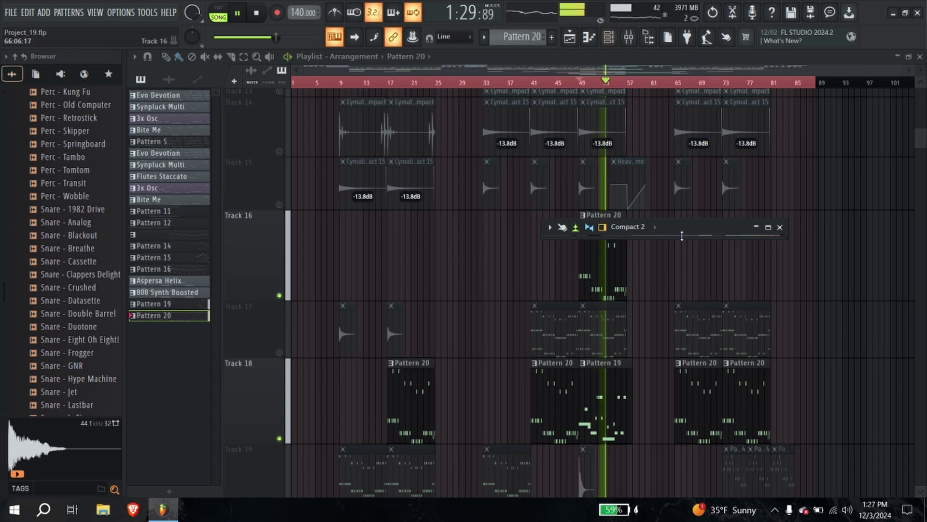
pyautogui.doubleClick(682, 229)
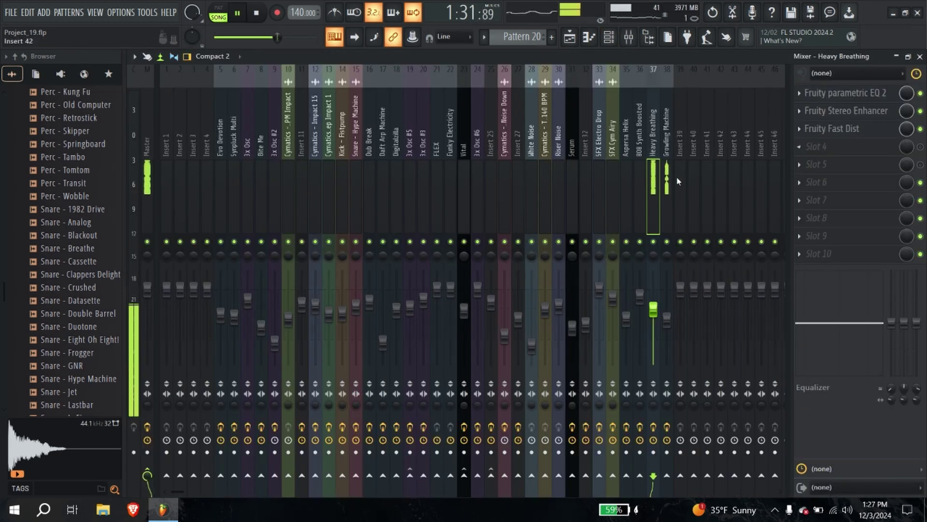
pyautogui.click(803, 150)
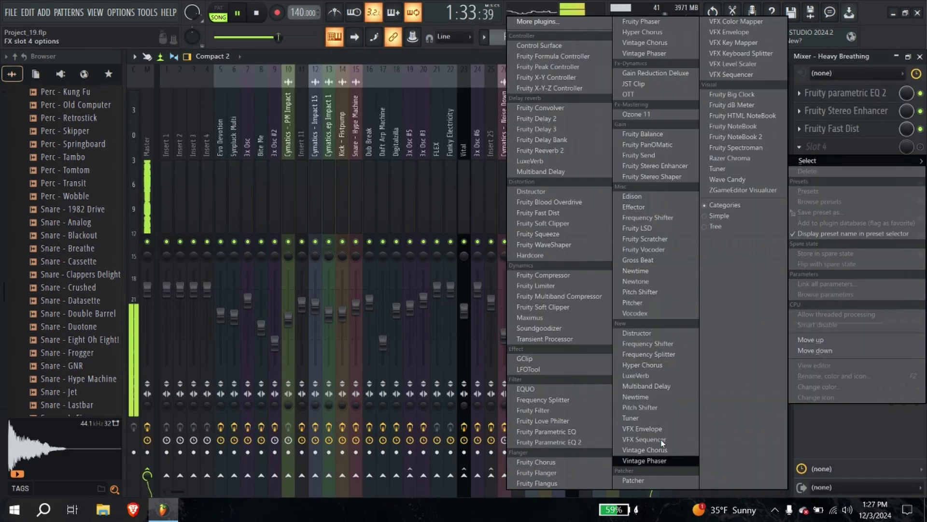
pyautogui.click(587, 442)
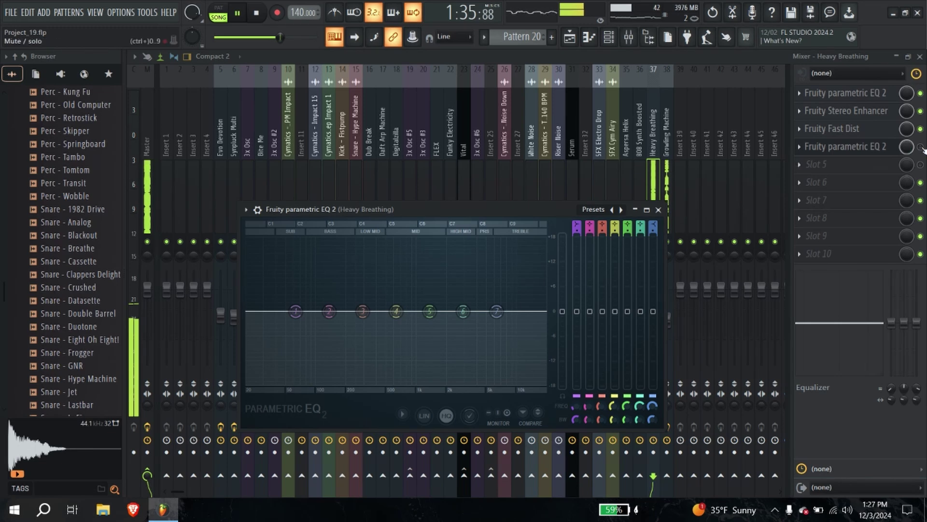
# Step: Boost band 5 by about 3 dB near 384 Hz and band 4 near 5 kHz in Heavy Breathing's new EQ, and close it
pyautogui.click(812, 151)
pyautogui.click(825, 148)
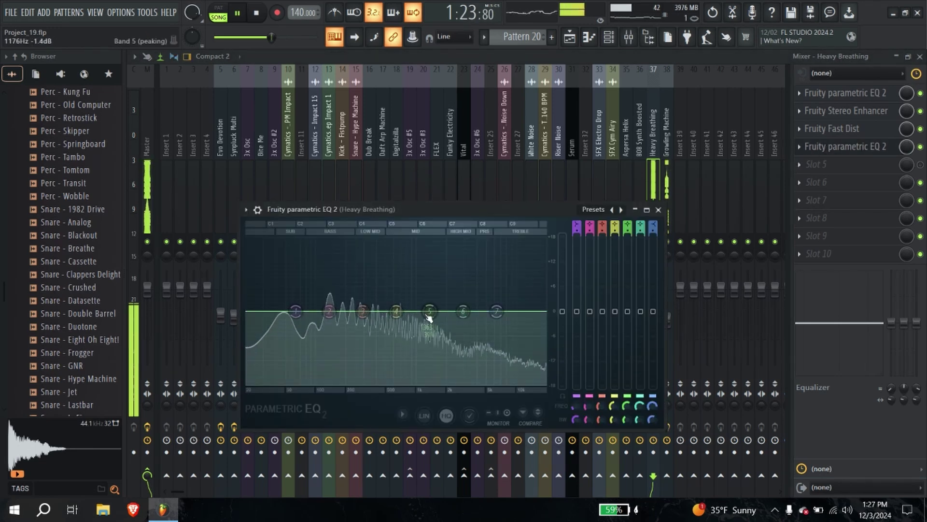
pyautogui.moveTo(430, 311); pyautogui.dragTo(368, 289)
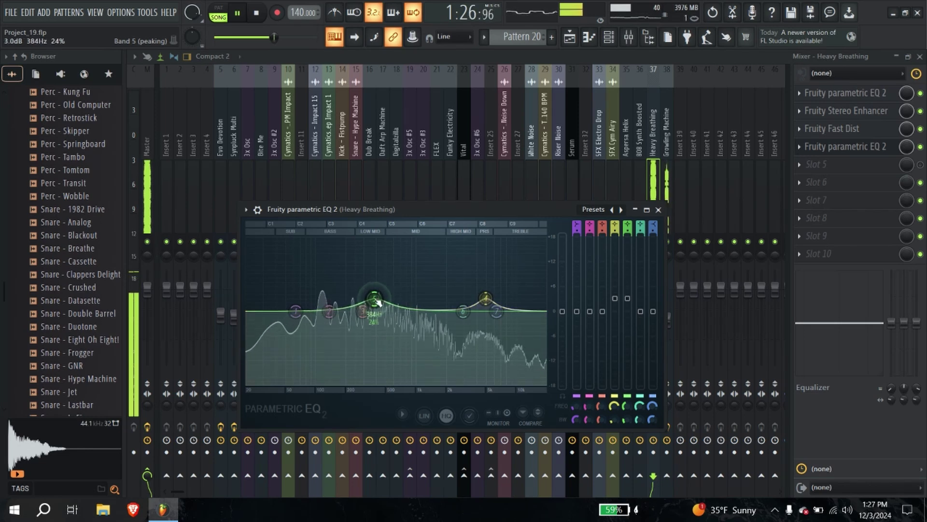
pyautogui.click(658, 210)
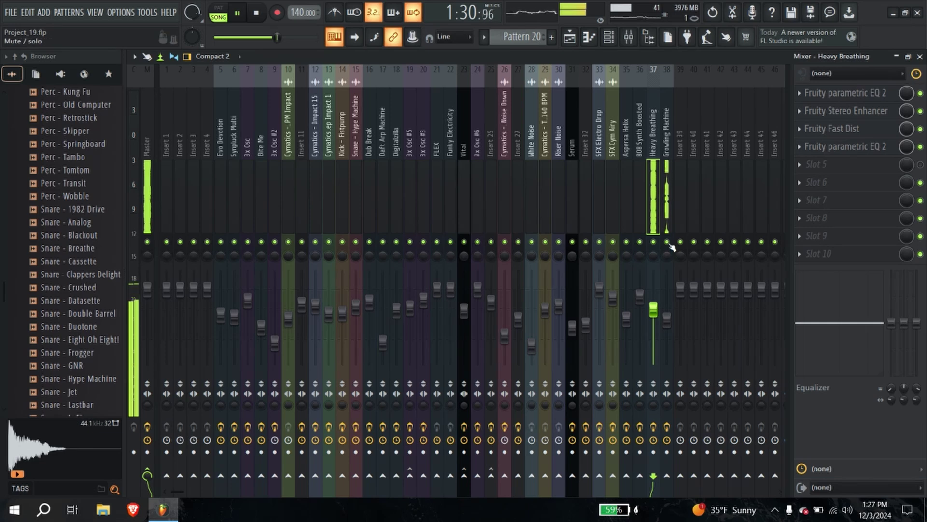
# Step: Reopen the Growling Machine track's Fruity Parametric EQ 2 and cut band 4 to about -6 dB near 864 Hz
pyautogui.click(666, 188)
pyautogui.click(809, 112)
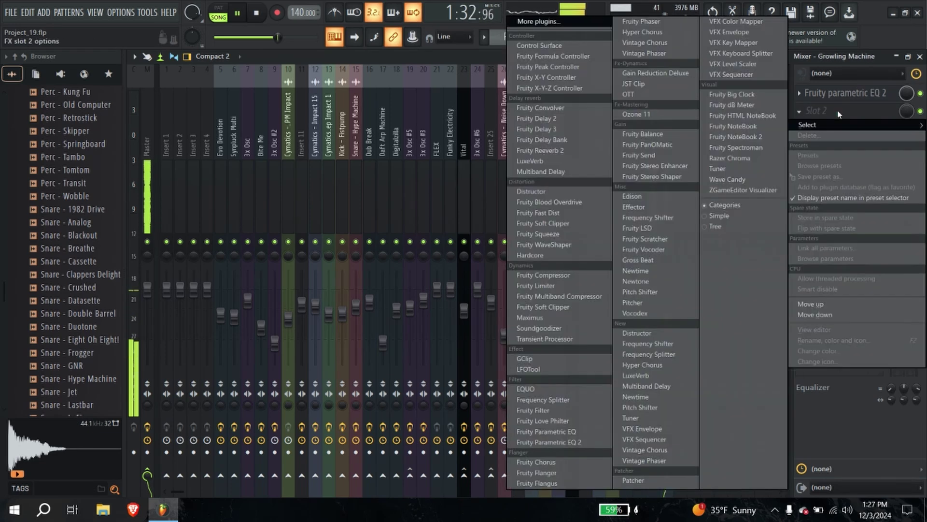
pyautogui.press('Escape')
pyautogui.click(846, 93)
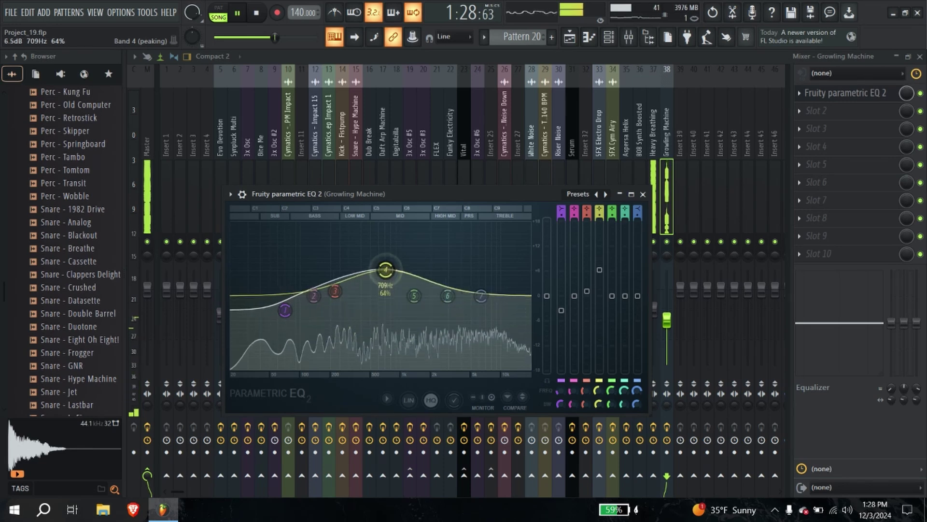
pyautogui.moveTo(385, 270); pyautogui.dragTo(387, 265)
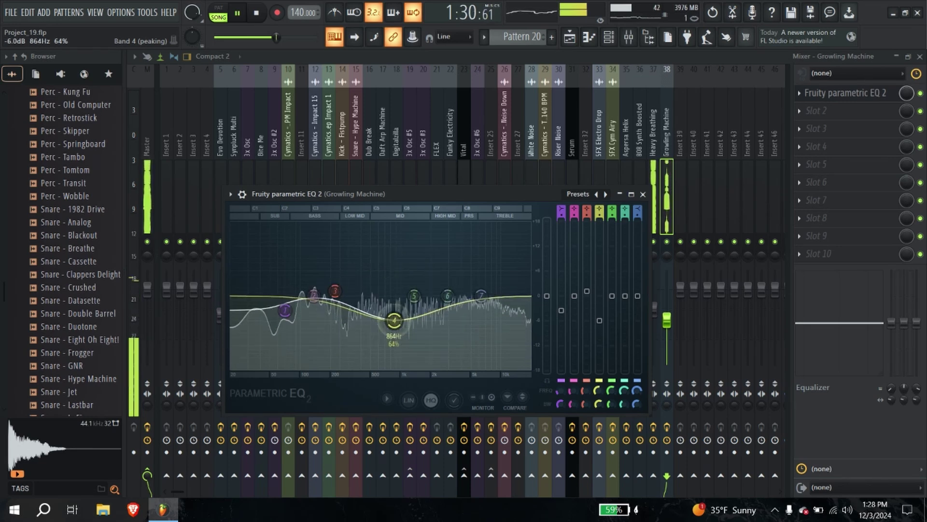
# Step: Ease the band 4 cut in Growling Machine's EQ, boost band 6 to about 1.2 dB near 2605 Hz, and close it
pyautogui.moveTo(396, 310); pyautogui.dragTo(395, 311)
pyautogui.moveTo(448, 296); pyautogui.dragTo(443, 290)
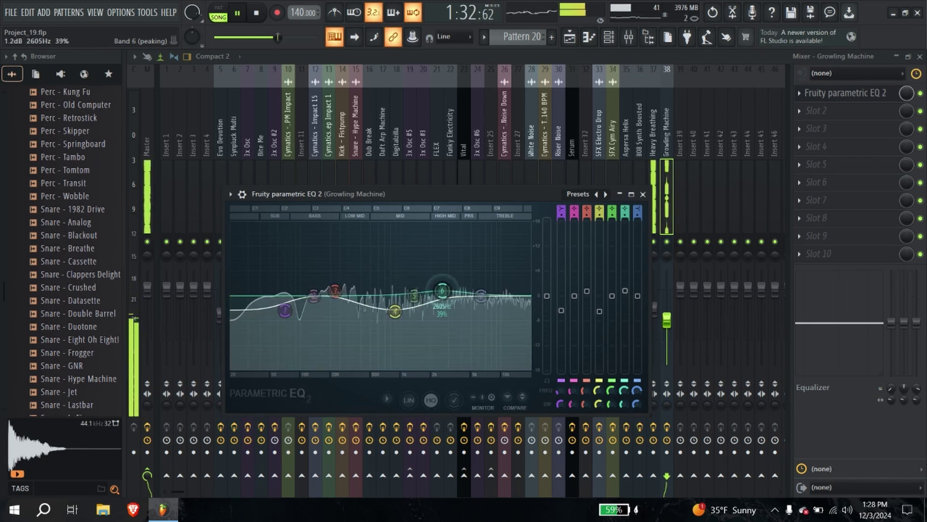
pyautogui.click(643, 195)
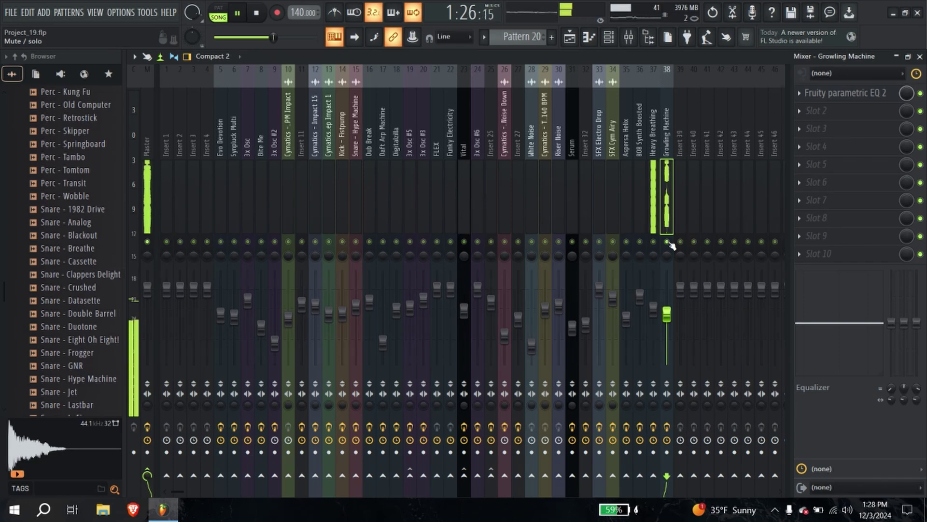
# Step: Re-enable all playlist tracks by unsoloing Track 16, and play the arrangement from bar 45
pyautogui.click(609, 37)
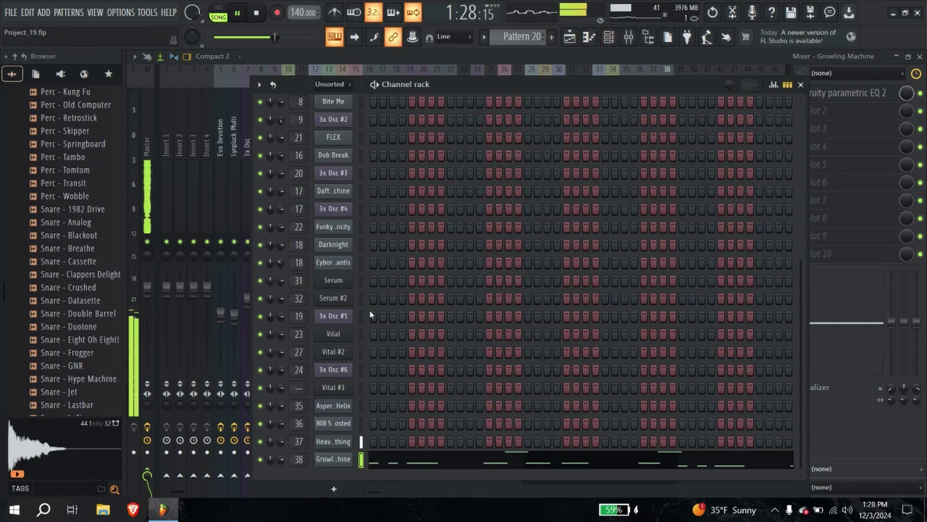
pyautogui.click(650, 38)
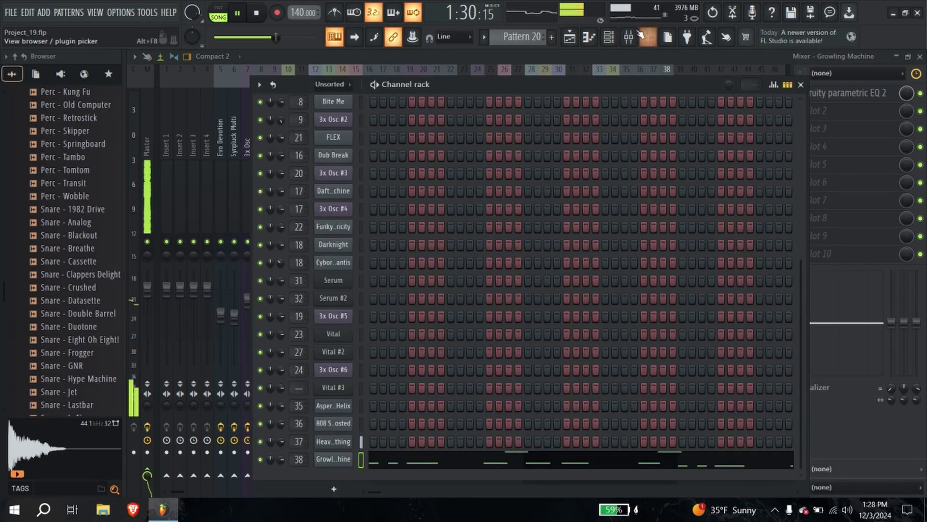
pyautogui.click(570, 38)
pyautogui.rightClick(280, 295)
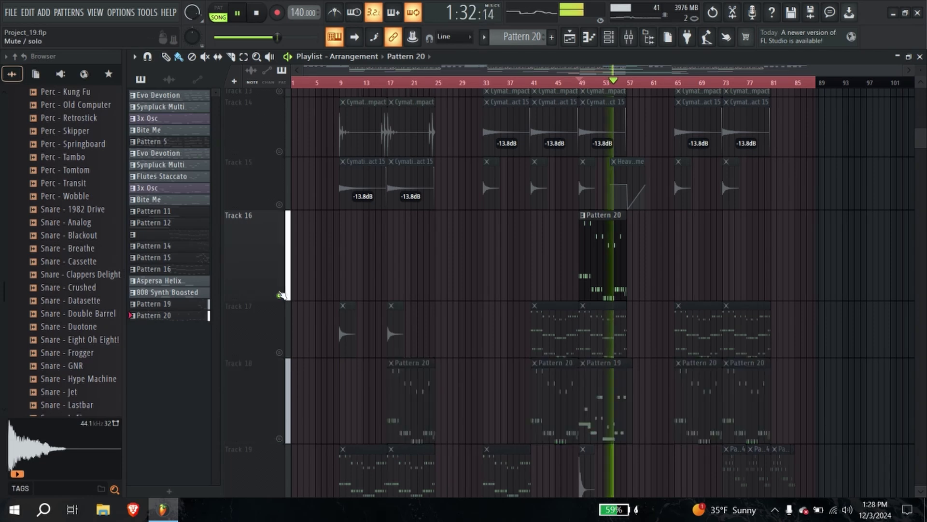
pyautogui.rightClick(280, 296)
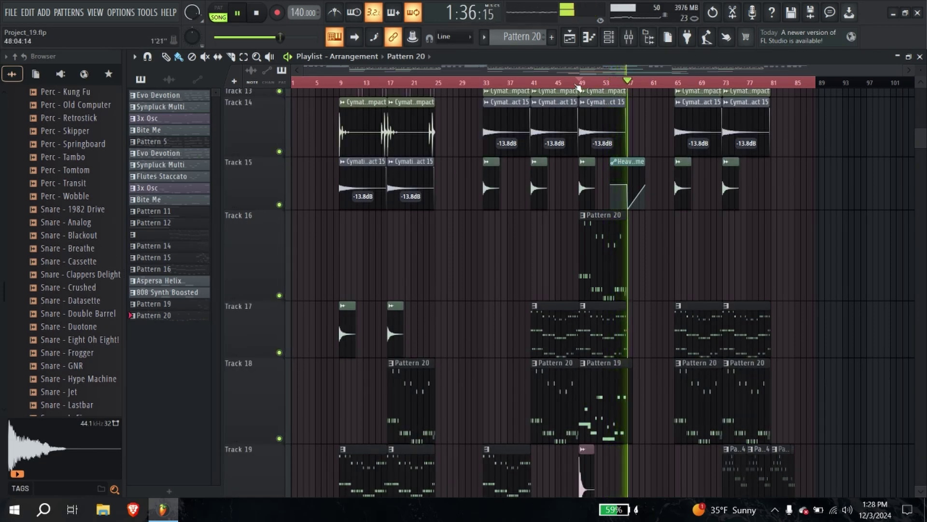
pyautogui.click(555, 82)
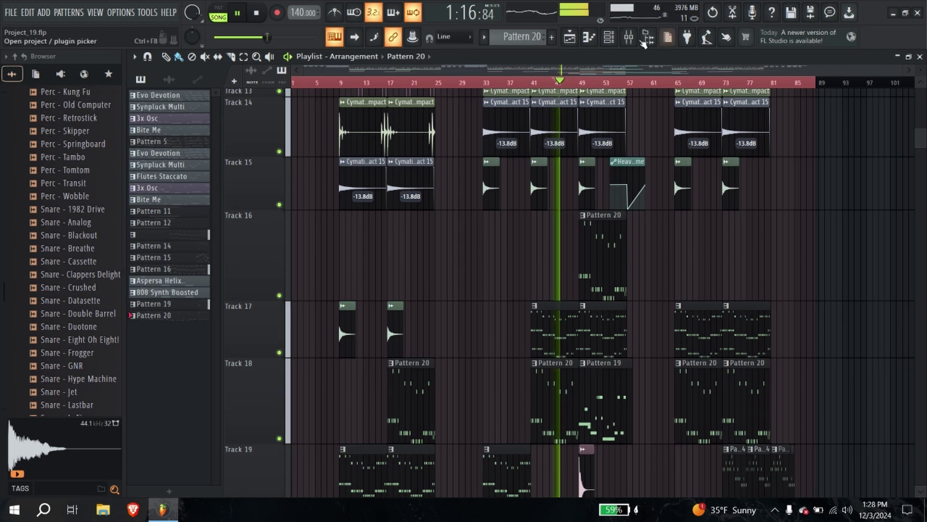
pyautogui.scroll(2, 536, 184)
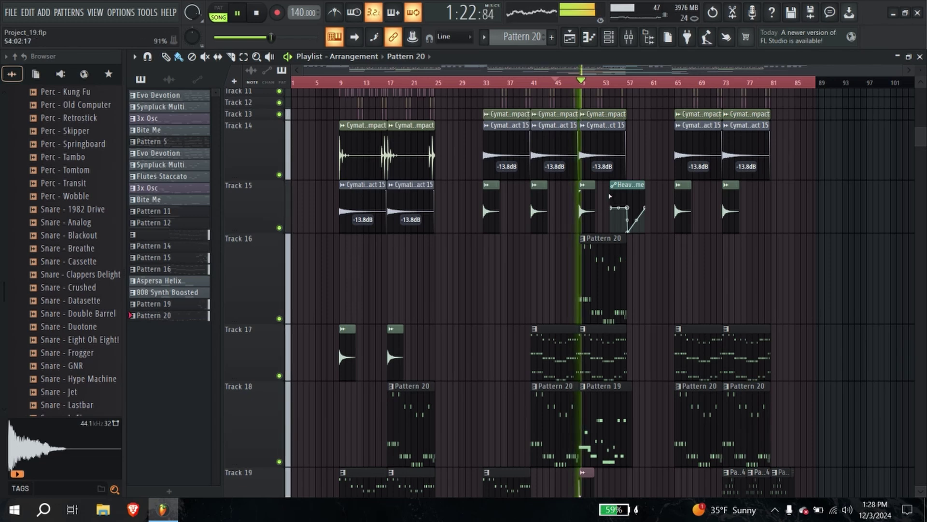
# Step: Examine the mixer levels and playlist tracks while the section from bar 45 plays
pyautogui.click(629, 36)
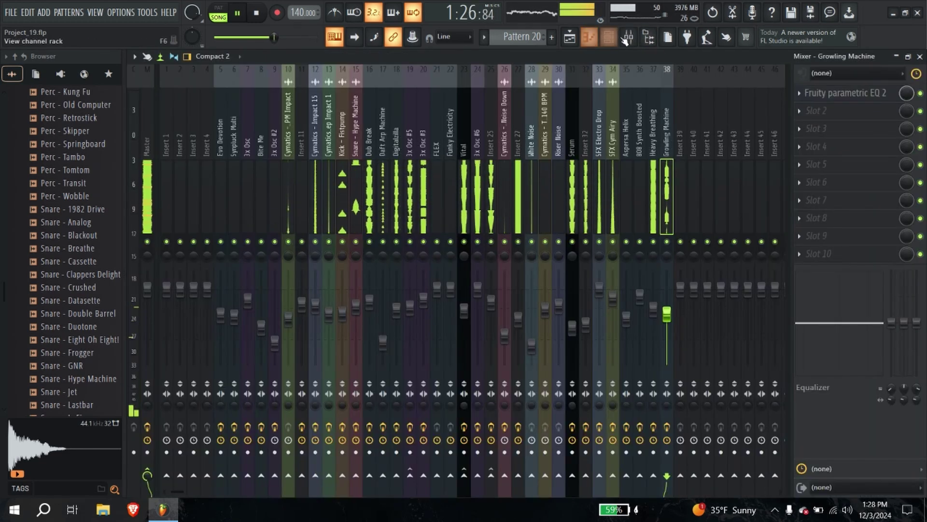
pyautogui.click(570, 38)
pyautogui.scroll(-6, 449, 286)
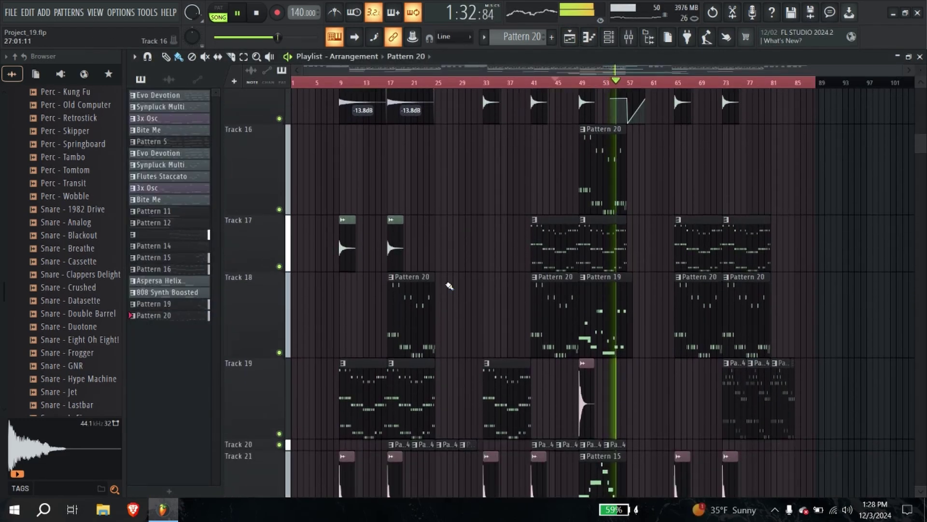
pyautogui.scroll(-2, 449, 296)
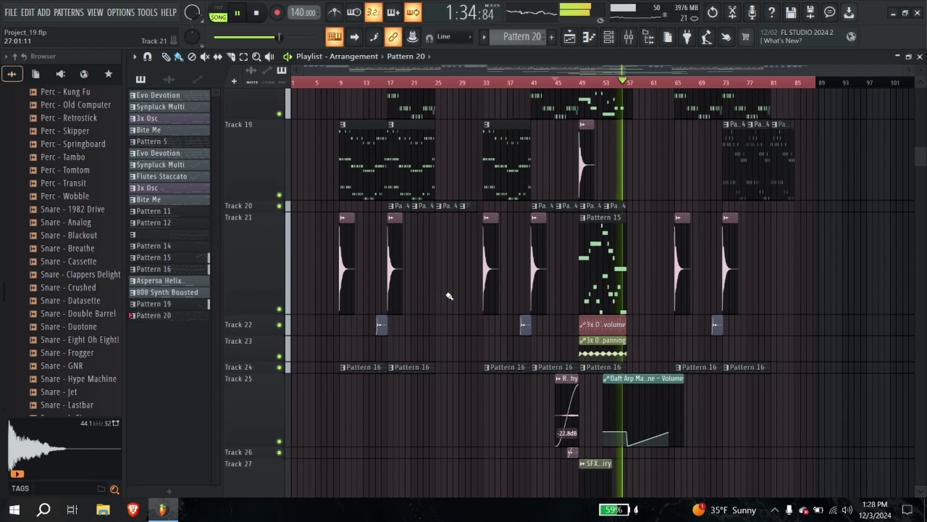
pyautogui.click(629, 37)
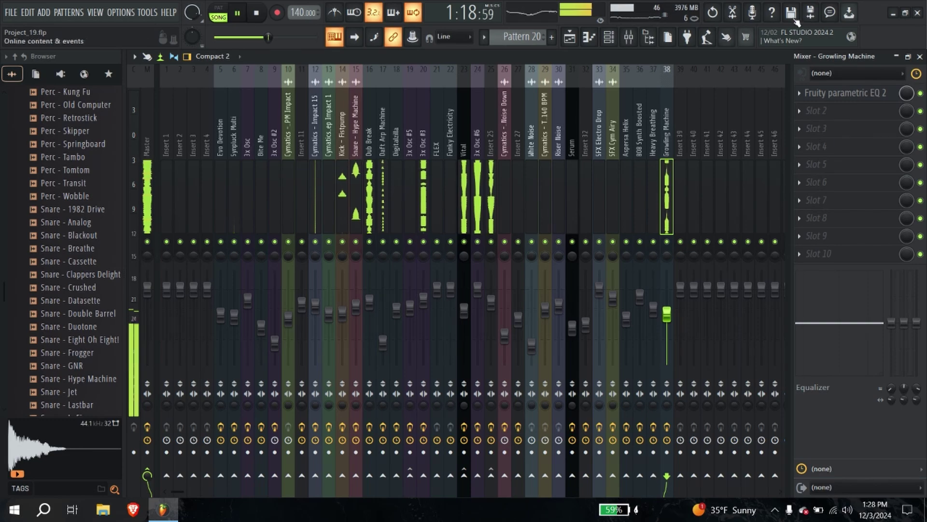
pyautogui.click(918, 58)
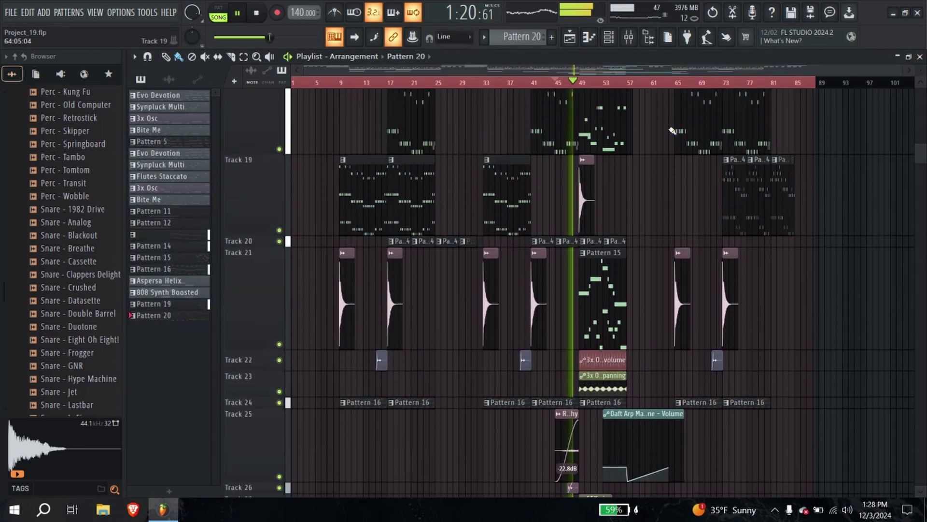
pyautogui.scroll(6, 673, 138)
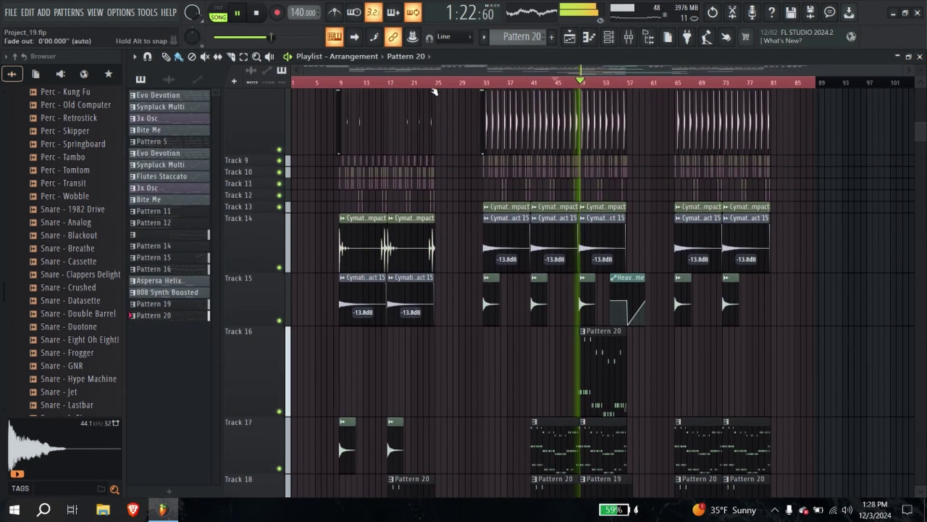
# Step: Select the Heavy Breathing mixer track and open the Heavy Breathing channel's FLEX instrument
pyautogui.click(630, 38)
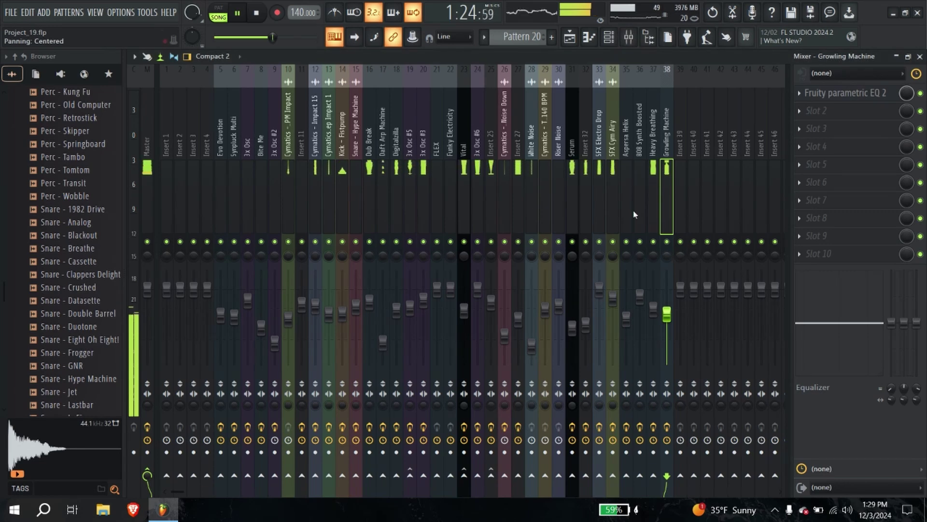
pyautogui.click(652, 206)
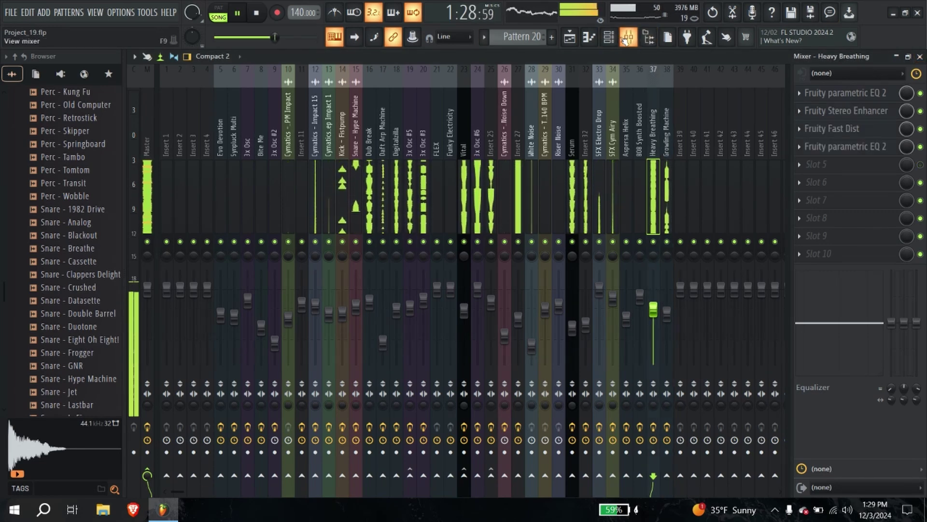
pyautogui.click(609, 38)
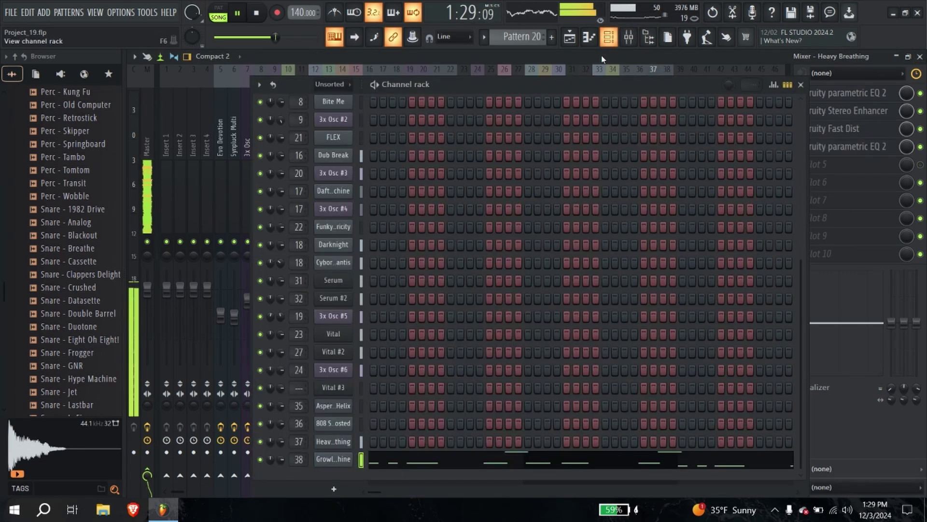
pyautogui.click(331, 442)
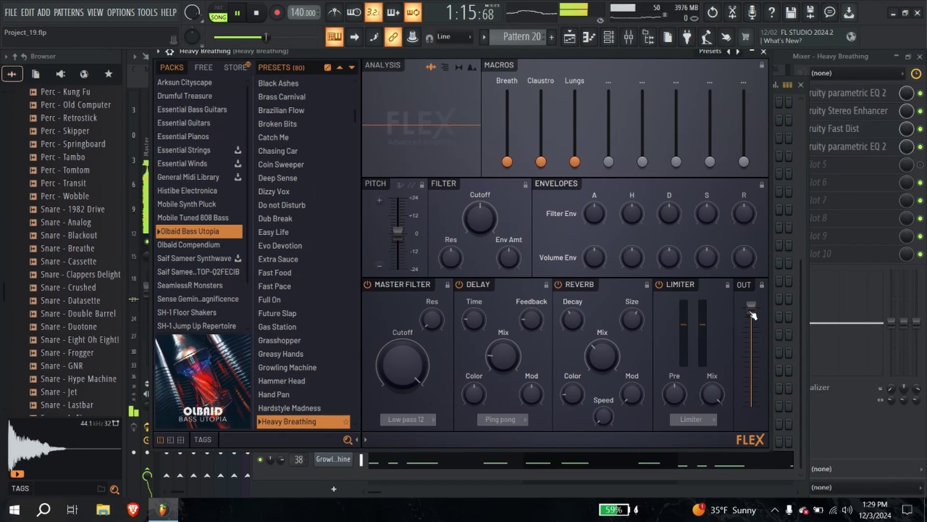
# Step: Lower Heavy Breathing's FLEX output volume slightly from 100%, and close the open plugin and piano roll windows to return to the playlist
pyautogui.click(570, 37)
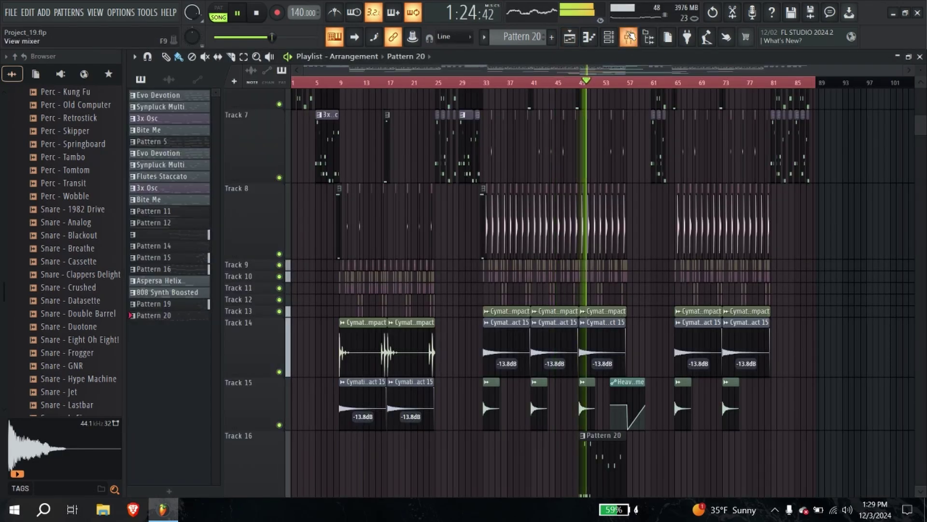
pyautogui.click(629, 37)
pyautogui.click(570, 37)
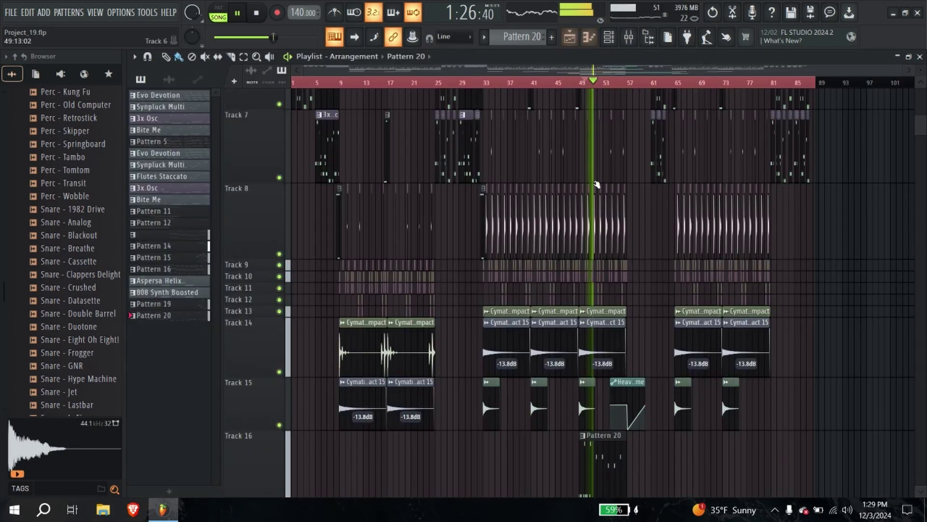
pyautogui.press('Tab')
pyautogui.press('Tab')
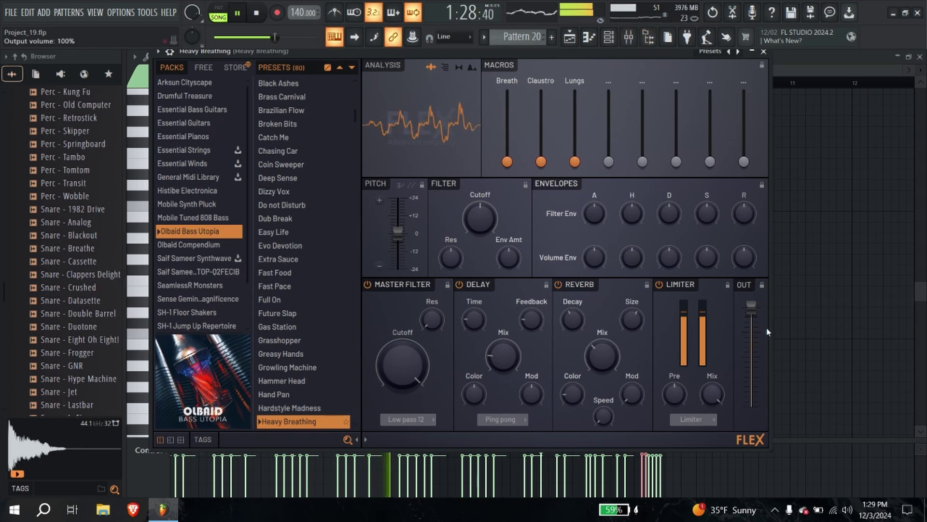
pyautogui.moveTo(759, 321); pyautogui.dragTo(758, 339)
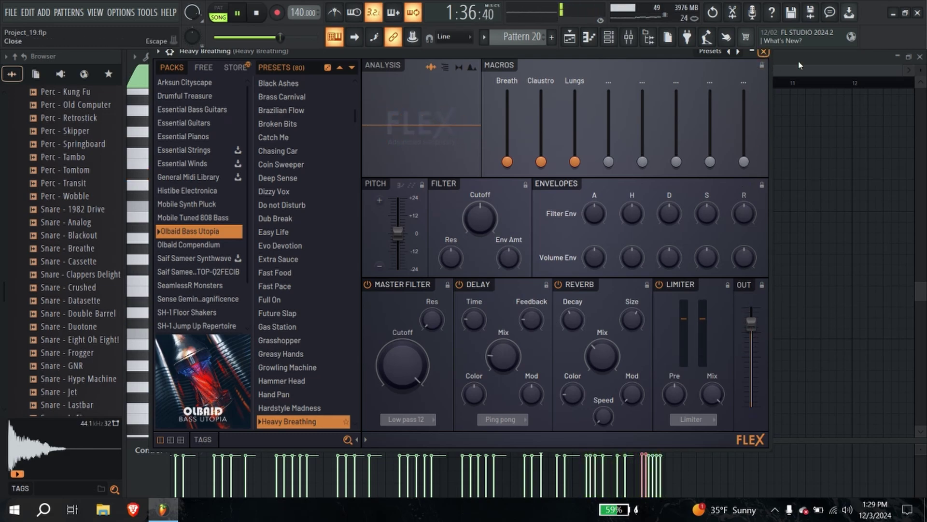
pyautogui.press('Escape')
pyautogui.click(920, 56)
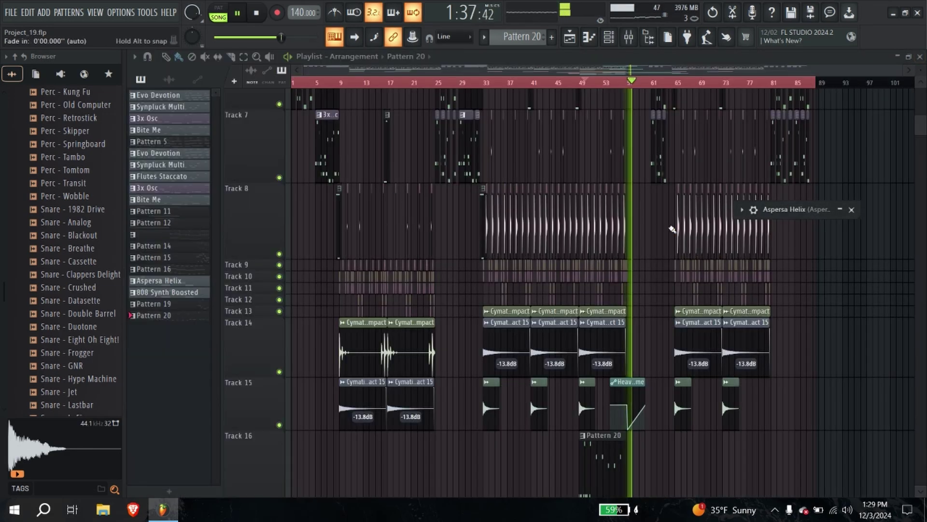
pyautogui.click(852, 211)
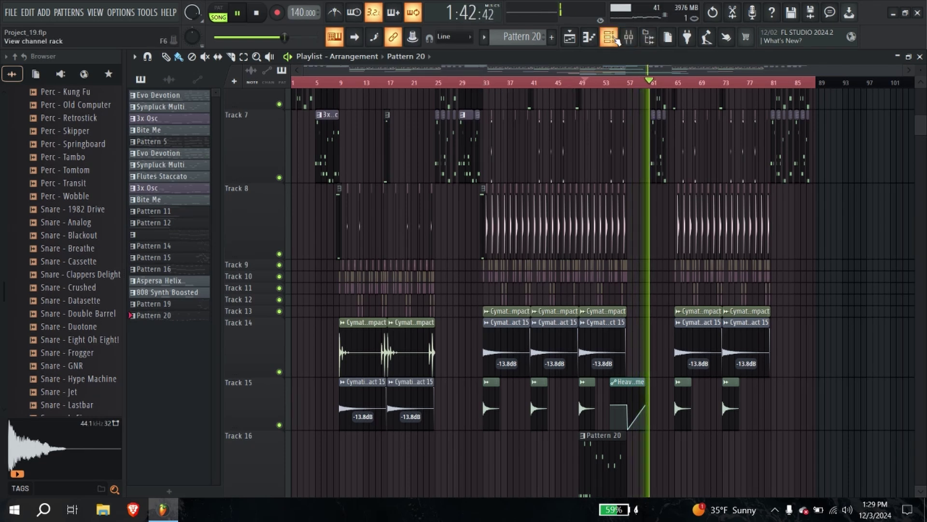
# Step: Play the arrangement from bar 25 and cut low-frequency band 1 in the Aspersa Helix track's Fruity Parametric EQ 2
pyautogui.click(483, 82)
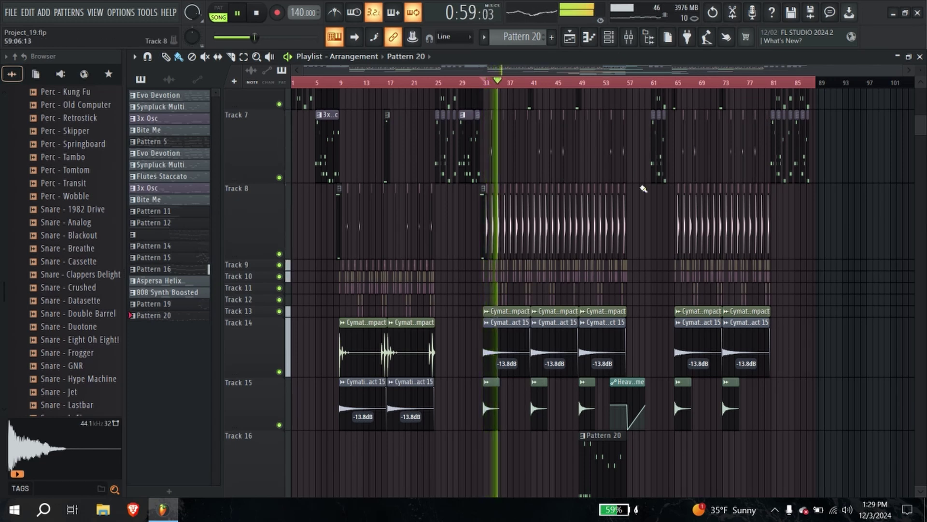
pyautogui.click(435, 82)
pyautogui.click(629, 37)
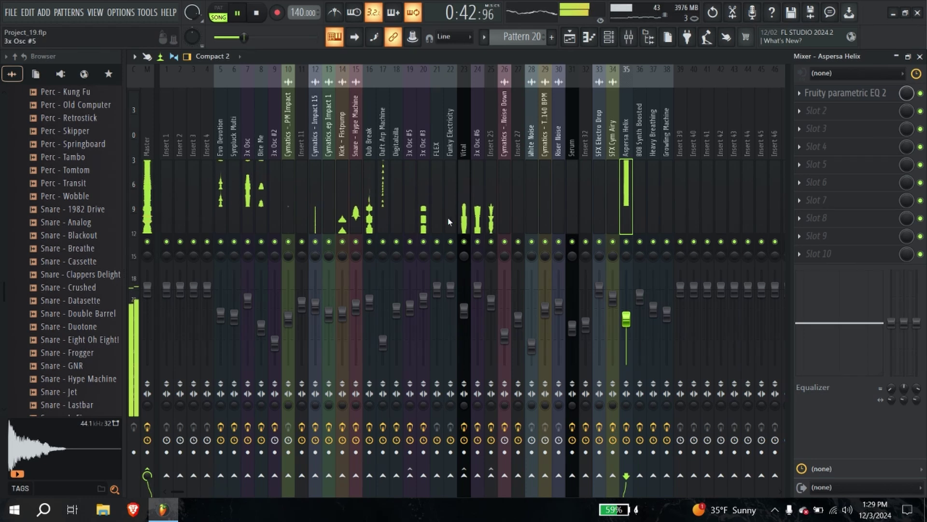
pyautogui.click(839, 94)
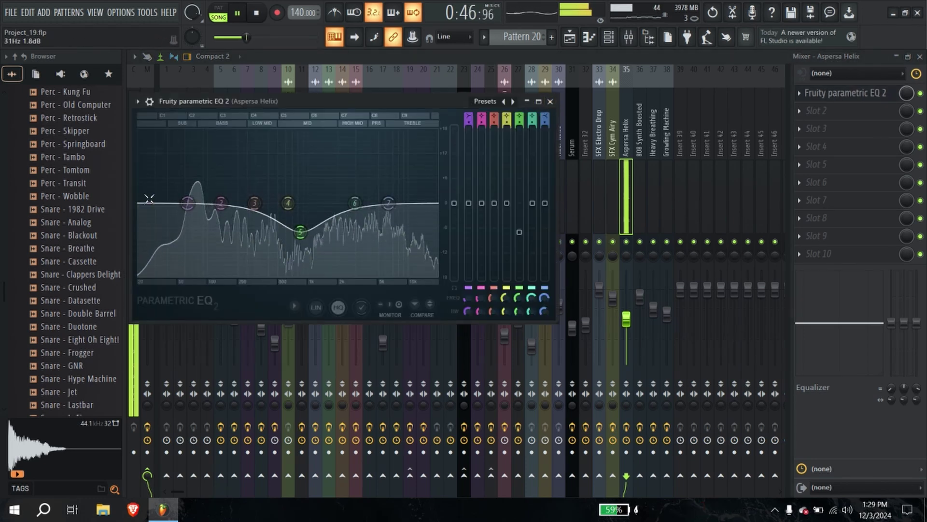
pyautogui.moveTo(188, 203); pyautogui.dragTo(184, 236)
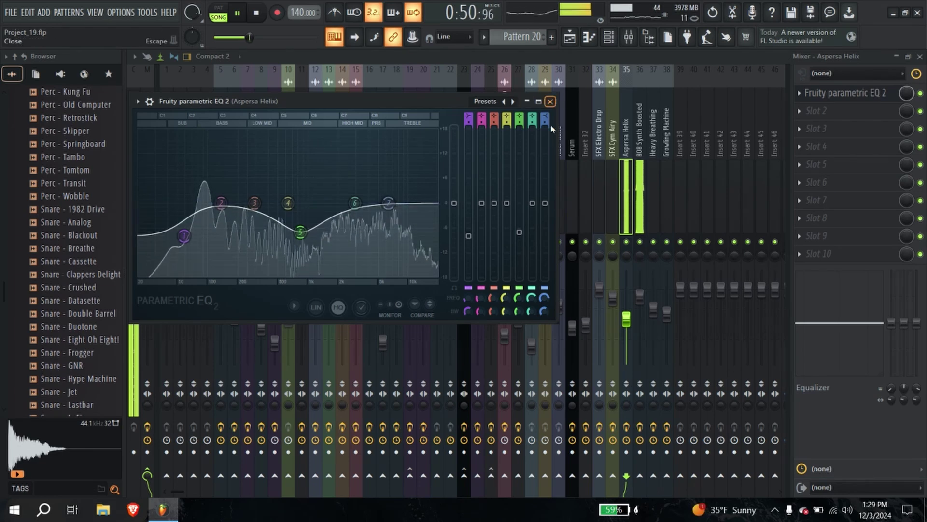
pyautogui.press('Escape')
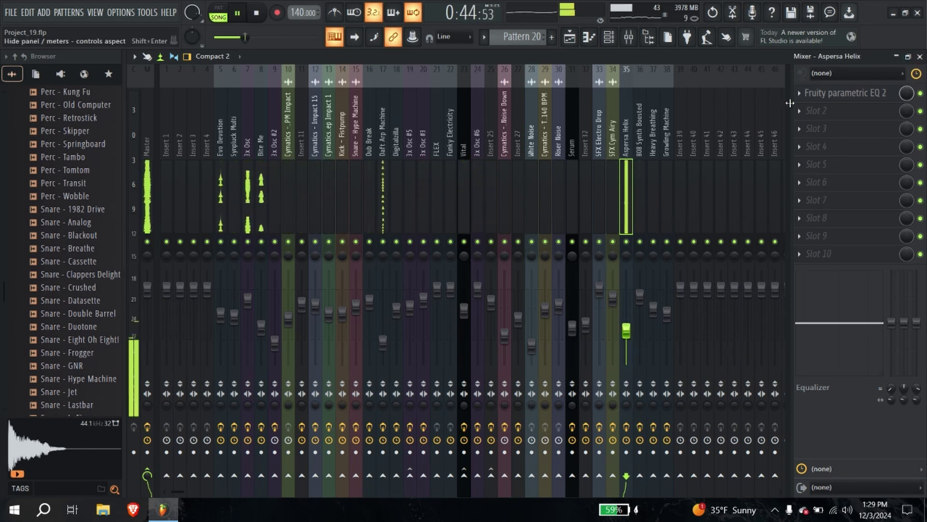
# Step: Load Gross Beat in the Aspersa Helix track's second effect slot with the Basic 1 time preset, and close it
pyautogui.click(803, 111)
pyautogui.click(633, 260)
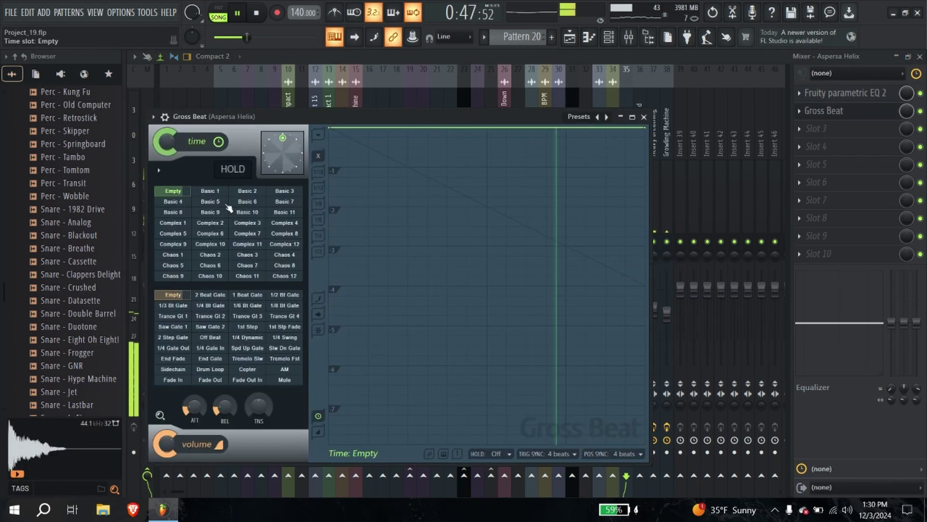
pyautogui.click(217, 192)
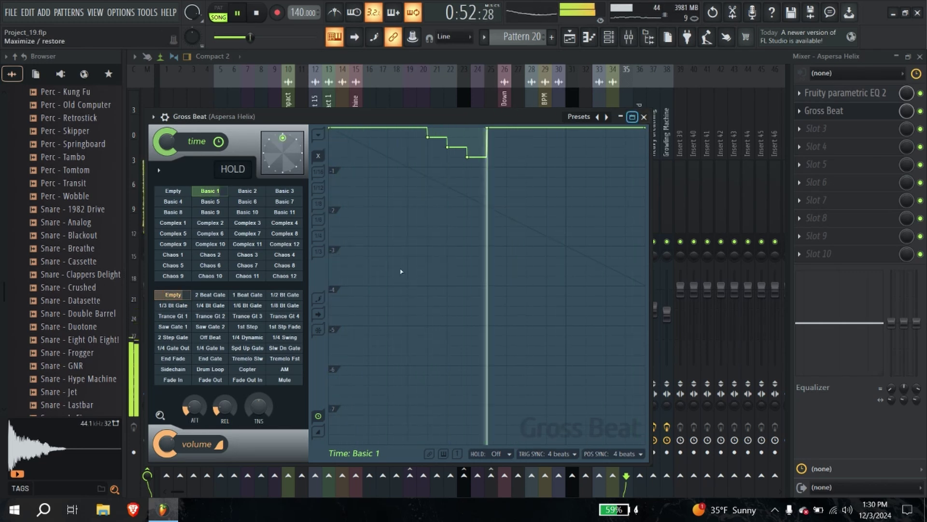
pyautogui.click(644, 117)
# Step: Play the arrangement from bar 29 in the playlist and open the channel rack
pyautogui.press('F5')
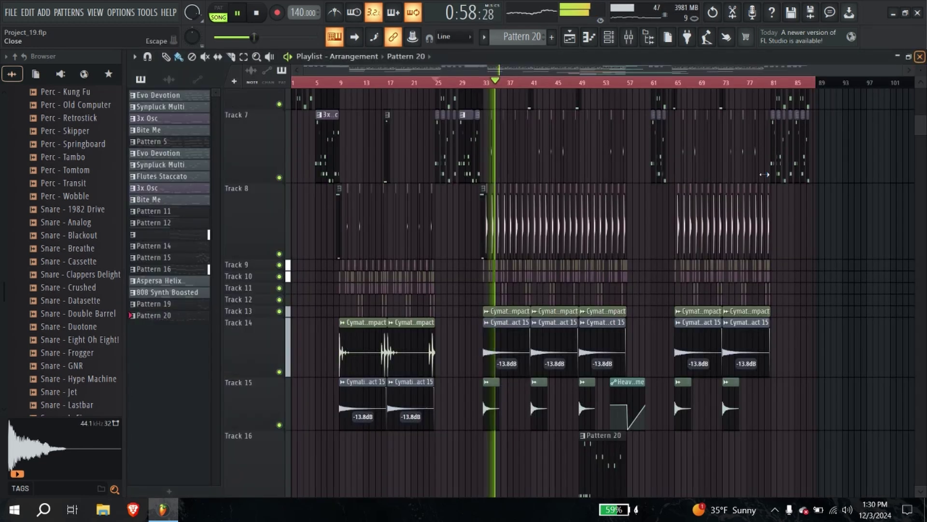
pyautogui.scroll(5, 604, 145)
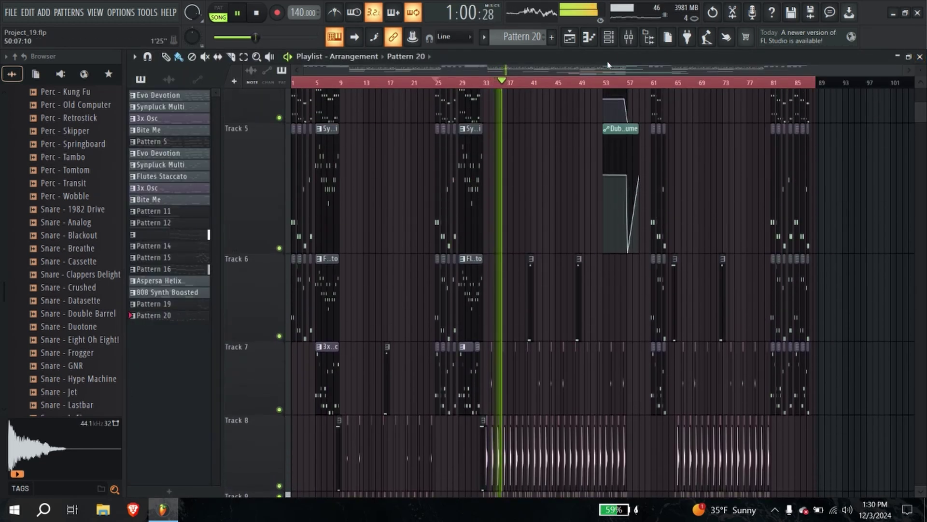
pyautogui.scroll(2, 541, 116)
pyautogui.click(462, 85)
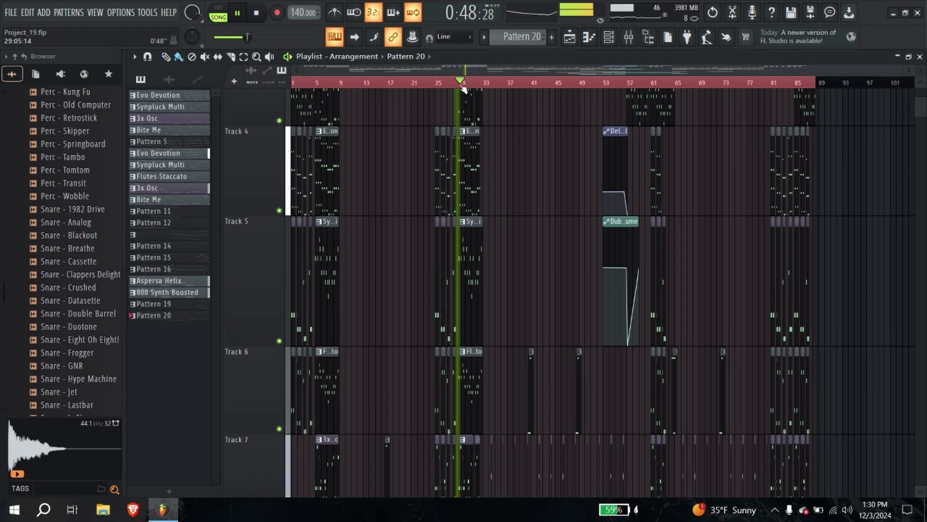
pyautogui.click(609, 36)
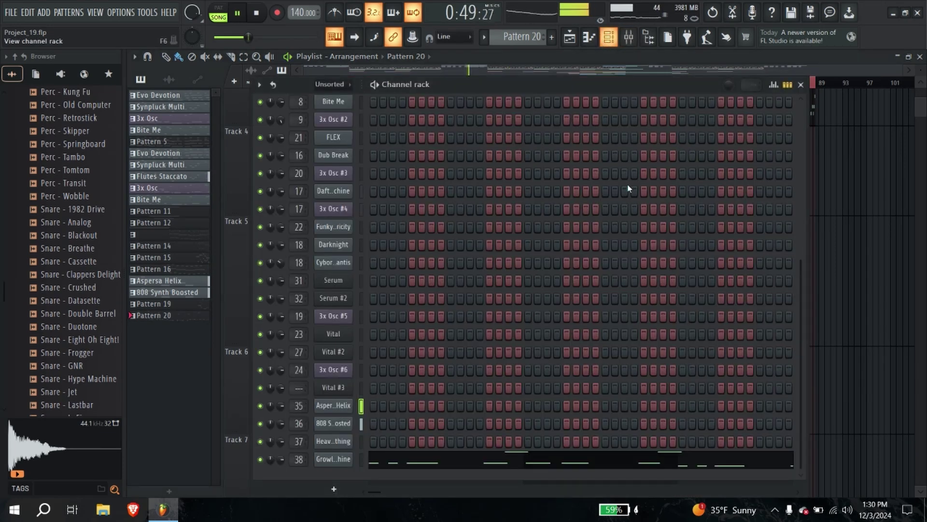
# Step: Solo the Aspersa Helix mixer track and load LFOTool in its third effect slot
pyautogui.click(629, 37)
pyautogui.rightClick(629, 243)
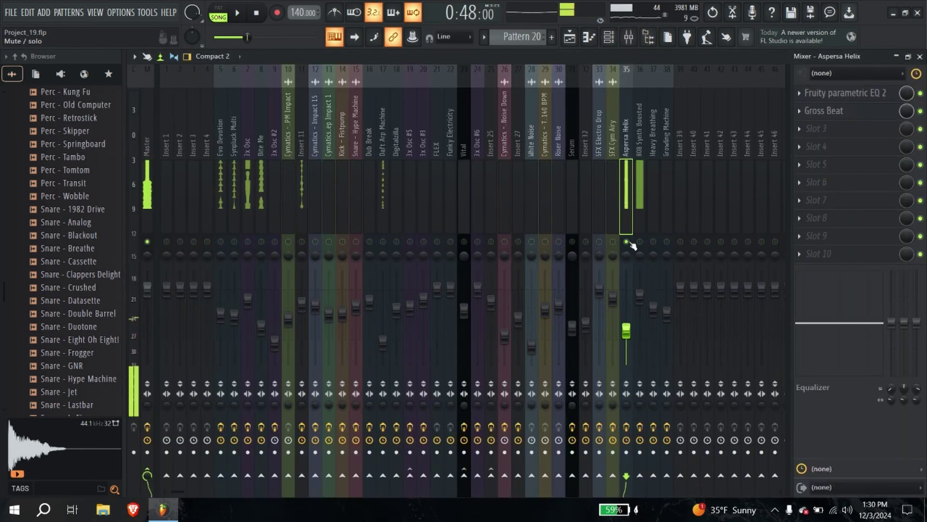
pyautogui.click(816, 129)
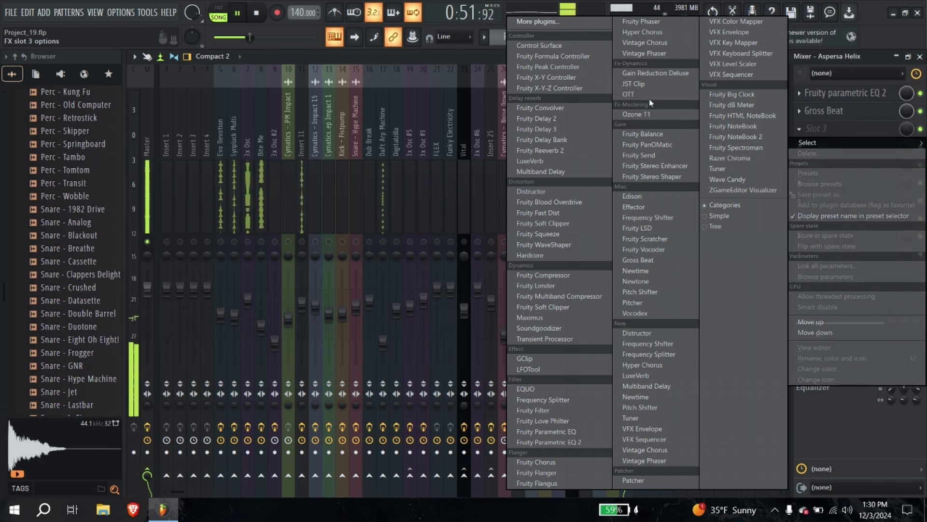
pyautogui.click(528, 369)
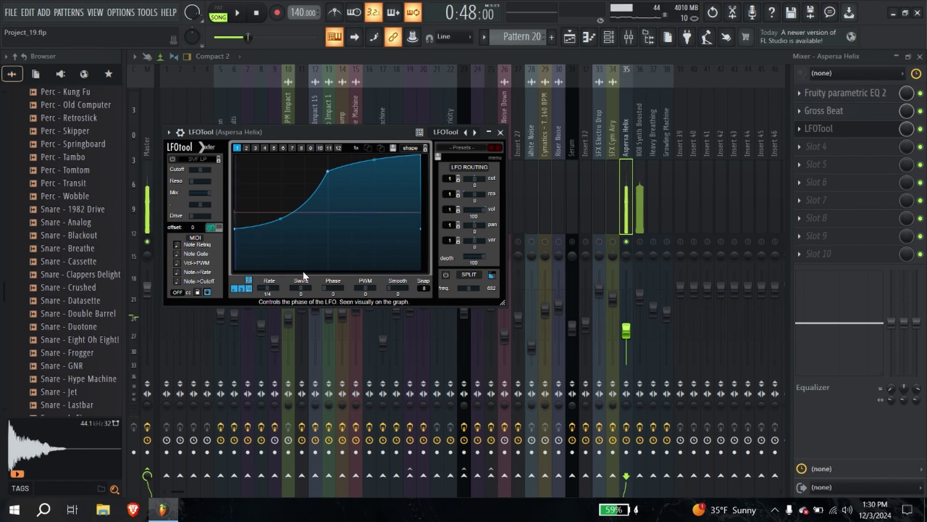
# Step: During playback, set Aspersa Helix's LFOTool smoothing to about 57 and its LFO rate to 1/2, and close the plugin
pyautogui.press('space')
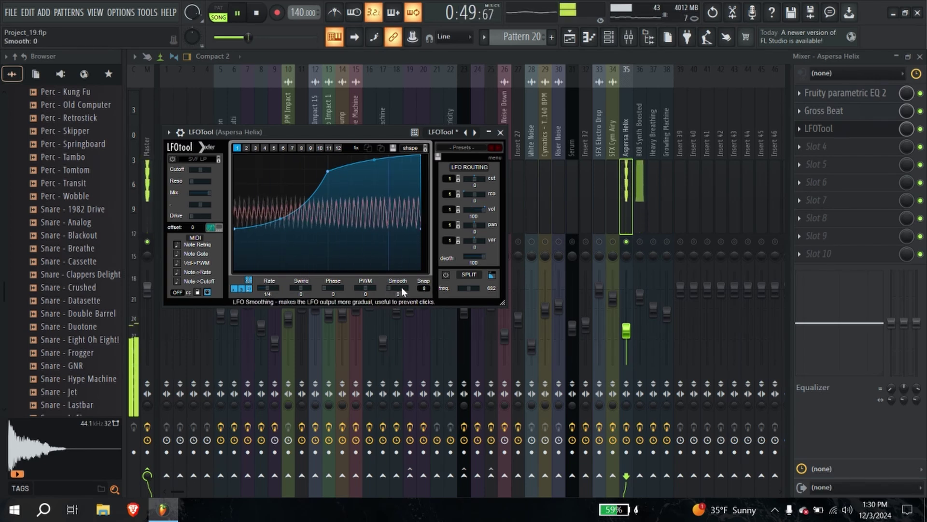
pyautogui.moveTo(401, 287)
pyautogui.mouseDown()
pyautogui.moveTo(447, 277)
pyautogui.moveTo(398, 288)
pyautogui.mouseUp()
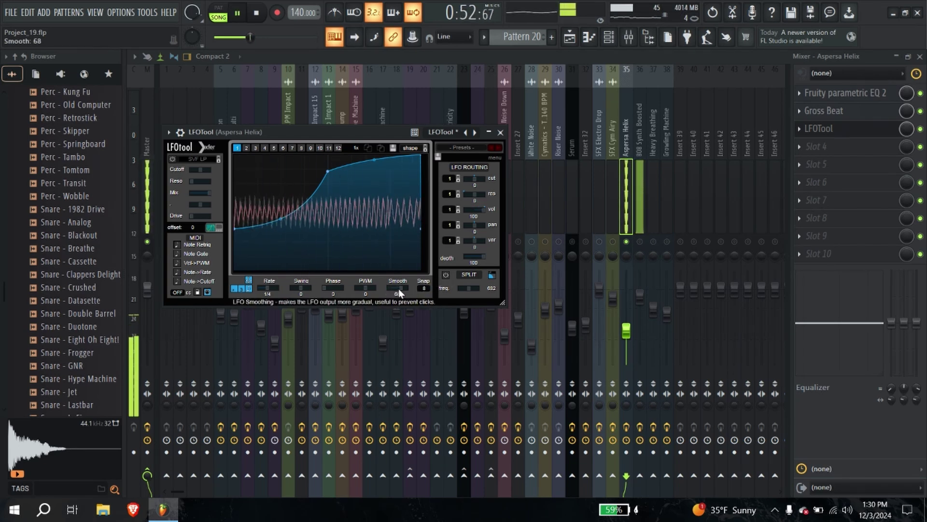
pyautogui.doubleClick(268, 289)
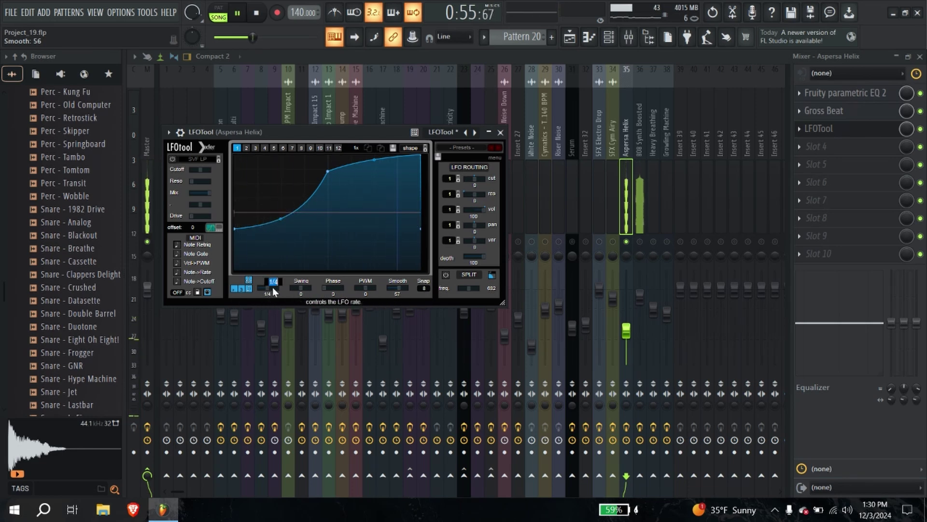
pyautogui.write('1/2')
pyautogui.press('Return')
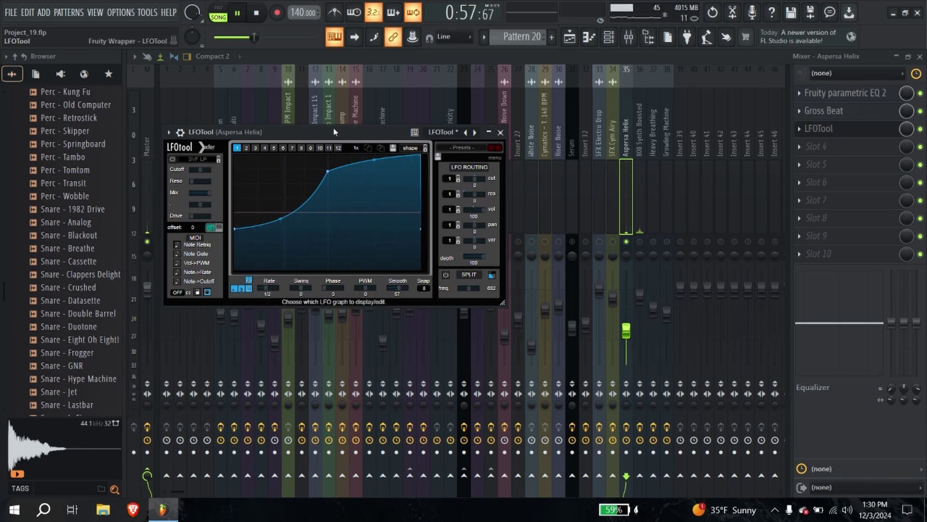
pyautogui.click(501, 132)
# Step: Include 808 Synth Boosted in the solo, copy Aspersa Helix's LFOTool to its second effect slot, and close the plugin
pyautogui.click(640, 241)
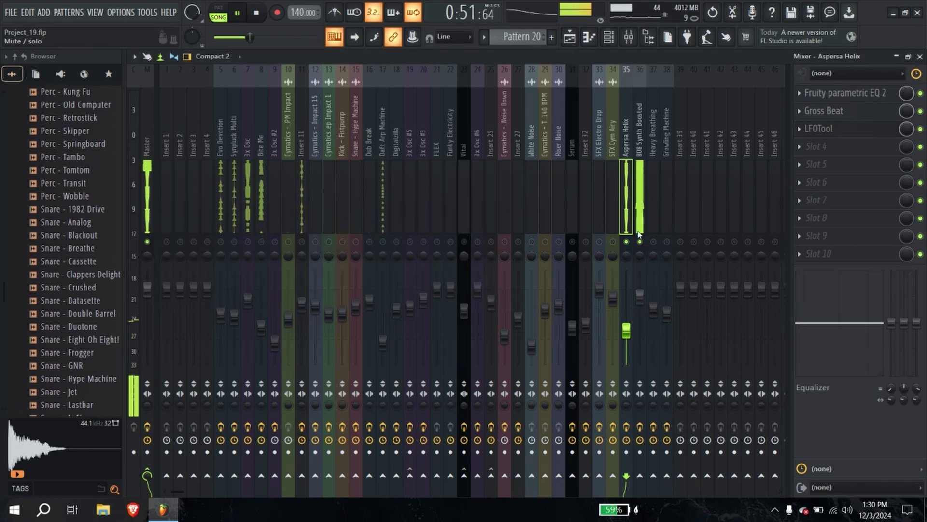
pyautogui.click(638, 227)
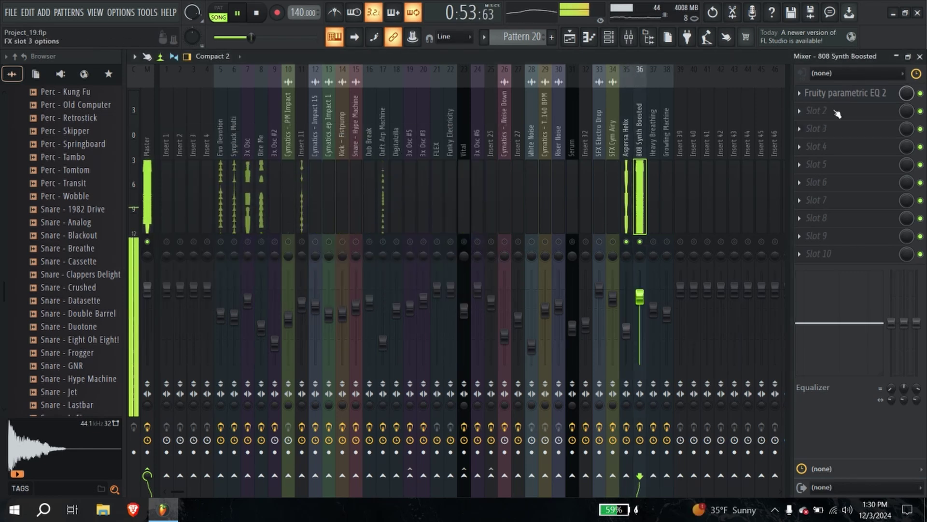
pyautogui.click(803, 117)
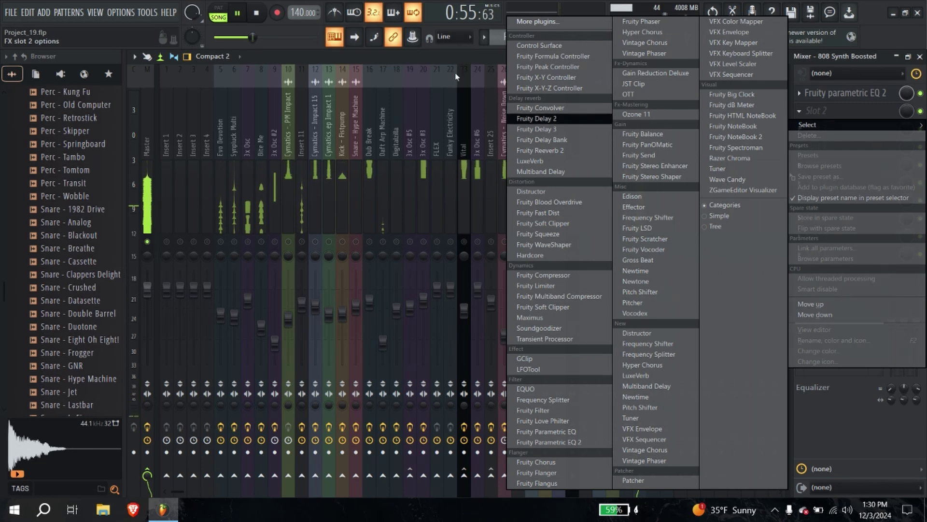
pyautogui.click(438, 62)
pyautogui.click(626, 227)
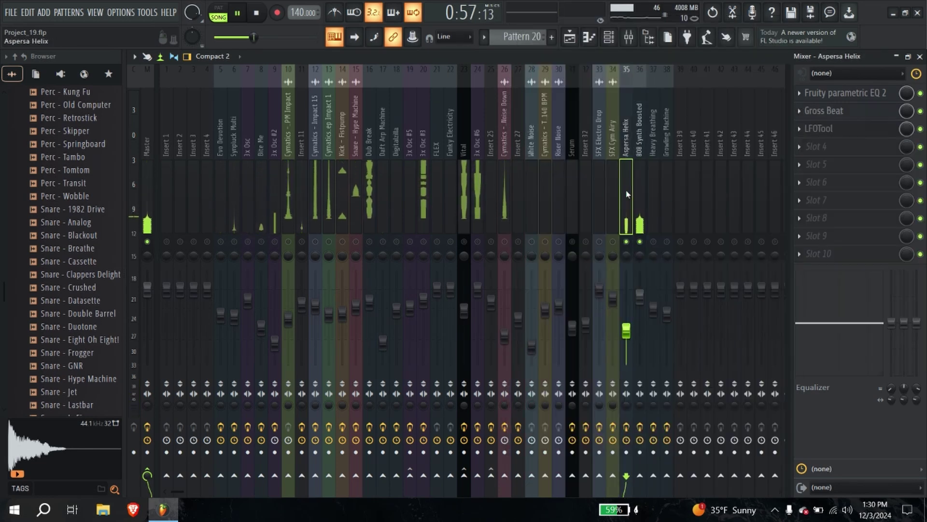
pyautogui.click(802, 129)
pyautogui.moveTo(805, 194); pyautogui.dragTo(624, 195)
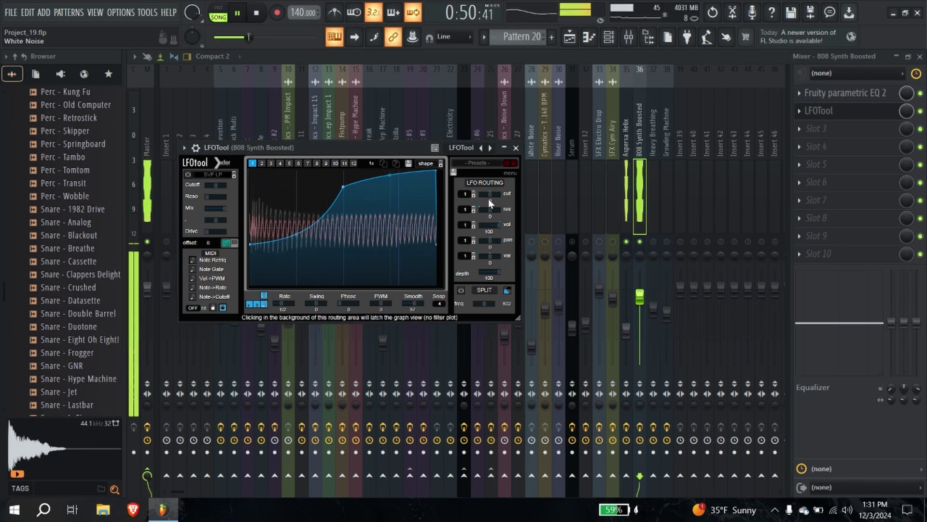
pyautogui.click(516, 147)
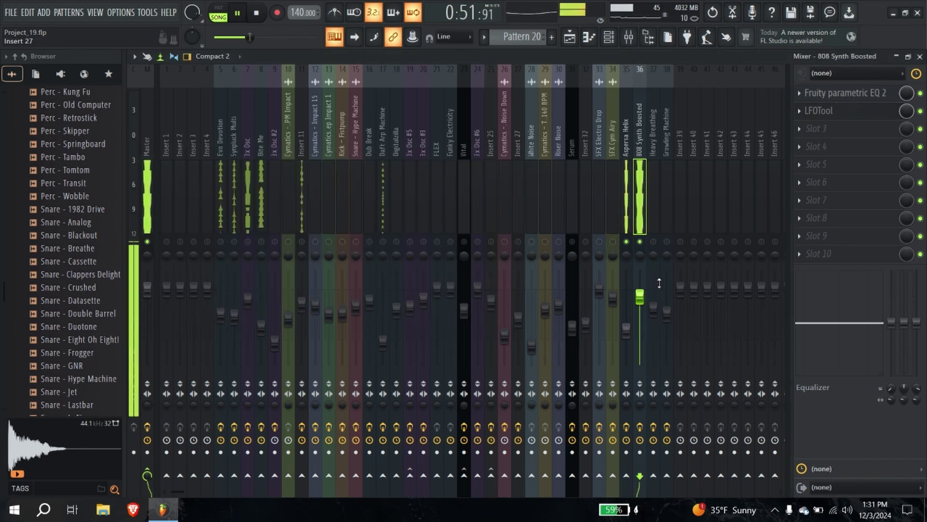
# Step: End the solo, set 808 Synth Boosted's mixer volume to 91%, lower Aspersa Helix's fader slightly, and return to the playlist
pyautogui.rightClick(627, 242)
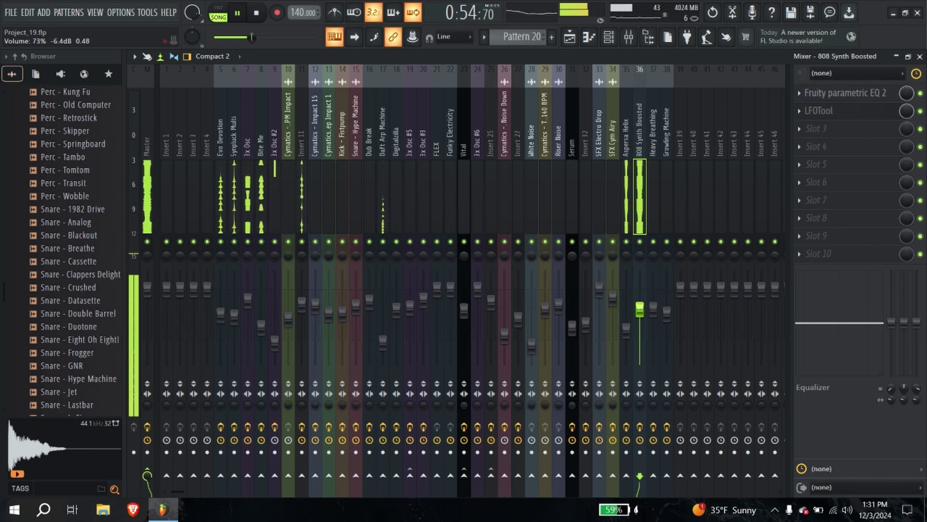
pyautogui.moveTo(640, 309); pyautogui.dragTo(644, 318)
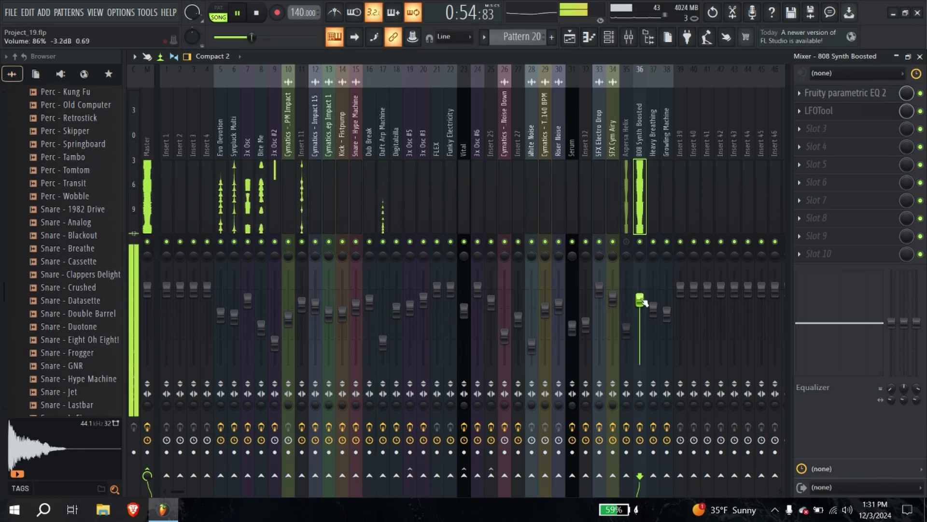
pyautogui.press('space')
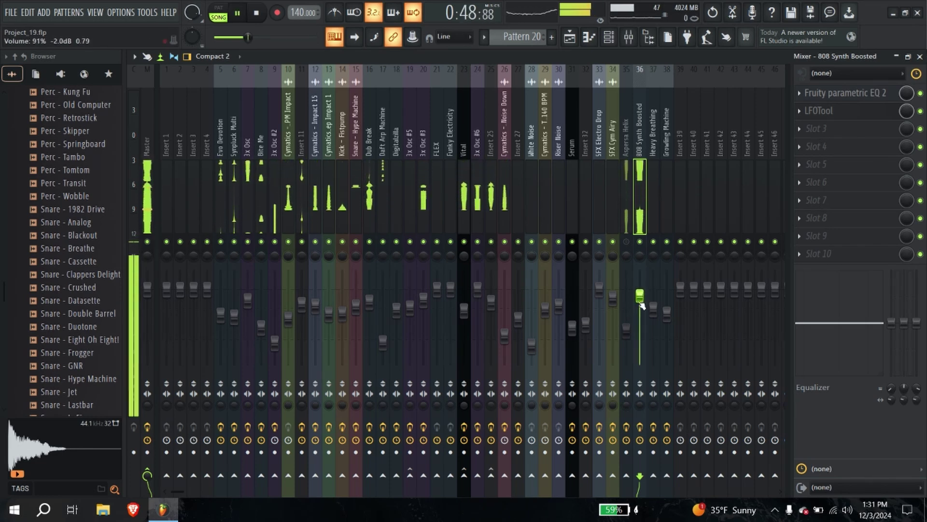
pyautogui.moveTo(627, 341); pyautogui.dragTo(627, 348)
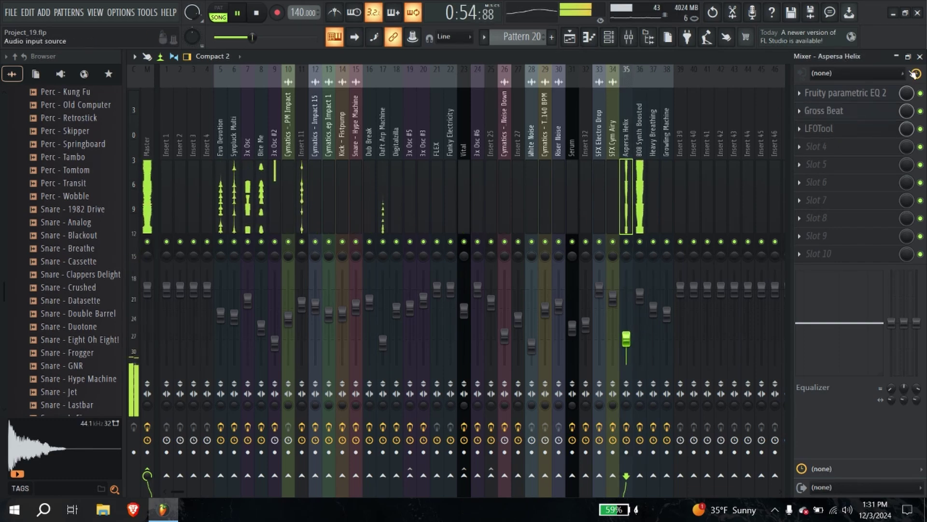
pyautogui.click(920, 58)
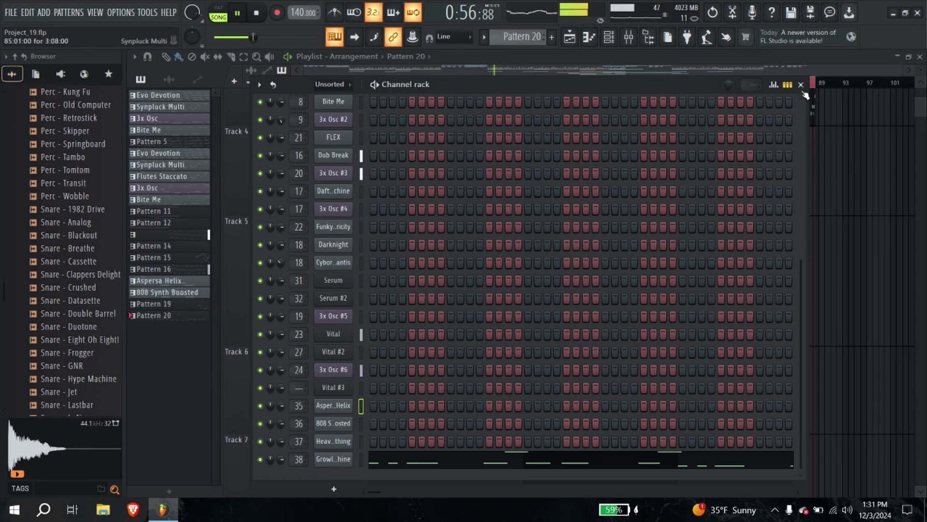
pyautogui.click(801, 85)
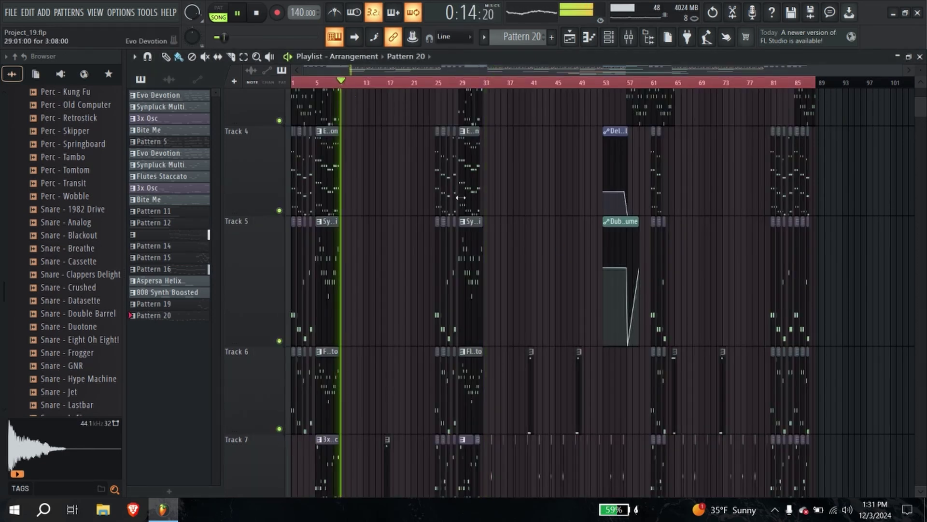
# Step: Try an 808 Synth Boosted clip in place of the Aspersa Helix clip at bar 25 and play that section
pyautogui.scroll(4, 433, 221)
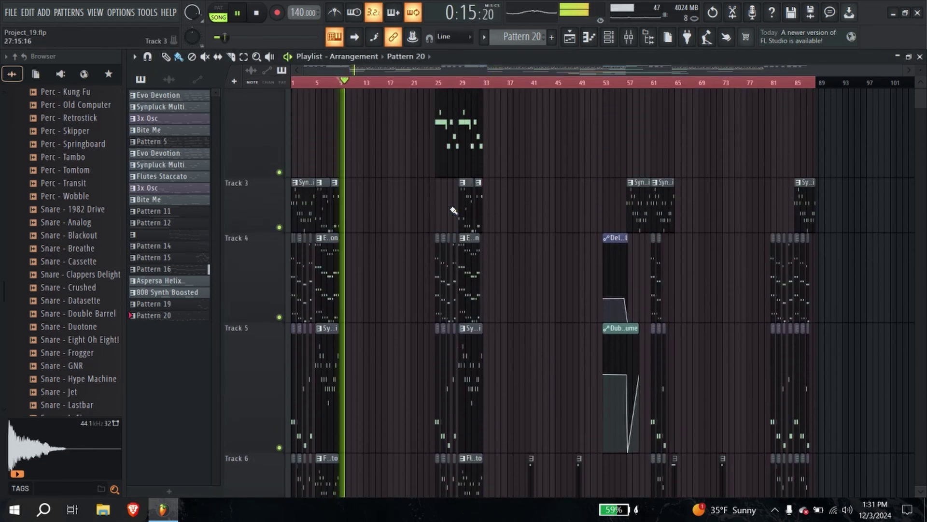
pyautogui.click(437, 85)
pyautogui.scroll(5, 407, 160)
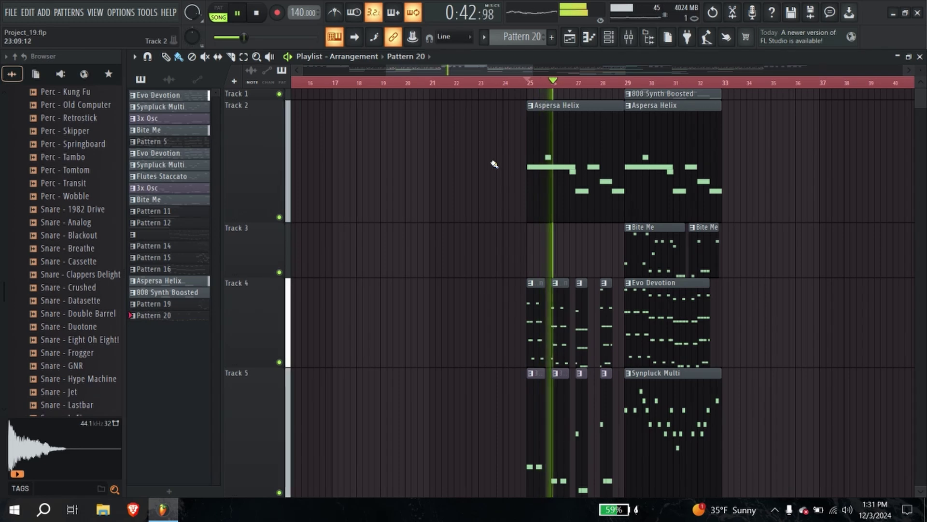
pyautogui.scroll(-5, 494, 164)
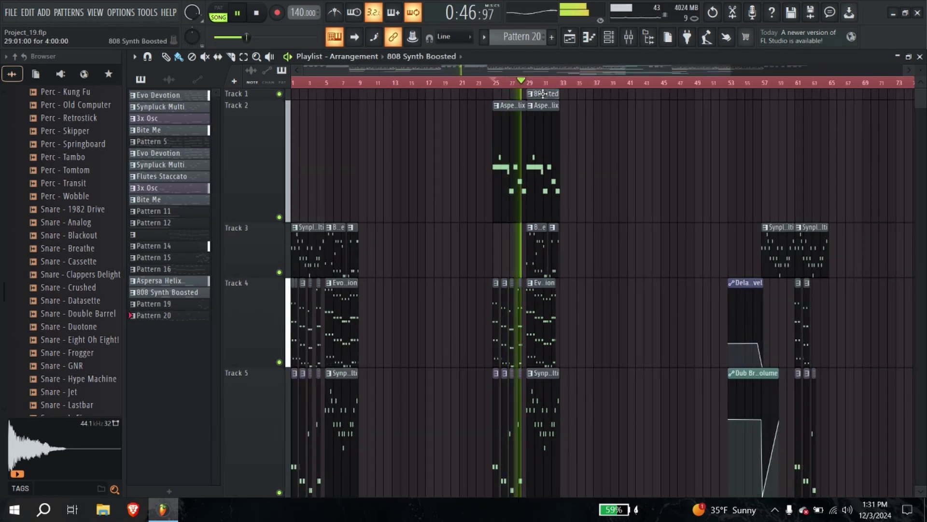
pyautogui.moveTo(543, 93)
pyautogui.mouseDown()
pyautogui.moveTo(509, 94)
pyautogui.moveTo(544, 86)
pyautogui.mouseUp()
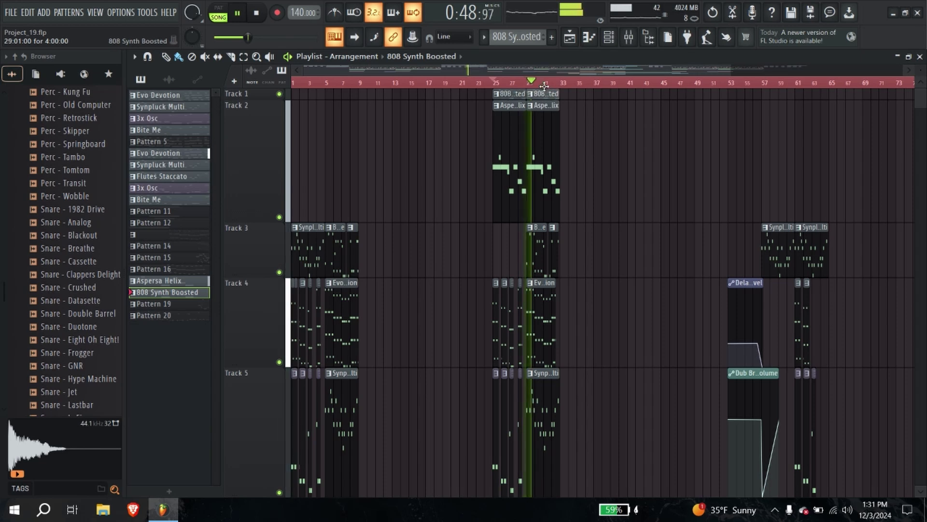
pyautogui.rightClick(507, 106)
pyautogui.click(485, 83)
# Step: Lower Aspersa Helix's mixer volume to about 31% and close the mixer and channel rack
pyautogui.click(628, 37)
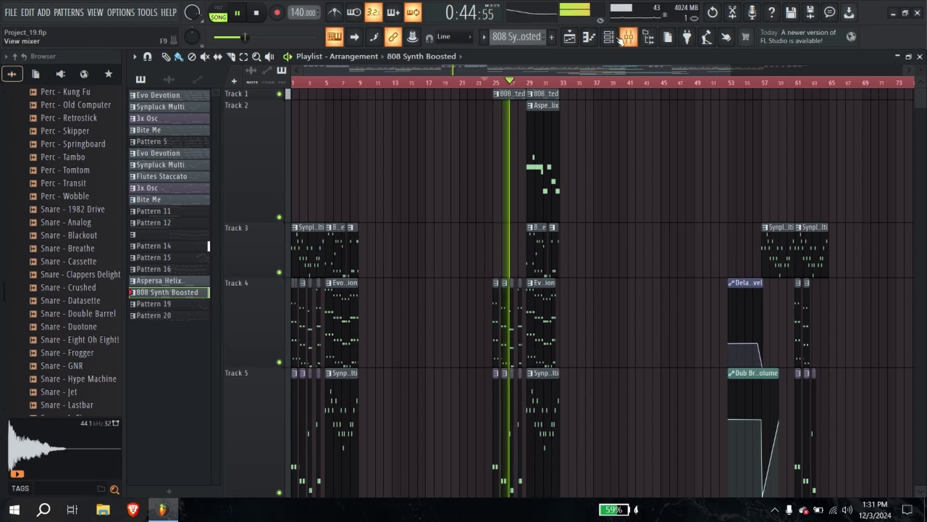
pyautogui.click(608, 40)
pyautogui.click(629, 39)
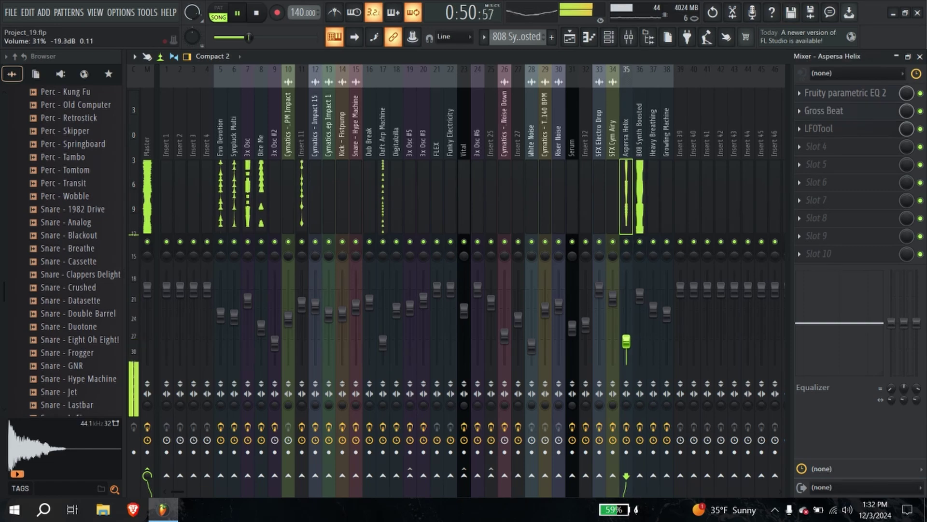
pyautogui.click(920, 57)
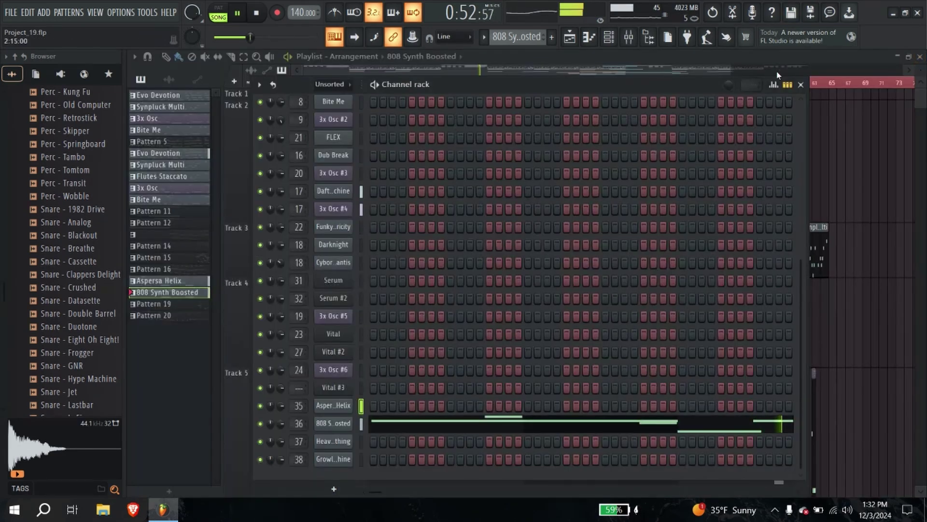
pyautogui.click(800, 84)
# Step: Put the Aspersa Helix clip back on Track 2 at bar 25, remove the 808 Synth Boosted clip above it, and play from there
pyautogui.click(528, 141)
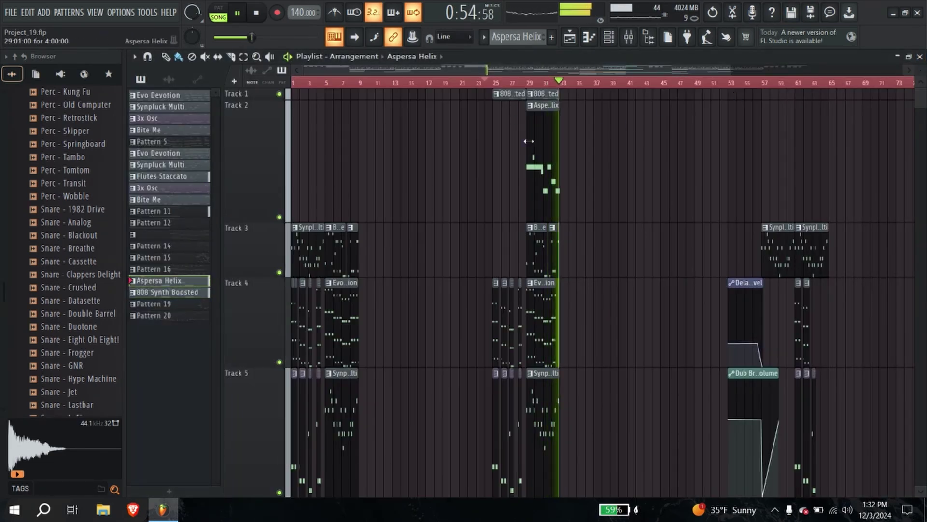
pyautogui.click(497, 137)
pyautogui.rightClick(504, 95)
pyautogui.click(494, 82)
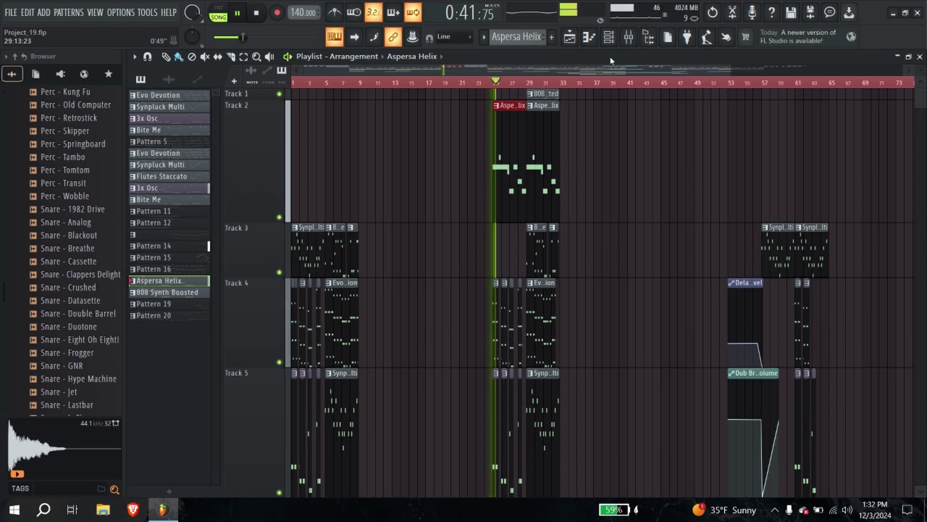
# Step: Check Aspersa Helix's Fruity Parametric EQ 2, fine-tune its fader with the track soloed and unsoloed, and close the mixer
pyautogui.click(634, 41)
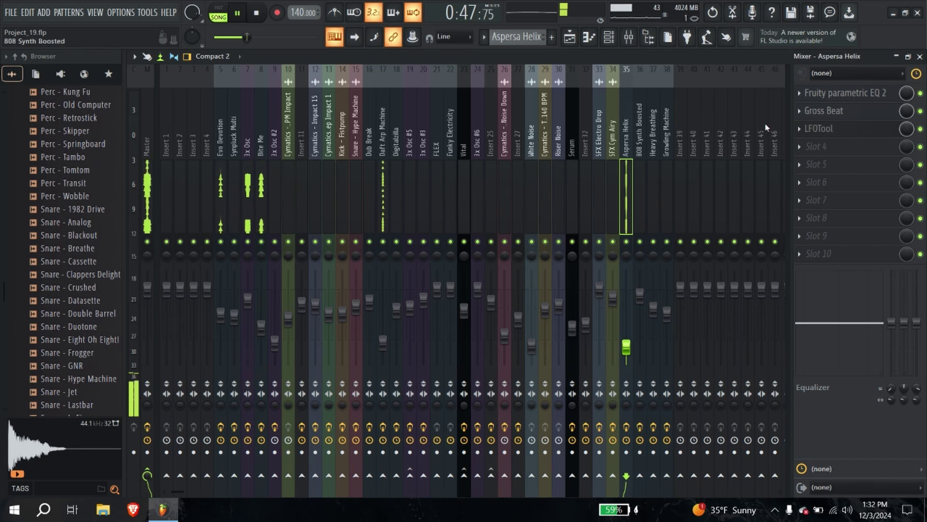
pyautogui.click(855, 90)
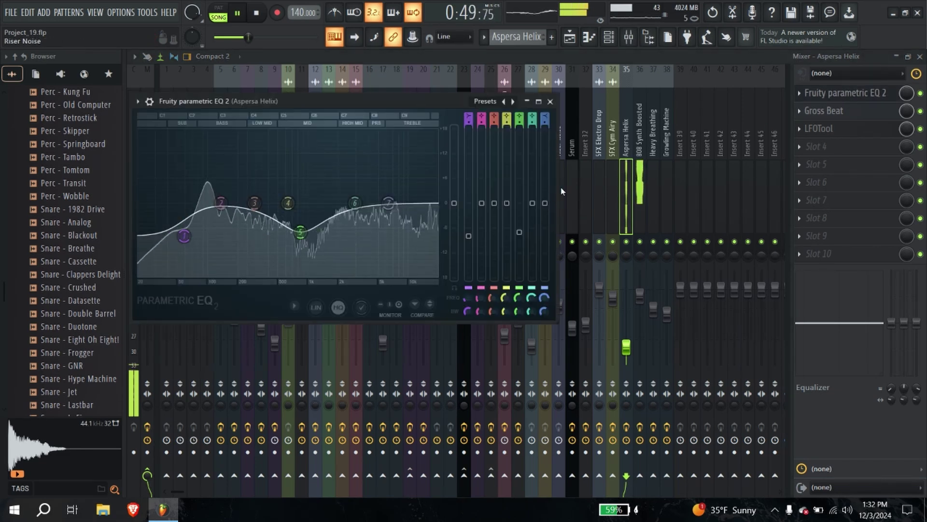
pyautogui.click(550, 101)
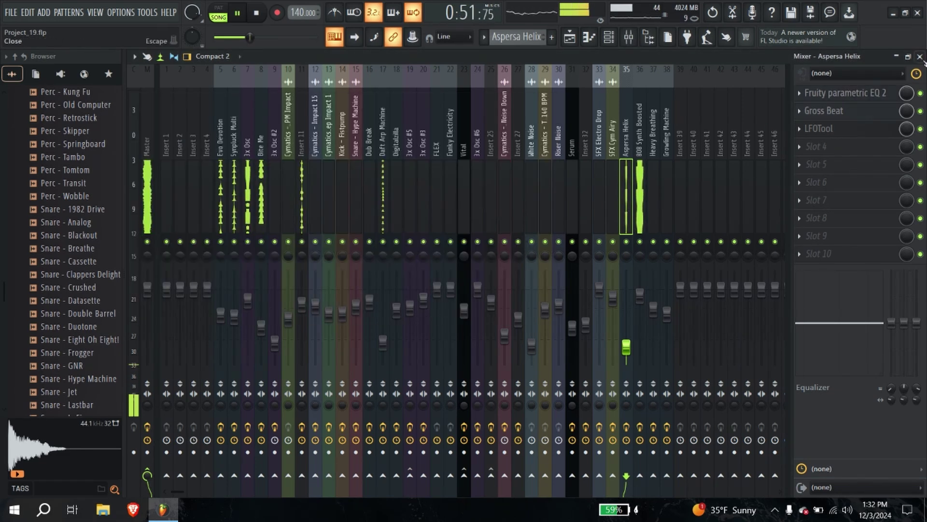
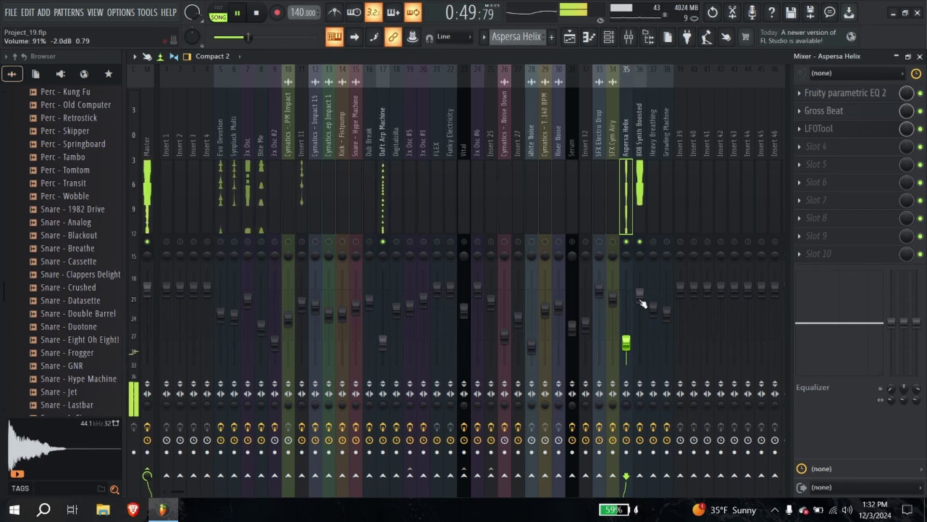
pyautogui.rightClick(629, 243)
pyautogui.rightClick(628, 243)
pyautogui.click(920, 56)
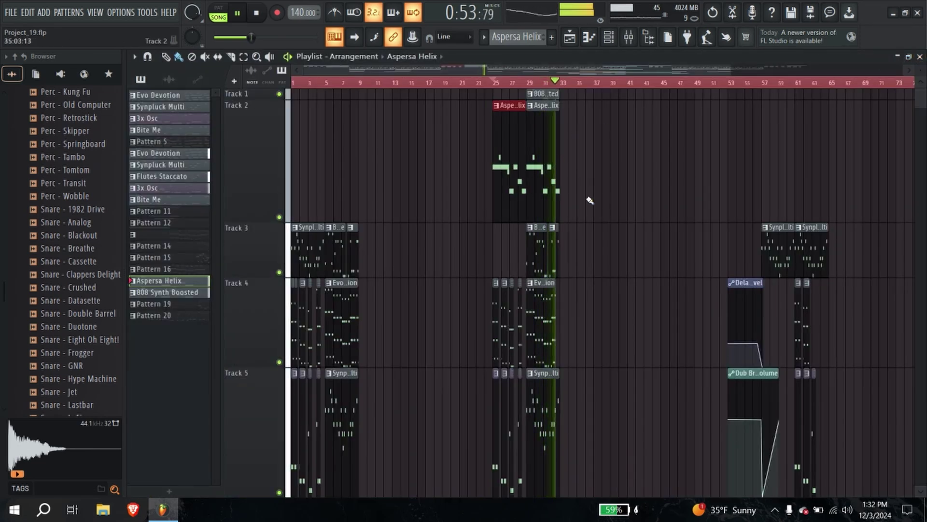
# Step: Copy the 808 Synth Boosted and Aspersa Helix clips from bar 29 to bar 61 and play from there
pyautogui.moveTo(586, 196); pyautogui.dragTo(531, 97)
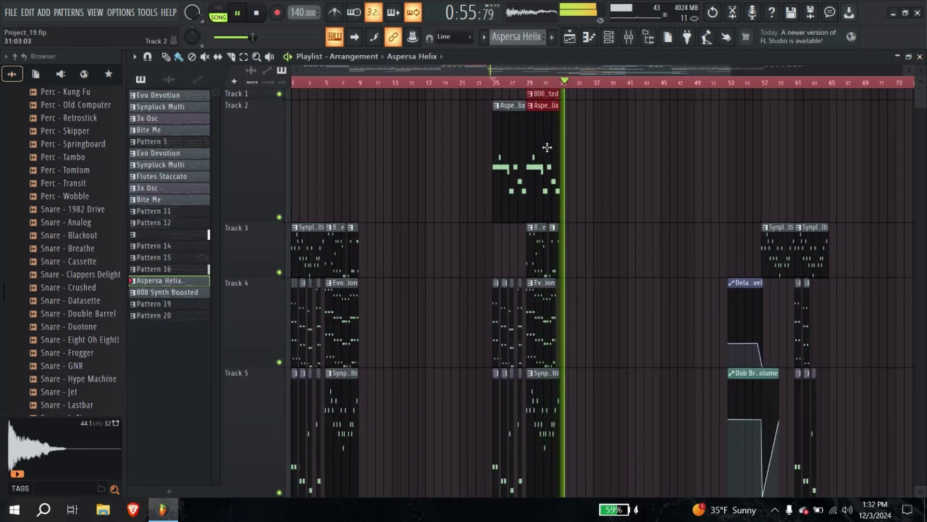
pyautogui.keyDown('shift'); pyautogui.moveTo(546, 147); pyautogui.dragTo(869, 66); pyautogui.keyUp('shift')
pyautogui.moveTo(902, 95); pyautogui.dragTo(628, 76)
pyautogui.click(611, 82)
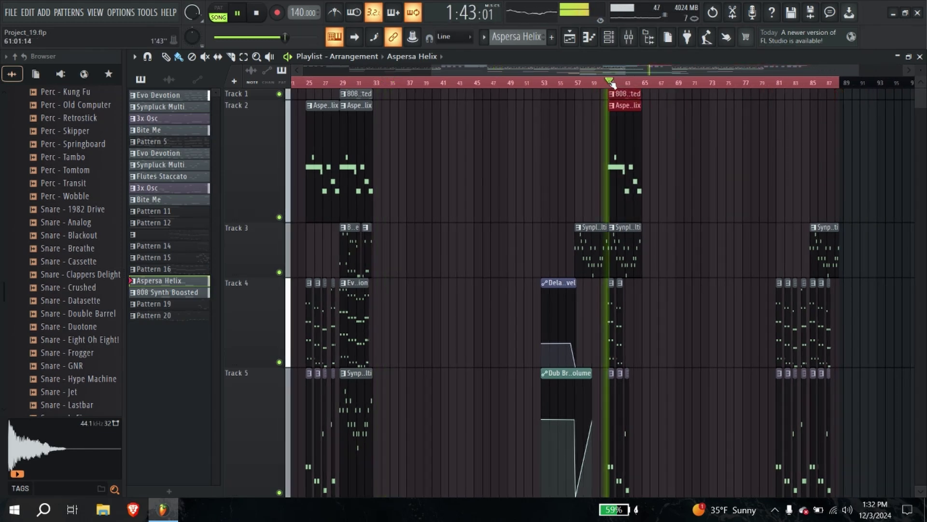
# Step: Remove the Aspersa Helix and 808 Synth Boosted clips at bar 61 from Tracks 2 and 1
pyautogui.rightClick(623, 118)
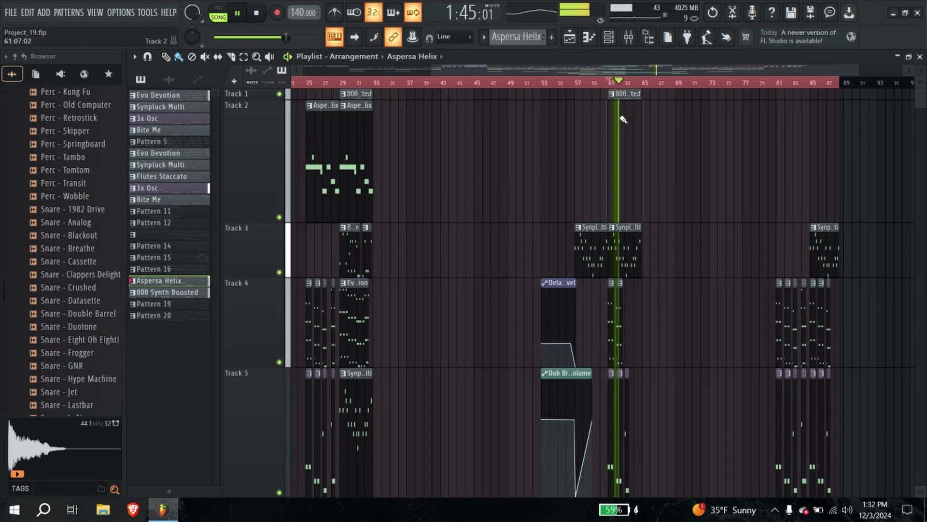
pyautogui.rightClick(626, 95)
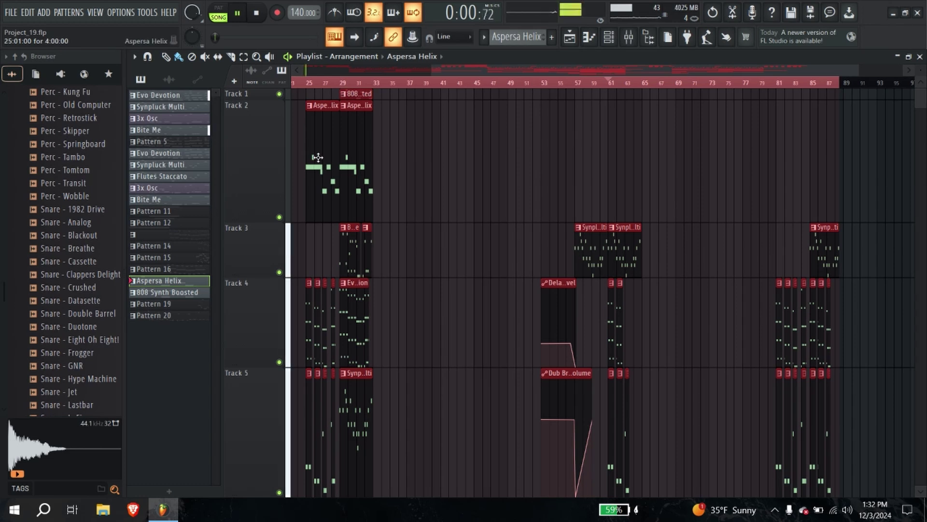
# Step: Copy the Aspersa Helix clip to bar 81 and the 808 Synth Boosted clip to bar 85 on Track 2, and play that section
pyautogui.moveTo(319, 157); pyautogui.dragTo(758, 132)
pyautogui.hotkey('ctrl', 'z')
pyautogui.click(435, 160)
pyautogui.rightClick(435, 160)
pyautogui.moveTo(318, 158); pyautogui.dragTo(801, 175)
pyautogui.click(784, 83)
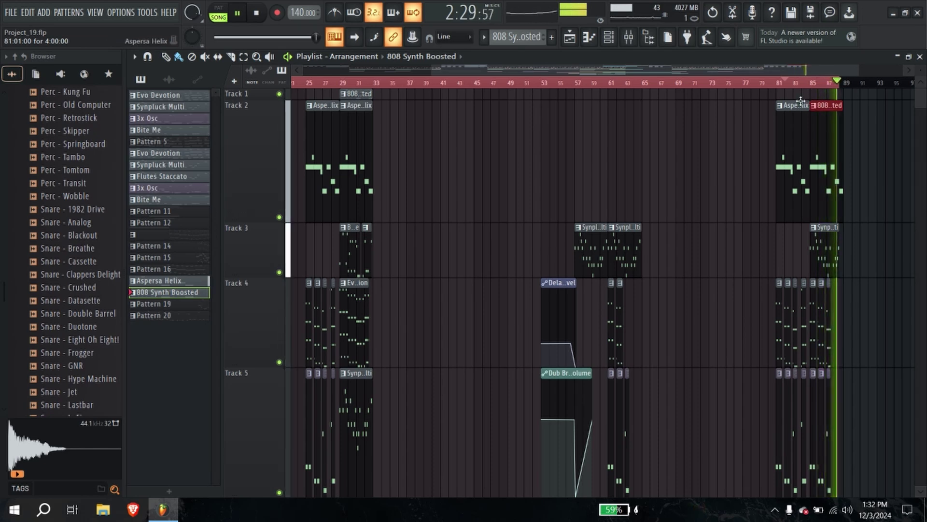
pyautogui.click(629, 40)
pyautogui.click(916, 55)
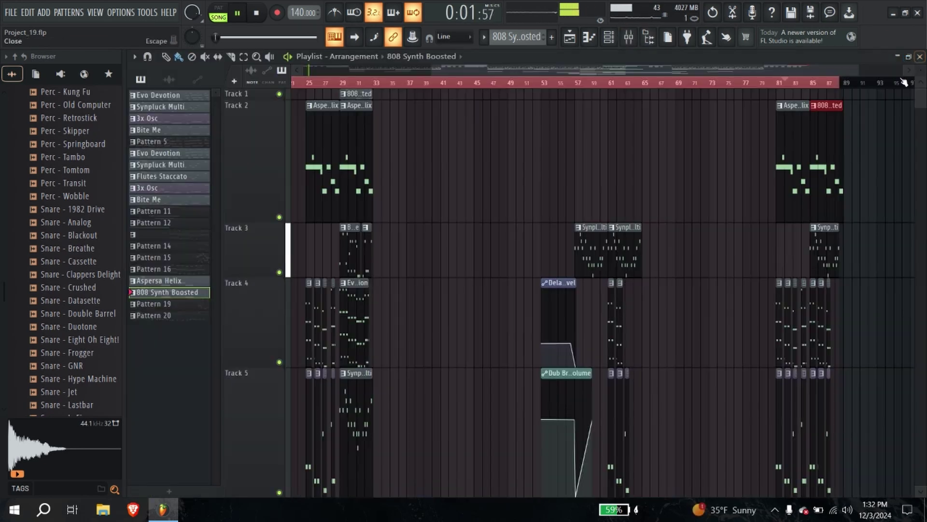
pyautogui.hotkey('ctrl', 'a')
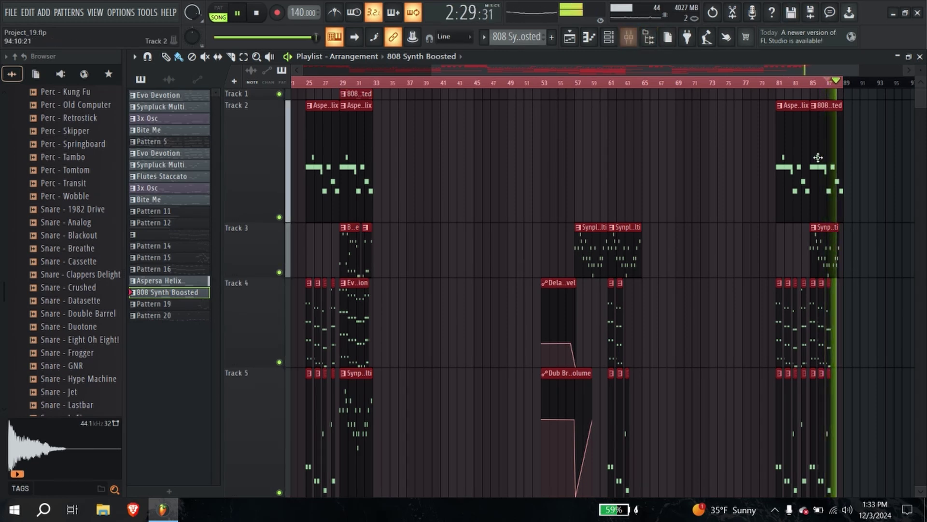
pyautogui.click(848, 166)
pyautogui.rightClick(848, 166)
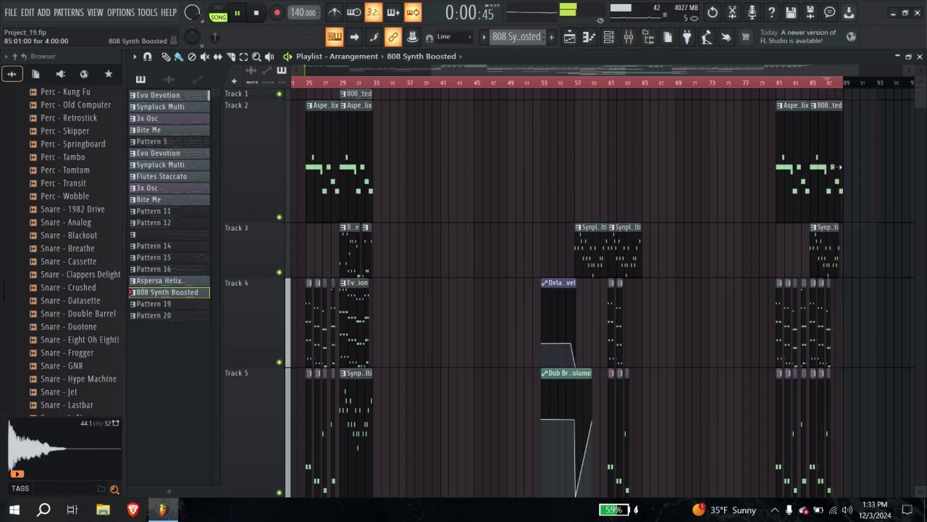
# Step: Trim the end of the 808 Synth Boosted clip at bar 85 on Track 2 to a length of 2:07:14
pyautogui.scroll(7, 846, 169)
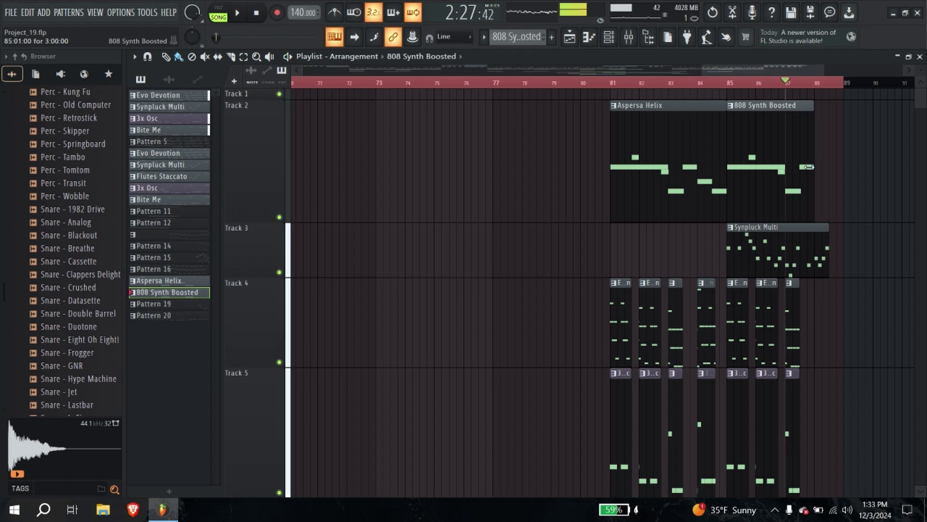
pyautogui.press('space')
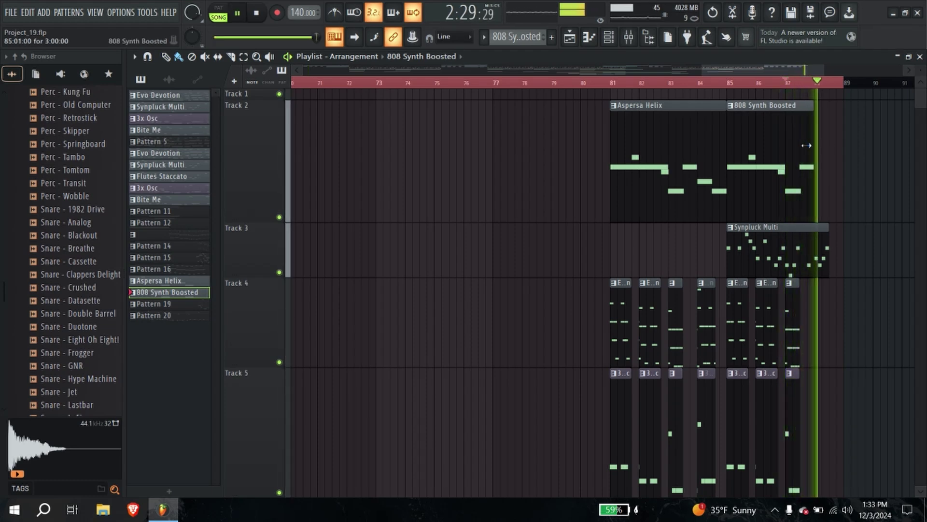
pyautogui.moveTo(806, 145); pyautogui.dragTo(798, 149)
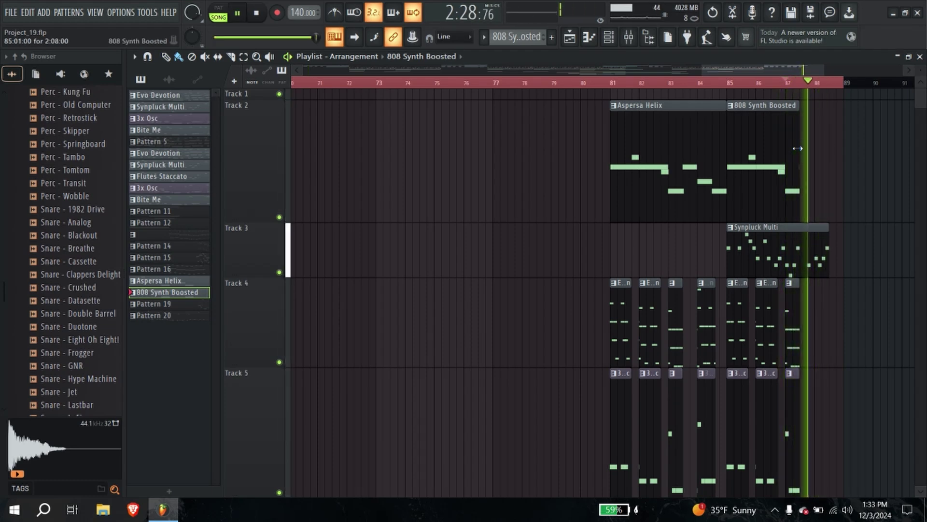
pyautogui.keyDown('ctrl'); pyautogui.scroll(5, 795, 148); pyautogui.keyUp('ctrl')
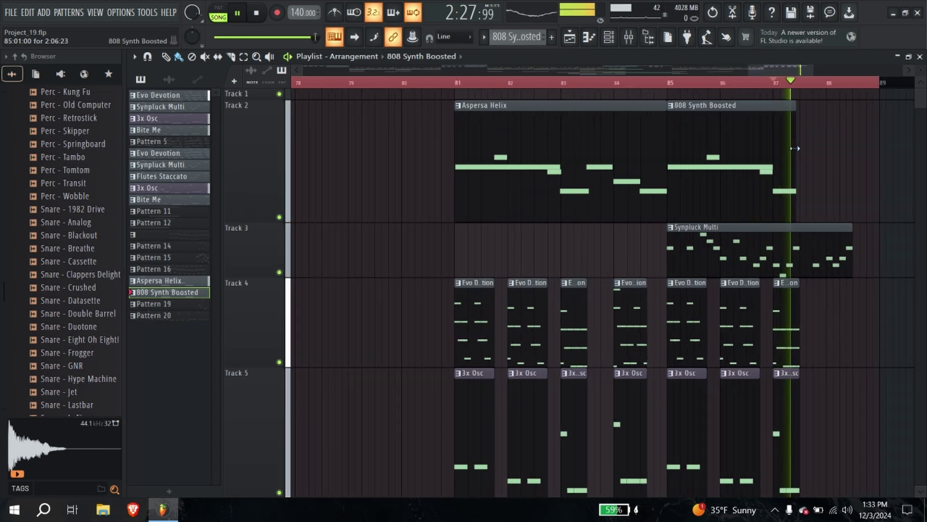
pyautogui.moveTo(792, 152); pyautogui.dragTo(797, 154)
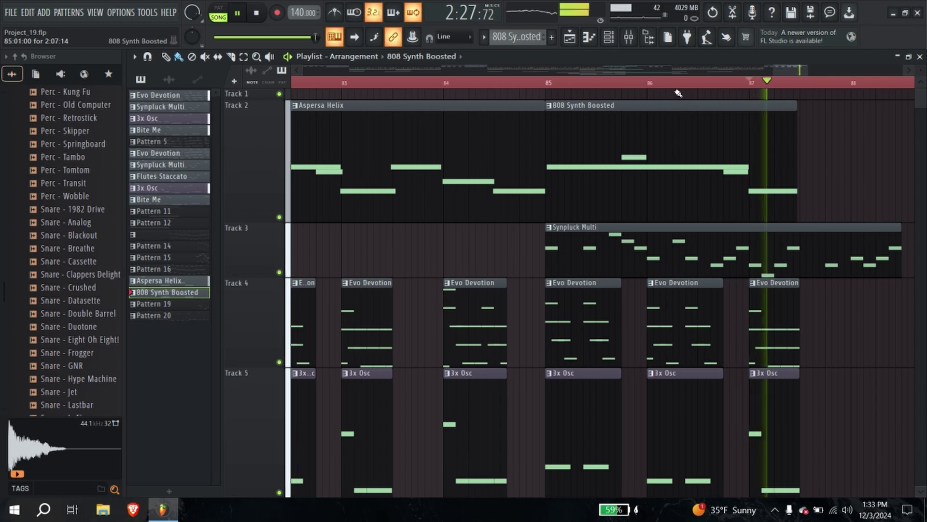
# Step: Lower 808 Synth Boosted's mixer fader slightly while playing with all mixer tracks enabled, and close the mixer
pyautogui.click(629, 37)
pyautogui.press('space')
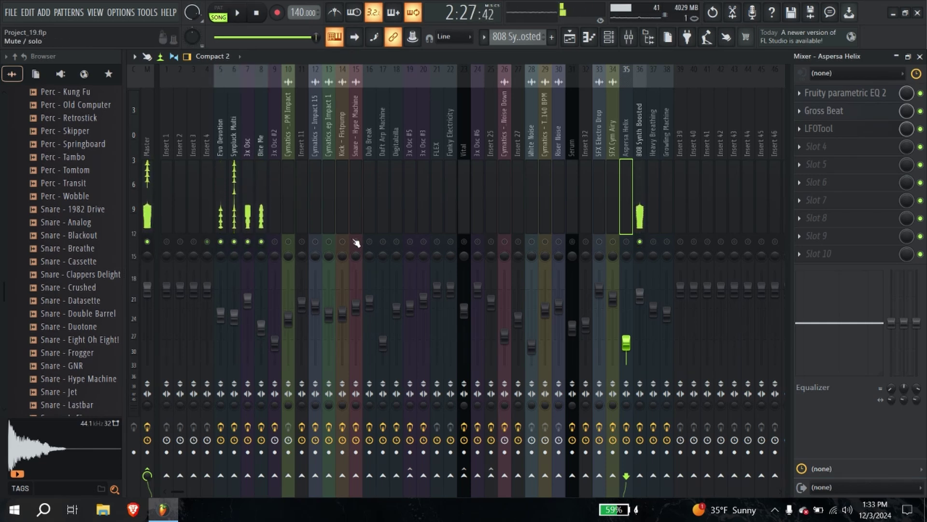
pyautogui.rightClick(636, 299)
pyautogui.click(637, 297)
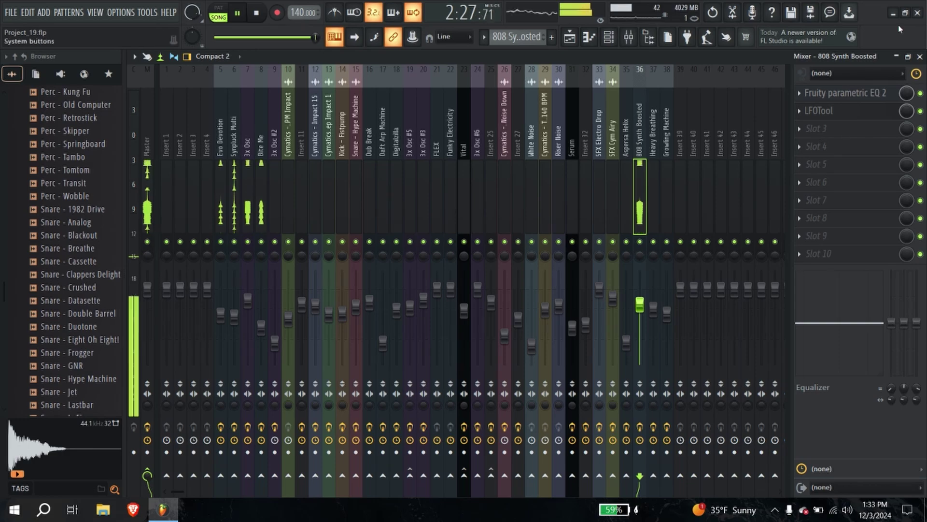
pyautogui.click(921, 56)
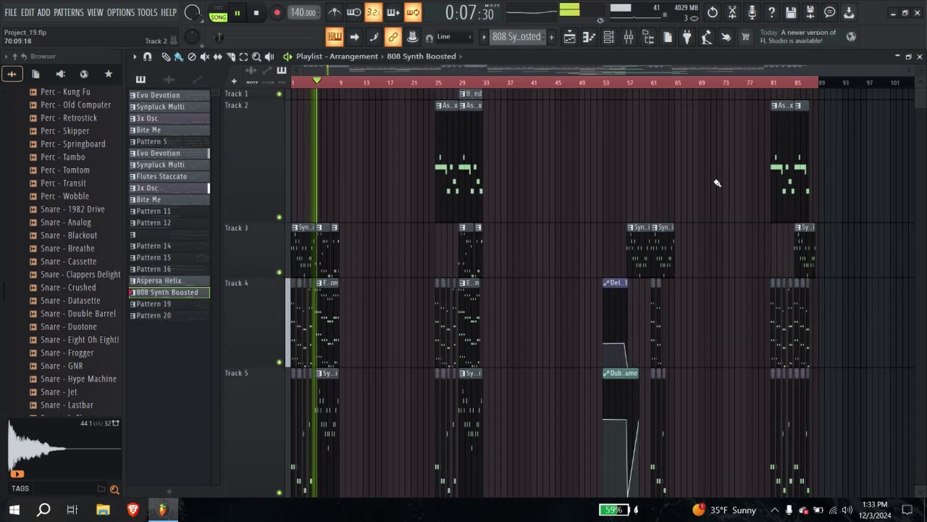
# Step: Try a copy of the Aspersa Helix clip on Track 2 at bar 5
pyautogui.moveTo(779, 167); pyautogui.dragTo(335, 169)
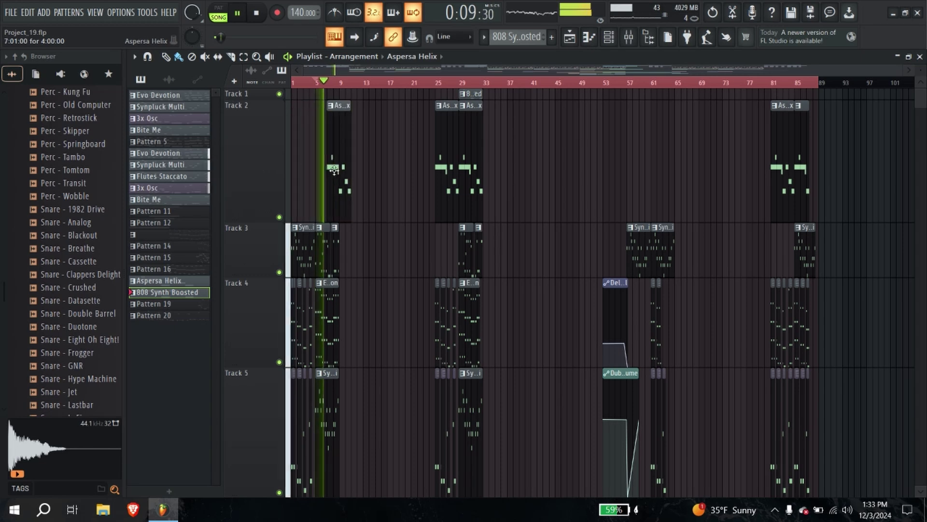
pyautogui.scroll(4, 295, 133)
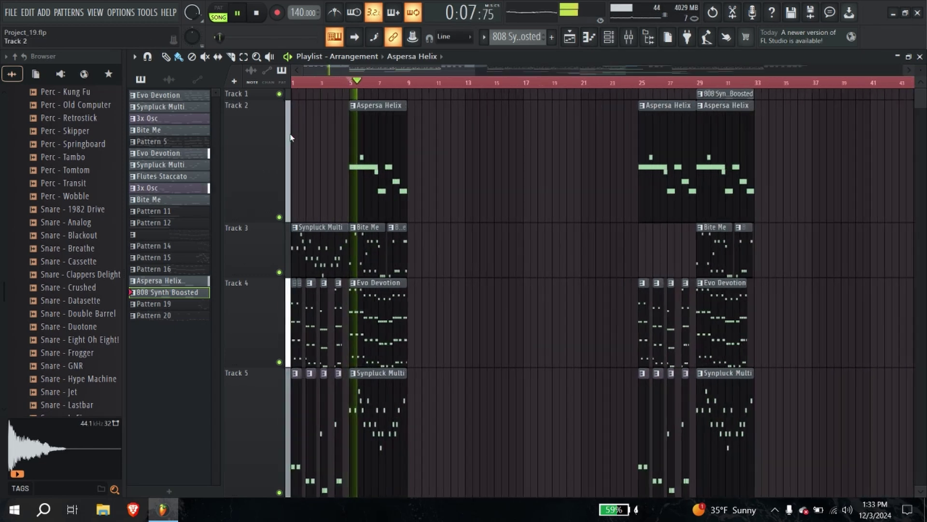
pyautogui.rightClick(416, 145)
# Step: Copy the 808 Synth Boosted clip to Track 1 at bar 5, play from there, and make Track 1 taller
pyautogui.scroll(-1, 646, 139)
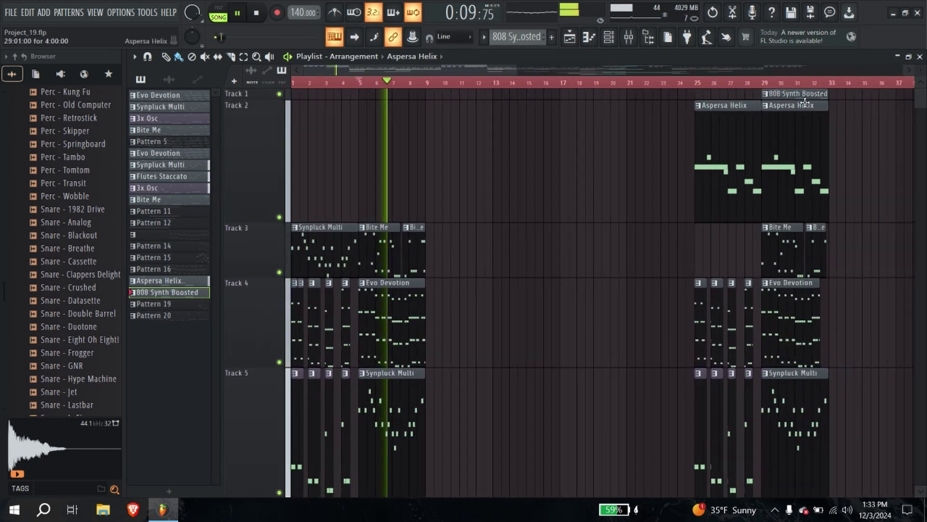
pyautogui.click(370, 85)
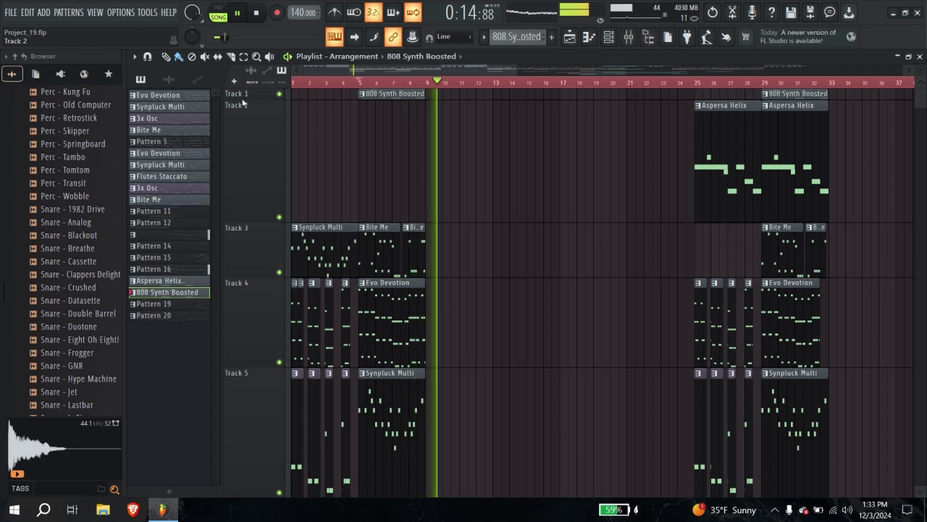
pyautogui.moveTo(245, 98); pyautogui.dragTo(245, 152)
pyautogui.scroll(-1, 433, 189)
pyautogui.scroll(3, 428, 191)
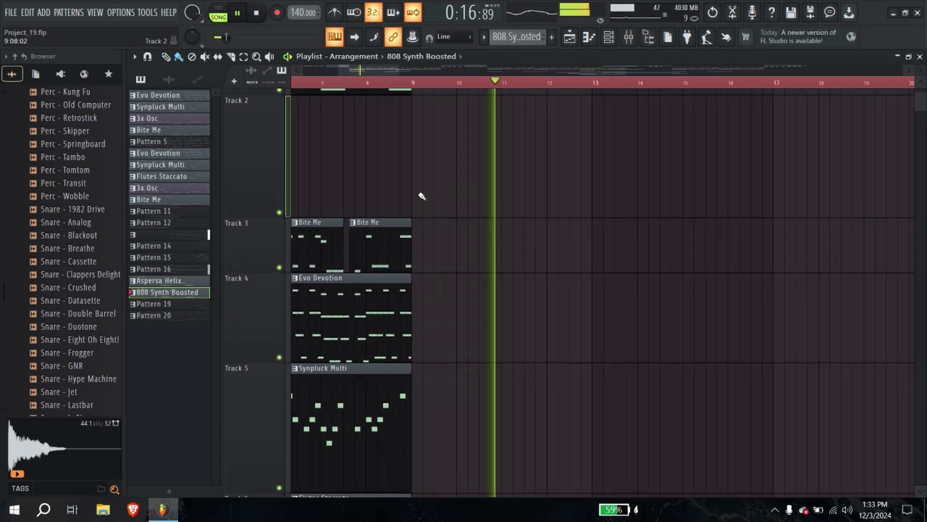
# Step: Trim the end of the 808 Synth Boosted clip at bar 5 to a length of 3:08:00 while playing from bar 8
pyautogui.click(344, 86)
pyautogui.scroll(4, 369, 116)
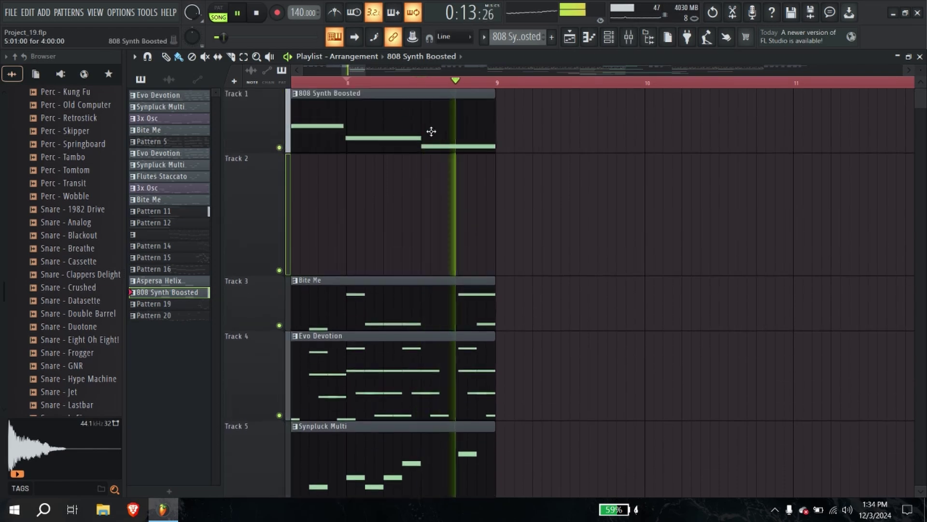
pyautogui.moveTo(496, 119); pyautogui.dragTo(419, 128)
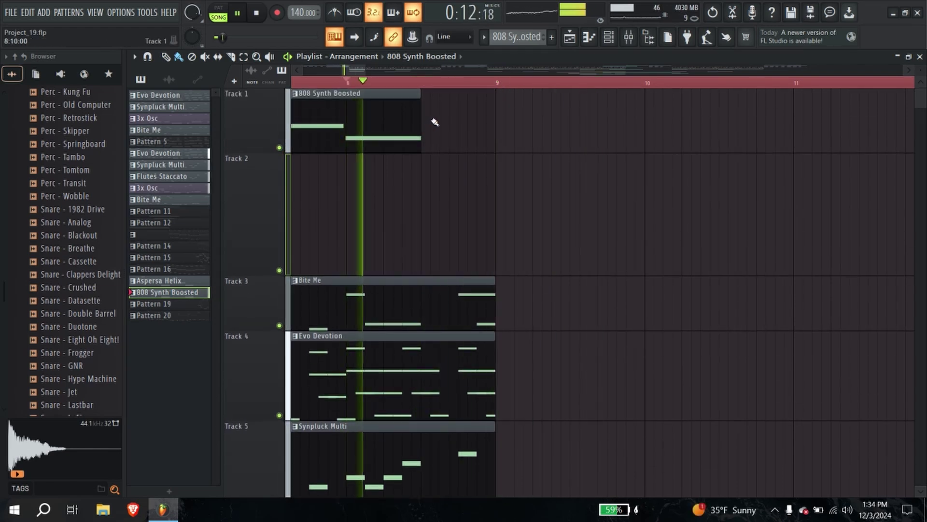
pyautogui.press('space')
# Step: Solo Track 3, try cutting the last notes off its second Bite Me clip before bar 9, and unsolo the track
pyautogui.scroll(-1, 422, 130)
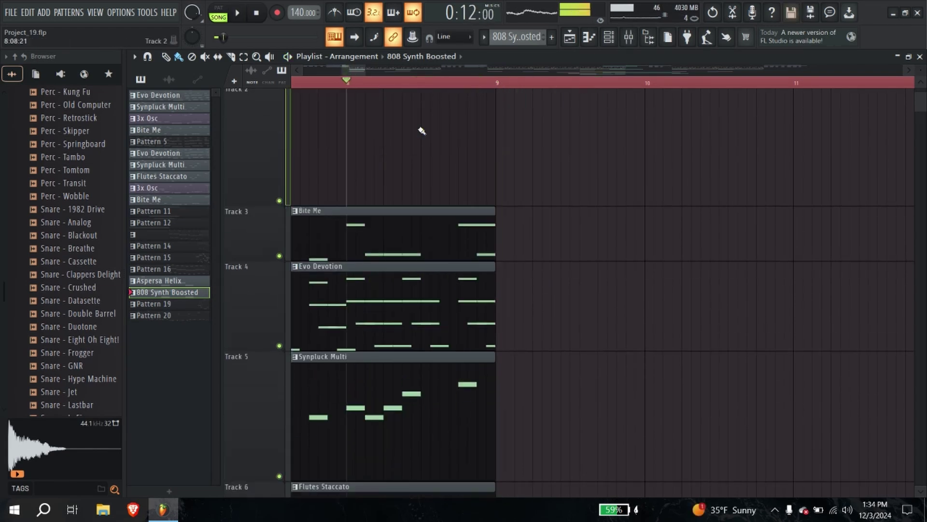
pyautogui.rightClick(279, 256)
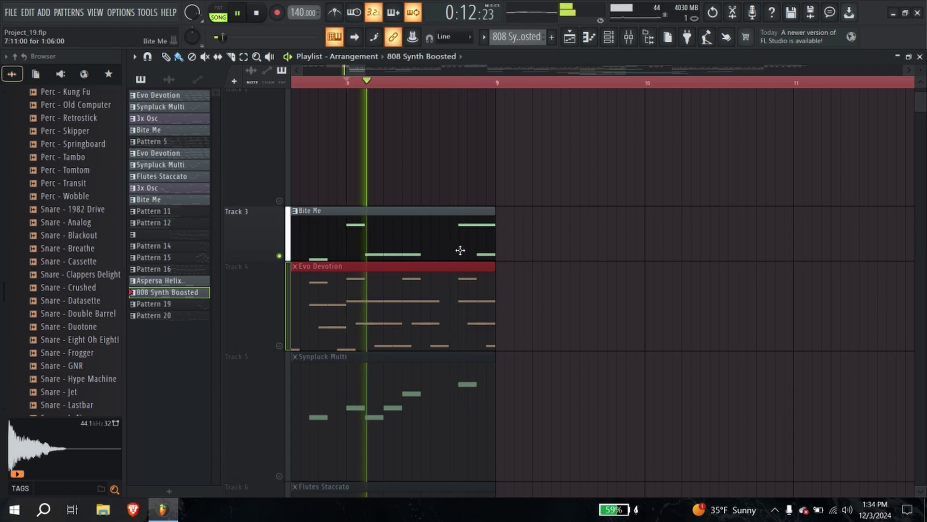
pyautogui.moveTo(495, 239); pyautogui.dragTo(457, 240)
pyautogui.rightClick(279, 255)
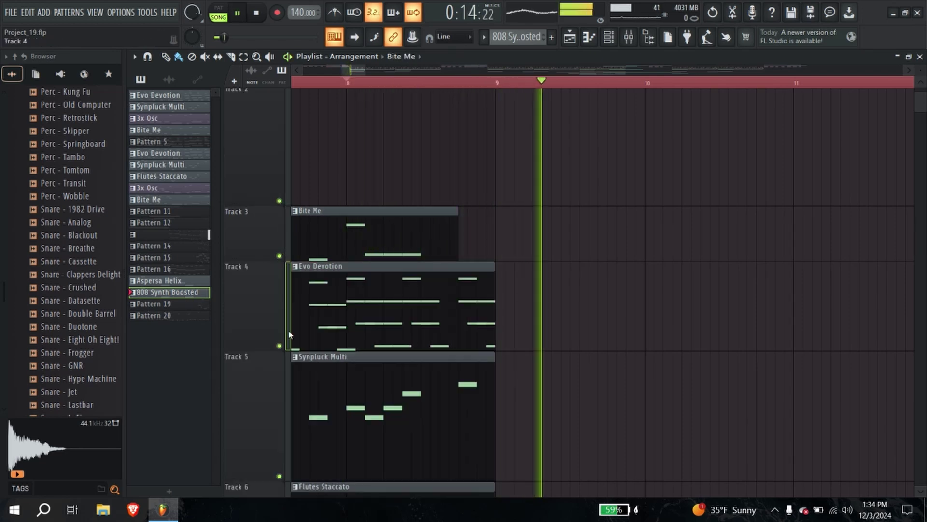
# Step: Solo Tracks 4 through 8 one after another to listen to each layer's ending around bar 9, and restore all tracks
pyautogui.rightClick(279, 345)
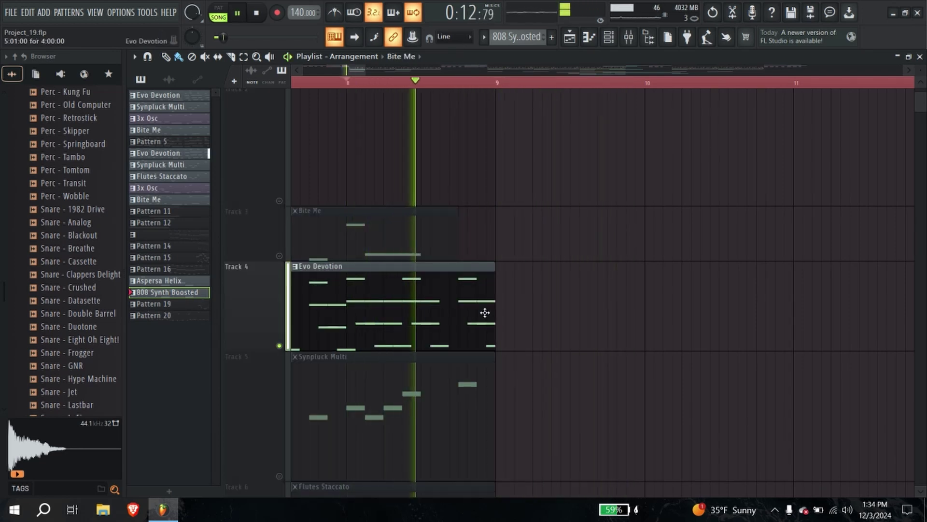
pyautogui.rightClick(279, 346)
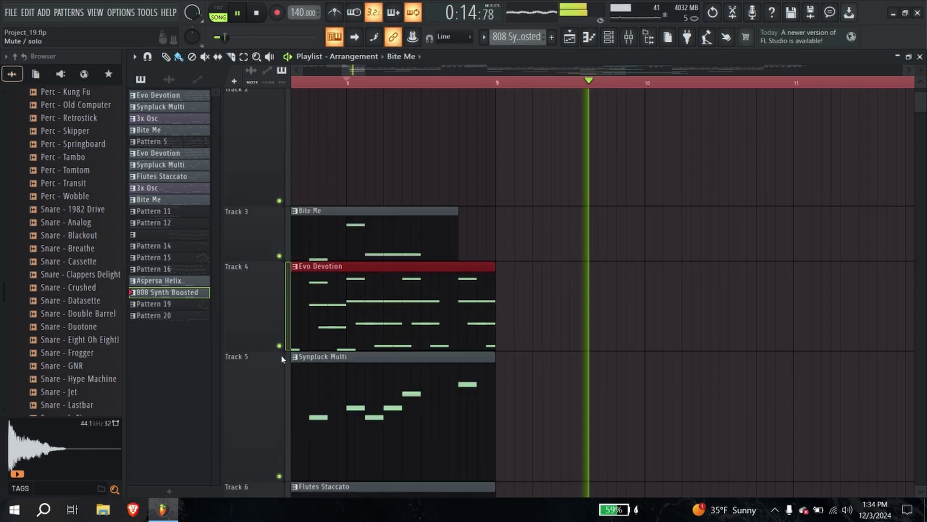
pyautogui.rightClick(279, 475)
pyautogui.scroll(-3, 292, 441)
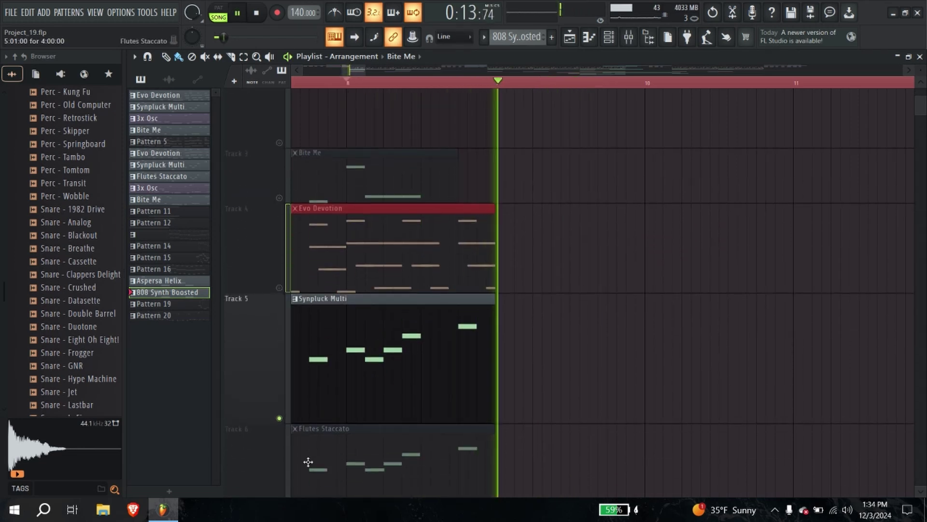
pyautogui.rightClick(279, 403)
pyautogui.press('space')
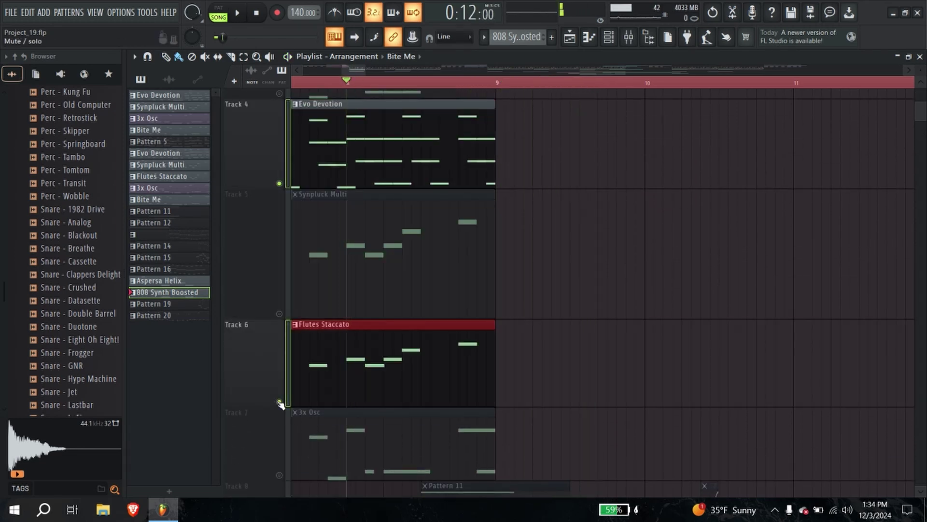
pyautogui.press('space')
pyautogui.rightClick(279, 475)
pyautogui.scroll(-1, 279, 475)
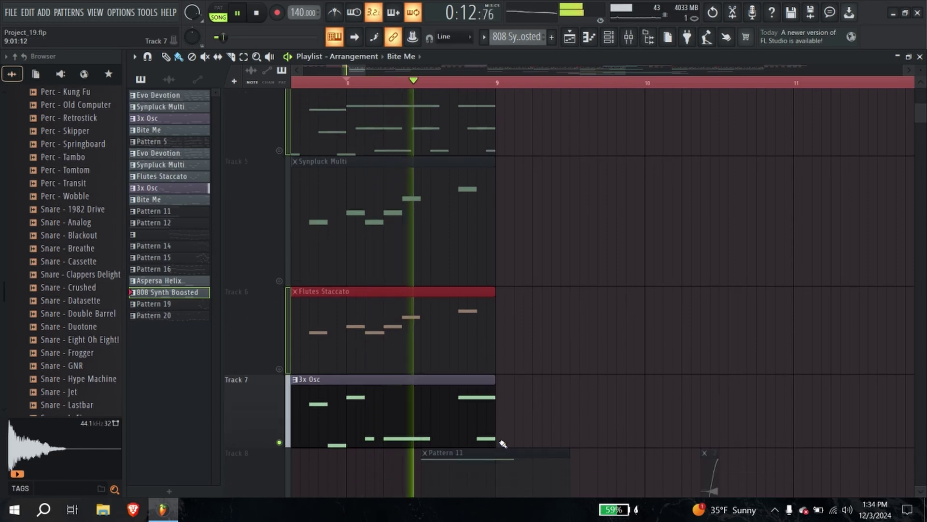
pyautogui.scroll(-2, 289, 445)
pyautogui.rightClick(279, 459)
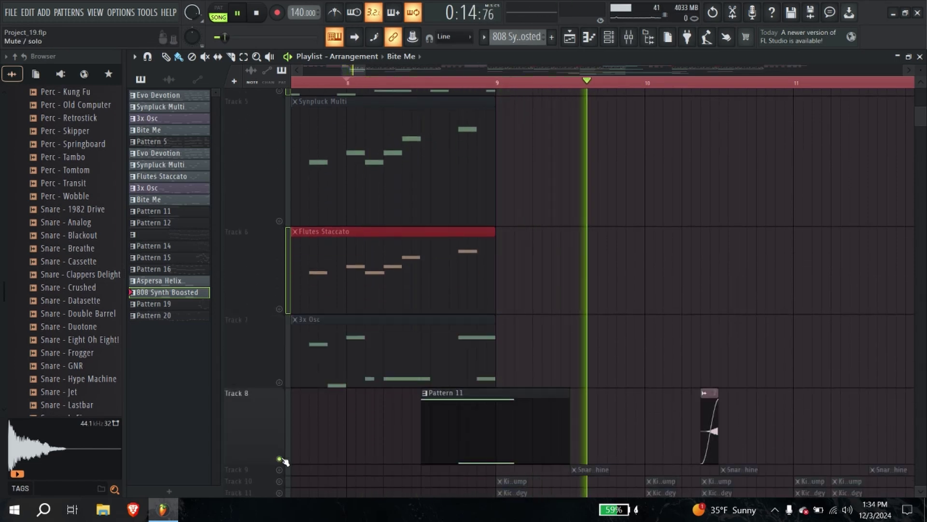
pyautogui.rightClick(280, 459)
# Step: Check the last notes of Bite Me in the piano roll, restore its clip's length to 1:06:00, and replay from bar 8
pyautogui.scroll(7, 331, 440)
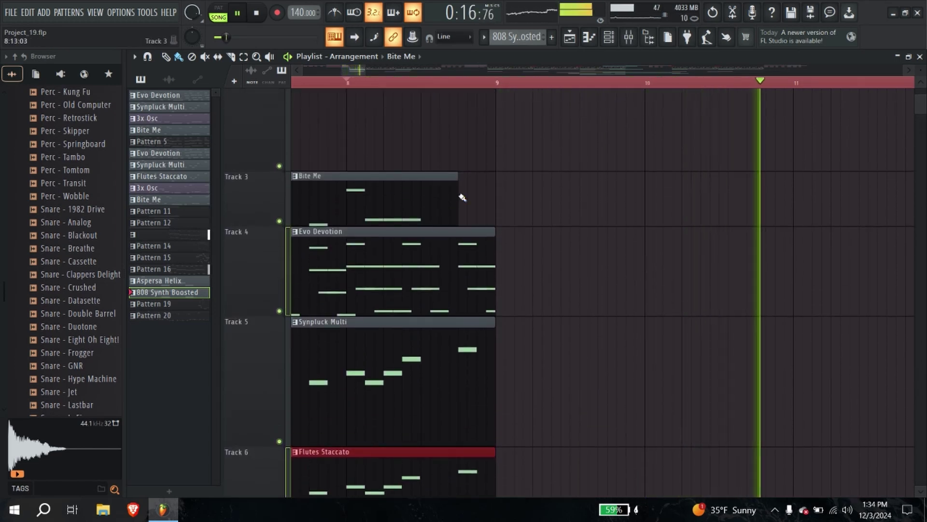
pyautogui.doubleClick(450, 198)
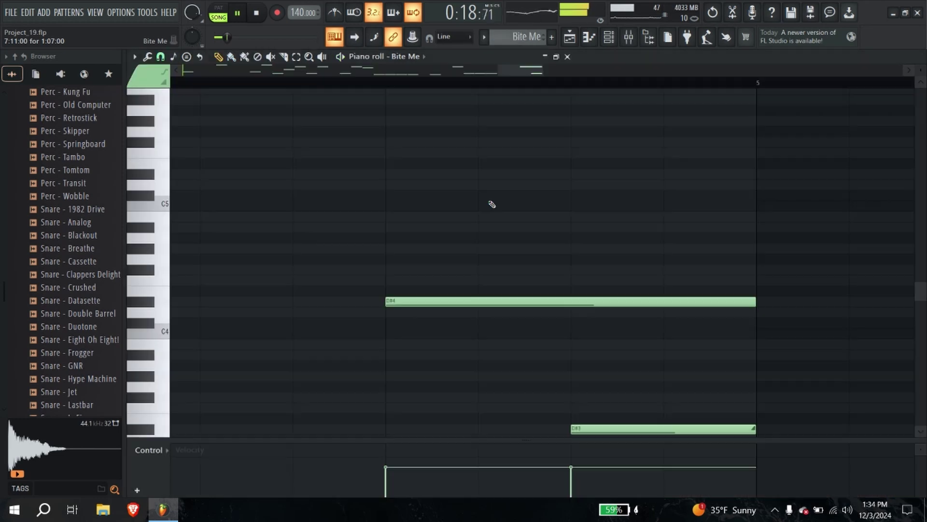
pyautogui.press('space')
pyautogui.click(921, 57)
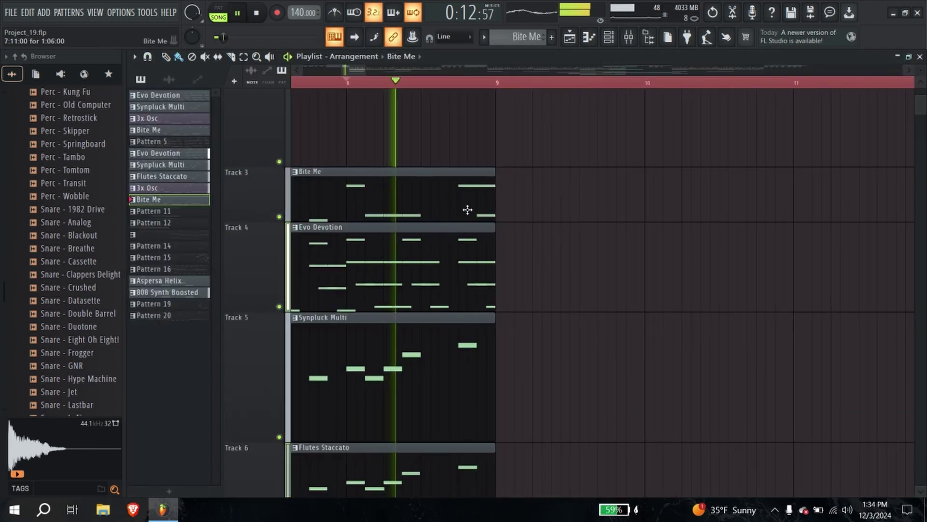
pyautogui.scroll(1, 467, 209)
pyautogui.scroll(-4, 466, 212)
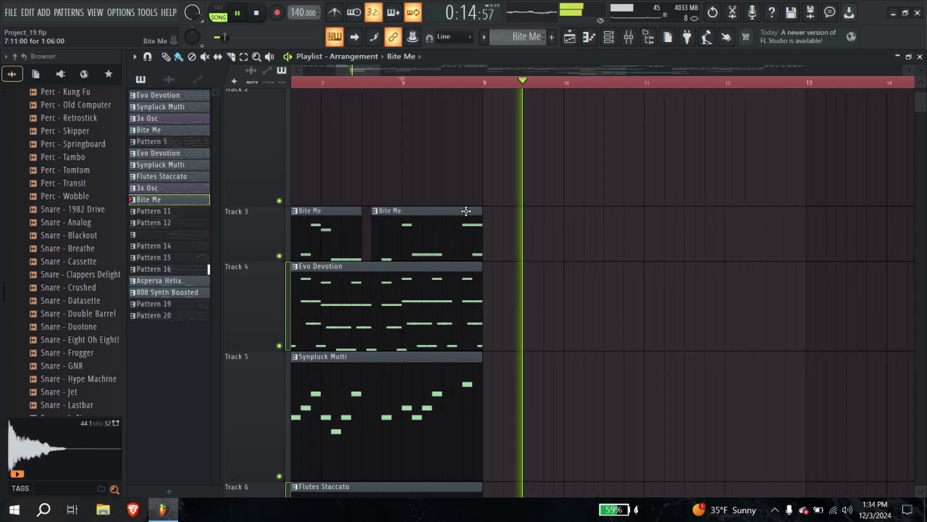
pyautogui.press('space')
pyautogui.scroll(1, 445, 138)
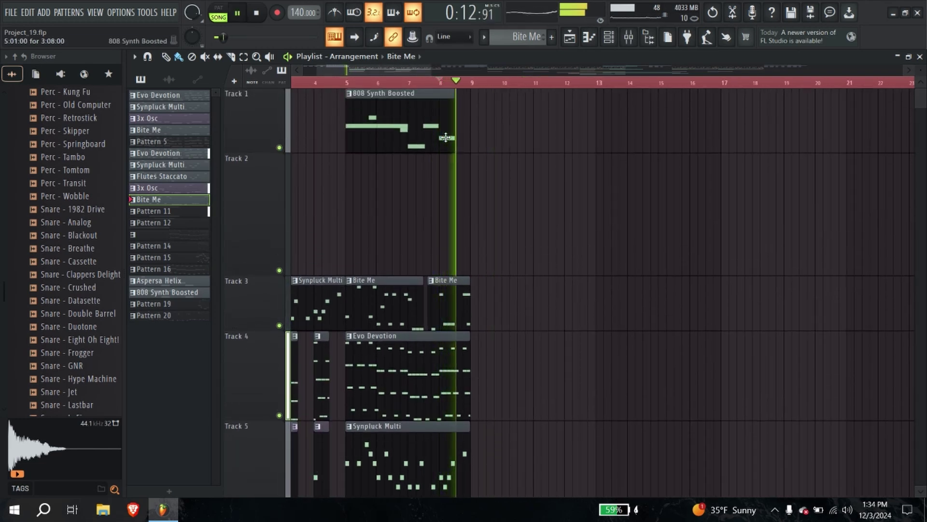
# Step: Extend the end of the 808 Synth Boosted clip at bar 5 to bar 9, and start playback around bar 31
pyautogui.moveTo(454, 109); pyautogui.dragTo(474, 110)
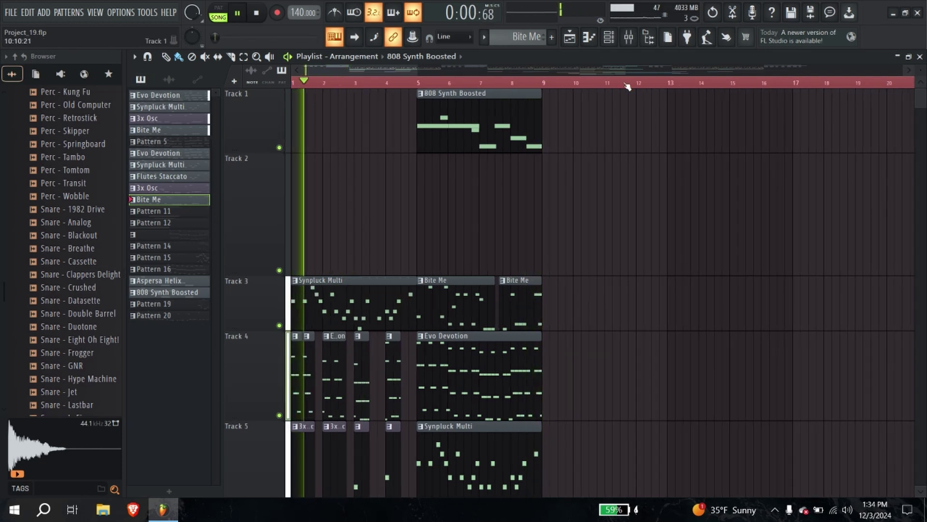
pyautogui.scroll(-4, 625, 197)
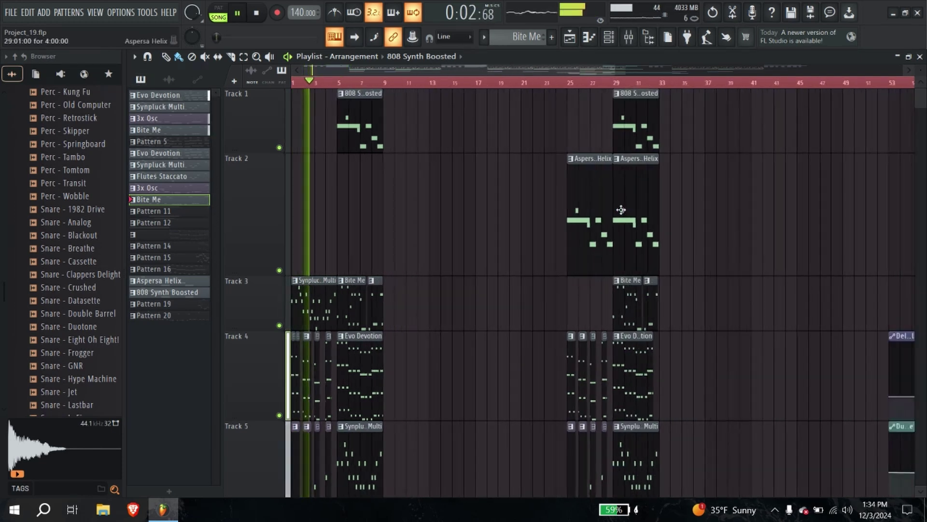
pyautogui.click(634, 85)
pyautogui.scroll(4, 692, 167)
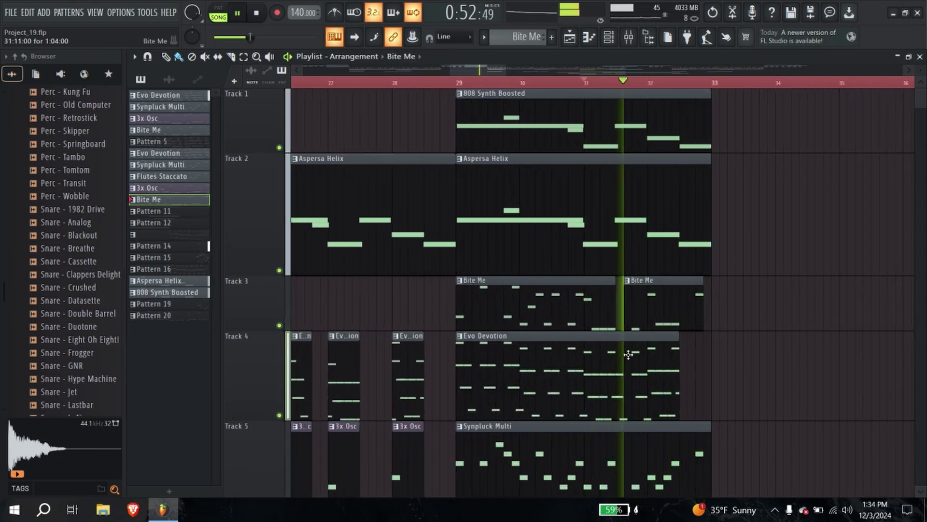
# Step: Solo Track 3 to hear its ending before bar 33, unsolo it, and trim its second Bite Me clip to a length of 0:14:00
pyautogui.rightClick(279, 325)
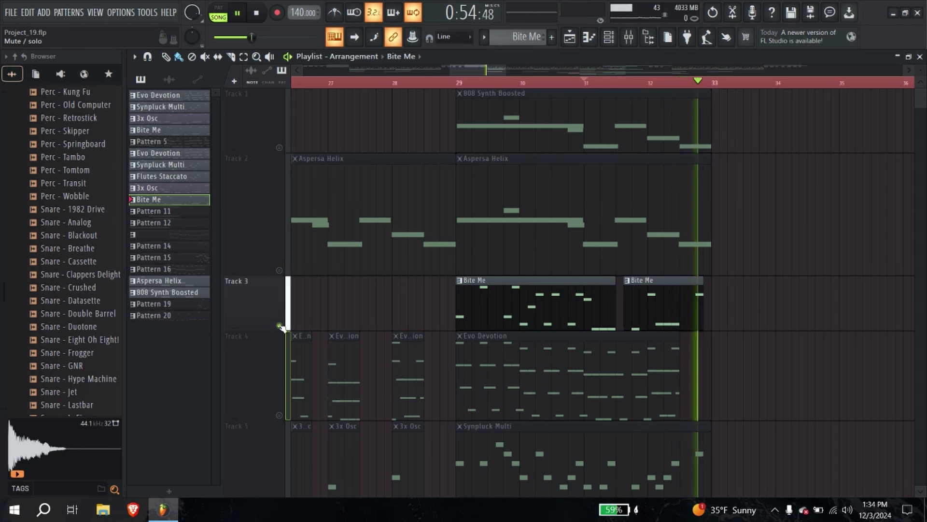
pyautogui.rightClick(279, 325)
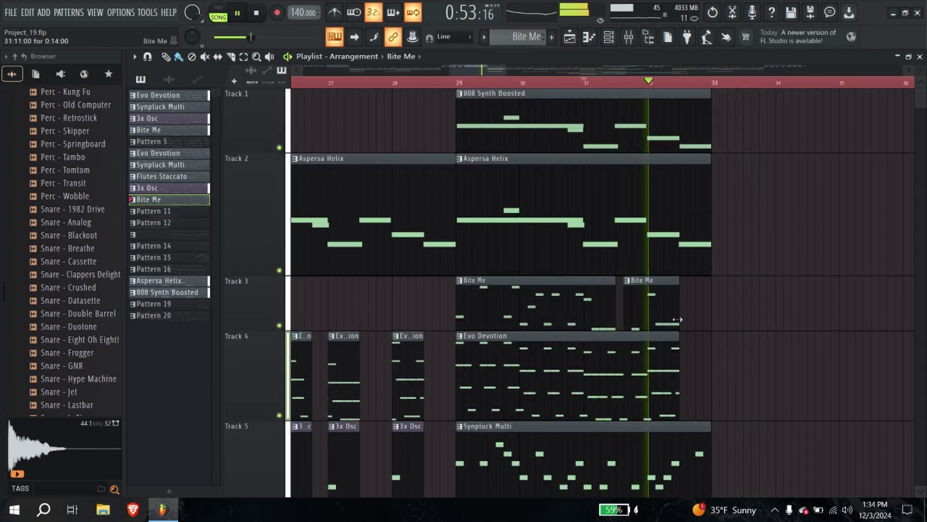
pyautogui.moveTo(739, 292); pyautogui.dragTo(701, 107)
# Step: Trim the 808 Synth Boosted and Aspersa Helix clips at bar 29 together to a length of 3:08:00, removing any stray clips
pyautogui.click(715, 116)
pyautogui.hotkey('ctrl', 'z')
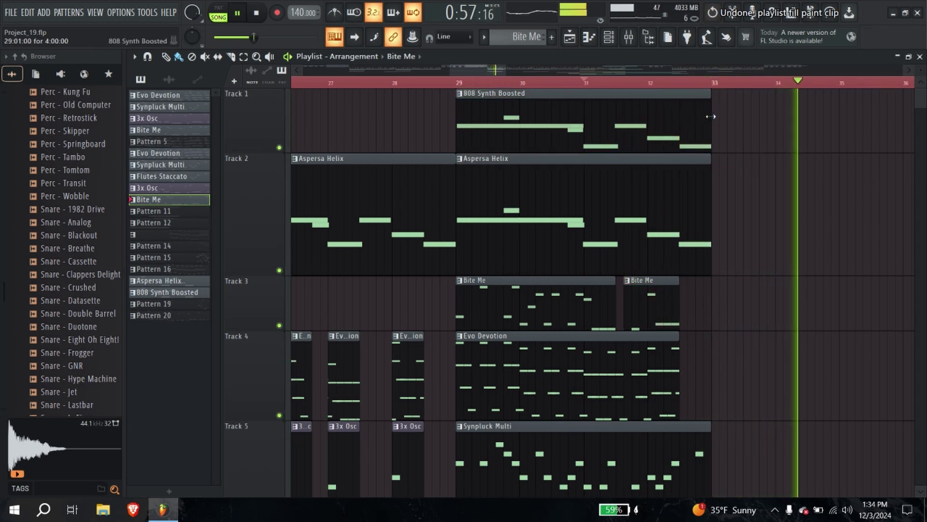
pyautogui.moveTo(710, 142); pyautogui.dragTo(680, 145)
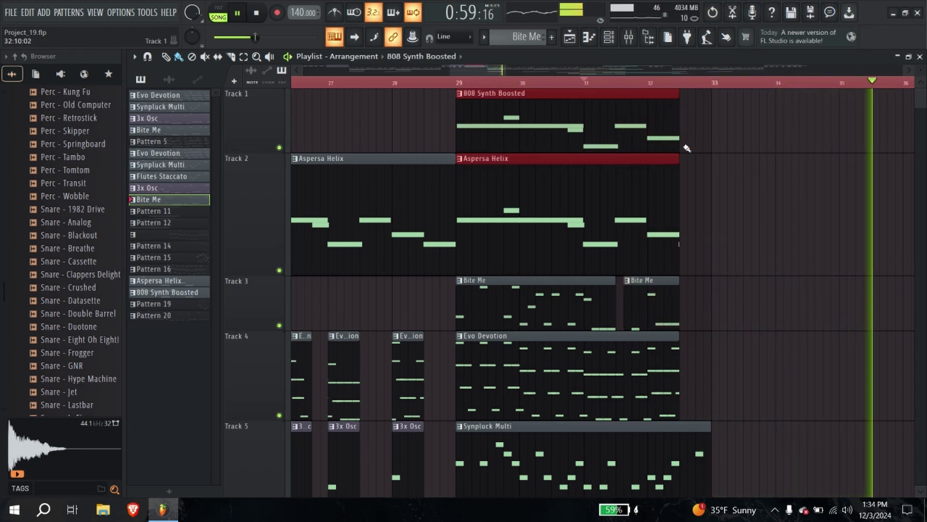
pyautogui.scroll(1, 685, 225)
pyautogui.scroll(2, 684, 225)
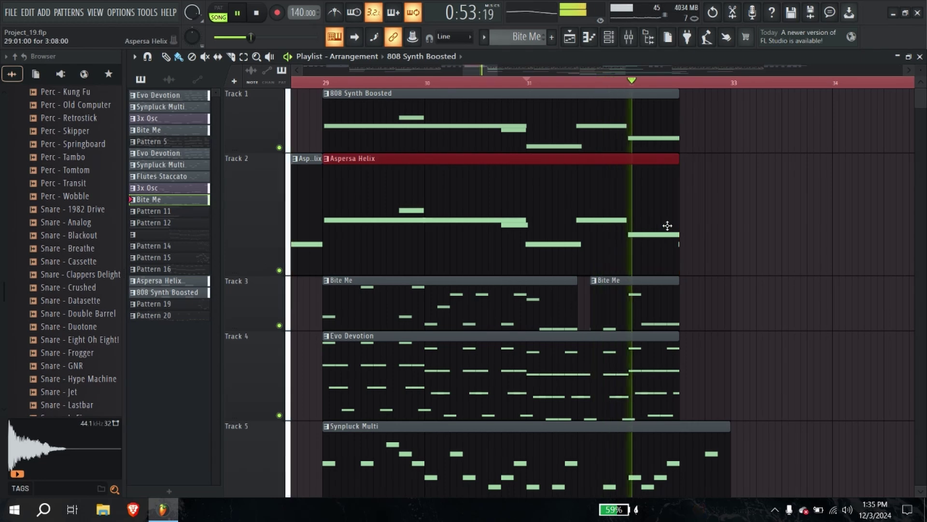
pyautogui.click(667, 224)
pyautogui.click(729, 221)
pyautogui.rightClick(729, 221)
# Step: Look through the lower tracks after bar 33 and replay the transition from bar 33 to check how the drums and impacts enter
pyautogui.scroll(-5, 715, 227)
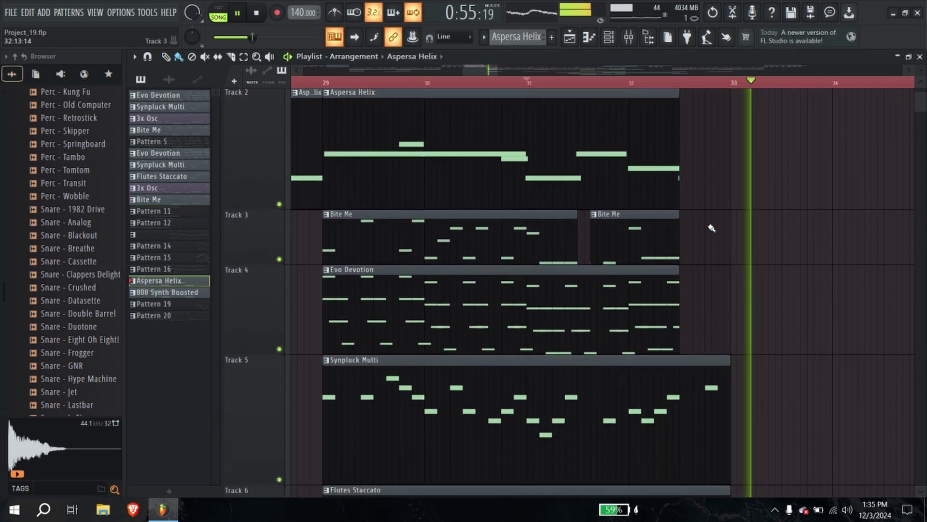
pyautogui.scroll(-6, 704, 234)
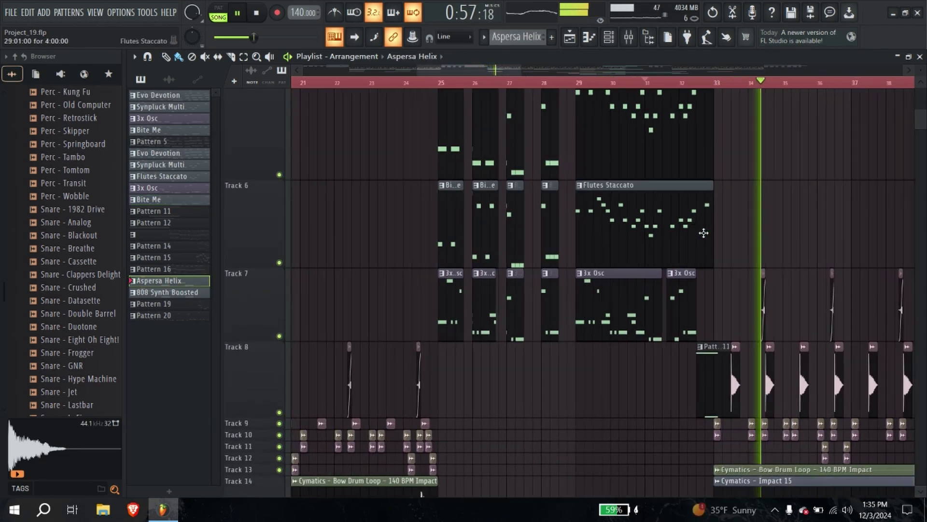
pyautogui.moveTo(520, 262); pyautogui.dragTo(435, 255)
pyautogui.scroll(-1, 471, 246)
pyautogui.scroll(-4, 471, 246)
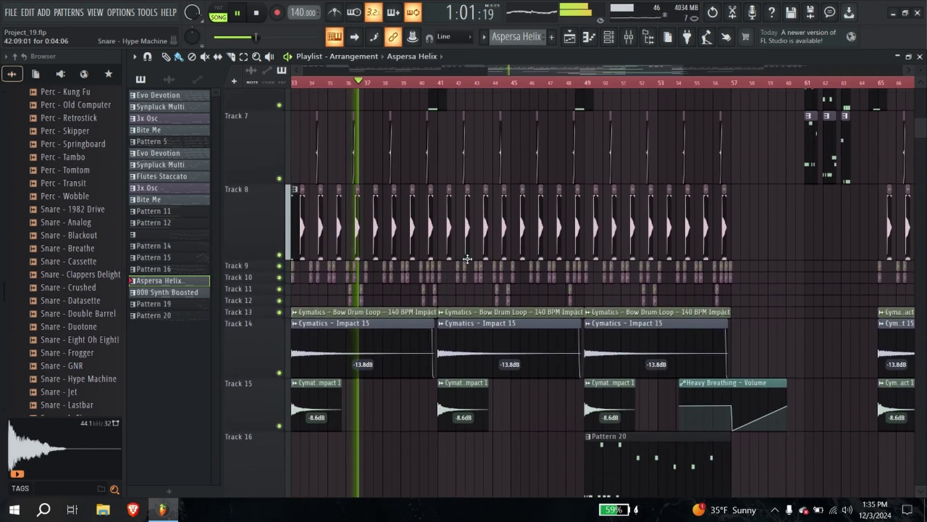
pyautogui.scroll(-10, 471, 263)
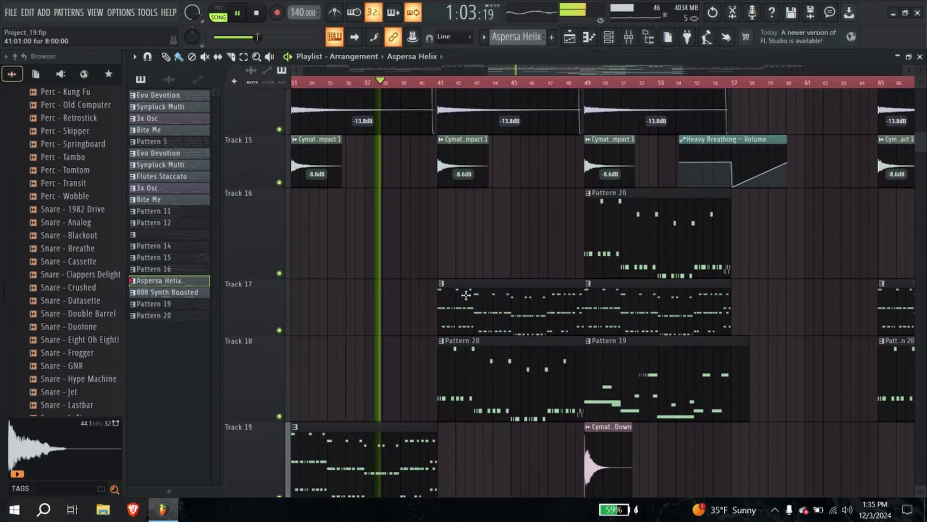
pyautogui.scroll(-4, 463, 298)
pyautogui.scroll(3, 451, 306)
pyautogui.click(398, 84)
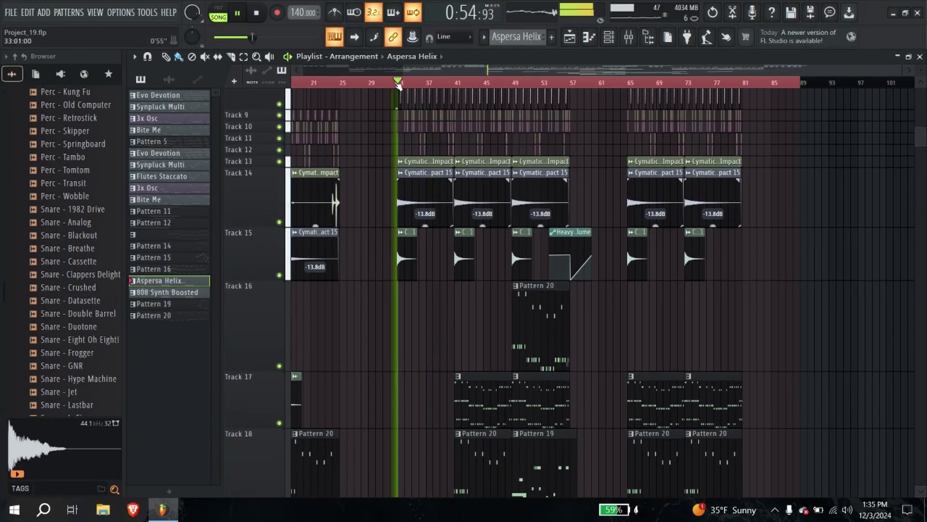
pyautogui.scroll(2, 384, 123)
pyautogui.scroll(3, 384, 124)
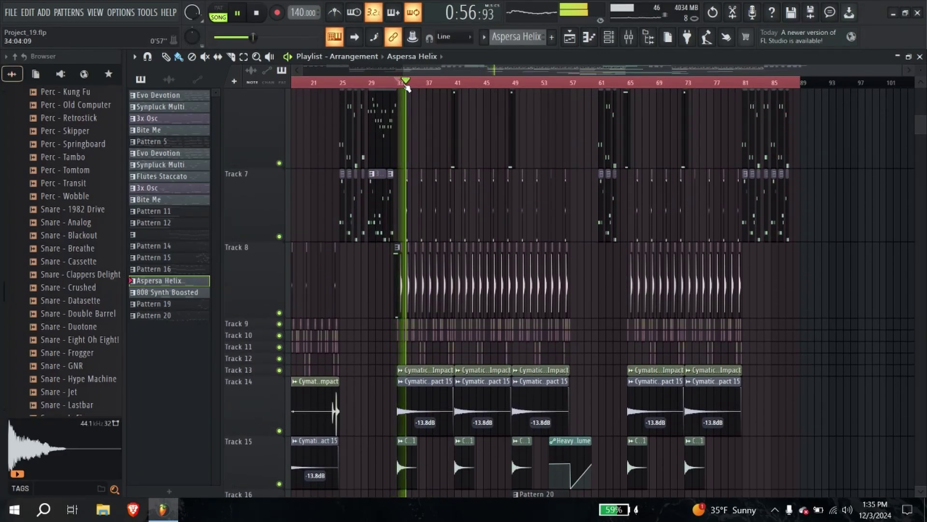
pyautogui.click(400, 83)
pyautogui.scroll(8, 401, 193)
pyautogui.press('space')
pyautogui.press('space')
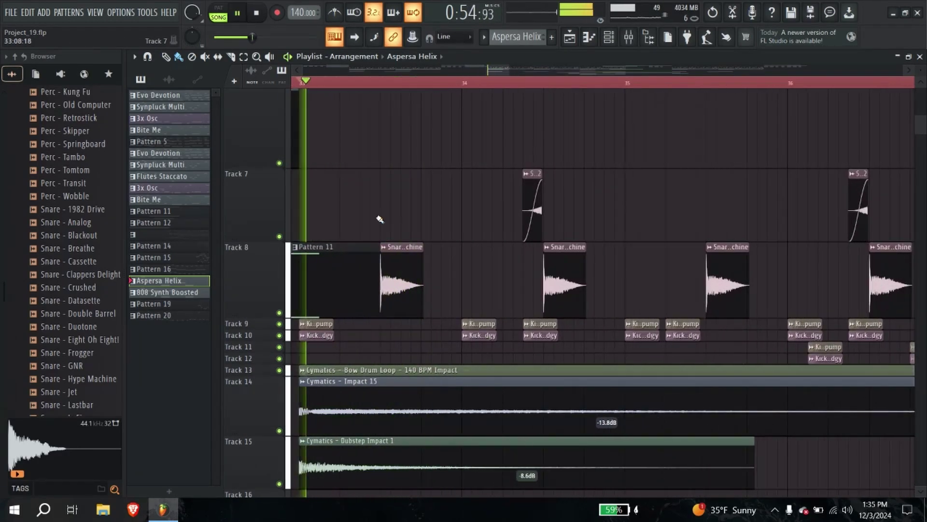
pyautogui.moveTo(456, 161); pyautogui.dragTo(684, 125)
pyautogui.press('space')
pyautogui.press('space')
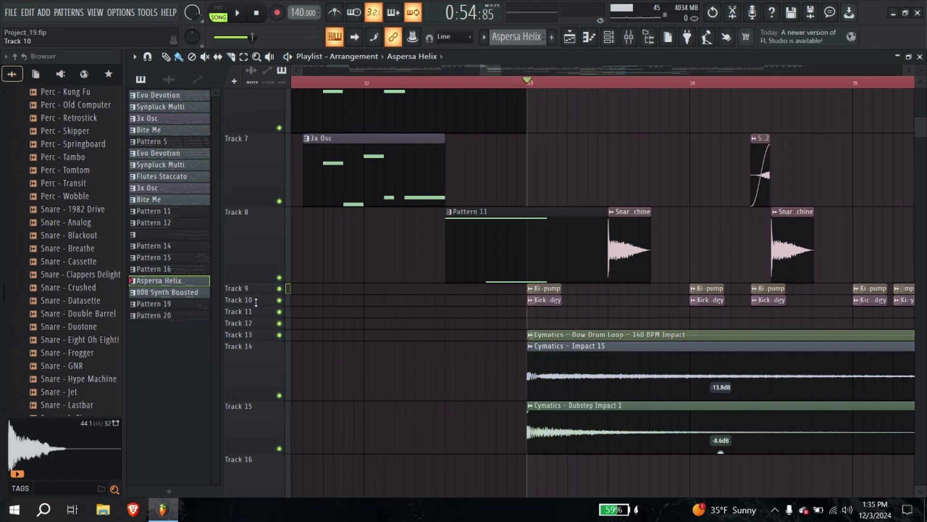
# Step: Select Tracks 9 through 15, resize them to one equal height, and clear the selection
pyautogui.click(259, 408)
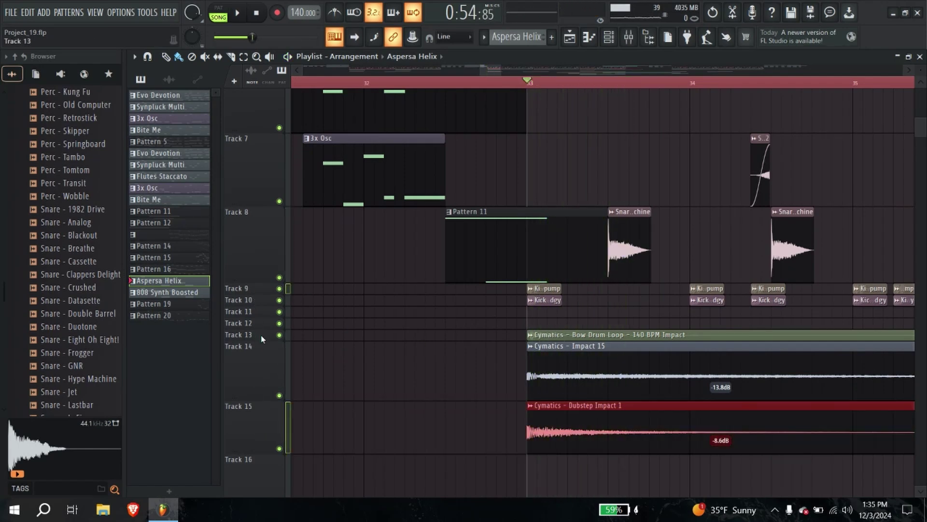
pyautogui.moveTo(259, 291); pyautogui.dragTo(262, 419)
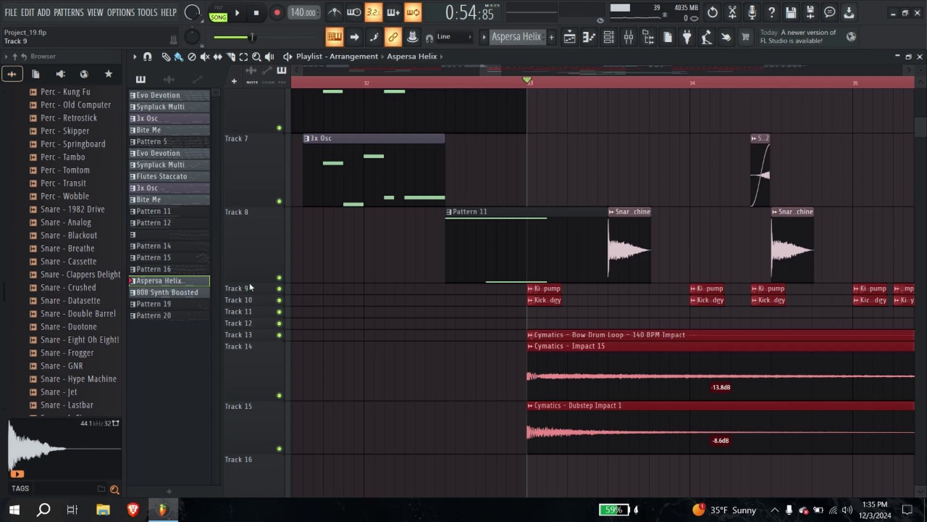
pyautogui.moveTo(252, 292); pyautogui.dragTo(258, 413)
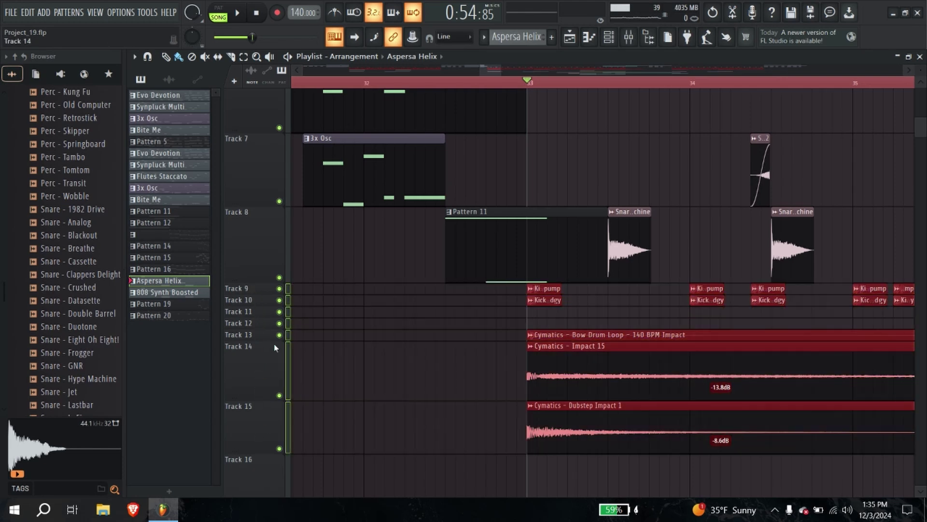
pyautogui.moveTo(264, 340); pyautogui.dragTo(275, 423)
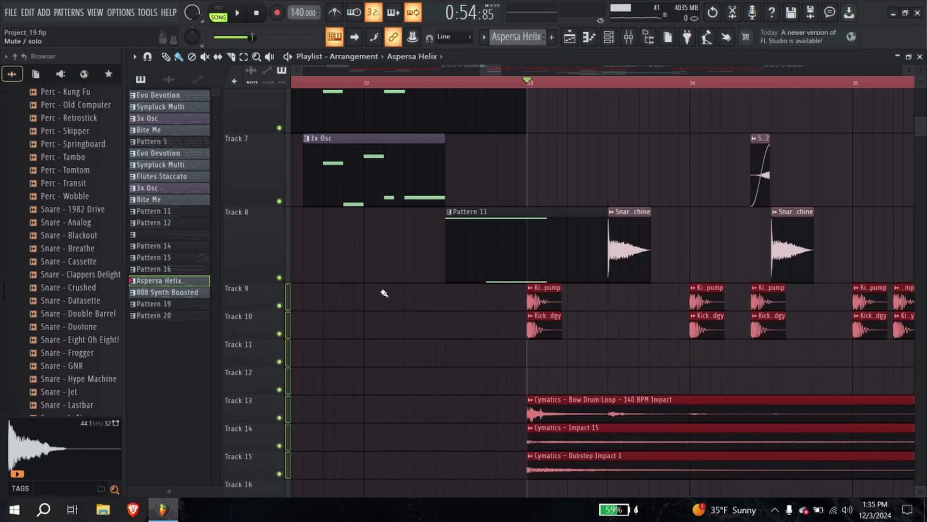
pyautogui.hotkey('ctrl', 'd')
# Step: Move the Bow Drum Loop, Impact 15 and Dubstep Impact 1 clips from bar 33 to the start of the first snare
pyautogui.press('space')
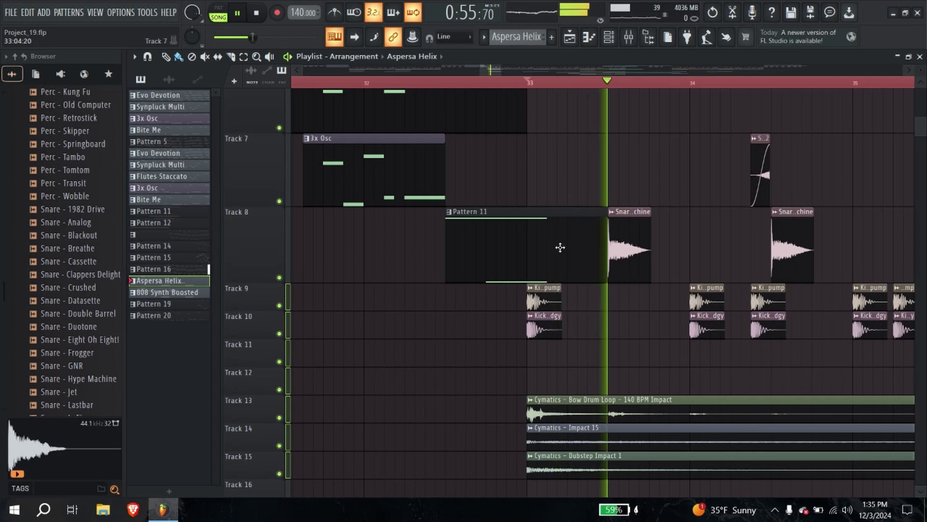
pyautogui.press('space')
pyautogui.scroll(-2, 483, 370)
pyautogui.keyDown('ctrl'); pyautogui.moveTo(483, 370); pyautogui.dragTo(628, 439); pyautogui.keyUp('ctrl')
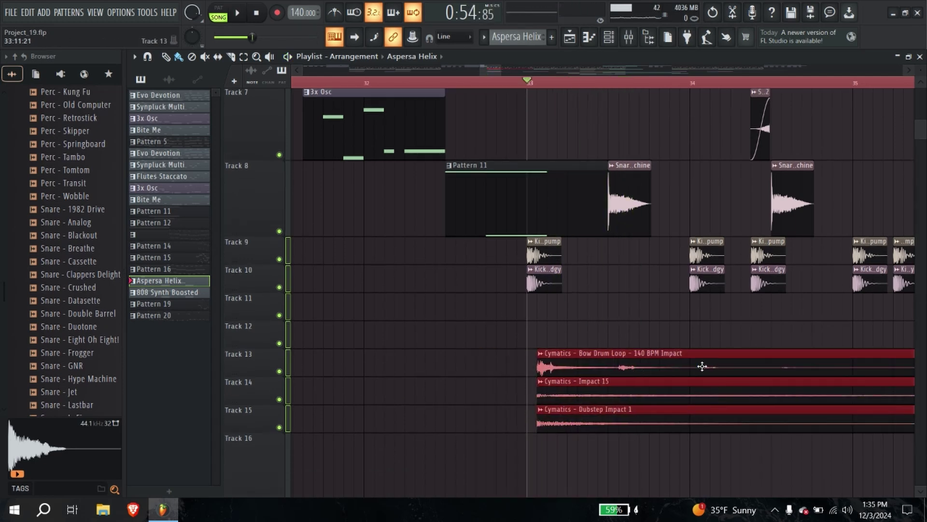
pyautogui.moveTo(702, 367)
pyautogui.mouseDown()
pyautogui.moveTo(694, 369)
pyautogui.moveTo(709, 363)
pyautogui.mouseUp()
# Step: Delete the first kick clips on Tracks 9 and 10 at bar 33, and replay the transition
pyautogui.rightClick(548, 281)
pyautogui.rightClick(551, 257)
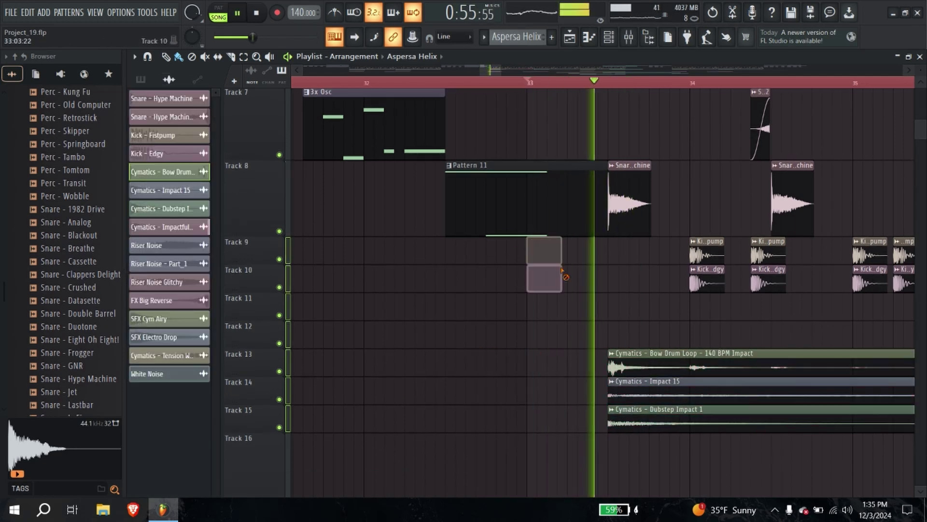
pyautogui.press('space')
pyautogui.press('space')
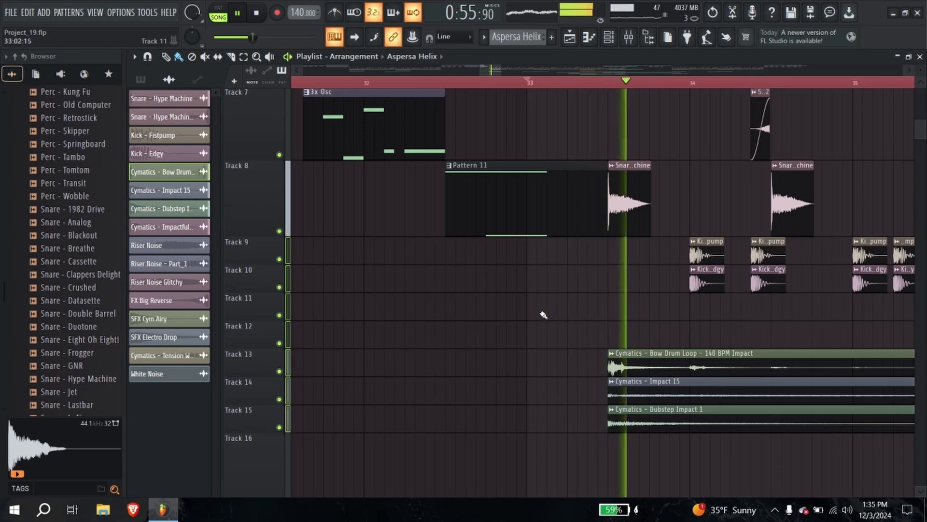
# Step: Move the Impactful White Noise Down clip on Track 21 from bar 33 to the start of the first snare, and play it back
pyautogui.scroll(-3, 536, 324)
pyautogui.scroll(-4, 531, 339)
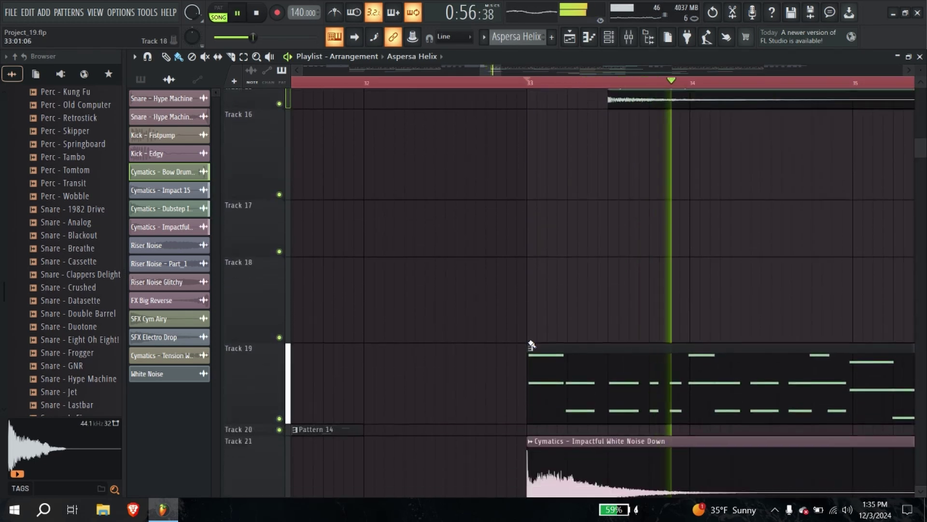
pyautogui.press('space')
pyautogui.scroll(-1, 546, 367)
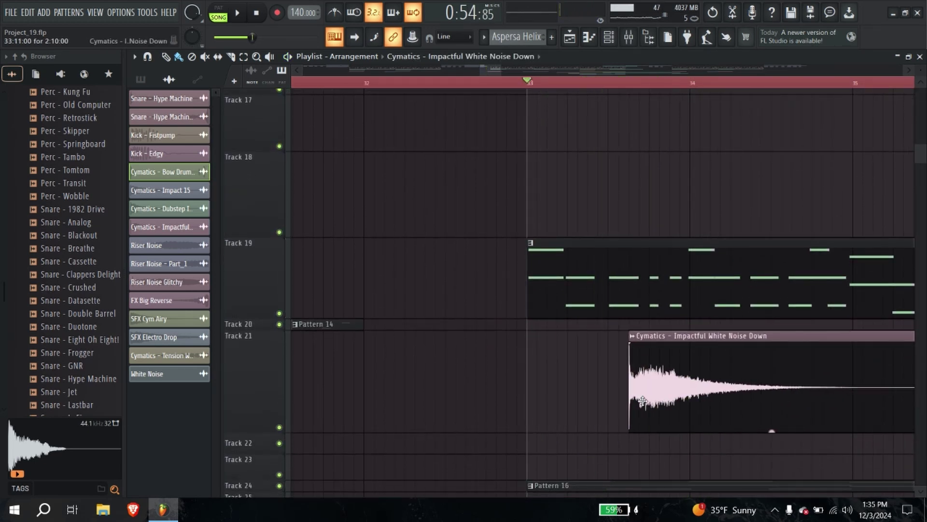
pyautogui.click(621, 391)
pyautogui.press('space')
pyautogui.keyDown('ctrl'); pyautogui.scroll(-5, 603, 387); pyautogui.keyUp('ctrl')
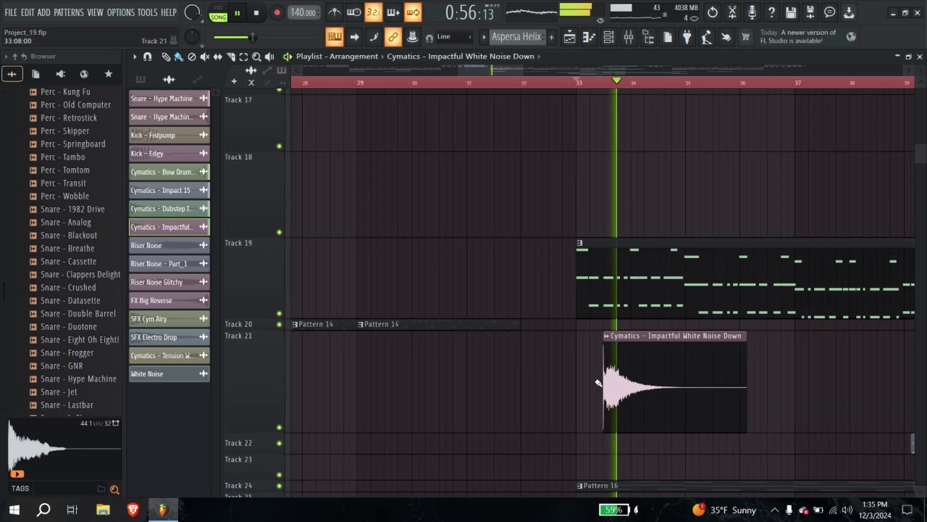
# Step: Enlarge Track 24, and solo Tracks 24 and 19 in turn to hear their parts from bar 33
pyautogui.scroll(-2, 560, 343)
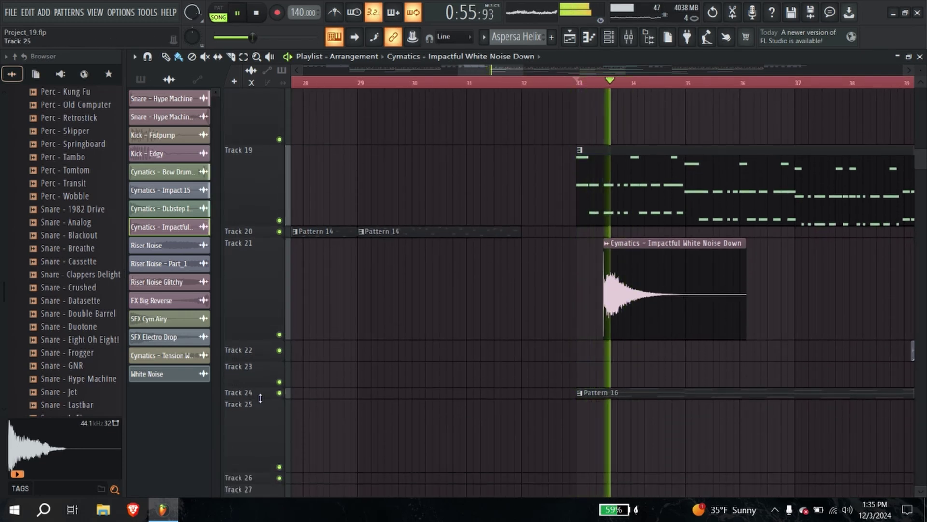
pyautogui.moveTo(260, 398); pyautogui.dragTo(275, 443)
pyautogui.press('space')
pyautogui.rightClick(279, 438)
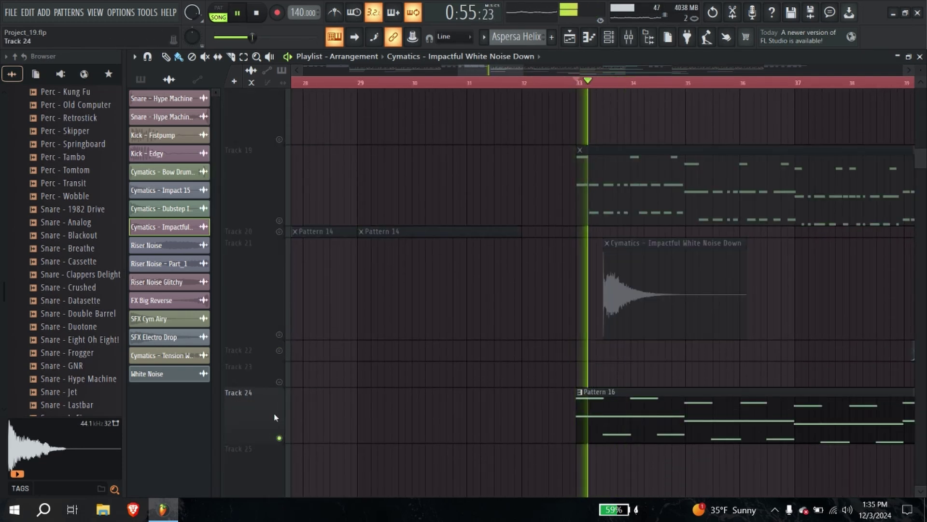
pyautogui.rightClick(279, 221)
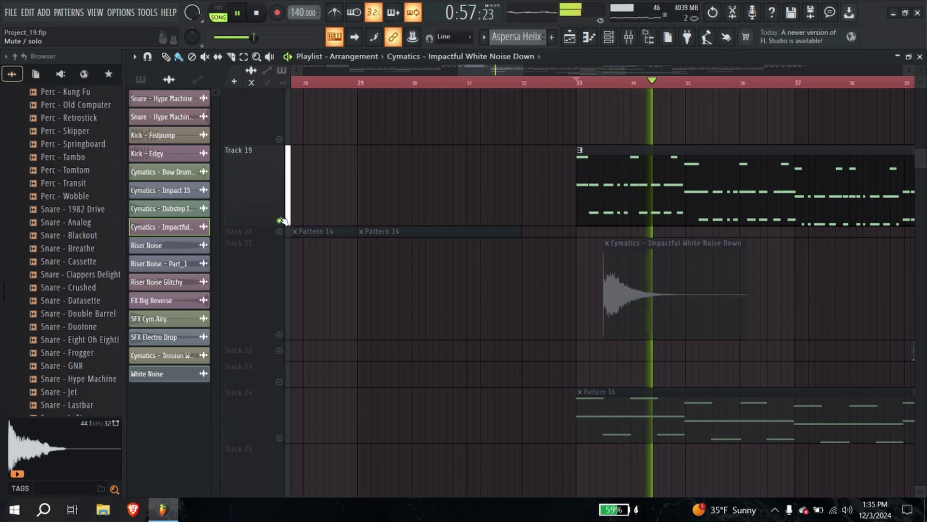
# Step: Trim the start of the Track 19 clip at bar 33 to 33:09:00, and unsolo the track
pyautogui.moveTo(576, 196); pyautogui.dragTo(607, 203)
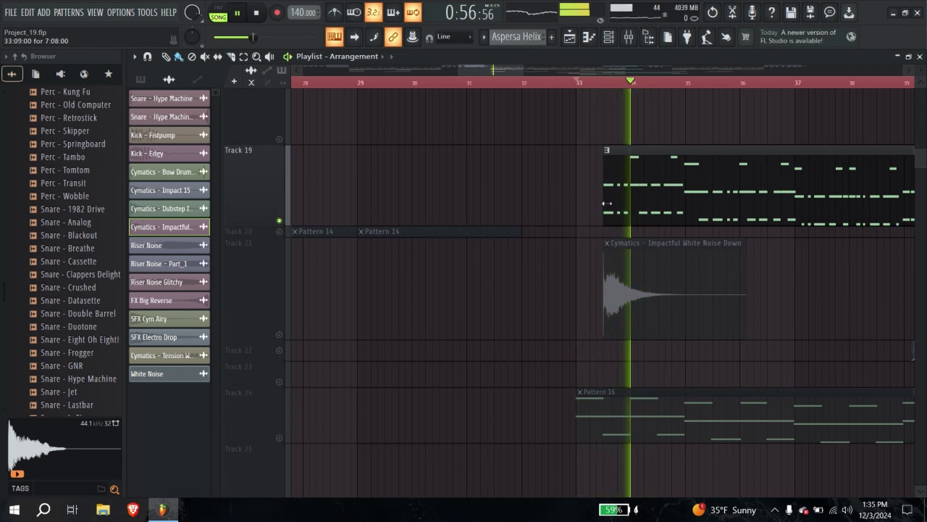
pyautogui.rightClick(280, 220)
pyautogui.rightClick(279, 220)
pyautogui.press('space')
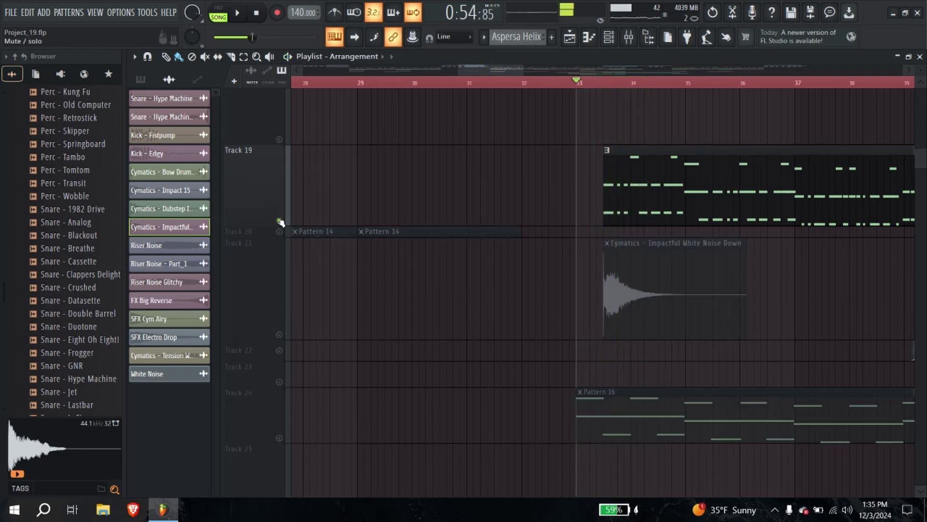
pyautogui.rightClick(279, 220)
# Step: Replay the transition into the drop from just before bar 33 with all tracks audible
pyautogui.press('space')
pyautogui.scroll(-2, 465, 279)
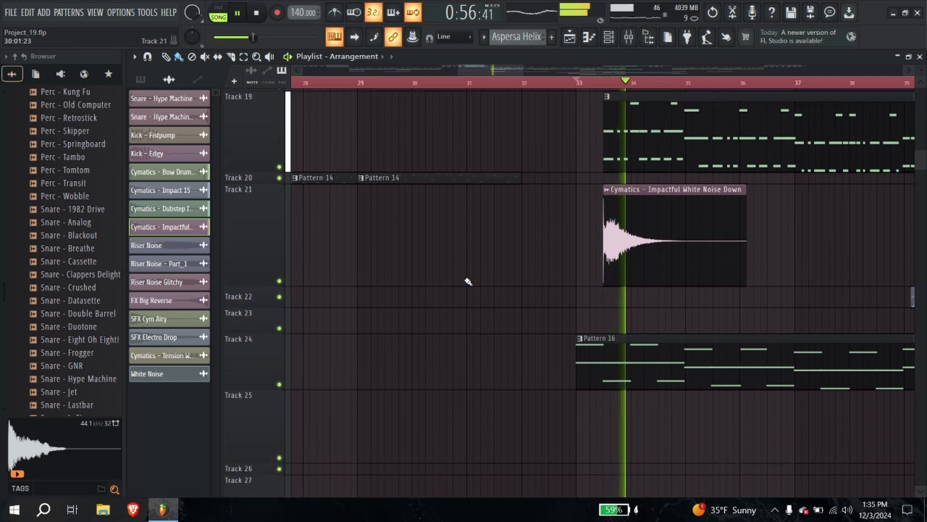
pyautogui.scroll(6, 714, 389)
pyautogui.scroll(8, 586, 362)
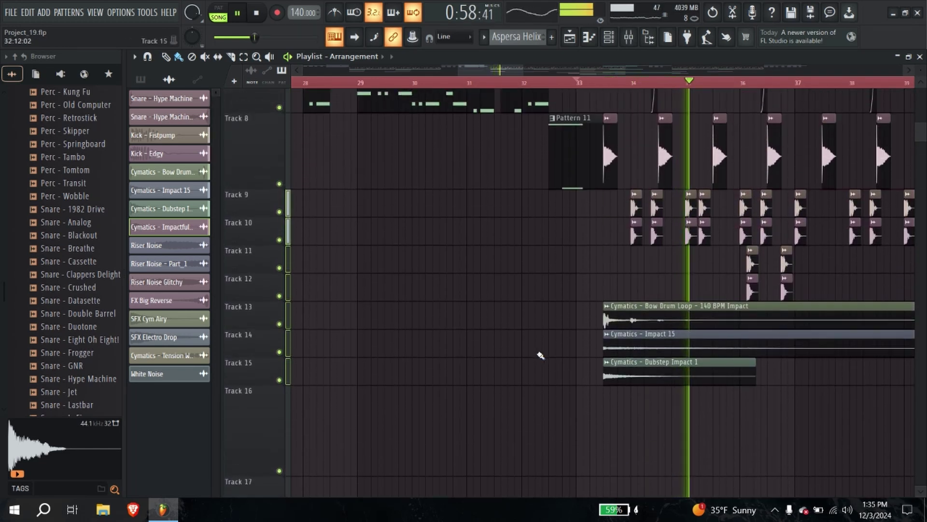
pyautogui.click(574, 84)
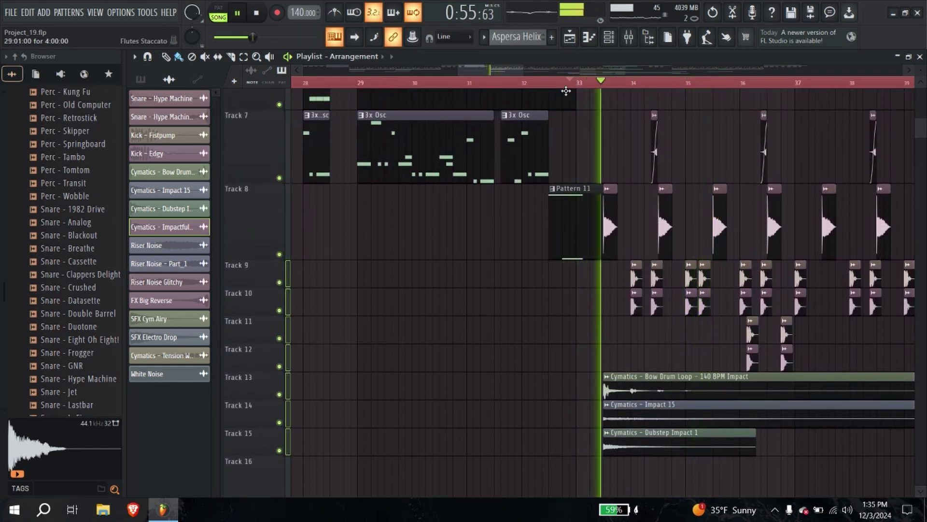
# Step: Copy the Kick - Fistpump and Kick - Edgy clips from bar 34 to bar 33 on Tracks 9 and 10
pyautogui.click(542, 83)
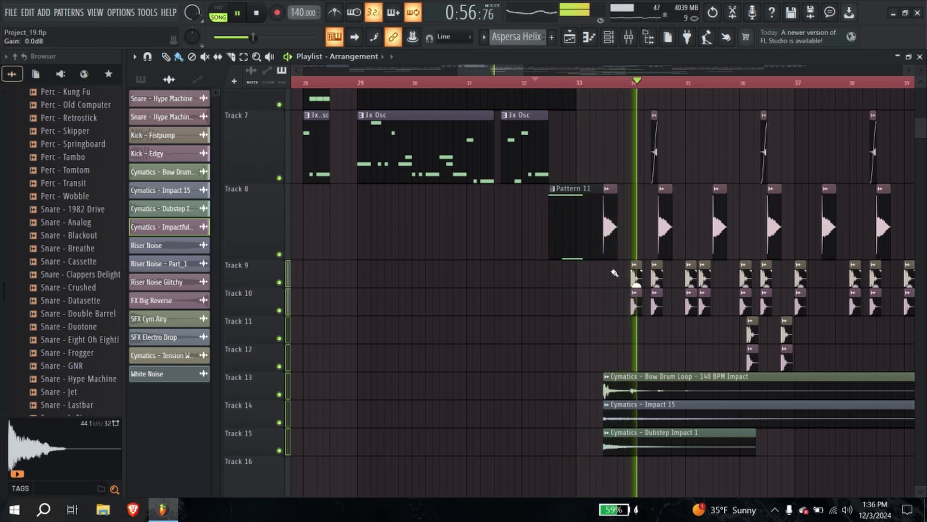
pyautogui.scroll(2, 628, 283)
pyautogui.scroll(2, 625, 284)
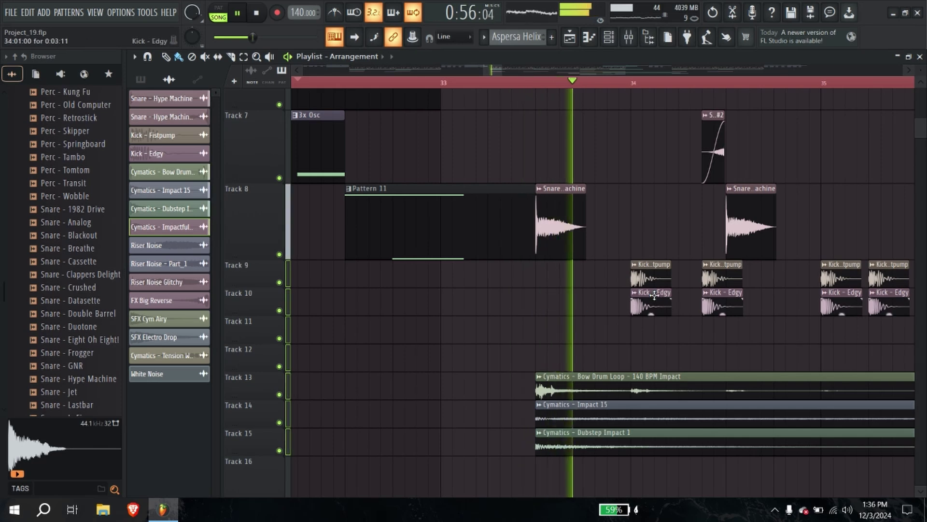
pyautogui.moveTo(638, 291); pyautogui.dragTo(460, 289)
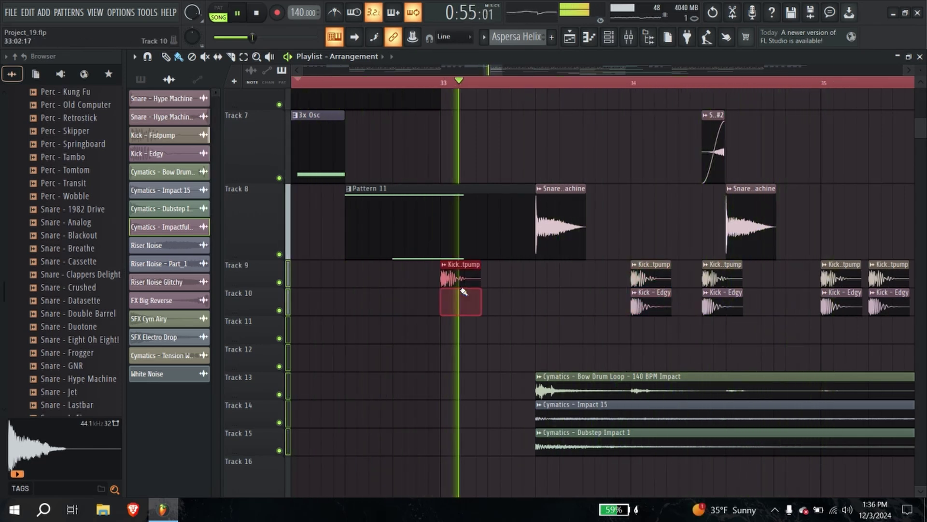
pyautogui.rightClick(460, 290)
pyautogui.hotkey('ctrl', 'z')
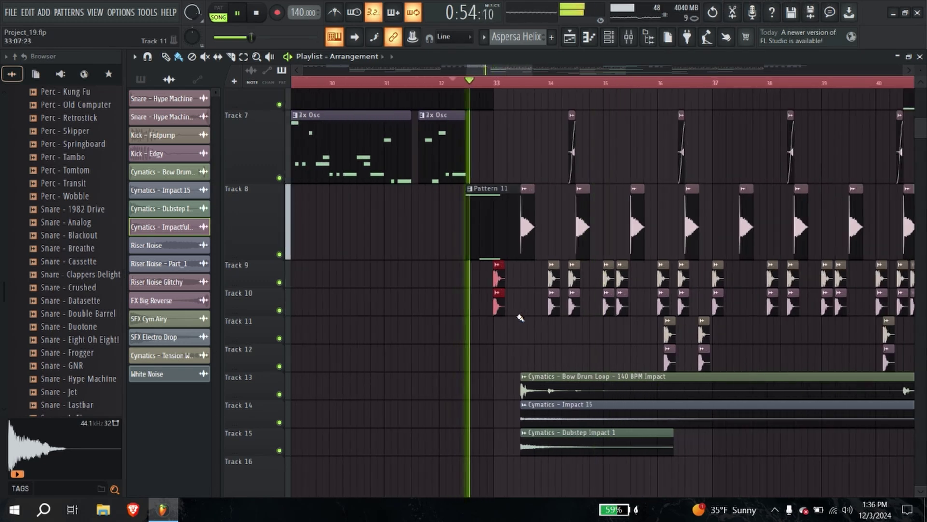
# Step: Play back the bar 33 transition with the added kicks, and ready the Slice tool for the Track 19 clip
pyautogui.scroll(-2, 558, 325)
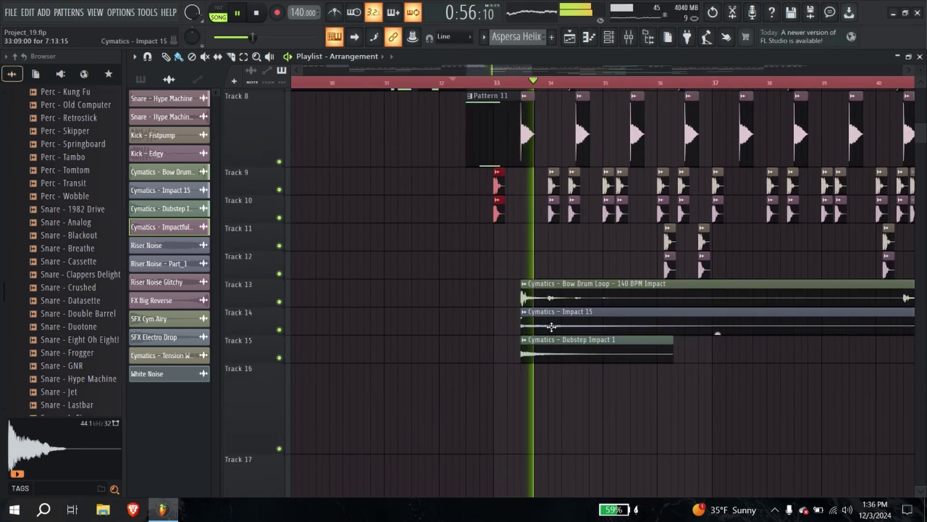
pyautogui.scroll(1, 562, 322)
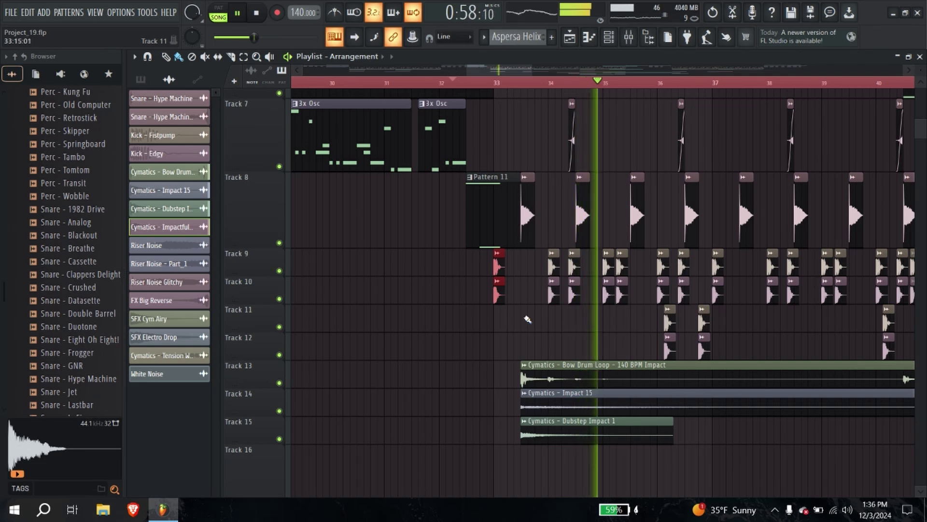
pyautogui.scroll(-8, 528, 318)
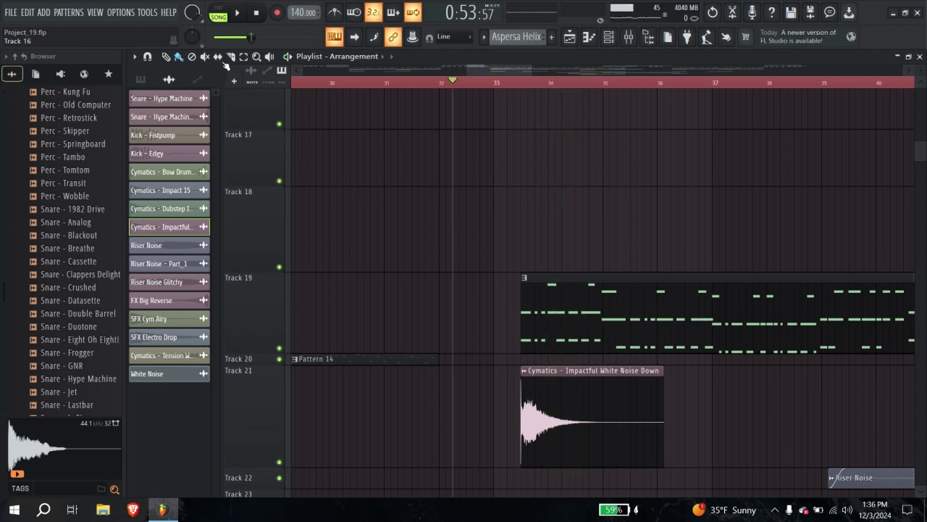
pyautogui.scroll(3, 590, 337)
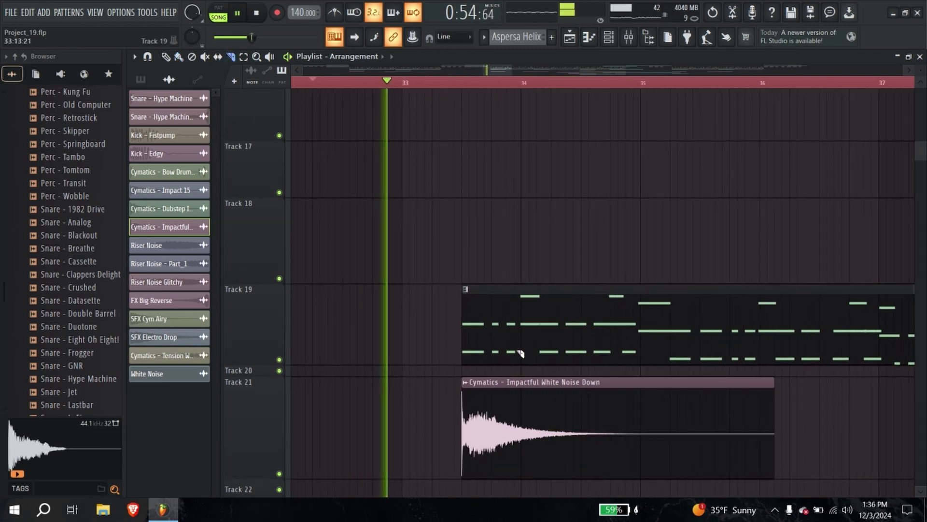
# Step: Slice the Track 19 pattern clip midway through bar 34, then shorten its first piece to end at bar 34
pyautogui.scroll(1, 555, 345)
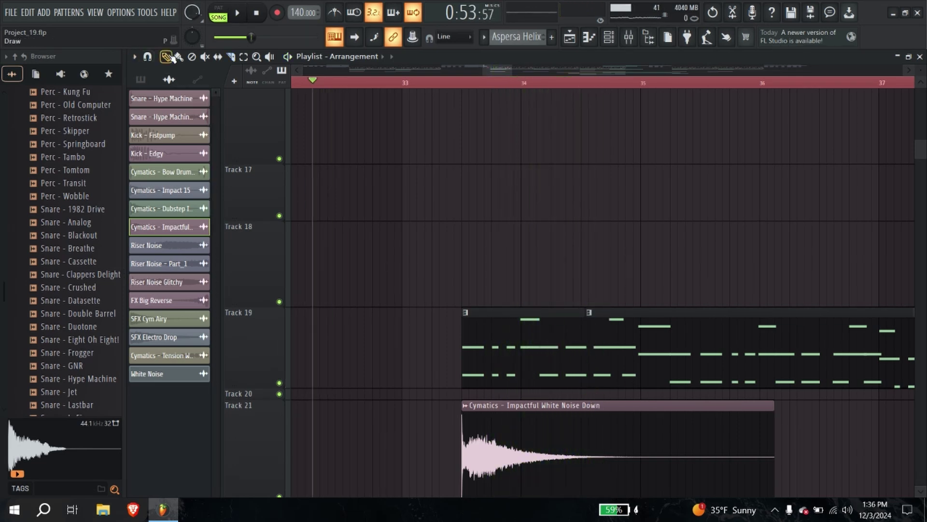
pyautogui.press('space')
pyautogui.moveTo(587, 333)
pyautogui.mouseDown()
pyautogui.moveTo(638, 341)
pyautogui.moveTo(520, 356)
pyautogui.mouseUp()
pyautogui.press('space')
pyautogui.press('space')
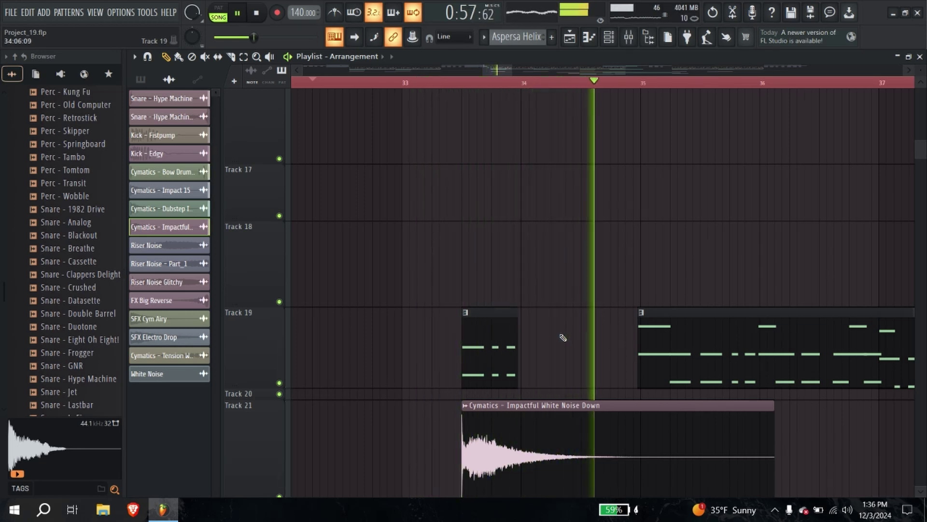
# Step: Extend the start of the second Track 19 piece back to about 34:06 and play the section to check it
pyautogui.moveTo(639, 341)
pyautogui.mouseDown()
pyautogui.moveTo(516, 343)
pyautogui.moveTo(585, 350)
pyautogui.moveTo(545, 354)
pyautogui.moveTo(561, 353)
pyautogui.mouseUp()
pyautogui.press('space')
pyautogui.press('space')
pyautogui.hotkey('ctrl', 'z')
pyautogui.press('space')
pyautogui.press('space')
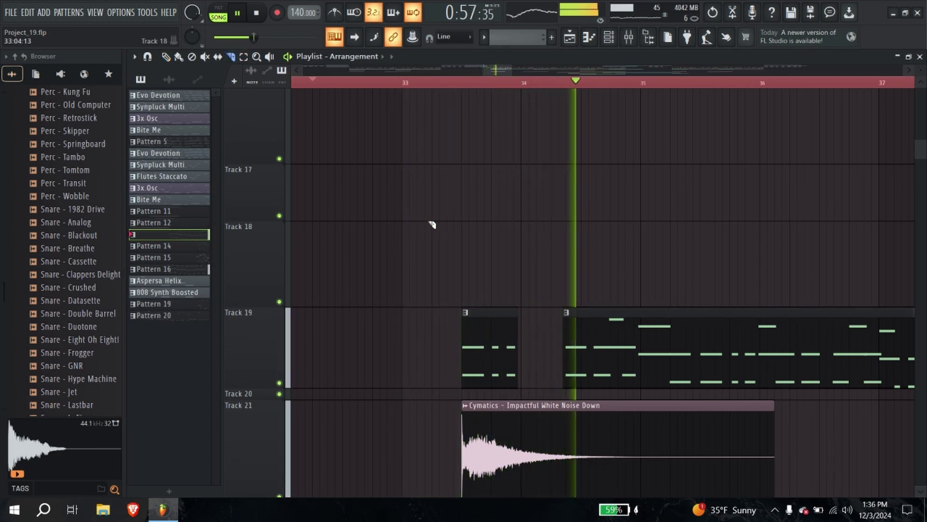
# Step: Slice the Track 19 pattern at bar 35 and trim both pieces to leave a gap between mid bar 34 and just after bar 35
pyautogui.moveTo(638, 302); pyautogui.dragTo(641, 398)
pyautogui.press('space')
pyautogui.press('space')
pyautogui.press('p')
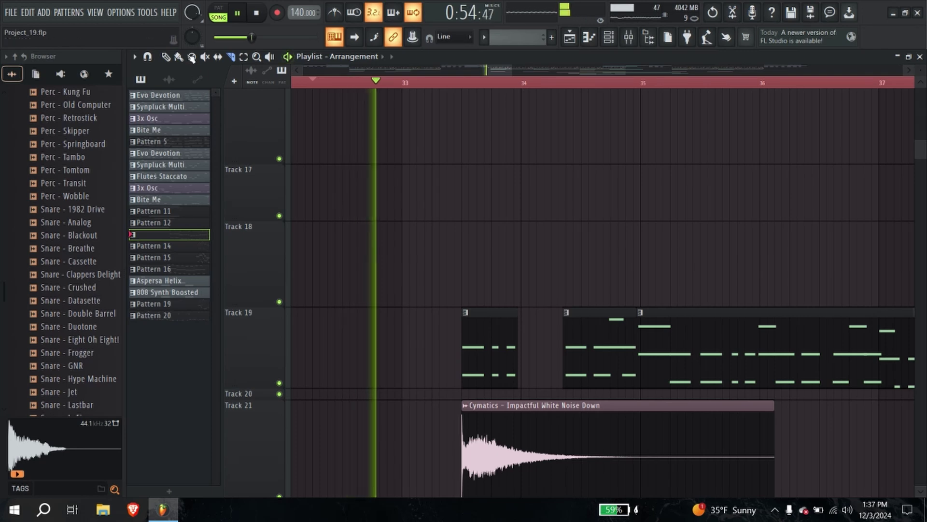
pyautogui.moveTo(638, 349); pyautogui.dragTo(591, 349)
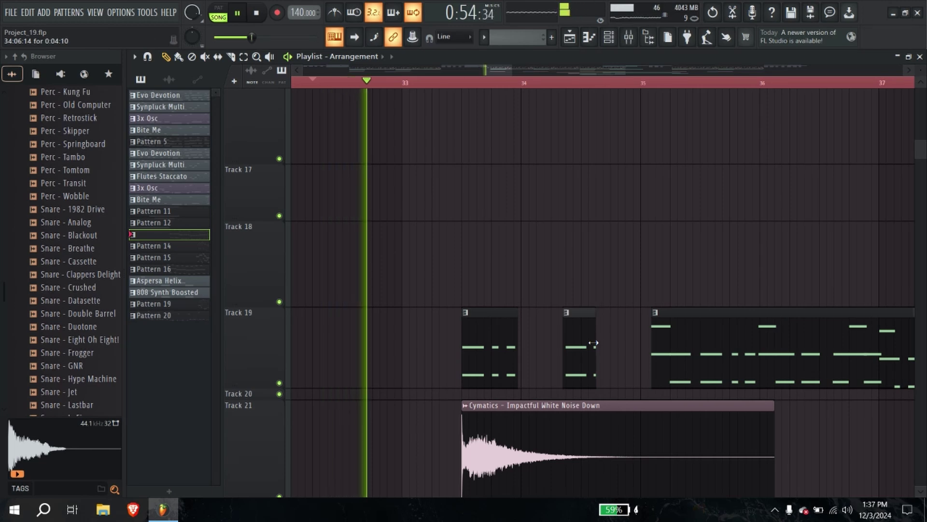
pyautogui.moveTo(652, 344)
pyautogui.mouseDown()
pyautogui.moveTo(636, 343)
pyautogui.moveTo(653, 341)
pyautogui.mouseUp()
pyautogui.press('space')
pyautogui.press('space')
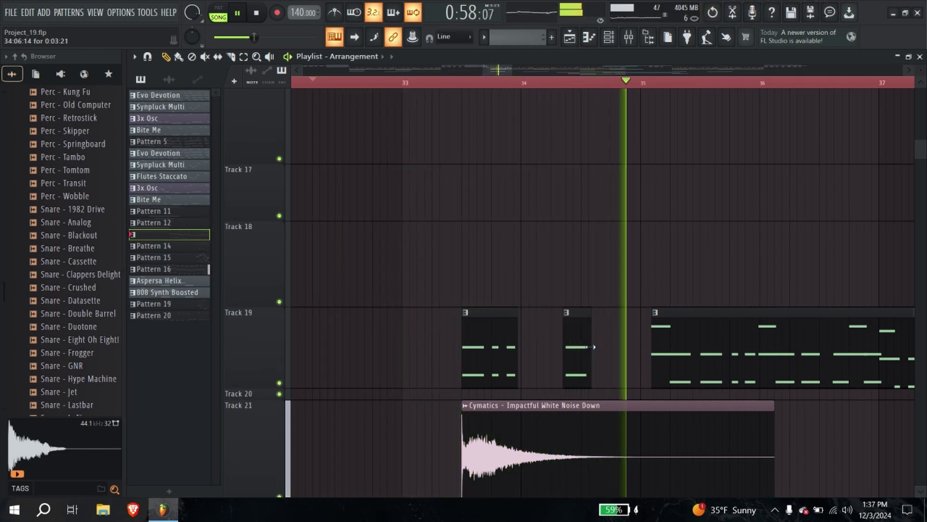
# Step: Place a short pattern fragment at about 34:12 on Track 18 and move it down into the Track 19 gap
pyautogui.moveTo(591, 353); pyautogui.dragTo(612, 270)
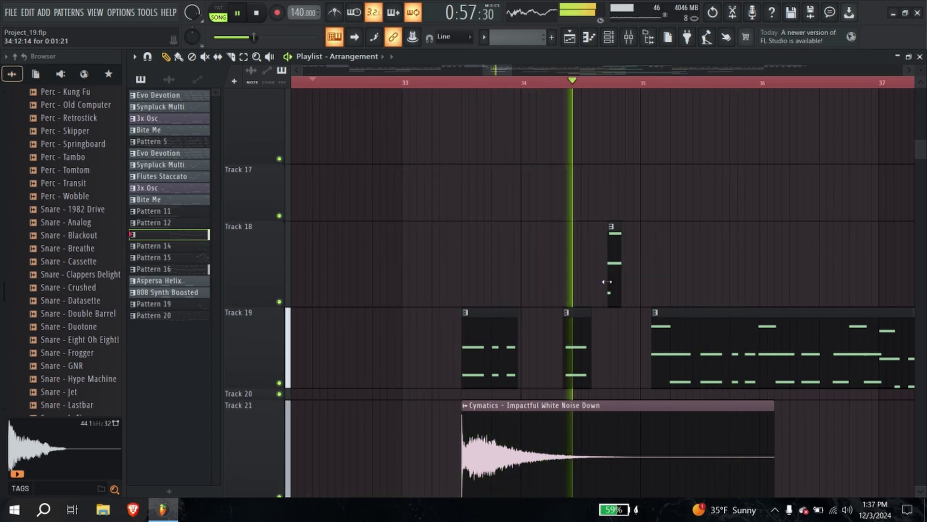
pyautogui.moveTo(613, 279); pyautogui.dragTo(629, 361)
pyautogui.press('space')
pyautogui.press('space')
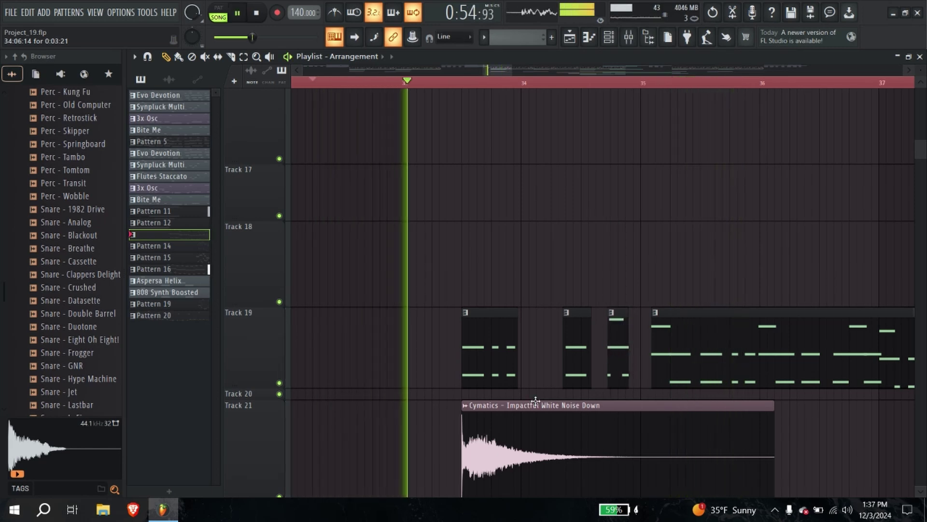
# Step: Fine-tune the start of the short Track 19 fragment before bar 35 so it reaches closer to the preceding piece
pyautogui.scroll(3, 623, 348)
pyautogui.moveTo(634, 340)
pyautogui.mouseDown()
pyautogui.moveTo(611, 348)
pyautogui.moveTo(621, 348)
pyautogui.mouseUp()
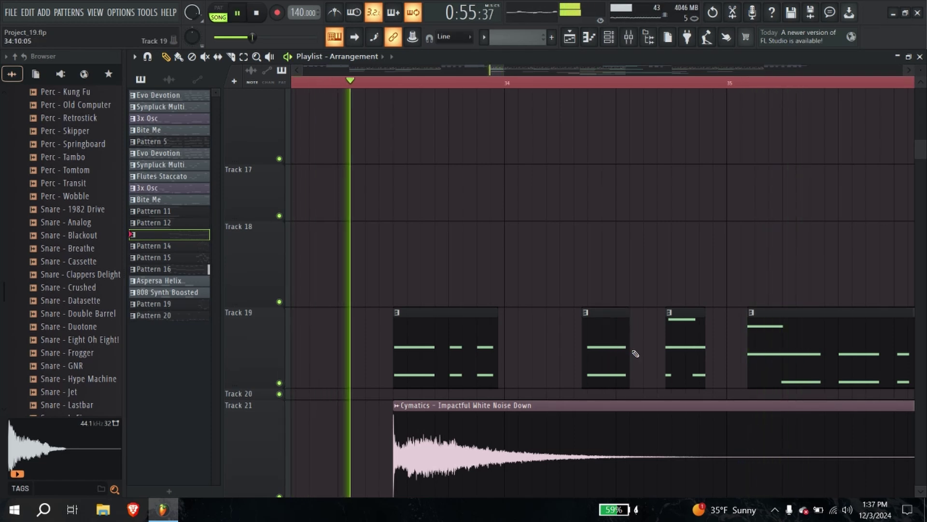
pyautogui.moveTo(666, 341)
pyautogui.mouseDown()
pyautogui.moveTo(654, 339)
pyautogui.moveTo(671, 339)
pyautogui.mouseUp()
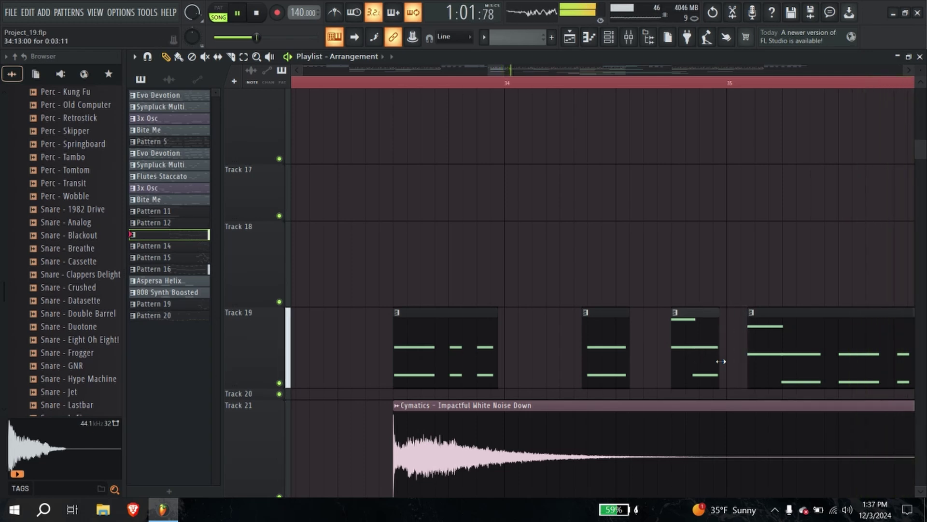
pyautogui.scroll(-4, 644, 333)
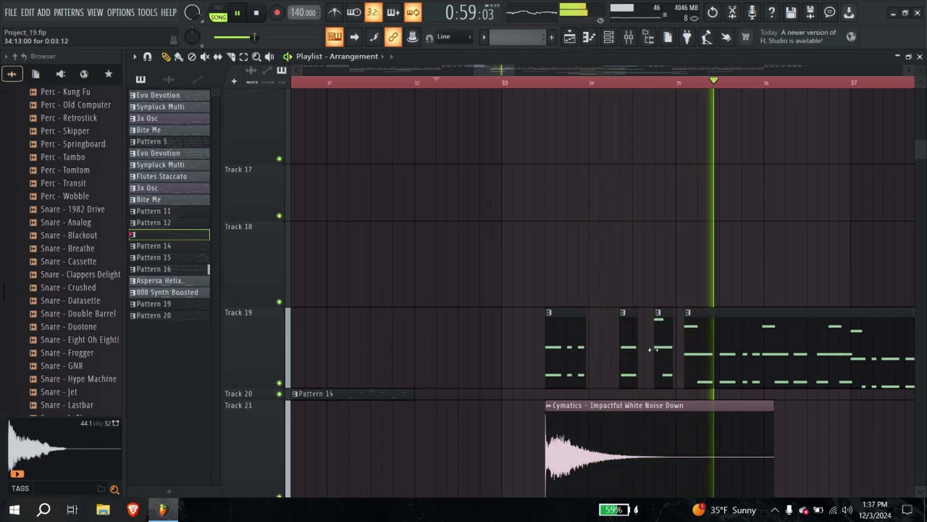
pyautogui.scroll(4, 648, 349)
pyautogui.hotkey('ctrl', 'z')
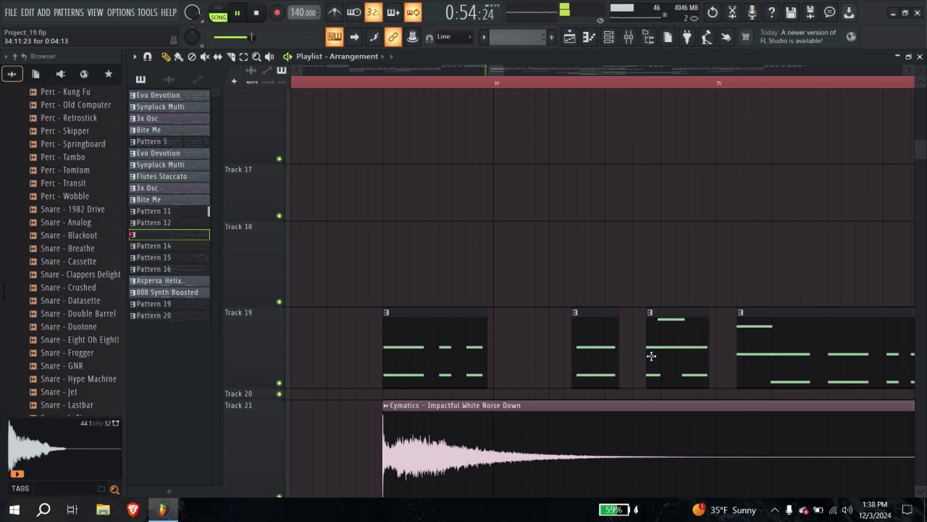
pyautogui.scroll(-4, 651, 356)
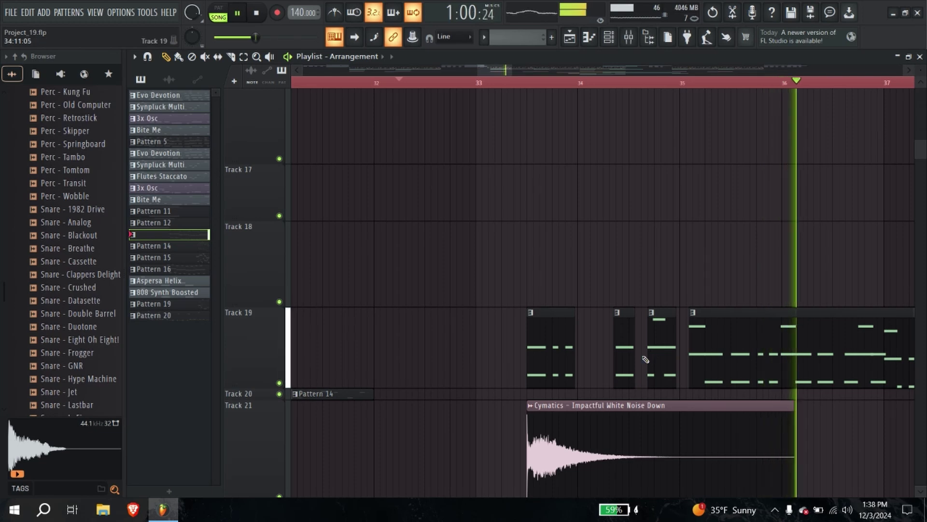
pyautogui.scroll(2, 652, 356)
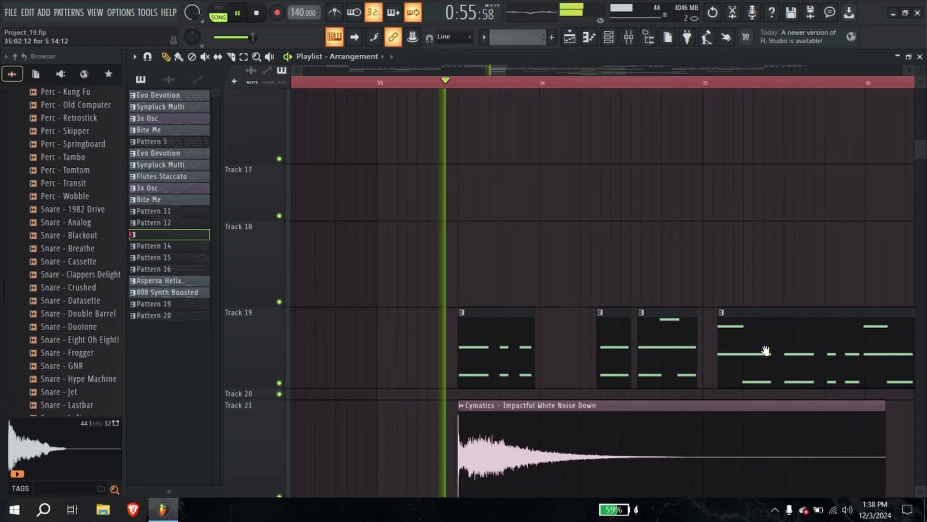
# Step: Slice the long Track 19 piece about a quarter into bar 35 and trim the remainder to start at 35:12
pyautogui.moveTo(753, 363); pyautogui.dragTo(552, 350)
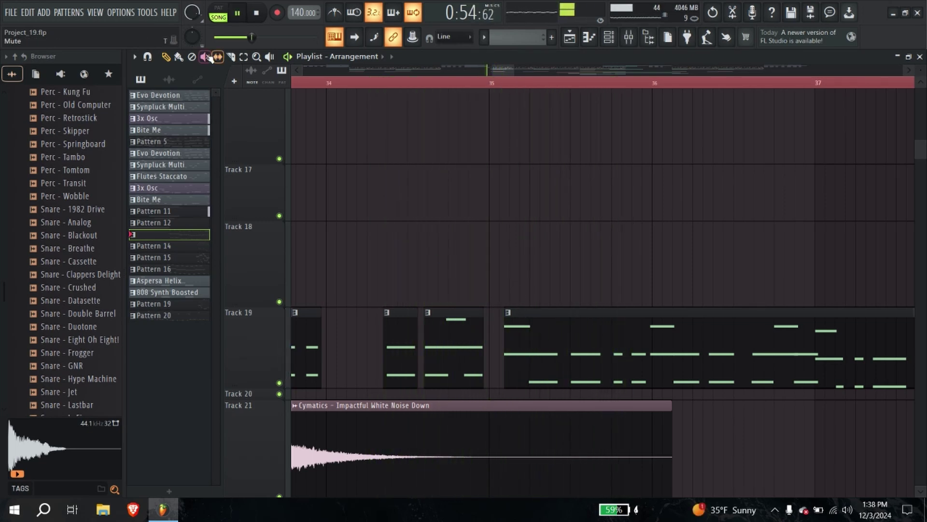
pyautogui.moveTo(531, 425); pyautogui.dragTo(532, 426)
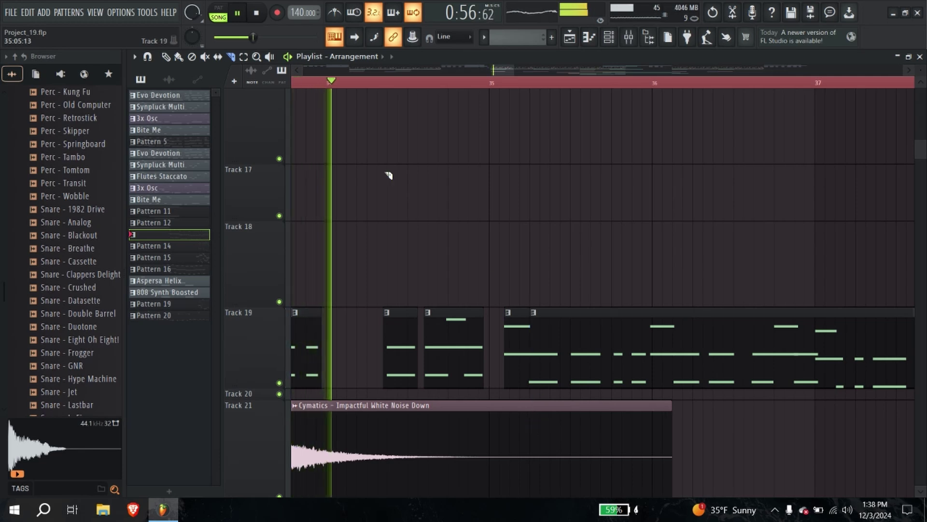
pyautogui.click(166, 56)
pyautogui.moveTo(531, 340); pyautogui.dragTo(602, 340)
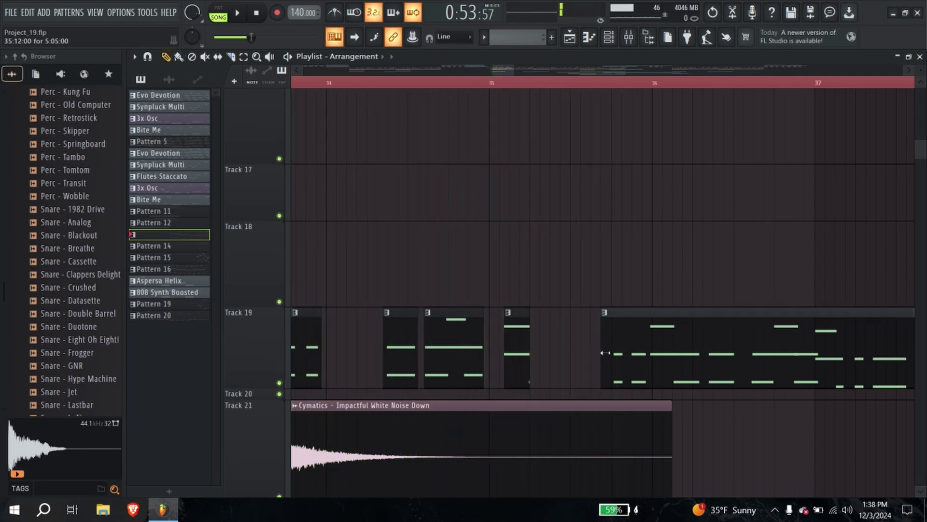
# Step: Solo Track 21 to audition the white noise, then solo Track 15 and set the playback position to the bar 33 impacts
pyautogui.scroll(-5, 545, 256)
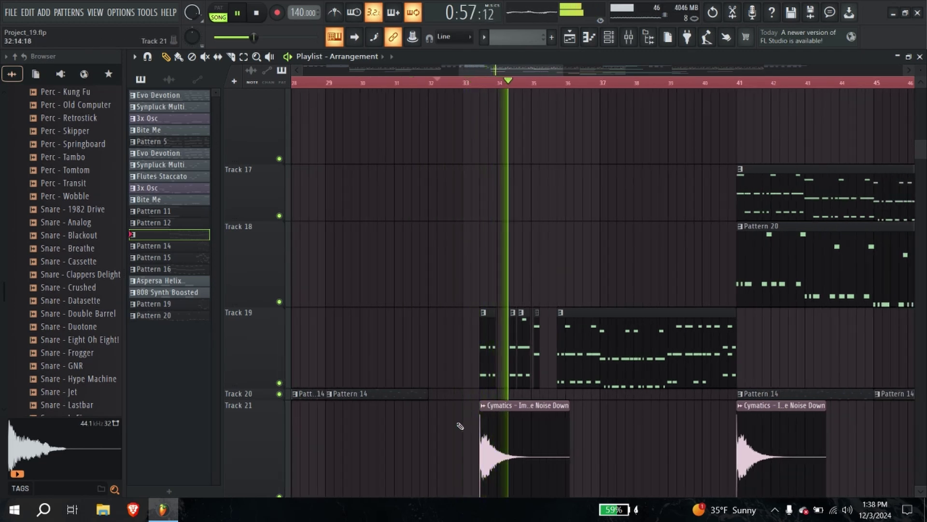
pyautogui.scroll(-3, 460, 426)
pyautogui.rightClick(280, 405)
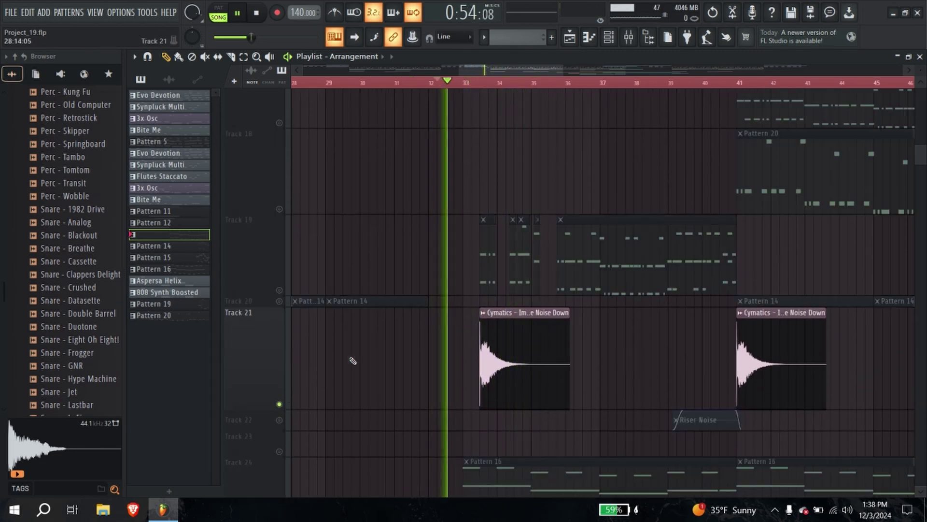
pyautogui.scroll(5, 434, 203)
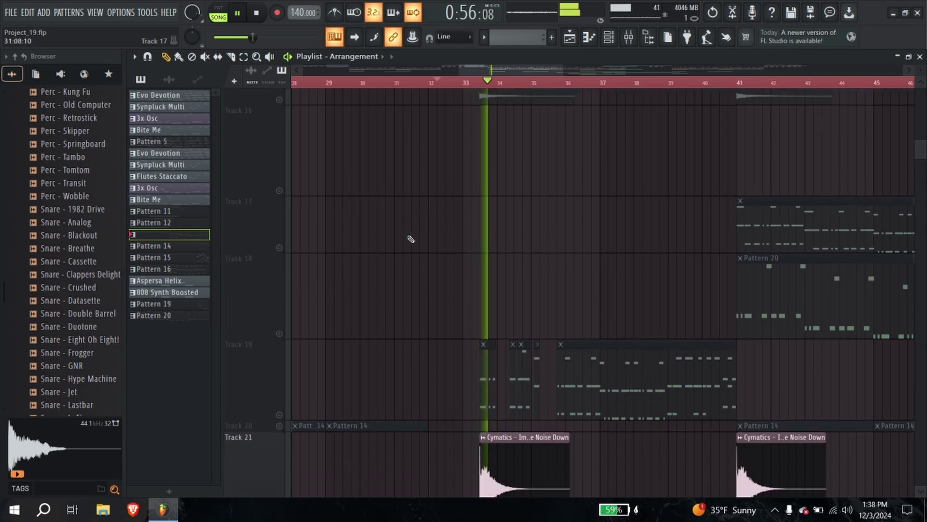
pyautogui.scroll(2, 403, 242)
pyautogui.rightClick(279, 172)
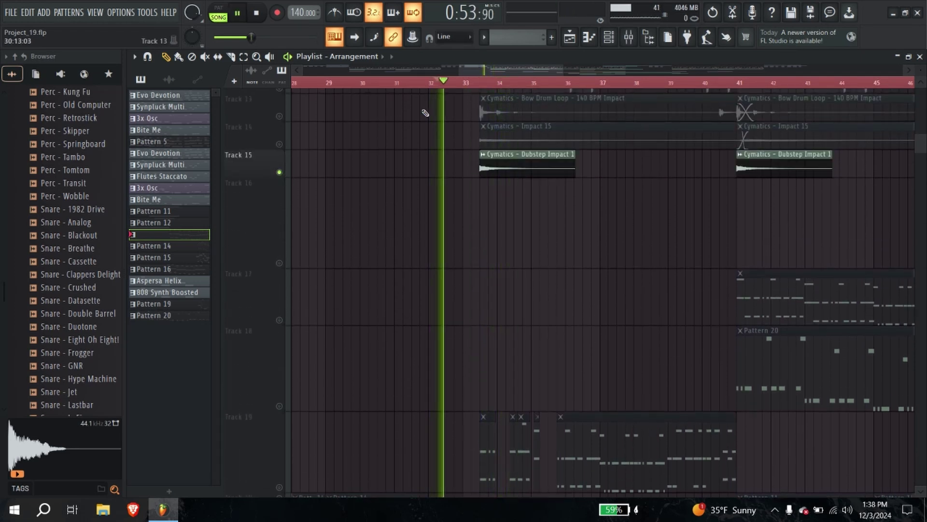
pyautogui.click(482, 87)
pyautogui.scroll(2, 468, 149)
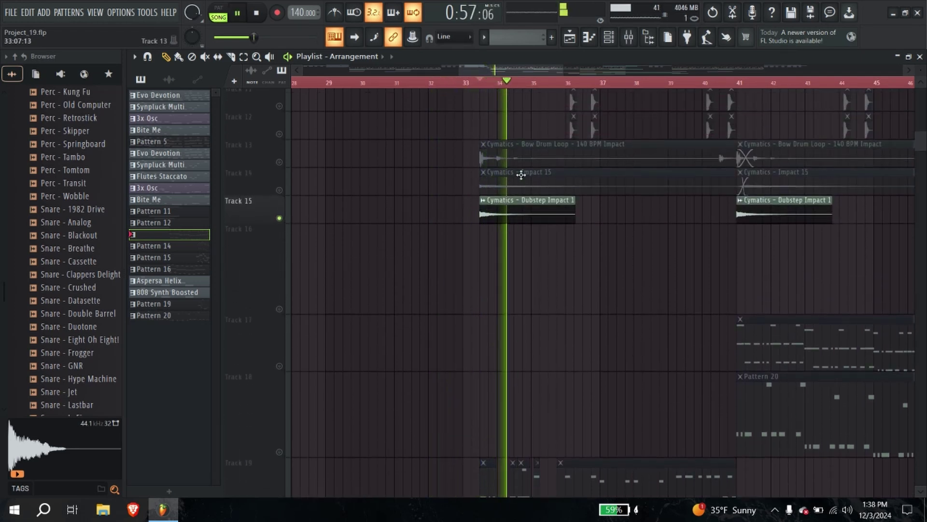
# Step: Move the first Bow Drum Loop clip to an unmuted Track 16, slice it at bar 37 and shift the second piece to 36:09
pyautogui.moveTo(528, 157); pyautogui.dragTo(535, 277)
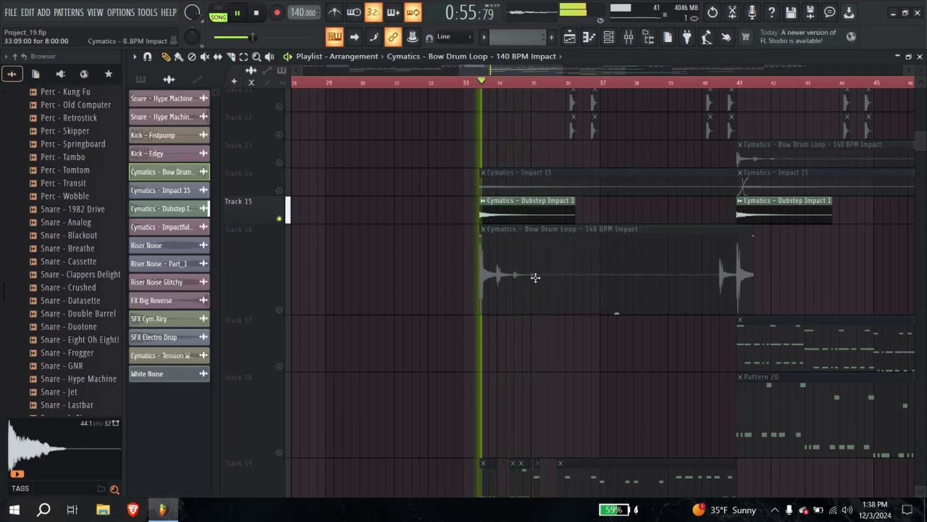
pyautogui.click(279, 309)
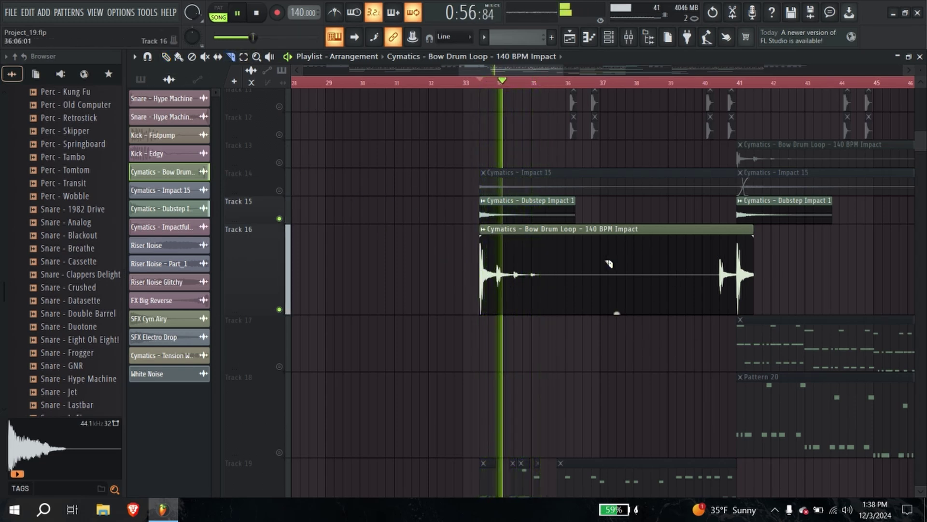
pyautogui.moveTo(601, 341); pyautogui.dragTo(601, 338)
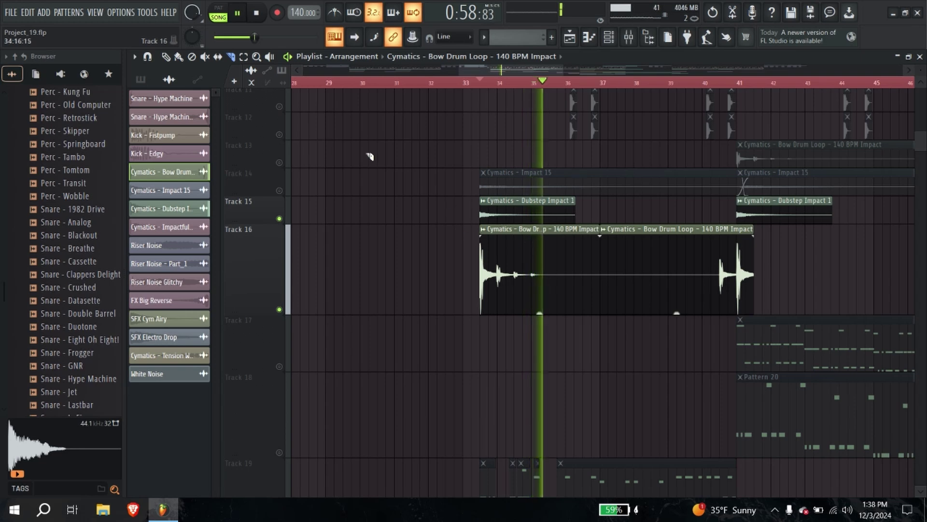
pyautogui.moveTo(705, 287); pyautogui.dragTo(686, 284)
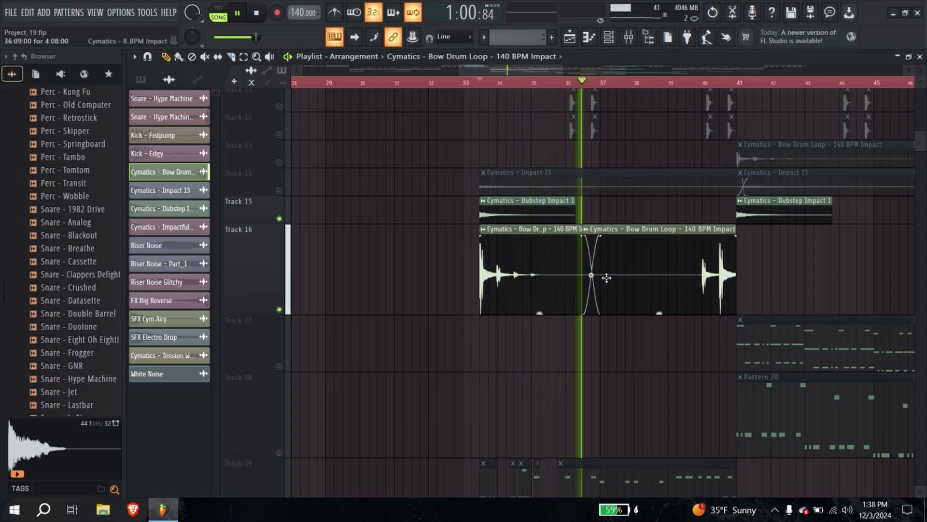
# Step: Move both Bow Drum Loop pieces back to Track 13, then solo that track and unmute Track 14
pyautogui.moveTo(406, 260); pyautogui.dragTo(715, 300)
pyautogui.moveTo(673, 277); pyautogui.dragTo(667, 156)
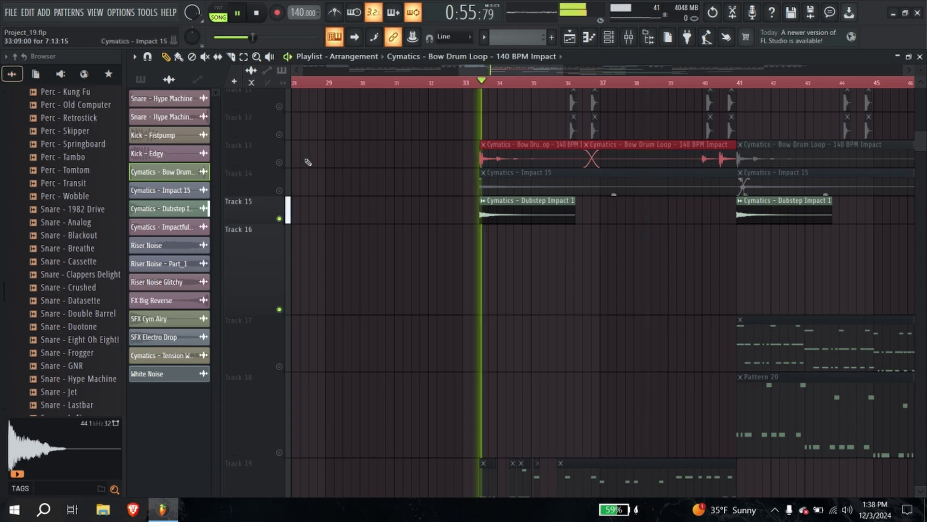
pyautogui.rightClick(280, 163)
pyautogui.click(279, 191)
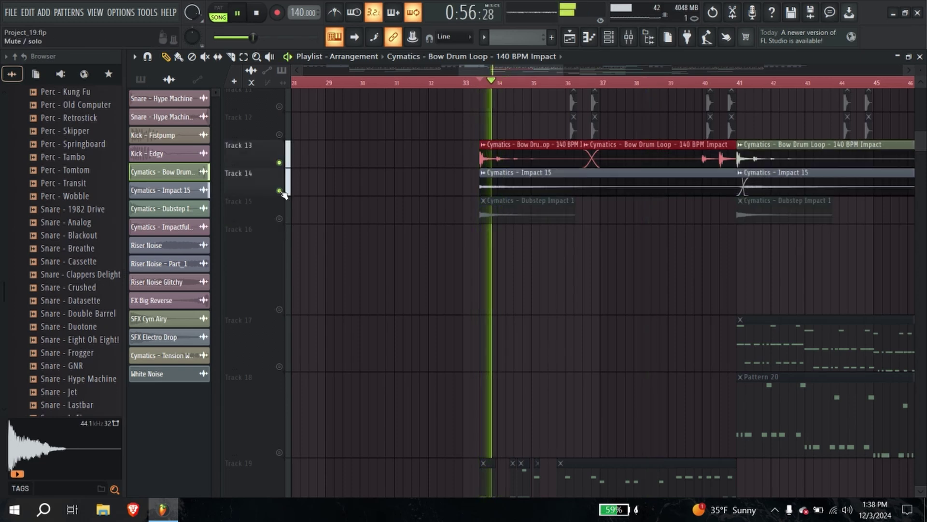
# Step: Add Fruity Parametric EQ 2 to the Bow Drum Loop's mixer track with a high-shelf cut of 9 dB at about 4849 Hz
pyautogui.doubleClick(505, 161)
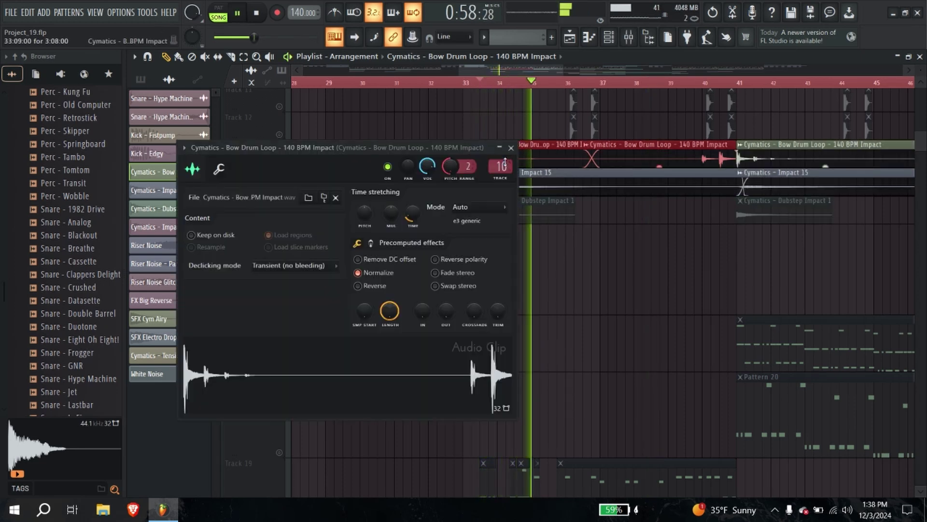
pyautogui.click(629, 39)
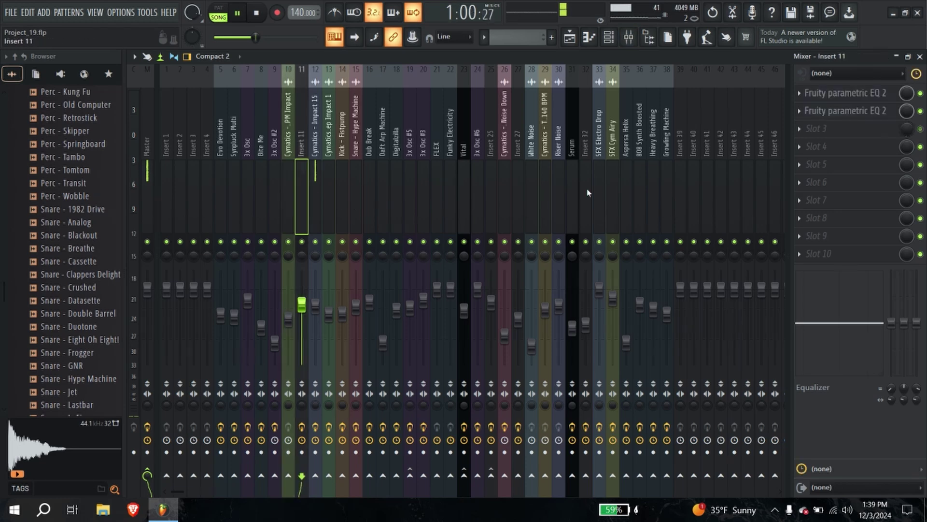
pyautogui.click(814, 96)
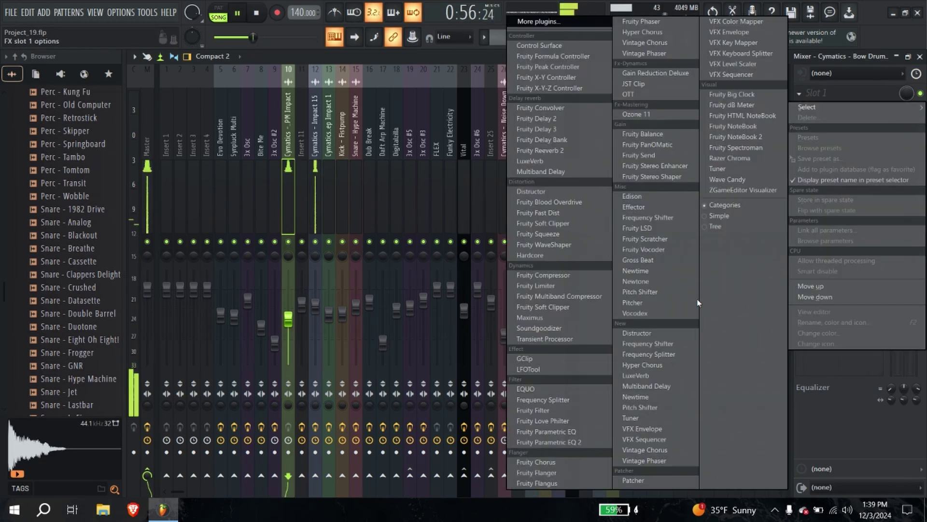
pyautogui.click(584, 443)
pyautogui.moveTo(481, 296); pyautogui.dragTo(471, 334)
pyautogui.scroll(2, 471, 334)
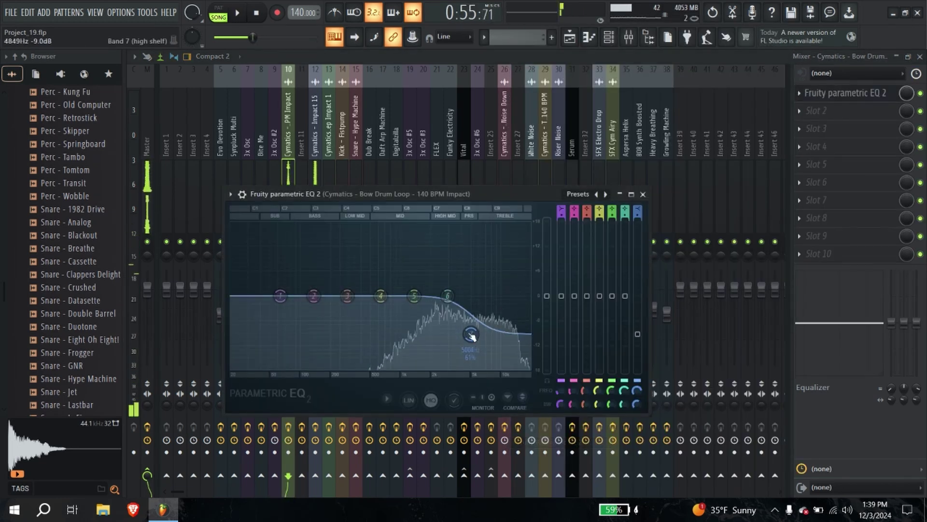
pyautogui.click(643, 194)
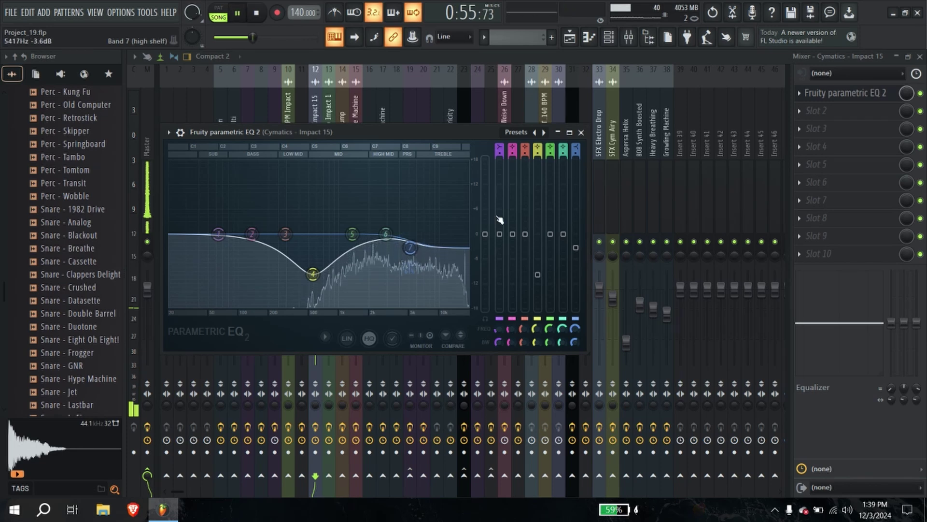
# Step: Close the Impact 15 equalizer, return to the playlist and unmute Track 15
pyautogui.click(581, 132)
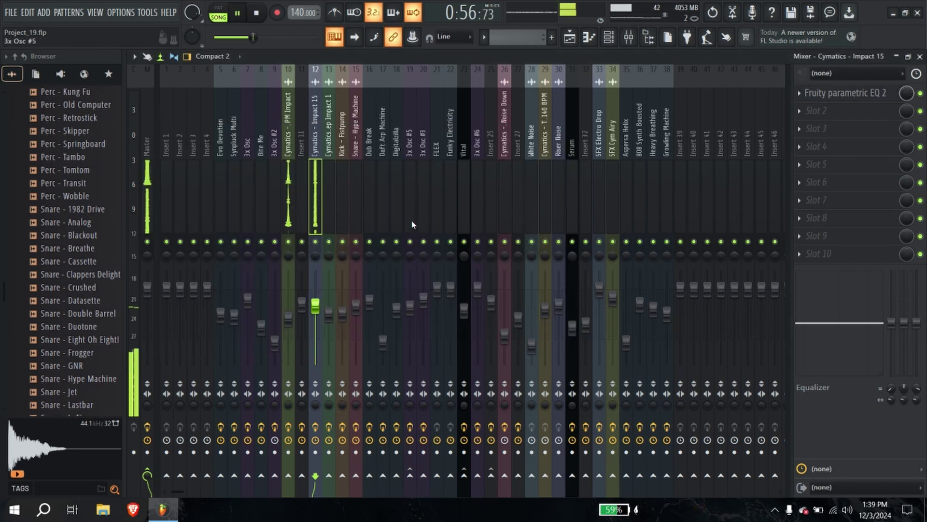
pyautogui.click(571, 37)
pyautogui.click(280, 219)
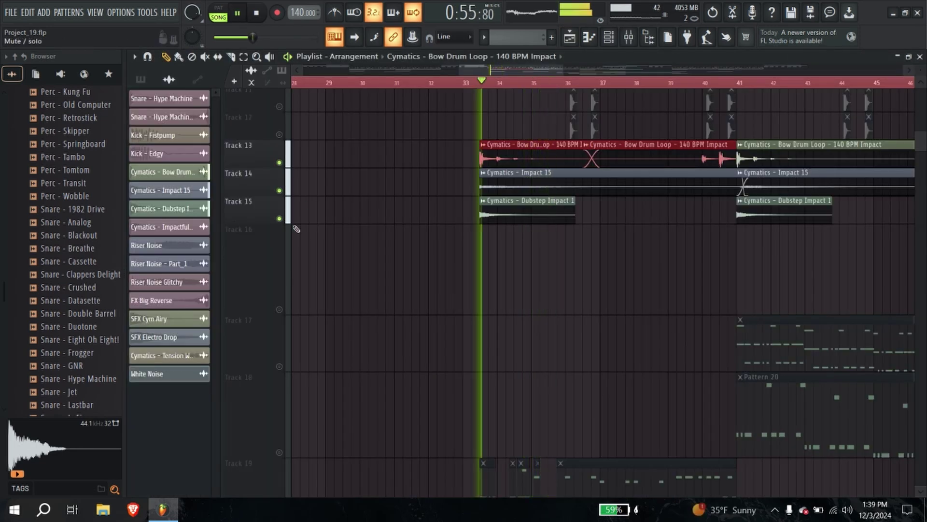
# Step: Unmute Track 21 and restart playback to hear the Impactful White Noise Down clip together with the other impacts
pyautogui.scroll(-4, 296, 472)
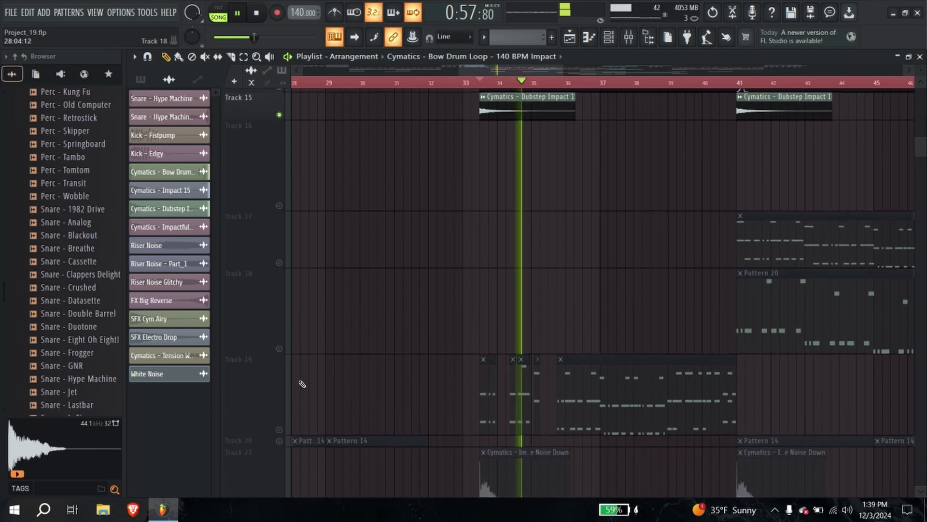
pyautogui.press('space')
pyautogui.press('space')
pyautogui.scroll(-2, 445, 311)
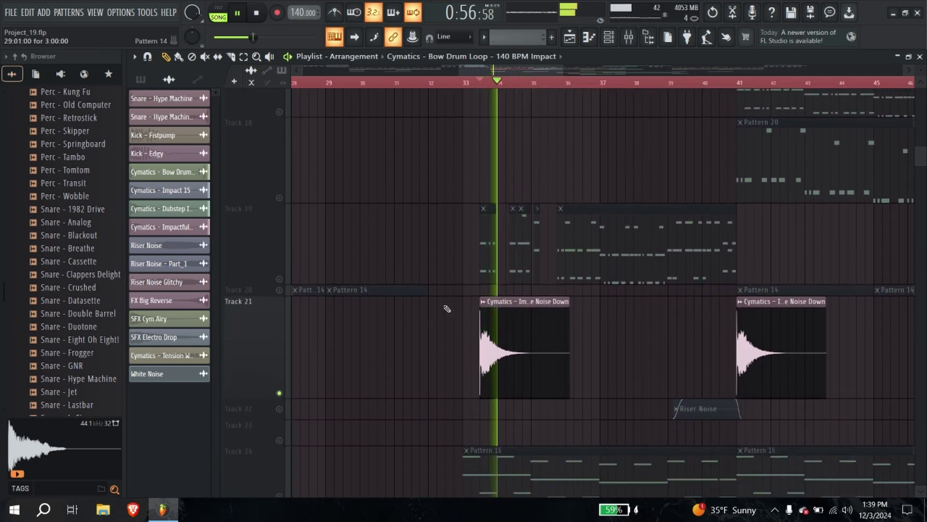
# Step: Set the mixer volume of the Impactful White Noise Down track to about 29% (-20.0 dB) and return to the playlist
pyautogui.doubleClick(534, 331)
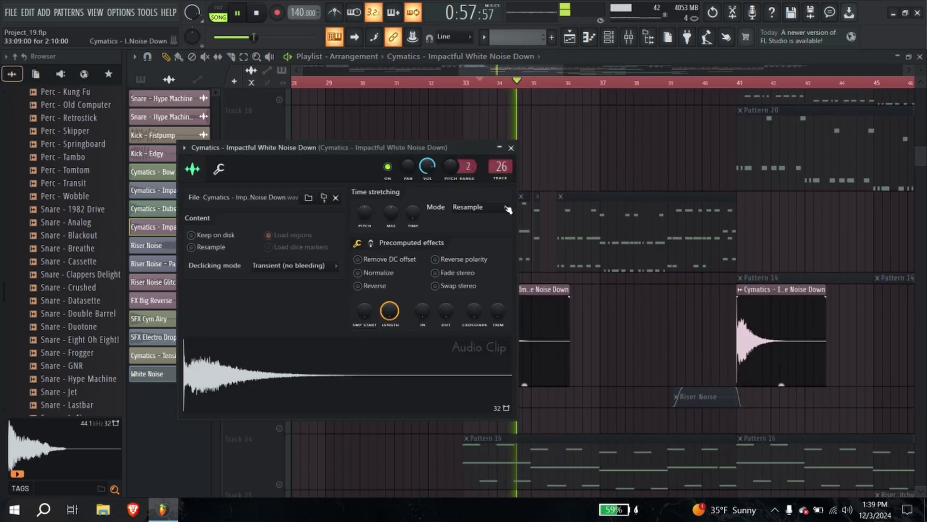
pyautogui.click(628, 37)
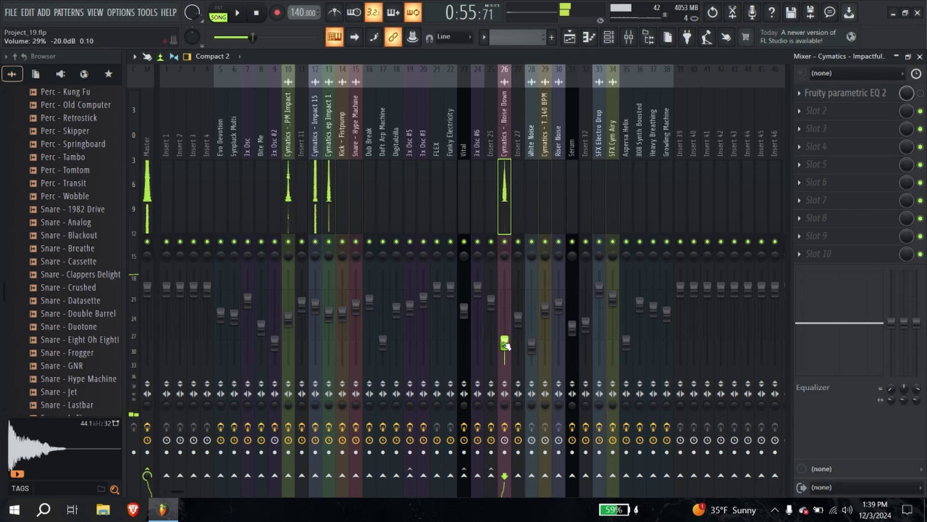
pyautogui.click(575, 41)
# Step: Unmute all playlist tracks by toggling the solo on Track 24
pyautogui.scroll(-6, 549, 227)
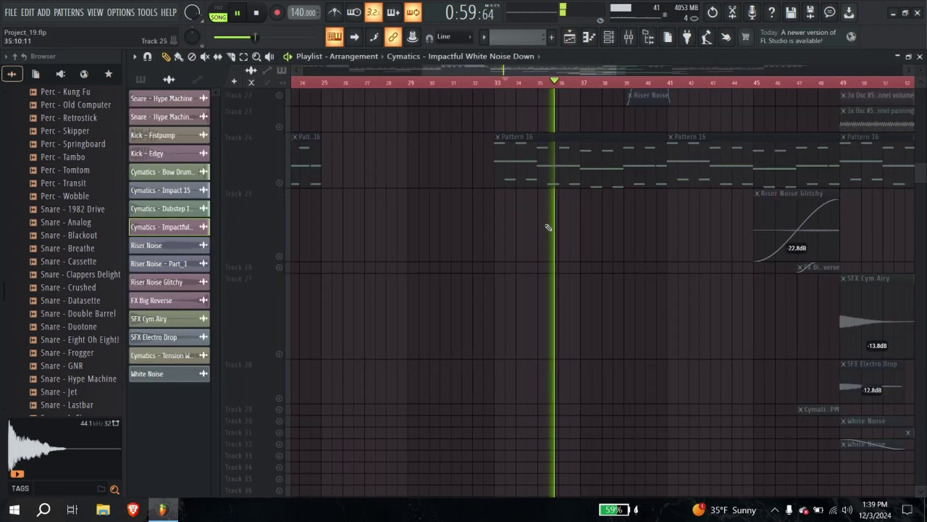
pyautogui.scroll(-1, 548, 227)
pyautogui.rightClick(280, 183)
pyautogui.rightClick(280, 183)
pyautogui.scroll(5, 442, 171)
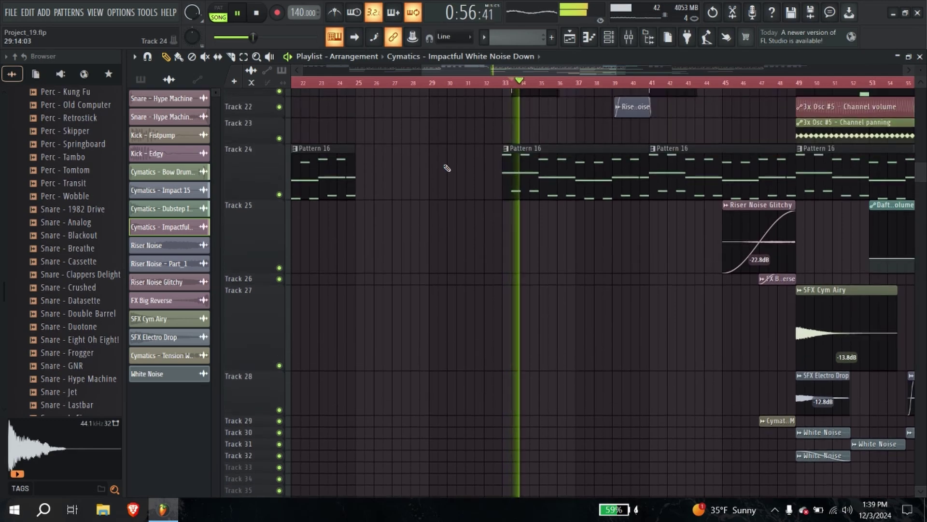
# Step: Listen to the drop around bars 33 to 41 with all tracks active, then stop playback
pyautogui.scroll(1, 432, 201)
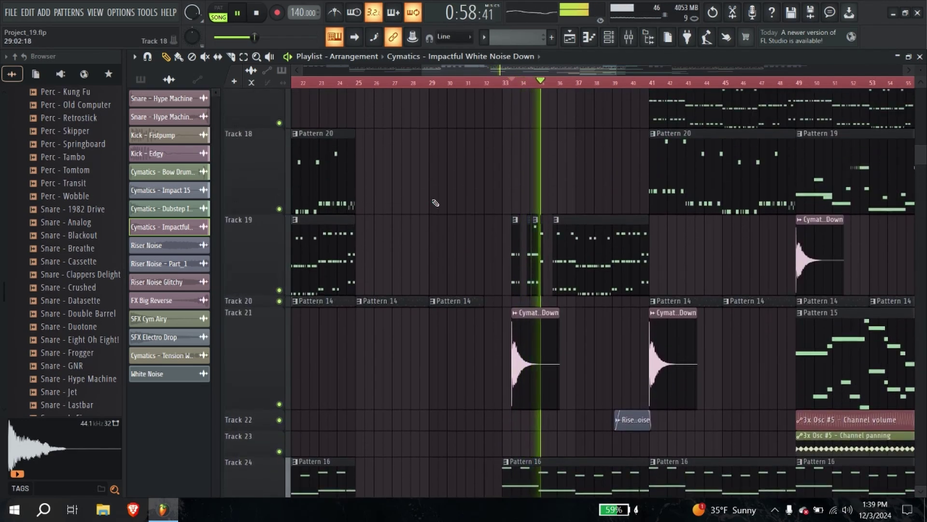
pyautogui.keyDown('ctrl'); pyautogui.scroll(-3, 449, 235); pyautogui.keyUp('ctrl')
pyautogui.keyDown('ctrl'); pyautogui.scroll(5, 448, 235); pyautogui.keyUp('ctrl')
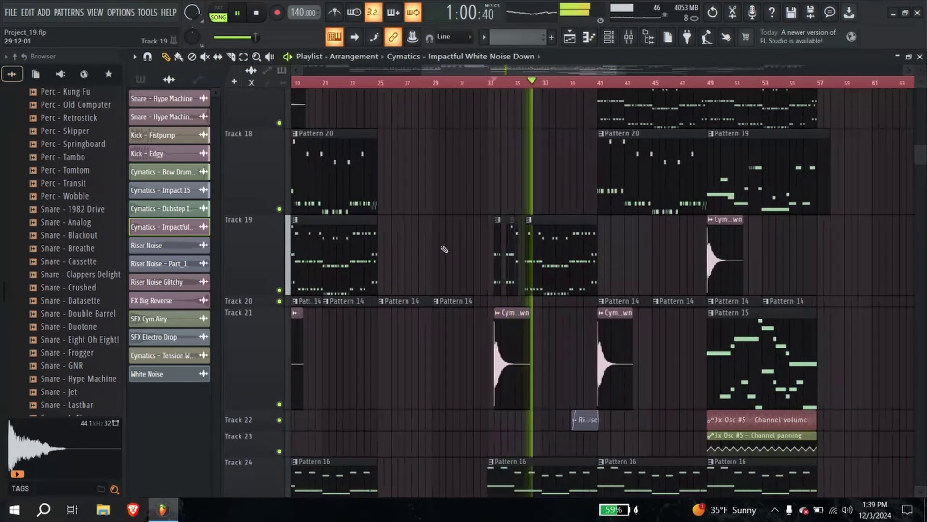
pyautogui.scroll(-1, 708, 303)
pyautogui.scroll(-1, 708, 303)
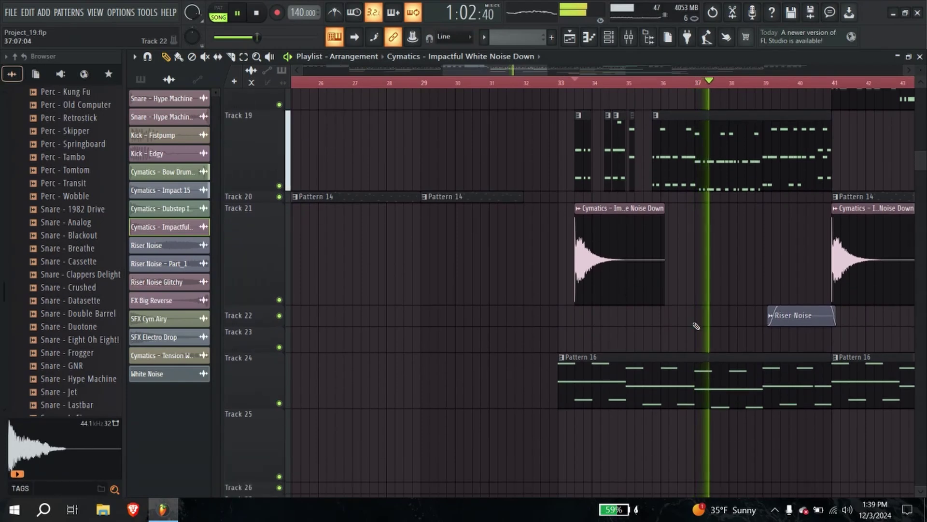
pyautogui.keyDown('ctrl'); pyautogui.scroll(-3, 673, 304); pyautogui.keyUp('ctrl')
pyautogui.press('space')
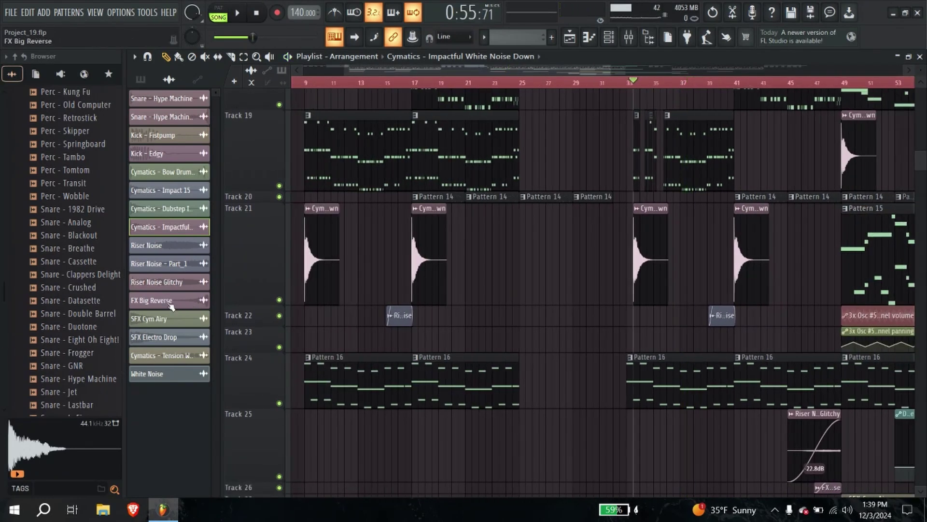
# Step: Preview the SFX Electro Drop sample, check its miscellaneous channel settings and close the channel window
pyautogui.click(158, 338)
pyautogui.click(239, 184)
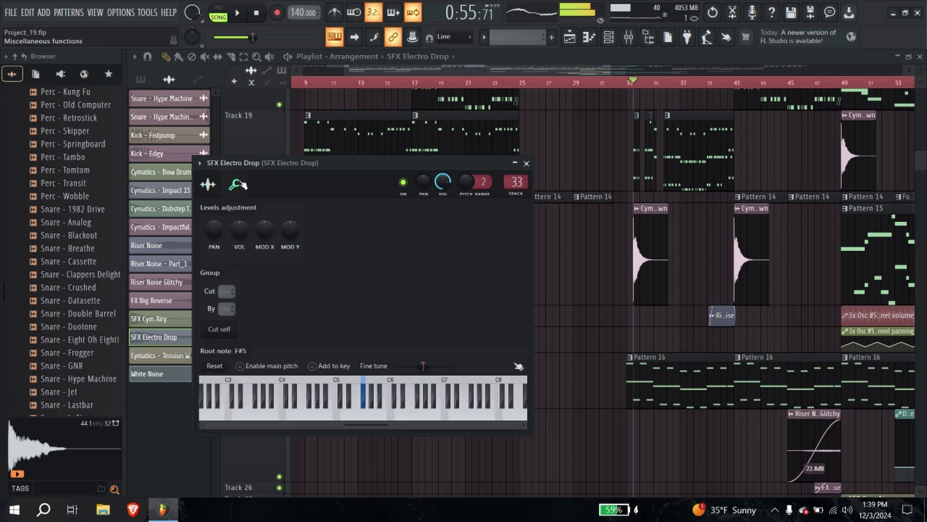
pyautogui.click(527, 163)
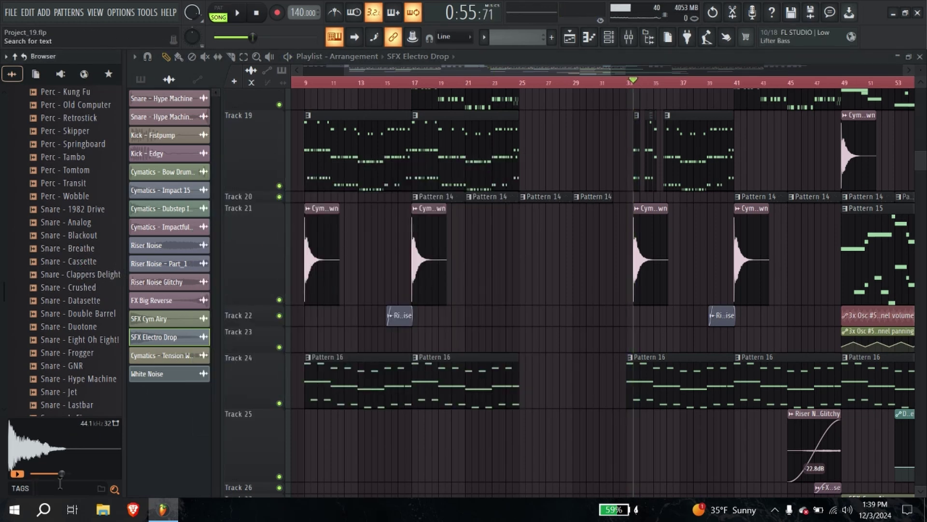
# Step: Search the browser for 808, look through the Cobra 808 samples and dismiss the application error
pyautogui.press('Return')
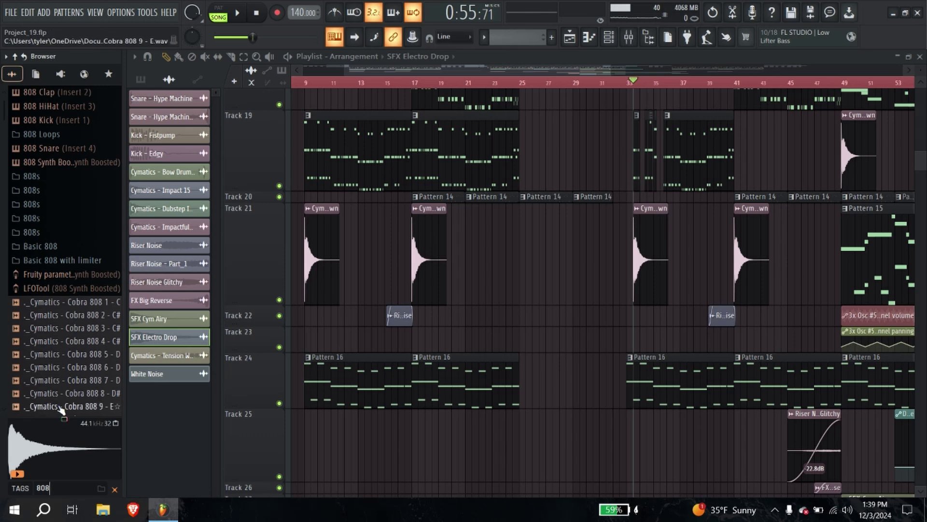
pyautogui.scroll(-3, 68, 356)
pyautogui.scroll(2, 85, 225)
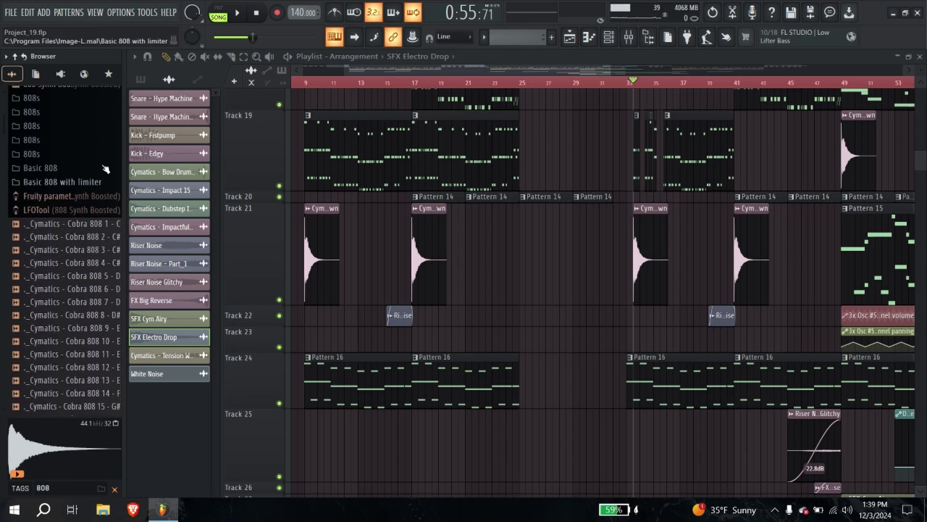
pyautogui.scroll(-2, 90, 295)
pyautogui.click(75, 236)
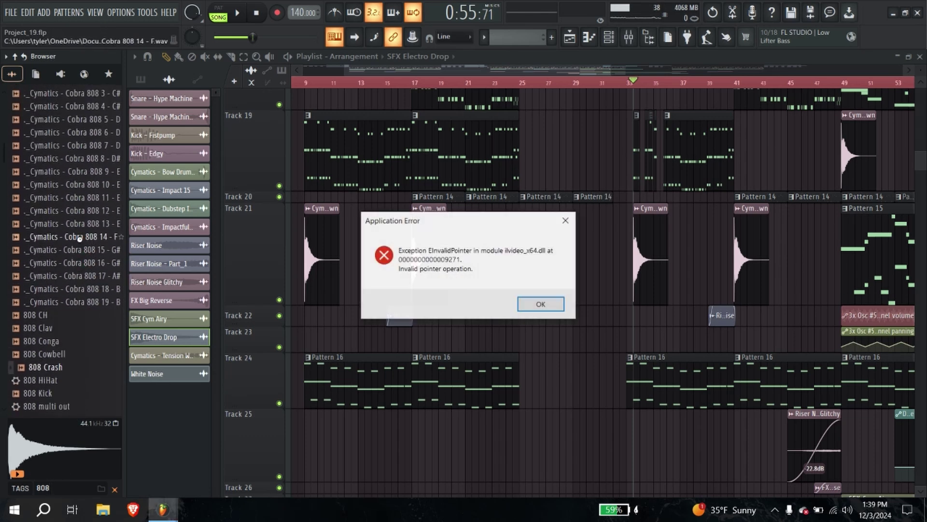
pyautogui.click(545, 302)
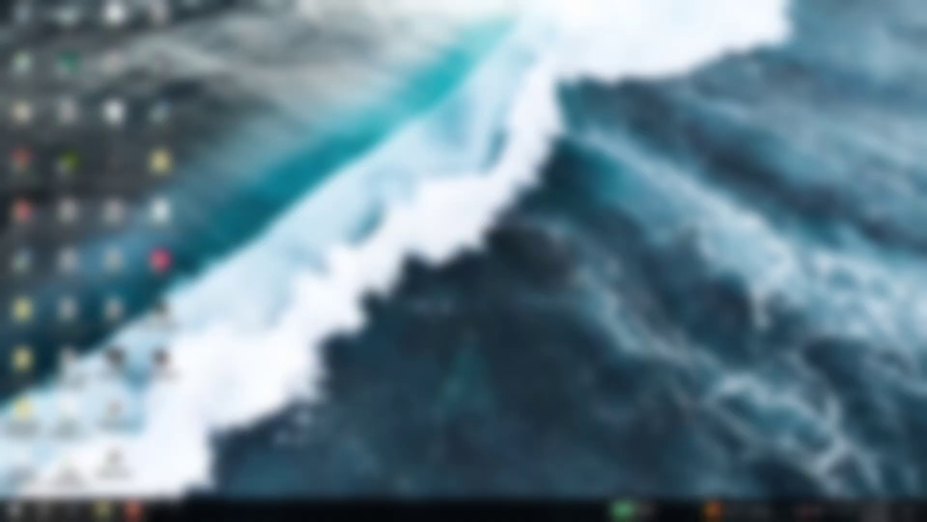
# Step: Relaunch FL Studio from Windows and open the project Project_19_2.flp
pyautogui.click(14, 509)
pyautogui.click(792, 510)
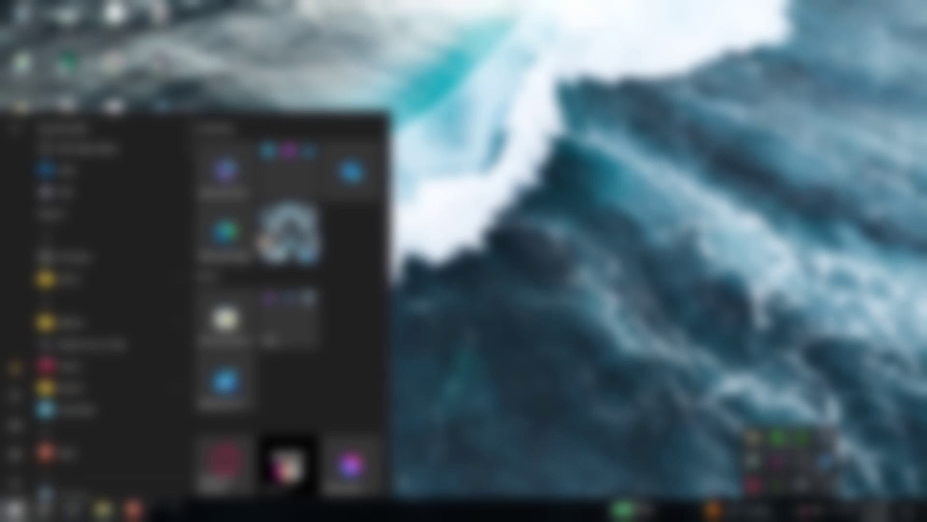
pyautogui.click(15, 509)
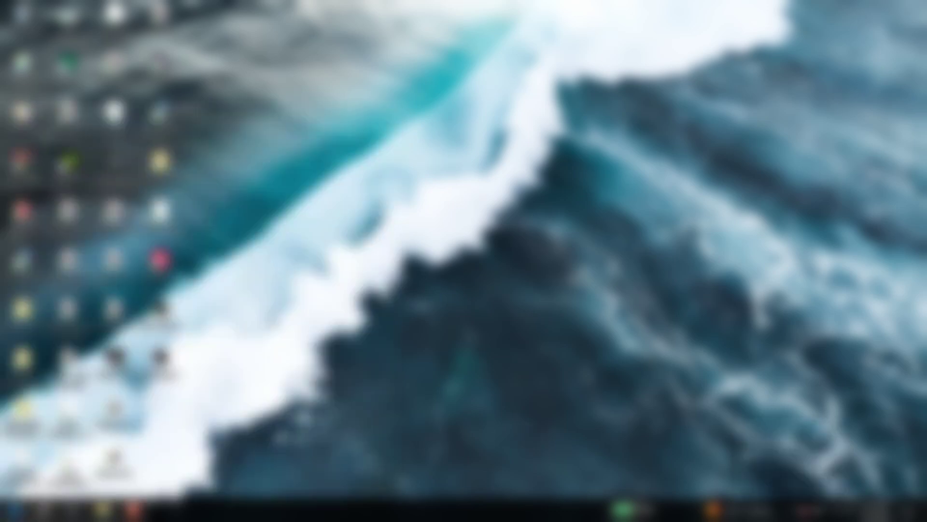
pyautogui.write('fl')
pyautogui.click(114, 178)
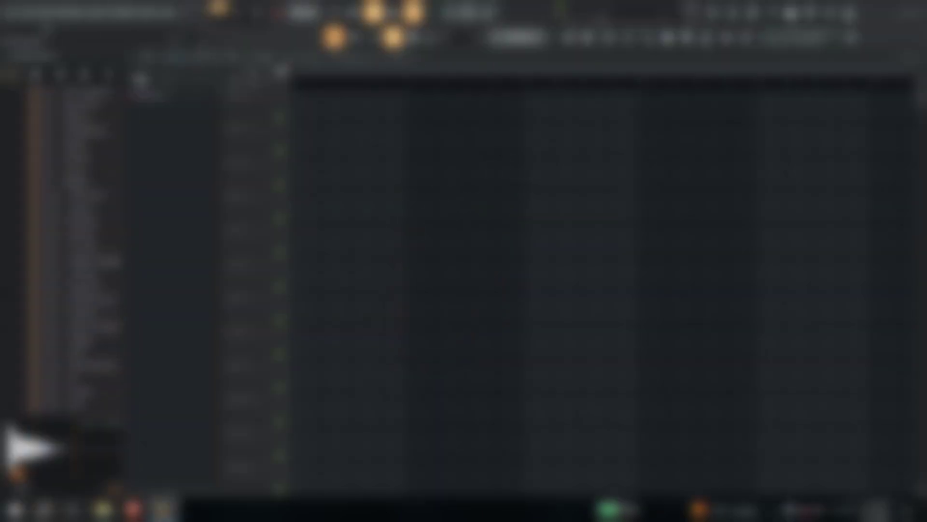
pyautogui.click(14, 12)
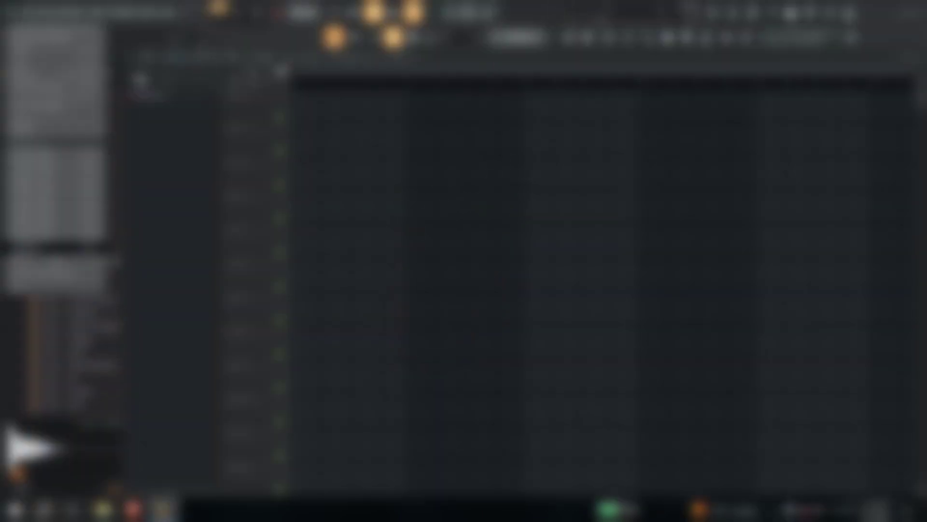
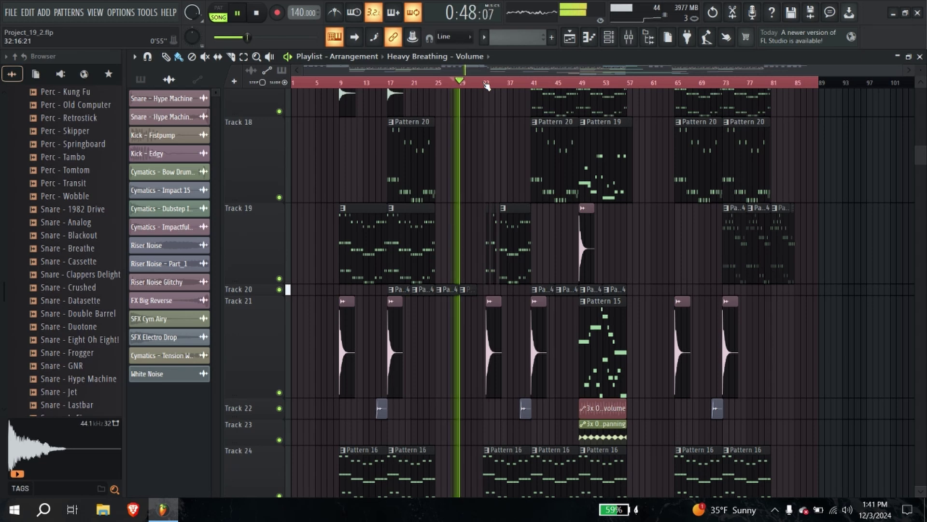
# Step: Restart playback from bar 29 to hear the section leading into the drop
pyautogui.scroll(-1, 486, 94)
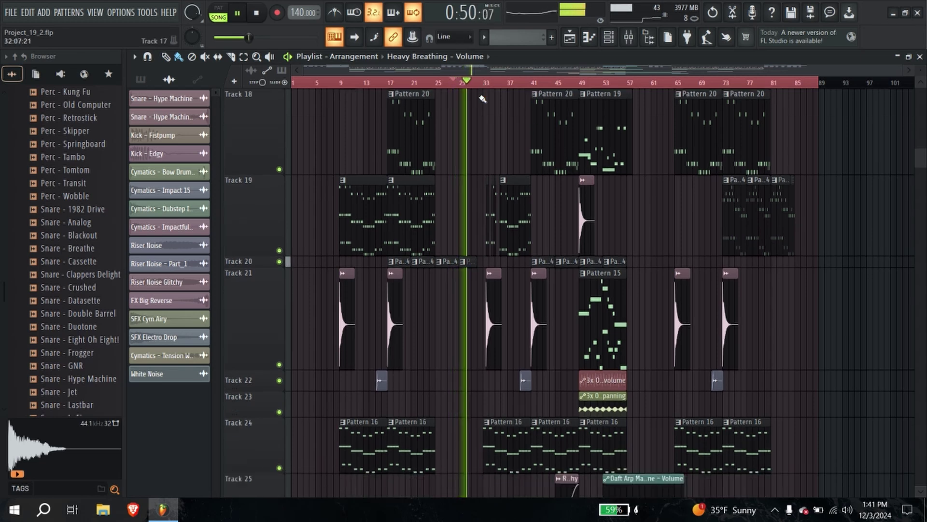
pyautogui.scroll(10, 485, 101)
pyautogui.scroll(15, 485, 110)
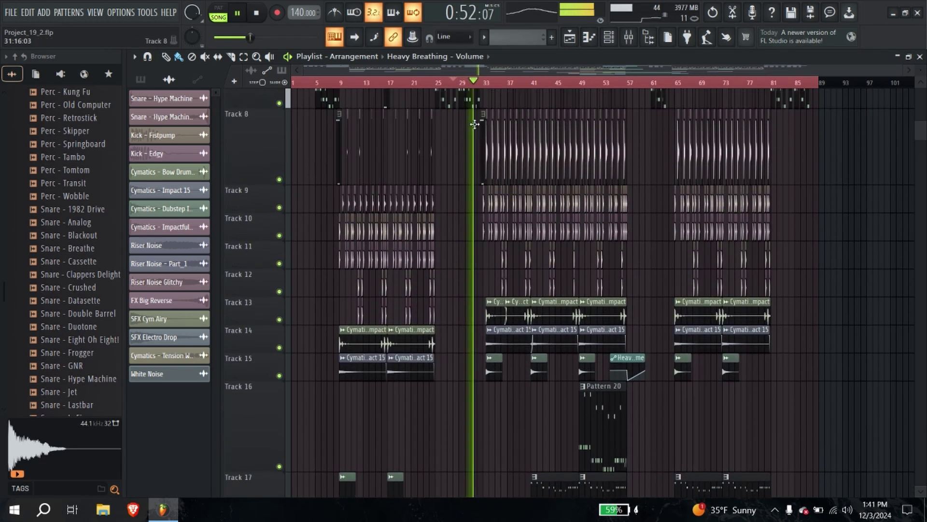
pyautogui.scroll(4, 467, 135)
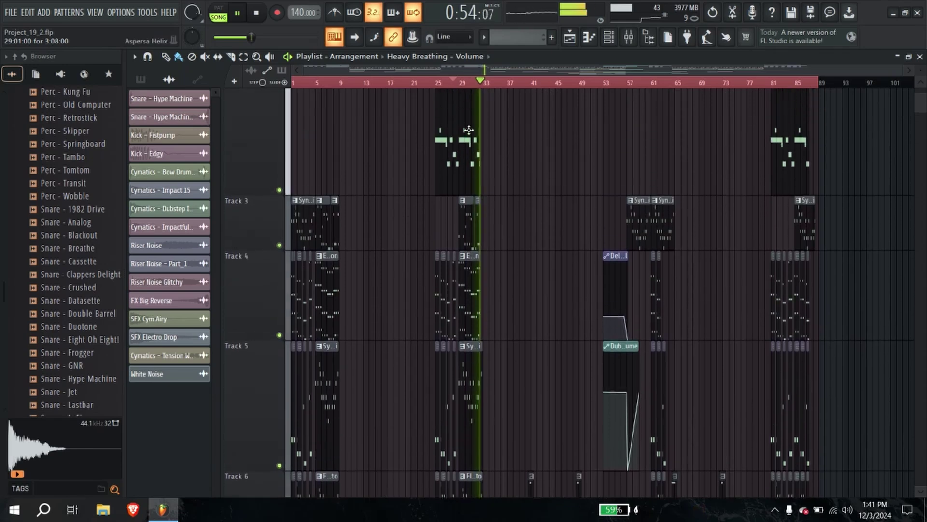
pyautogui.scroll(5, 467, 135)
pyautogui.click(434, 84)
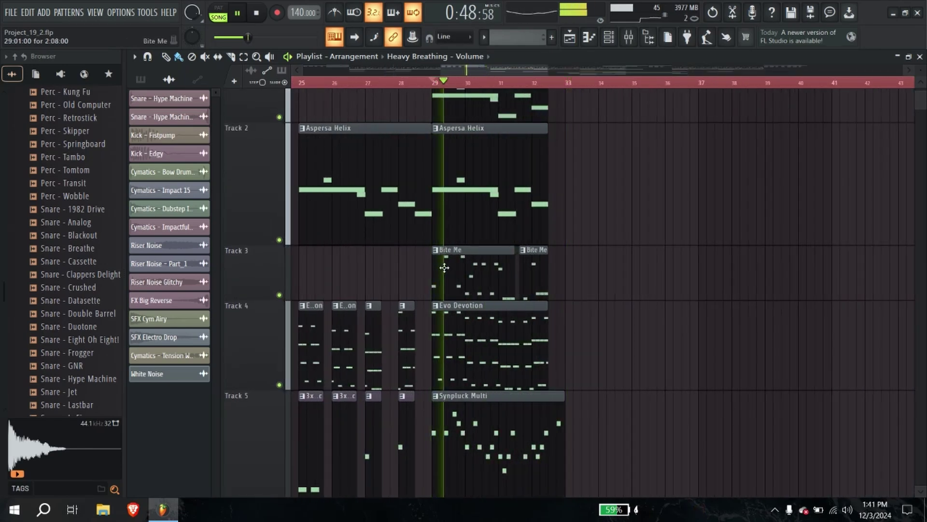
# Step: Solo Track 5 and unmute Track 6 to hear Synpluck Multi and Flutes Staccato together
pyautogui.scroll(-1, 271, 442)
pyautogui.scroll(-1, 270, 442)
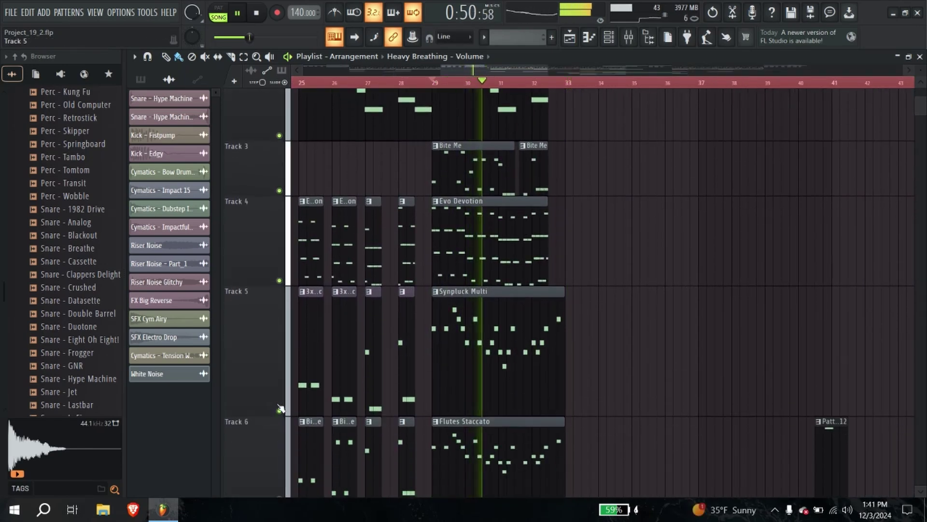
pyautogui.rightClick(279, 411)
pyautogui.scroll(-1, 266, 470)
pyautogui.click(279, 429)
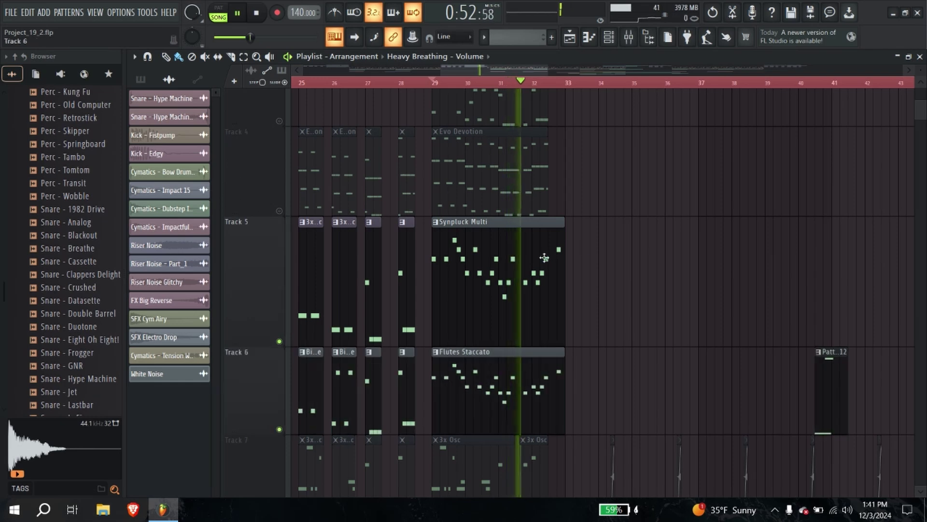
# Step: Lower the mixer volume of Insert 11 to about -5 dB, return to the playlist and unsolo Track 5
pyautogui.click(629, 38)
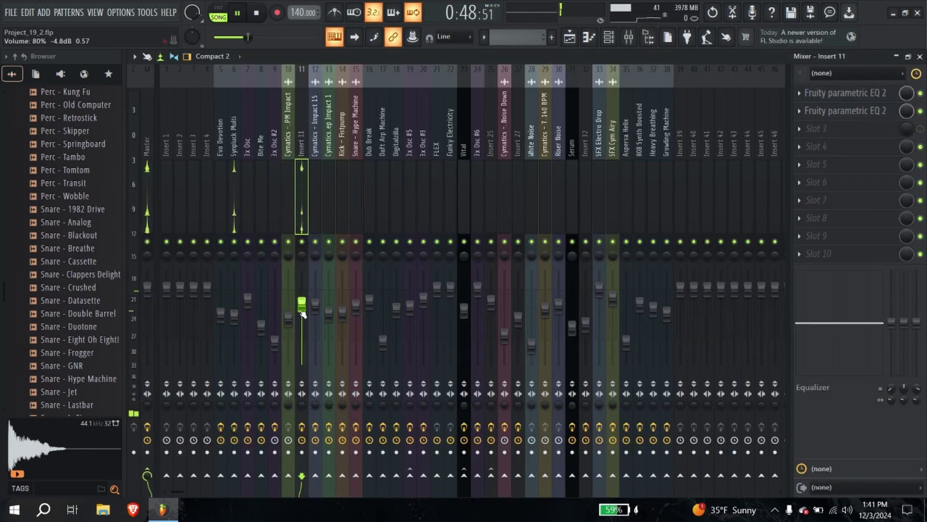
pyautogui.click(570, 38)
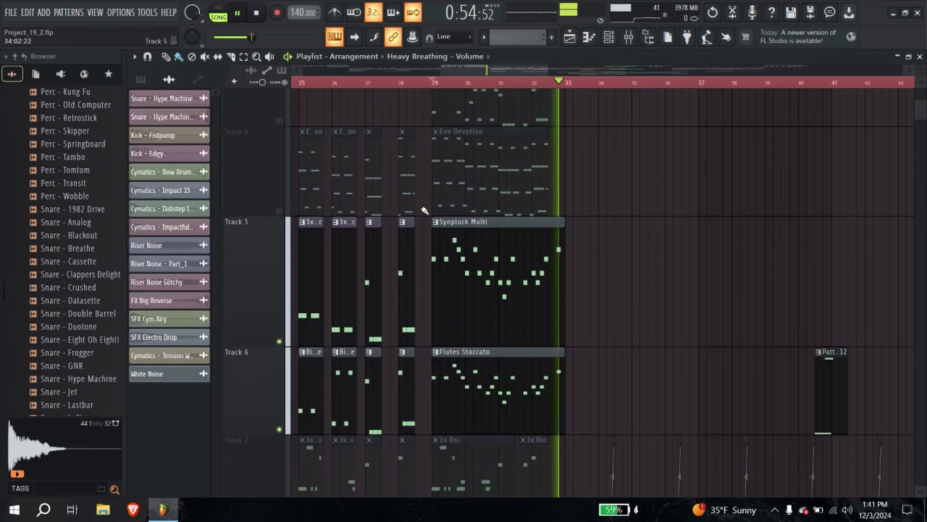
pyautogui.rightClick(280, 343)
pyautogui.press('space')
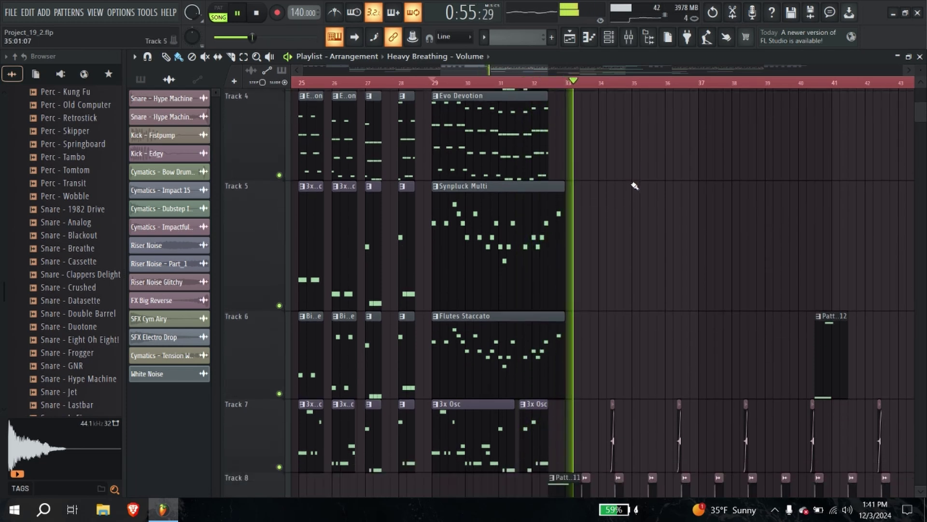
# Step: Listen through the transition into the drop with all tracks active, then save the project
pyautogui.scroll(-5, 633, 186)
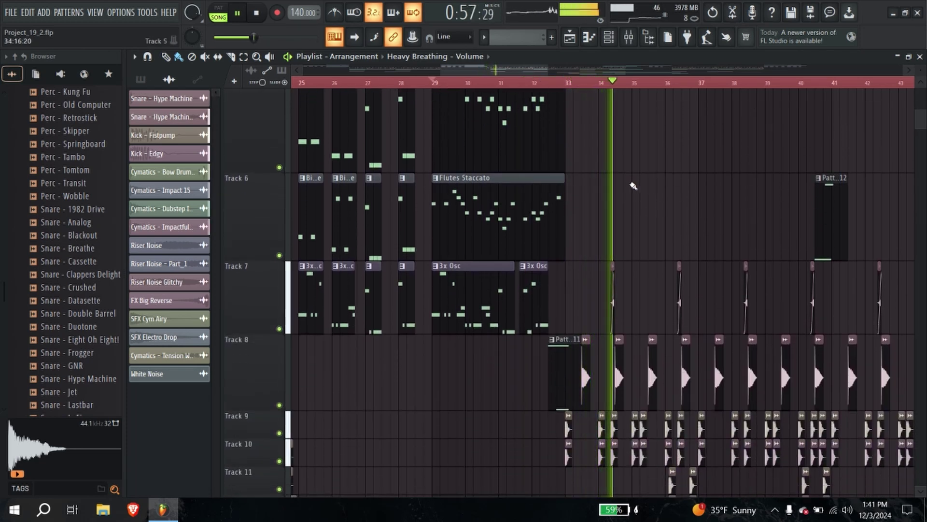
pyautogui.scroll(-2, 633, 186)
pyautogui.scroll(-2, 634, 186)
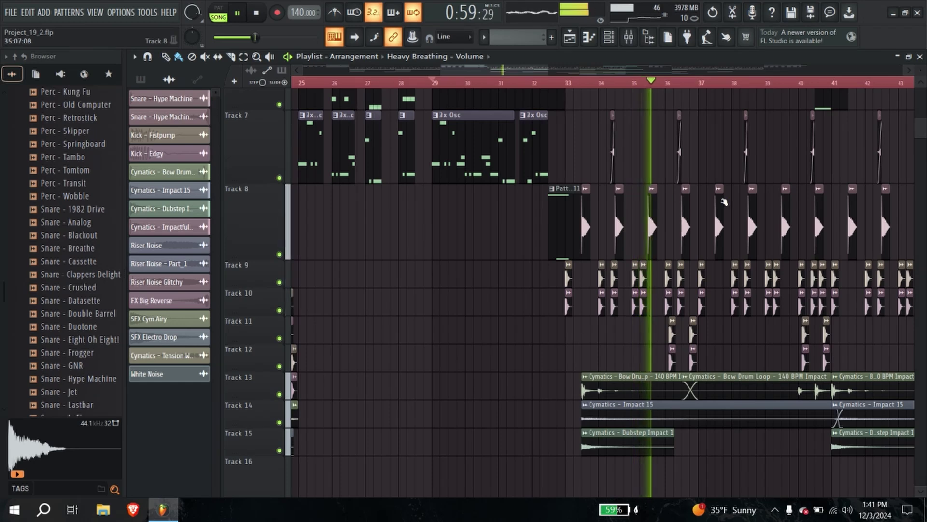
pyautogui.click(629, 37)
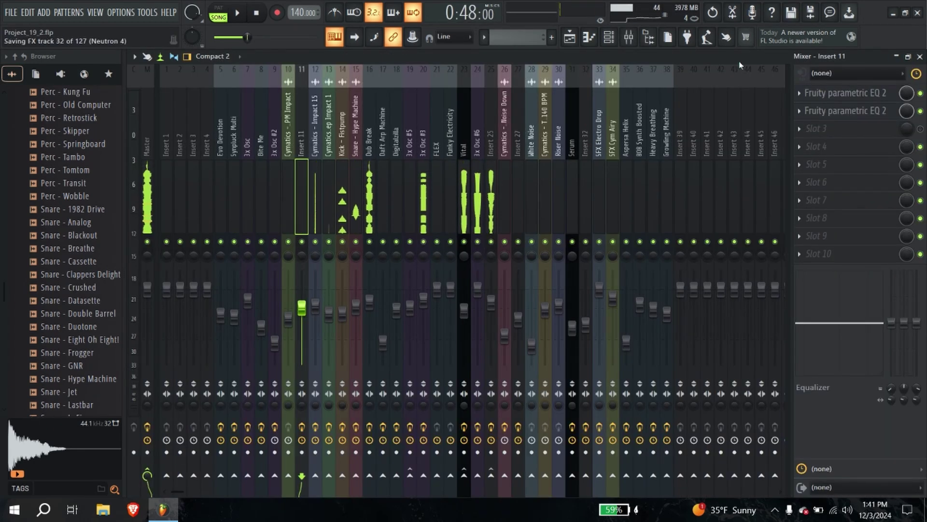
pyautogui.click(920, 56)
# Step: Play the drop from just after bar 33 to check the impact sounds
pyautogui.scroll(-3, 648, 280)
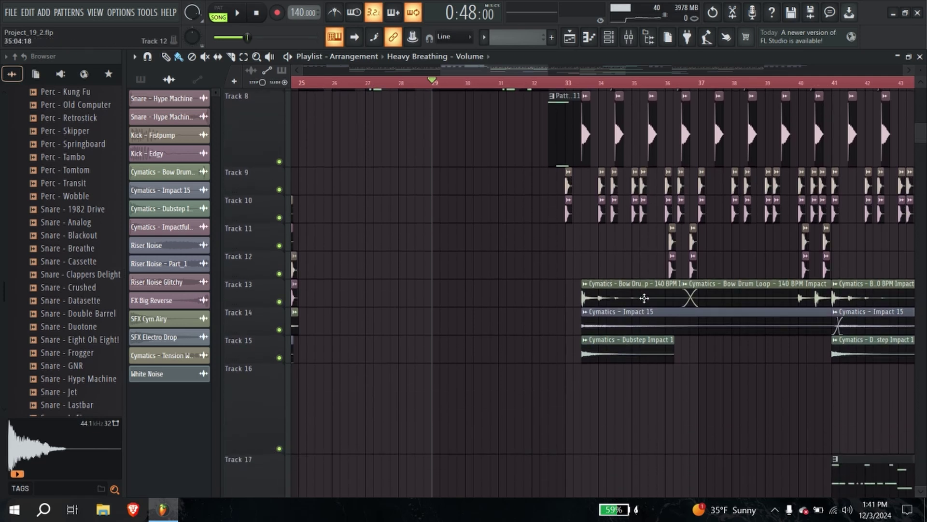
pyautogui.click(573, 82)
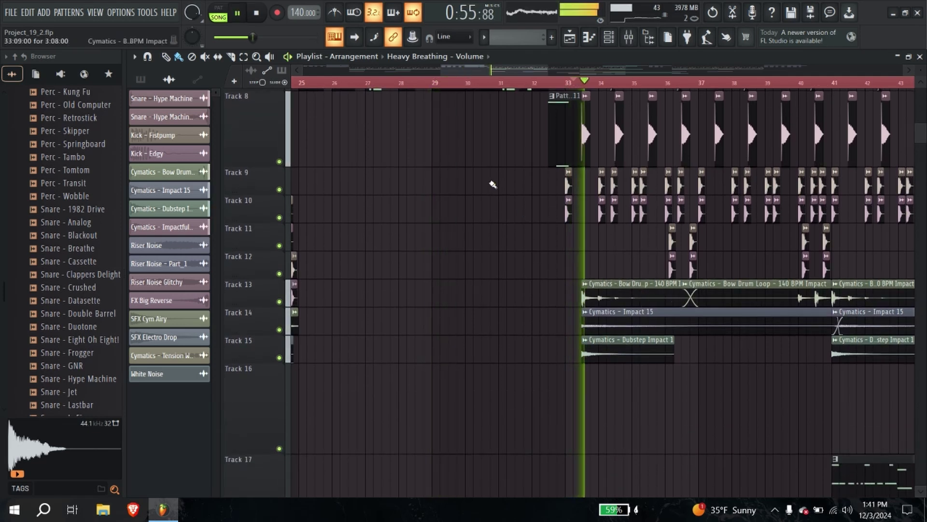
# Step: Play the drop from bar 33 and examine the drum, impact, pattern and riser layers on Tracks 8 to 24
pyautogui.click(567, 82)
pyautogui.scroll(5, 570, 93)
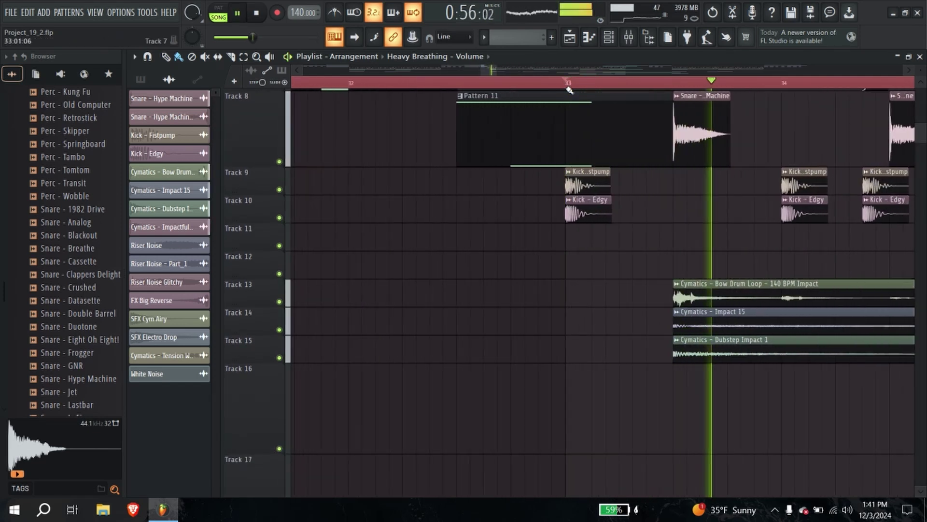
pyautogui.scroll(-5, 570, 93)
pyautogui.scroll(-2, 585, 135)
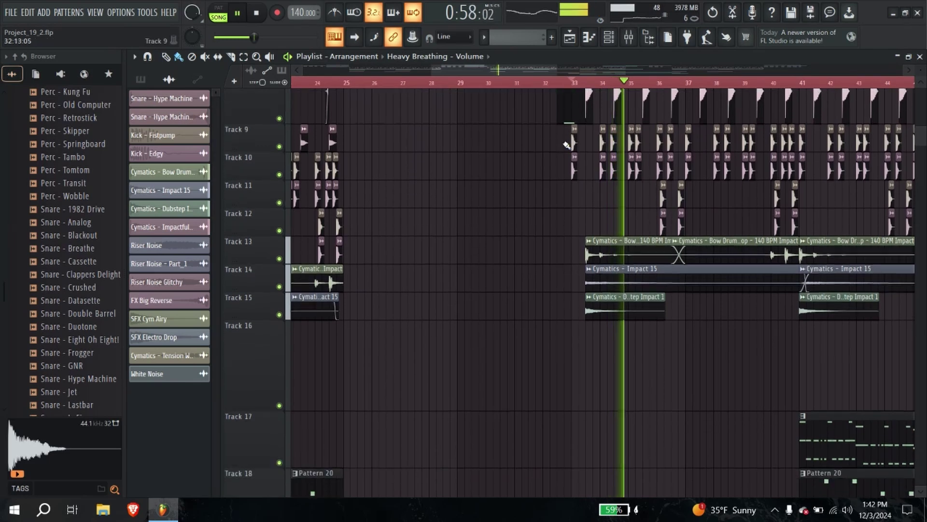
pyautogui.scroll(-12, 592, 151)
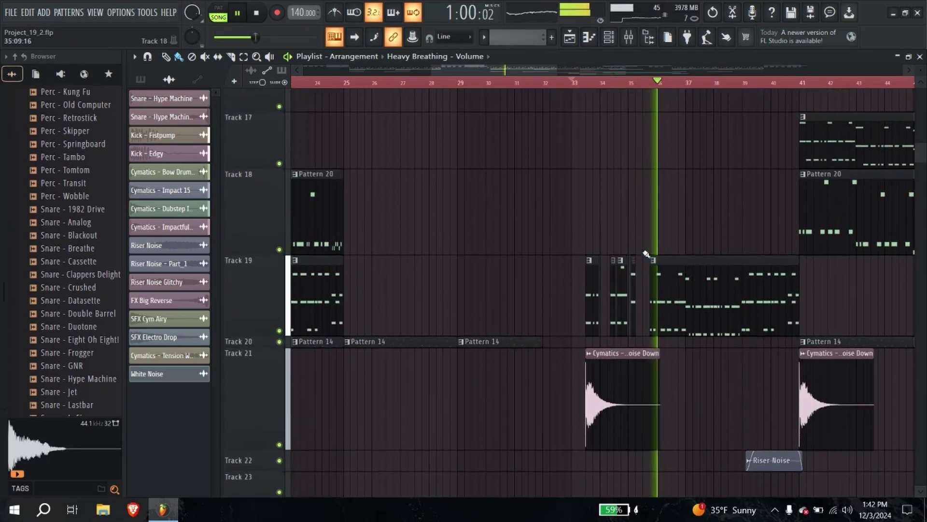
pyautogui.scroll(-2, 636, 246)
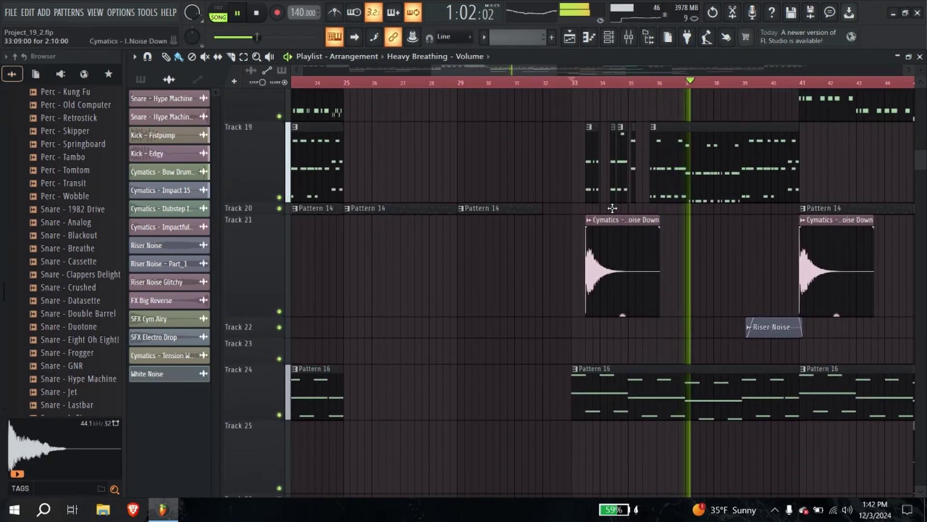
pyautogui.scroll(6, 821, 184)
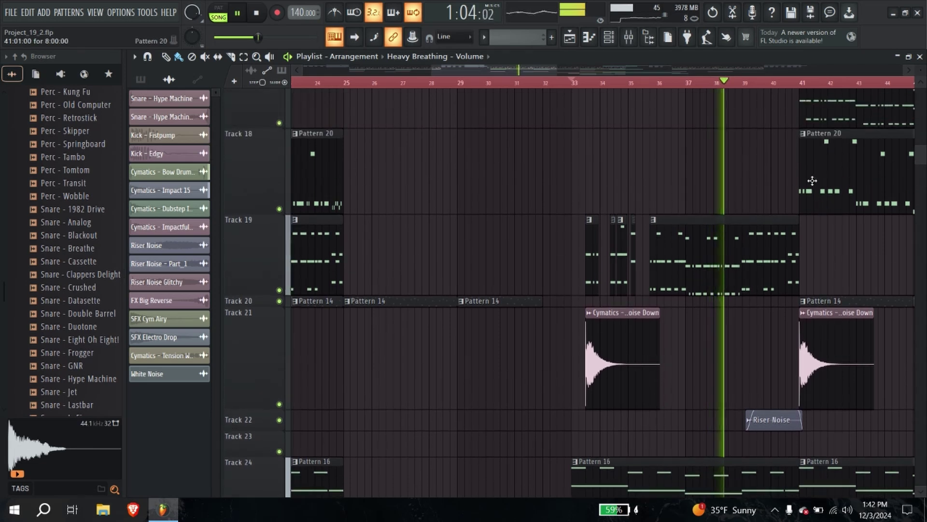
pyautogui.moveTo(660, 184); pyautogui.dragTo(616, 188)
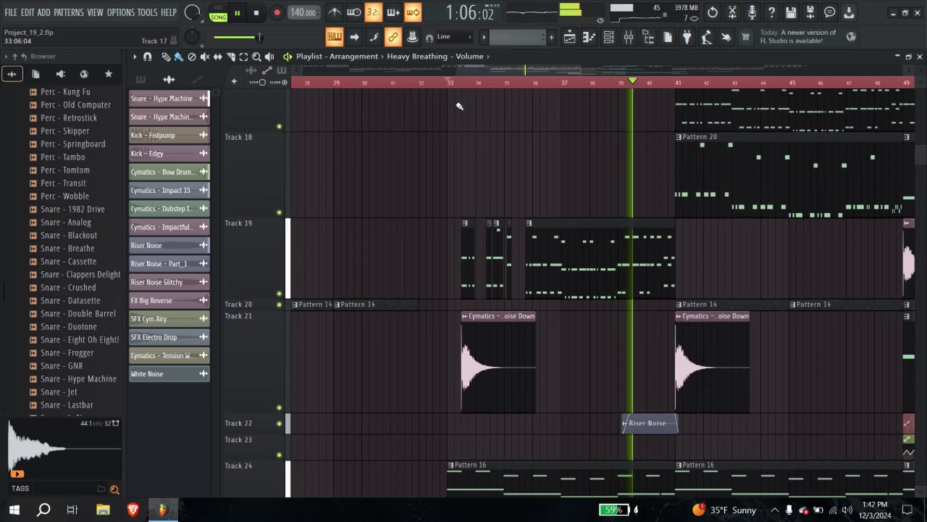
# Step: Replay the opening of the drop from several points between bars 33 and 35 and stop playback
pyautogui.click(451, 84)
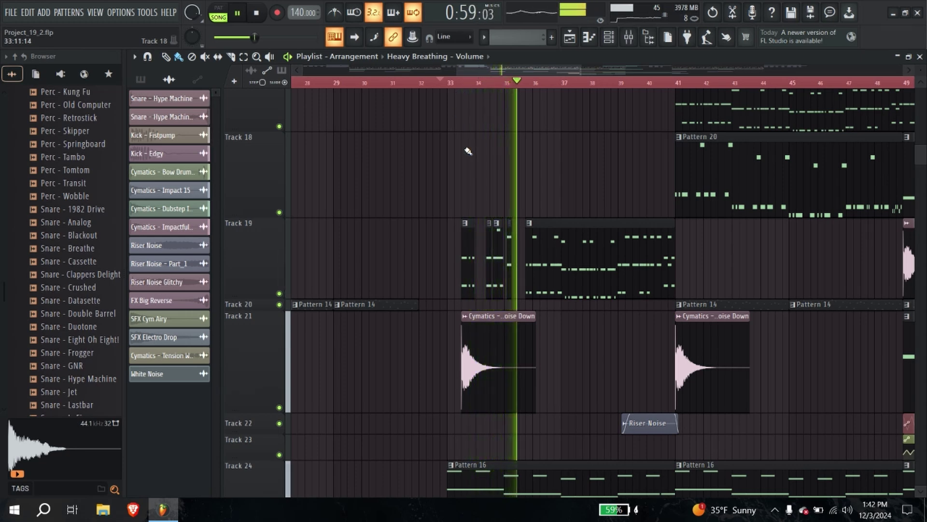
pyautogui.click(520, 82)
pyautogui.click(501, 82)
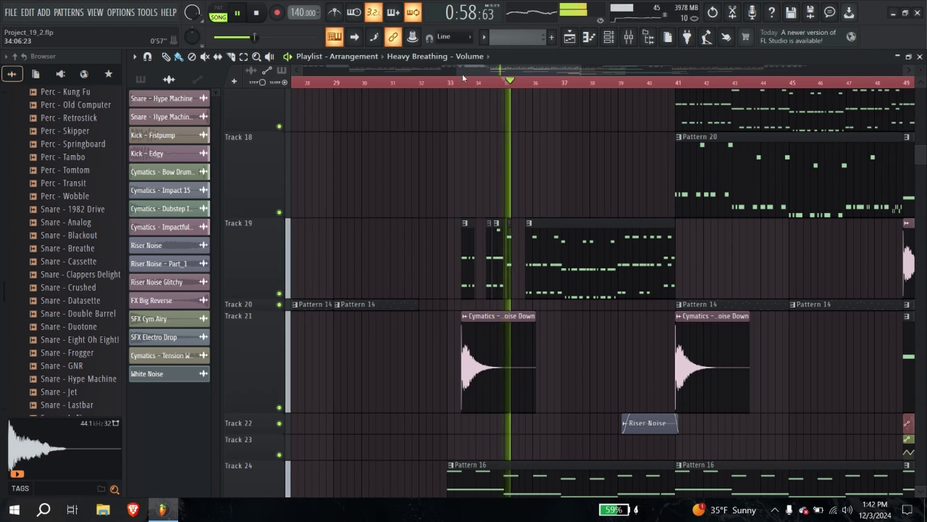
pyautogui.click(478, 82)
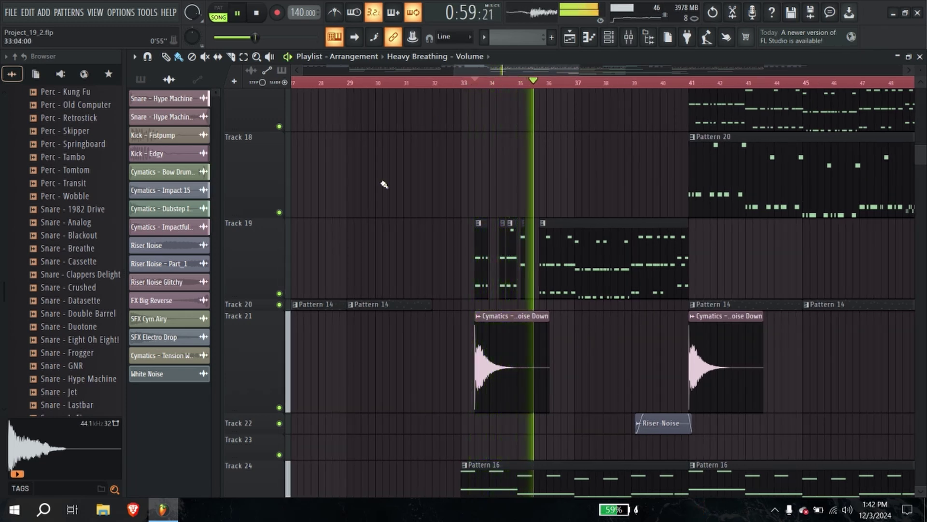
pyautogui.press('space')
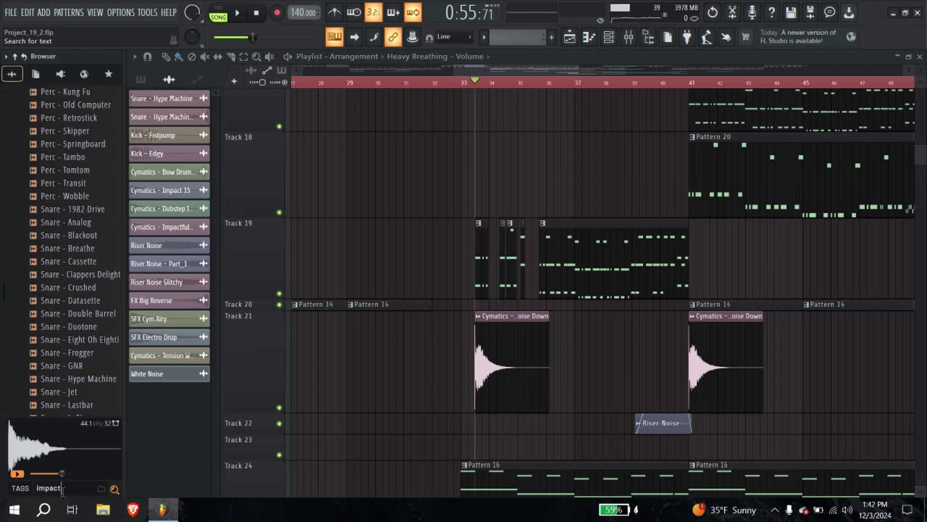
# Step: Search the sample browser for "impact" and audition several of the Cymatics impact samples
pyautogui.press('Return')
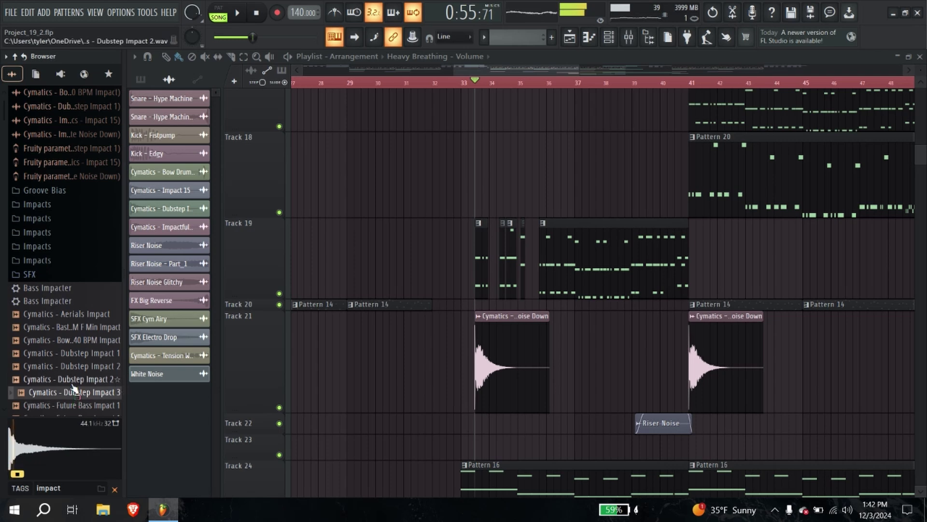
pyautogui.scroll(-6, 73, 389)
pyautogui.click(85, 370)
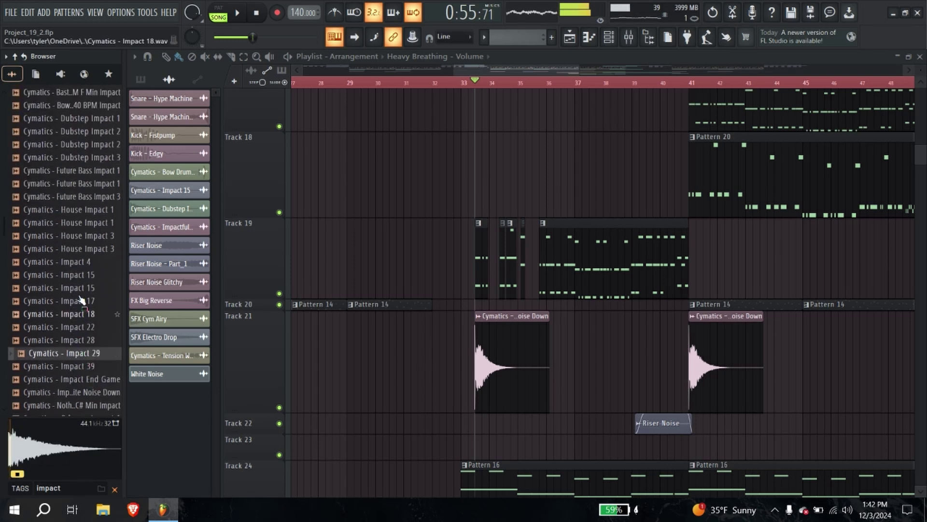
pyautogui.click(89, 267)
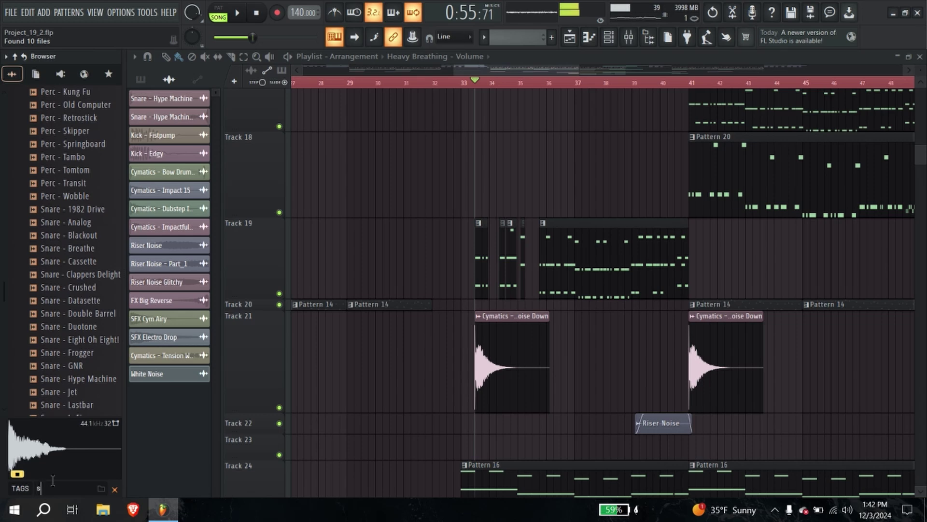
# Step: Search the sample browser for "sub" and preview the SFX Mega Sub sample
pyautogui.click(52, 480)
pyautogui.write('sub')
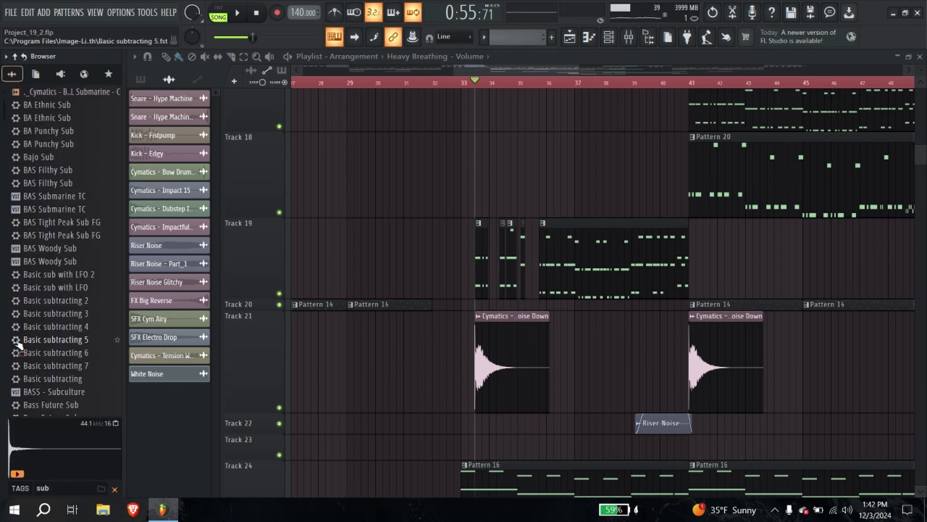
pyautogui.scroll(-15, 58, 241)
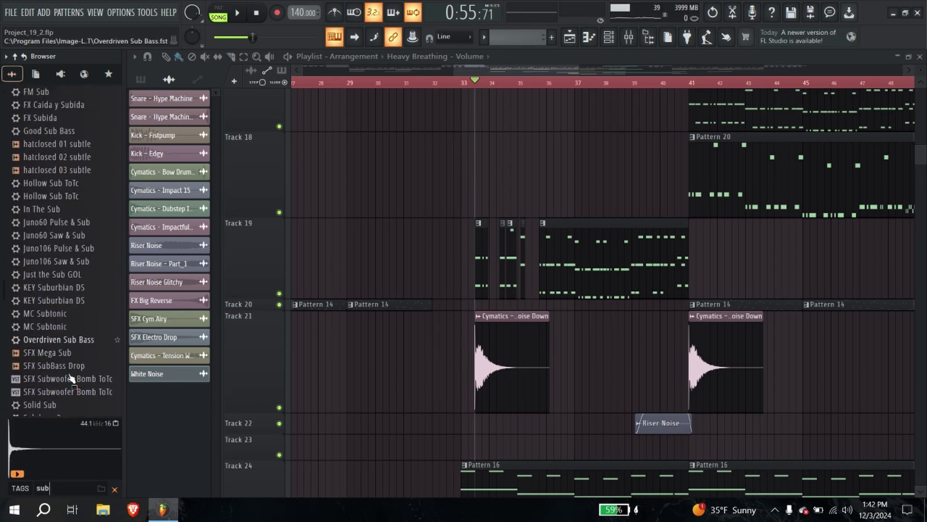
pyautogui.click(59, 355)
pyautogui.click(65, 358)
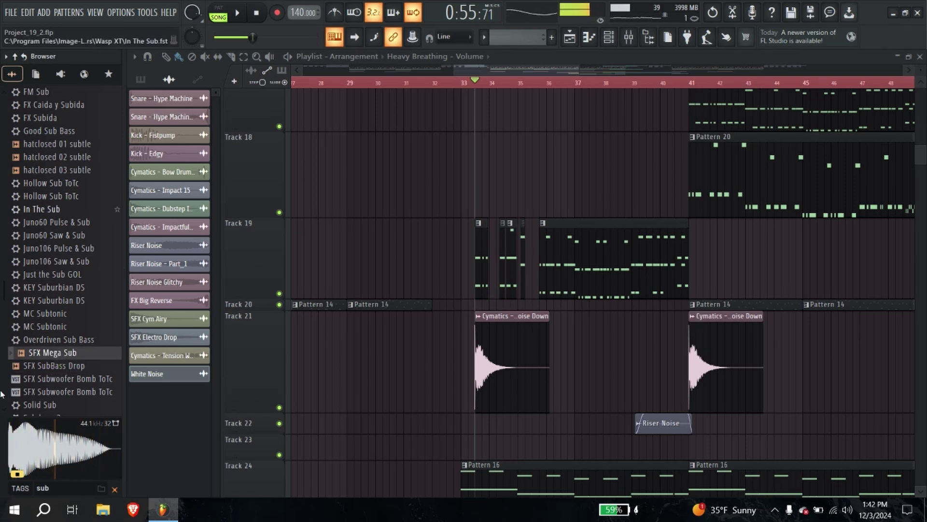
# Step: Place SFX Mega Sub on Track 22 at bar 34, check it in playback and add a second copy at bar 35
pyautogui.moveTo(52, 356); pyautogui.dragTo(479, 427)
pyautogui.press('space')
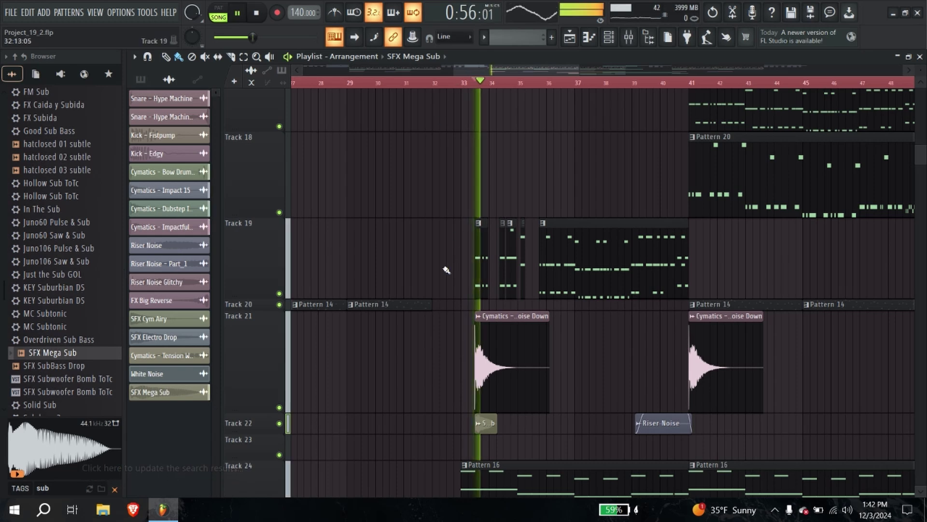
pyautogui.scroll(4, 459, 304)
pyautogui.moveTo(548, 423); pyautogui.dragTo(598, 423)
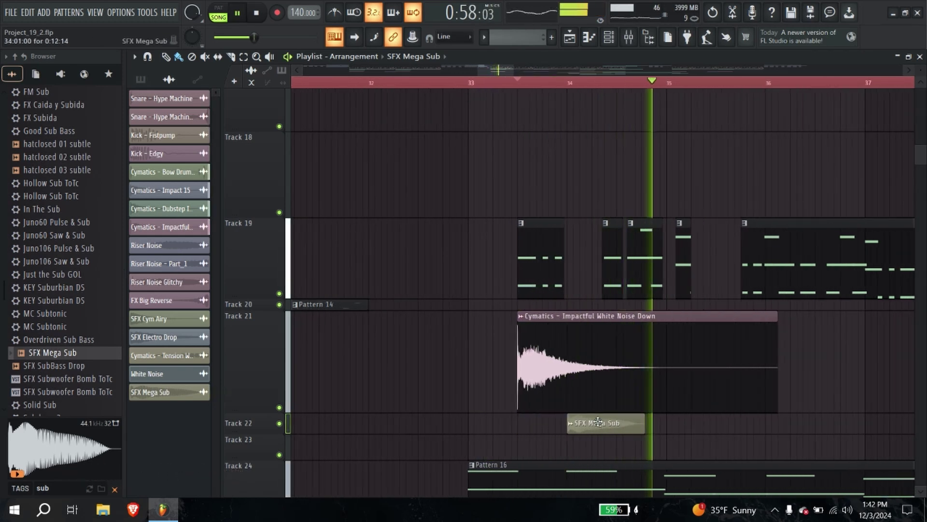
pyautogui.press('space')
pyautogui.press('space')
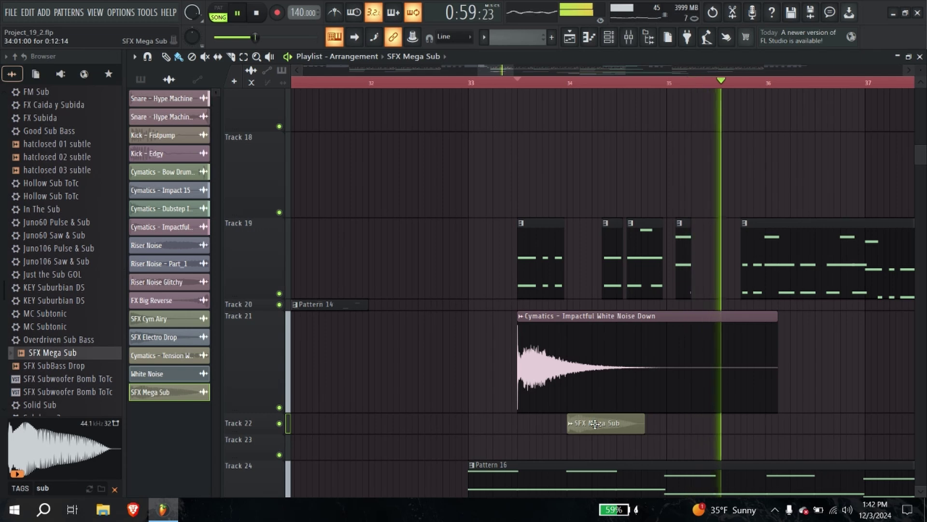
pyautogui.moveTo(595, 423); pyautogui.dragTo(714, 423)
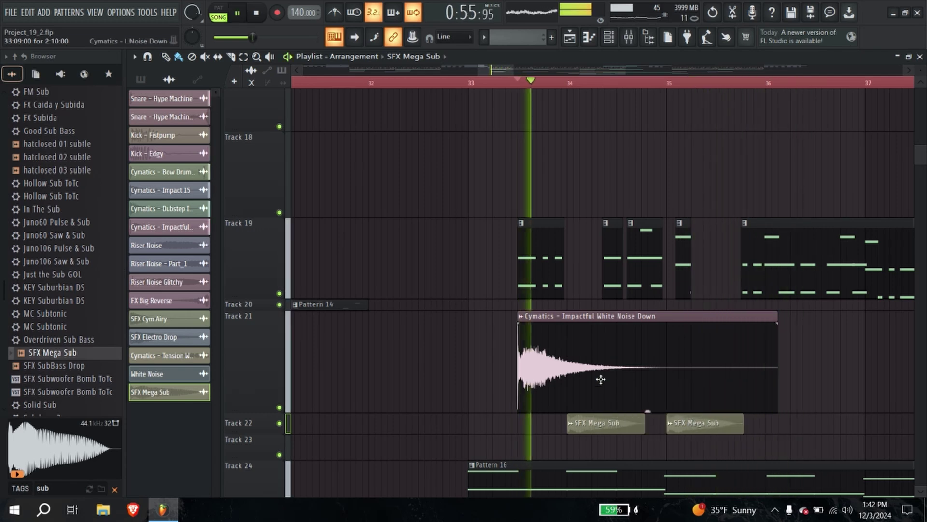
# Step: Set the root note of the SFX Mega Sub sample to F#5 and close its channel settings
pyautogui.doubleClick(705, 425)
pyautogui.click(172, 123)
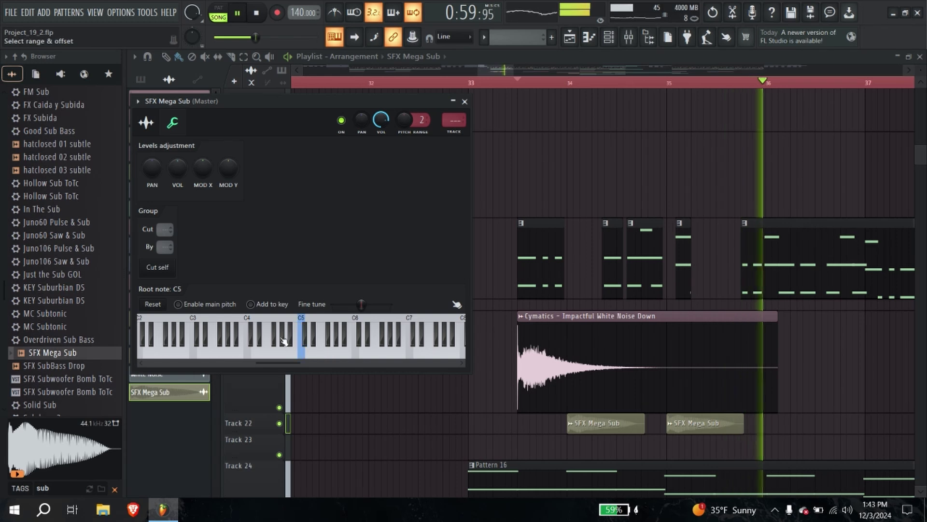
pyautogui.click(274, 334)
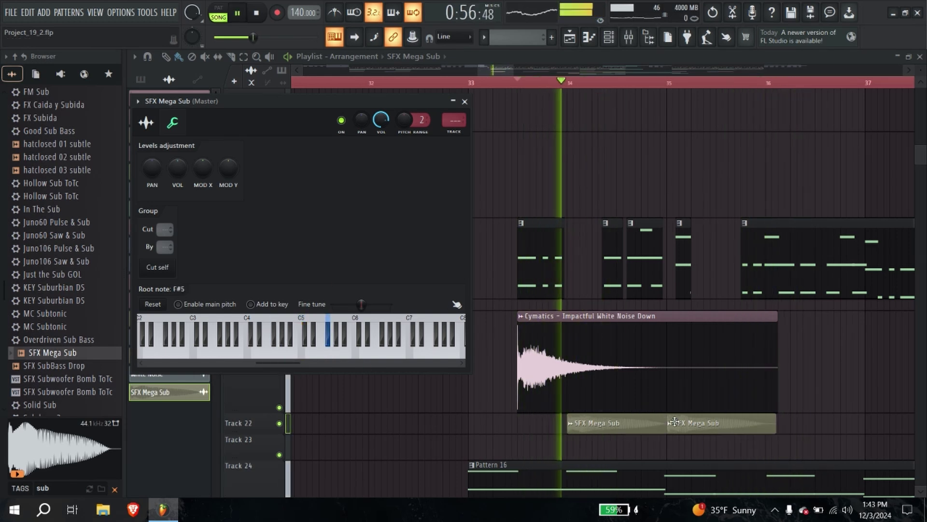
pyautogui.click(465, 101)
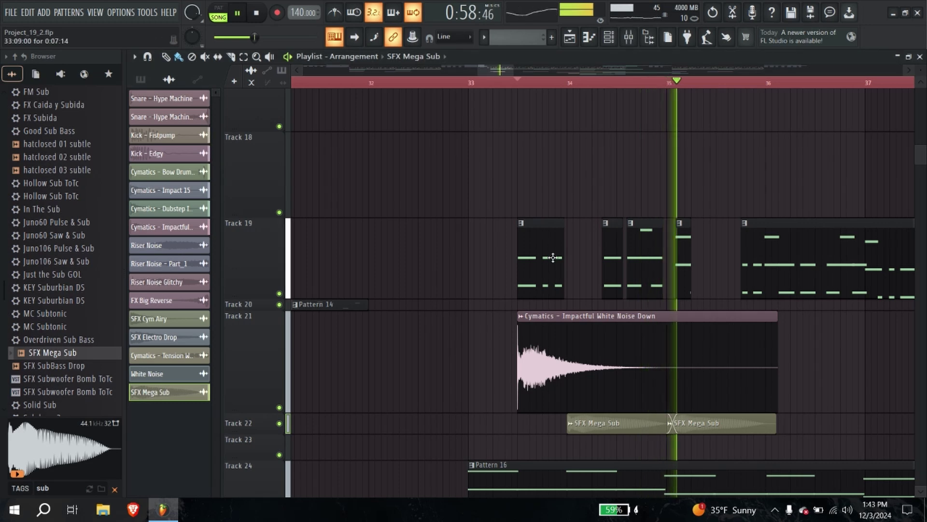
# Step: Insert two new tracks at Track 22 and stagger the two SFX Mega Sub clips across Tracks 22 and 23, starting at 34:02 and 35:02
pyautogui.moveTo(719, 426); pyautogui.dragTo(722, 444)
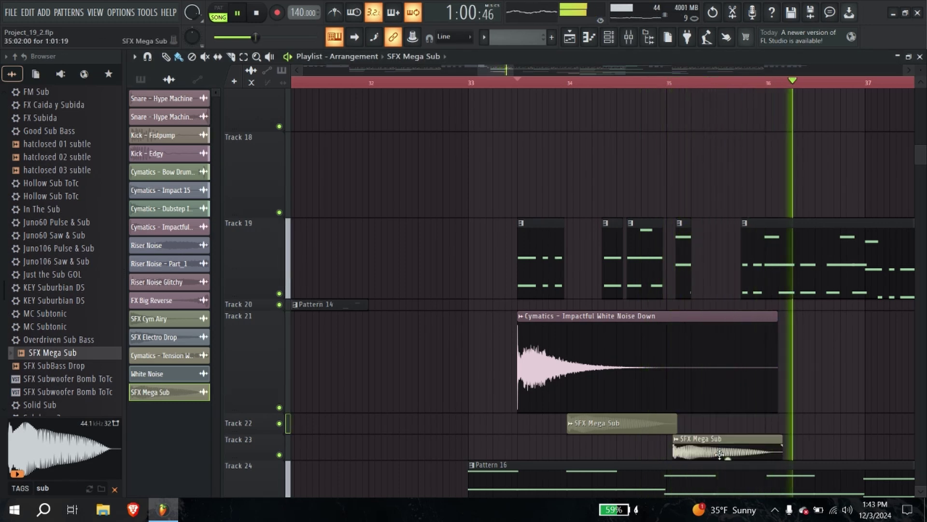
pyautogui.scroll(-3, 371, 392)
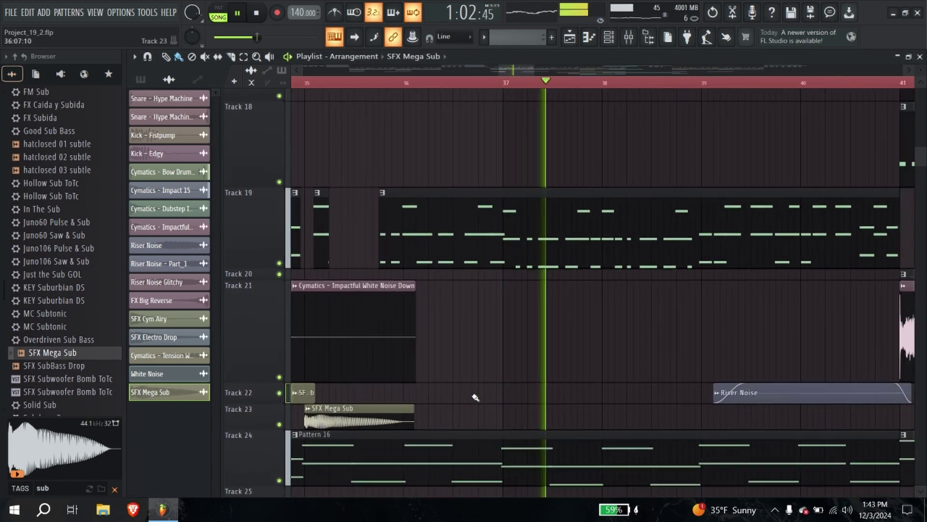
pyautogui.scroll(-1, 332, 378)
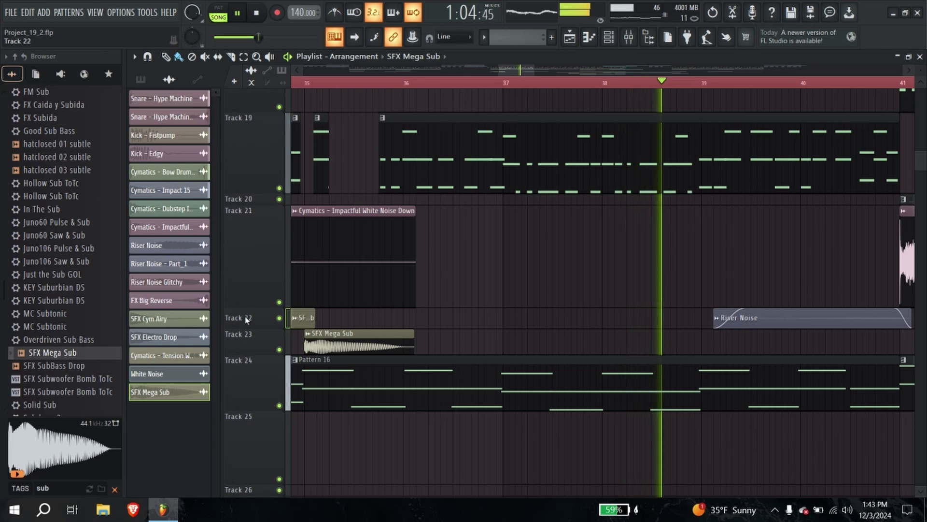
pyautogui.rightClick(246, 319)
pyautogui.press('i')
pyautogui.moveTo(439, 369); pyautogui.dragTo(256, 349)
pyautogui.moveTo(484, 343); pyautogui.dragTo(484, 314)
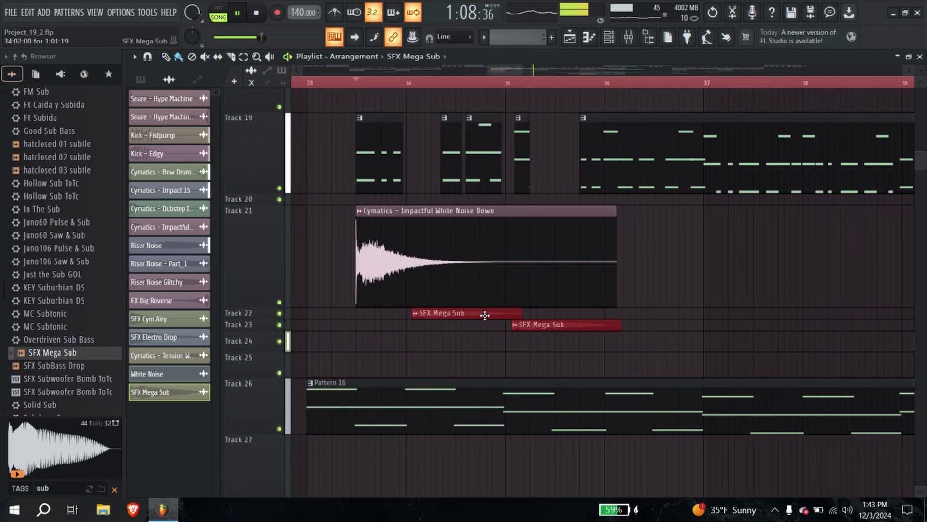
# Step: Duplicate the pair of SFX Mega Sub clips every two bars along Tracks 22 and 23 up to about bar 49
pyautogui.scroll(-4, 467, 315)
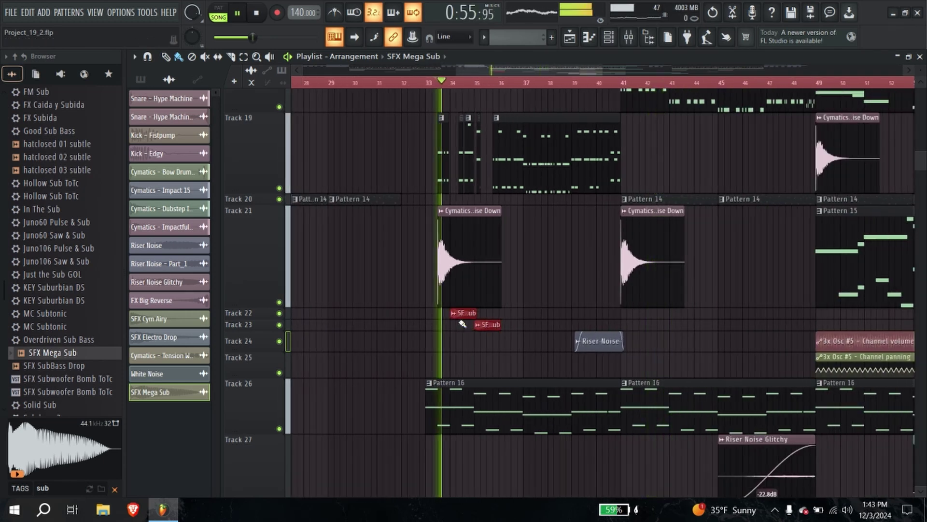
pyautogui.hotkey('ctrl', 'b')
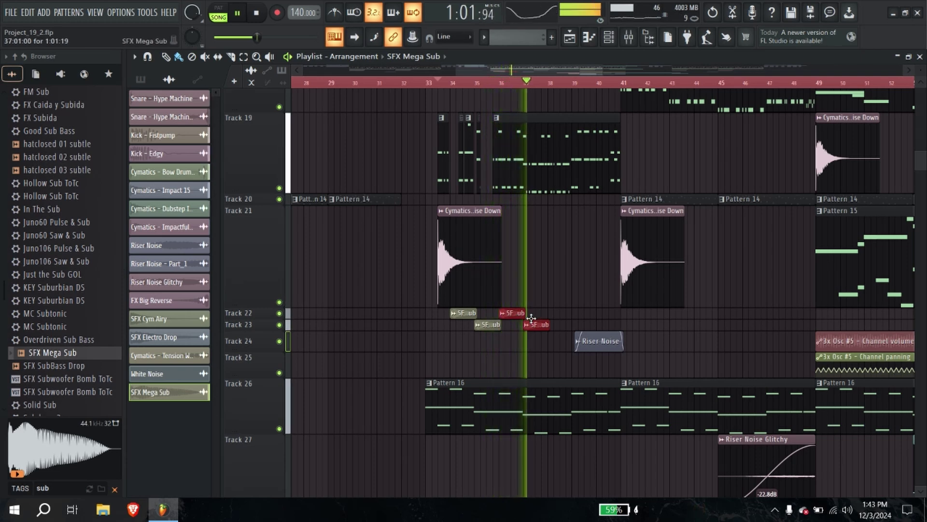
pyautogui.hotkey('ctrl', 'b')
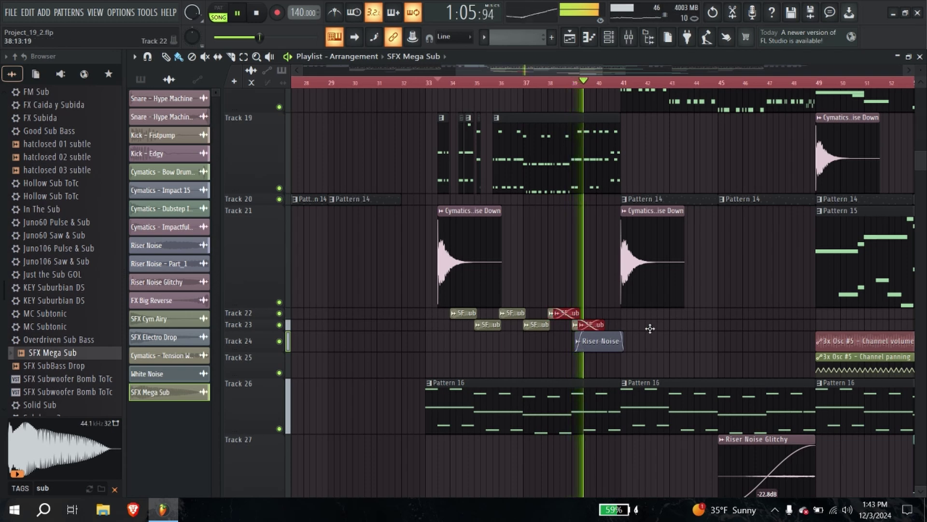
pyautogui.hotkey('ctrl', 'b')
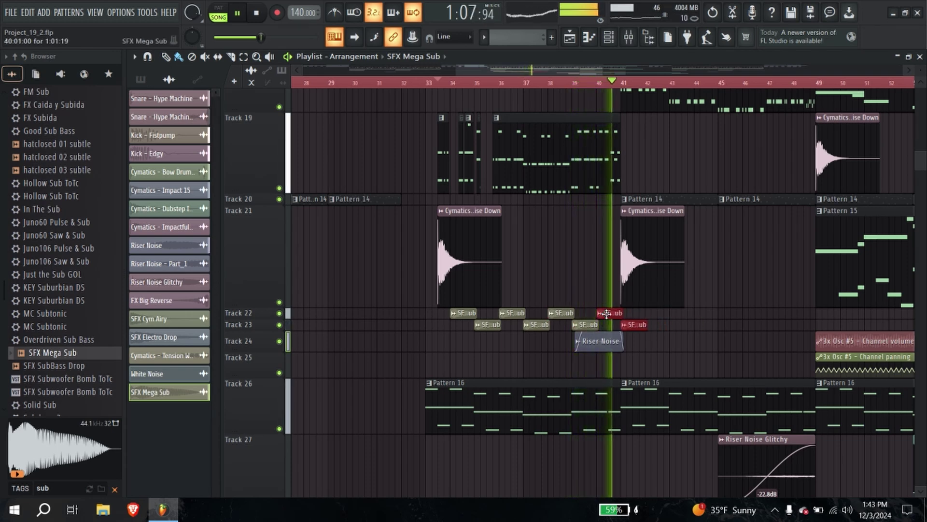
pyautogui.hotkey('ctrl', 'b')
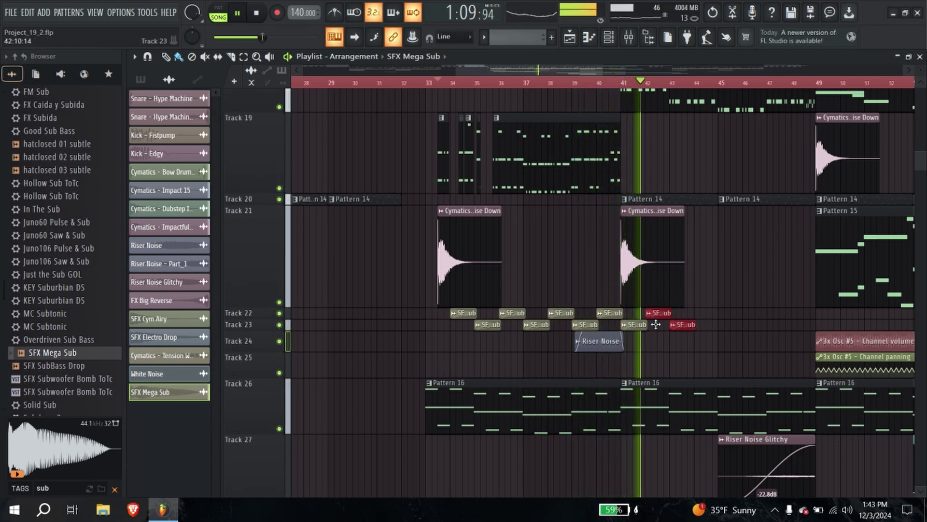
pyautogui.hotkey('ctrl', 'b')
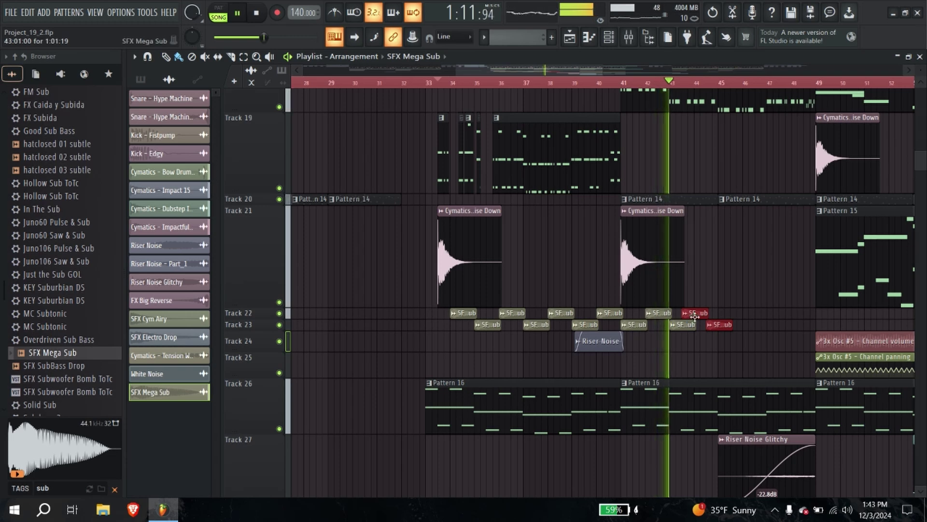
pyautogui.moveTo(707, 315); pyautogui.dragTo(807, 321)
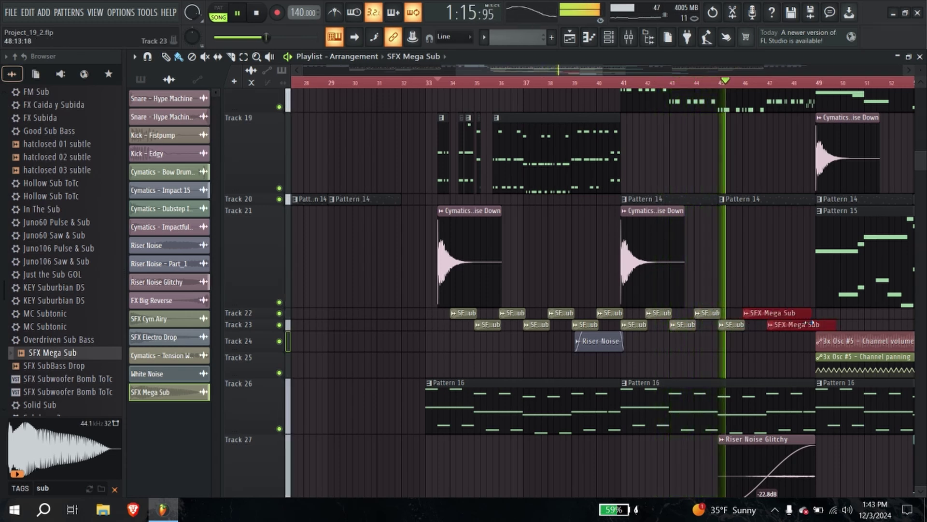
pyautogui.hotkey('ctrl', 'z')
pyautogui.hotkey('ctrl', 'b')
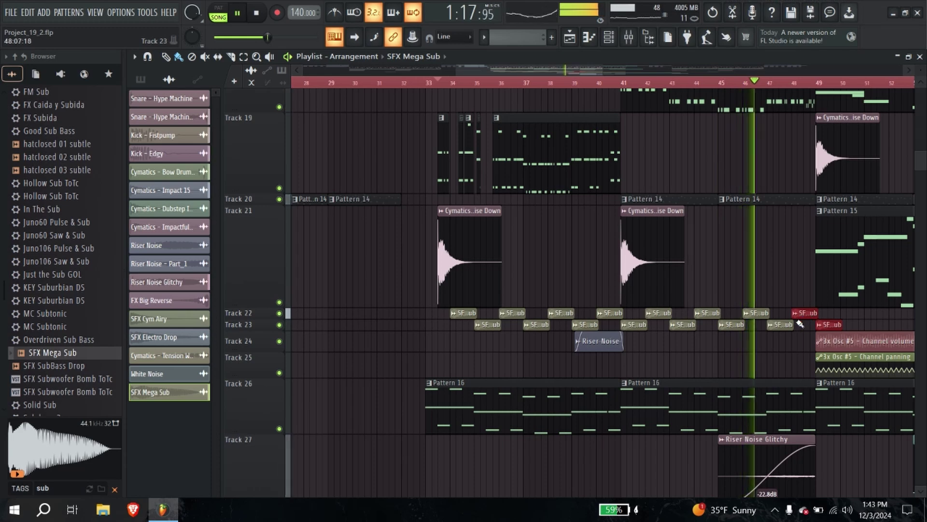
# Step: Continue duplicating the SFX Mega Sub pair every two bars along Tracks 22 and 23 to bar 56, deleting the extra Track 23 clip at bar 57
pyautogui.scroll(2, 795, 332)
pyautogui.moveTo(792, 348); pyautogui.dragTo(542, 265)
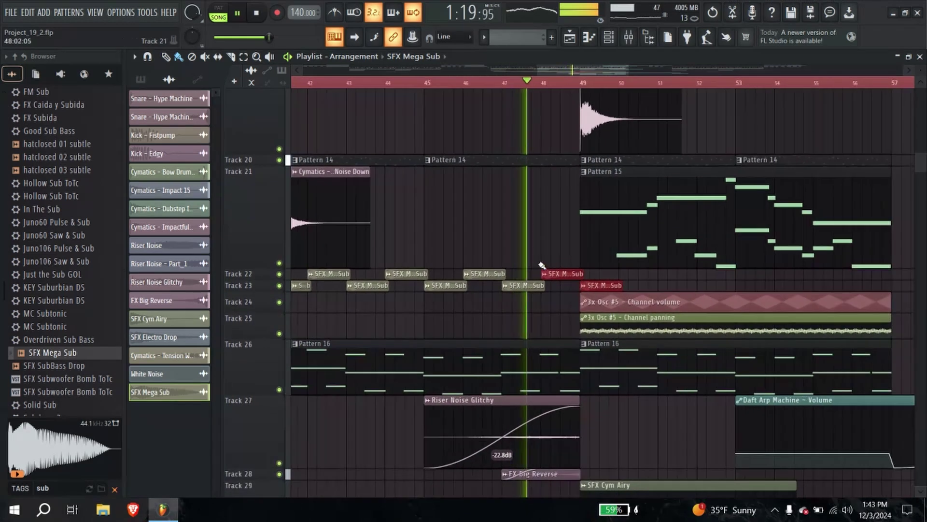
pyautogui.hotkey('ctrl', 'b')
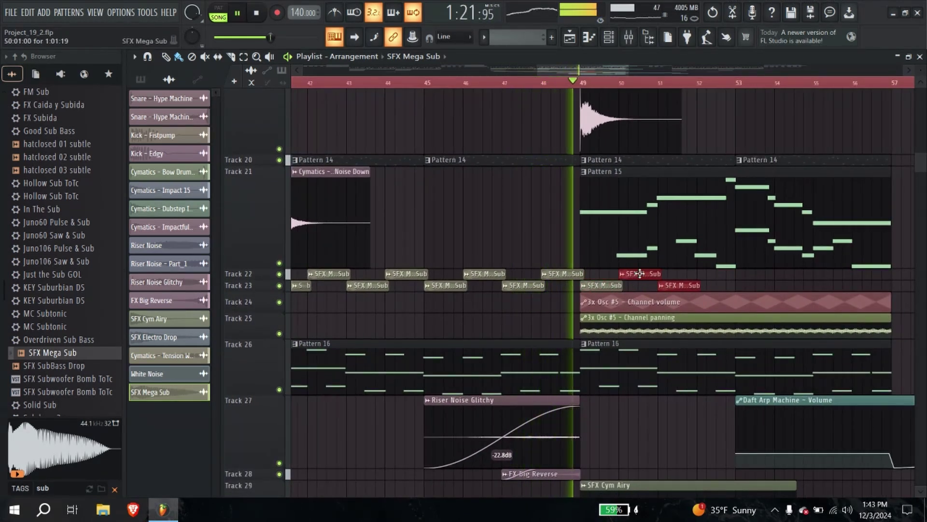
pyautogui.hotkey('ctrl', 'b')
pyautogui.moveTo(718, 274); pyautogui.dragTo(629, 275)
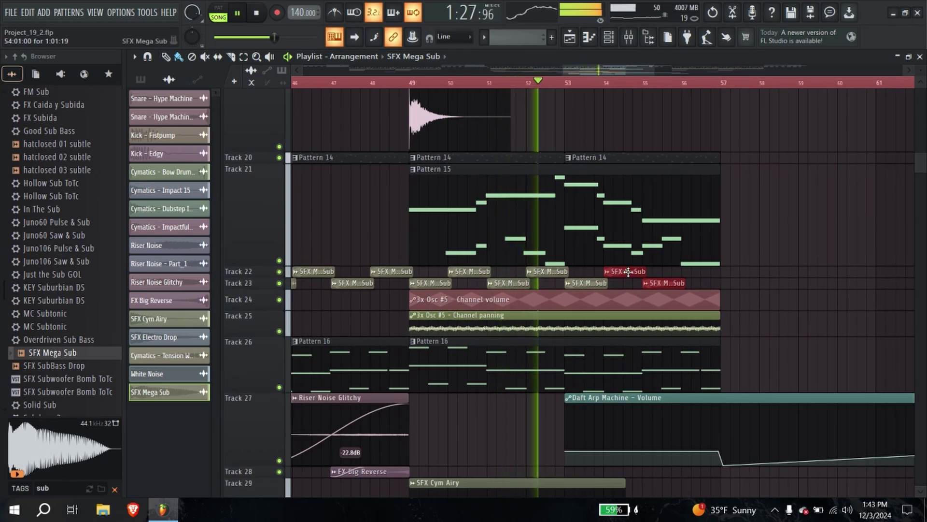
pyautogui.hotkey('ctrl', 'b')
pyautogui.moveTo(724, 278); pyautogui.dragTo(684, 279)
pyautogui.rightClick(753, 283)
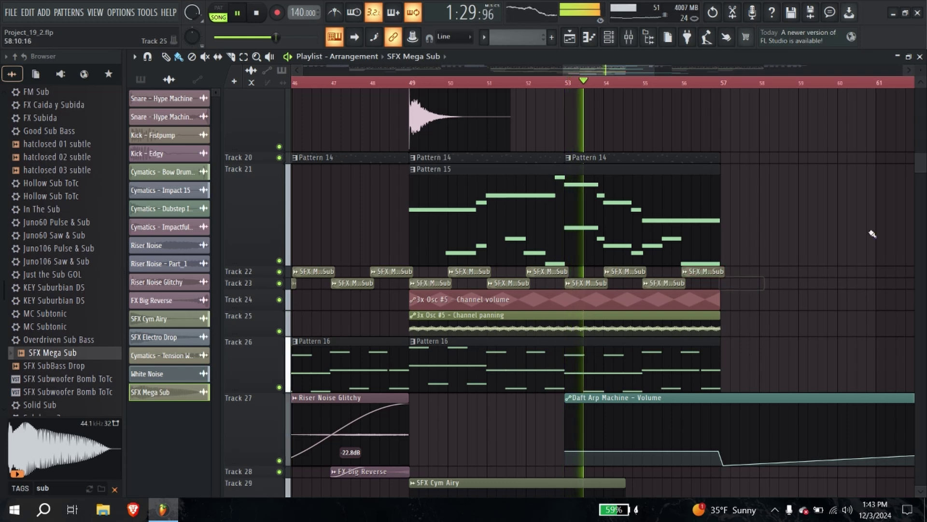
# Step: Lower the SFX Mega Sub mixer track's volume to about 63% (-9.1 dB) and close its channel settings
pyautogui.doubleClick(662, 288)
pyautogui.press('F9')
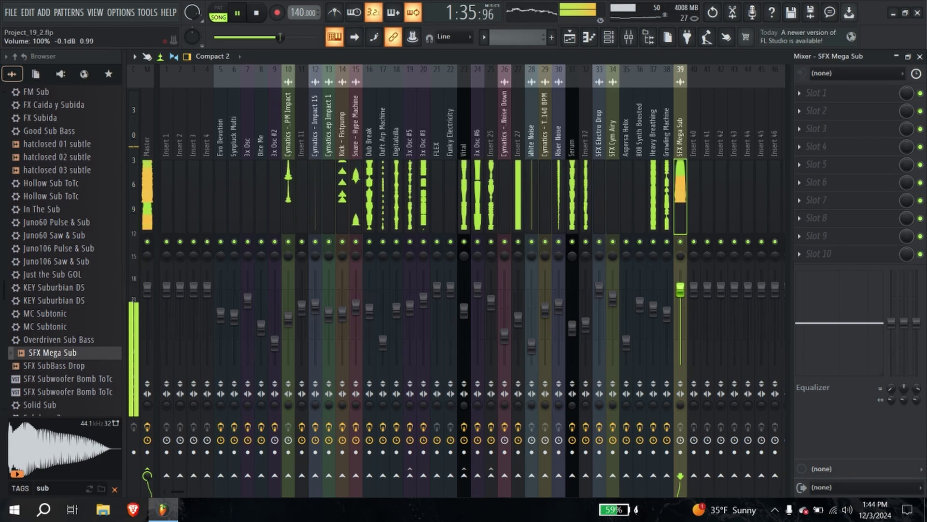
pyautogui.moveTo(686, 292); pyautogui.dragTo(678, 303)
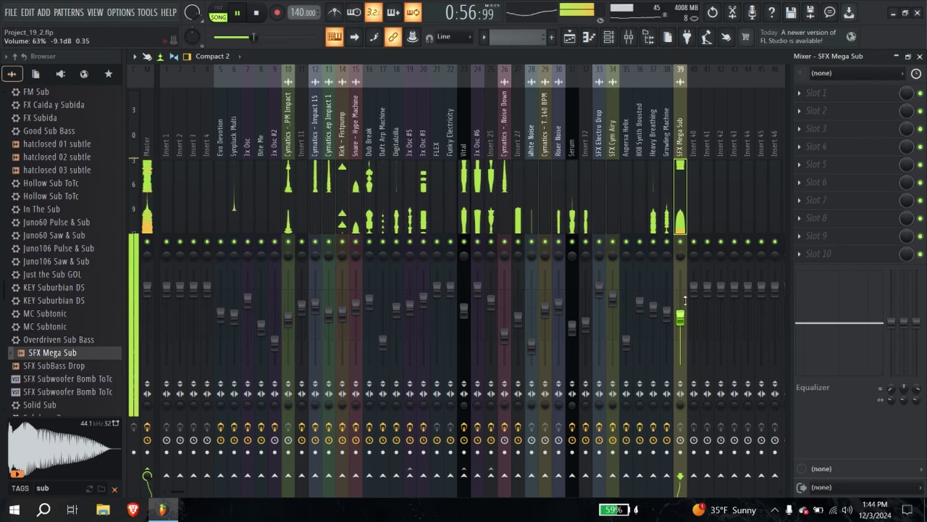
pyautogui.press('Escape')
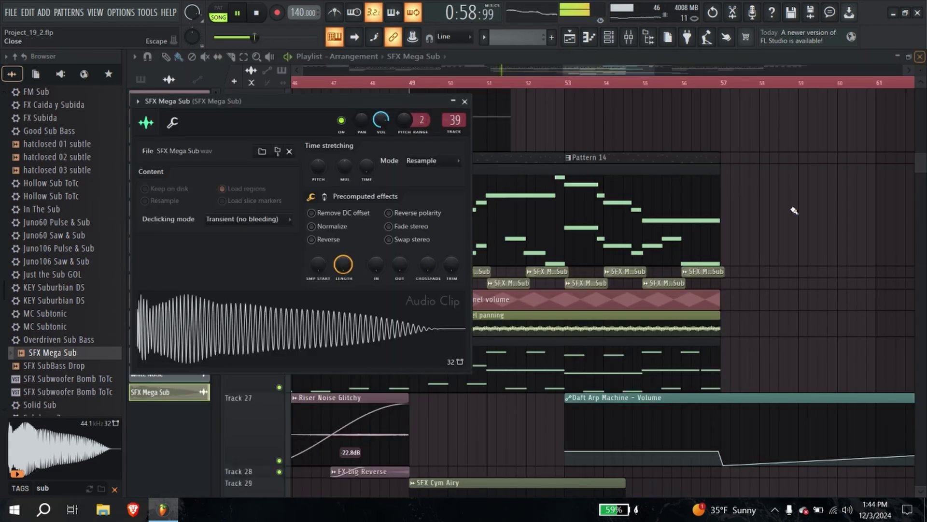
pyautogui.click(466, 102)
# Step: Play the drop from about bar 33 and check how the staggered SFX Mega Sub clips sit with the other layers
pyautogui.hscroll(-5, 522, 244)
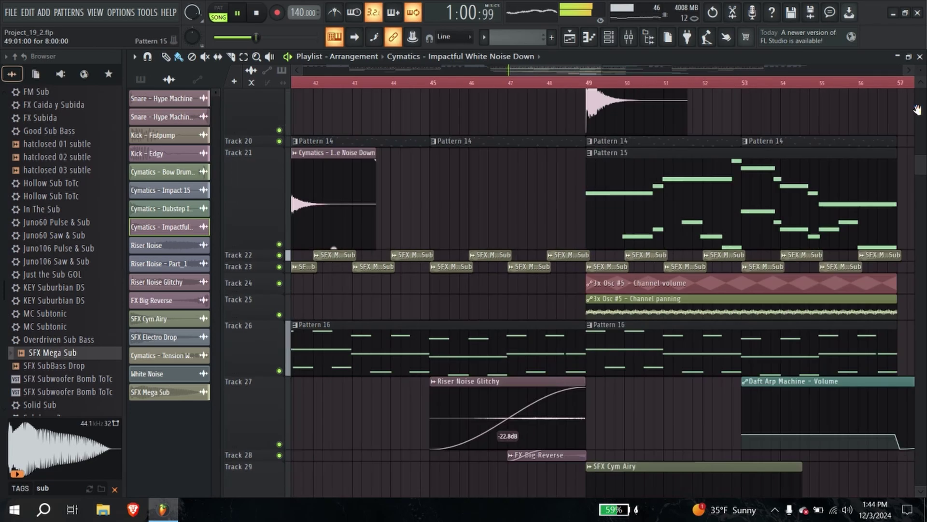
pyautogui.scroll(-2, 522, 245)
pyautogui.press('space')
pyautogui.press('space')
pyautogui.scroll(-1, 450, 203)
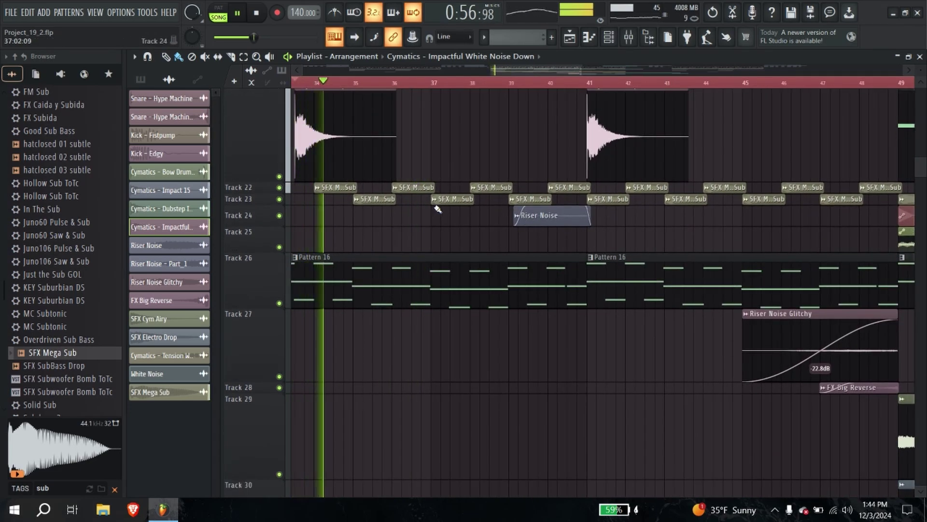
pyautogui.scroll(2, 635, 184)
pyautogui.hscroll(-3, 648, 207)
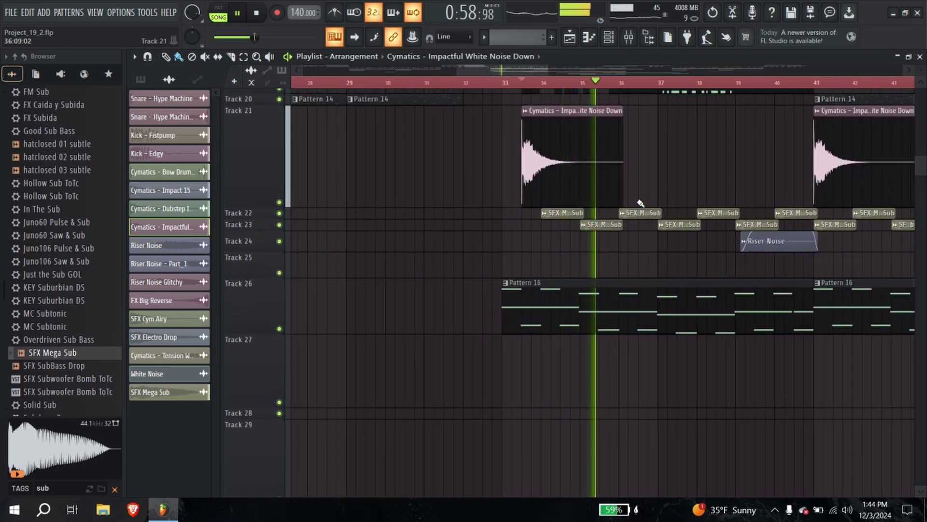
pyautogui.scroll(1, 642, 217)
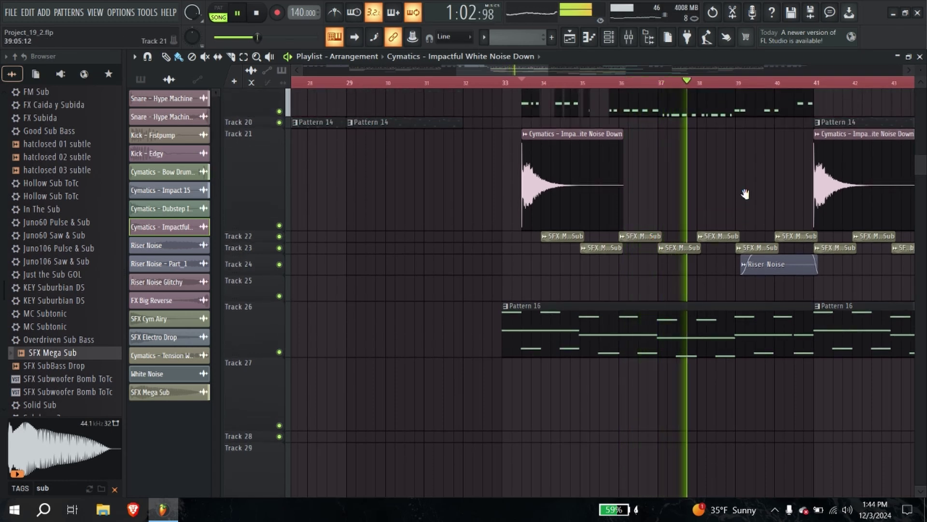
pyautogui.hscroll(3, 638, 223)
pyautogui.scroll(1, 630, 212)
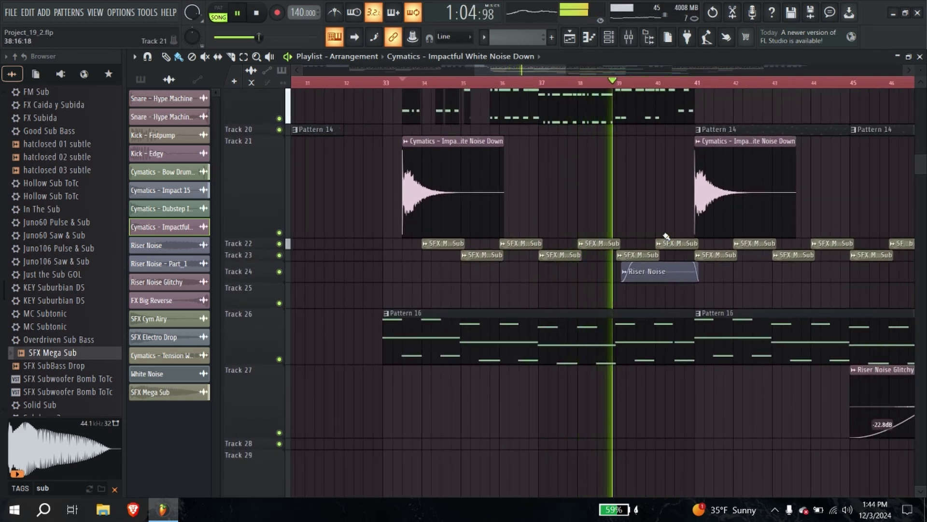
pyautogui.scroll(2, 576, 216)
pyautogui.click(389, 82)
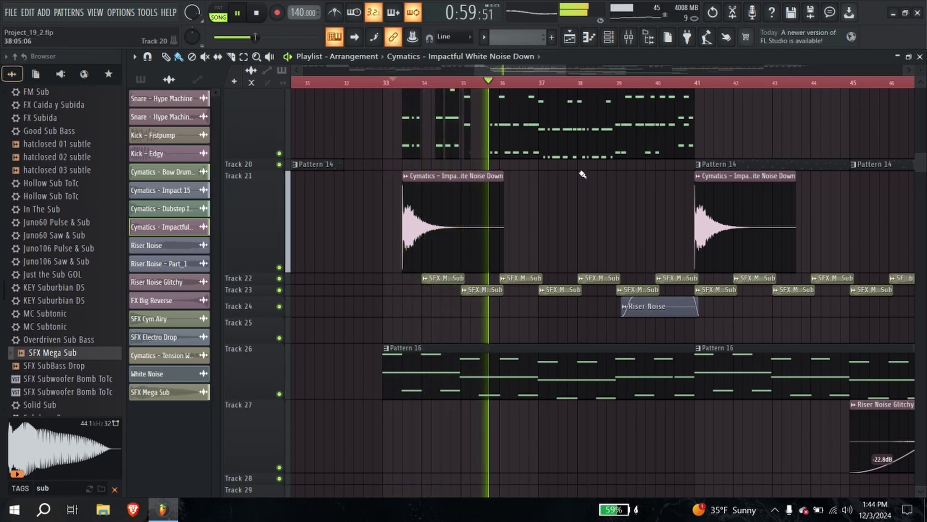
# Step: Slice the Track 19 pattern clip just after bar 36, trim both pieces to leave a short gap around bar 36, and check it in playback
pyautogui.scroll(4, 570, 183)
pyautogui.keyDown('ctrl'); pyautogui.scroll(3, 548, 197); pyautogui.keyUp('ctrl')
pyautogui.scroll(1, 517, 197)
pyautogui.scroll(2, 627, 199)
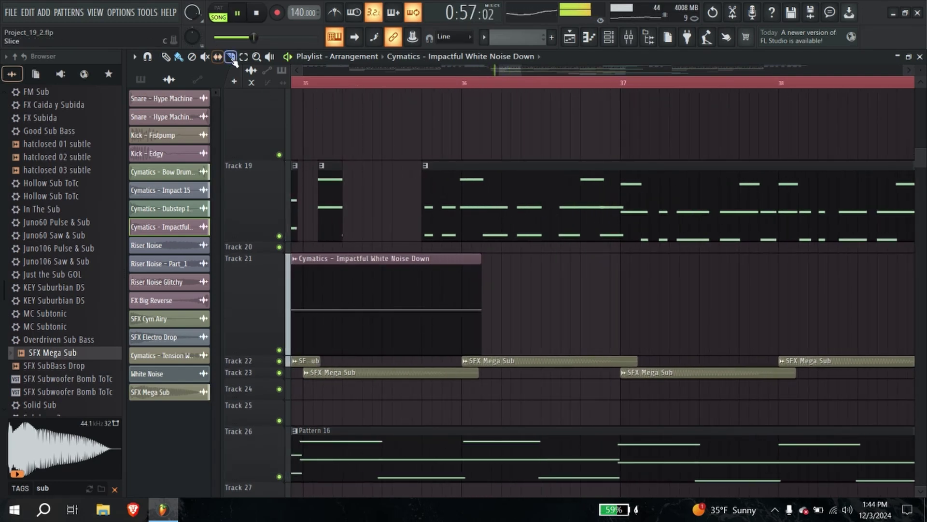
pyautogui.moveTo(462, 152)
pyautogui.mouseDown()
pyautogui.moveTo(470, 266)
pyautogui.moveTo(466, 247)
pyautogui.mouseUp()
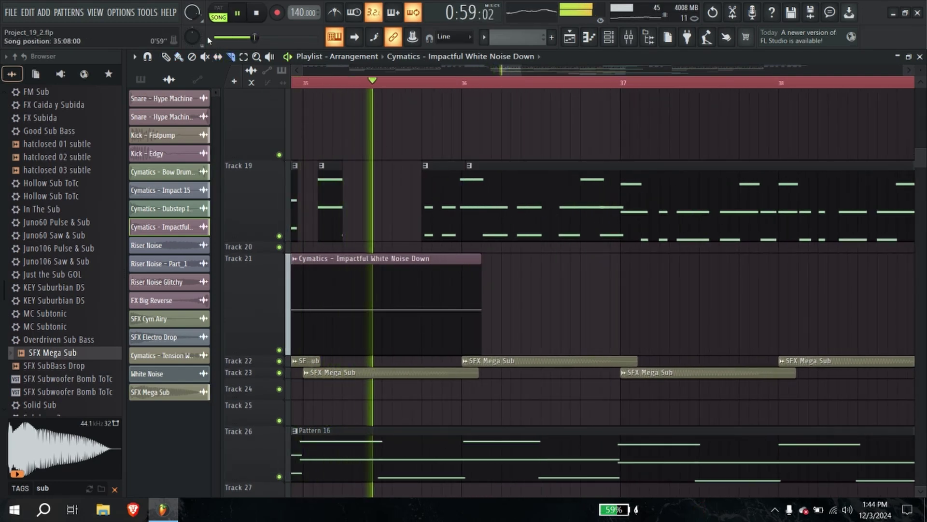
pyautogui.click(166, 57)
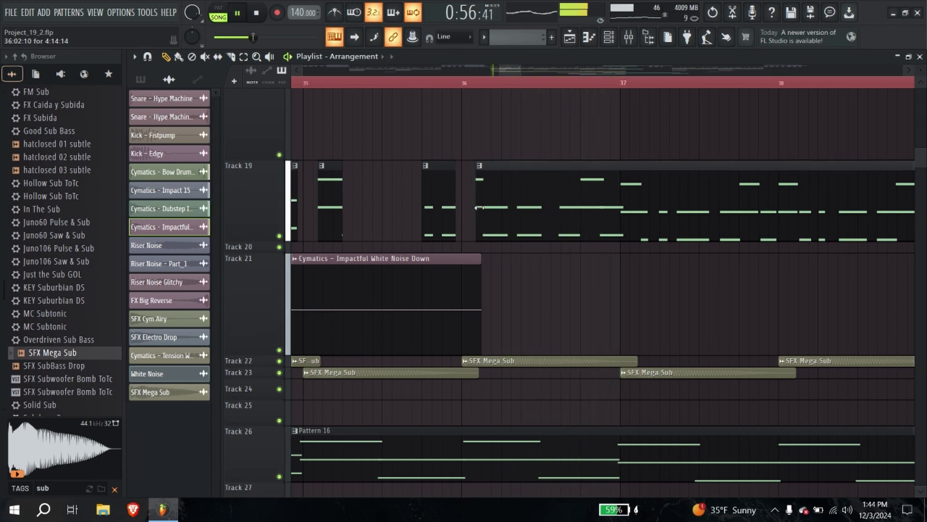
pyautogui.click(442, 81)
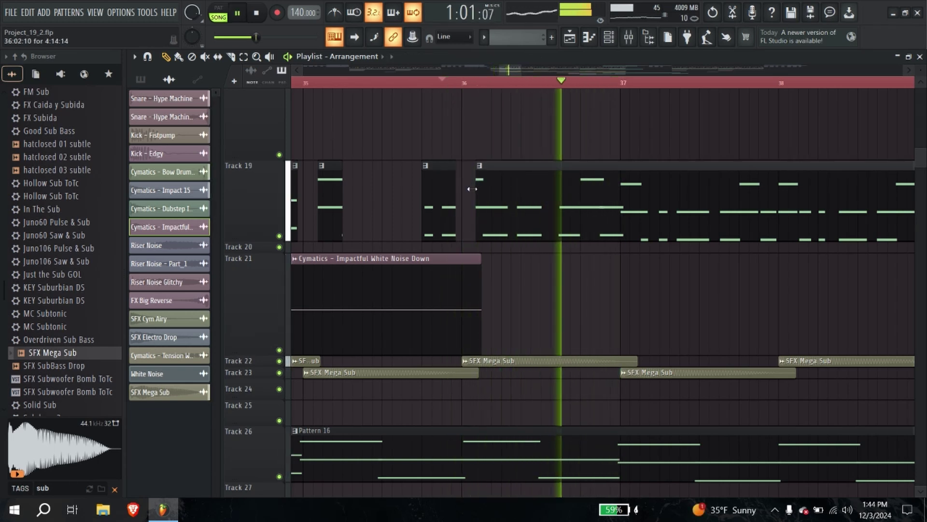
pyautogui.moveTo(472, 188); pyautogui.dragTo(470, 189)
pyautogui.press('space')
pyautogui.press('space')
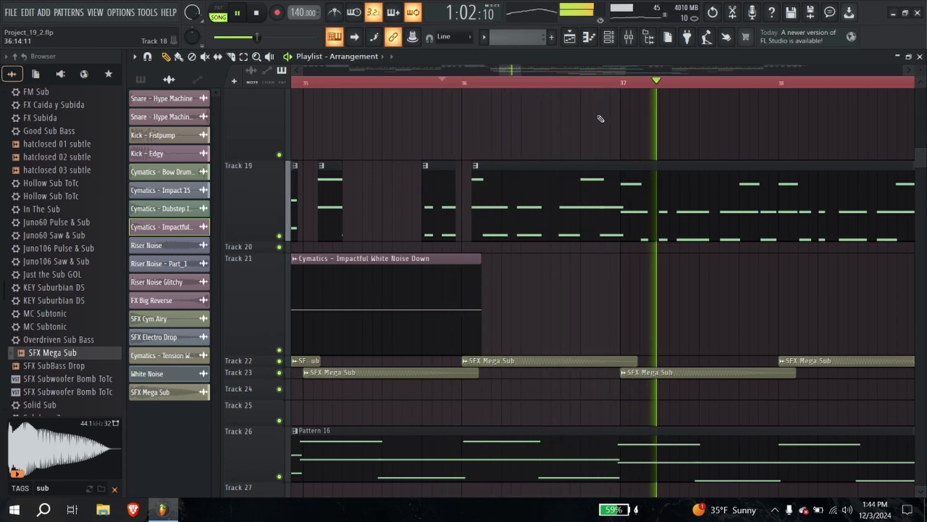
# Step: Copy the SFX Mega Sub clips from bar 41 onward on Tracks 22 and 23 to the first drop, starting at bar 9
pyautogui.scroll(-2, 529, 167)
pyautogui.scroll(-2, 612, 168)
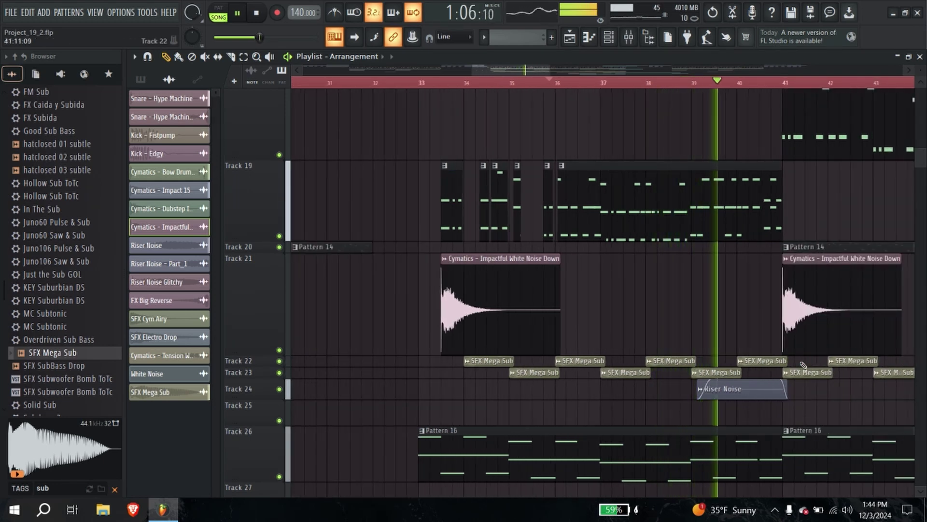
pyautogui.scroll(-3, 530, 293)
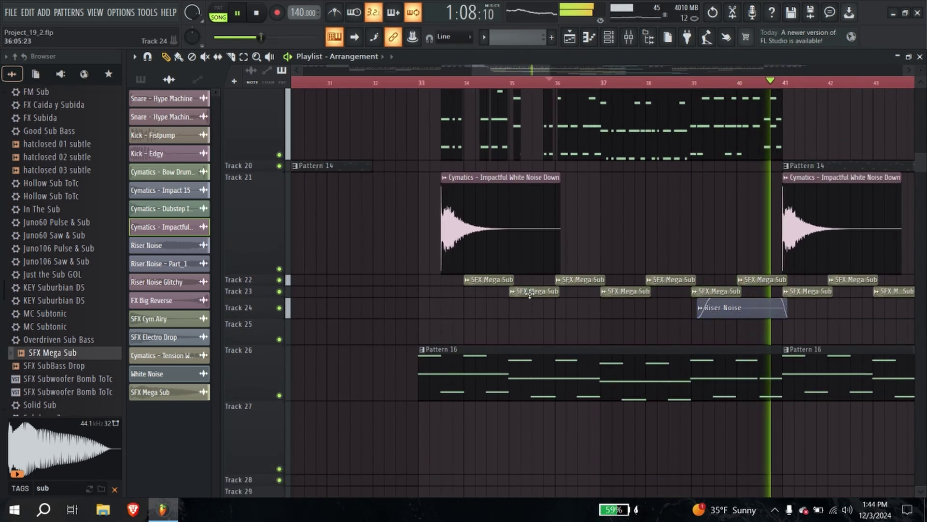
pyautogui.scroll(-4, 749, 291)
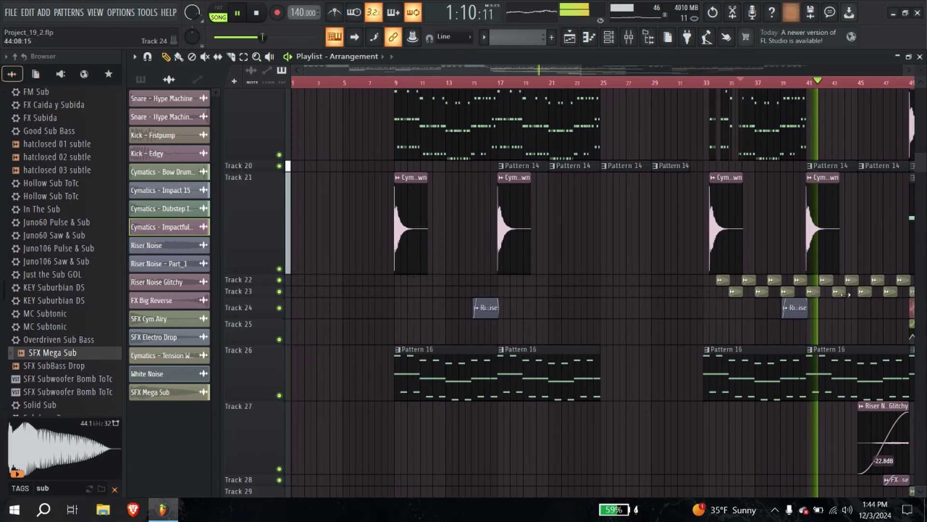
pyautogui.moveTo(812, 292); pyautogui.dragTo(925, 295)
pyautogui.scroll(-3, 586, 302)
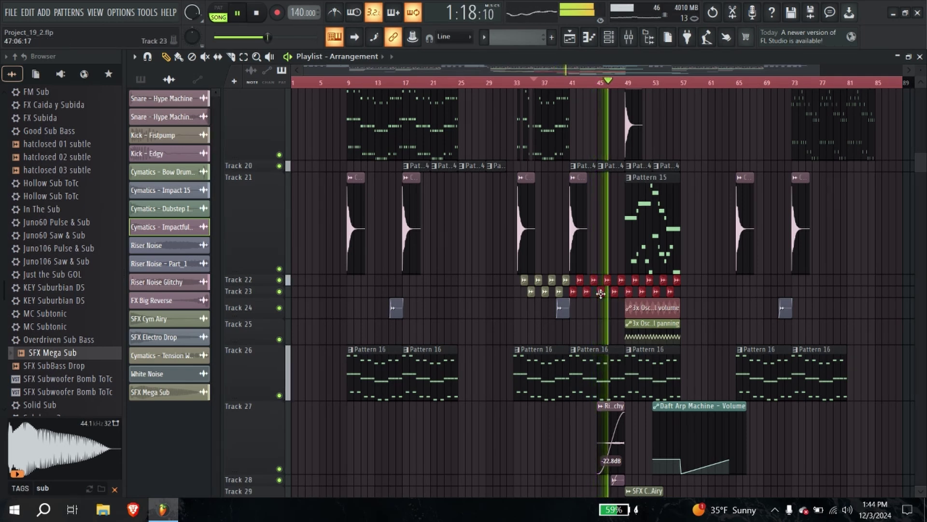
pyautogui.moveTo(612, 293); pyautogui.dragTo(390, 303)
# Step: Play the arrangement from bars 9, 21 and 33 to check the SFX Mega Sub layer in both drops
pyautogui.click(350, 83)
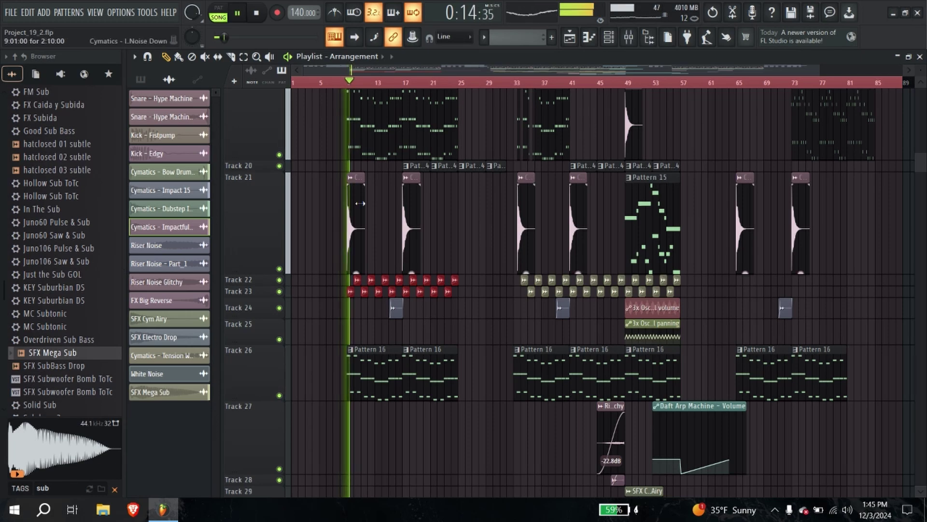
pyautogui.click(433, 83)
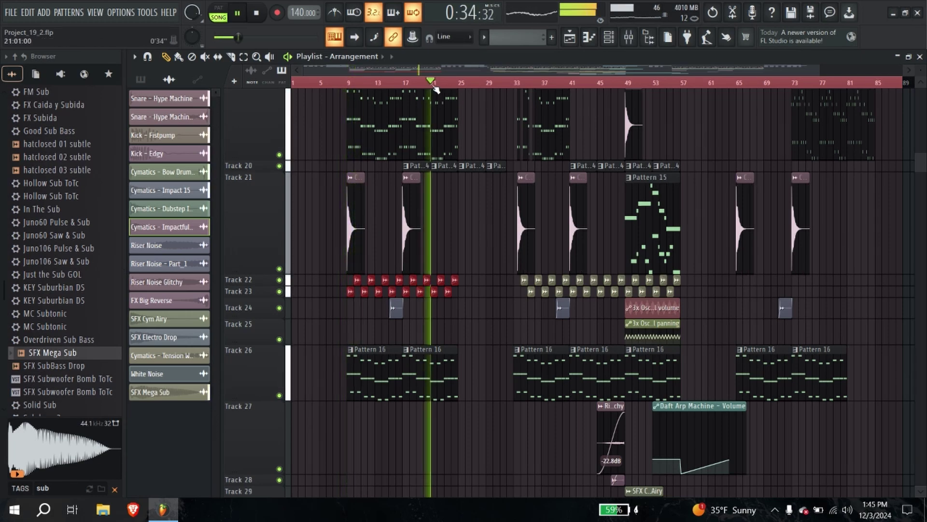
pyautogui.scroll(3, 400, 201)
pyautogui.scroll(-3, 406, 219)
pyautogui.scroll(4, 409, 228)
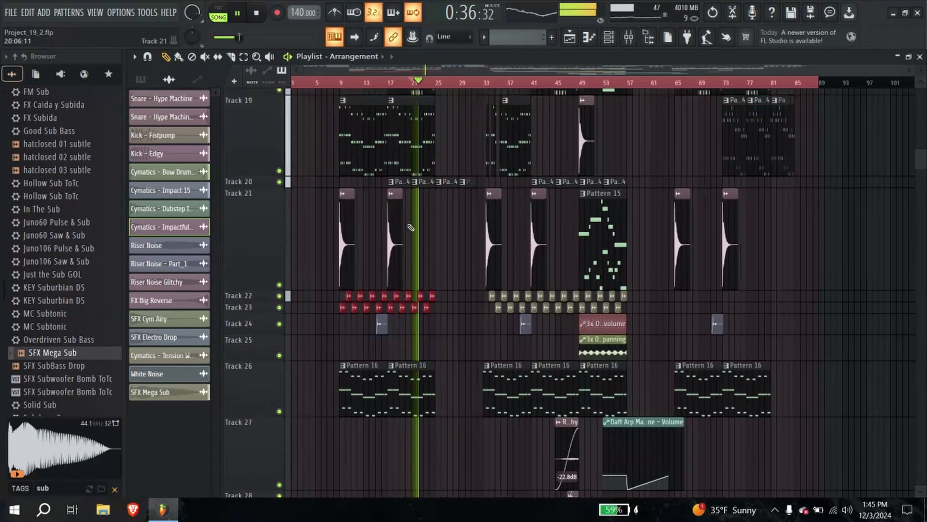
pyautogui.click(628, 38)
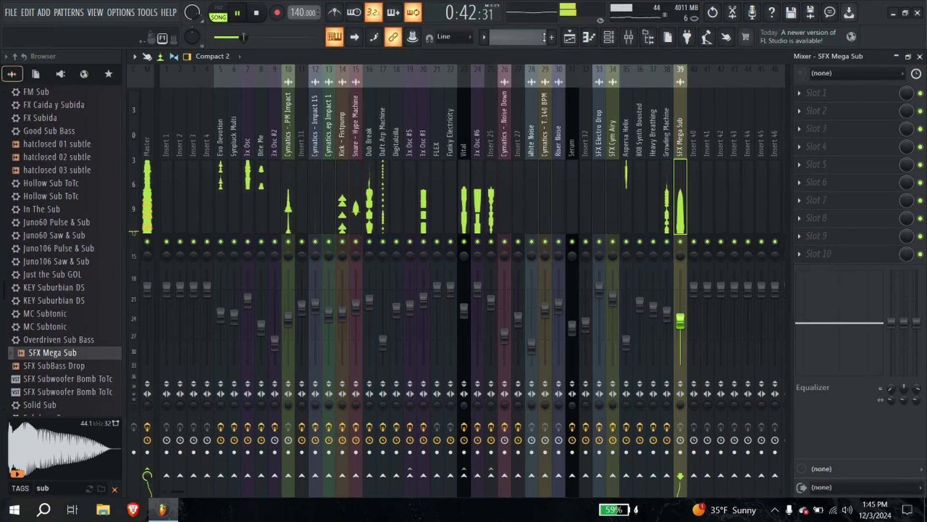
pyautogui.click(569, 38)
pyautogui.scroll(-2, 488, 145)
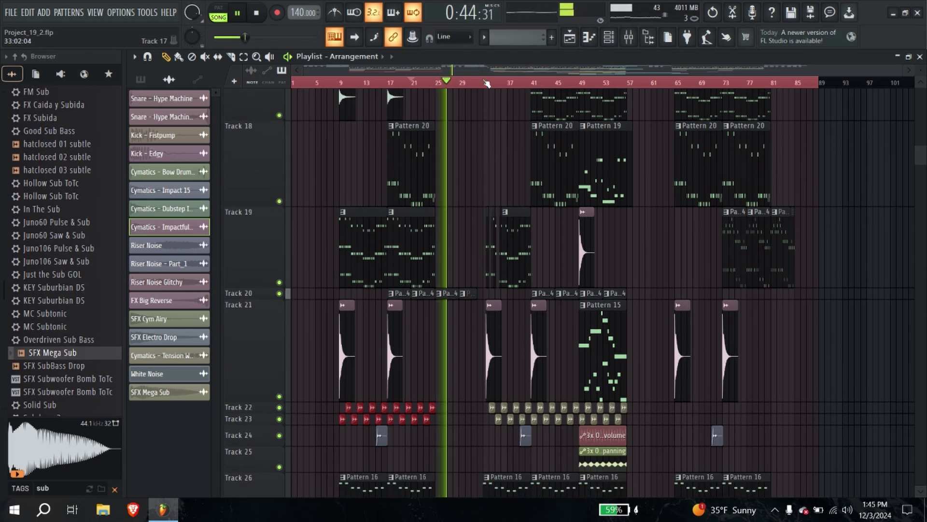
pyautogui.click(486, 84)
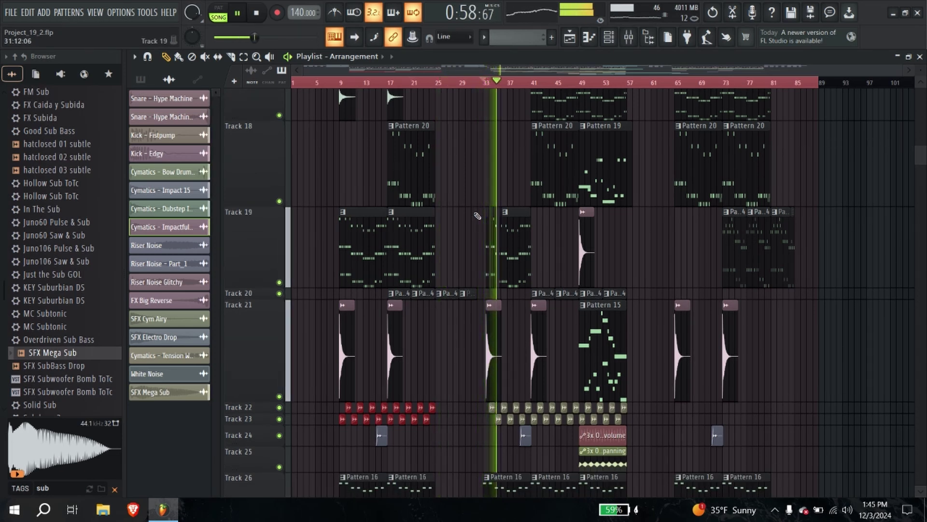
# Step: Insert Fruity parametric EQ 2 in the first effect slot of the SFX Mega Sub mixer track and solo the track
pyautogui.click(628, 36)
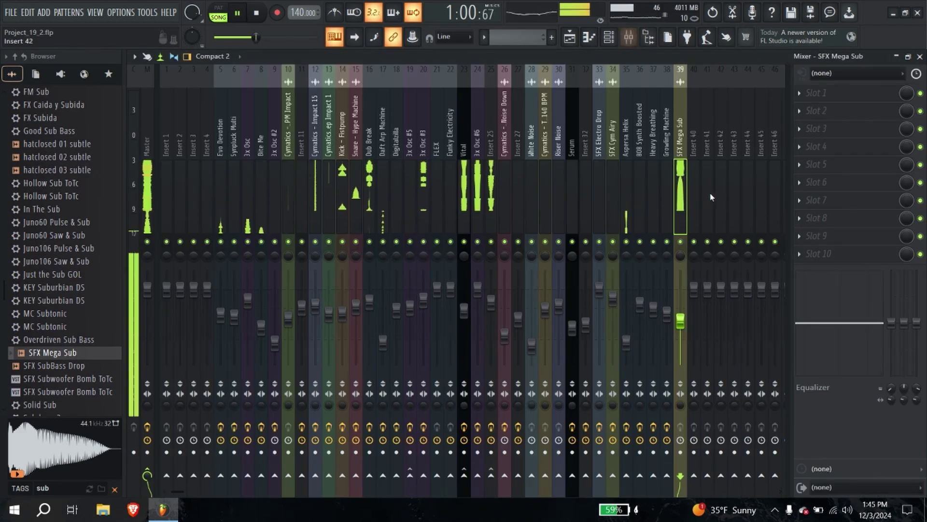
pyautogui.click(808, 96)
pyautogui.click(527, 430)
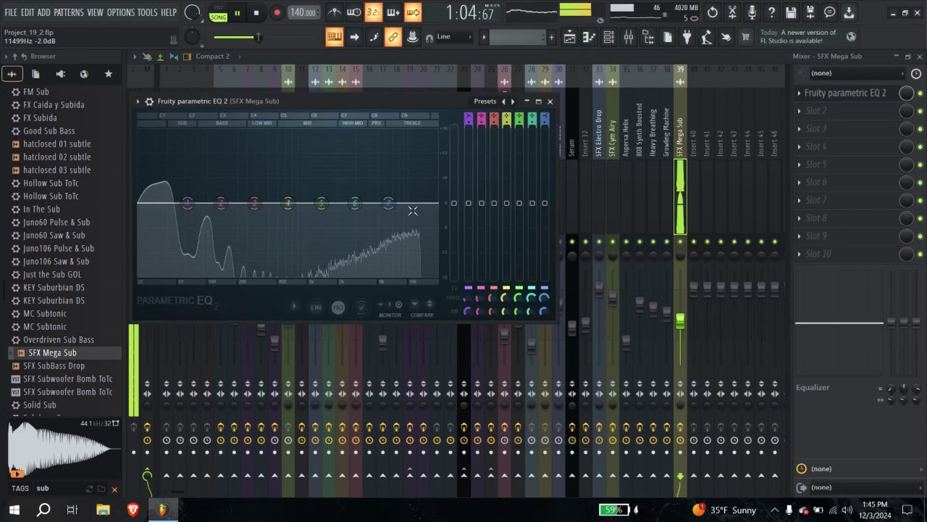
pyautogui.rightClick(680, 242)
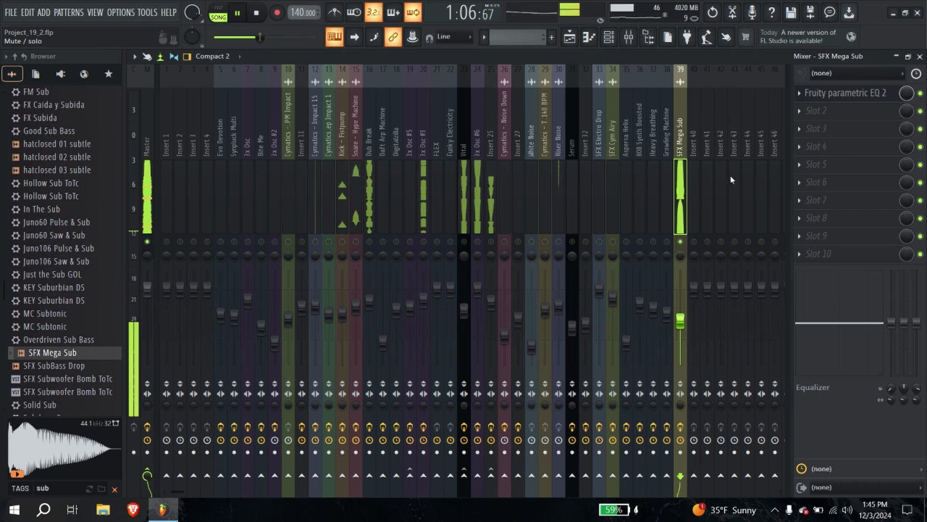
# Step: Pull band 5 of the SFX Mega Sub track's Fruity parametric EQ 2 strongly down and slightly up in frequency, closing the EQ
pyautogui.click(799, 113)
pyautogui.click(799, 113)
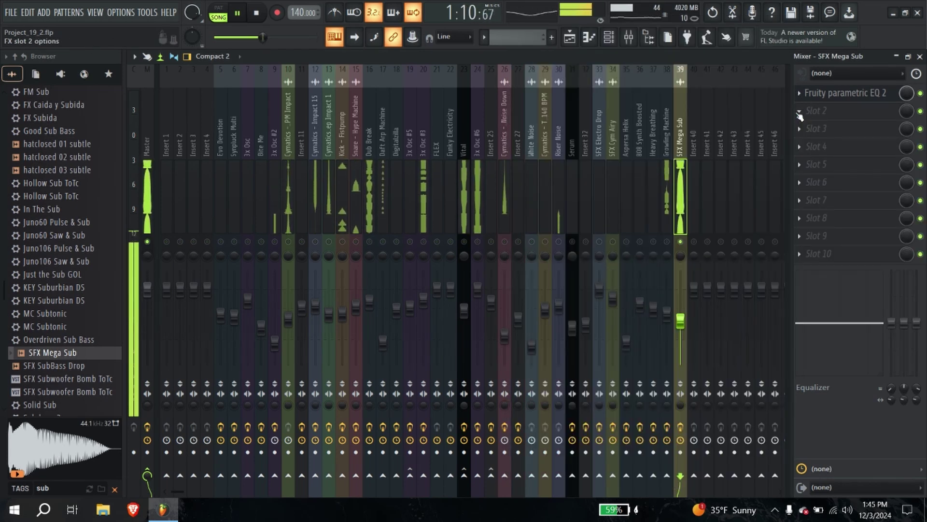
pyautogui.click(801, 105)
pyautogui.click(837, 99)
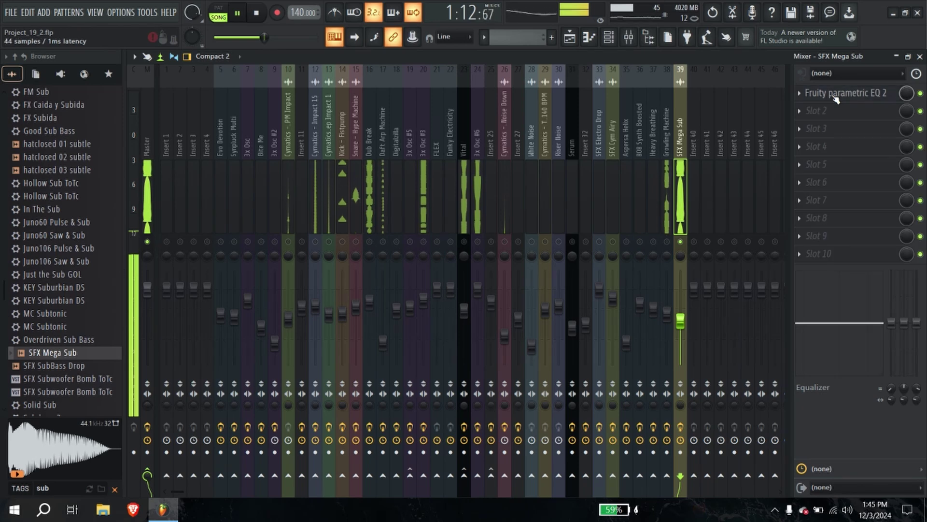
pyautogui.click(851, 93)
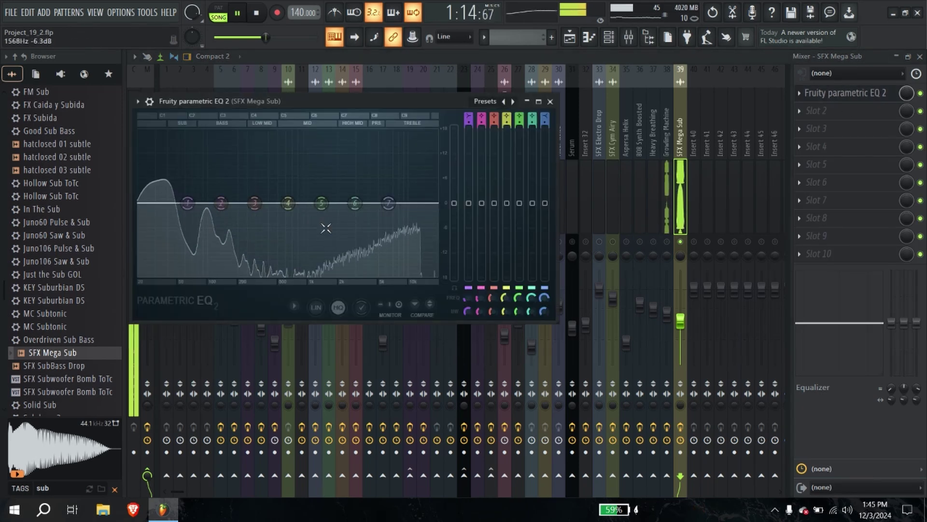
pyautogui.moveTo(321, 203); pyautogui.dragTo(340, 272)
pyautogui.click(550, 101)
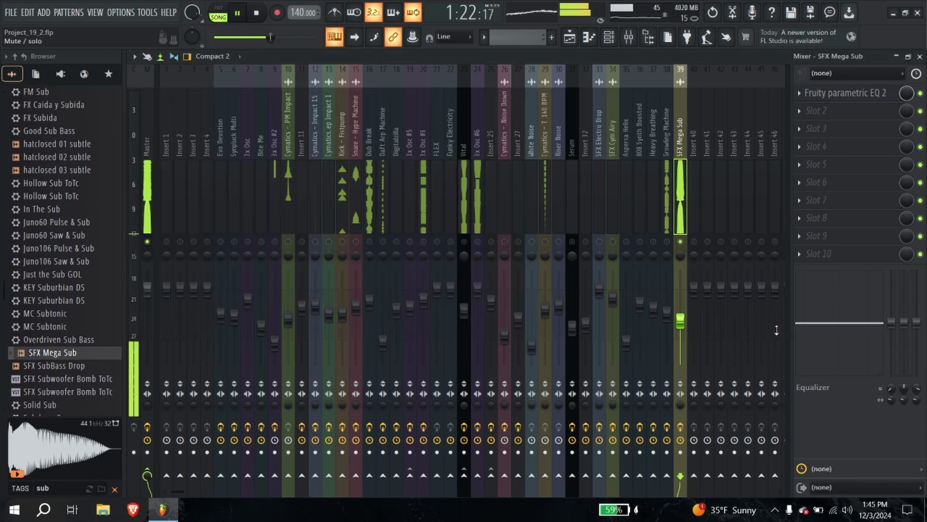
# Step: Toggle solo on the SFX Mega Sub mixer track to compare it alone with the full mix
pyautogui.rightClick(681, 247)
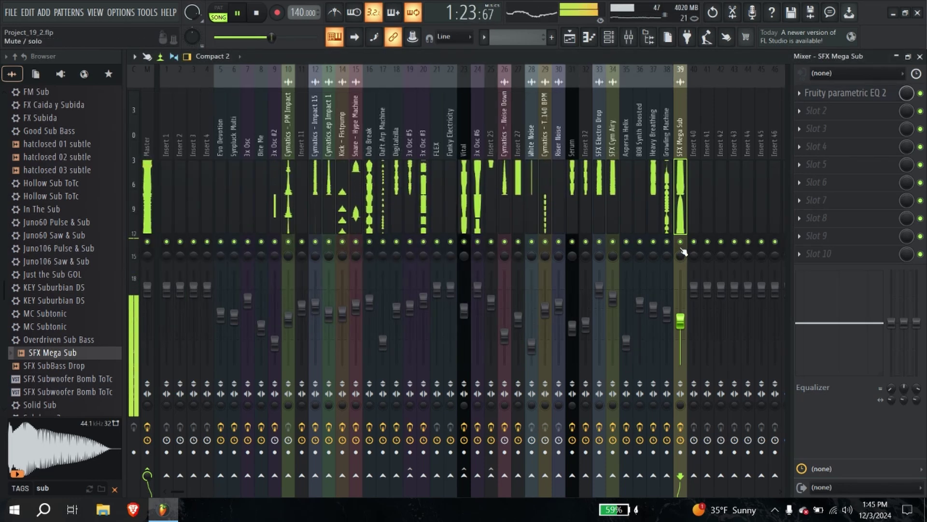
pyautogui.click(920, 57)
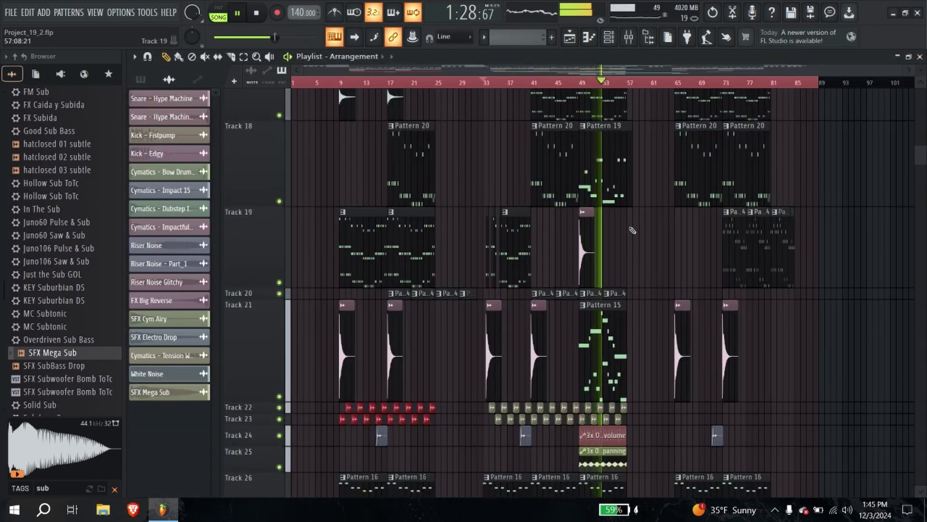
pyautogui.click(629, 34)
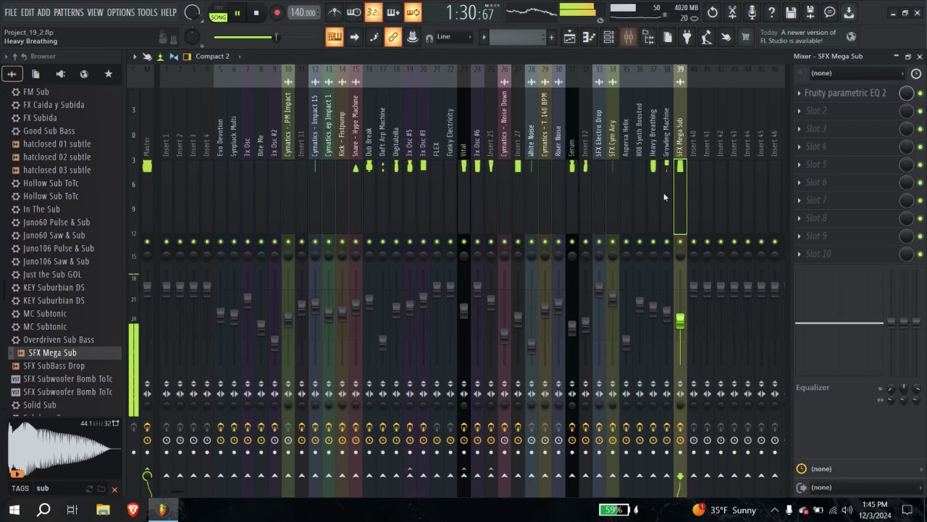
pyautogui.rightClick(680, 244)
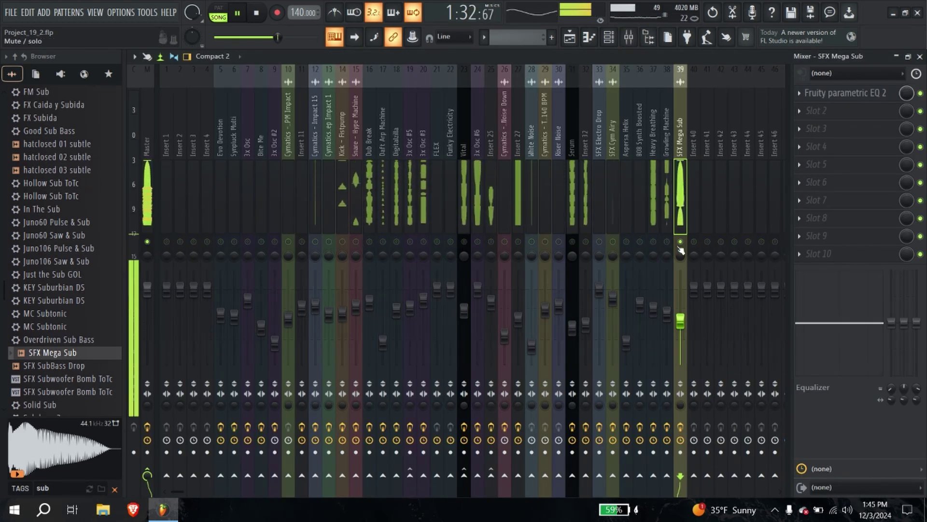
pyautogui.rightClick(680, 241)
# Step: Insert Fruity parametric EQ 2 in the Master track's fourth effect slot and close its window
pyautogui.click(147, 180)
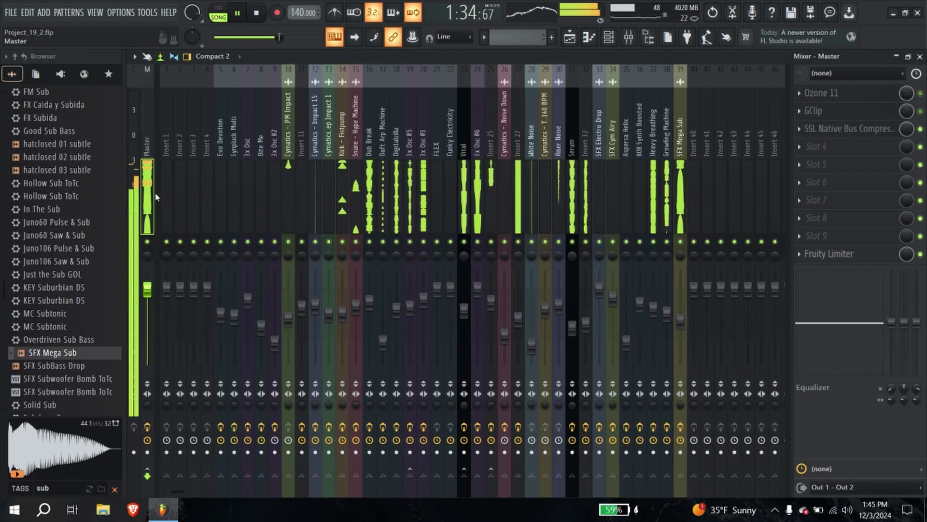
pyautogui.click(821, 146)
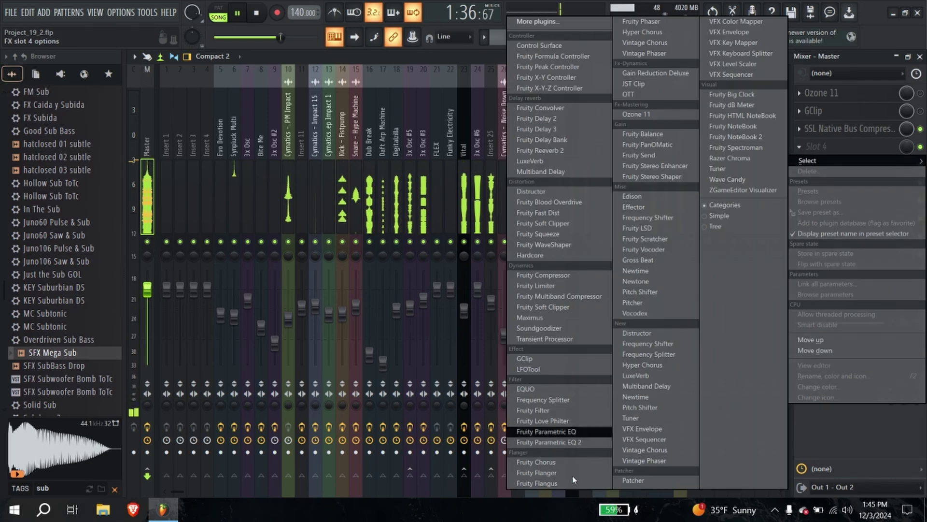
pyautogui.click(565, 442)
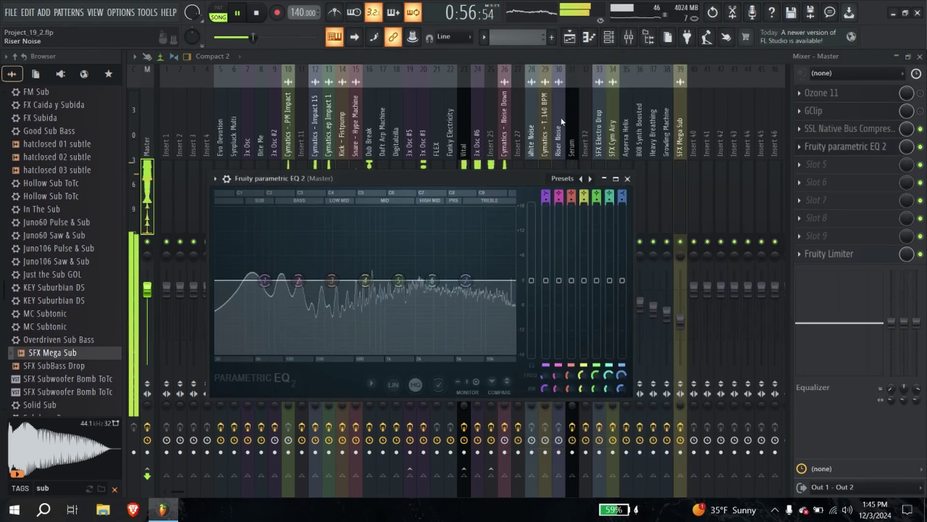
pyautogui.click(627, 179)
# Step: Return to the playlist arrangement and play the second drop from bar 33
pyautogui.click(919, 57)
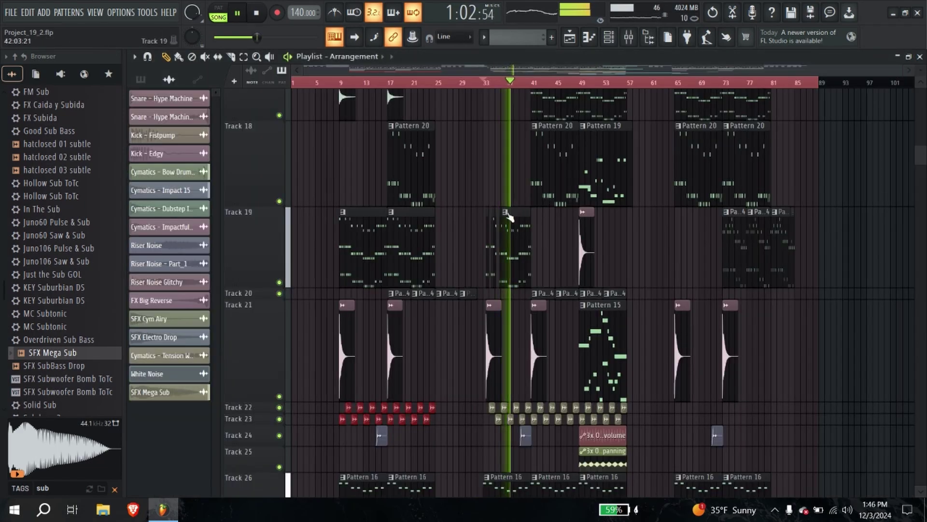
pyautogui.scroll(5, 479, 210)
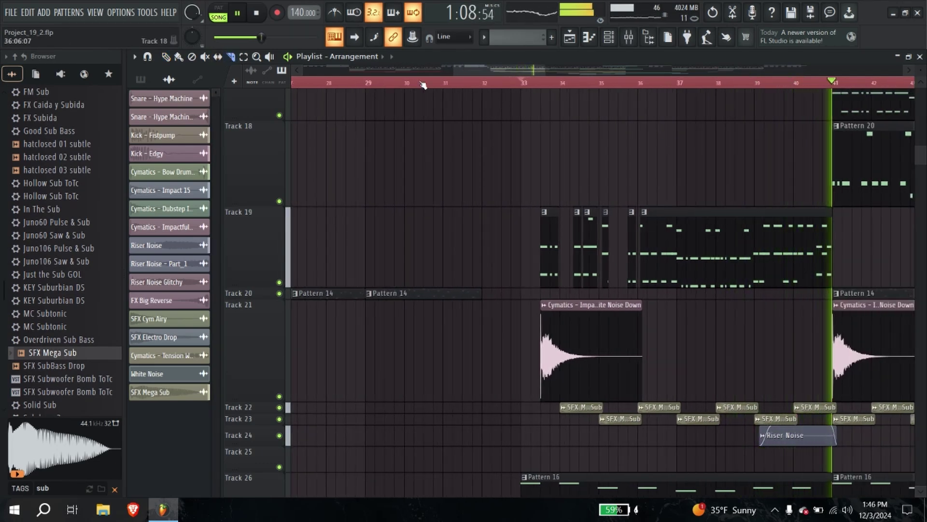
pyautogui.click(509, 85)
pyautogui.scroll(2, 534, 114)
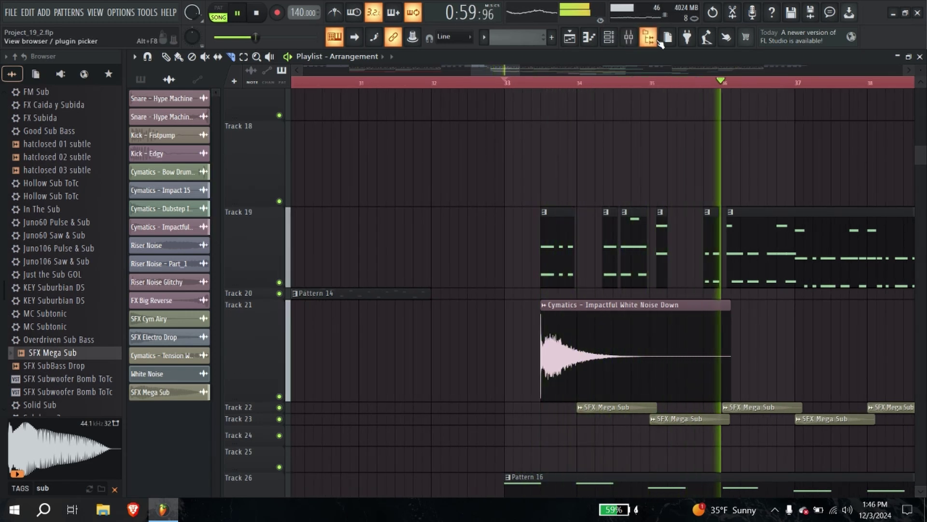
# Step: Reopen the SFX Mega Sub track's Fruity parametric EQ 2 and set band 7 to low pass
pyautogui.press('F9')
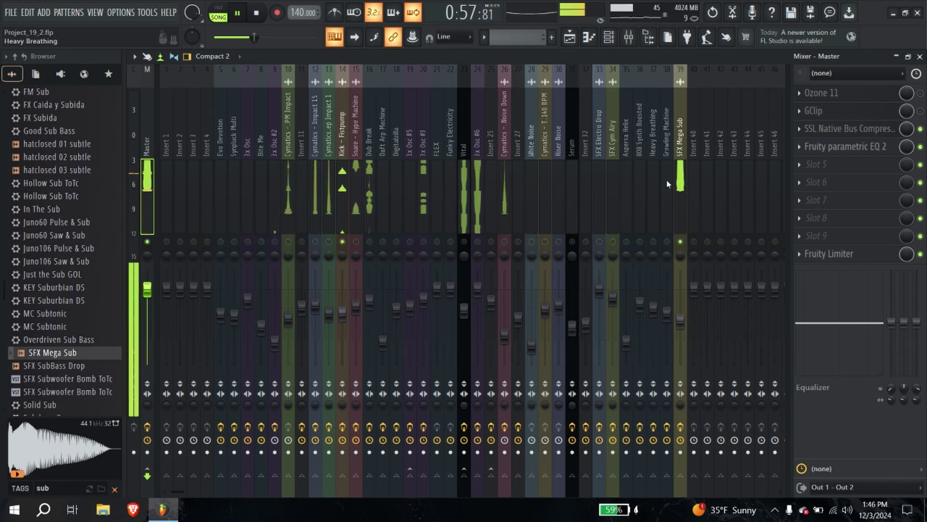
pyautogui.click(680, 184)
pyautogui.click(843, 93)
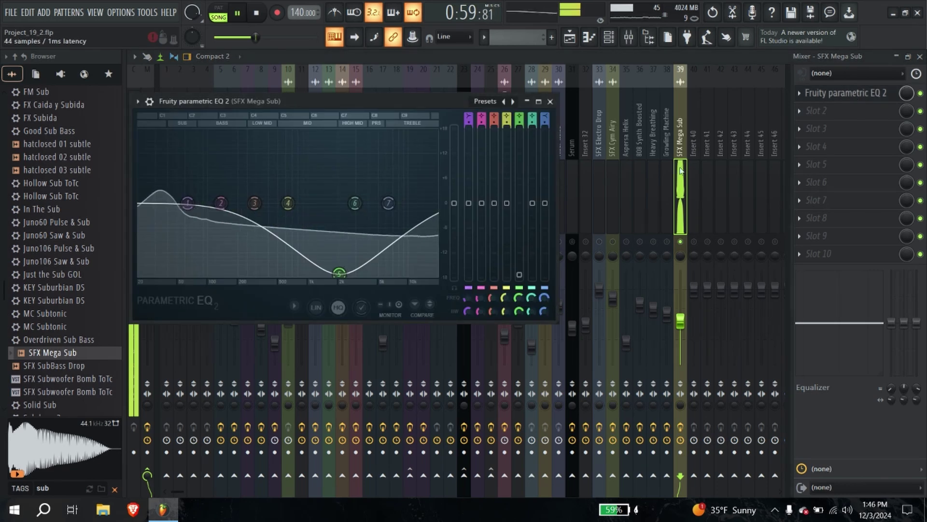
pyautogui.moveTo(389, 203); pyautogui.dragTo(387, 240)
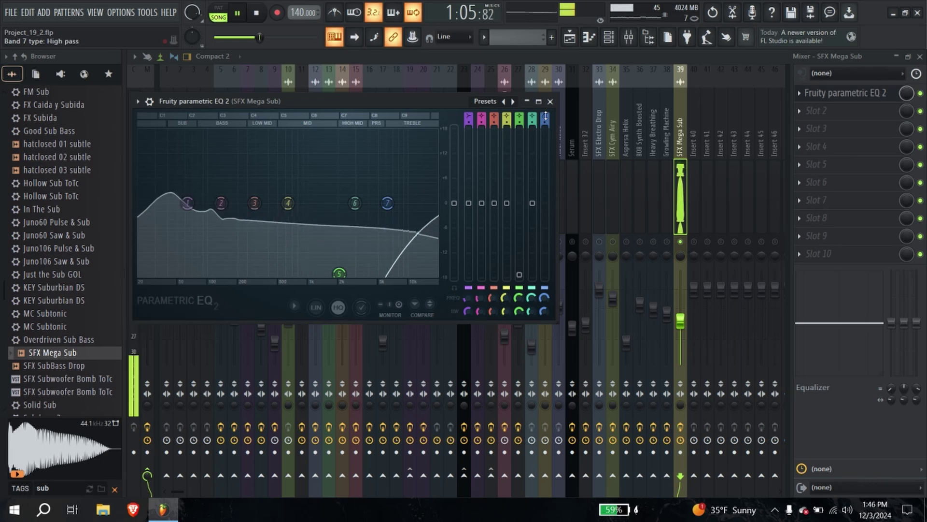
pyautogui.scroll(2, 544, 116)
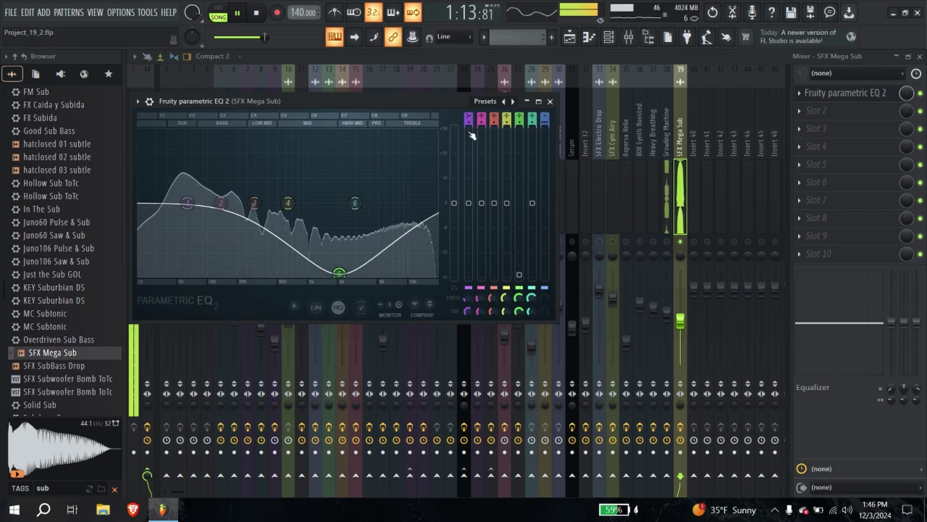
pyautogui.scroll(-1, 547, 114)
pyautogui.scroll(-1, 548, 114)
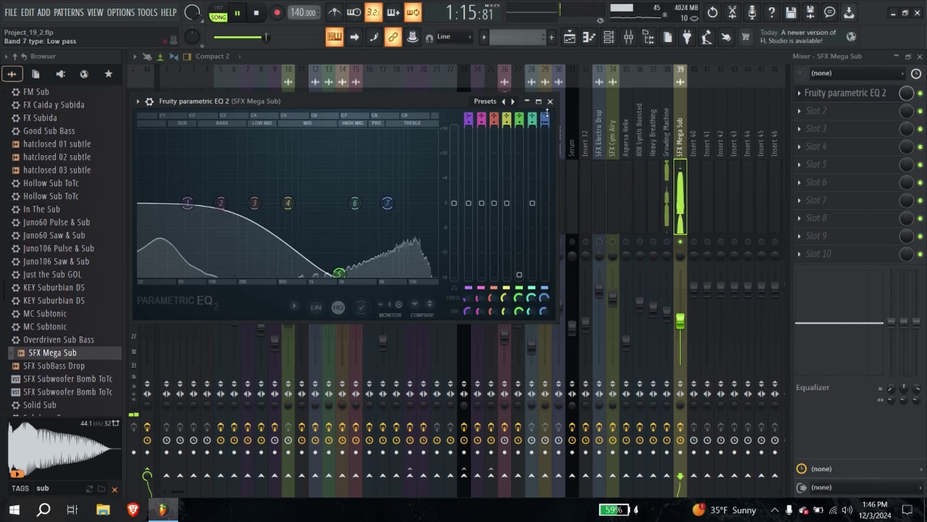
# Step: Reset band 5 of the SFX Mega Sub equalizer and lower band 7's cutoff to about 372 Hz, closing the EQ
pyautogui.rightClick(339, 274)
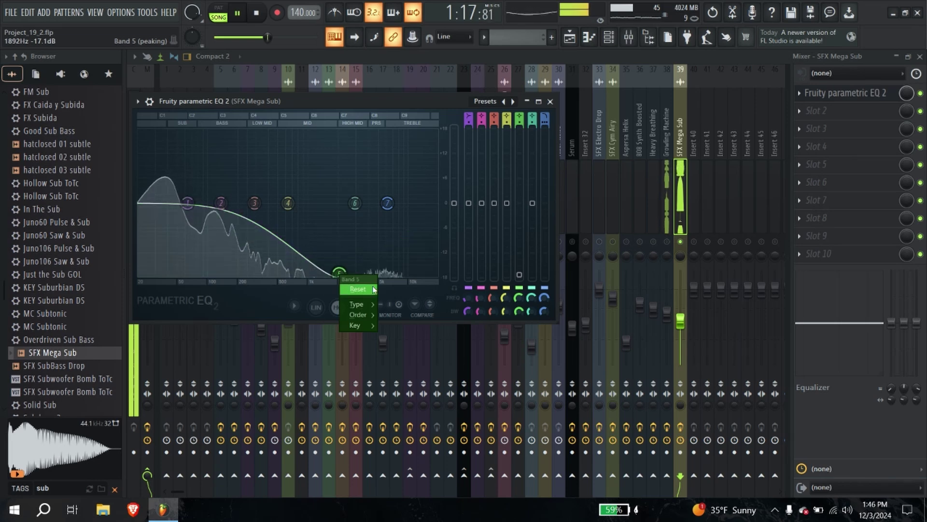
pyautogui.click(356, 289)
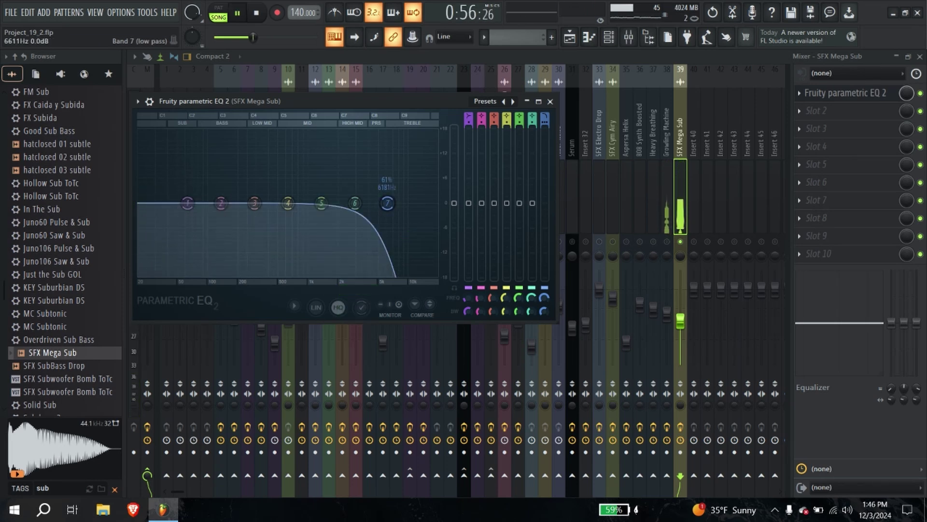
pyautogui.moveTo(387, 203); pyautogui.dragTo(275, 203)
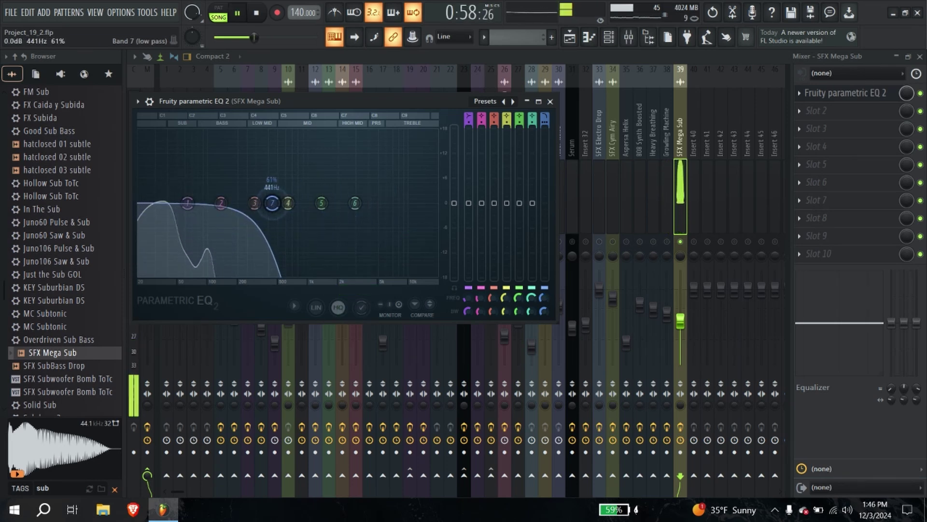
pyautogui.moveTo(272, 202); pyautogui.dragTo(265, 203)
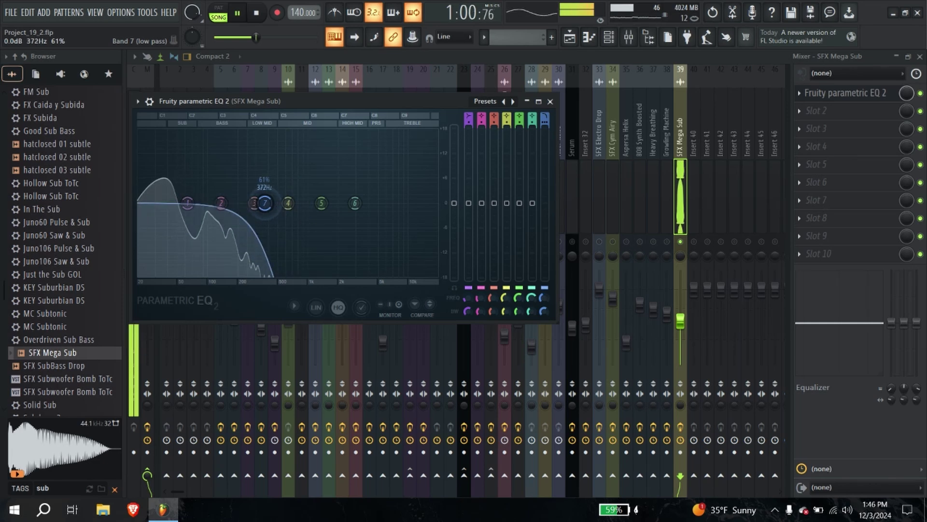
pyautogui.click(550, 101)
# Step: Route the Kick - Fistpump mixer track to the SFX Mega Sub track for sidechaining
pyautogui.click(343, 220)
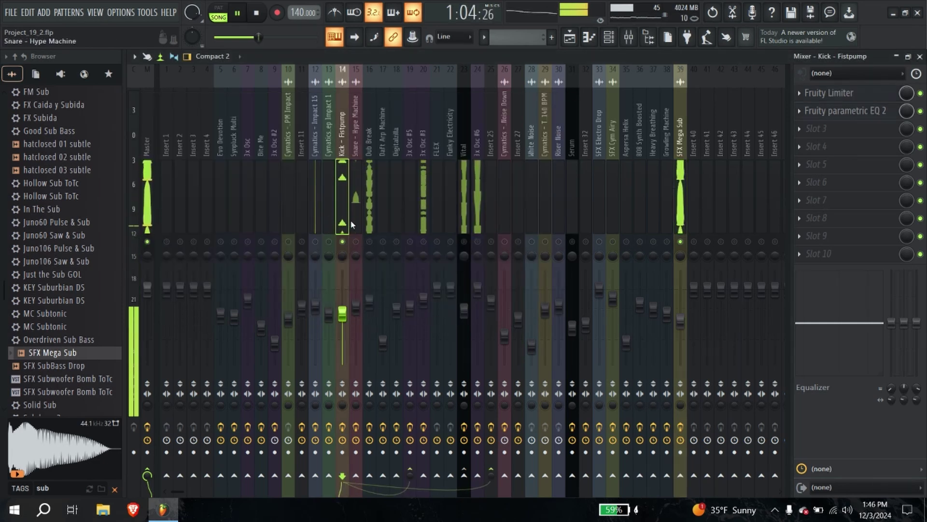
pyautogui.click(680, 193)
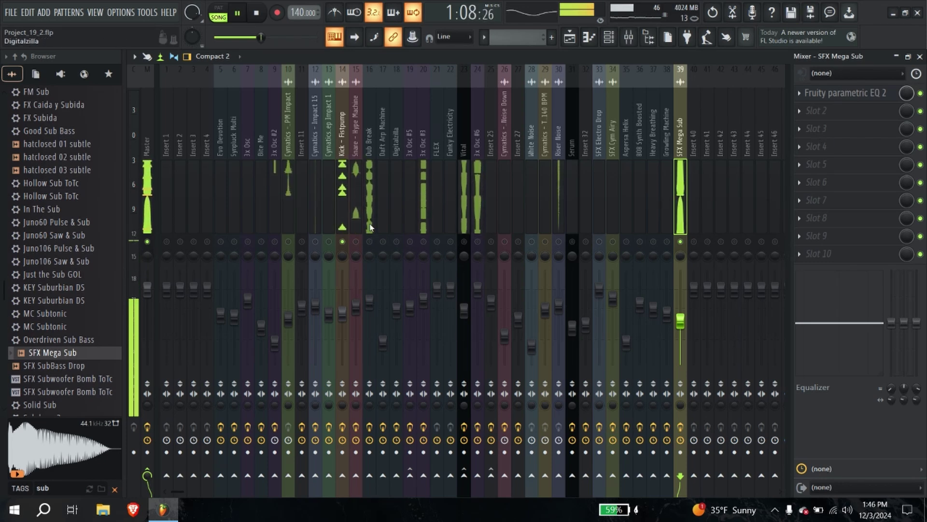
pyautogui.click(337, 222)
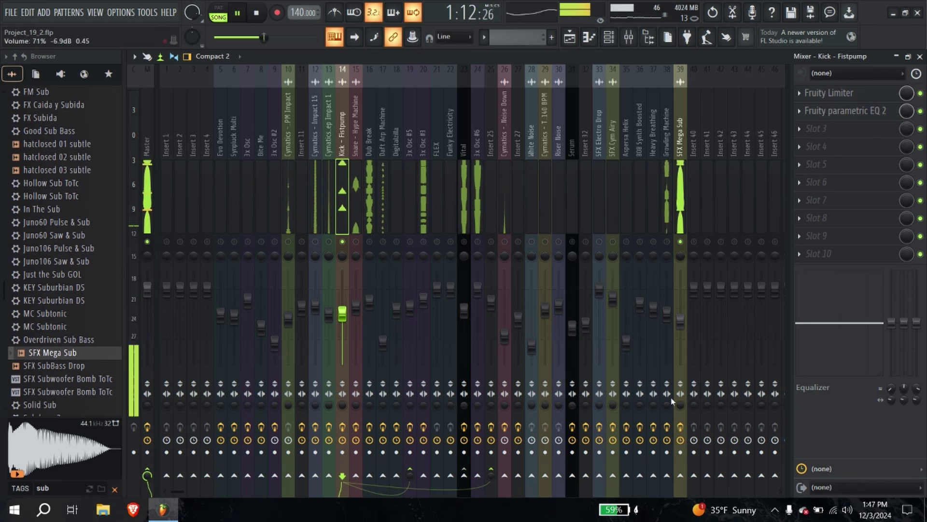
pyautogui.click(681, 476)
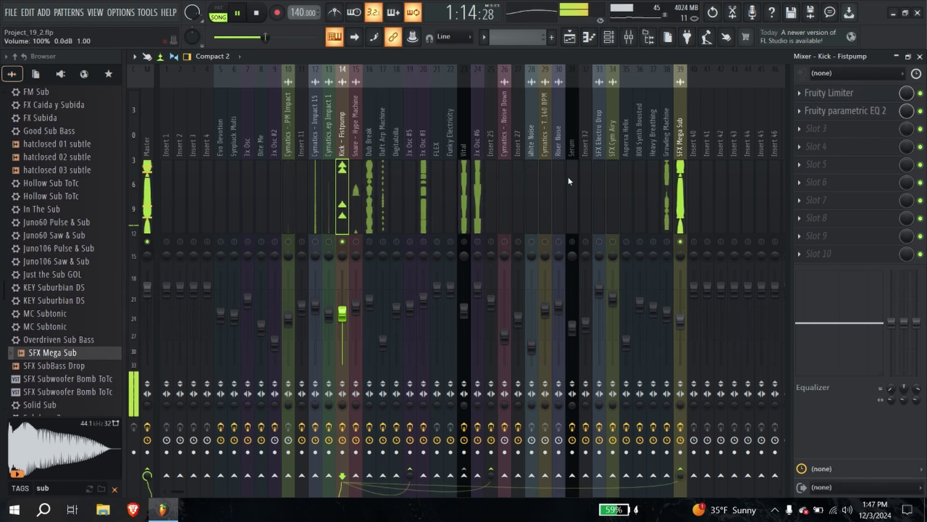
# Step: Insert Fruity Limiter in the SFX Mega Sub track's second slot, in COMP mode with Kick - Fistpump as sidechain source
pyautogui.click(681, 179)
pyautogui.click(802, 110)
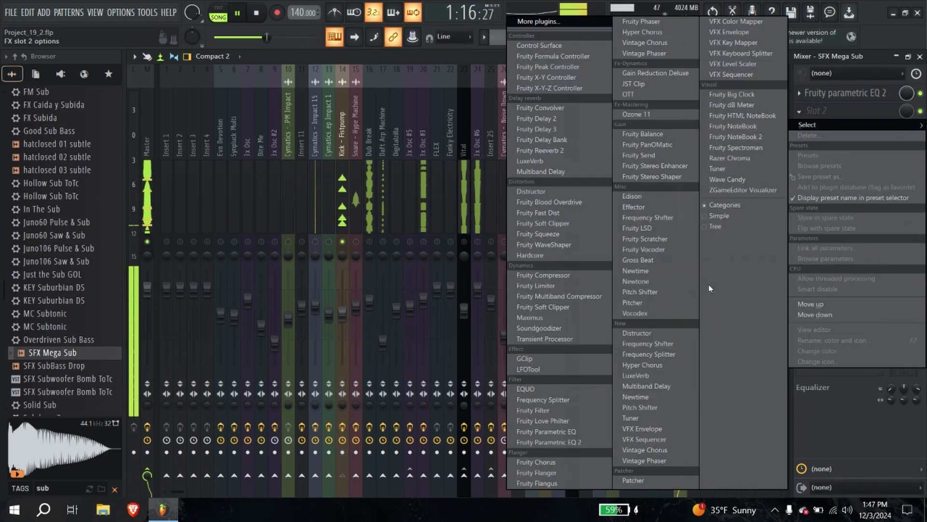
pyautogui.click(541, 286)
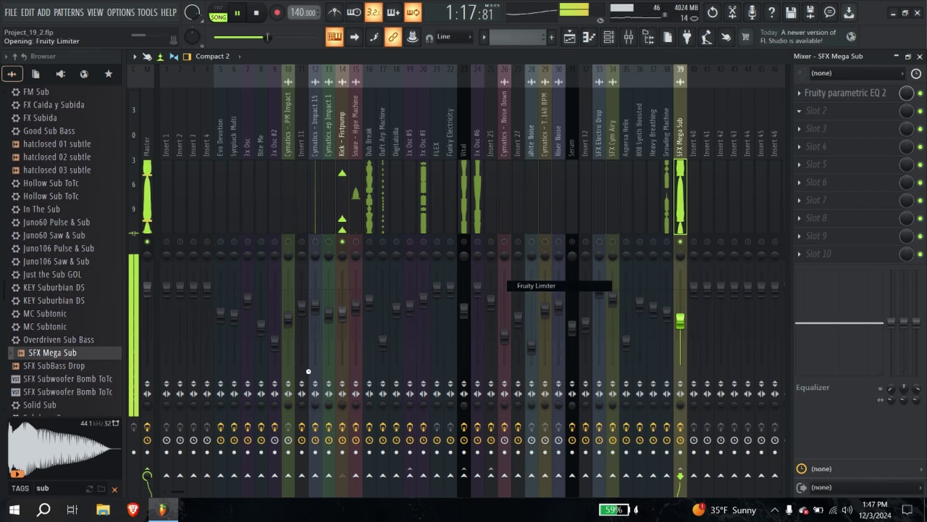
pyautogui.click(254, 296)
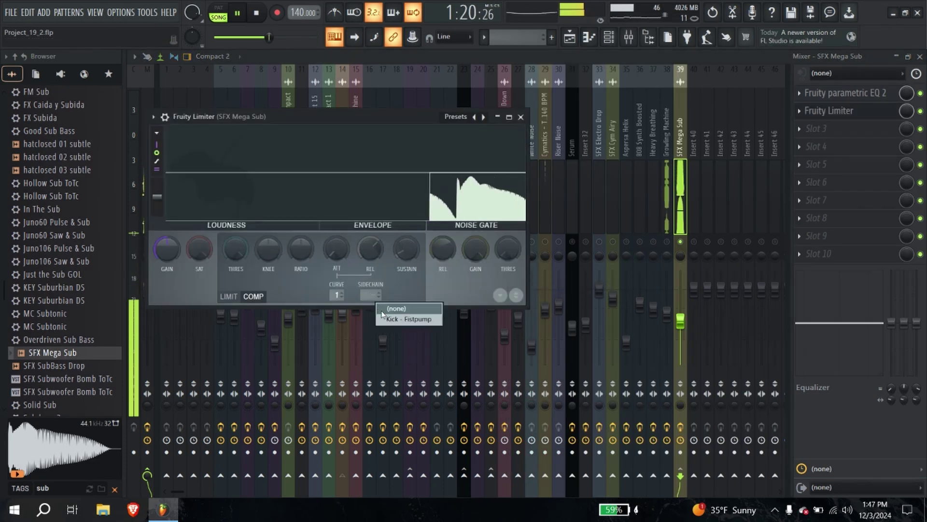
pyautogui.click(387, 318)
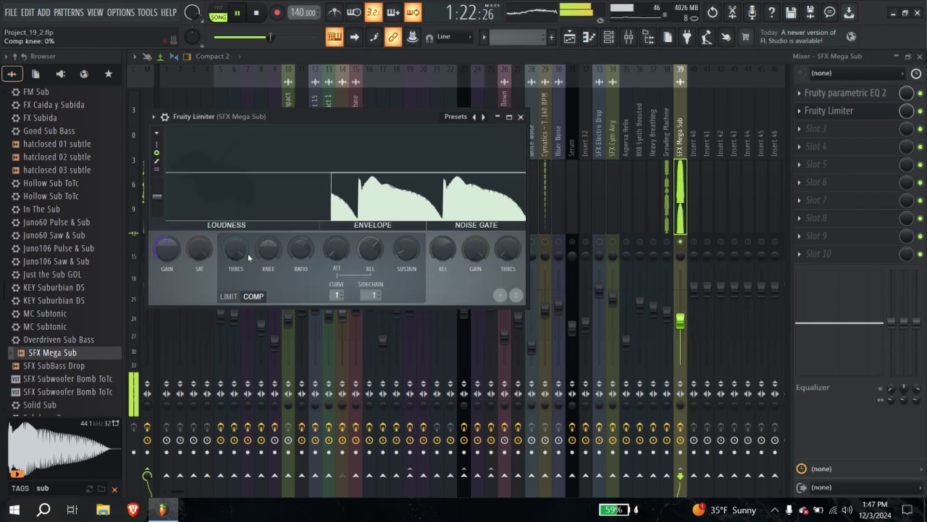
# Step: Raise the limiter's compressor knee and ratio and lower its threshold to about -16.2 dB, closing the limiter
pyautogui.moveTo(248, 257); pyautogui.dragTo(248, 251)
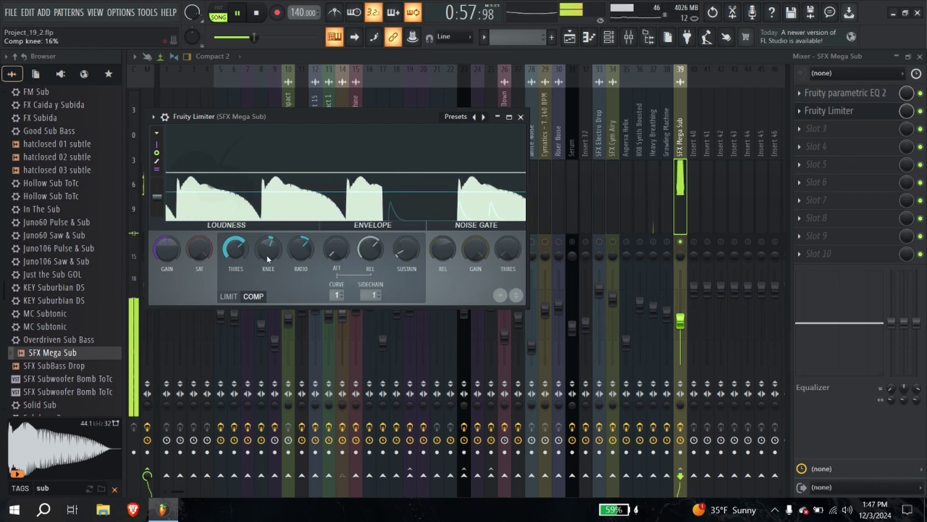
pyautogui.rightClick(235, 261)
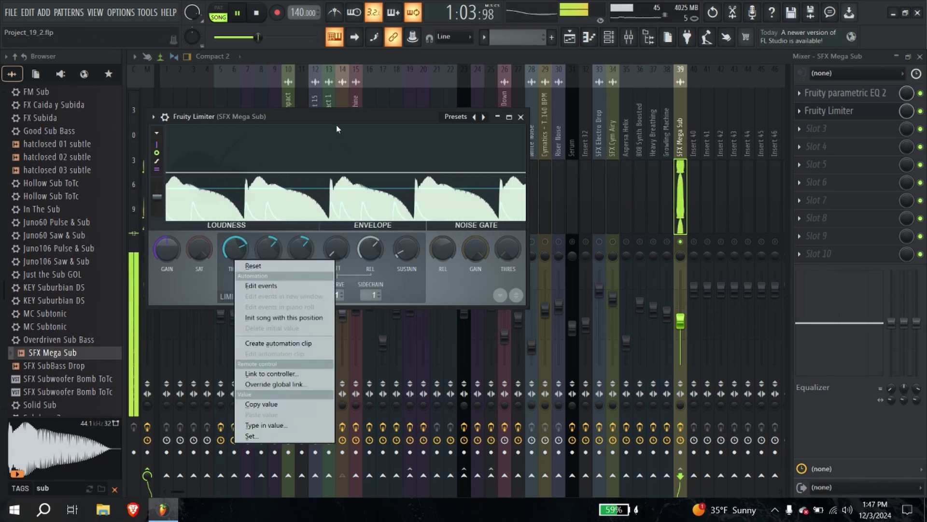
pyautogui.click(184, 254)
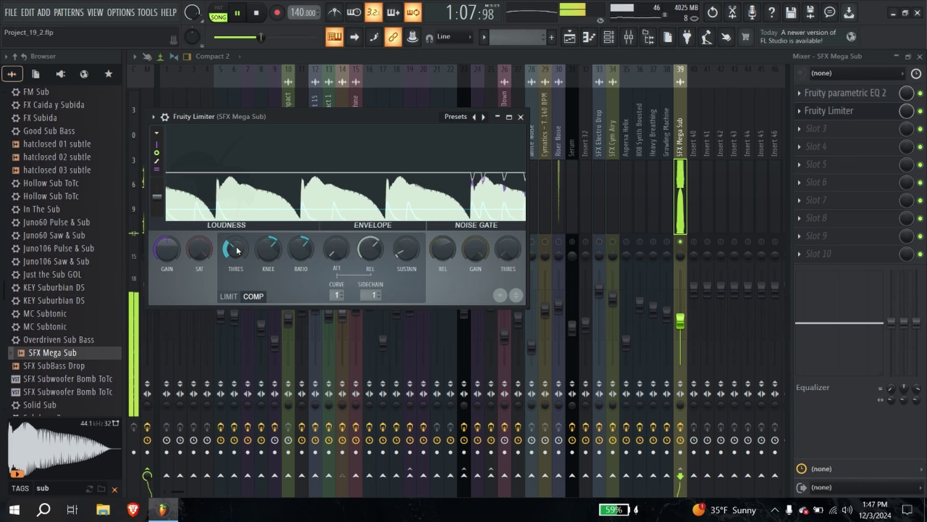
pyautogui.moveTo(236, 252); pyautogui.dragTo(237, 257)
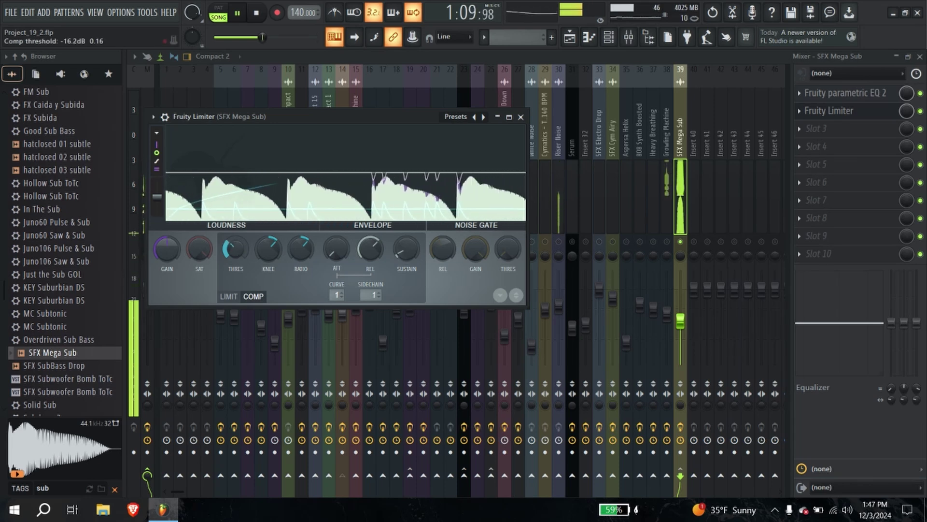
pyautogui.click(521, 116)
# Step: Unsolo the mixer tracks and return to the playlist with both drops in view
pyautogui.rightClick(684, 244)
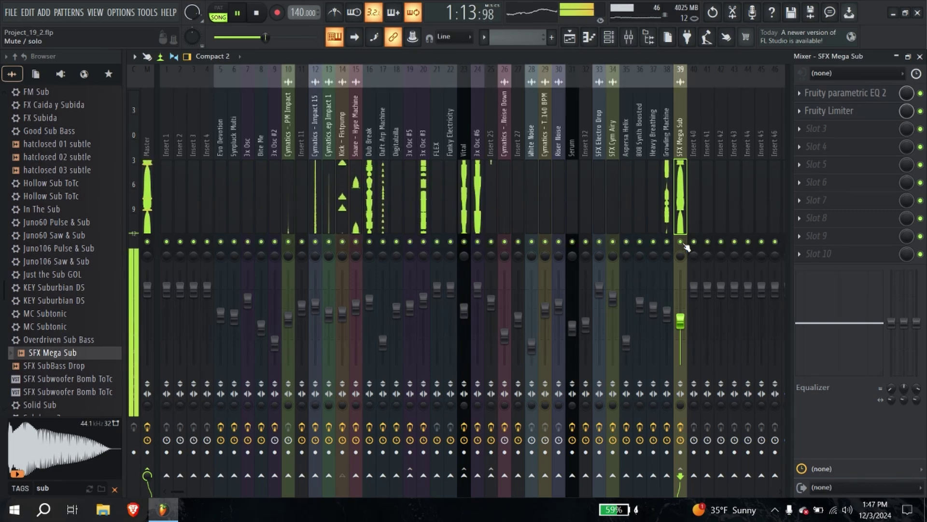
pyautogui.click(920, 57)
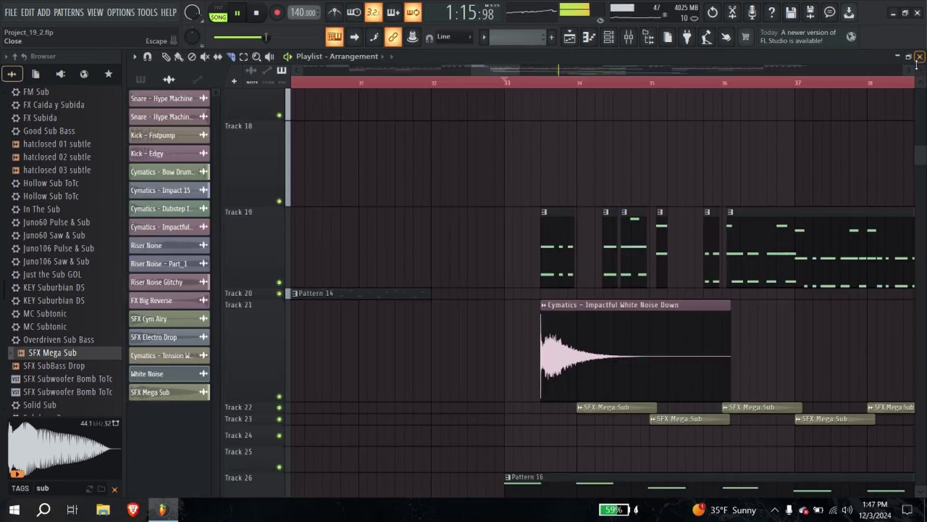
pyautogui.scroll(-8, 787, 328)
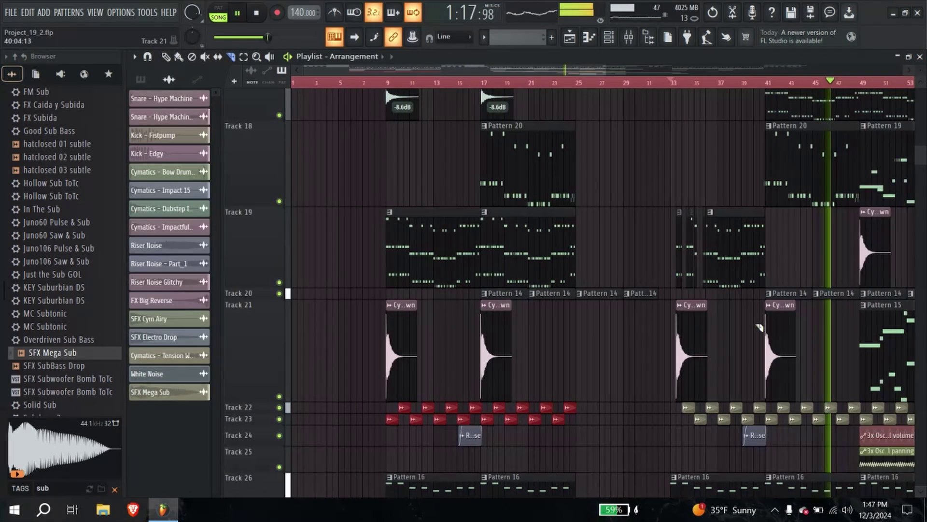
pyautogui.scroll(1, 673, 335)
pyautogui.scroll(-2, 673, 335)
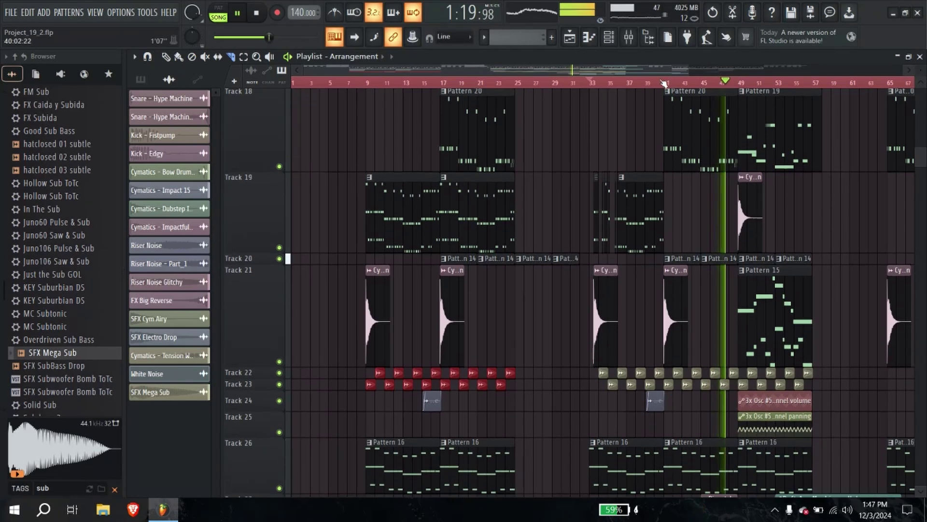
# Step: Solo playlist Track 24 and open the Riser Noise clip's channel settings, auditioning the riser from about bar 39
pyautogui.click(649, 82)
pyautogui.rightClick(279, 401)
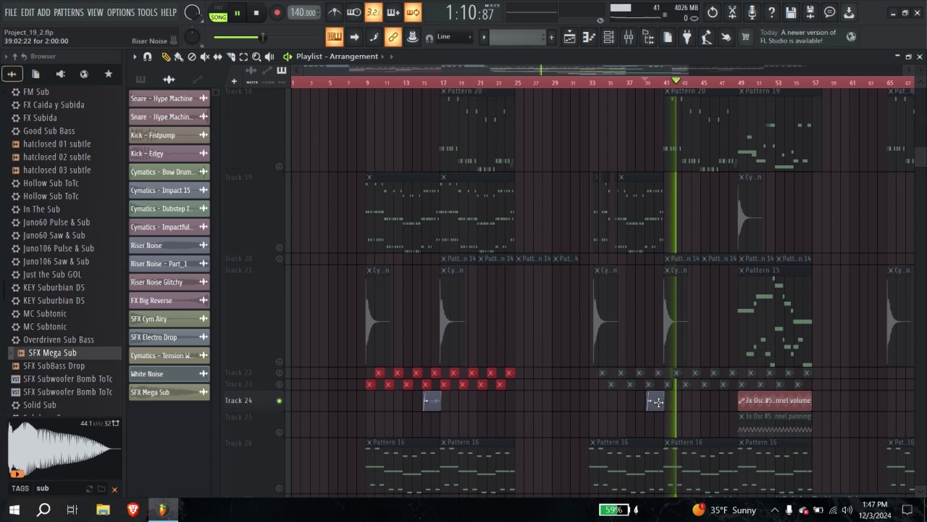
pyautogui.doubleClick(658, 402)
pyautogui.press('space')
pyautogui.press('space')
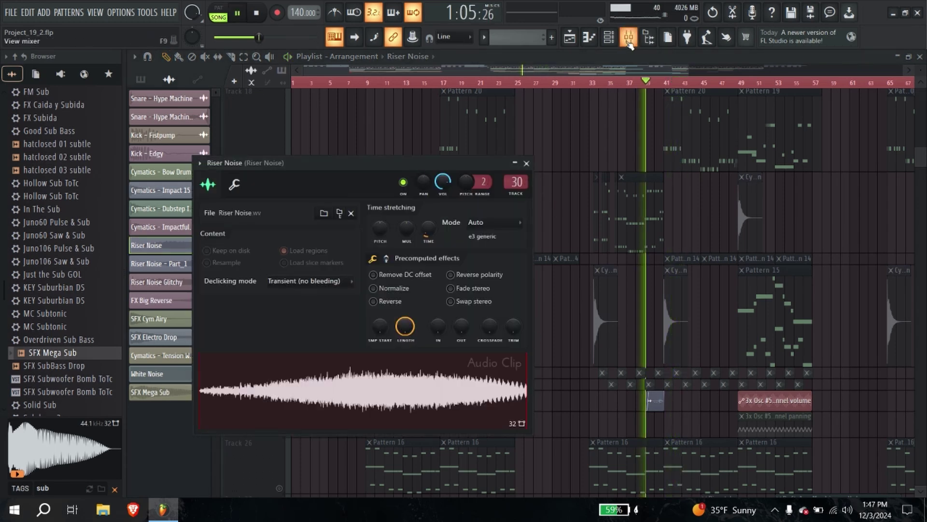
# Step: Insert Fruity Parametric EQ 2 in the Riser Noise mixer track's first slot and cut the highs with a band 7 high shelf
pyautogui.click(629, 37)
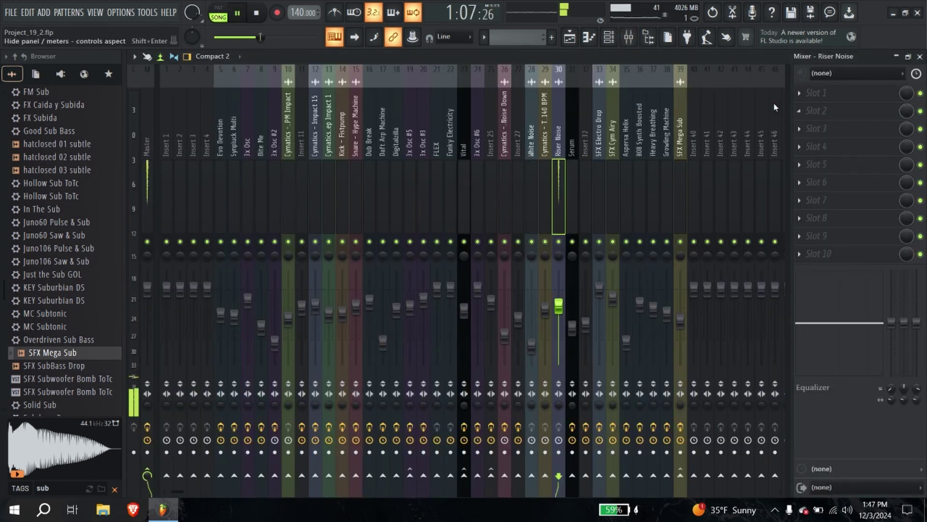
pyautogui.click(817, 93)
pyautogui.click(585, 442)
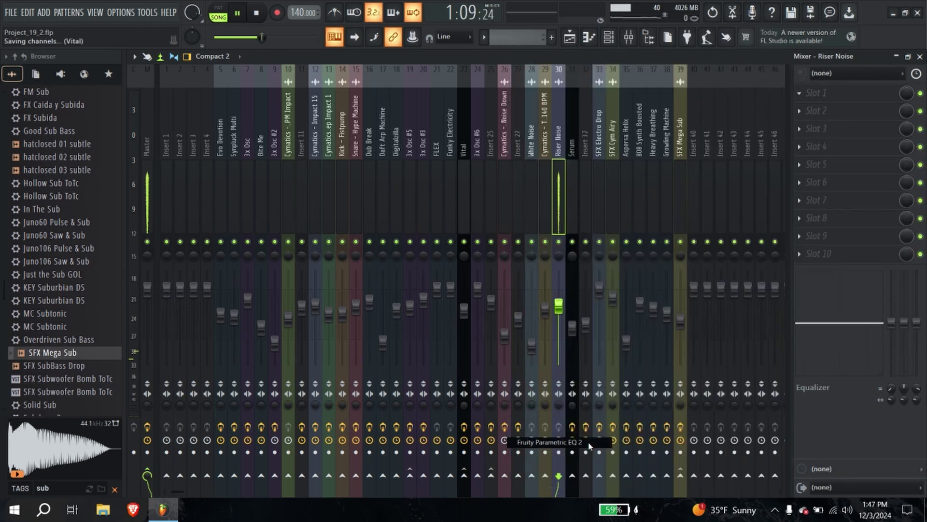
pyautogui.press('space')
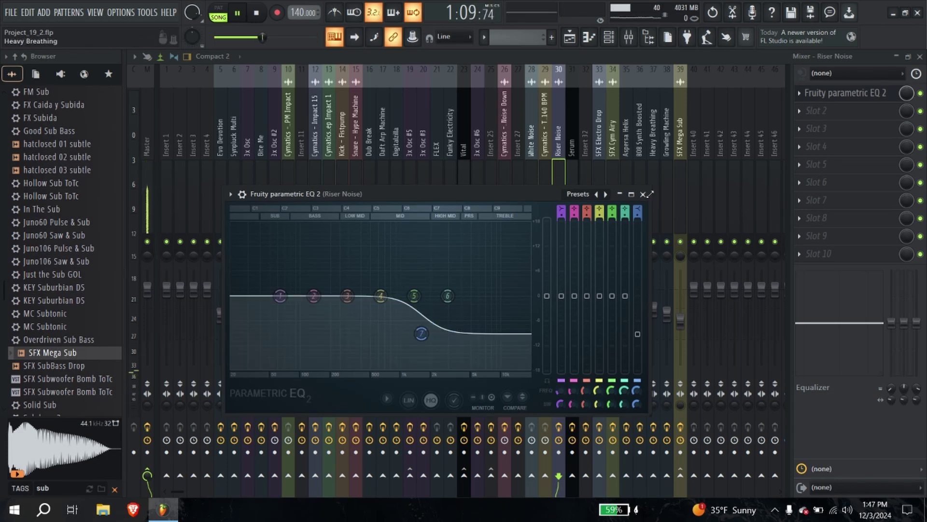
pyautogui.click(643, 194)
pyautogui.press('space')
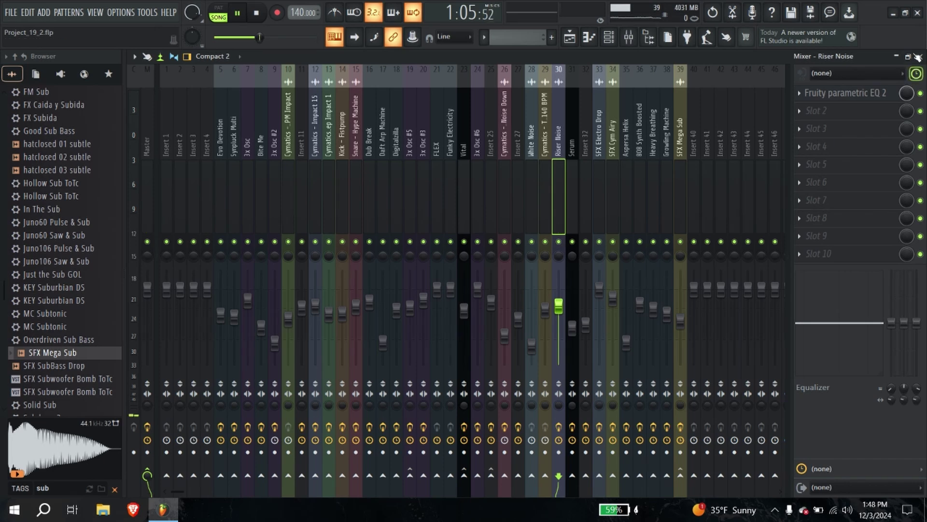
# Step: Close the mixer and the Riser Noise channel window, and unsolo Track 24 in the playlist
pyautogui.click(918, 57)
pyautogui.click(527, 163)
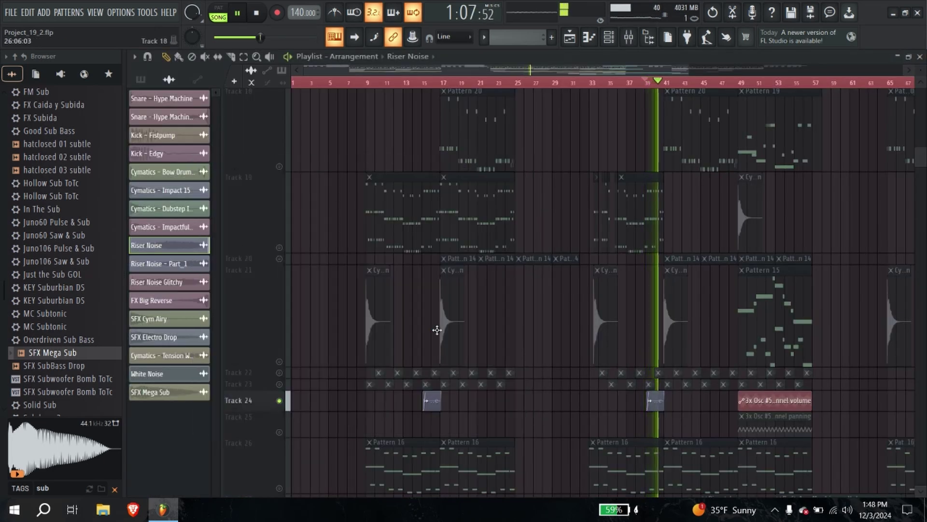
pyautogui.rightClick(280, 401)
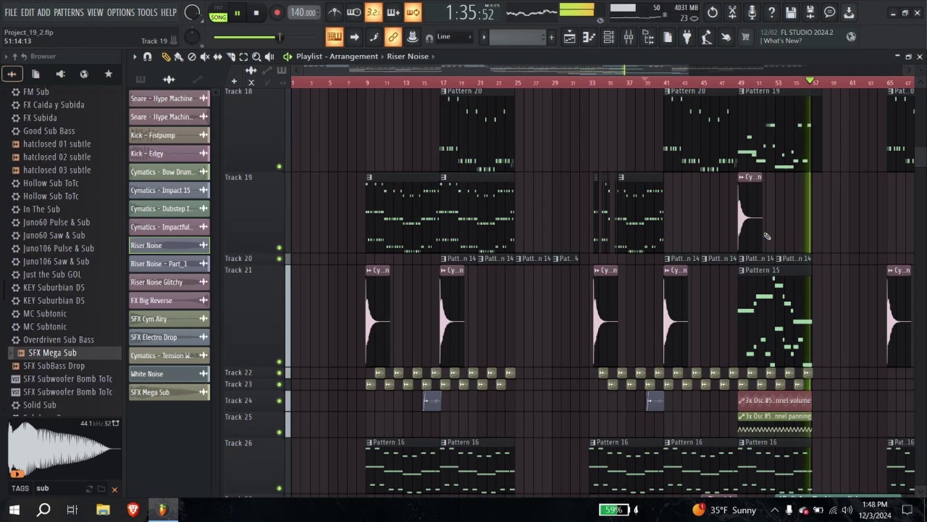
# Step: Replay the start of the second drop and add a copy of the short Track 19 slice right after it in bar 35
pyautogui.click(597, 83)
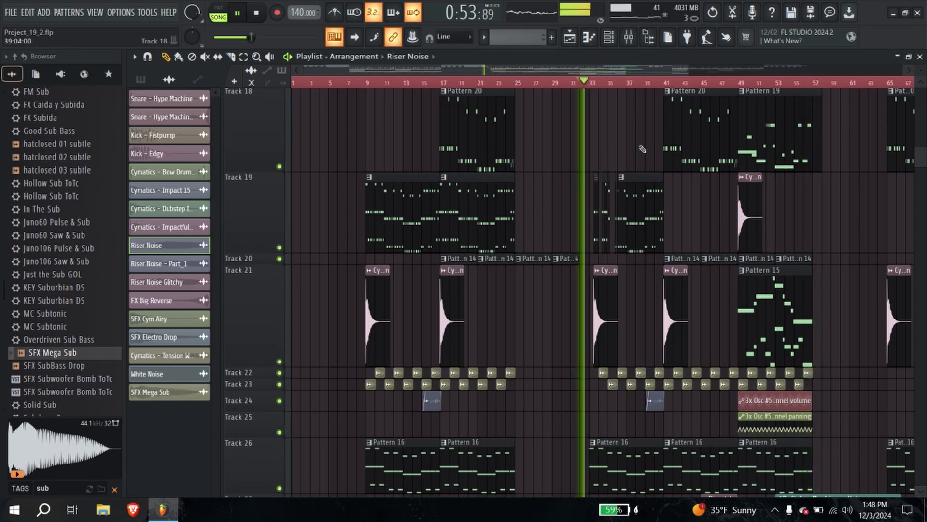
pyautogui.keyDown('ctrl'); pyautogui.scroll(5, 643, 149); pyautogui.keyUp('ctrl')
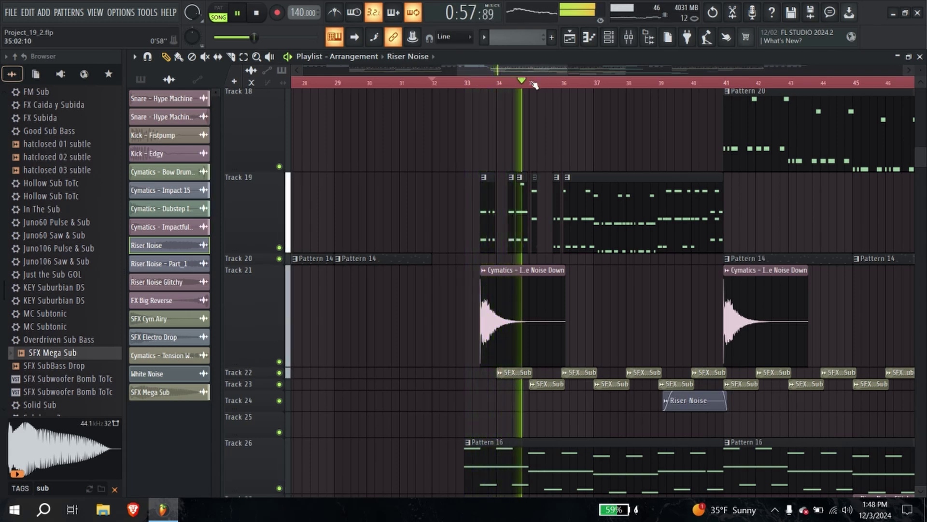
pyautogui.press('space')
pyautogui.press('space')
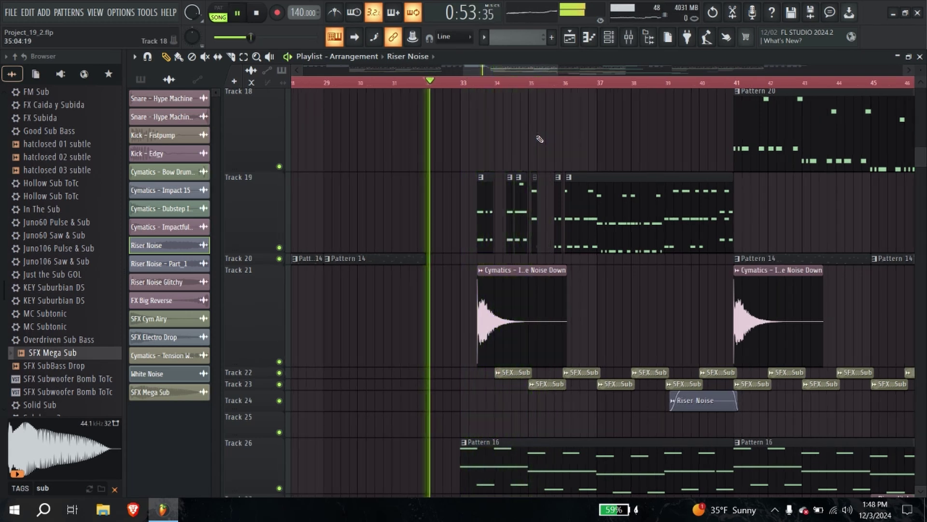
pyautogui.keyDown('ctrl'); pyautogui.scroll(7, 538, 139); pyautogui.keyUp('ctrl')
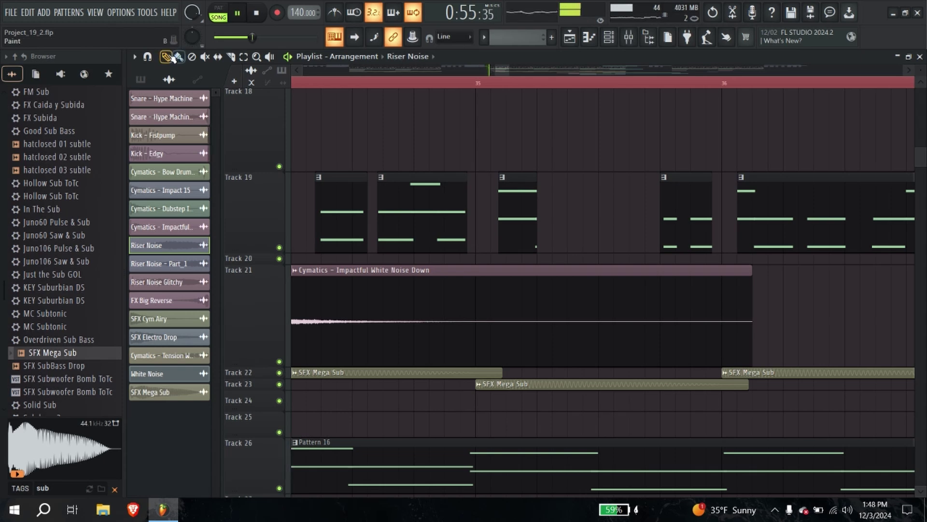
pyautogui.click(482, 85)
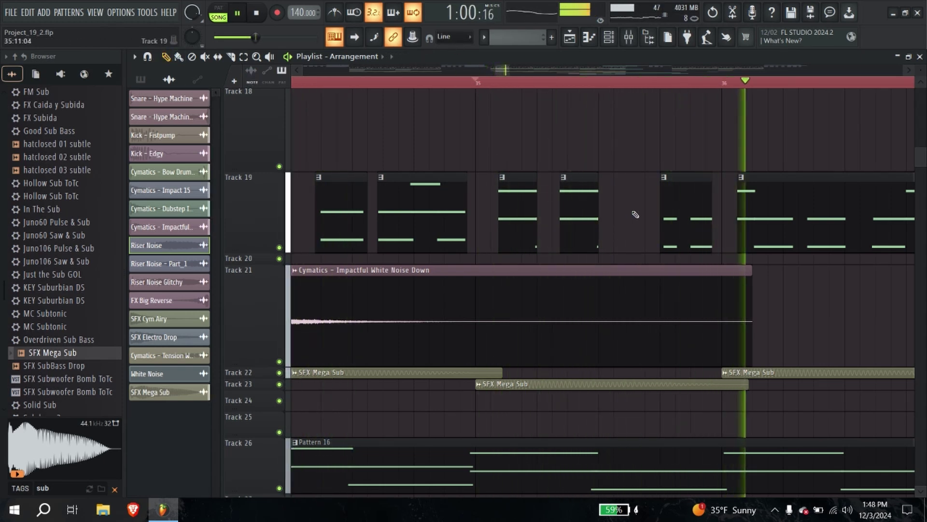
pyautogui.moveTo(726, 190); pyautogui.dragTo(709, 197)
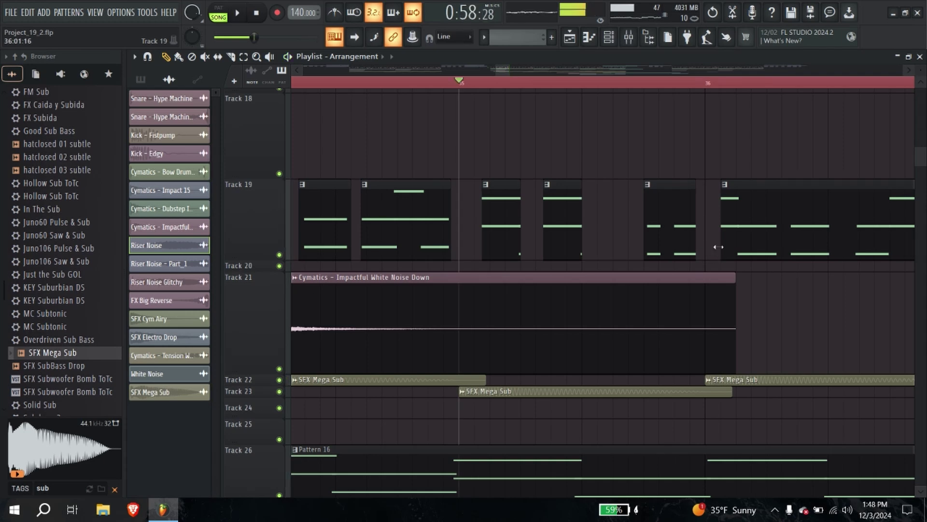
# Step: Slice a short piece off the long Track 19 clip just after bar 36, lengthen it, and trim the remaining clip to start later
pyautogui.press('space')
pyautogui.hscroll(3, 667, 153)
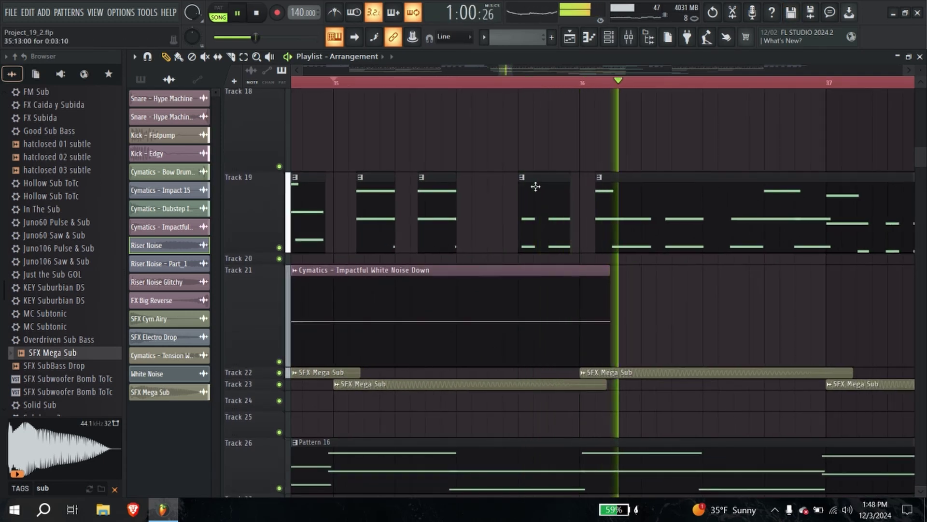
pyautogui.press('space')
pyautogui.press('space')
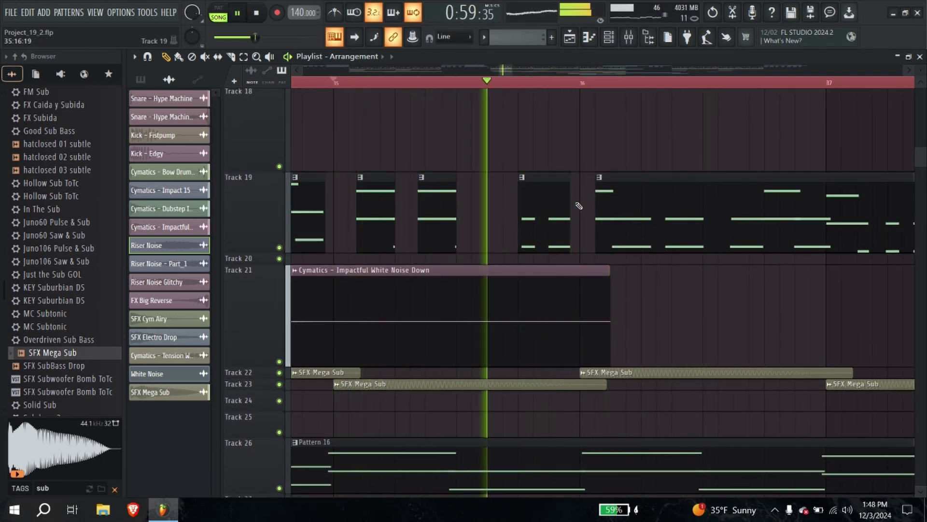
pyautogui.press('space')
pyautogui.press('space')
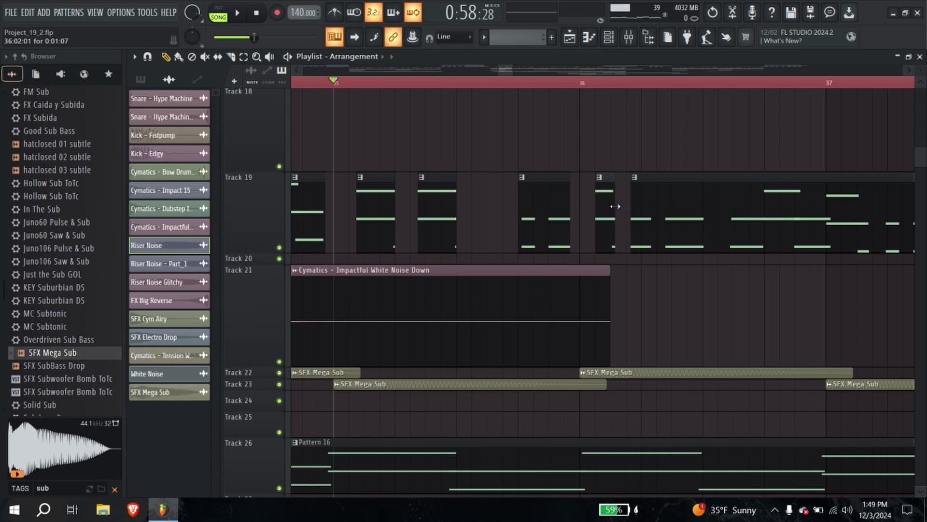
pyautogui.moveTo(631, 207); pyautogui.dragTo(661, 209)
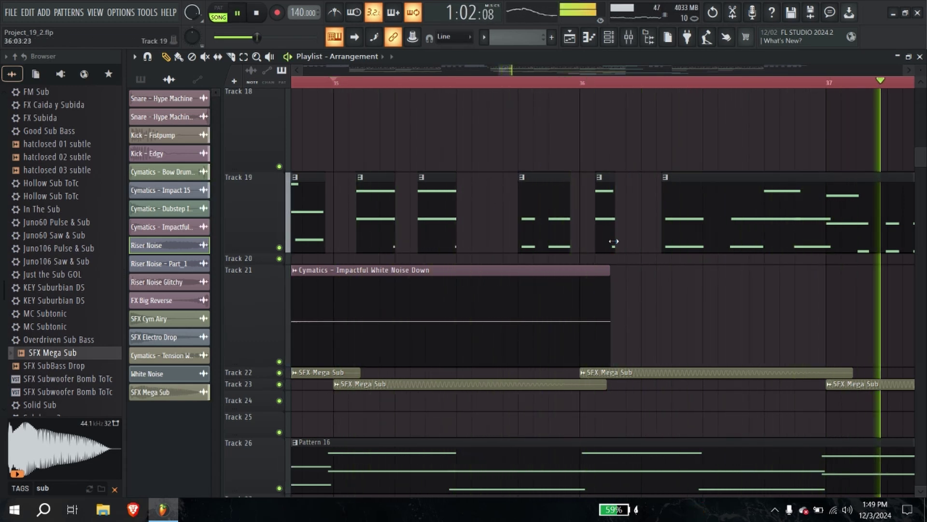
pyautogui.moveTo(614, 242); pyautogui.dragTo(646, 240)
# Step: Move the new Track 19 slice to start exactly at bar 36 and try a later start for the clip following it
pyautogui.press('space')
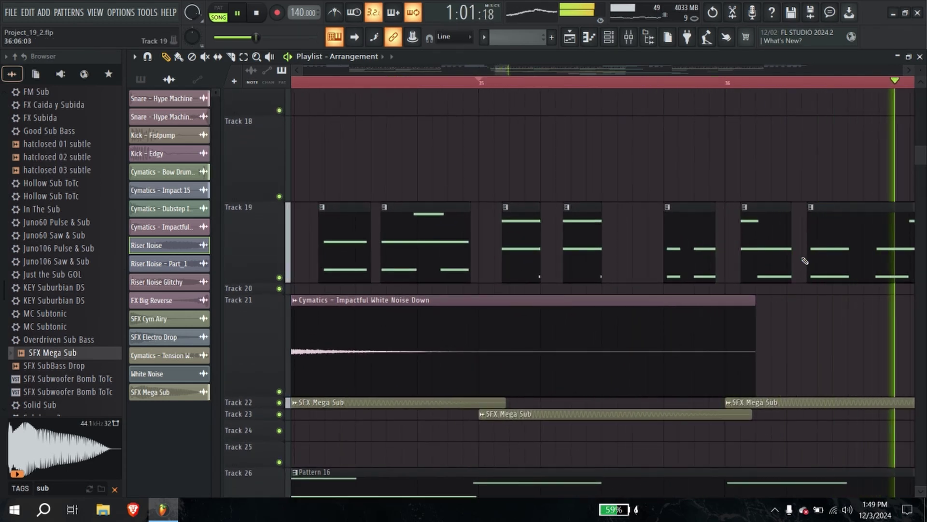
pyautogui.moveTo(791, 262); pyautogui.dragTo(779, 261)
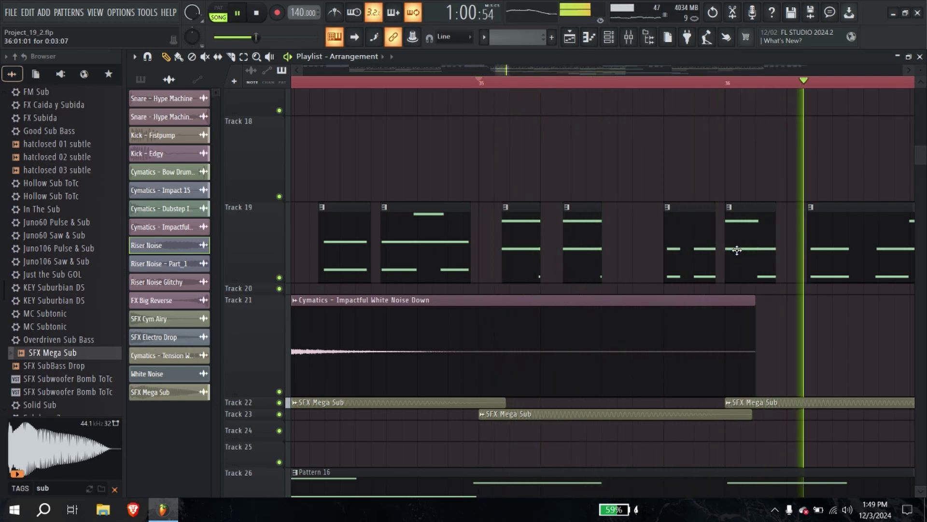
pyautogui.moveTo(808, 258); pyautogui.dragTo(849, 258)
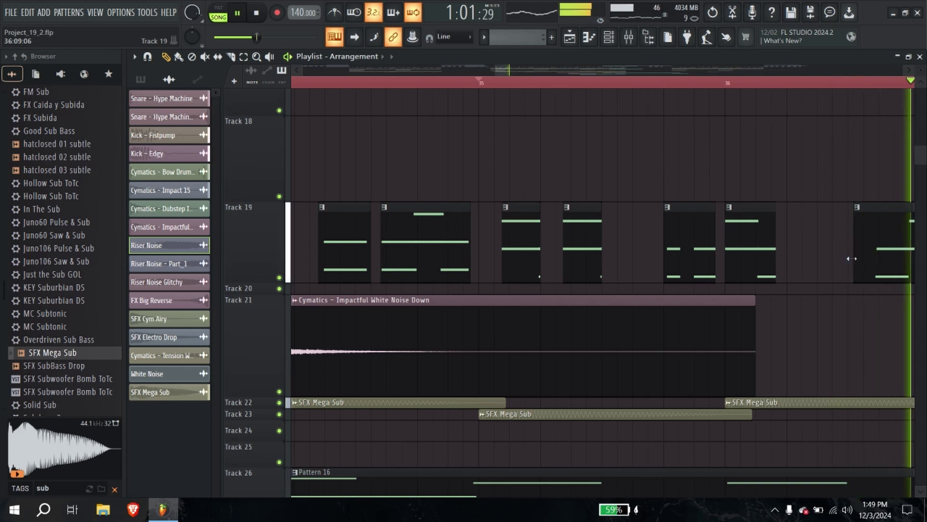
pyautogui.moveTo(817, 262); pyautogui.dragTo(804, 260)
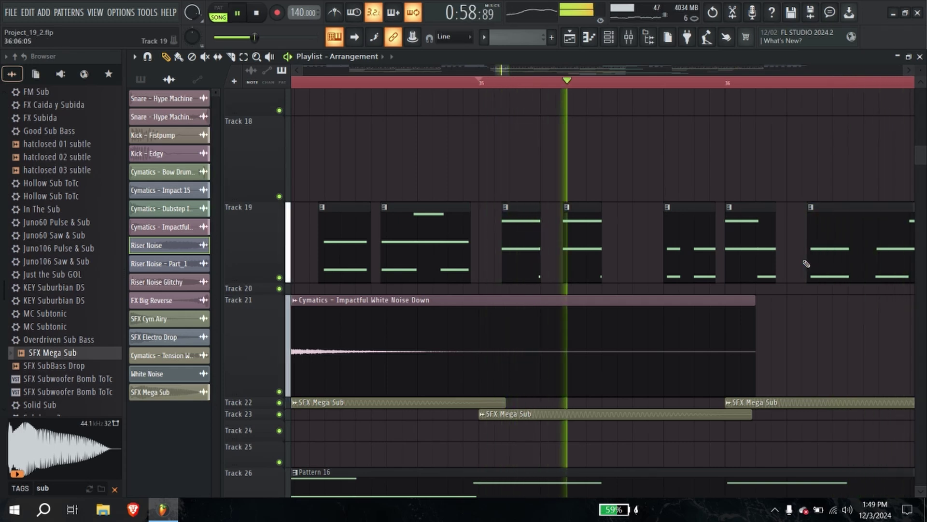
# Step: Cut the next Track 19 clip into slices in bar 36 and delete the small middle slice to leave a gap
pyautogui.moveTo(800, 256); pyautogui.dragTo(634, 260)
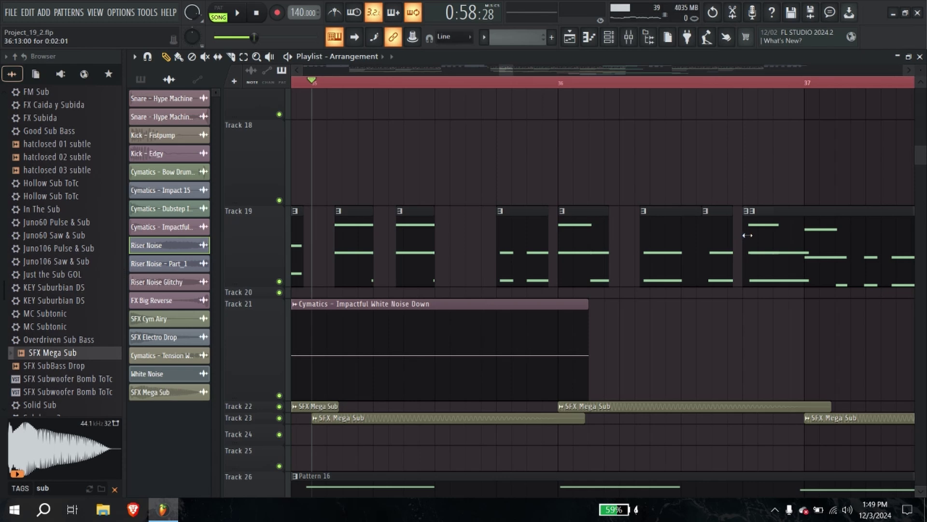
pyautogui.press('space')
pyautogui.click(724, 250)
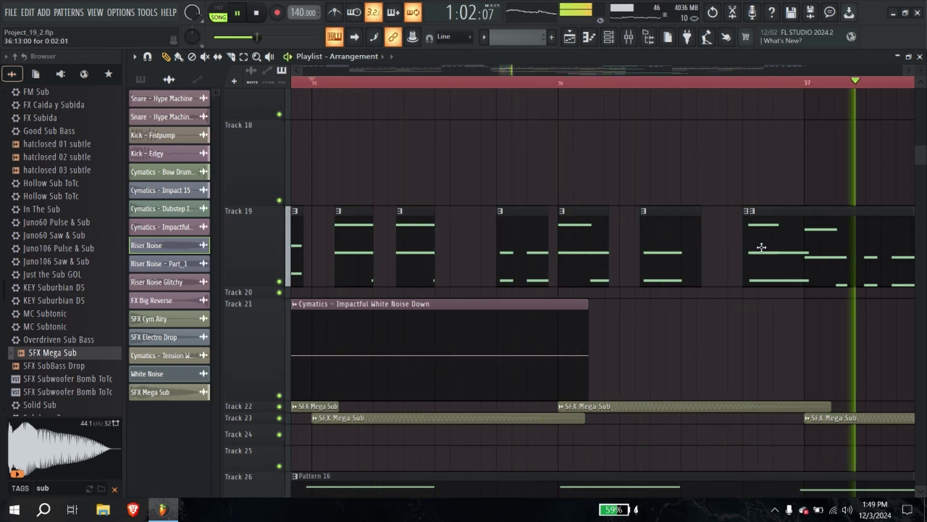
pyautogui.press('space')
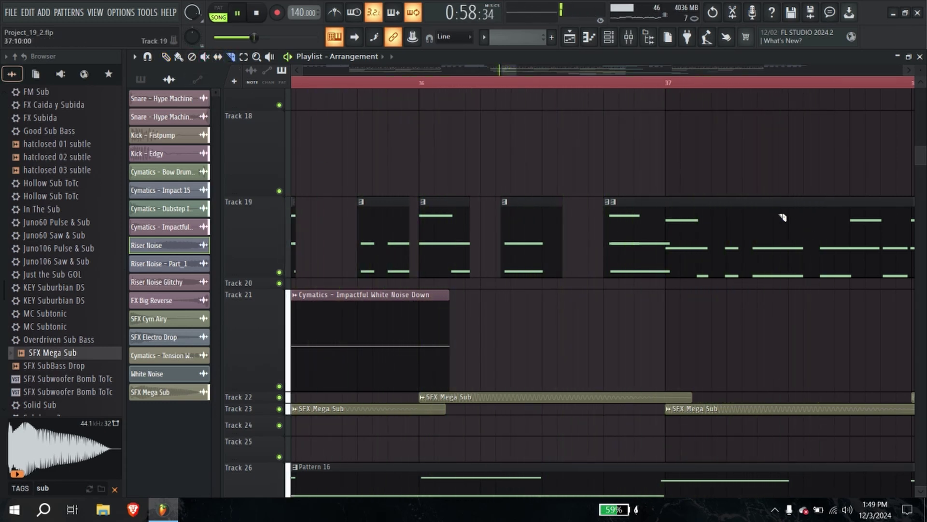
# Step: Slice the long Track 19 clip at two points in the first two-thirds of bar 37
pyautogui.moveTo(746, 314); pyautogui.dragTo(747, 297)
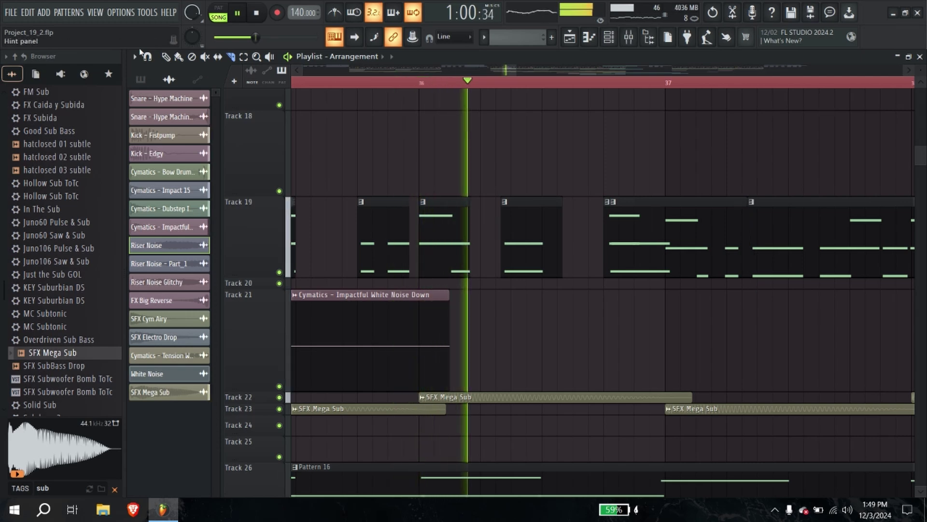
pyautogui.moveTo(754, 231); pyautogui.dragTo(737, 248)
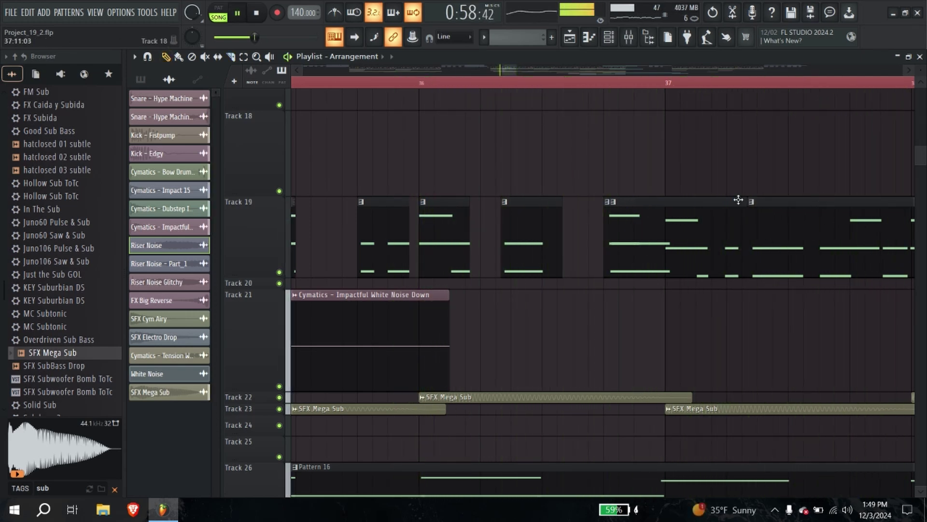
pyautogui.click(231, 57)
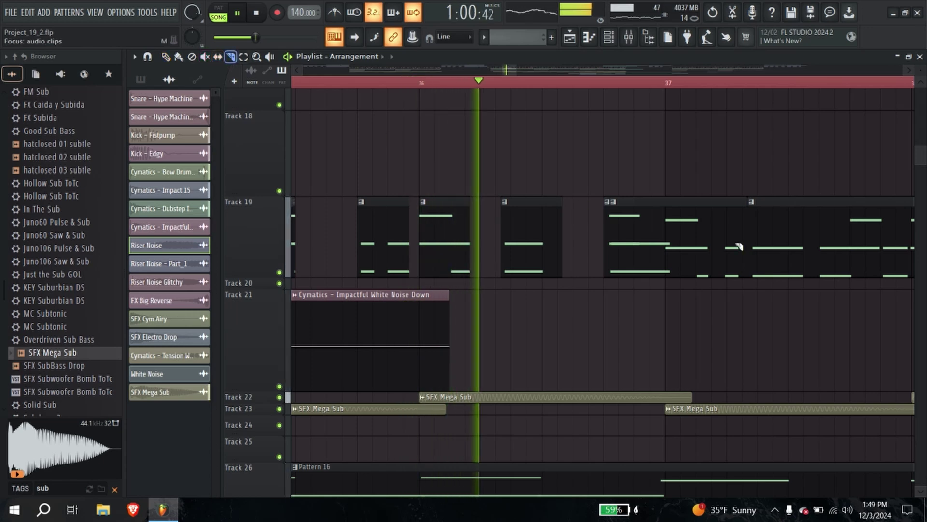
pyautogui.moveTo(820, 188); pyautogui.dragTo(824, 347)
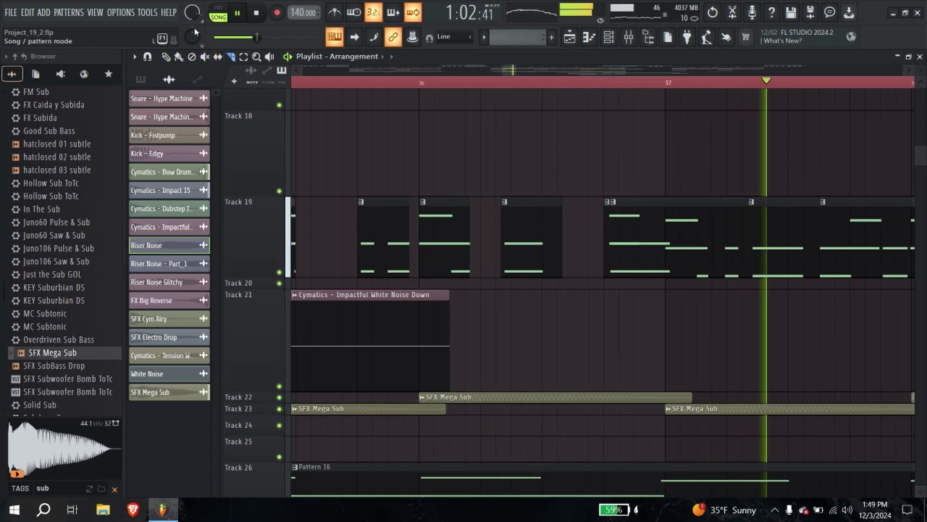
# Step: Move the bar 37 slice up to Track 18 slightly earlier, duplicate it to its right, and shorten the first copy
pyautogui.click(166, 56)
pyautogui.moveTo(703, 278); pyautogui.dragTo(438, 307)
pyautogui.moveTo(550, 262); pyautogui.dragTo(519, 176)
pyautogui.click(491, 185)
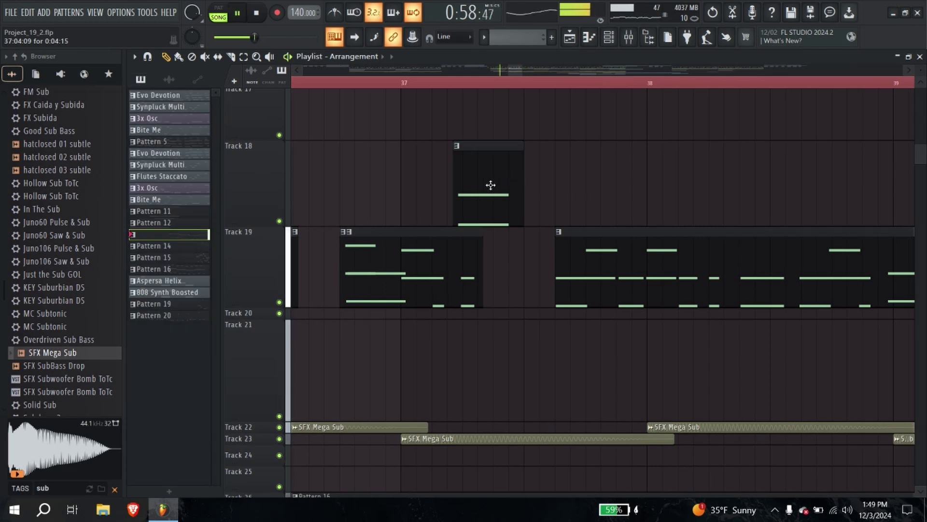
pyautogui.moveTo(510, 218); pyautogui.dragTo(571, 208)
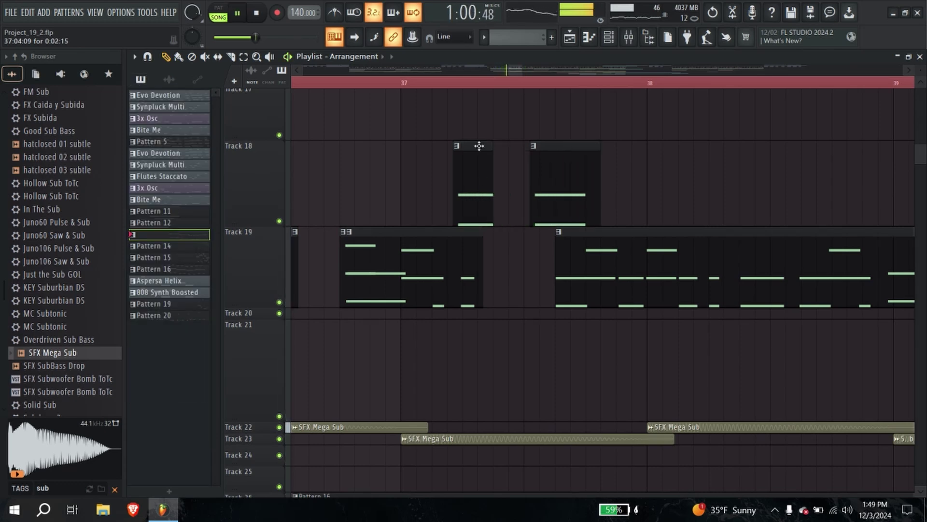
# Step: Shift the second Track 18 slice slightly earlier and replay the chopped melody around bar 37
pyautogui.click(434, 85)
pyautogui.click(435, 83)
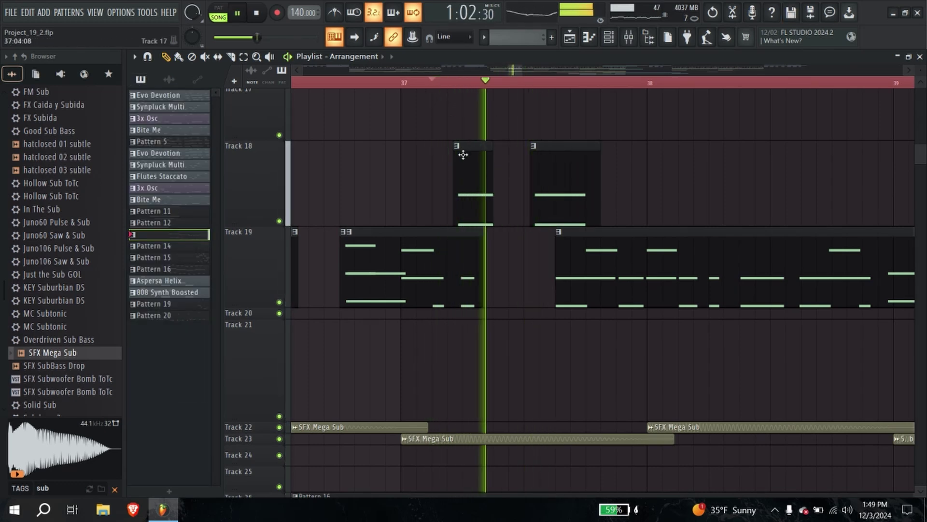
pyautogui.moveTo(559, 202); pyautogui.dragTo(551, 202)
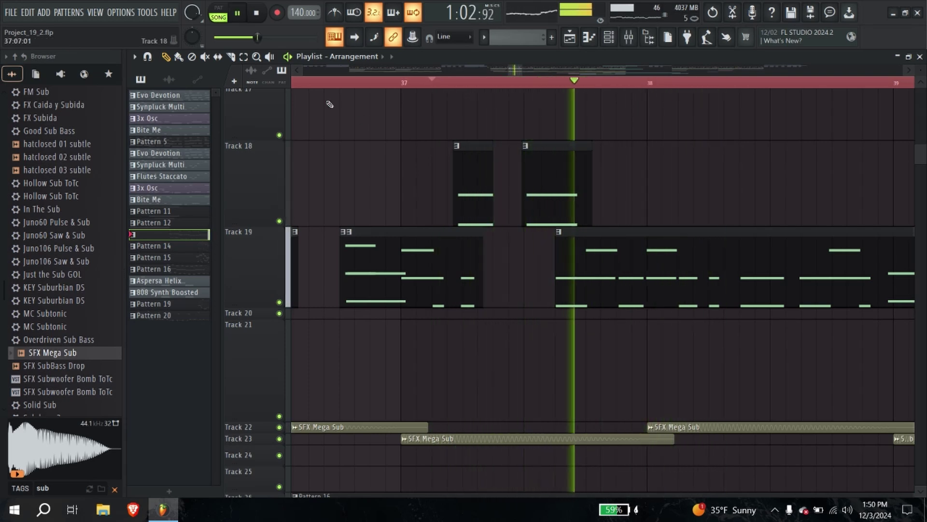
pyautogui.click(302, 85)
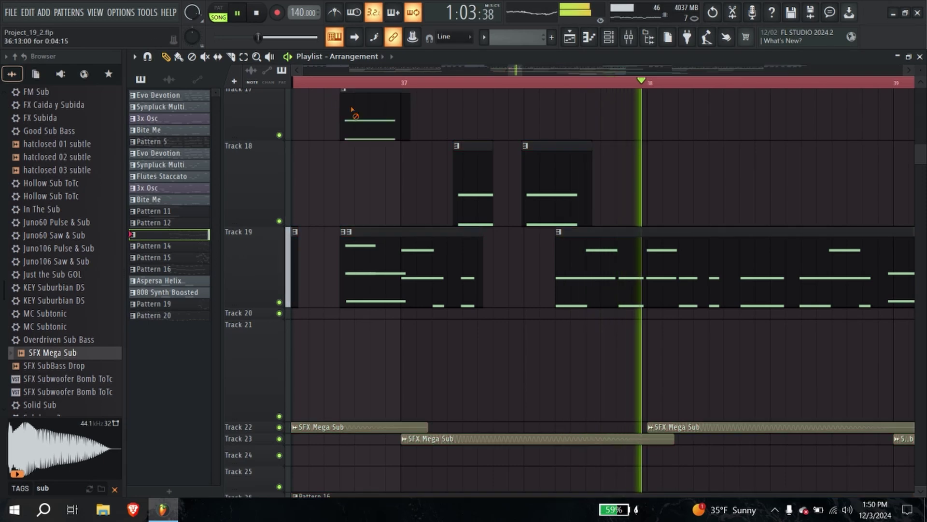
pyautogui.scroll(-4, 562, 172)
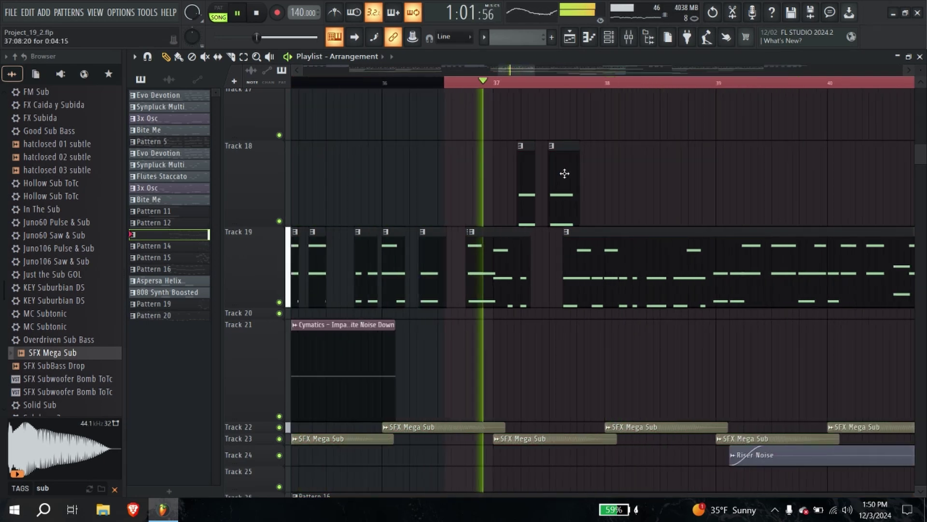
# Step: Solo Tracks 18 and 19 and replay the chopped melody on its own
pyautogui.press('space')
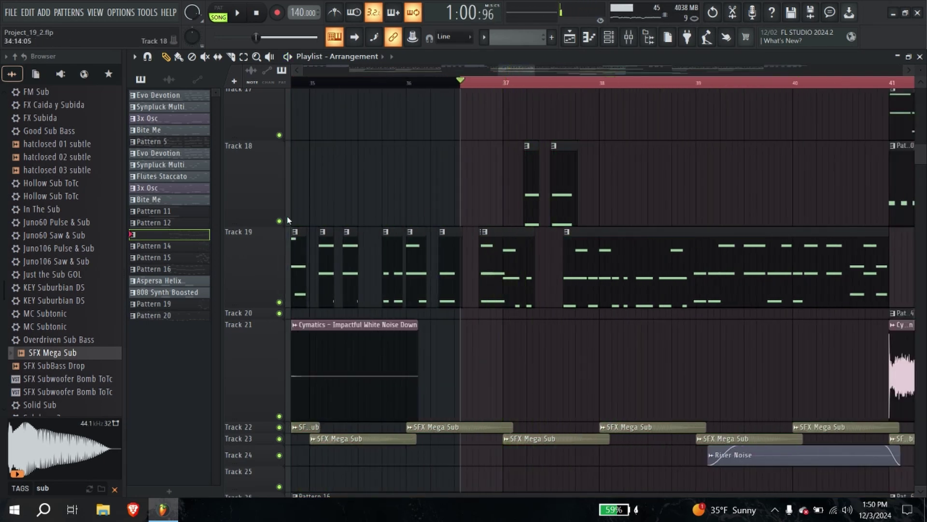
pyautogui.rightClick(279, 221)
pyautogui.press('space')
pyautogui.click(279, 302)
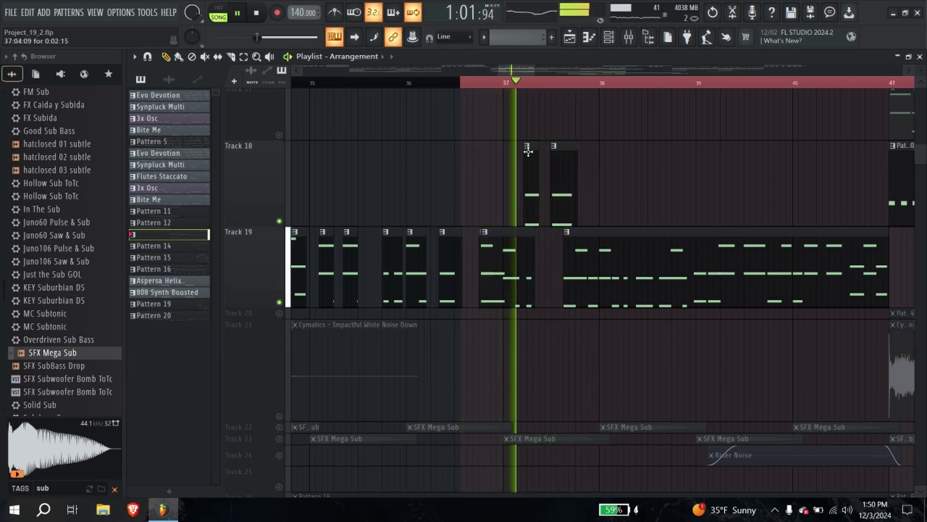
# Step: Move the first Track 18 slice in bar 37 slightly later and shorten the second slice to match its length
pyautogui.scroll(4, 544, 203)
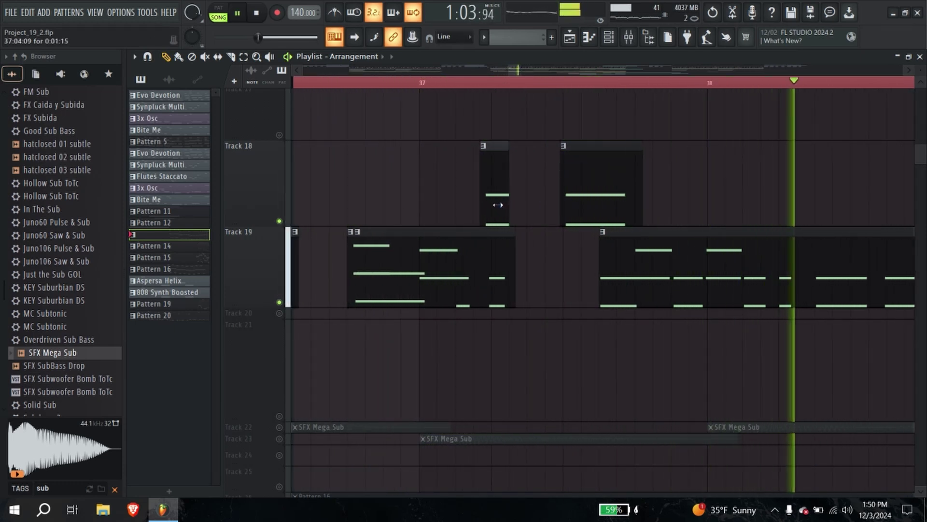
pyautogui.moveTo(498, 205); pyautogui.dragTo(529, 198)
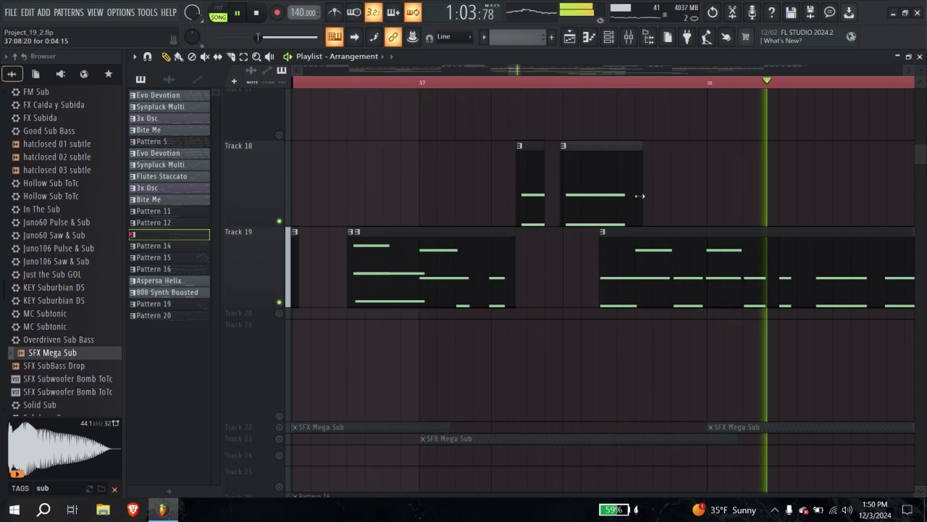
pyautogui.moveTo(642, 203); pyautogui.dragTo(589, 207)
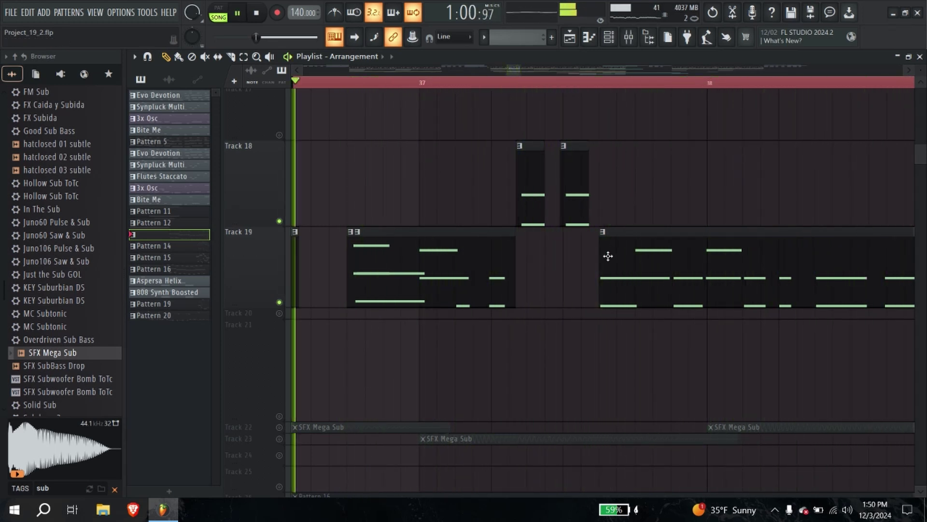
# Step: Move both Track 18 slices down into the gap on Track 19 and unmute all the other tracks
pyautogui.moveTo(497, 193); pyautogui.dragTo(595, 174)
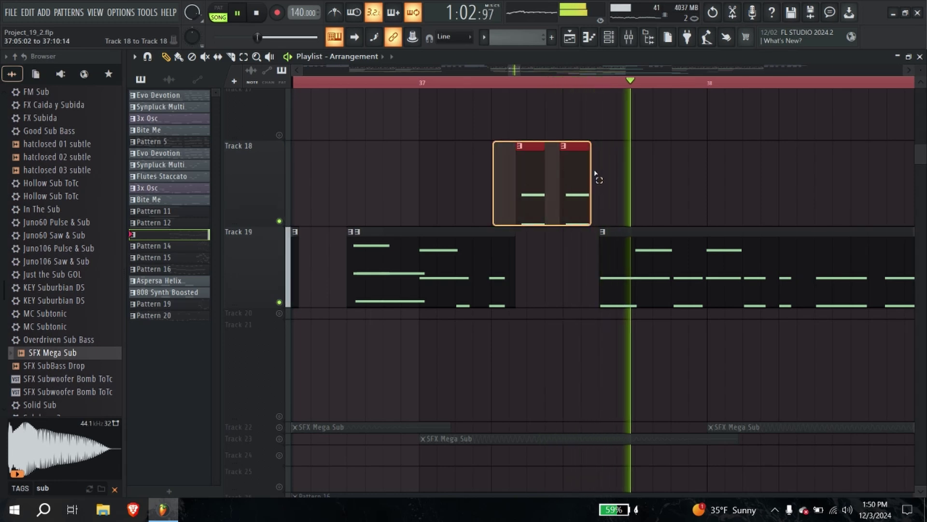
pyautogui.moveTo(534, 178); pyautogui.dragTo(536, 267)
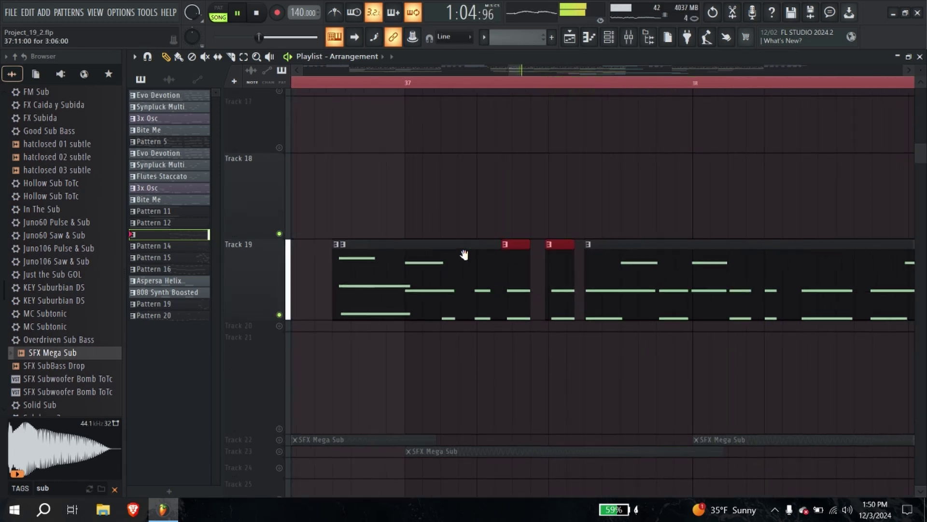
pyautogui.moveTo(464, 254); pyautogui.dragTo(261, 232)
pyautogui.rightClick(279, 233)
pyautogui.rightClick(280, 234)
pyautogui.rightClick(280, 234)
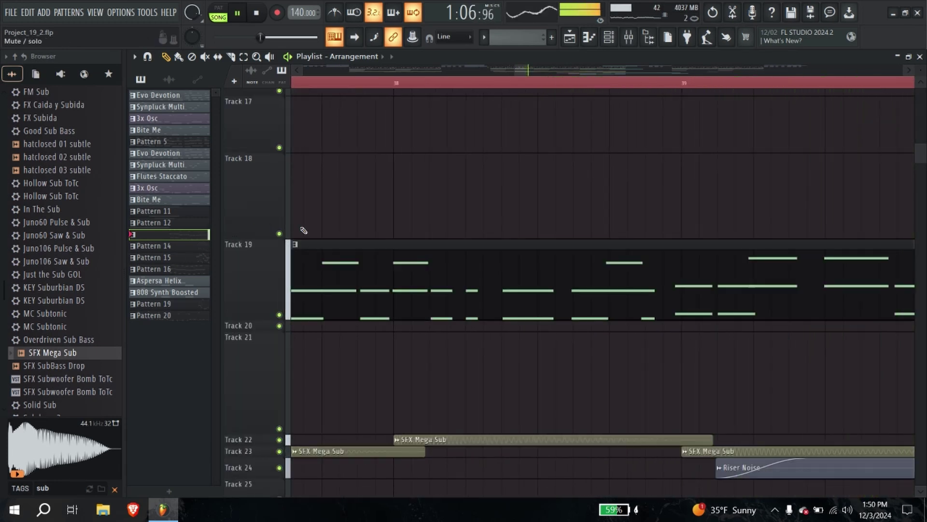
# Step: Replay the chopped Track 19 melody from just before bar 37 with all tracks audible
pyautogui.moveTo(704, 142); pyautogui.dragTo(913, 86)
pyautogui.click(408, 82)
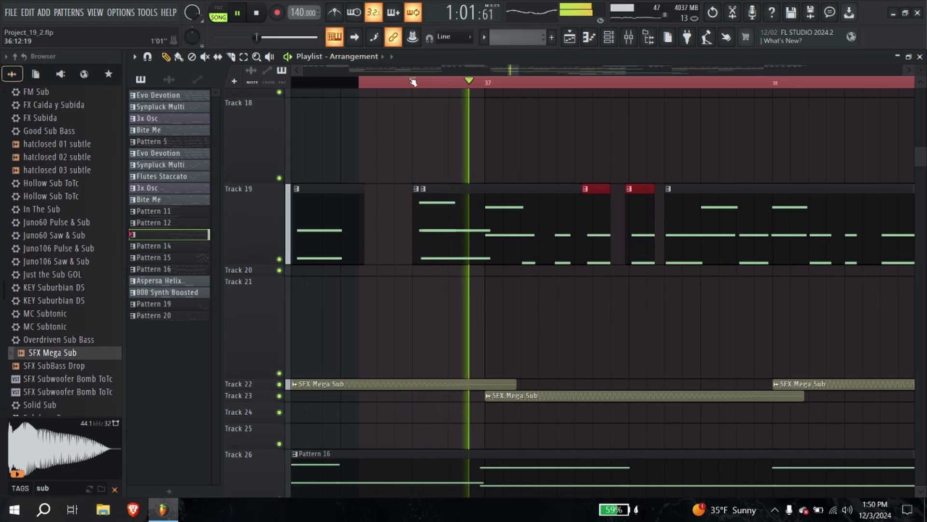
pyautogui.click(467, 81)
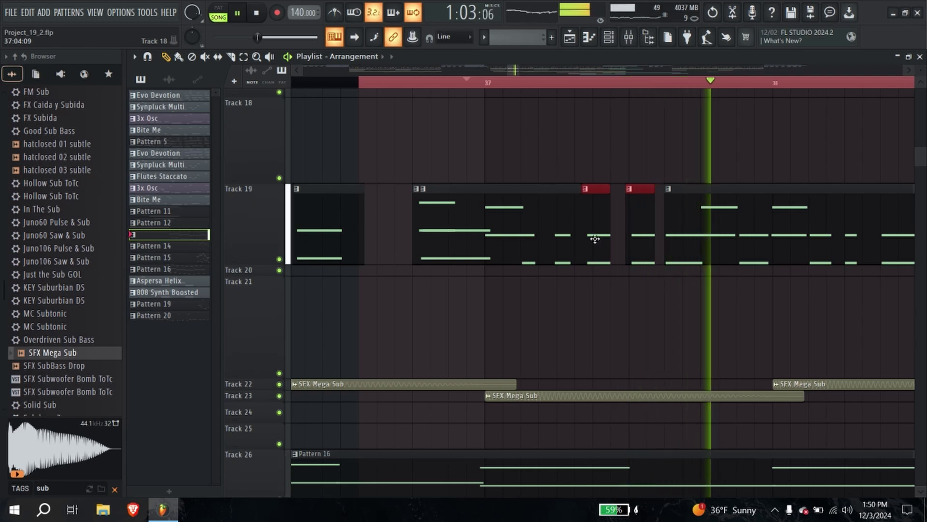
pyautogui.scroll(-1, 524, 310)
pyautogui.press('space')
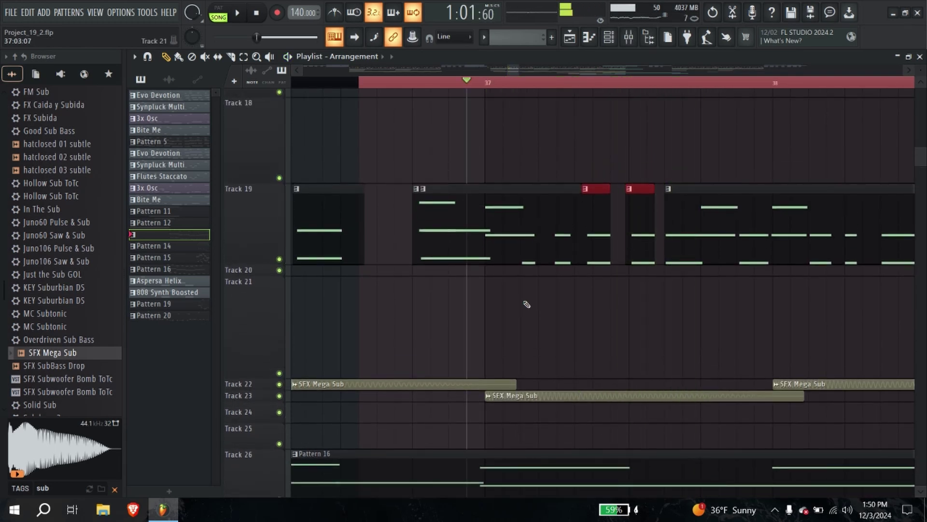
# Step: Review the second drop's arrangement from bar 33 during playback, from the melody and sub tracks up to the drum tracks
pyautogui.moveTo(822, 290); pyautogui.dragTo(913, 287)
pyautogui.moveTo(559, 292); pyautogui.dragTo(913, 294)
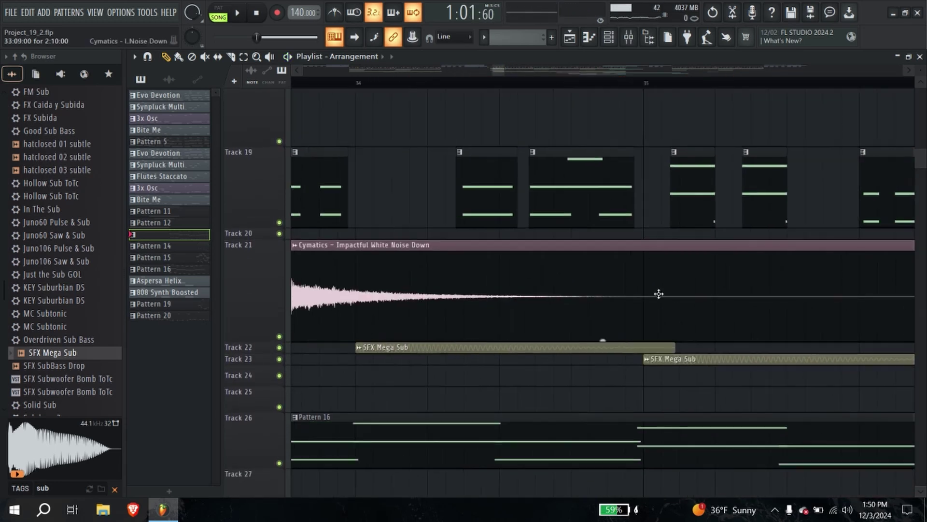
pyautogui.moveTo(730, 300); pyautogui.dragTo(910, 274)
pyautogui.moveTo(624, 296); pyautogui.dragTo(920, 259)
pyautogui.moveTo(554, 301); pyautogui.dragTo(660, 283)
pyautogui.press('space')
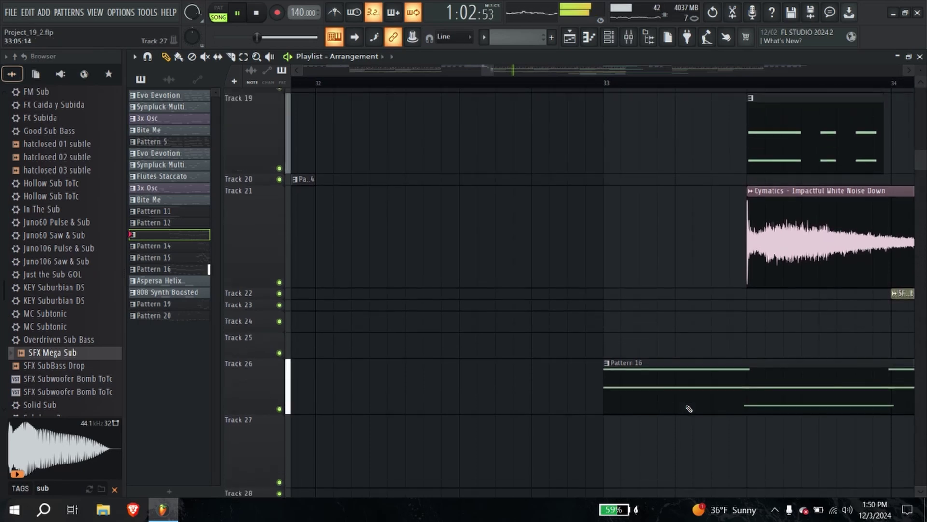
pyautogui.scroll(2, 689, 408)
pyautogui.scroll(8, 689, 407)
pyautogui.keyDown('ctrl'); pyautogui.scroll(-2, 665, 398); pyautogui.keyUp('ctrl')
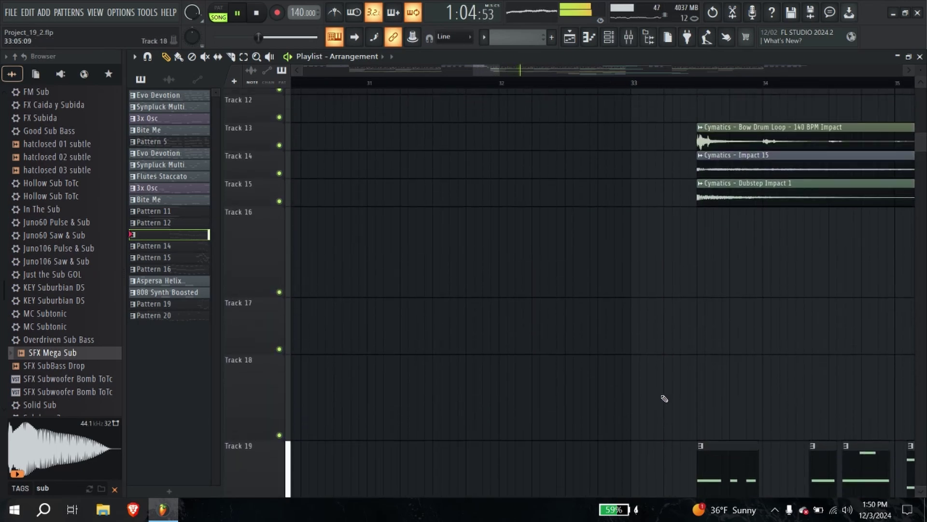
pyautogui.scroll(3, 687, 220)
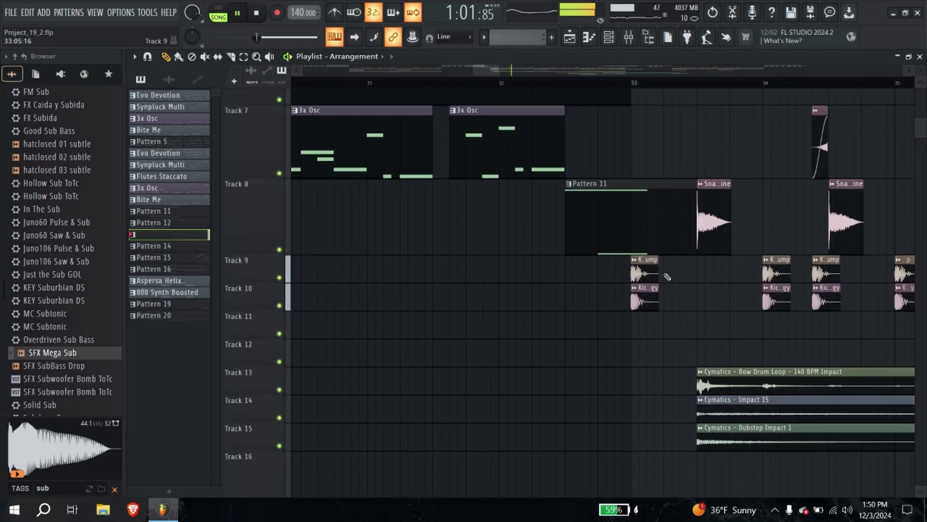
# Step: Place a copy of the reversed snare clip on Track 7 just before the snare in bar 37
pyautogui.scroll(2, 477, 315)
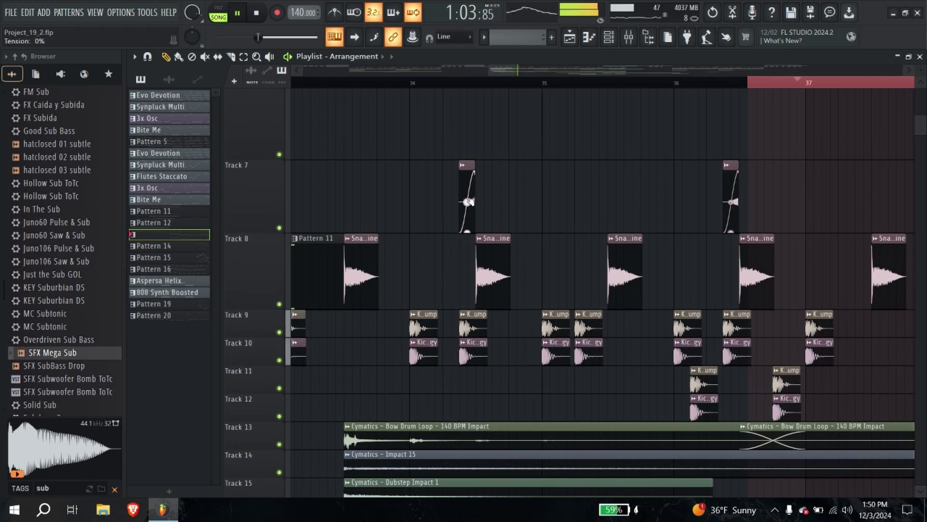
pyautogui.scroll(1, 531, 208)
pyautogui.press('space')
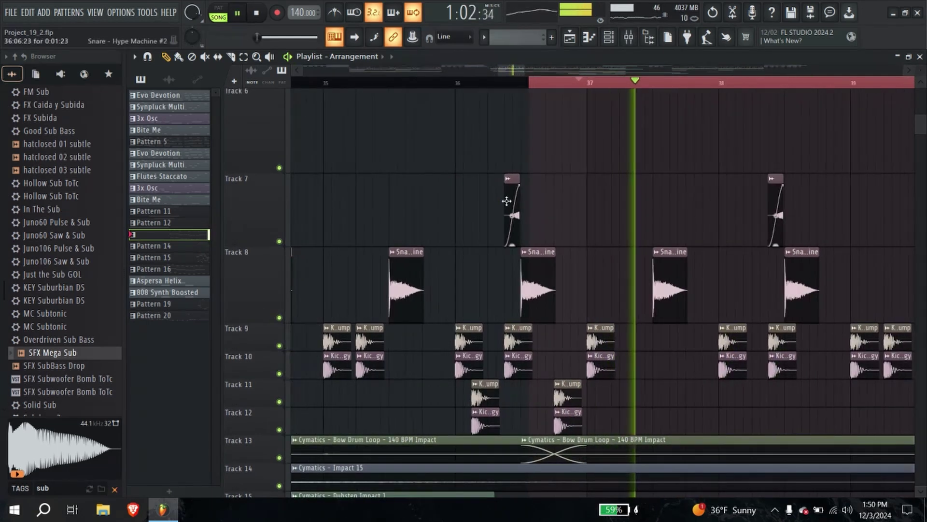
pyautogui.press('space')
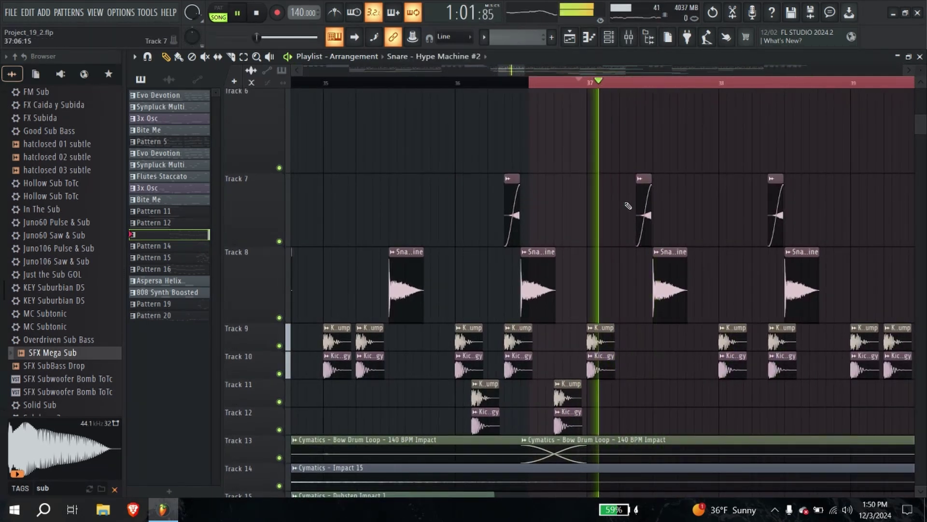
# Step: Solo Tracks 7 and 8 and inspect the reversed snare's sample settings and its mixer track
pyautogui.scroll(1, 628, 208)
pyautogui.keyDown('ctrl'); pyautogui.click(279, 252); pyautogui.keyUp('ctrl')
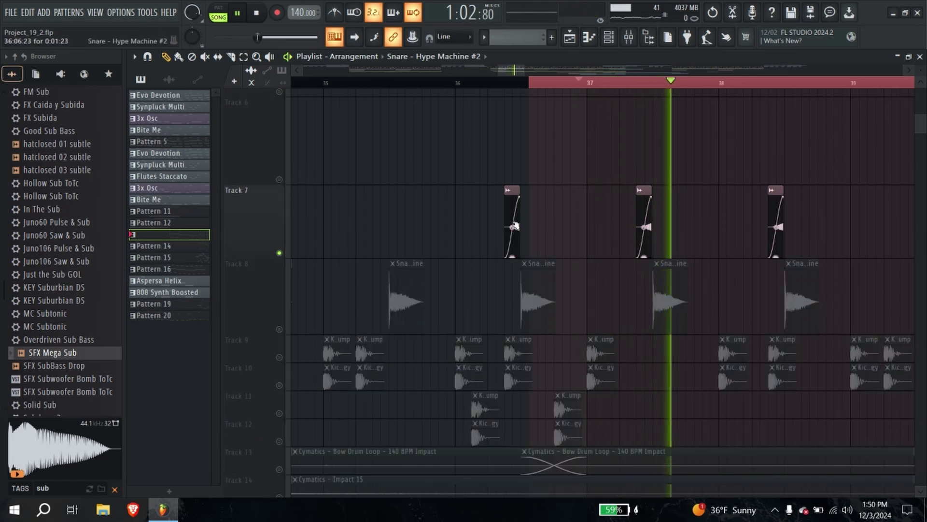
pyautogui.doubleClick(510, 217)
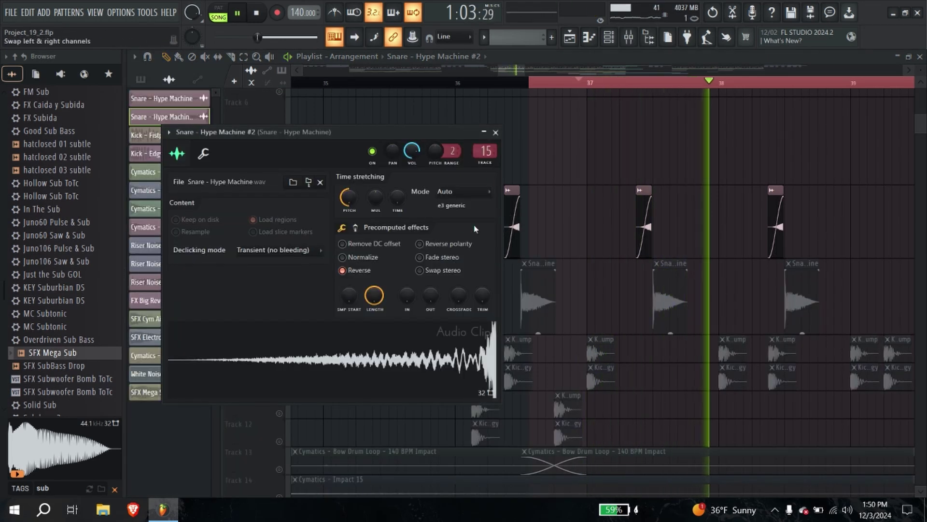
pyautogui.click(628, 37)
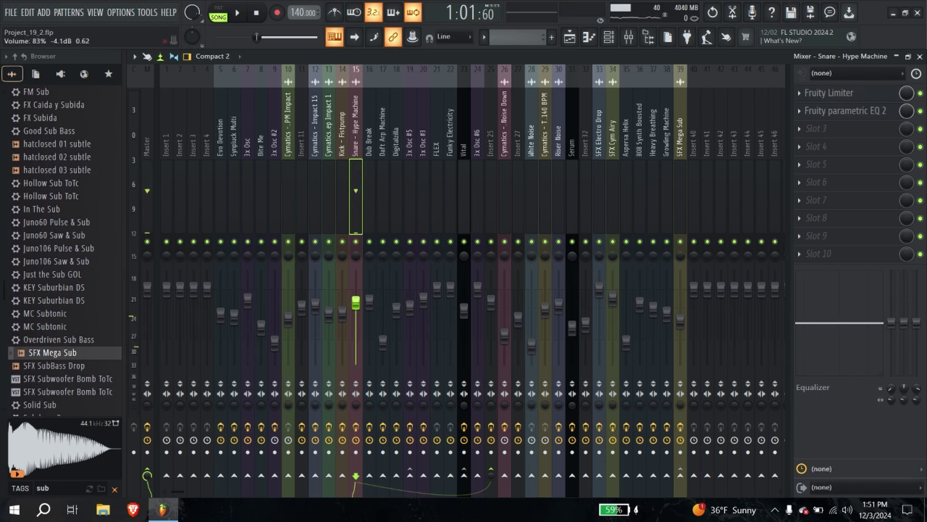
pyautogui.click(630, 38)
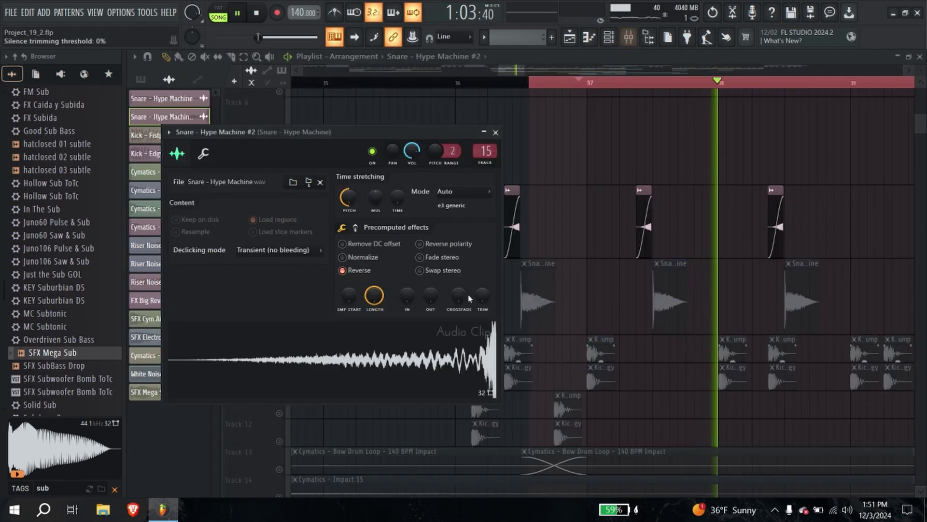
pyautogui.click(489, 129)
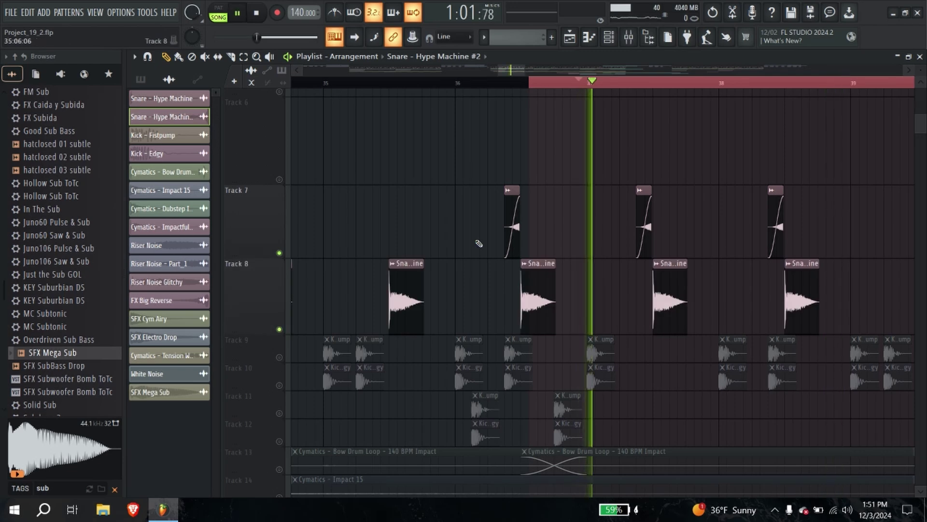
pyautogui.press('F9')
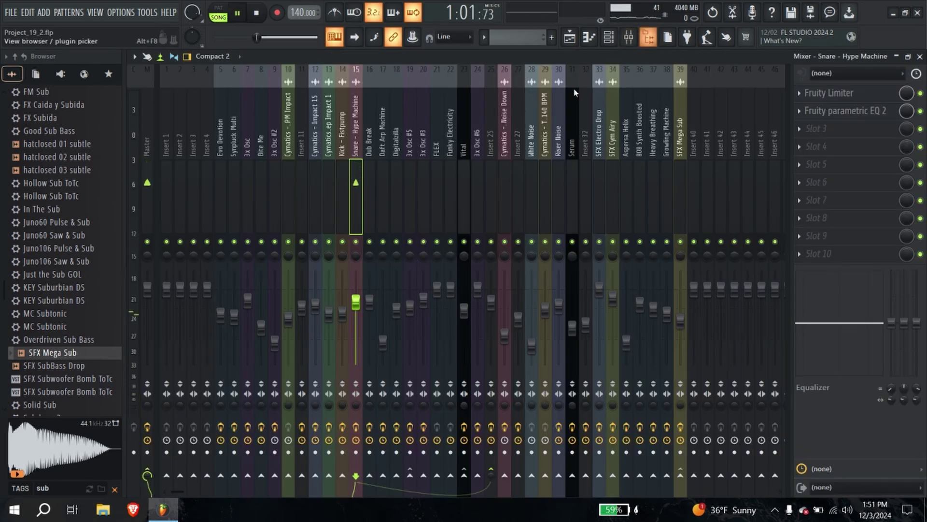
pyautogui.click(920, 56)
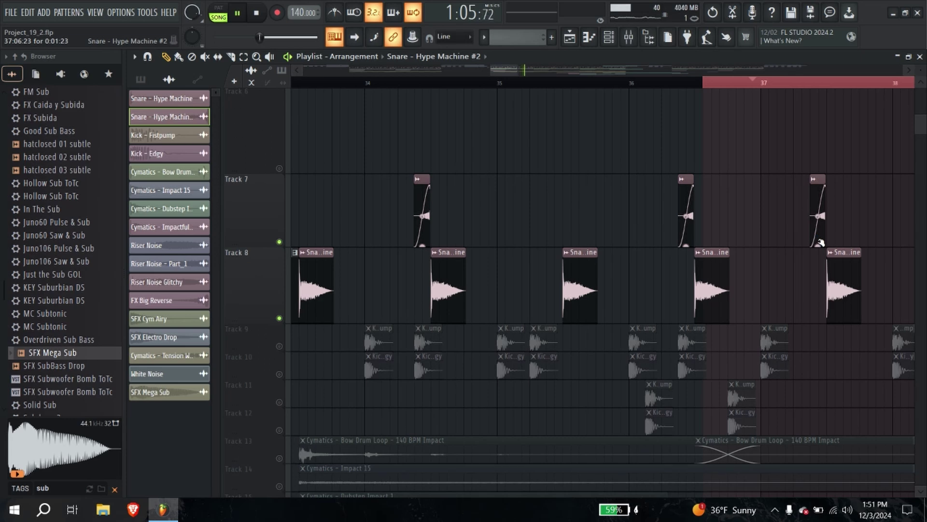
# Step: Place a reversed snare clip on Track 7 just before the first snare in bar 33 and replay from bar 33
pyautogui.scroll(-3, 610, 192)
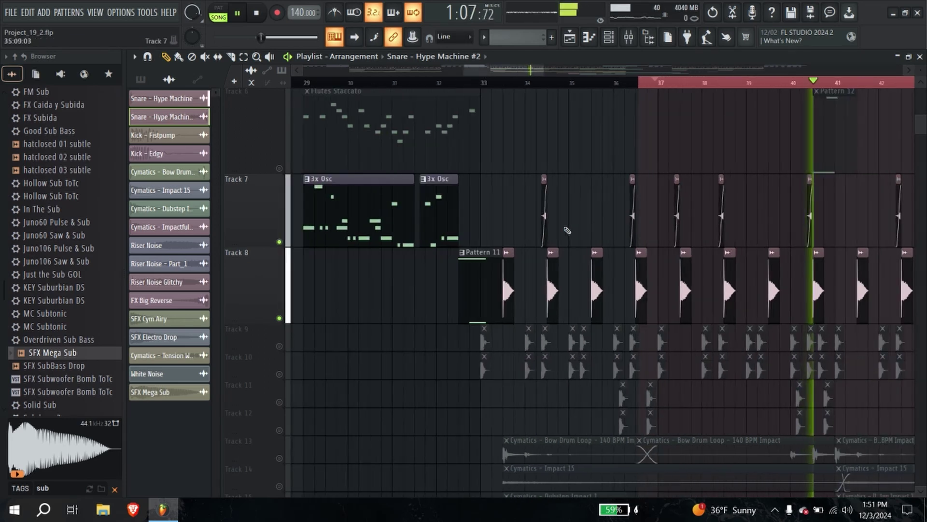
pyautogui.scroll(4, 714, 198)
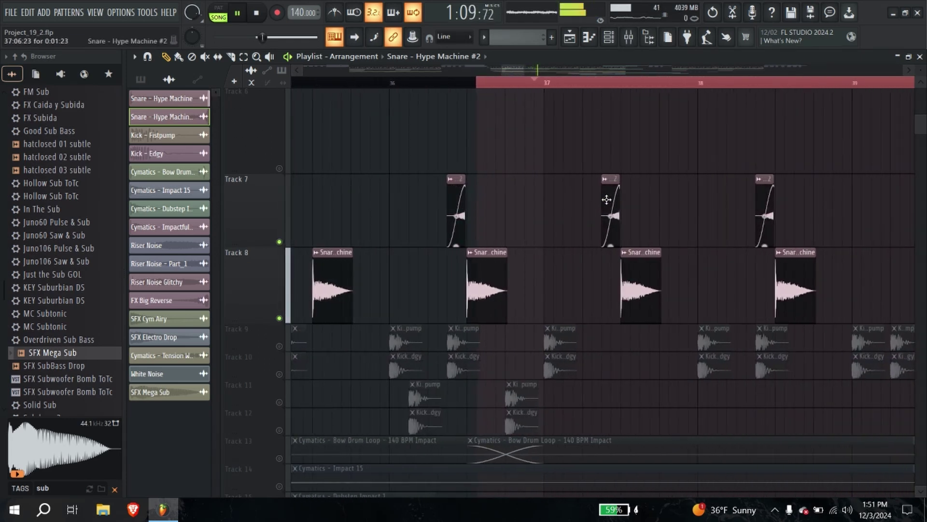
pyautogui.moveTo(221, 224)
pyautogui.mouseDown()
pyautogui.moveTo(467, 227)
pyautogui.moveTo(416, 234)
pyautogui.mouseUp()
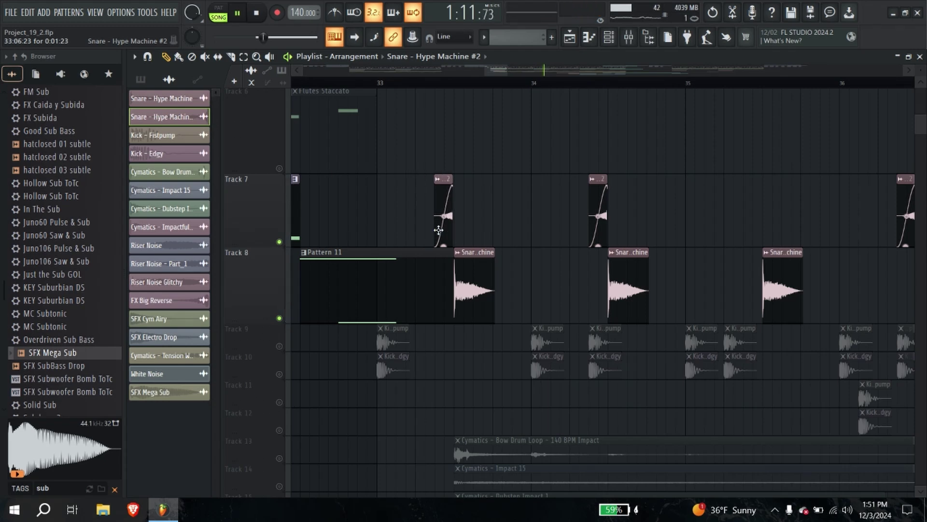
pyautogui.click(377, 83)
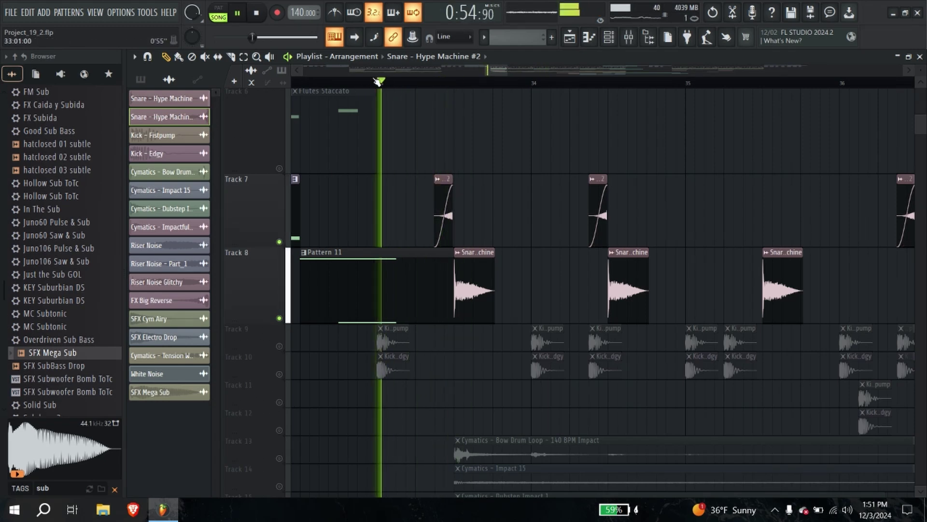
pyautogui.scroll(-1, 375, 176)
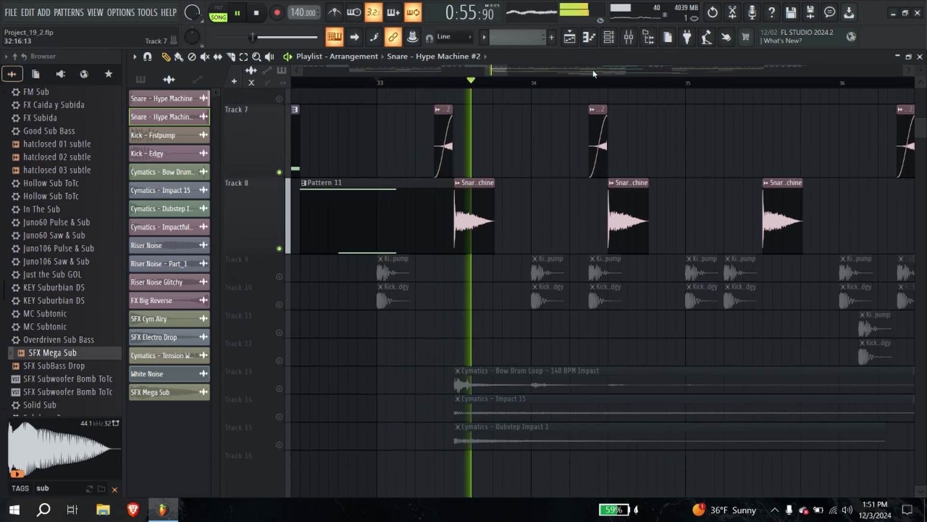
# Step: Listen to the Snare - Hype Machine mixer track in solo, unmute the other mixer tracks, and view the channel rack
pyautogui.click(632, 38)
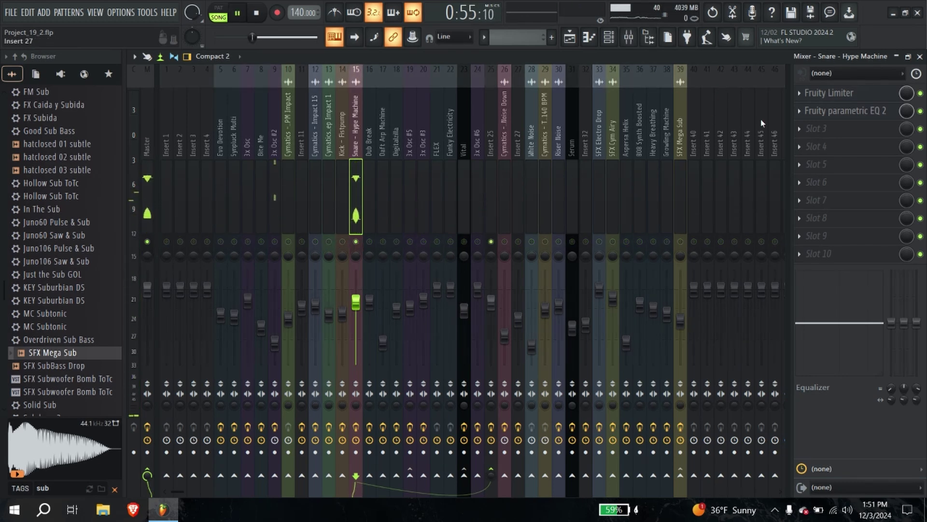
pyautogui.click(919, 57)
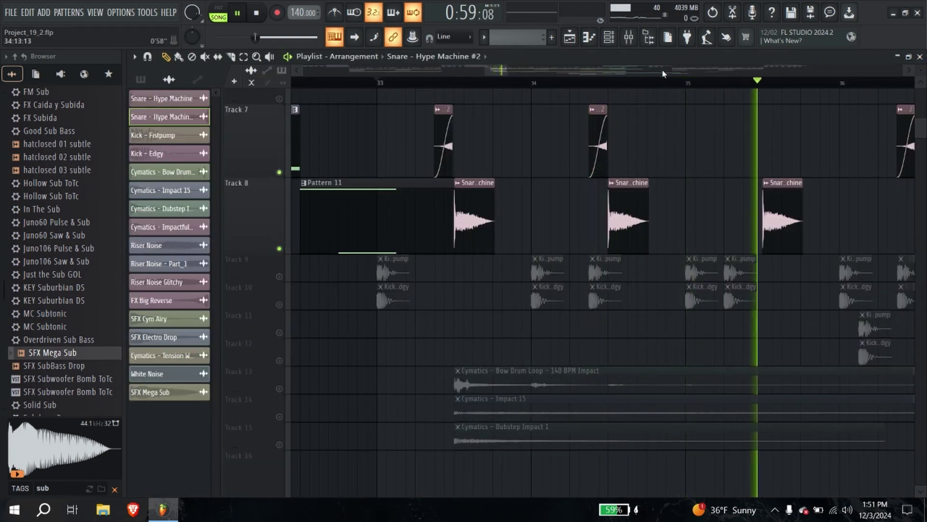
pyautogui.click(609, 37)
pyautogui.click(628, 37)
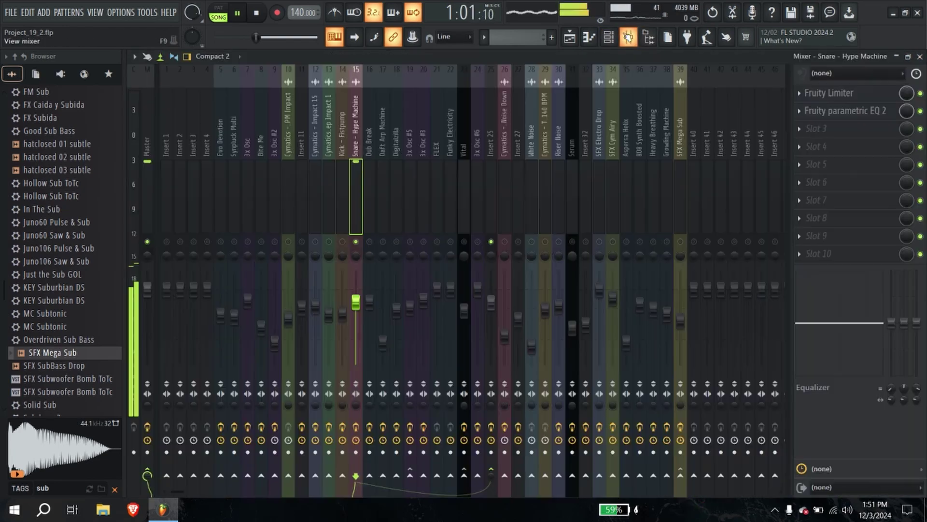
pyautogui.rightClick(357, 242)
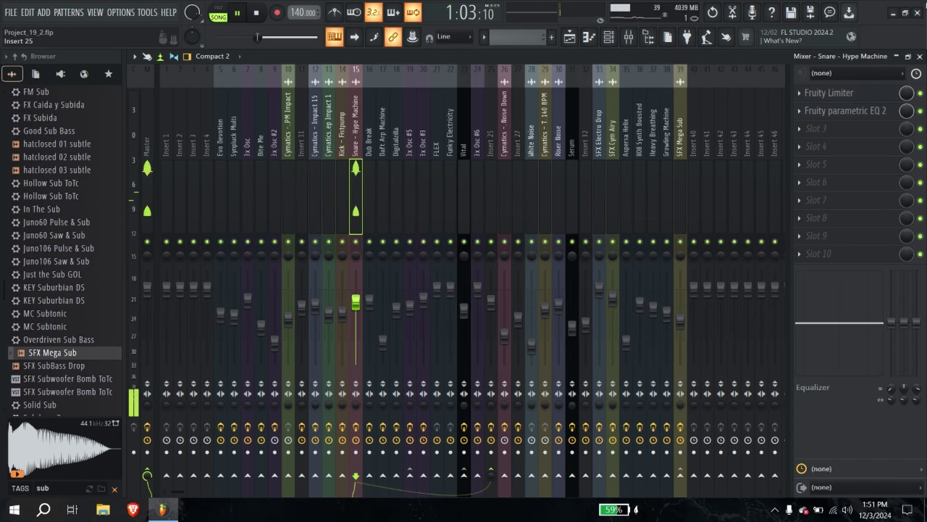
pyautogui.click(920, 56)
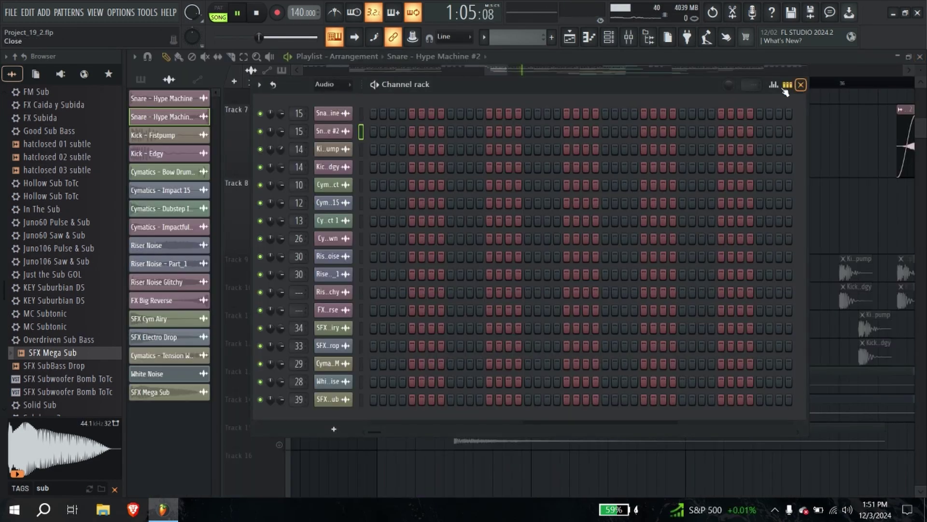
# Step: Check the channel rack and mixer, return to the playlist, unsolo Tracks 7 and 8, and set playback to start just before bar 33
pyautogui.click(801, 84)
pyautogui.click(609, 38)
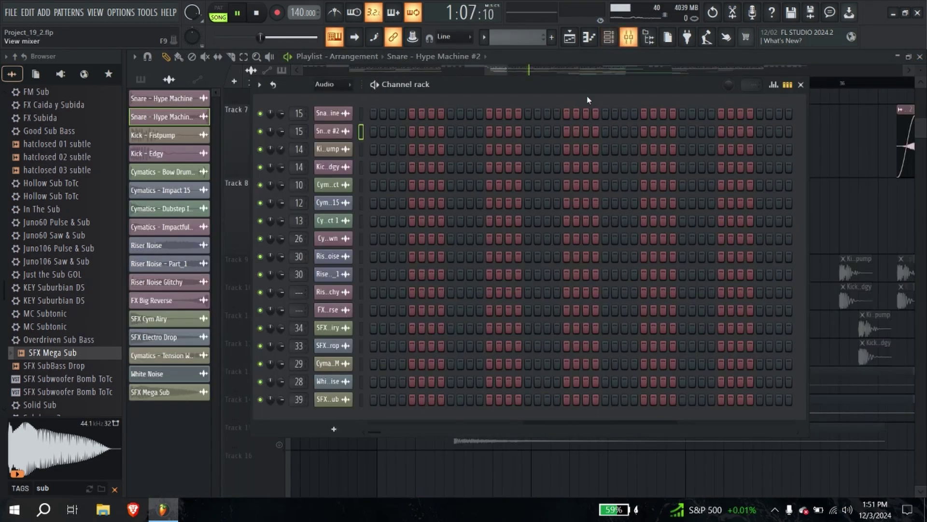
pyautogui.click(629, 37)
pyautogui.click(570, 40)
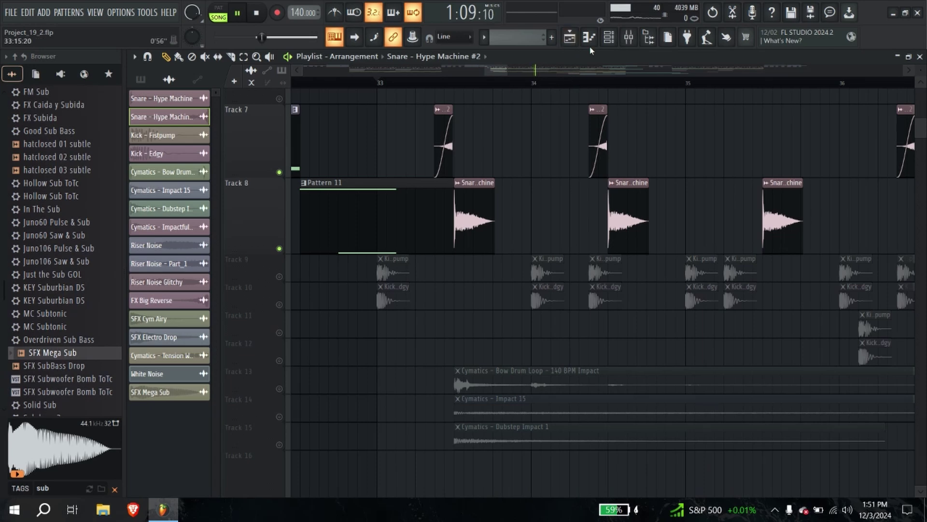
pyautogui.click(628, 38)
pyautogui.click(610, 38)
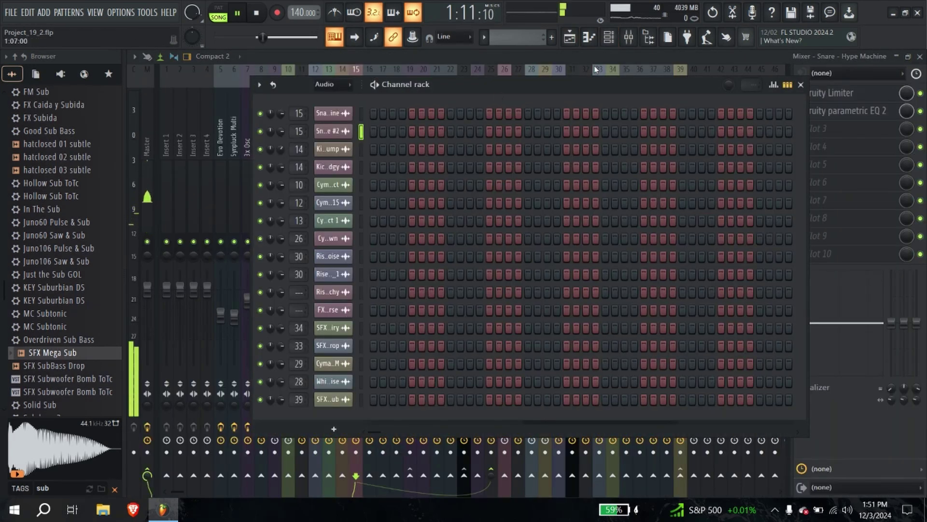
pyautogui.click(571, 38)
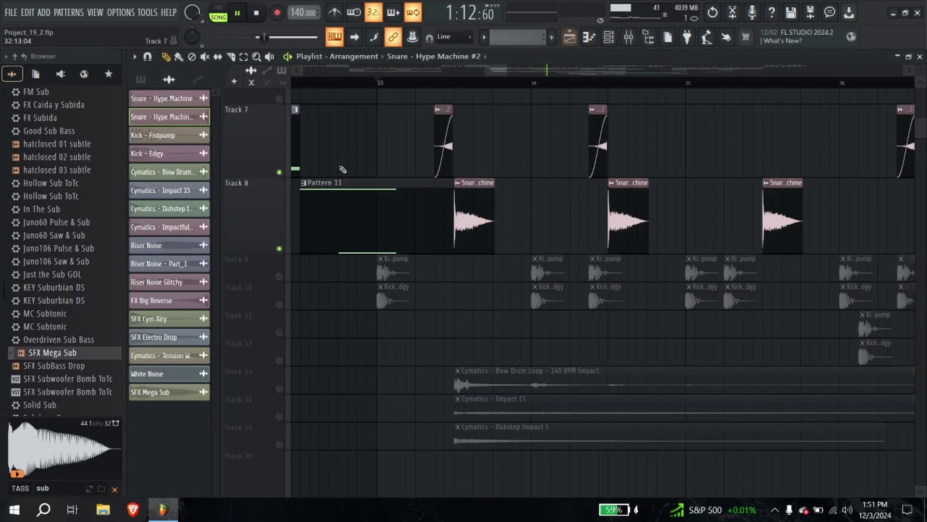
pyautogui.rightClick(279, 249)
pyautogui.click(342, 81)
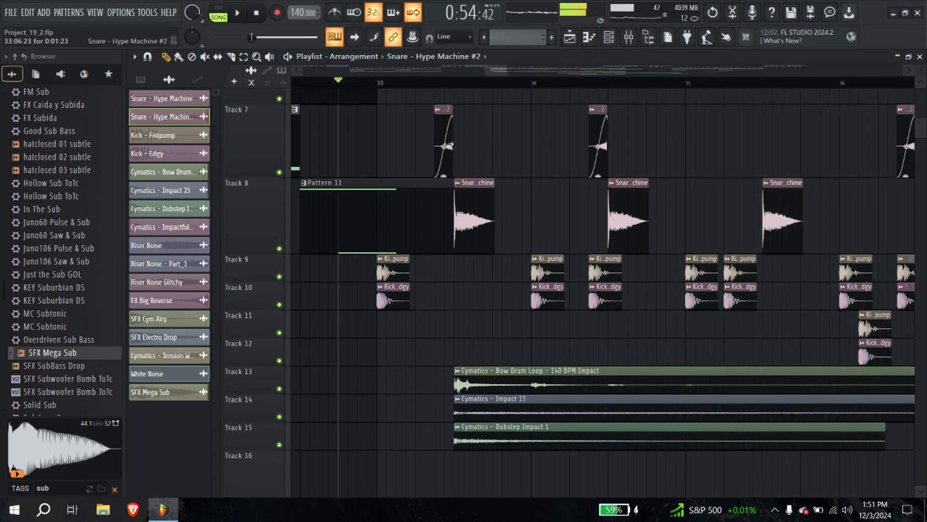
# Step: Try making the first reversed snare clip on Track 7 a unique sample, then extending it, shifting it earlier and lengthening its fade-in
pyautogui.click(436, 109)
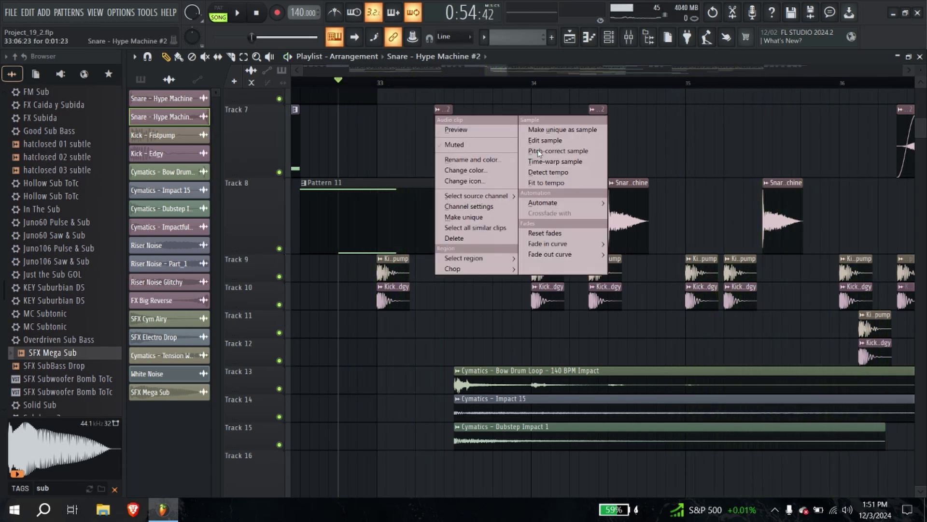
pyautogui.click(544, 129)
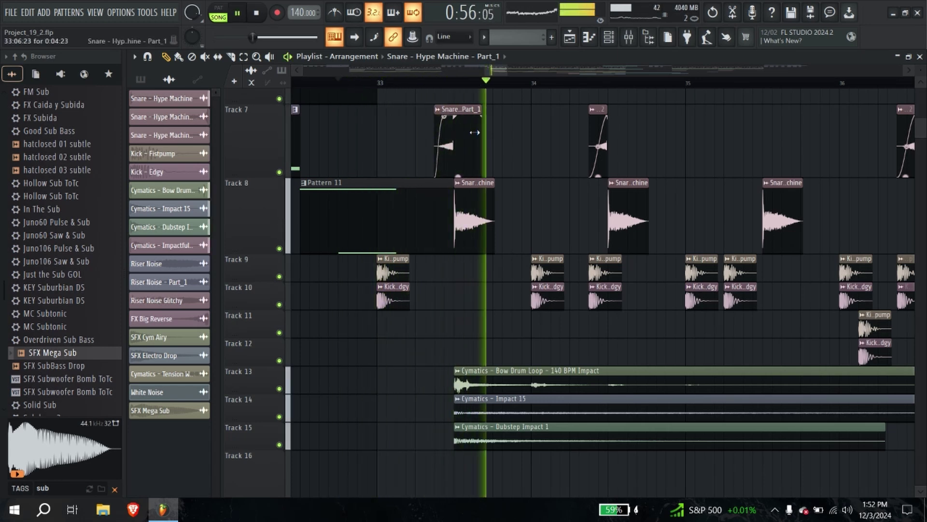
pyautogui.press('space')
pyautogui.press('space')
pyautogui.moveTo(463, 133)
pyautogui.mouseDown()
pyautogui.moveTo(441, 133)
pyautogui.moveTo(451, 136)
pyautogui.mouseUp()
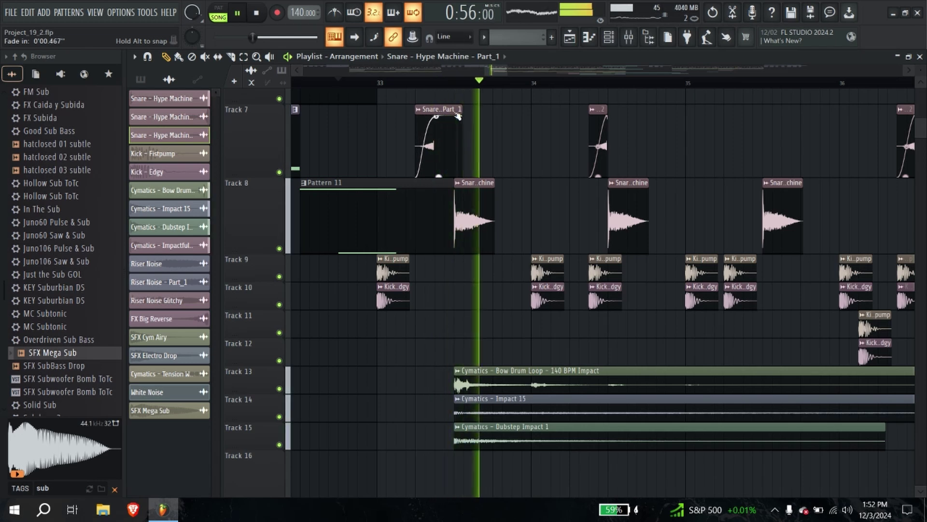
pyautogui.press('space')
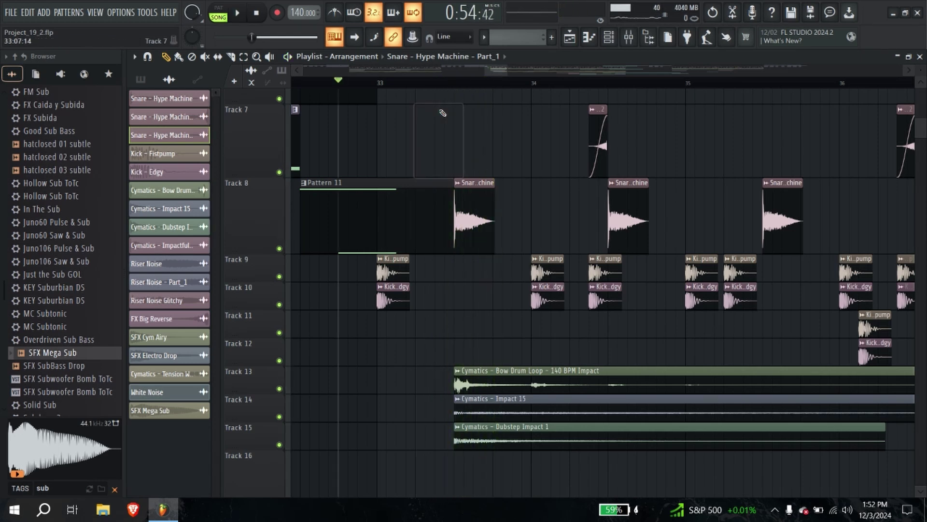
pyautogui.press('space')
# Step: Undo the unique-sample, resize, fade and move edits on the first reversed snare clip of Track 7
pyautogui.hotkey('ctrl', 'z')
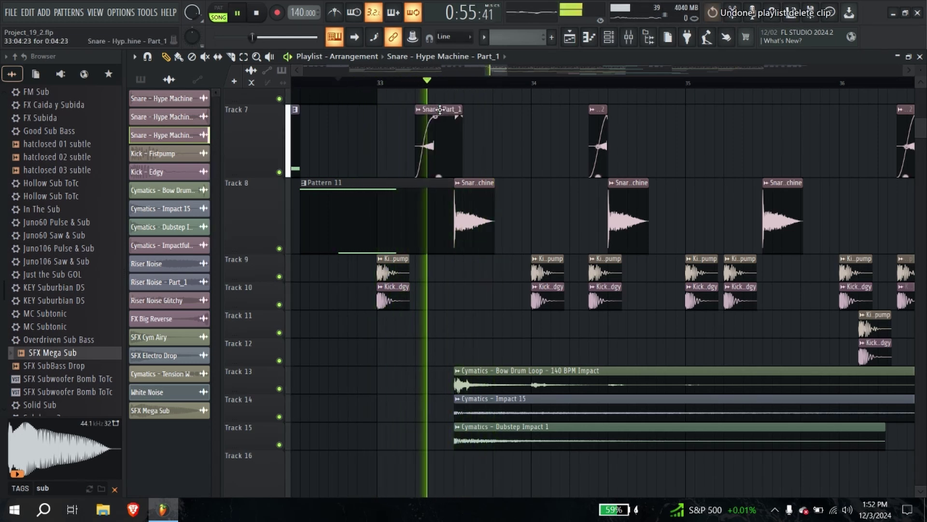
pyautogui.hotkey('ctrl', 'z')
pyautogui.hotkey('ctrl', 'z')
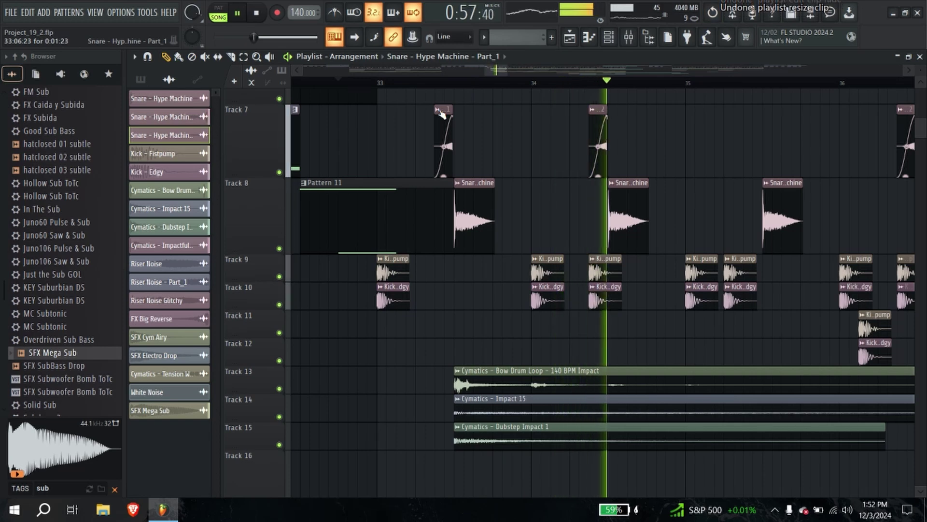
pyautogui.hotkey('ctrl', 'z')
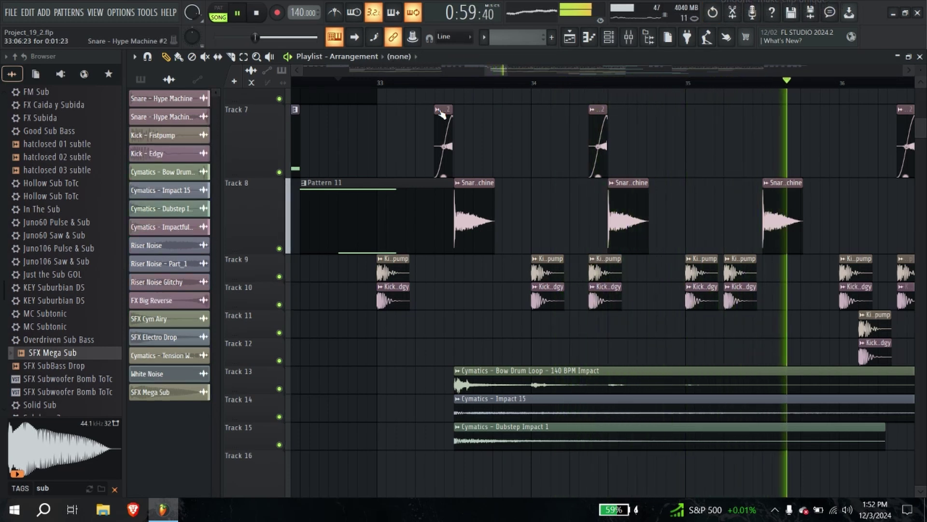
pyautogui.hotkey('ctrl', 'shift', 'z')
pyautogui.hotkey('ctrl', 'shift', 'z')
pyautogui.hotkey('ctrl', 'shift', 'z')
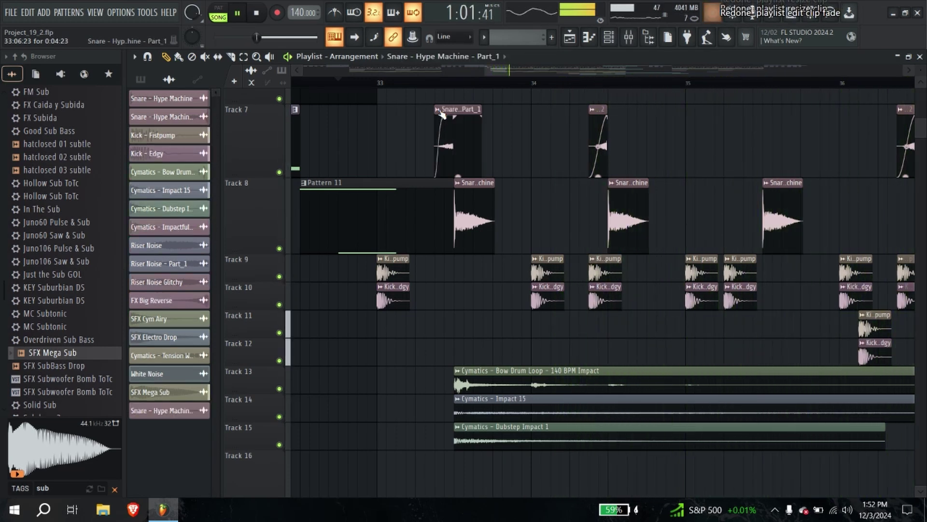
pyautogui.hotkey('ctrl', 'shift', 'z')
pyautogui.hotkey('ctrl', 'shift', 'z')
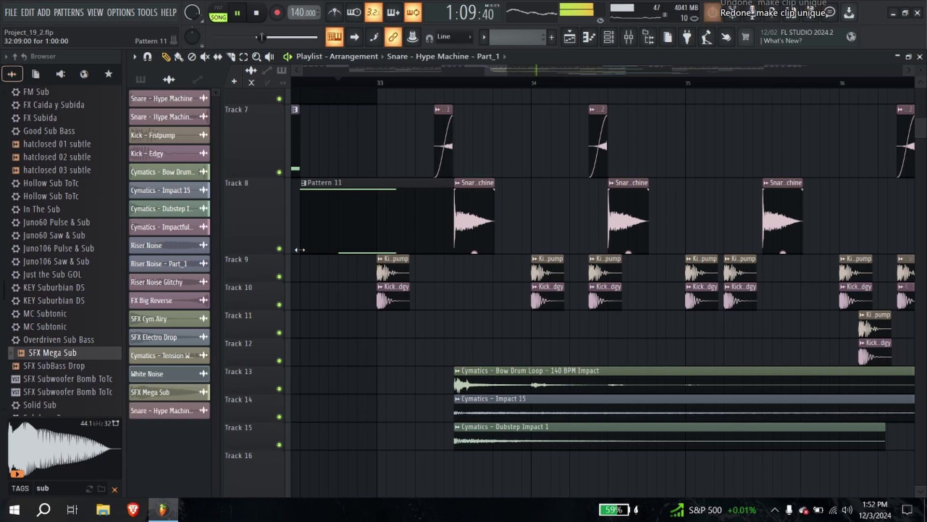
pyautogui.hotkey('ctrl', 'z')
pyautogui.hotkey('ctrl', 'shift', 'z')
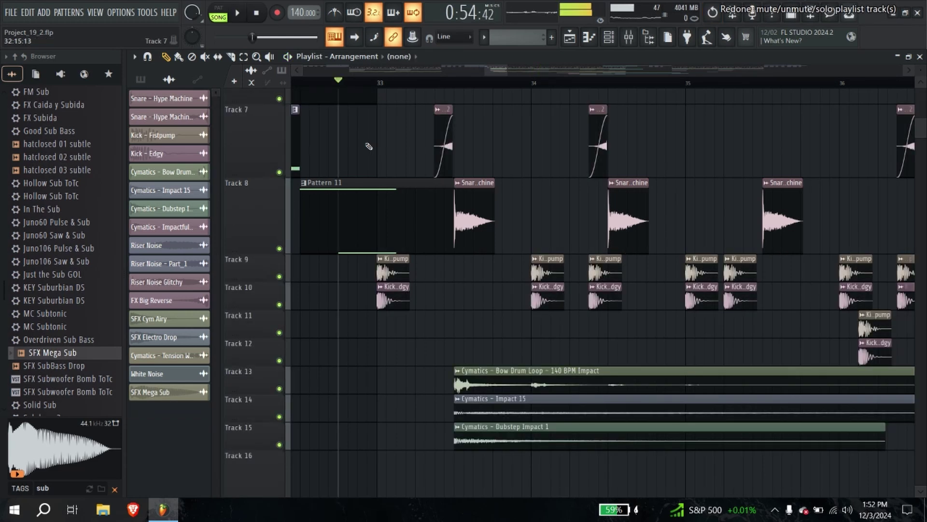
# Step: Replay from just before bar 33, then search the sample browser for "reverse snare"
pyautogui.press('space')
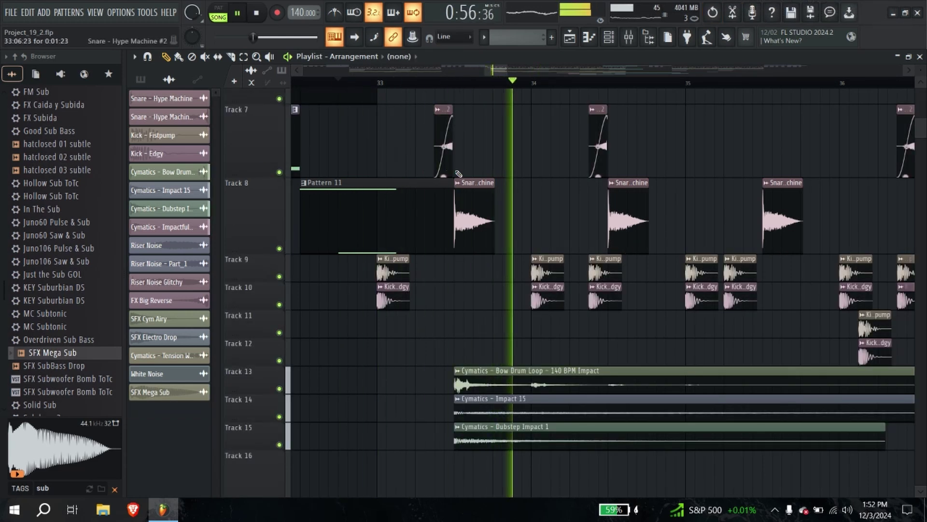
pyautogui.scroll(-3, 457, 172)
pyautogui.hotkey('ctrl', 'a')
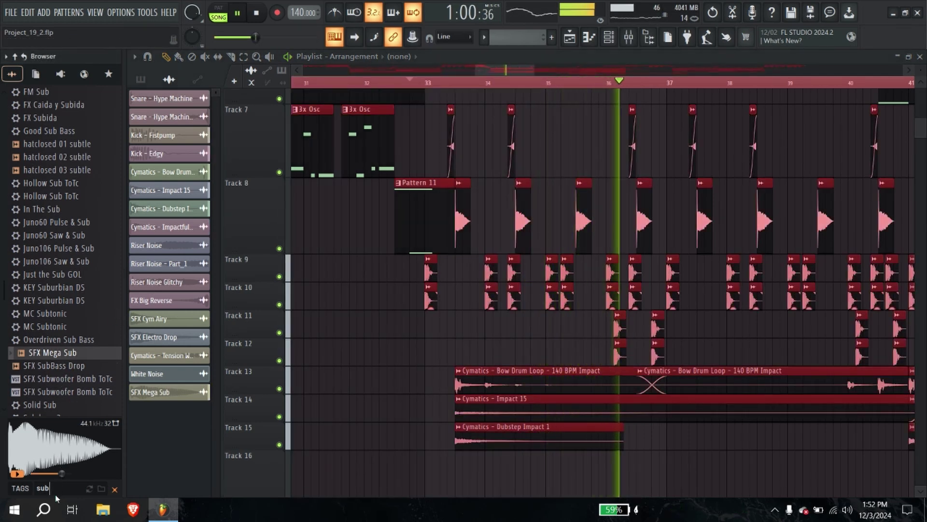
pyautogui.press('BackSpace')
pyautogui.press('BackSpace')
pyautogui.press('BackSpace')
pyautogui.write('reverse')
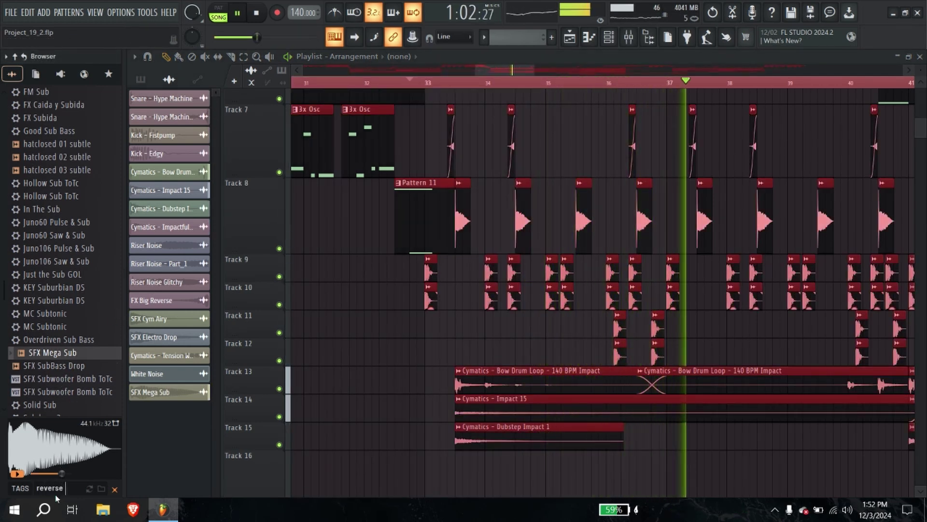
pyautogui.write(' snare')
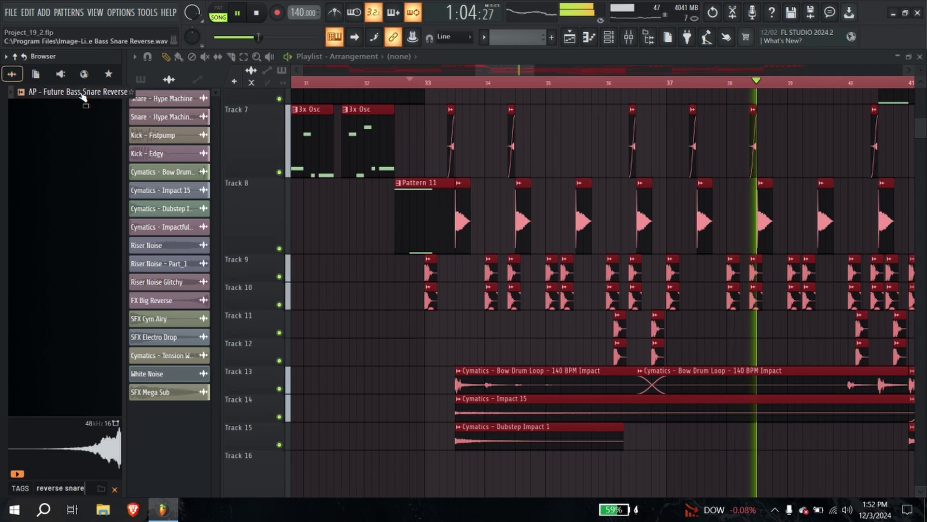
pyautogui.press('space')
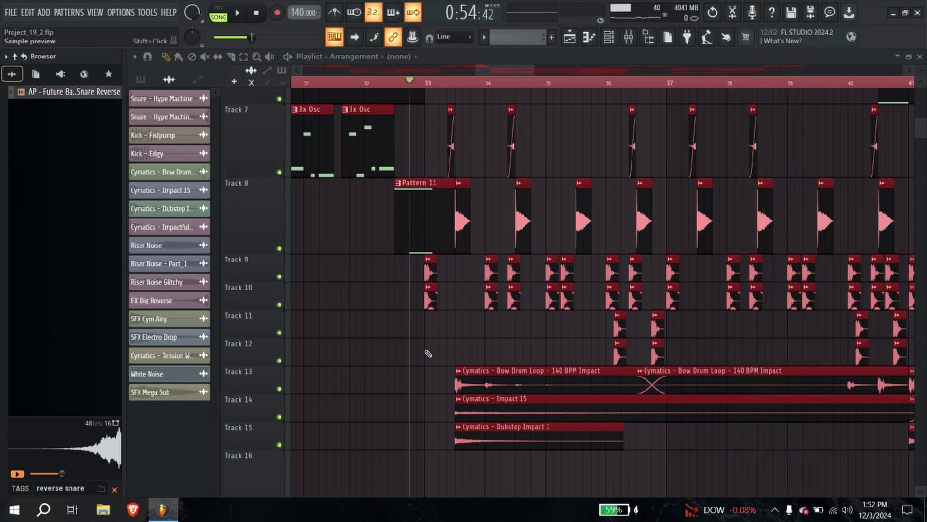
# Step: Place the AP - Future Bass Snare Reverse sample on Track 11, ending at bar 33's snare, and lower its clip gain to -8.8 dB
pyautogui.moveTo(47, 97); pyautogui.dragTo(445, 300)
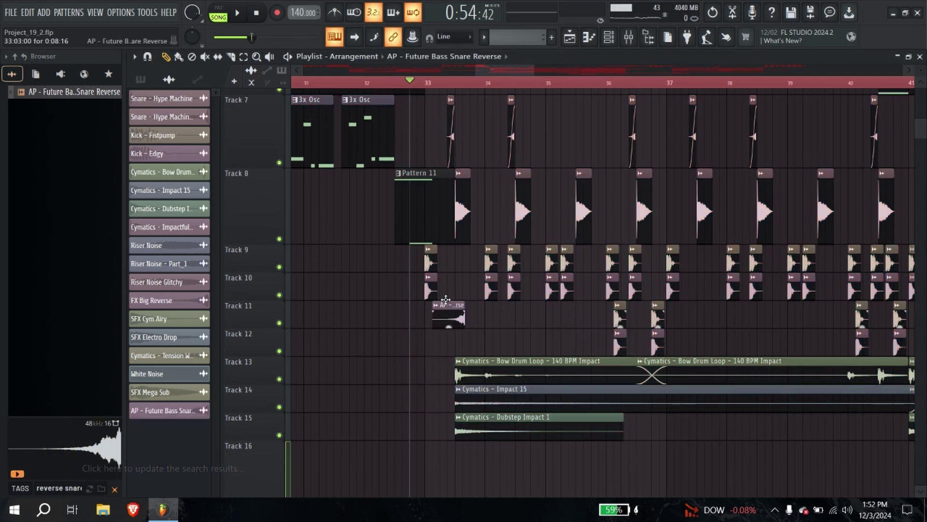
pyautogui.scroll(5, 415, 346)
pyautogui.moveTo(579, 327); pyautogui.dragTo(532, 329)
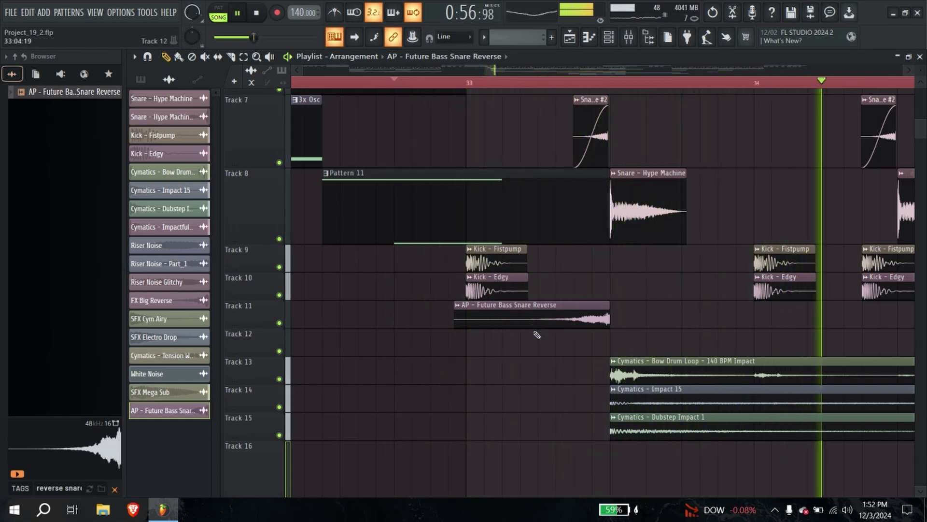
pyautogui.press('space')
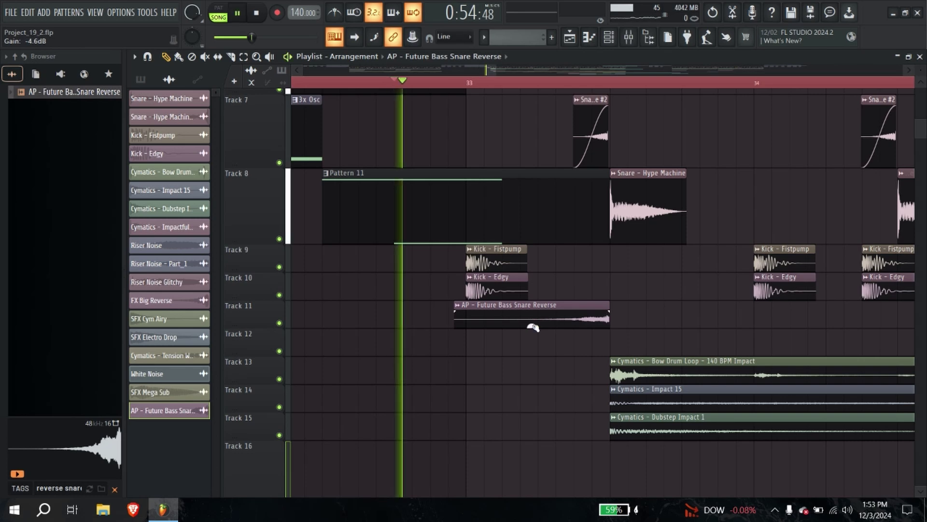
pyautogui.moveTo(533, 328); pyautogui.dragTo(533, 326)
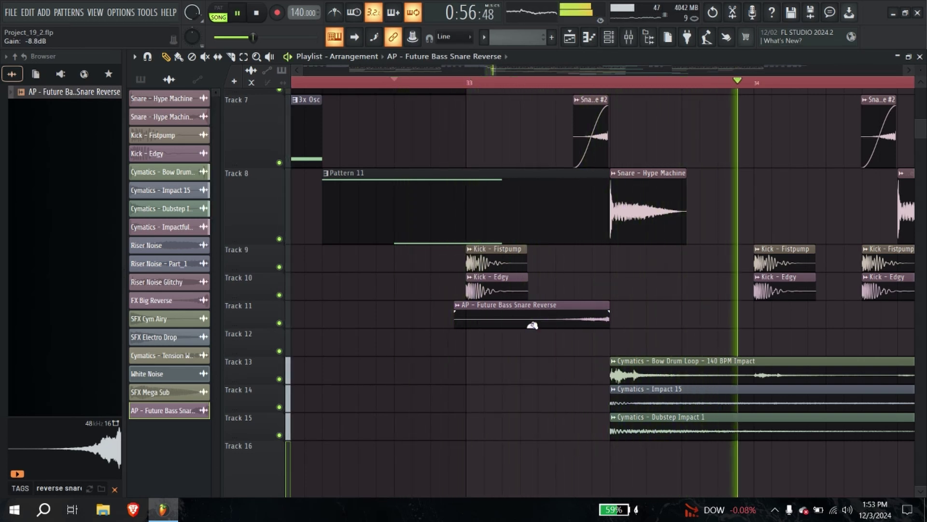
# Step: Set the AP - Future Bass Snare Reverse root note to F#5 and shift its clip earlier so it ends at bar 33's snare
pyautogui.doubleClick(532, 325)
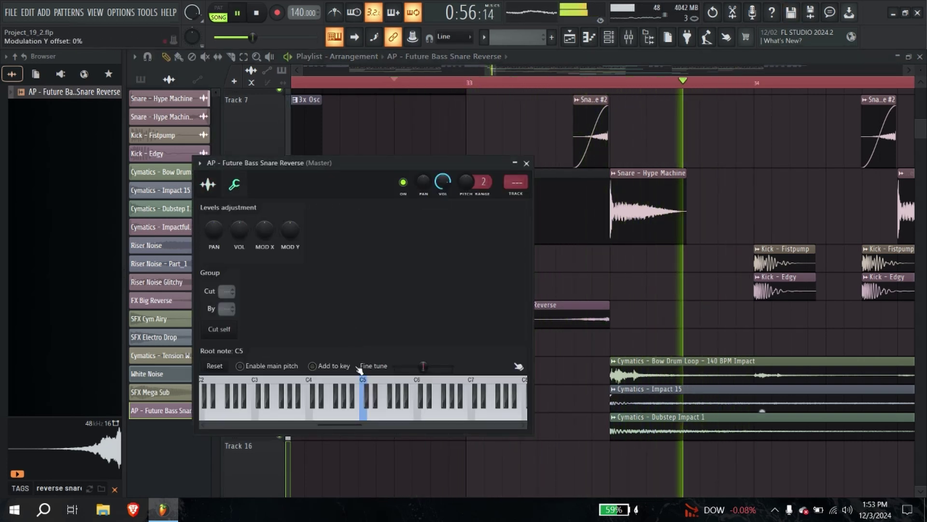
pyautogui.rightClick(390, 403)
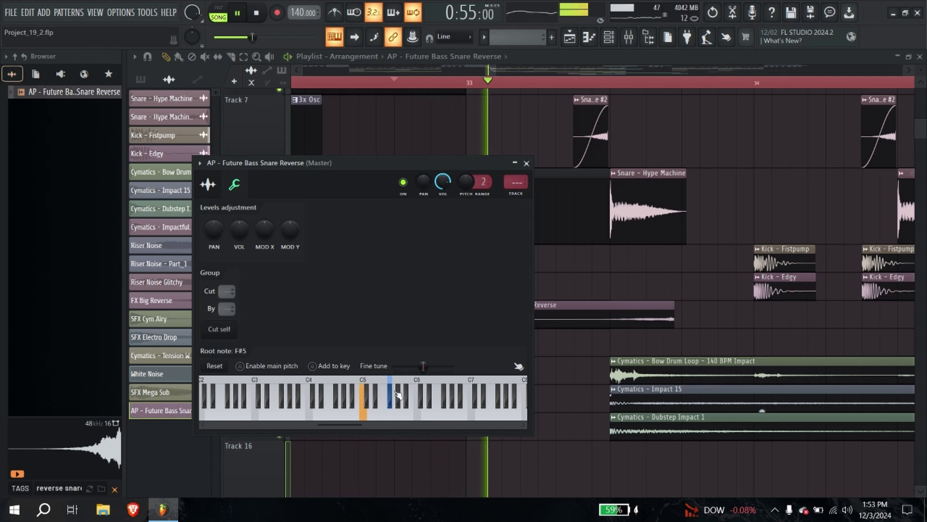
pyautogui.click(526, 163)
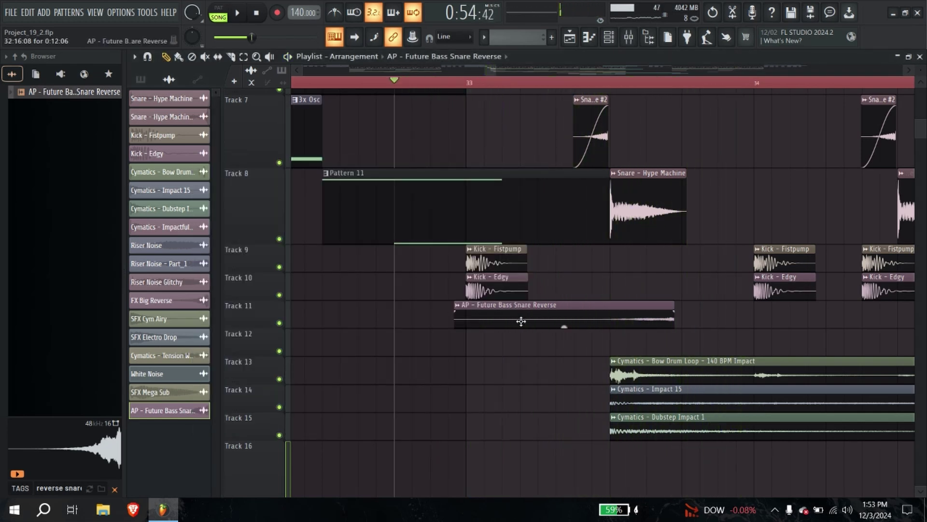
pyautogui.press('space')
pyautogui.moveTo(493, 323); pyautogui.dragTo(511, 326)
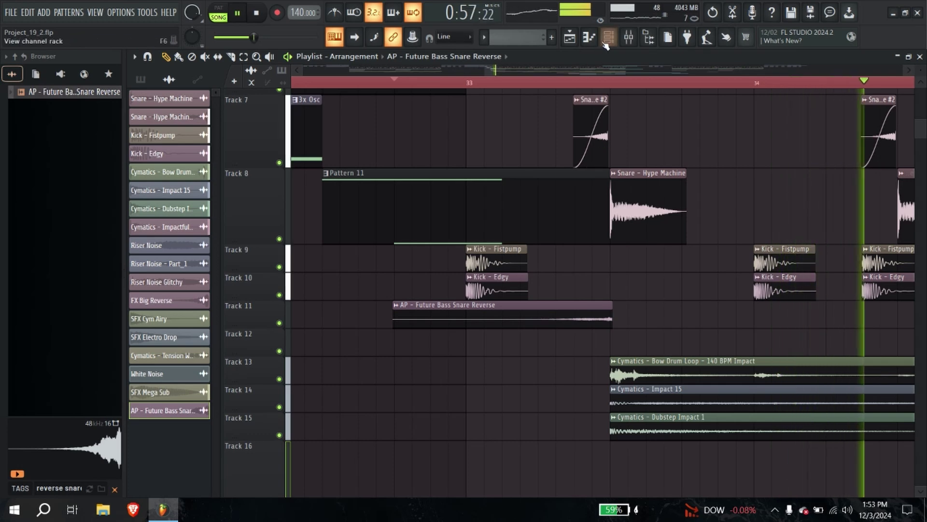
# Step: Set the root note of the reversed Snare - Hype Machine #2 sample to F#5
pyautogui.press('F6')
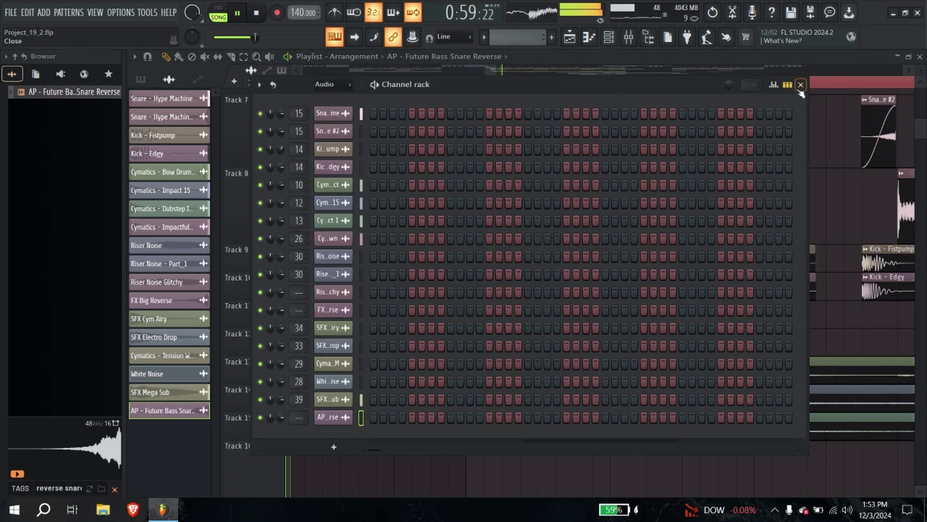
pyautogui.click(800, 85)
pyautogui.doubleClick(597, 137)
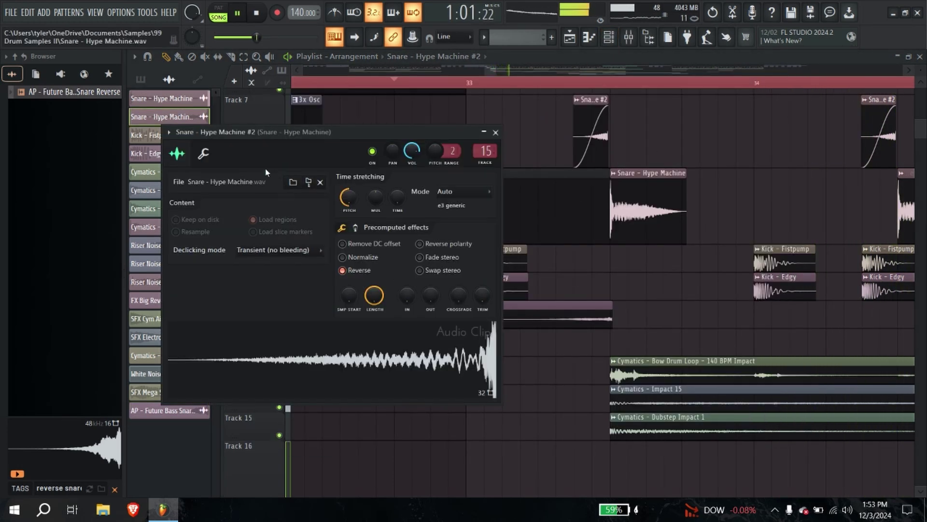
pyautogui.click(203, 153)
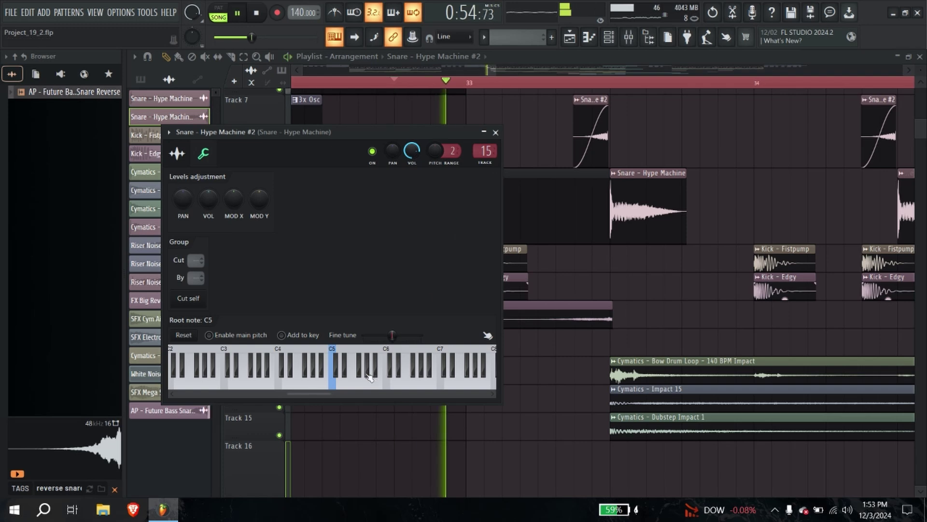
pyautogui.rightClick(359, 370)
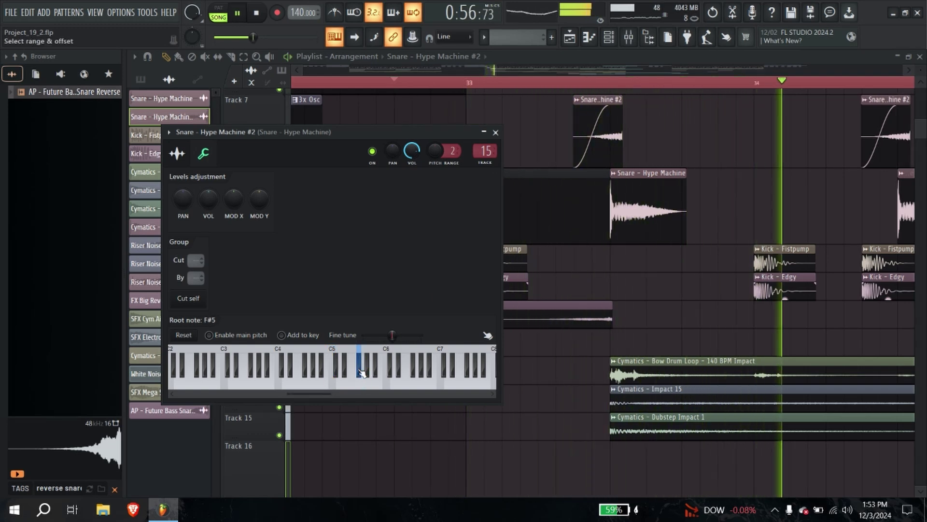
pyautogui.click(495, 132)
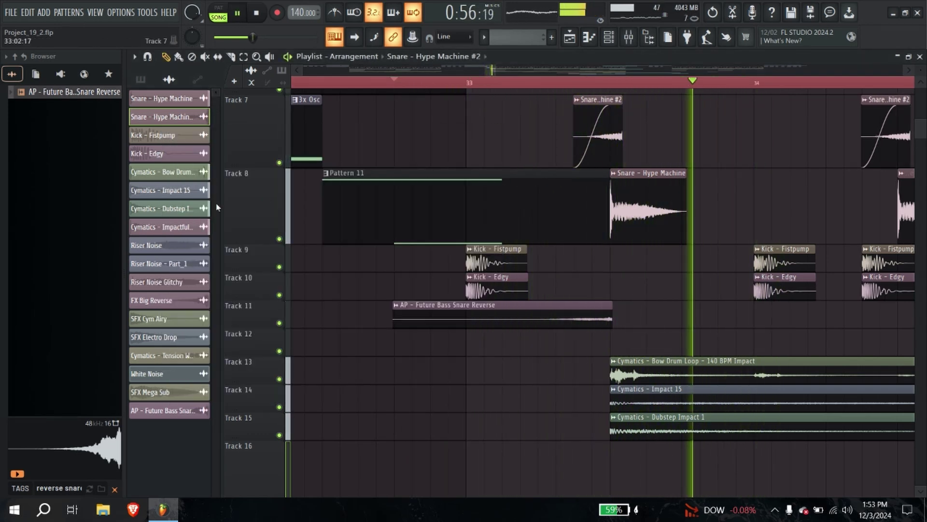
# Step: Solo Tracks 7 and 8 and listen to the repitched reversed snares together with the main snares from bar 33
pyautogui.rightClick(279, 163)
pyautogui.press('space')
pyautogui.press('space')
pyautogui.click(279, 239)
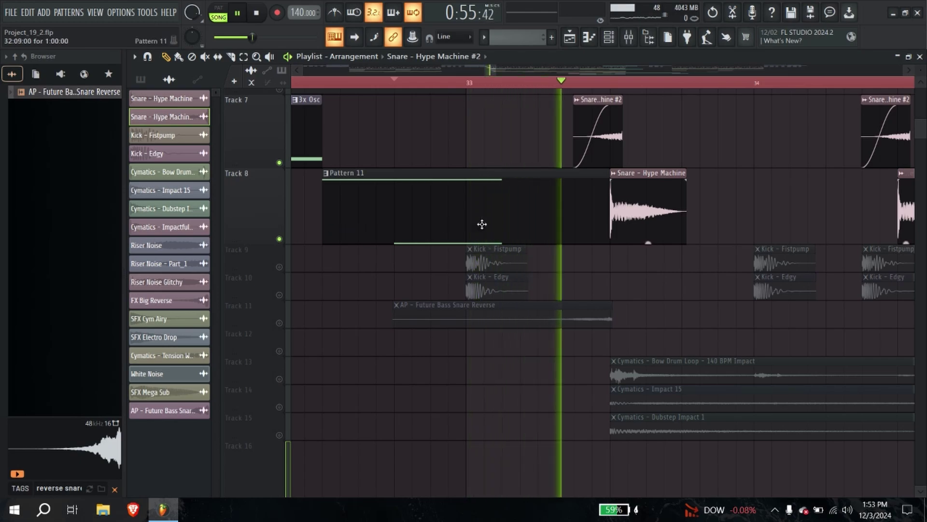
pyautogui.scroll(-7, 556, 219)
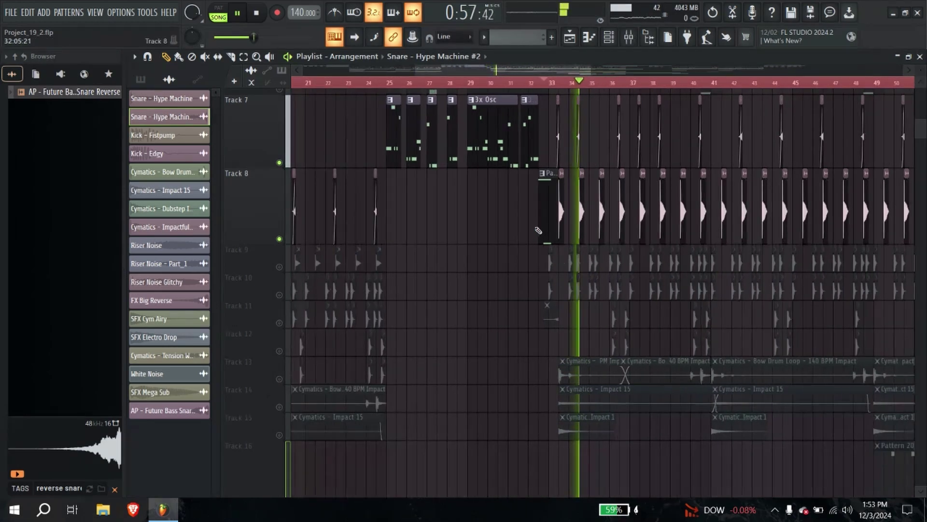
# Step: Select all the reversed snare clips on Track 7 throughout both drop sections, from bar 33 to bar 80
pyautogui.scroll(2, 543, 181)
pyautogui.scroll(-2, 575, 192)
pyautogui.scroll(-4, 575, 192)
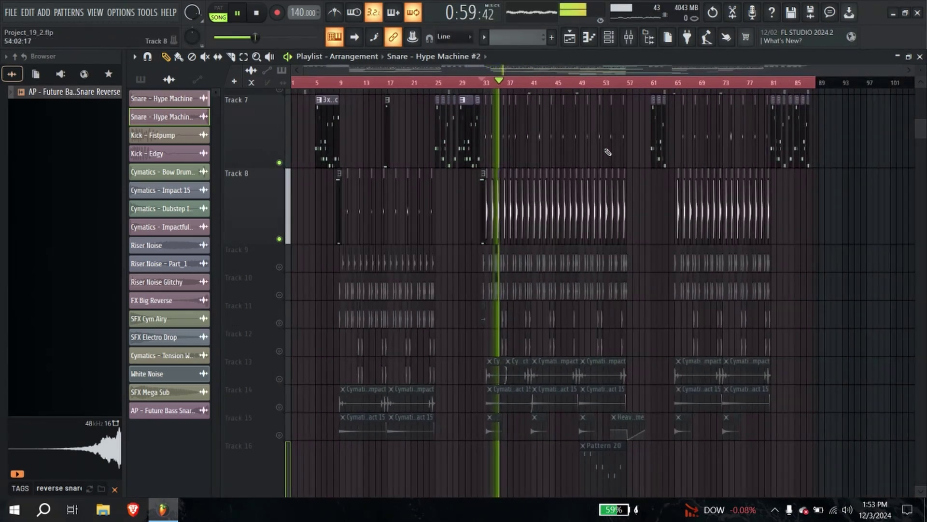
pyautogui.scroll(5, 618, 145)
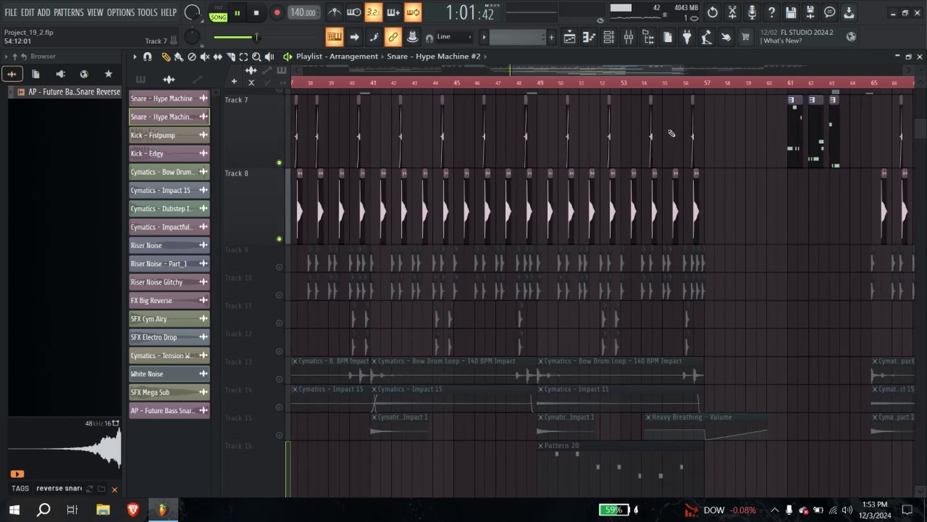
pyautogui.scroll(-1, 724, 147)
pyautogui.moveTo(730, 145); pyautogui.dragTo(402, 135)
pyautogui.scroll(-3, 833, 204)
pyautogui.hscroll(5, 832, 209)
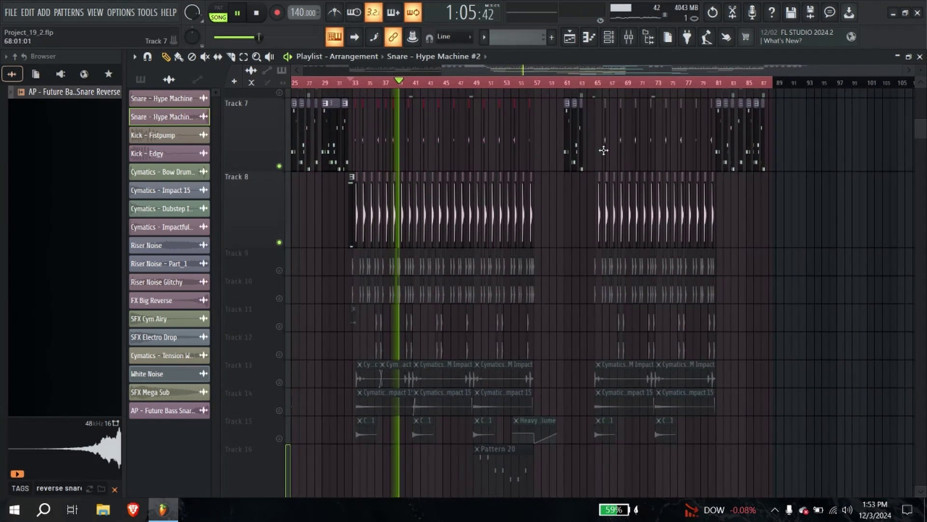
pyautogui.moveTo(603, 149); pyautogui.dragTo(711, 150)
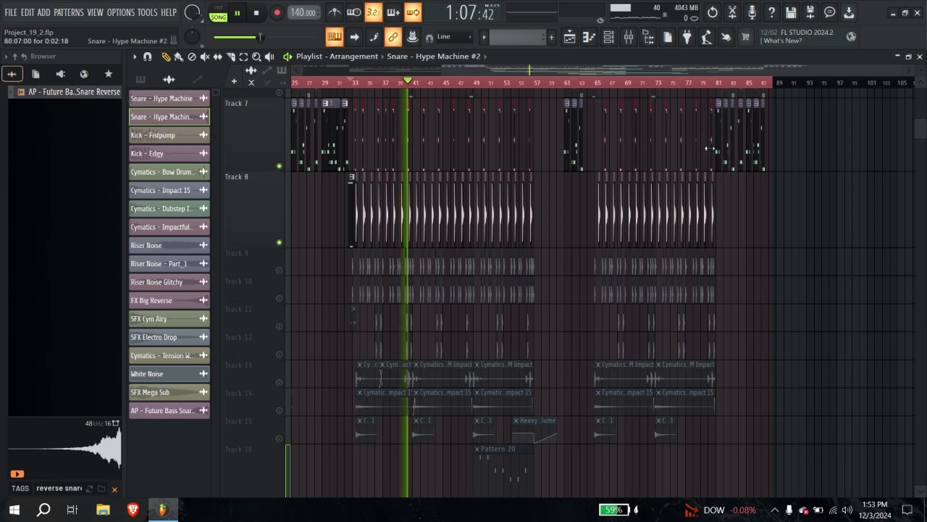
# Step: Turn off the solo on Tracks 7 and 8 and play the full mix from bar 33
pyautogui.scroll(4, 710, 150)
pyautogui.scroll(-5, 688, 155)
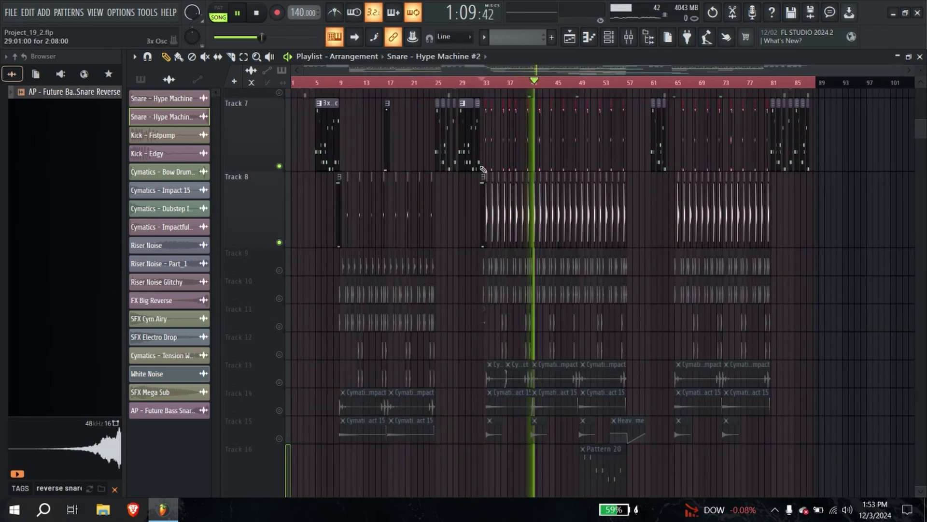
pyautogui.scroll(8, 479, 169)
pyautogui.scroll(1, 523, 156)
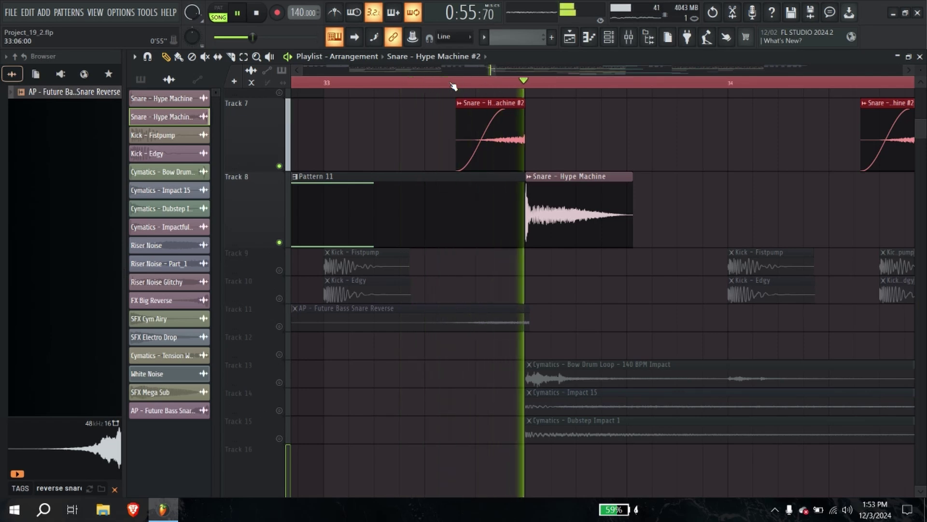
pyautogui.scroll(-2, 471, 140)
pyautogui.scroll(-1, 472, 143)
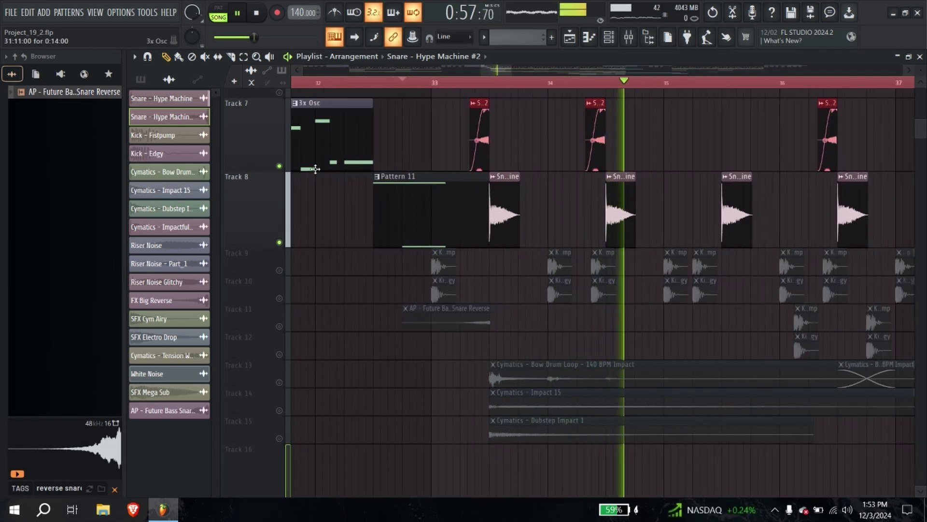
pyautogui.rightClick(279, 166)
pyautogui.rightClick(279, 166)
pyautogui.click(460, 82)
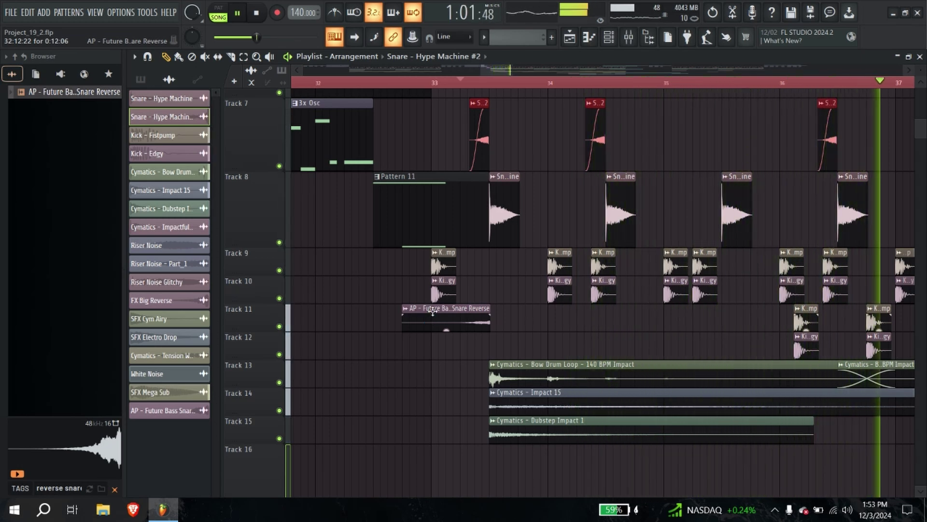
# Step: Review the channel settings of the reversed Snare - Hype Machine #2 sample and replay the drop from bar 33
pyautogui.doubleClick(596, 134)
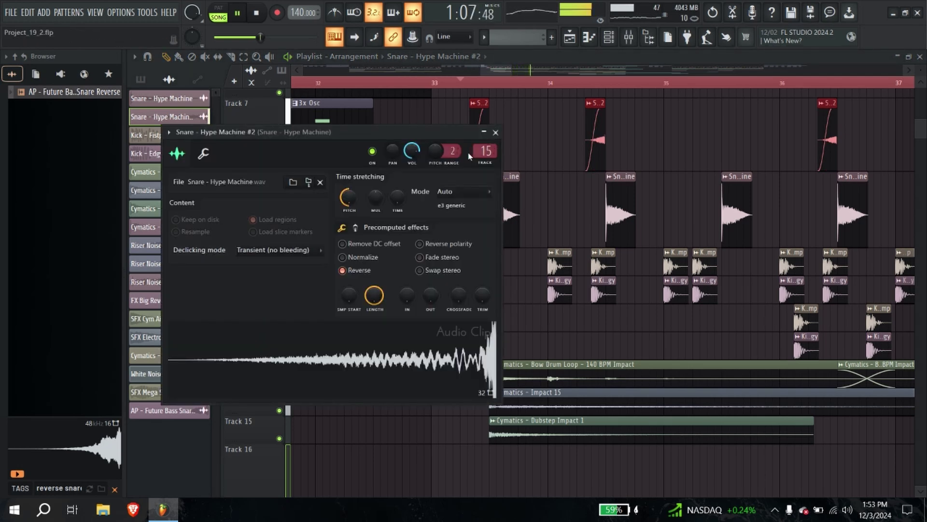
pyautogui.click(436, 86)
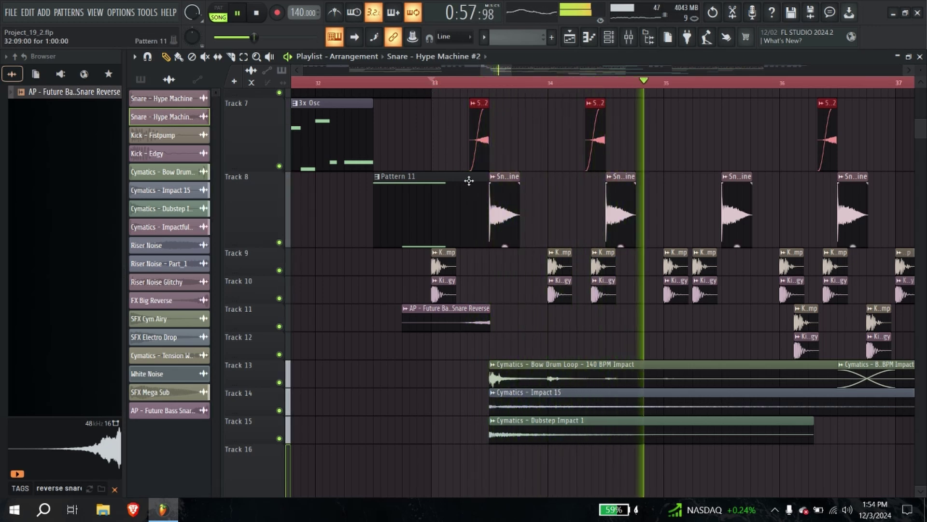
pyautogui.click(428, 83)
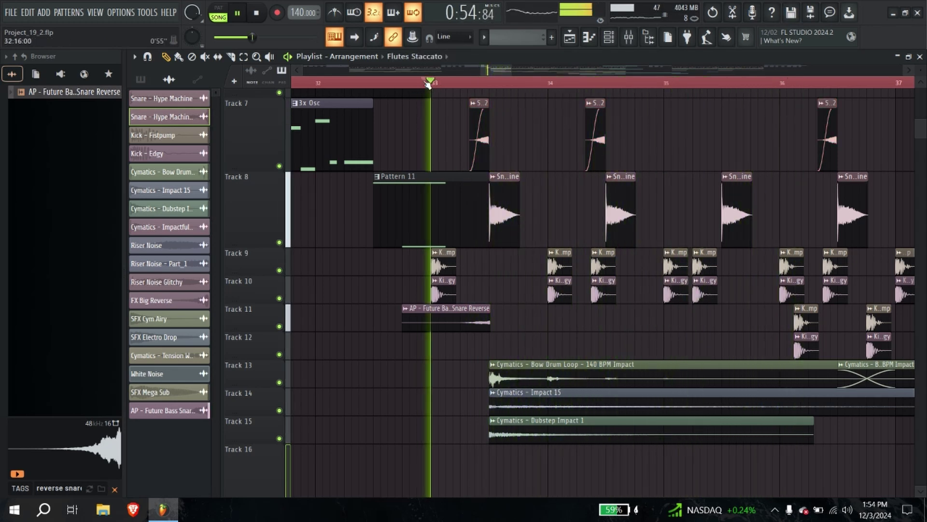
# Step: Audition Tracks 14 and 15 in solo, delete the Cymatics - Impact 15 clip at bar 33 on Track 14, and restore all tracks
pyautogui.rightClick(279, 439)
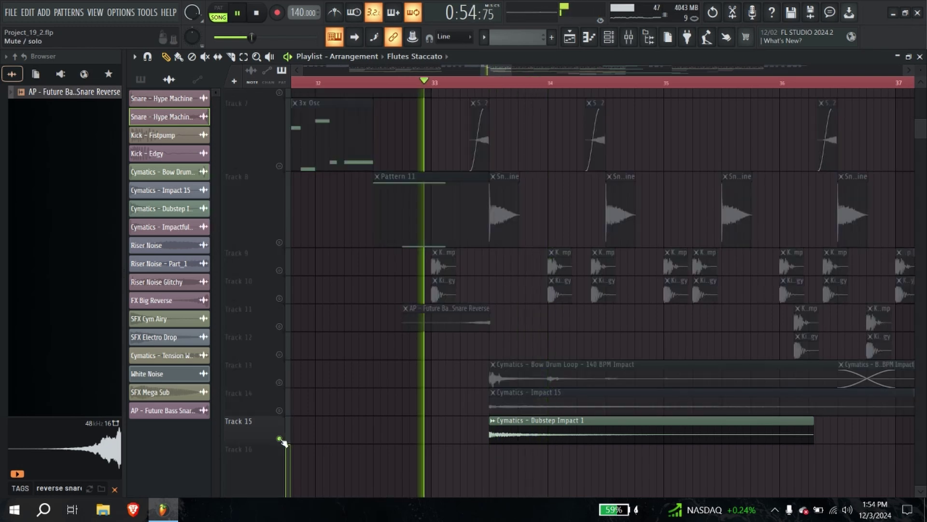
pyautogui.click(279, 411)
pyautogui.press('space')
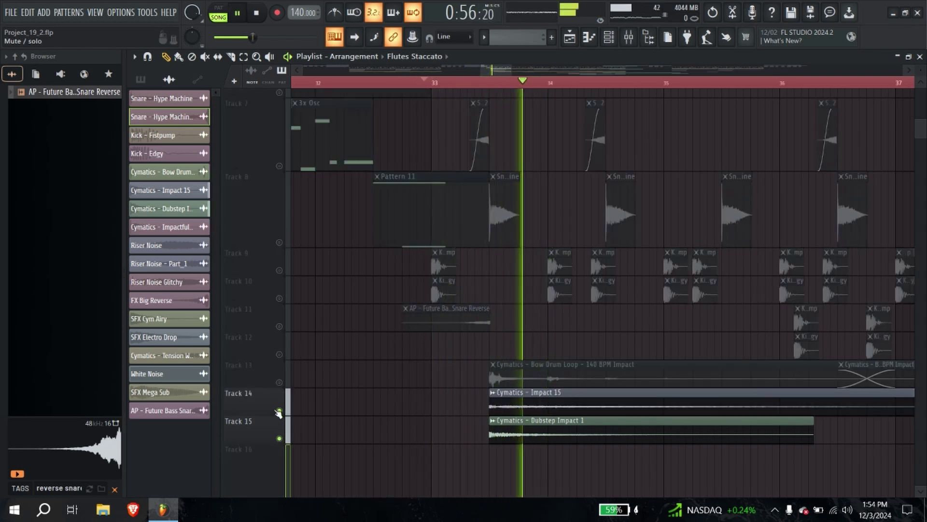
pyautogui.rightClick(700, 411)
pyautogui.rightClick(280, 411)
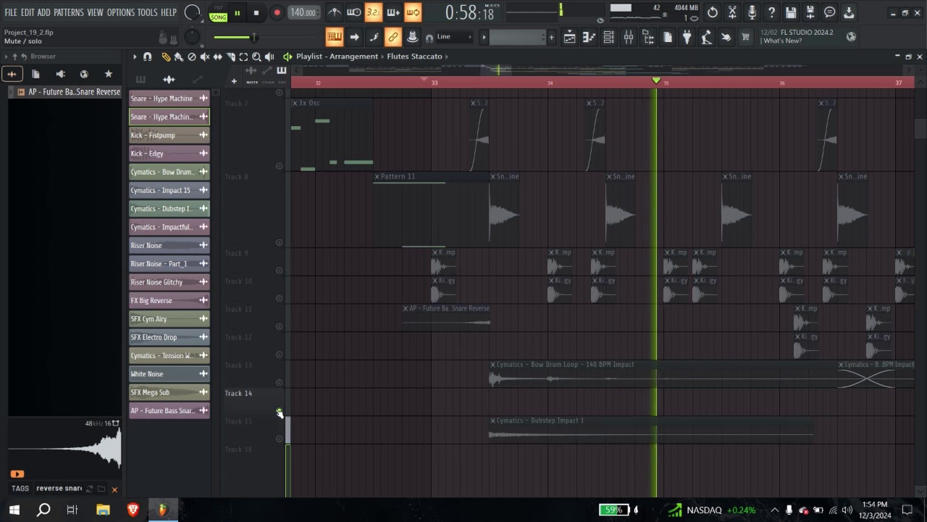
pyautogui.rightClick(279, 411)
pyautogui.press('space')
pyautogui.press('space')
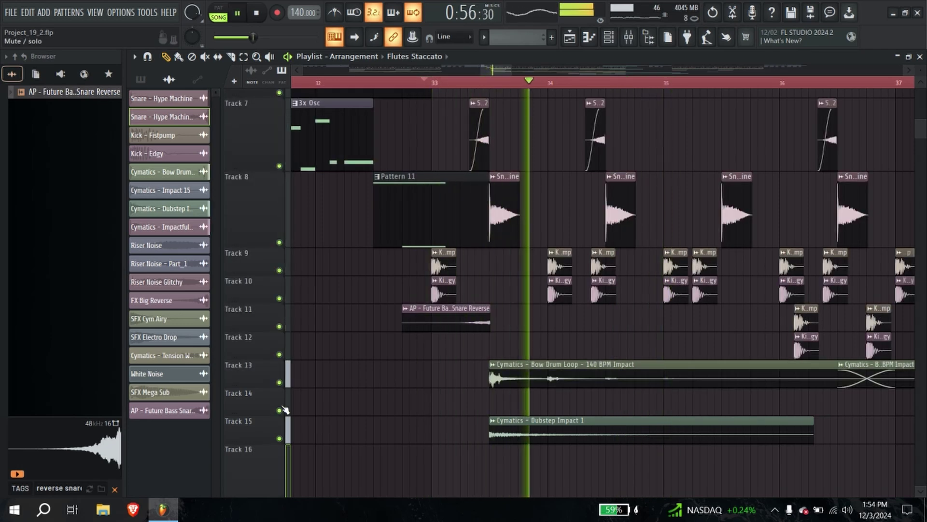
# Step: Listen to the second drop from bar 33, check the mixer levels, and replay its opening
pyautogui.scroll(-4, 317, 409)
pyautogui.scroll(2, 318, 410)
pyautogui.scroll(-5, 318, 411)
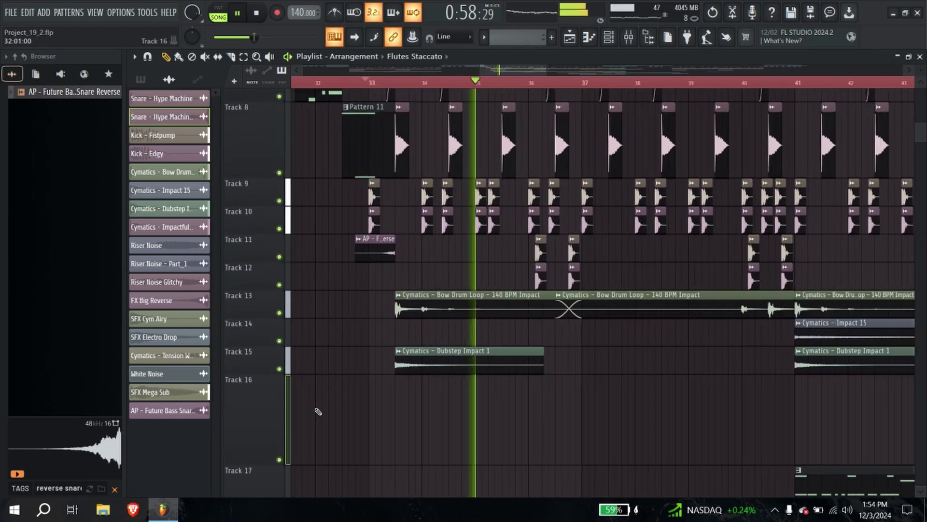
pyautogui.scroll(-3, 319, 414)
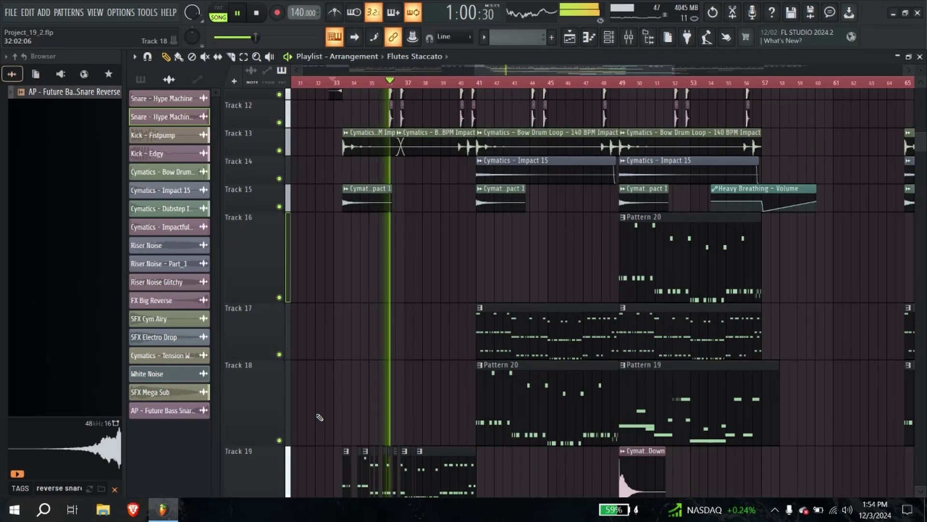
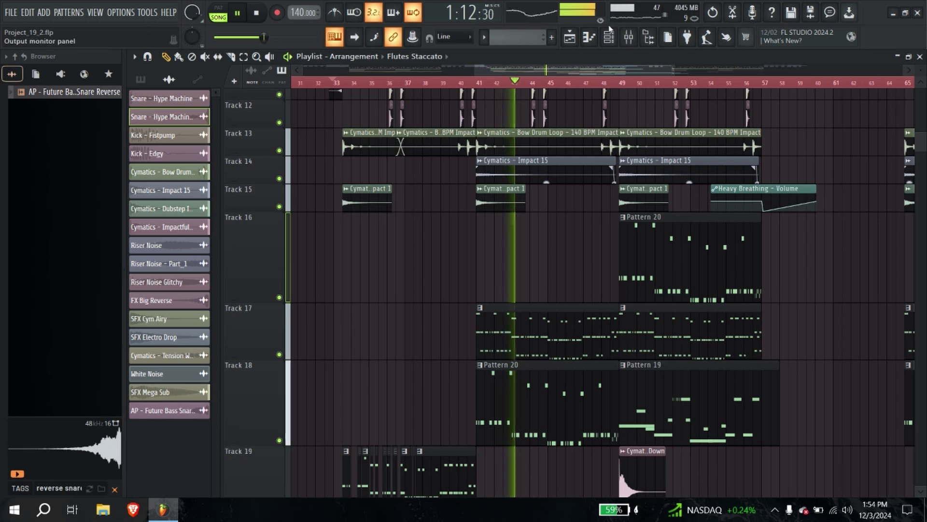
pyautogui.click(630, 36)
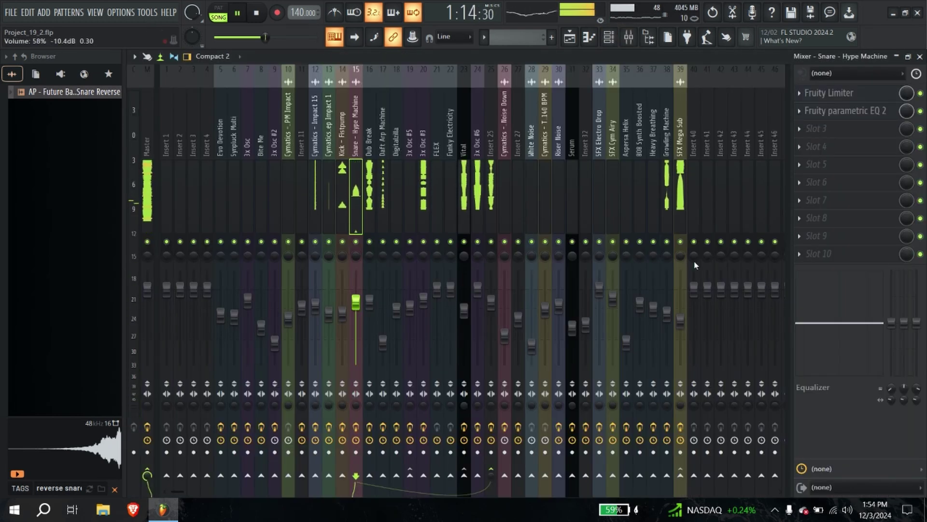
pyautogui.click(920, 57)
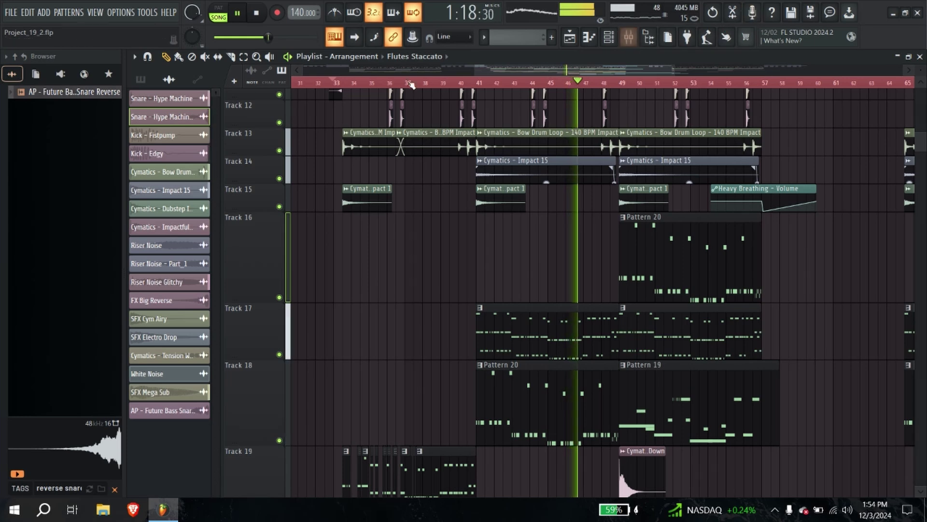
pyautogui.click(338, 83)
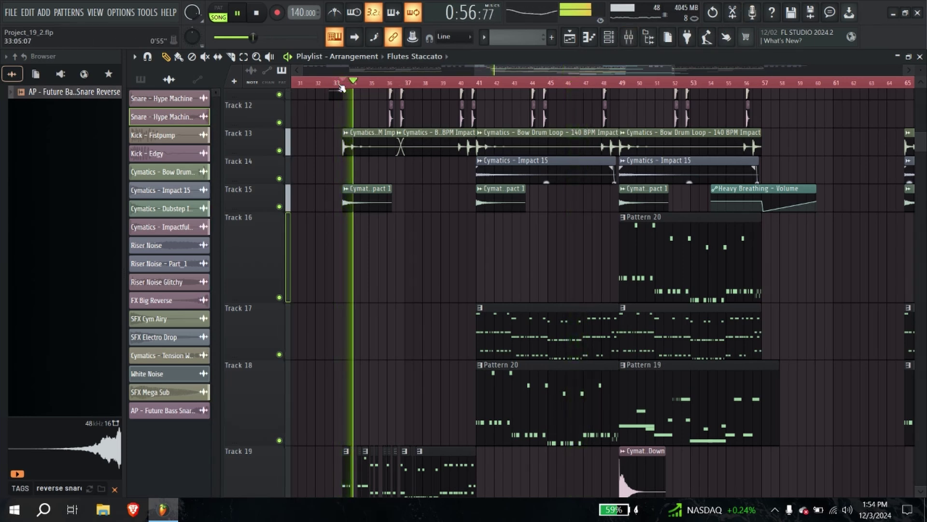
pyautogui.click(325, 84)
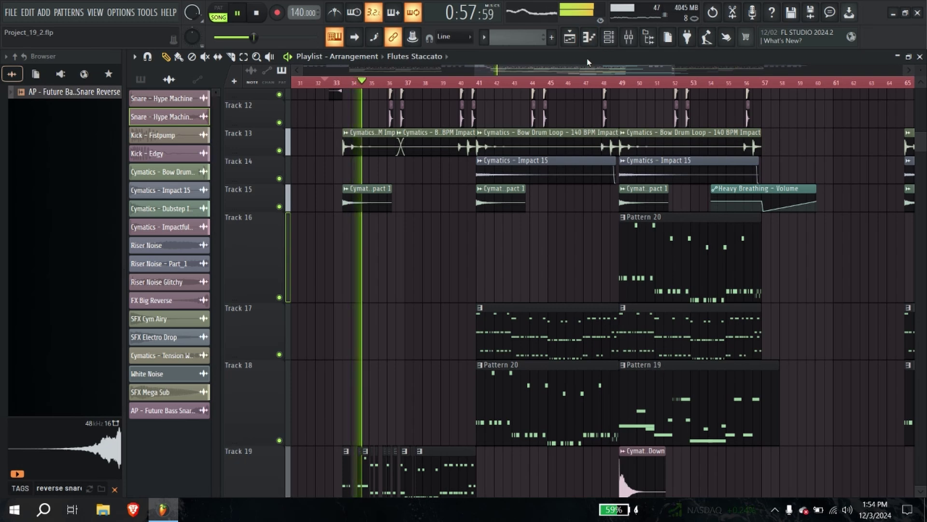
pyautogui.click(327, 82)
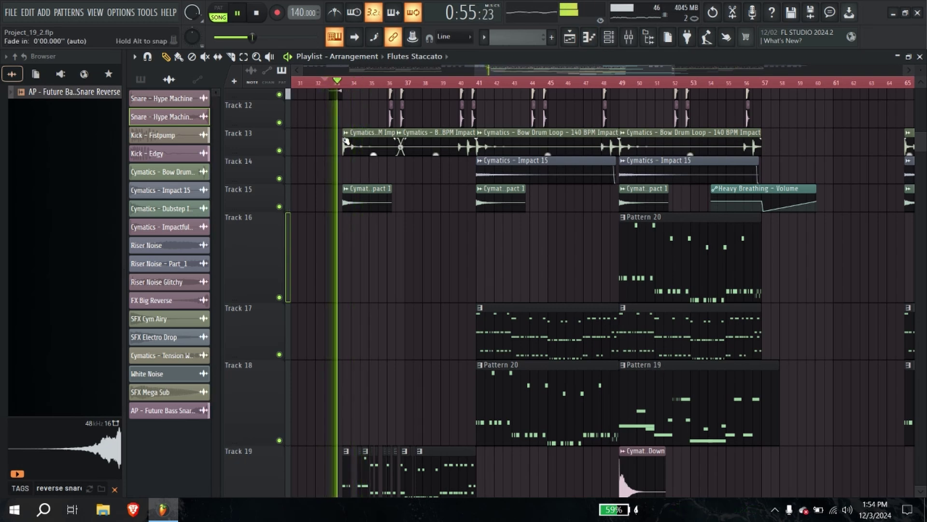
# Step: Compare the mixer levels and toggle solo on Track 26 while listening to the drop's lower tracks
pyautogui.click(628, 37)
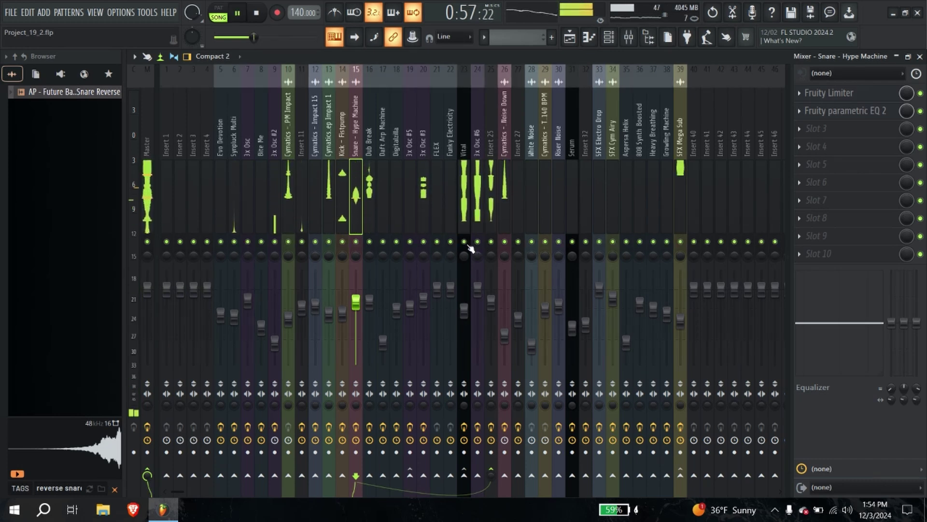
pyautogui.click(920, 56)
pyautogui.scroll(-6, 369, 203)
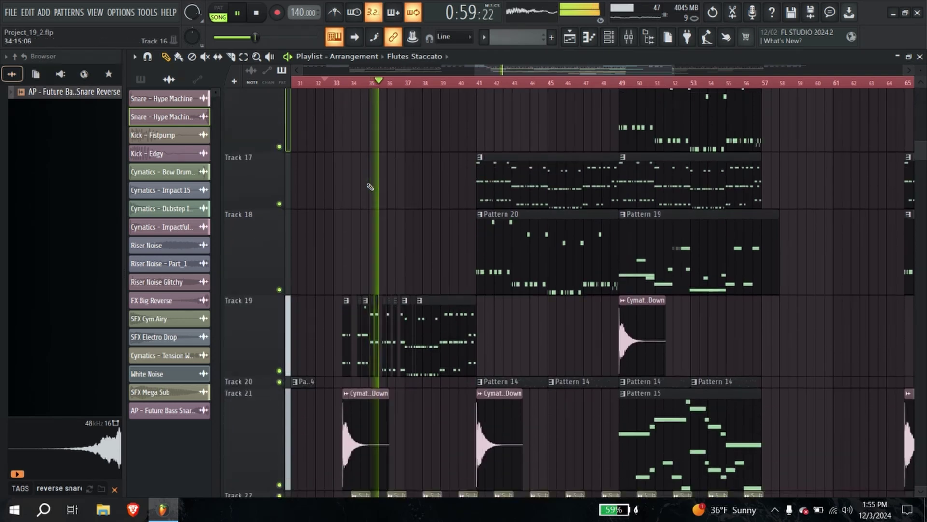
pyautogui.keyDown('ctrl'); pyautogui.click(279, 414); pyautogui.keyUp('ctrl')
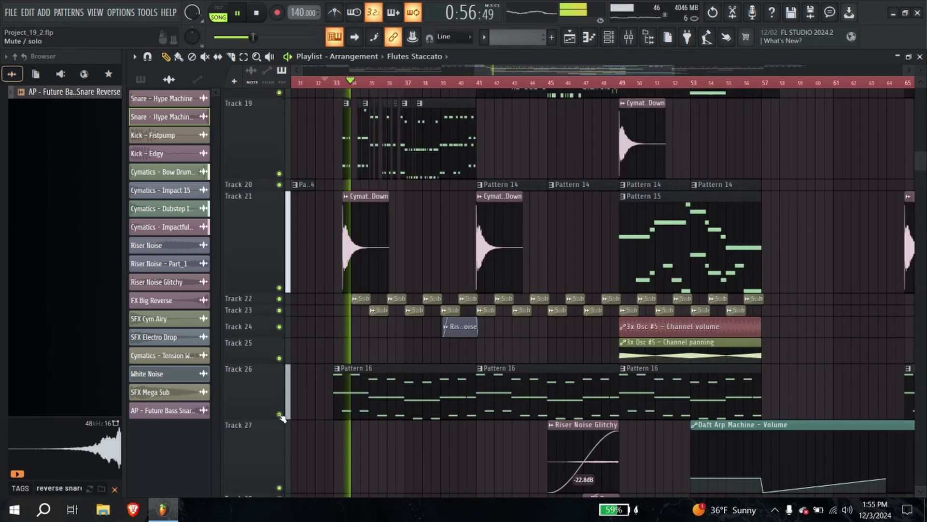
pyautogui.keyDown('ctrl'); pyautogui.click(279, 414); pyautogui.keyUp('ctrl')
pyautogui.scroll(-4, 339, 369)
pyautogui.scroll(-1, 340, 370)
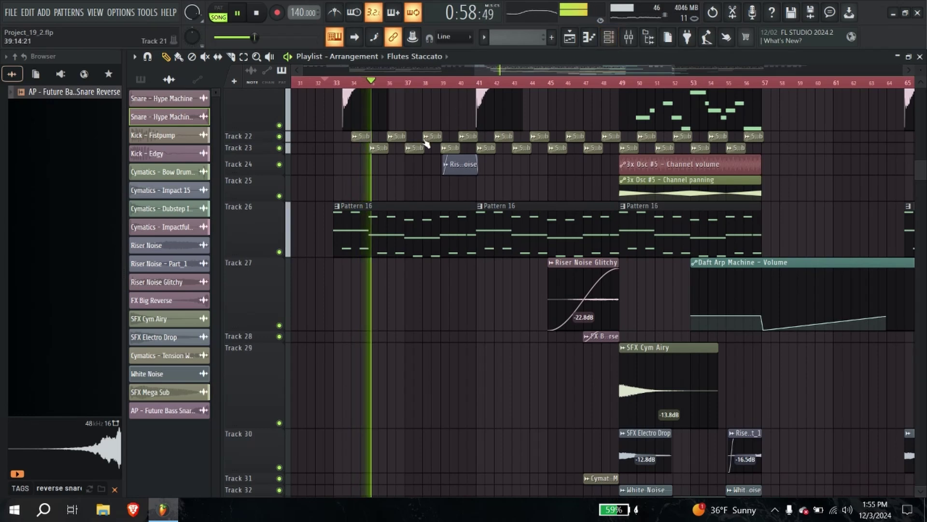
pyautogui.scroll(-3, 443, 77)
# Step: Set the playback selection from bar 32 to the end of the song and play the lead-in to the drop
pyautogui.moveTo(400, 85); pyautogui.dragTo(384, 84)
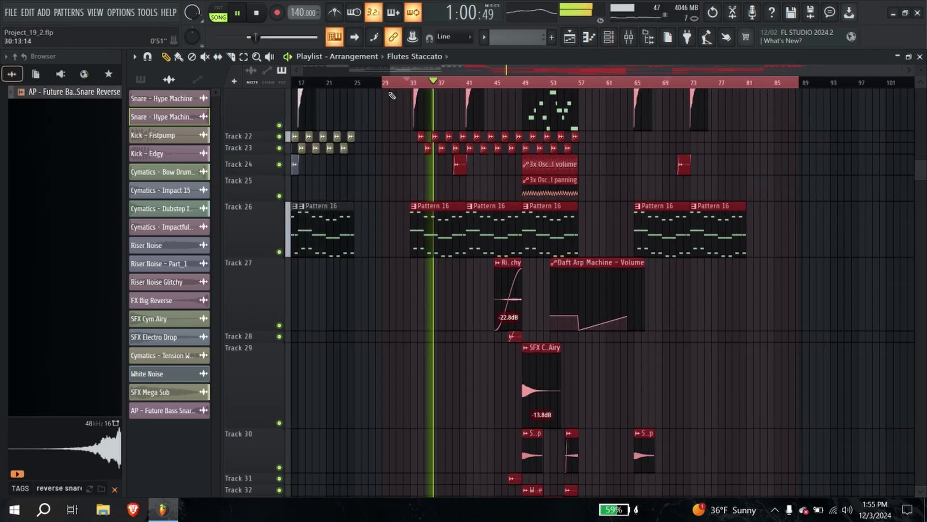
pyautogui.scroll(3, 399, 100)
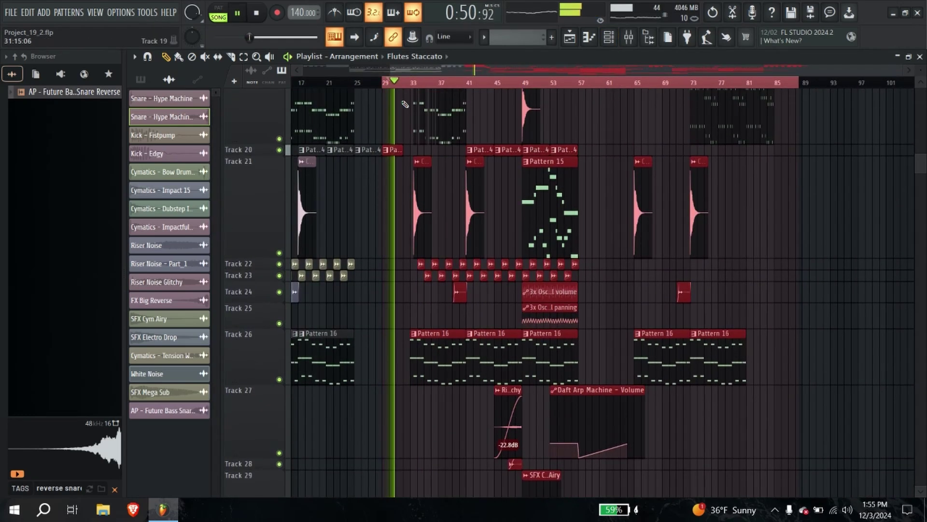
pyautogui.keyDown('ctrl'); pyautogui.scroll(5, 405, 104); pyautogui.keyUp('ctrl')
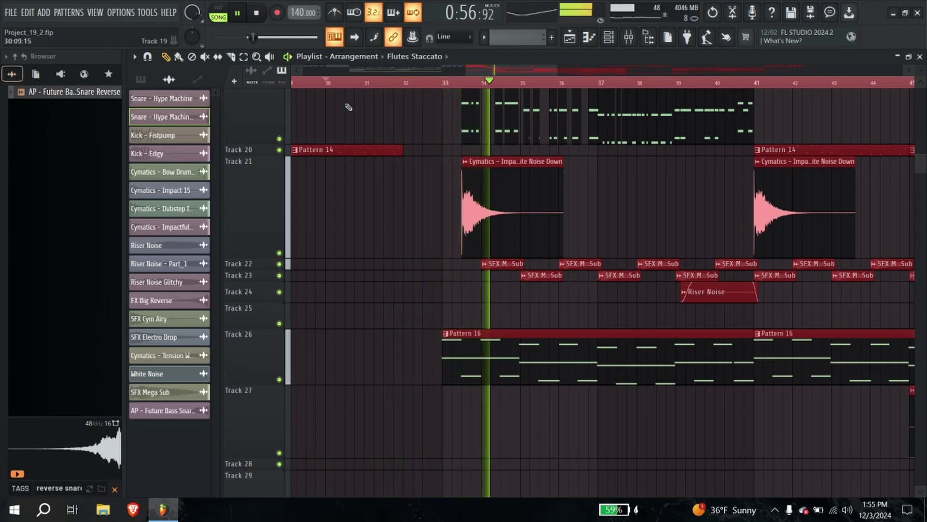
pyautogui.keyDown('ctrl'); pyautogui.scroll(-2, 348, 107); pyautogui.keyUp('ctrl')
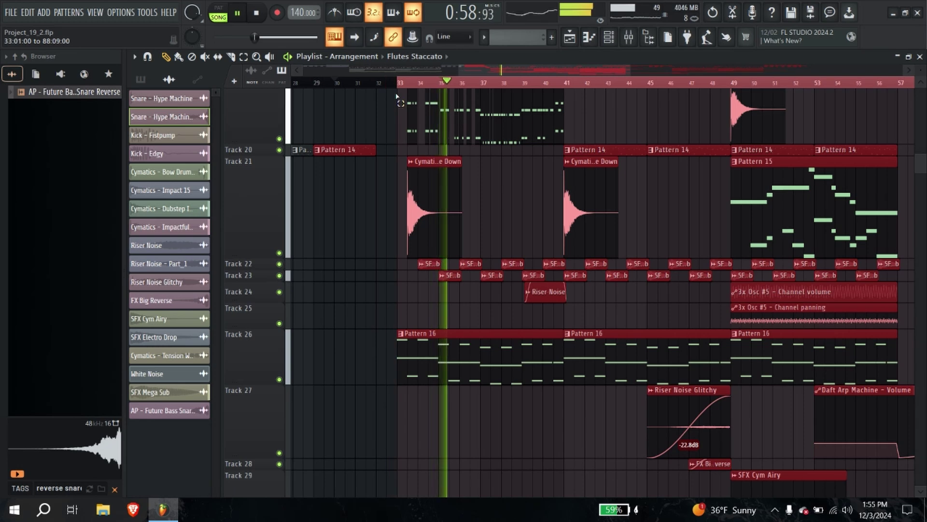
pyautogui.click(371, 83)
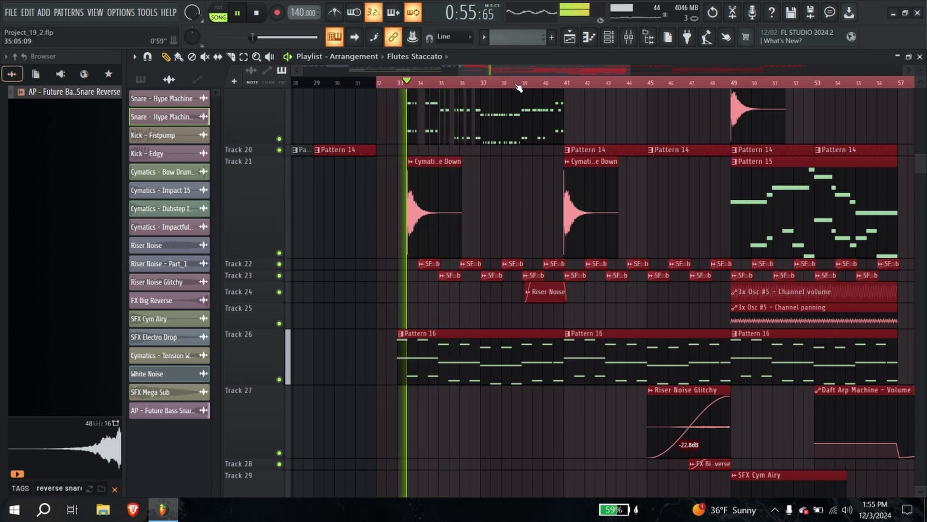
pyautogui.keyDown('ctrl'); pyautogui.scroll(-3, 586, 92); pyautogui.keyUp('ctrl')
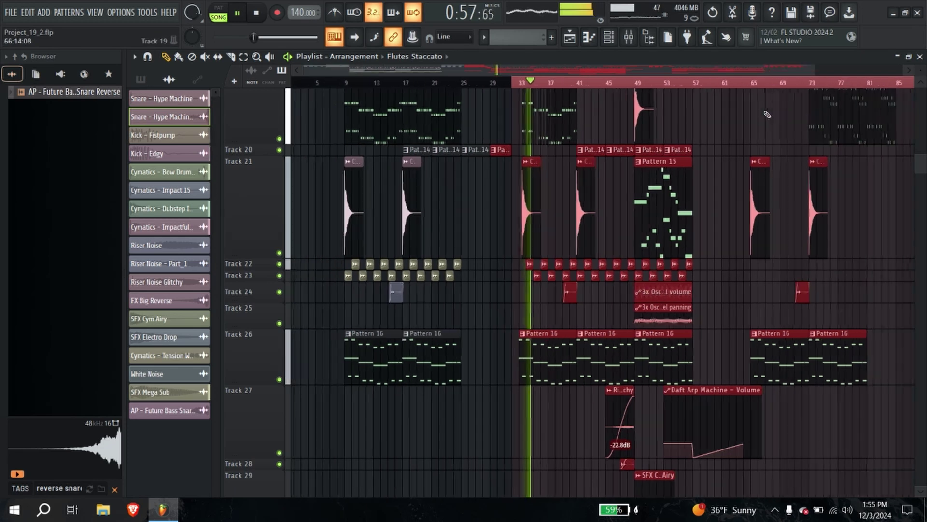
pyautogui.keyDown('ctrl'); pyautogui.scroll(-2, 529, 94); pyautogui.keyUp('ctrl')
# Step: Lower the SFX Mega Sub mixer track's volume to -11.2 dB
pyautogui.click(629, 37)
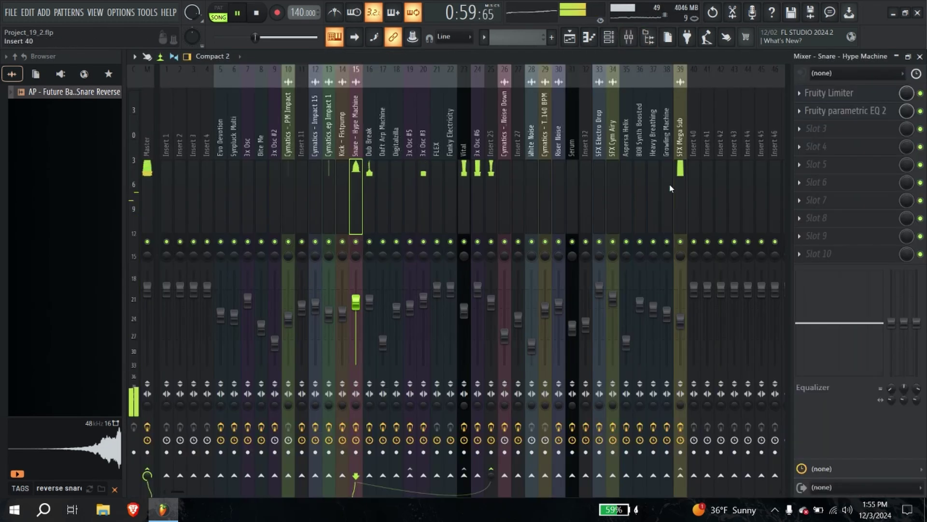
pyautogui.click(681, 320)
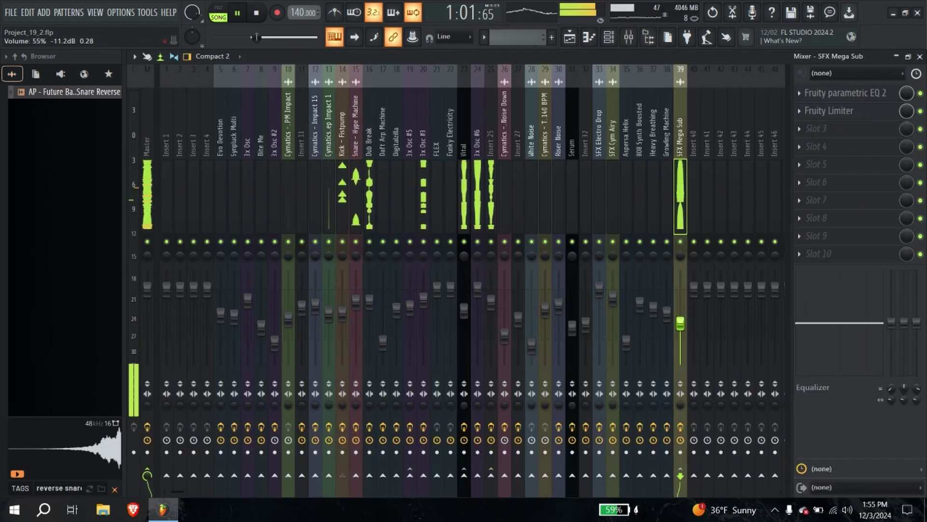
# Step: Show the playlist, narrow the playback loop to about bars 32 to 38, and stop playback
pyautogui.click(572, 37)
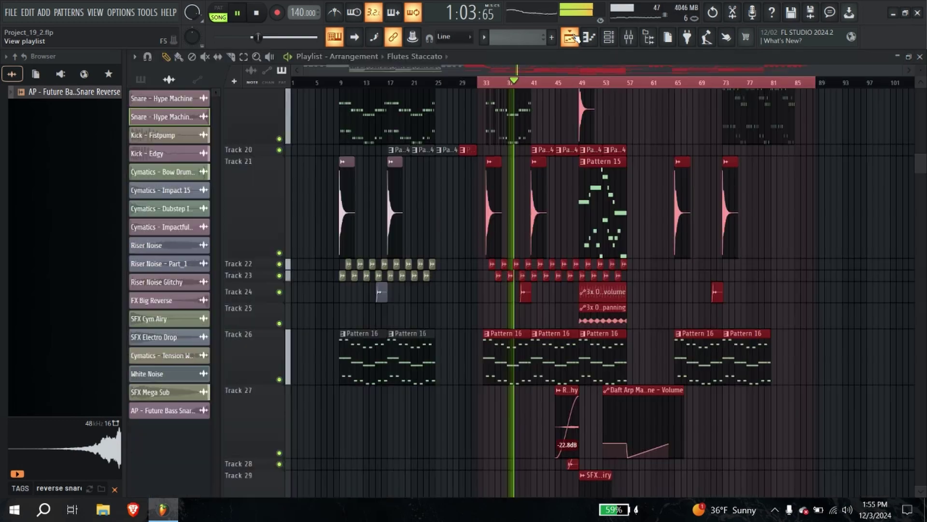
pyautogui.moveTo(815, 89); pyautogui.dragTo(533, 111)
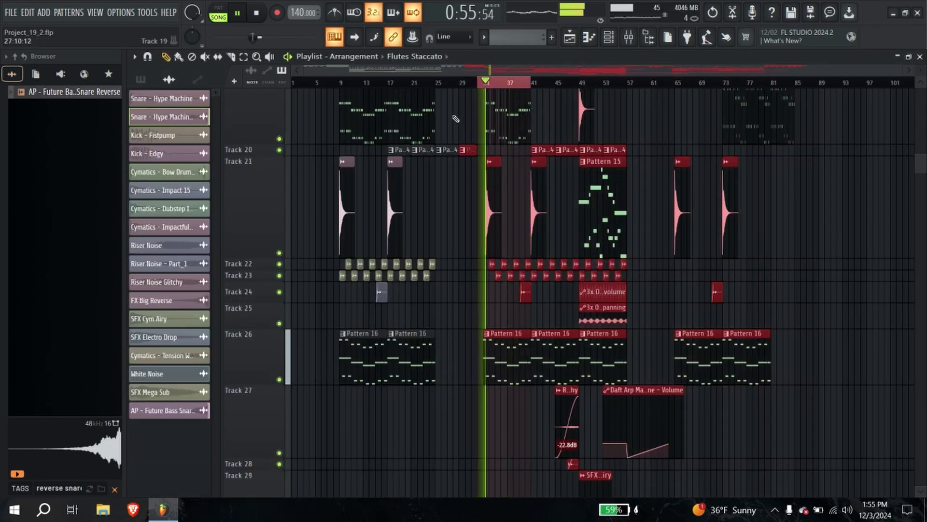
pyautogui.scroll(8, 478, 118)
pyautogui.scroll(2, 734, 275)
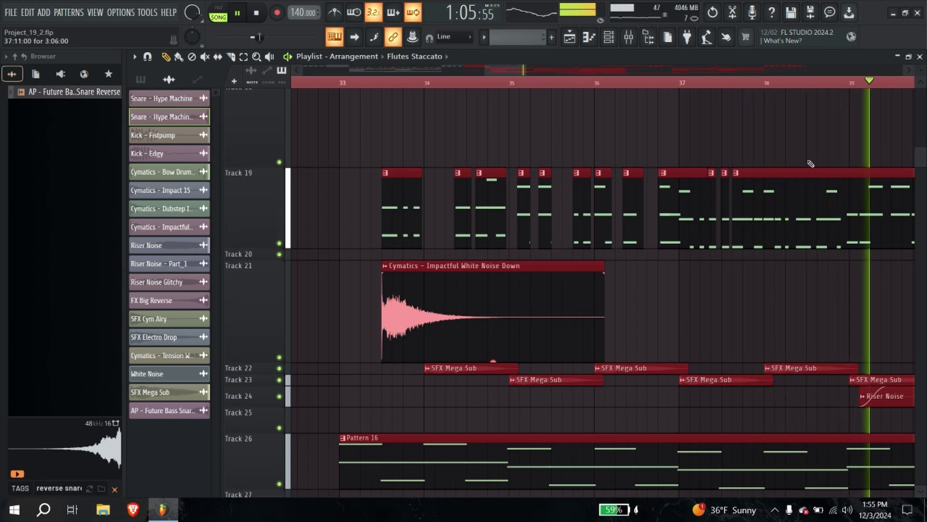
pyautogui.moveTo(607, 111); pyautogui.dragTo(754, 160)
pyautogui.scroll(-1, 699, 165)
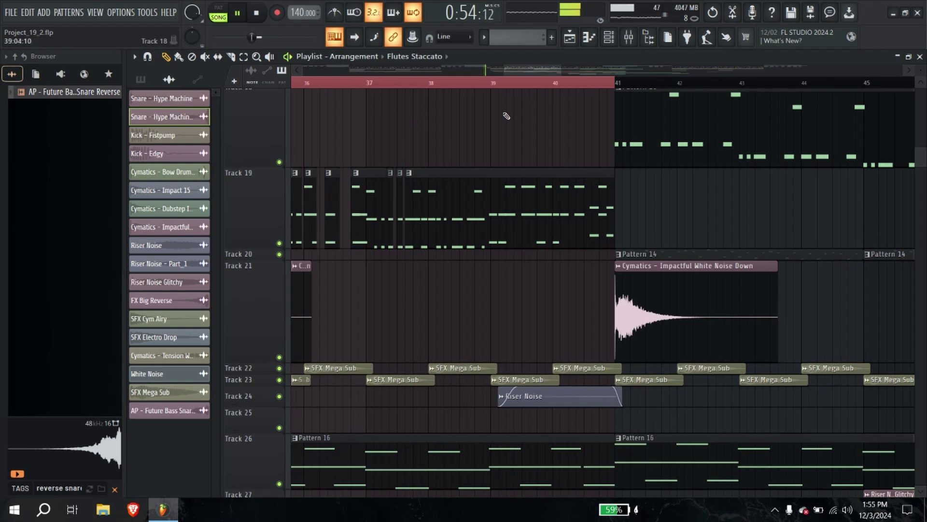
pyautogui.moveTo(439, 85); pyautogui.dragTo(422, 94)
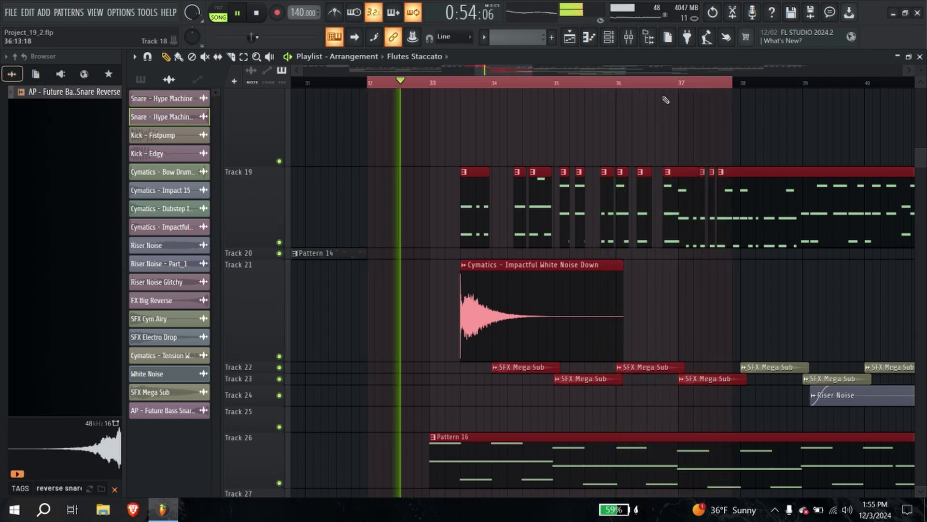
pyautogui.press('space')
# Step: Place a copy of Track 11's AP - Future Bass Snare Reverse clip on Track 6, ending at the snare hit after bar 37
pyautogui.scroll(-10, 493, 327)
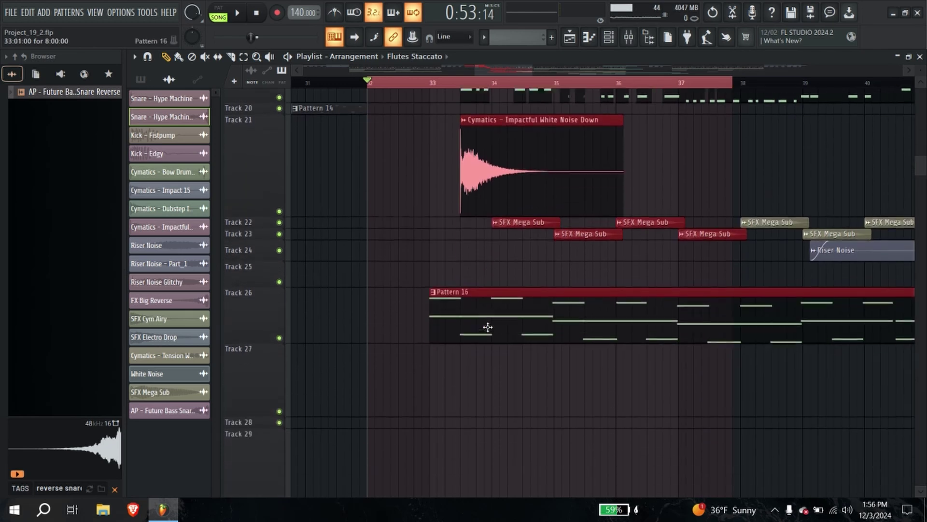
pyautogui.scroll(10, 493, 335)
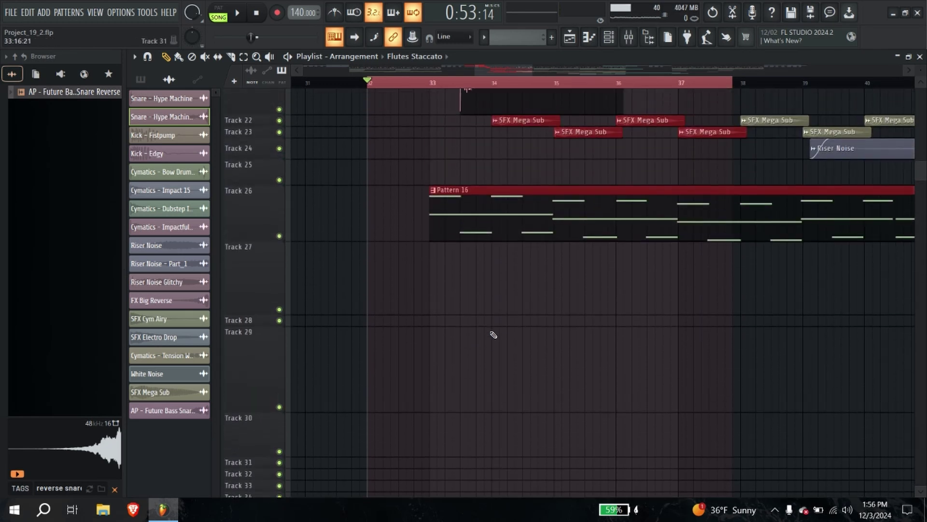
pyautogui.scroll(6, 493, 335)
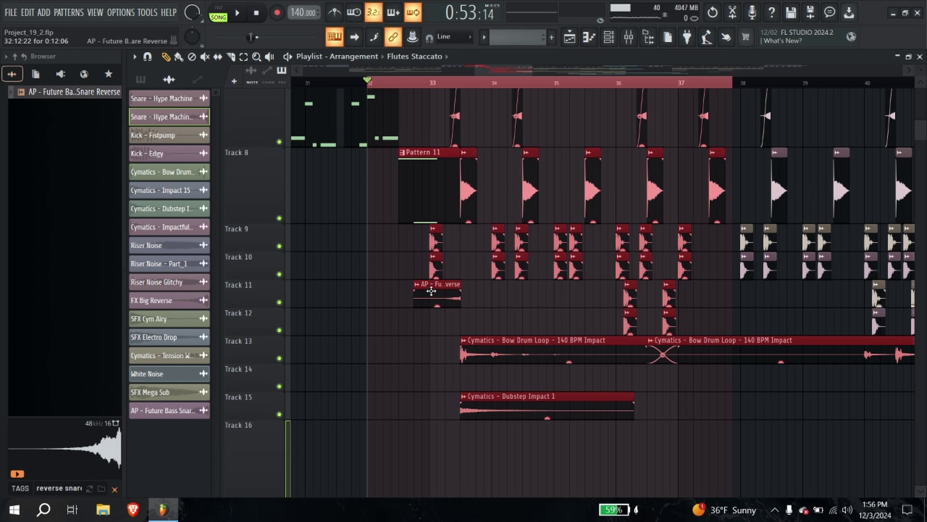
pyautogui.hotkey('ctrl', 'b')
pyautogui.hotkey('ctrl', 'z')
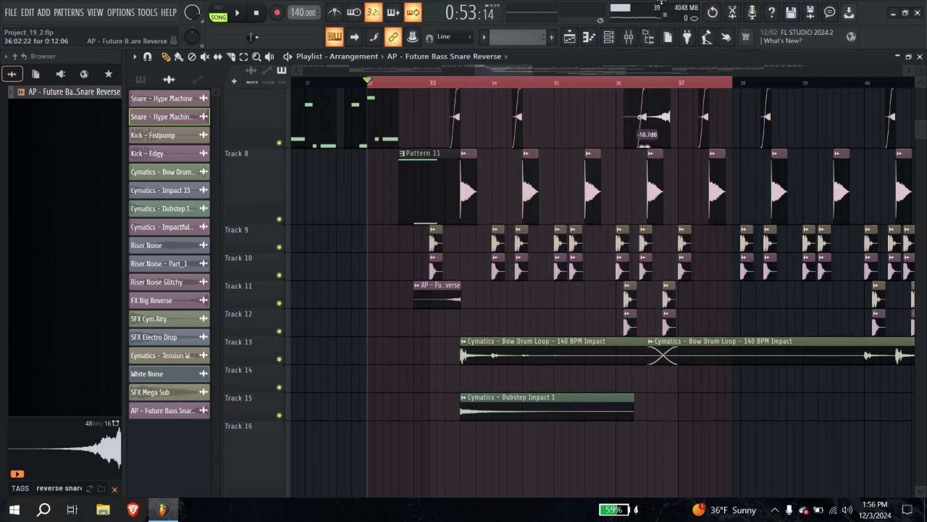
pyautogui.scroll(4, 650, 351)
pyautogui.press('space')
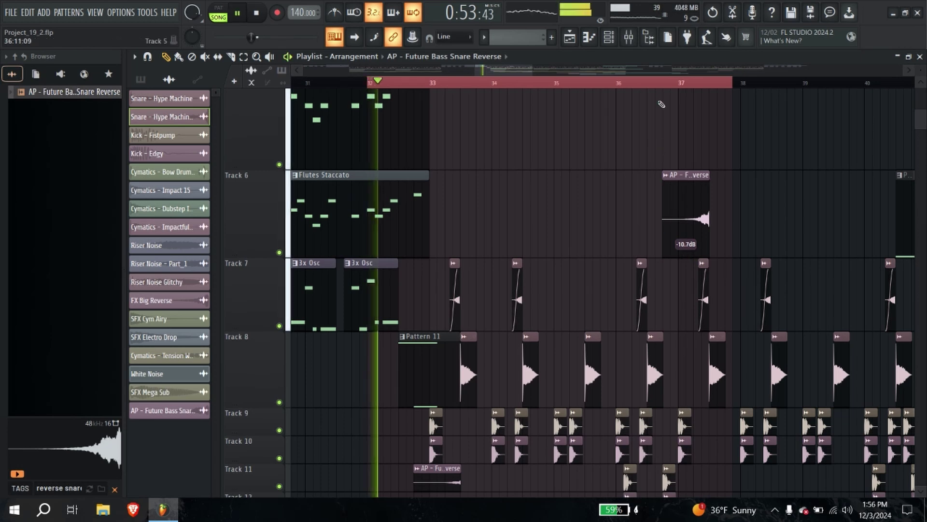
# Step: Play from the start of the copied reverse snare clip on Track 6 and lower its volume to -17.5 dB
pyautogui.click(663, 83)
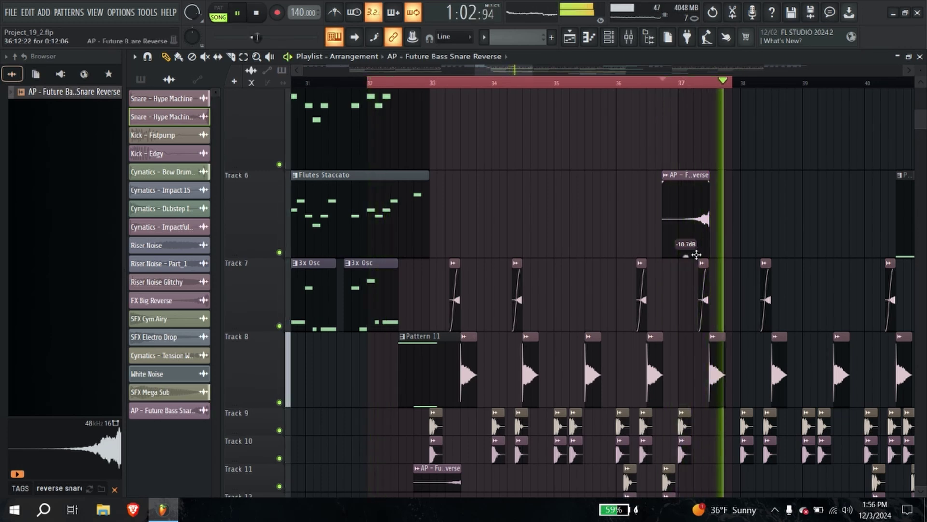
pyautogui.scroll(3, 700, 232)
pyautogui.click(651, 248)
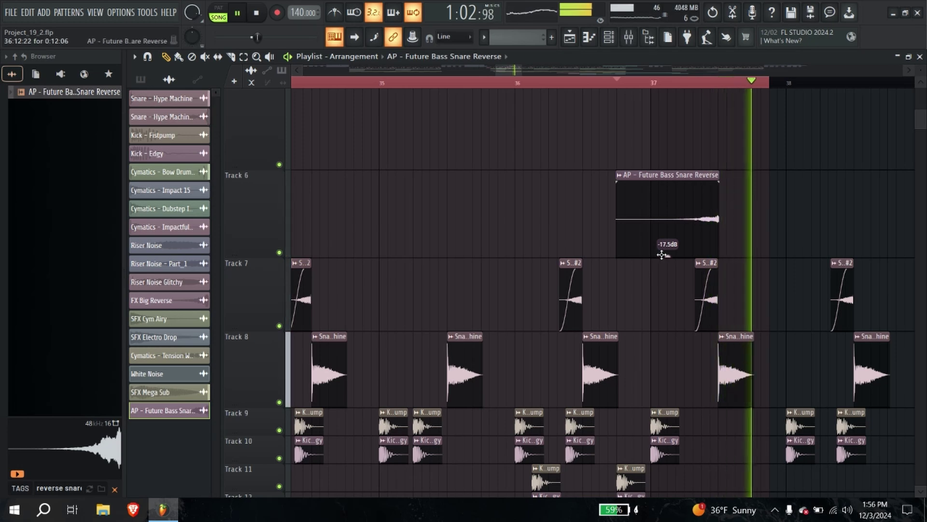
# Step: Review the surrounding drum tracks during playback and undo the last clip move in the playlist
pyautogui.scroll(-5, 667, 261)
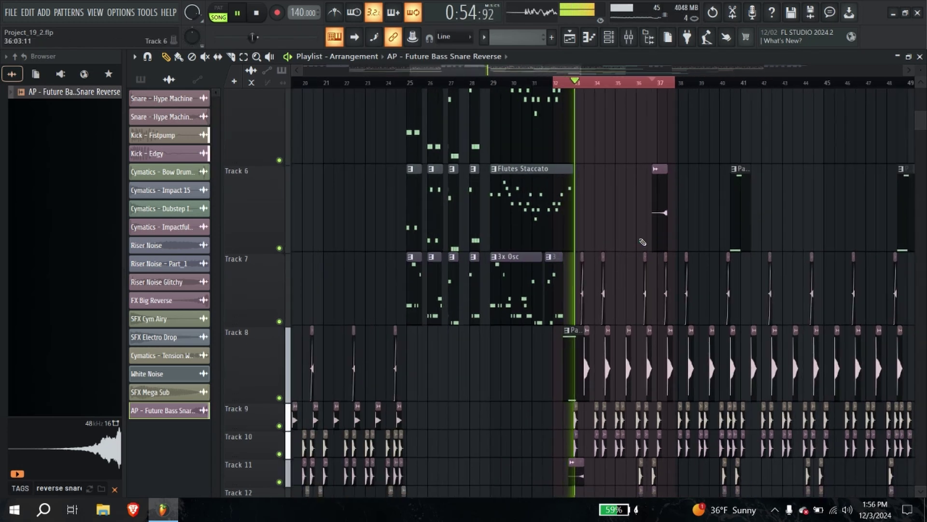
pyautogui.scroll(-4, 660, 227)
pyautogui.scroll(2, 662, 208)
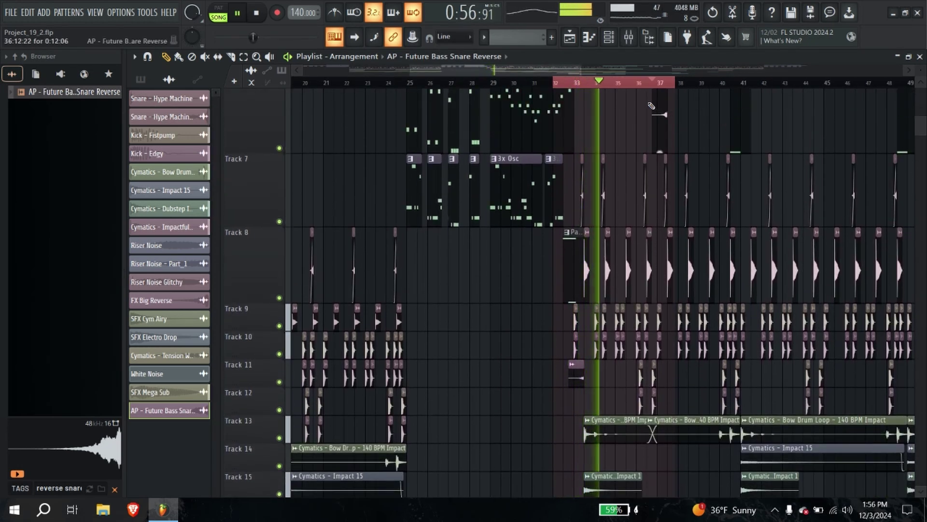
pyautogui.scroll(-2, 679, 412)
pyautogui.hotkey('ctrl', 'z')
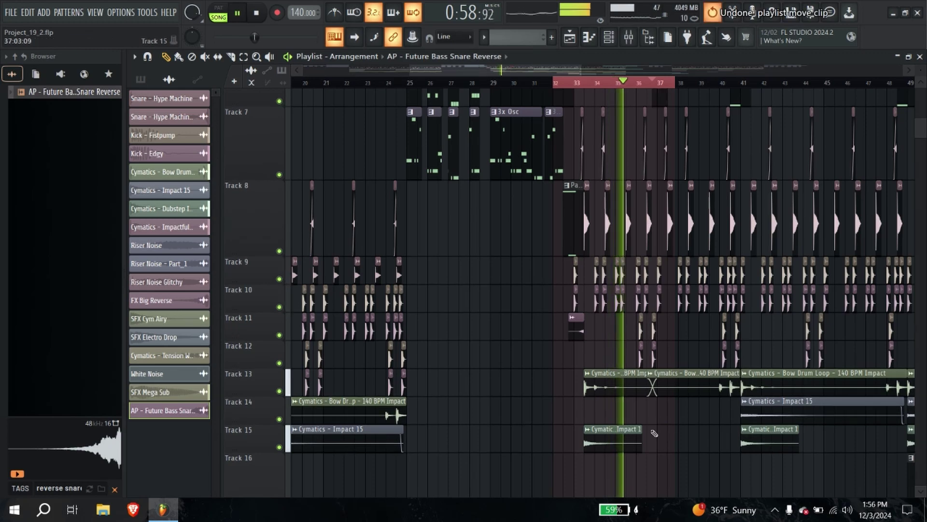
# Step: Examine the playlist tracks around bars 33 to 38 while the loop plays, from the upper melodic tracks down to Track 26
pyautogui.scroll(8, 583, 382)
pyautogui.scroll(-3, 582, 387)
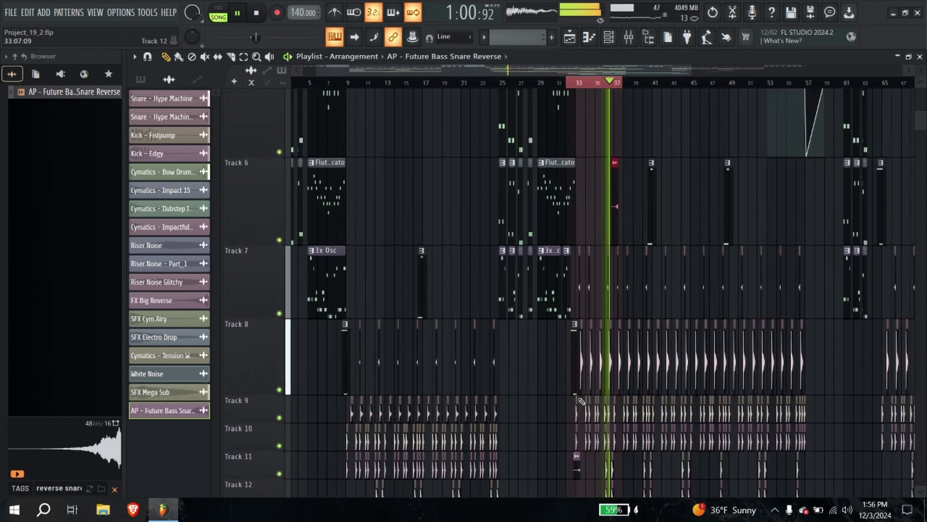
pyautogui.scroll(4, 582, 402)
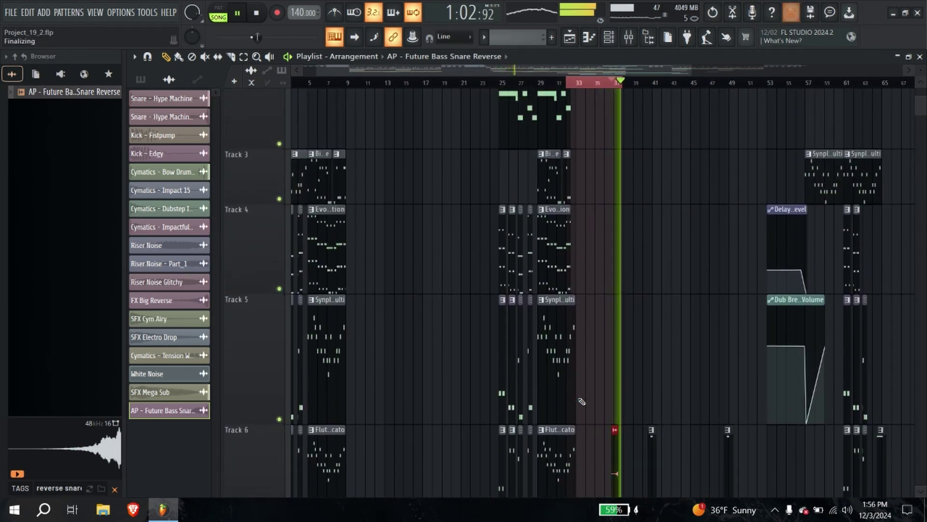
pyautogui.scroll(-5, 593, 401)
pyautogui.scroll(3, 593, 406)
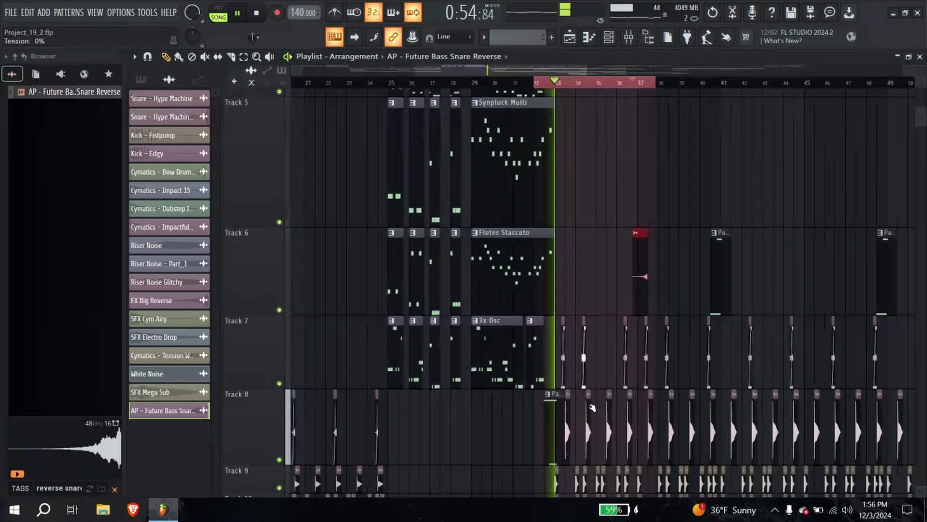
pyautogui.scroll(-6, 592, 407)
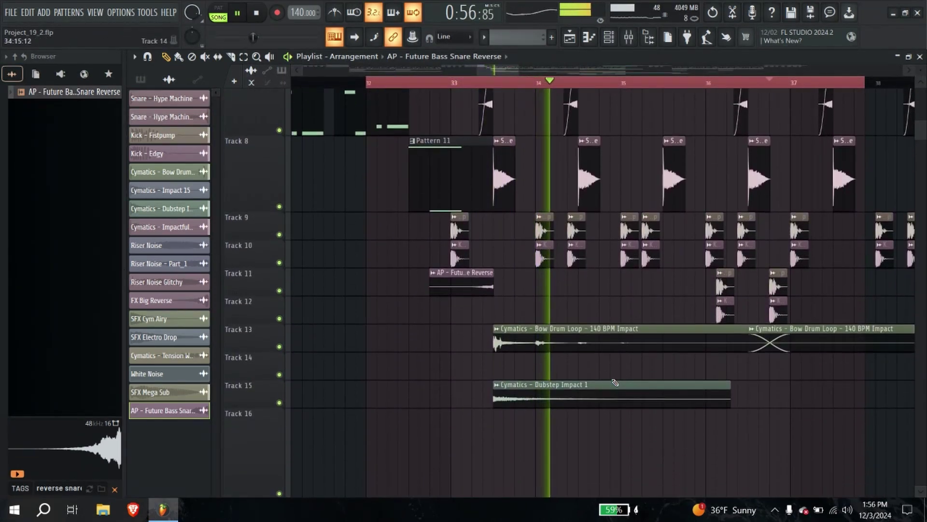
pyautogui.scroll(3, 615, 383)
pyautogui.scroll(-2, 650, 246)
pyautogui.moveTo(650, 247); pyautogui.dragTo(694, 13)
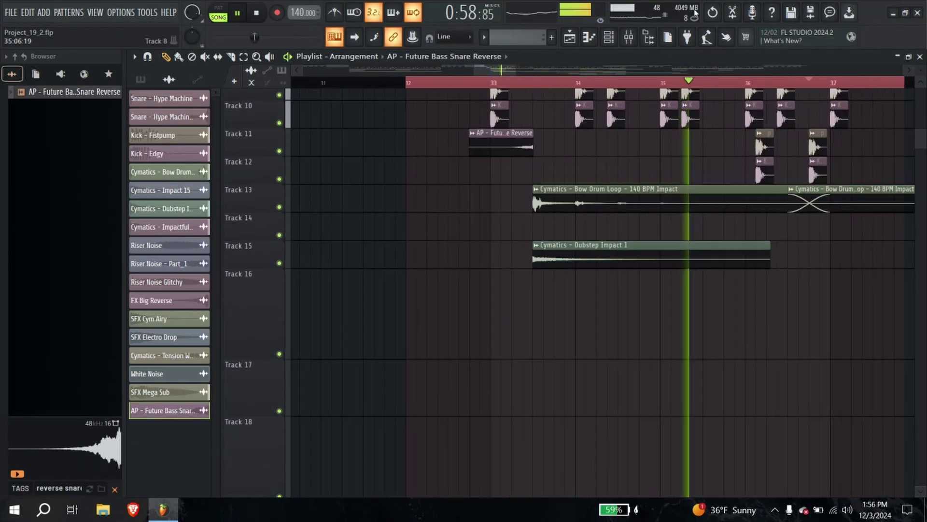
pyautogui.scroll(-5, 739, 273)
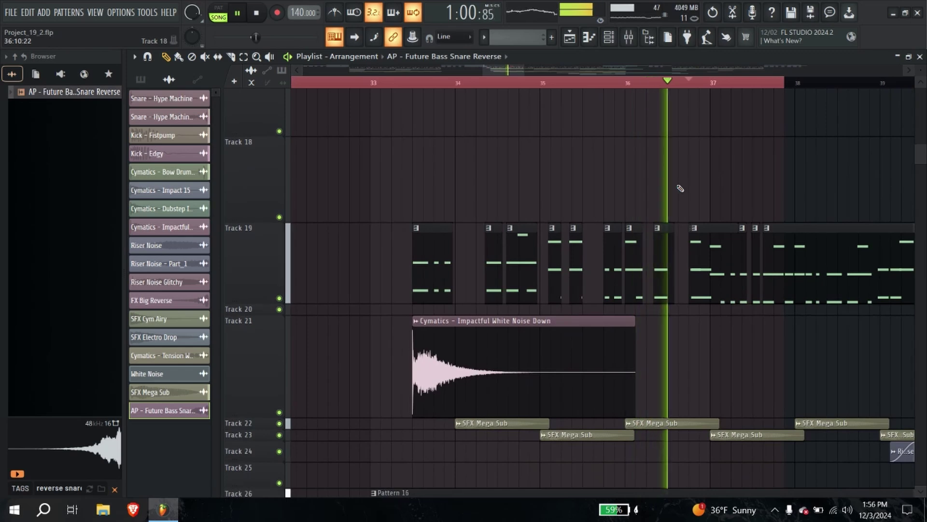
pyautogui.scroll(-1, 676, 194)
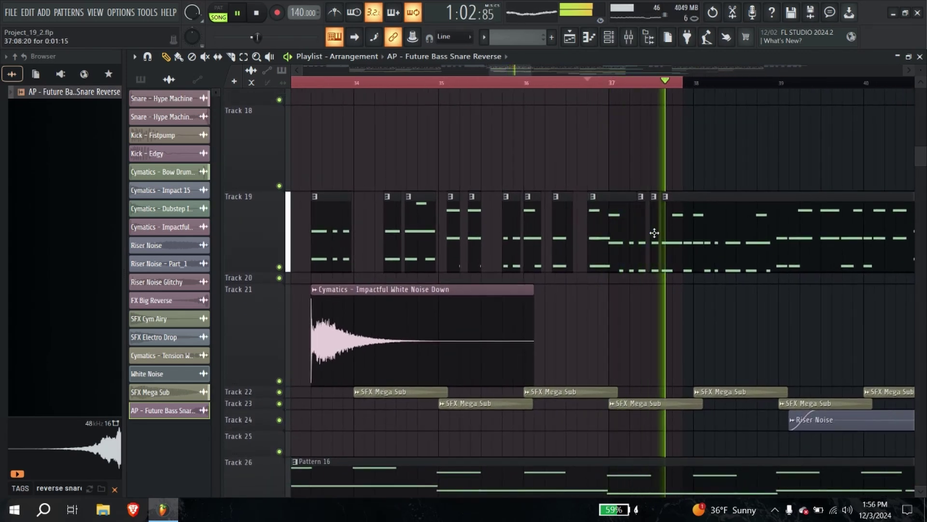
# Step: Stop playback and examine the Dub Break notes of the short Track 19 clip after bar 37 in the piano roll
pyautogui.press('space')
pyautogui.doubleClick(654, 233)
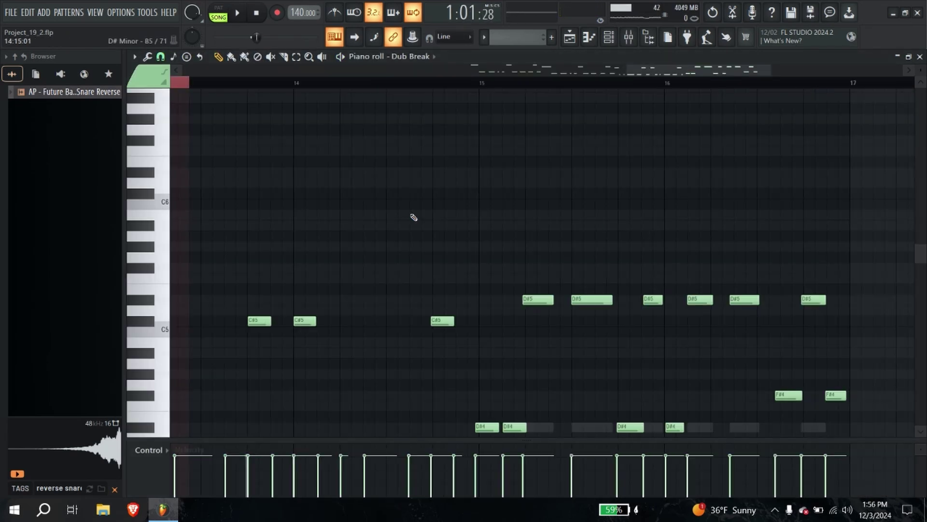
pyautogui.moveTo(541, 215); pyautogui.dragTo(920, 220)
pyautogui.scroll(-5, 488, 297)
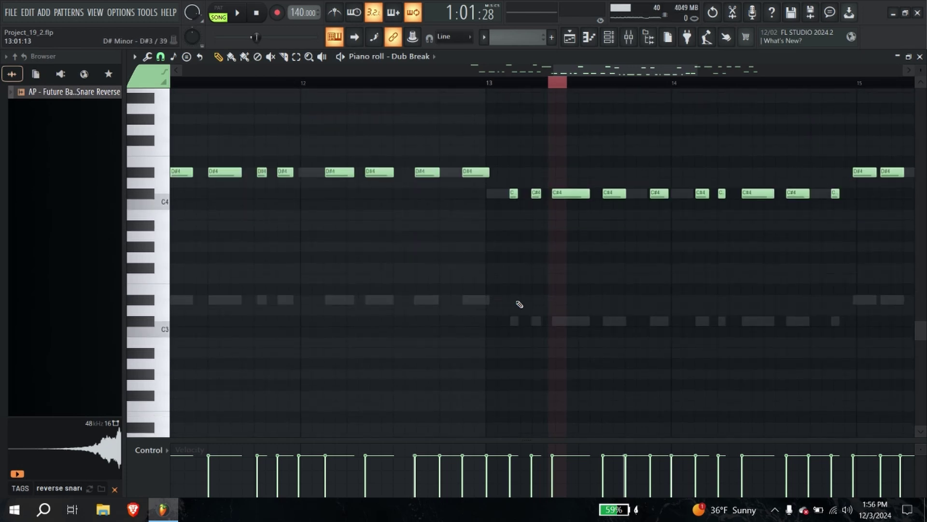
pyautogui.scroll(3, 579, 203)
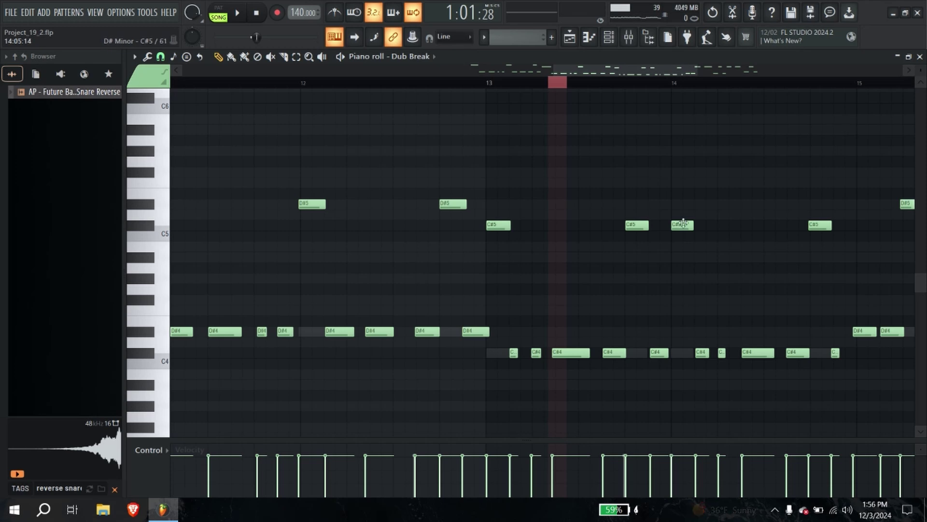
pyautogui.click(920, 56)
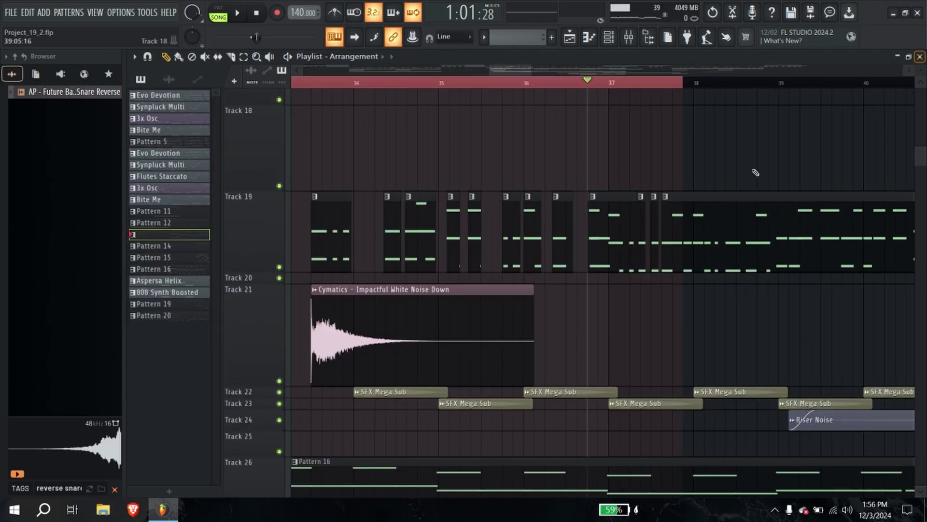
# Step: Try moving the short Track 19 clip after bar 37 to Track 18 and shifting its contents to play different notes
pyautogui.press('space')
pyautogui.scroll(4, 647, 225)
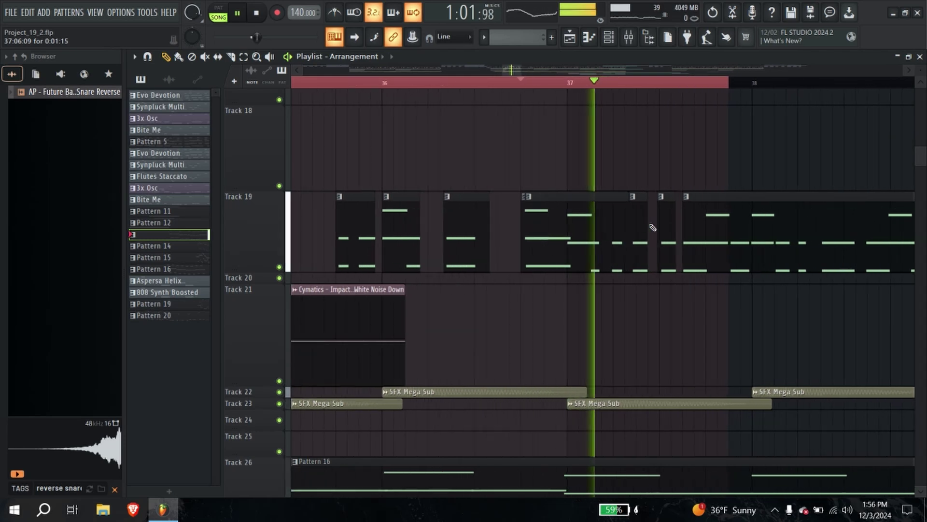
pyautogui.moveTo(669, 137); pyautogui.dragTo(669, 126)
pyautogui.press('space')
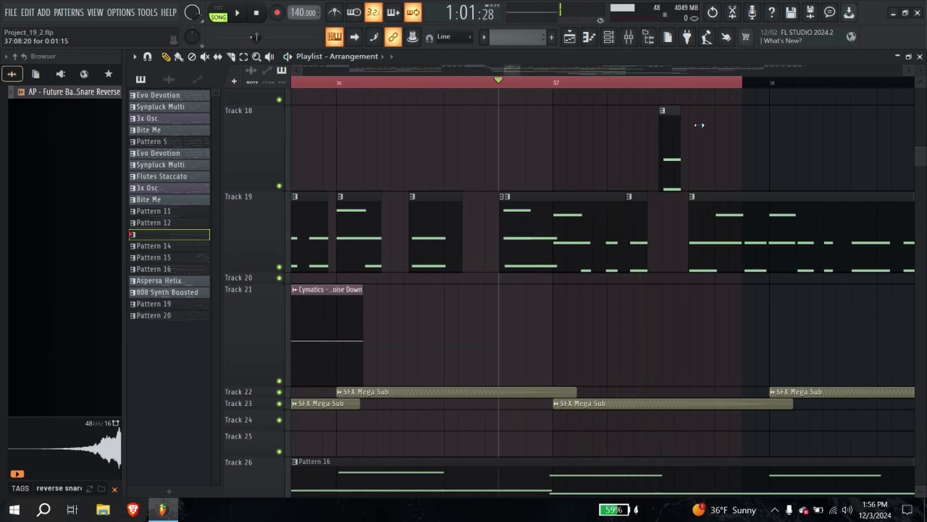
pyautogui.moveTo(746, 122); pyautogui.dragTo(823, 125)
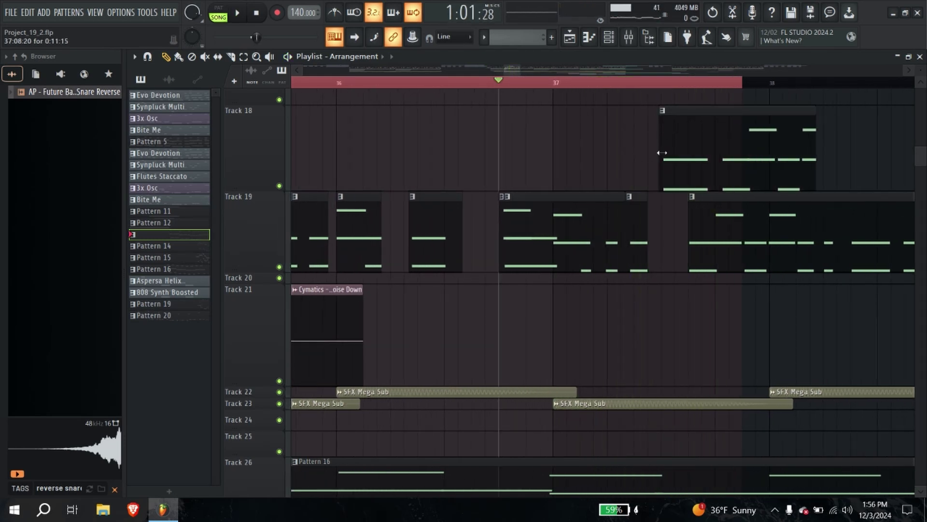
pyautogui.moveTo(662, 149); pyautogui.dragTo(681, 137)
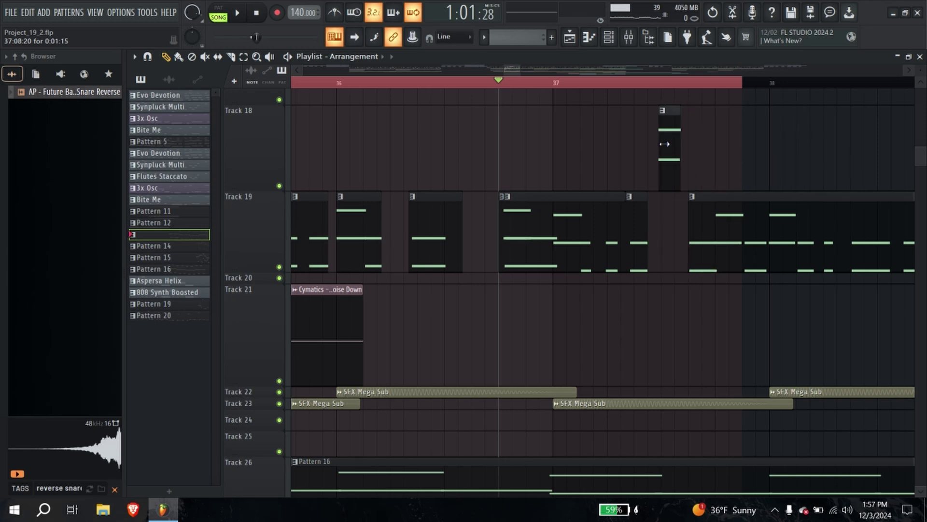
pyautogui.press('space')
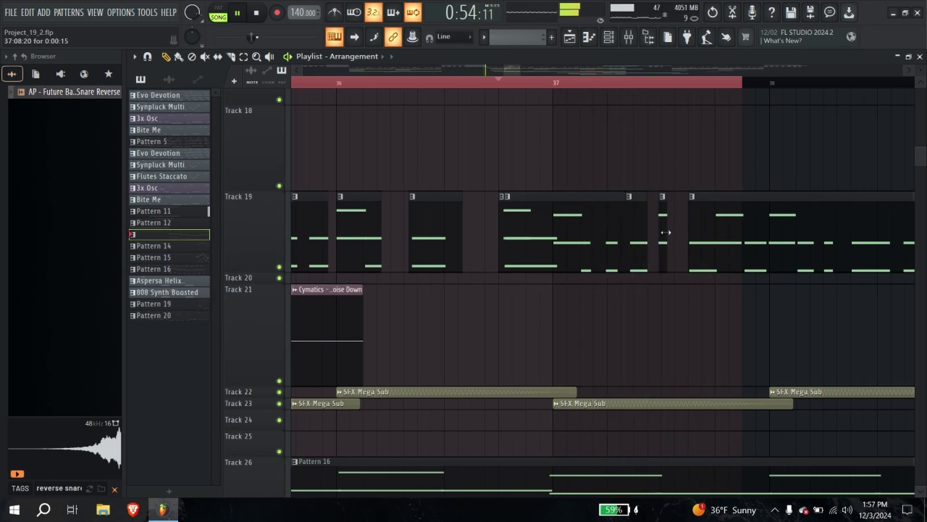
# Step: Undo the recent move and resize edits to the short Dub Break clip after bar 37
pyautogui.click(661, 200)
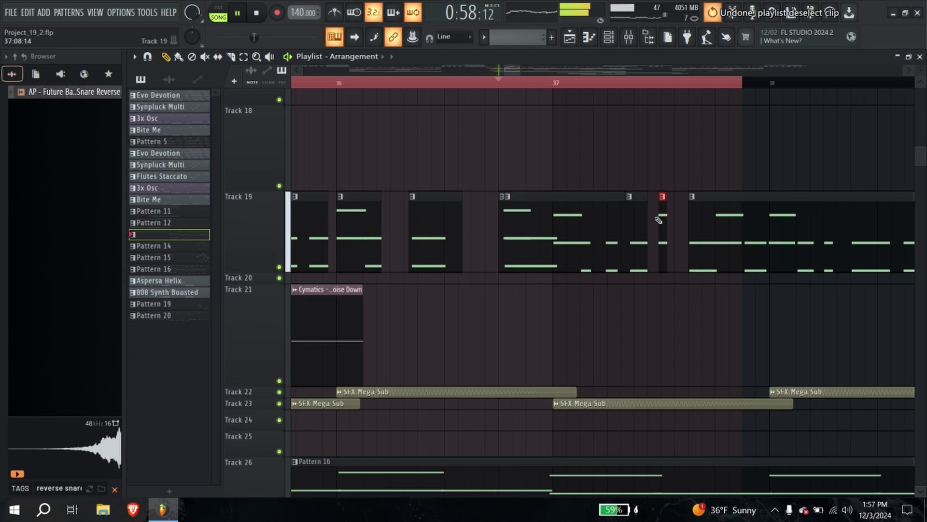
pyautogui.hotkey('ctrl', 'z')
pyautogui.hotkey('ctrl', 'z')
pyautogui.hotkey('ctrl', 'z')
pyautogui.hotkey('ctrl', 'z')
pyautogui.hotkey('ctrl', 'z')
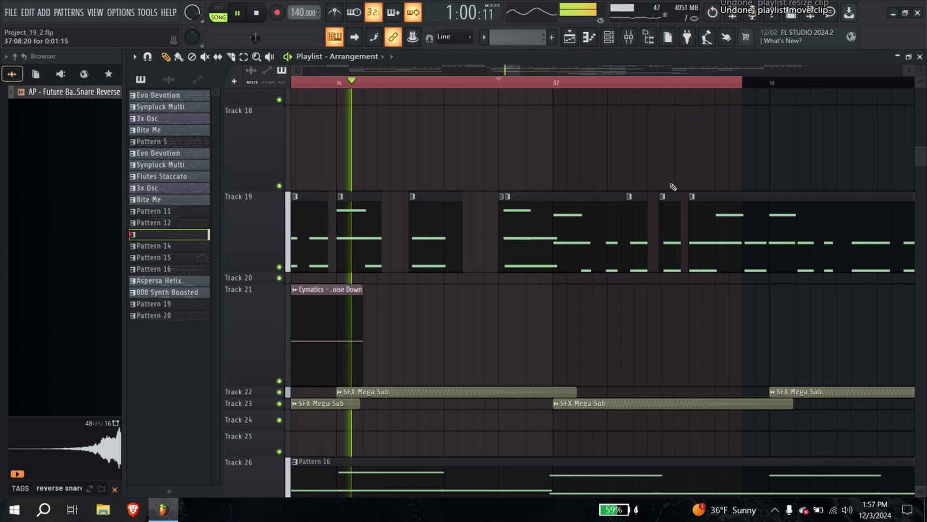
# Step: Add a very short slice of the Dub Break pattern at about 37:09 on Track 20
pyautogui.click(664, 148)
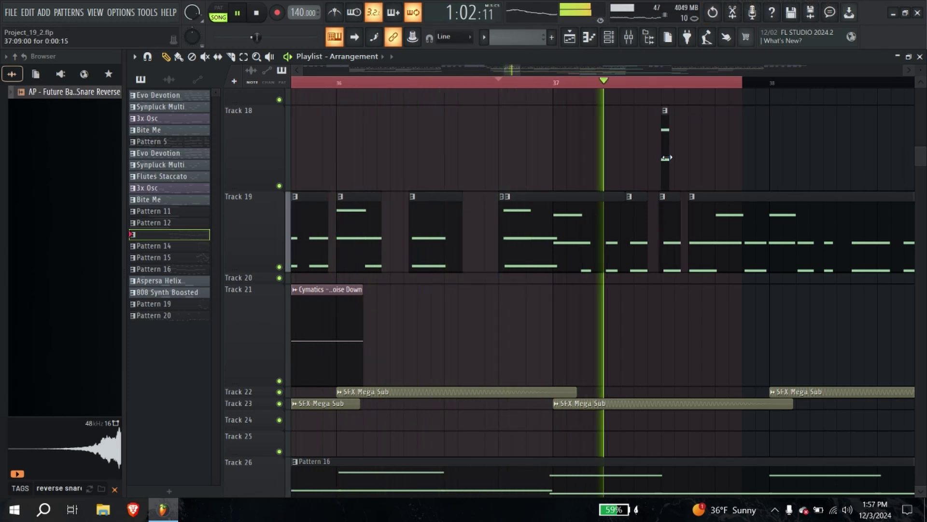
pyautogui.scroll(3, 666, 157)
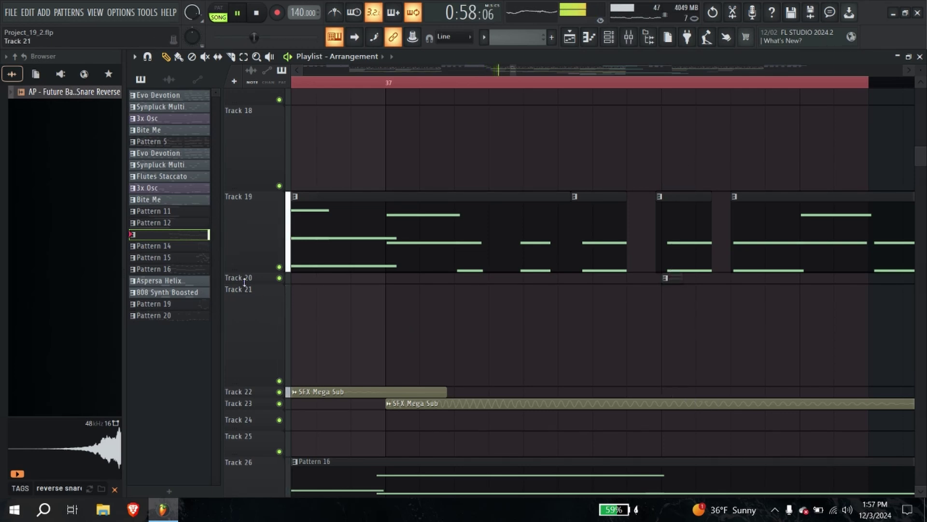
# Step: Increase the height of Track 20 to show the notes of its short Dub Break slice and play the section after bar 37
pyautogui.moveTo(262, 324); pyautogui.dragTo(264, 362)
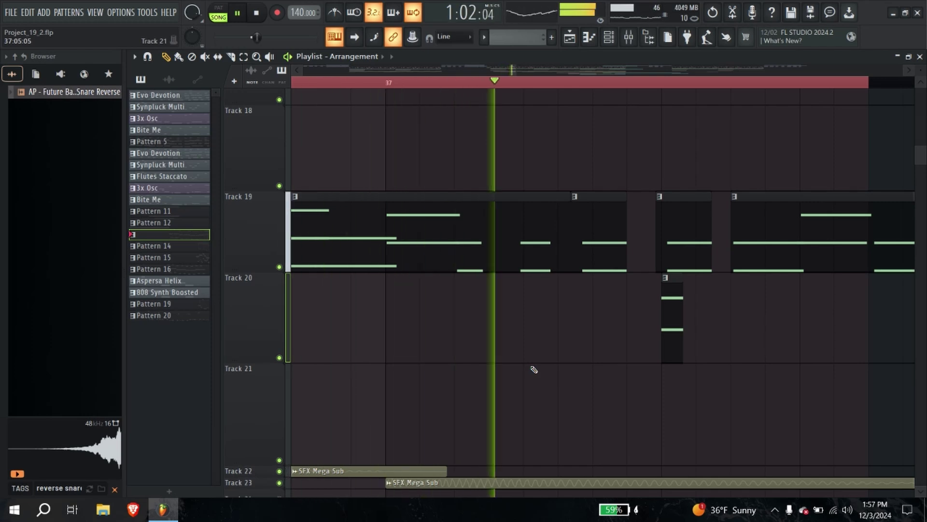
pyautogui.scroll(-3, 531, 369)
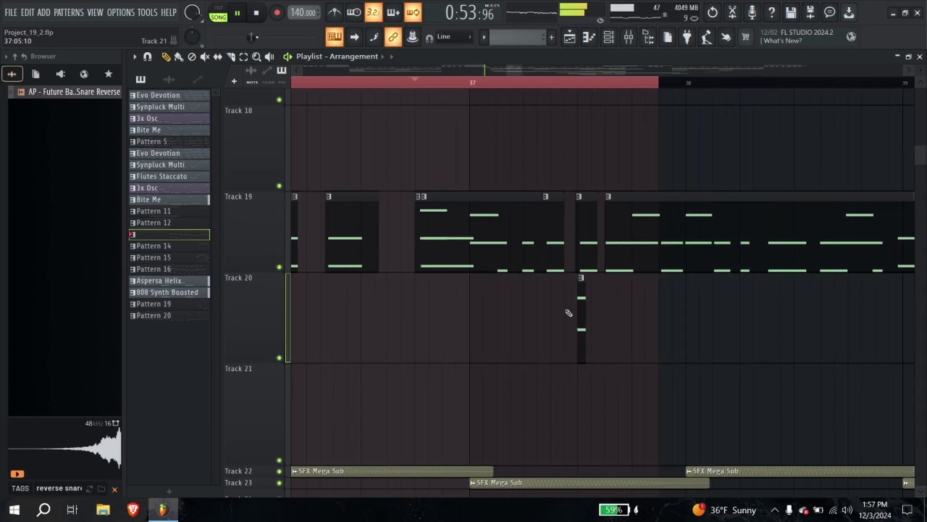
pyautogui.hotkey('ctrl', 'a')
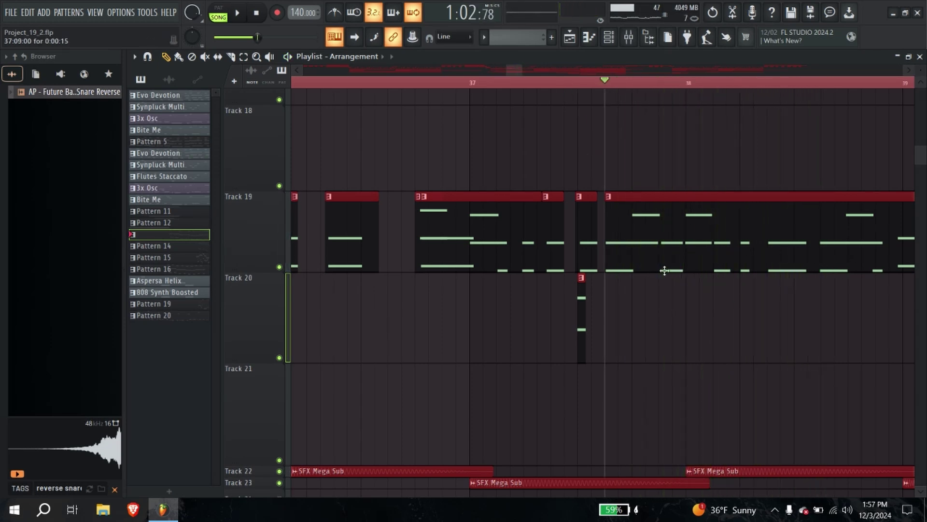
pyautogui.click(849, 334)
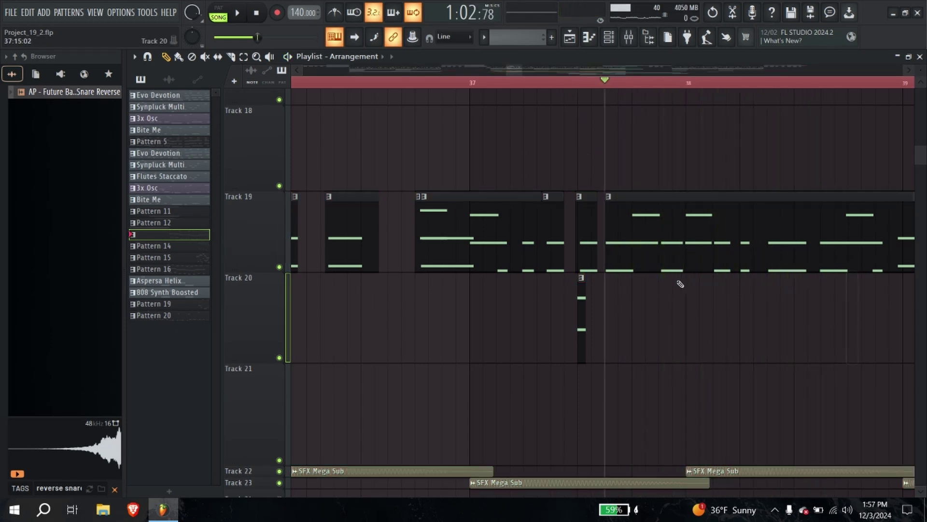
pyautogui.press('space')
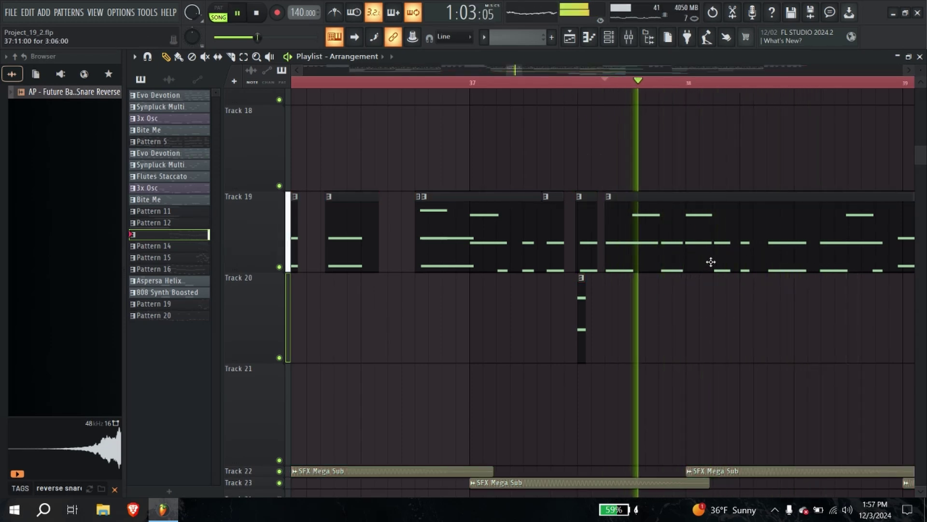
# Step: Set the playback start and the loop region's start to 36:15
pyautogui.click(415, 86)
pyautogui.rightClick(414, 86)
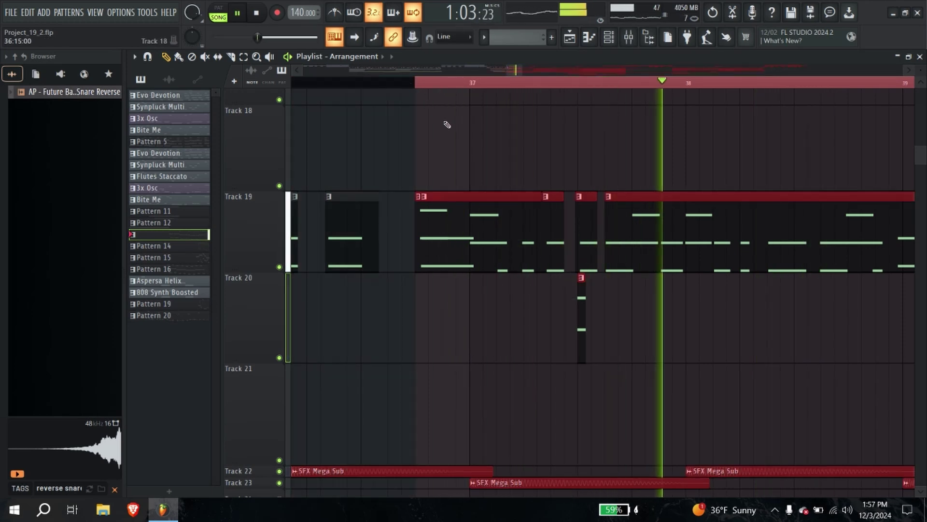
pyautogui.press('space')
# Step: Examine the Dub Break notes around bars 13 to 14 in the piano roll while the section plays
pyautogui.doubleClick(497, 243)
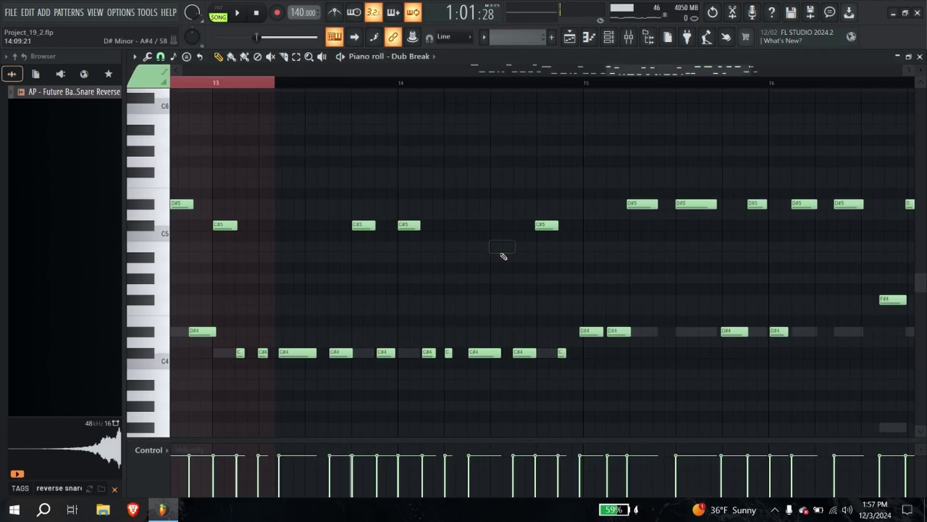
pyautogui.press('space')
pyautogui.scroll(-2, 497, 259)
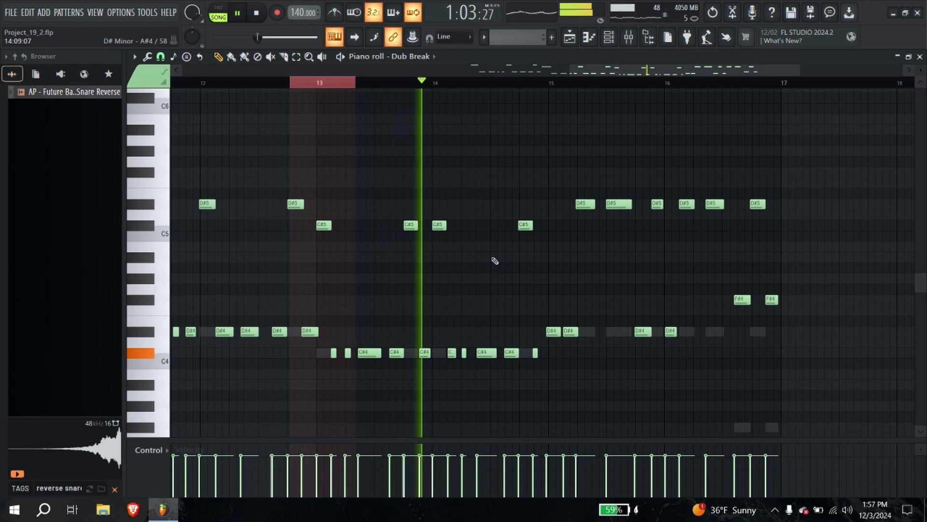
pyautogui.click(920, 57)
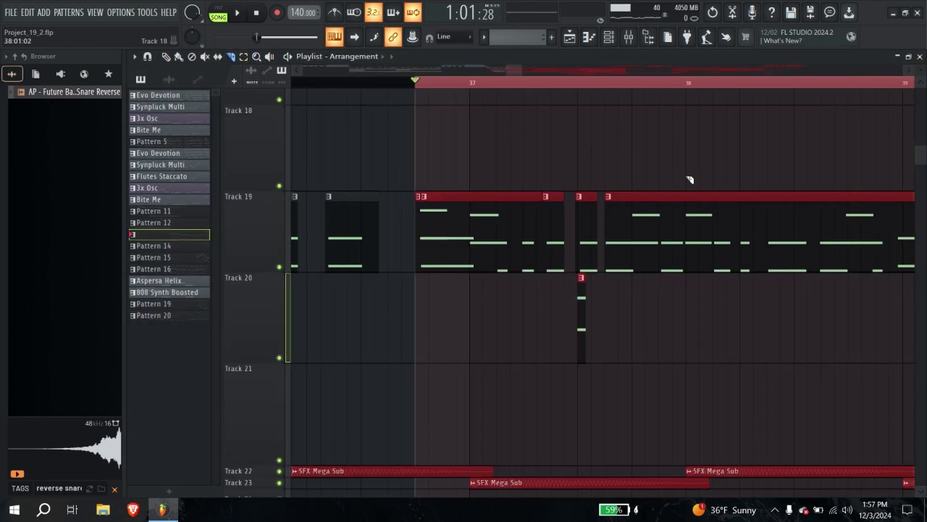
# Step: Slice the Track 19 Dub Break clip at bar 38 and trim the start of its second part to bar 40
pyautogui.moveTo(689, 308); pyautogui.dragTo(689, 307)
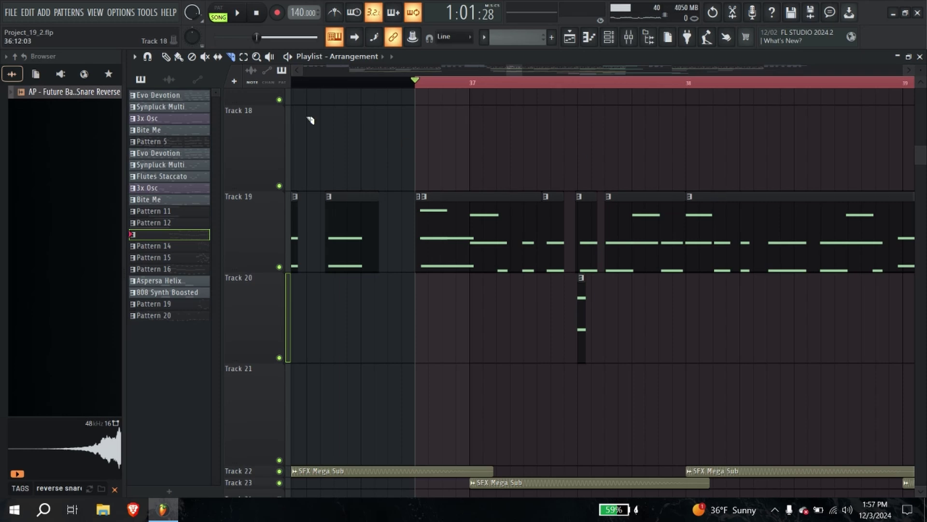
pyautogui.rightClick(690, 225)
pyautogui.moveTo(922, 266); pyautogui.dragTo(843, 256)
pyautogui.scroll(-3, 567, 212)
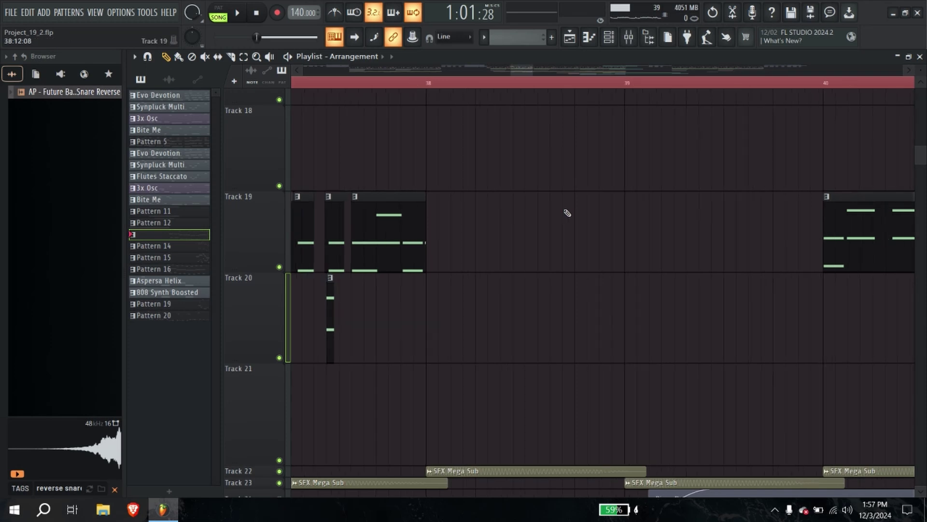
# Step: Try repeating the 36:15 to 38 Dub Break clips from bar 38 and extending the bar 40 clip's start back to about 39:07
pyautogui.moveTo(375, 169); pyautogui.dragTo(534, 370)
pyautogui.moveTo(425, 237); pyautogui.dragTo(546, 263)
pyautogui.press('space')
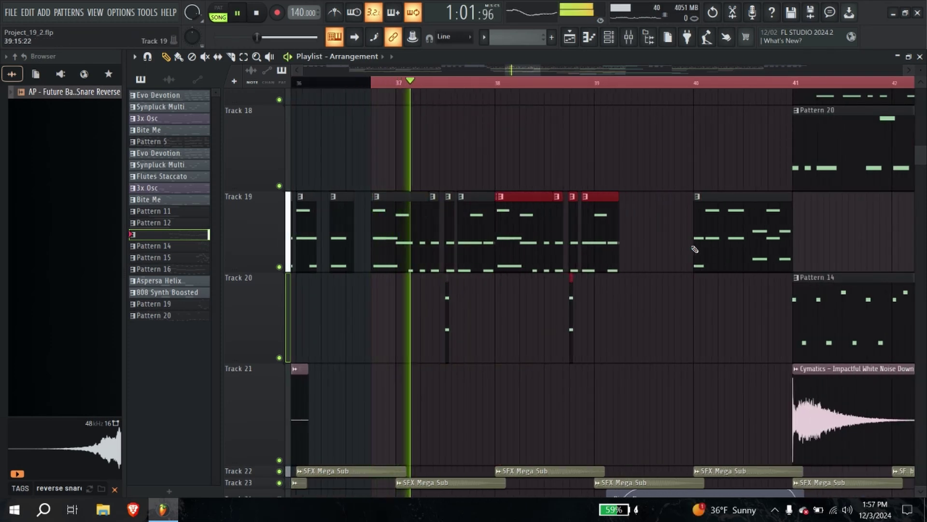
pyautogui.moveTo(695, 247); pyautogui.dragTo(588, 245)
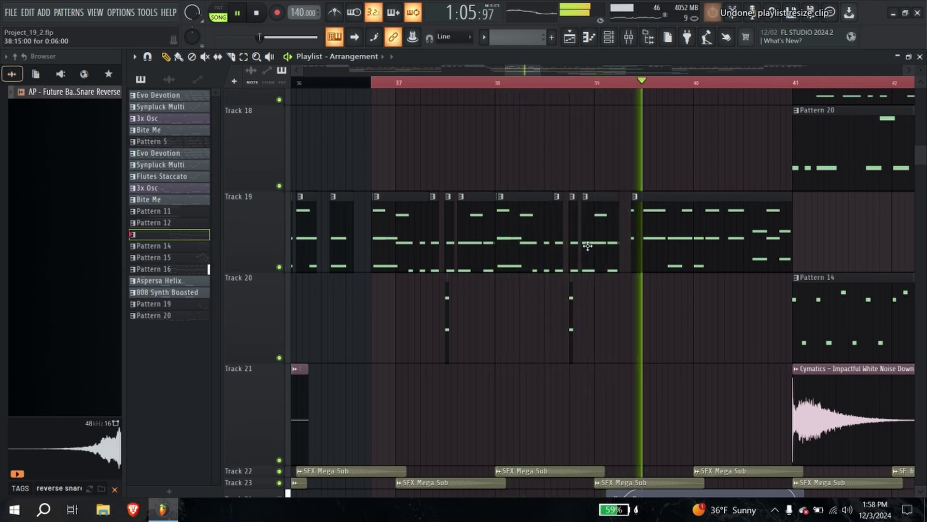
# Step: Undo the clip resizing and the repeated Dub Break clips back to the slice at bar 38
pyautogui.hotkey('ctrl', 'z')
pyautogui.hotkey('ctrl', 'z')
pyautogui.hotkey('ctrl', 'z')
pyautogui.hotkey('ctrl', 'z')
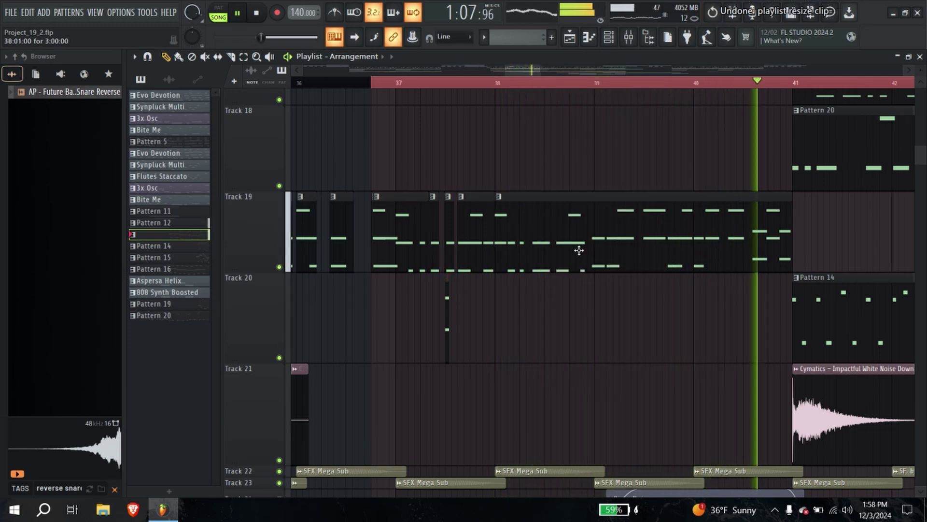
# Step: Audition the section from 36:15 and slice the Track 19 Dub Break clip at bar 37
pyautogui.scroll(2, 483, 244)
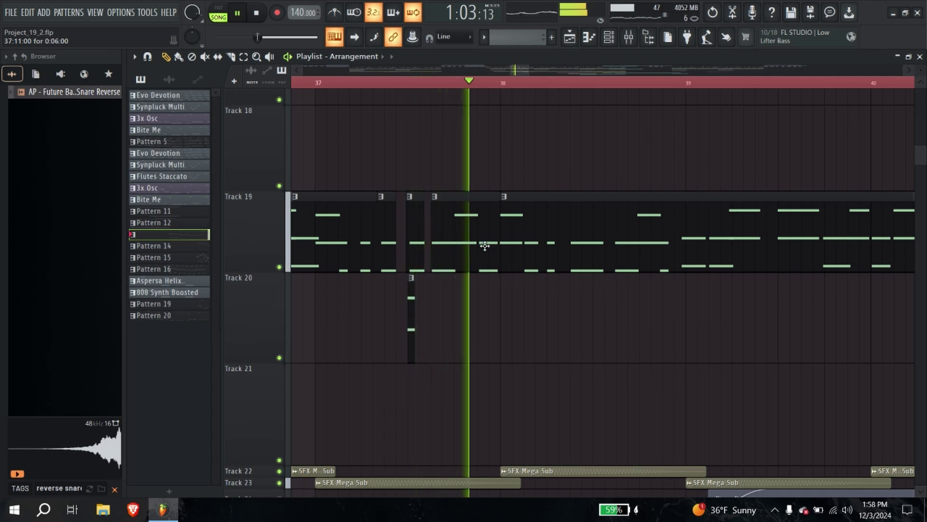
pyautogui.press('space')
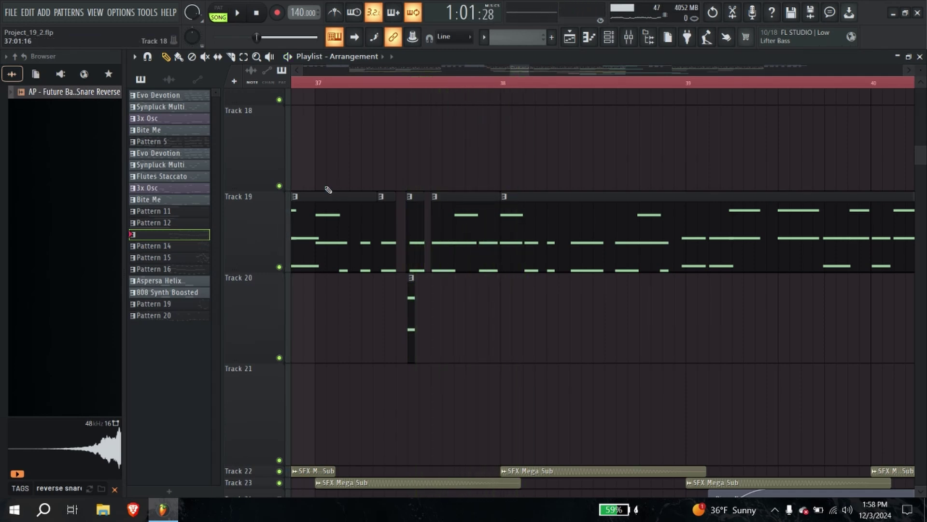
pyautogui.moveTo(329, 189); pyautogui.dragTo(513, 214)
pyautogui.press('space')
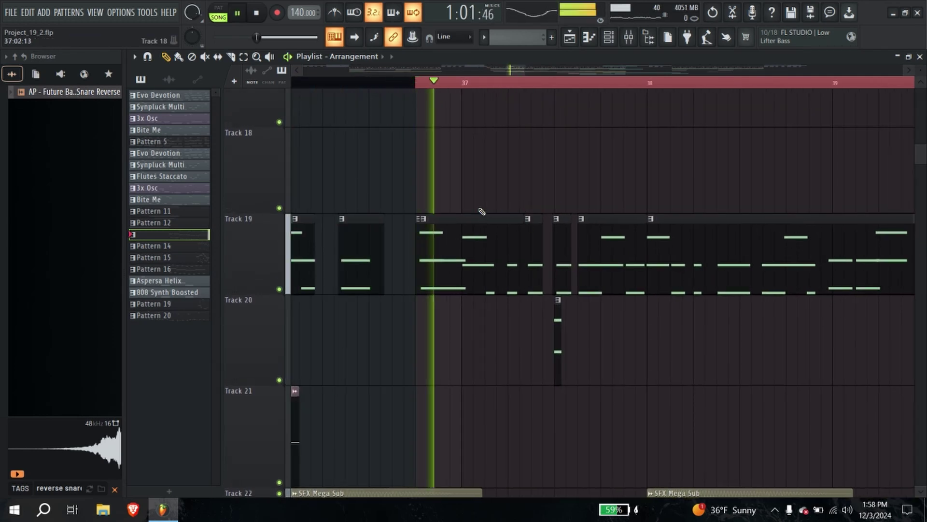
pyautogui.press('space')
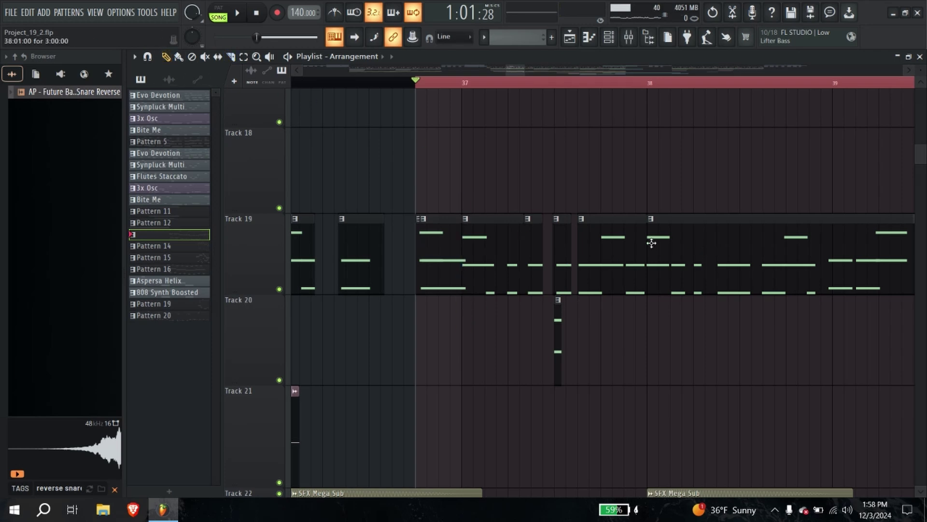
# Step: Trim the start of the bar 38 clip on Track 19 to bar 39 and copy bar 37's Track 19 and 20 clips to bar 38
pyautogui.moveTo(649, 244); pyautogui.dragTo(848, 250)
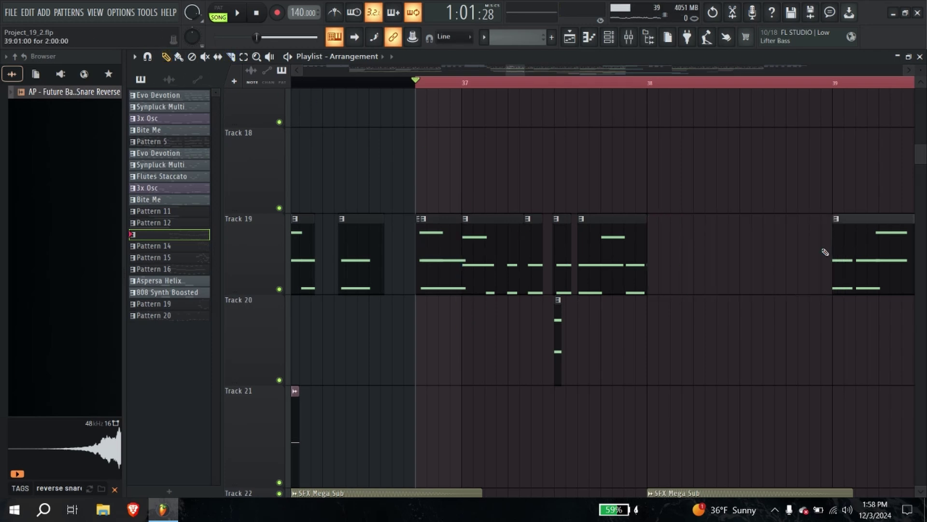
pyautogui.press('space')
pyautogui.moveTo(481, 128); pyautogui.dragTo(663, 483)
pyautogui.moveTo(482, 245); pyautogui.dragTo(666, 259)
pyautogui.press('space')
pyautogui.press('space')
pyautogui.click(650, 182)
pyautogui.rightClick(652, 182)
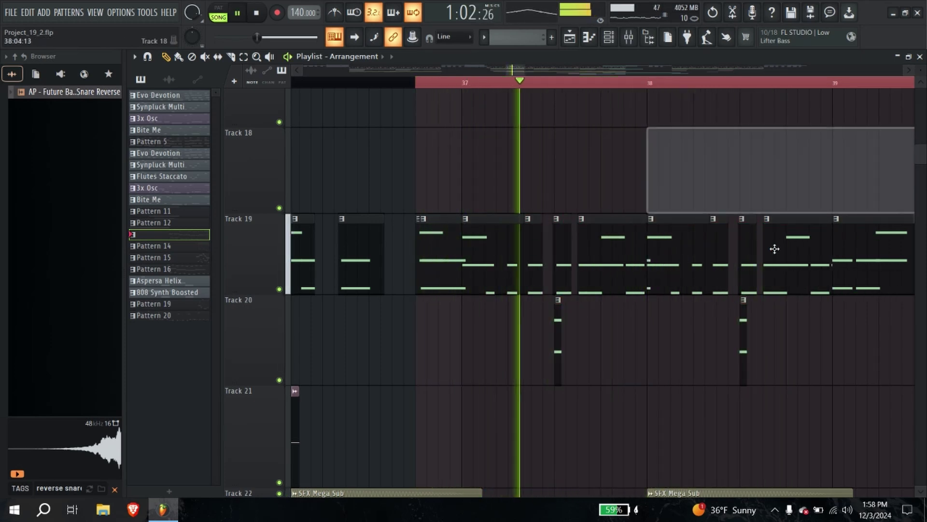
# Step: Trim the start of the copied Track 19 clip at bar 38 to 38:05 and end the preceding clip slightly before bar 38
pyautogui.moveTo(774, 248); pyautogui.dragTo(615, 263)
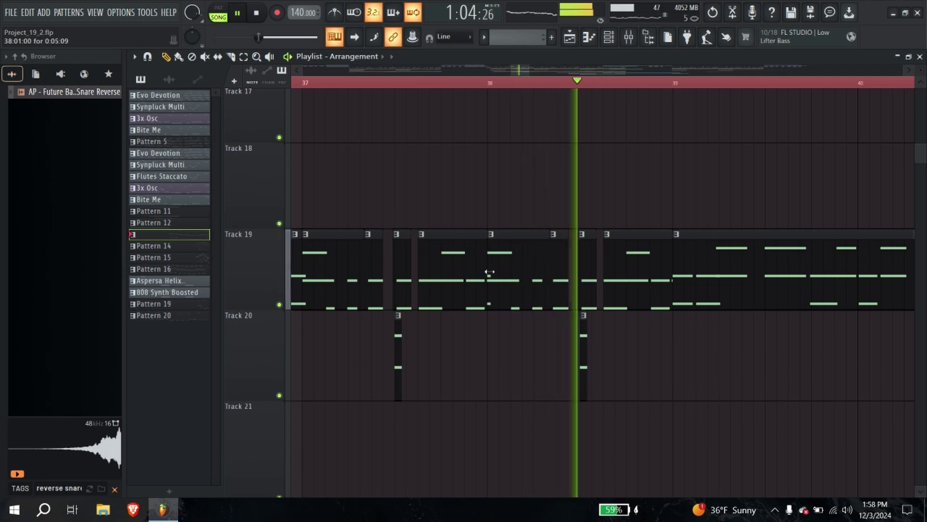
pyautogui.moveTo(489, 272); pyautogui.dragTo(523, 273)
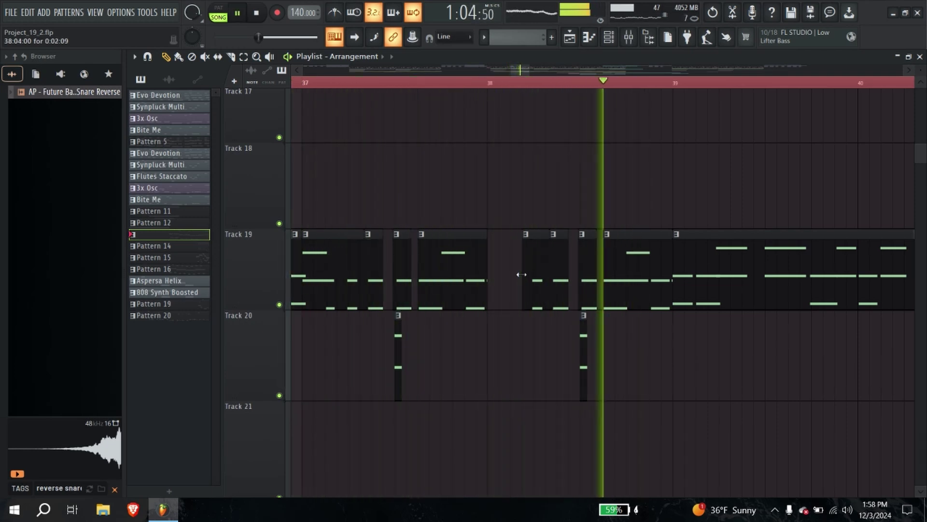
pyautogui.moveTo(522, 273); pyautogui.dragTo(528, 277)
pyautogui.press('space')
pyautogui.press('space')
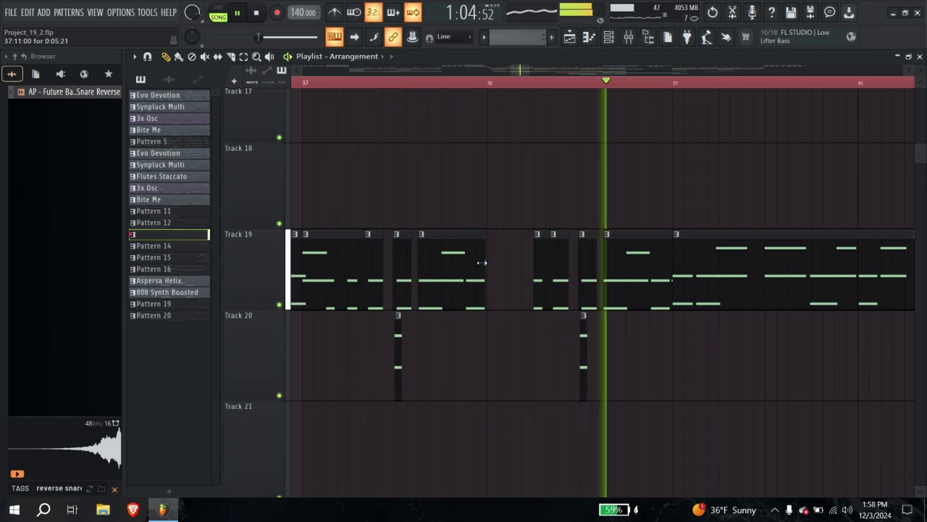
pyautogui.press('space')
pyautogui.press('space')
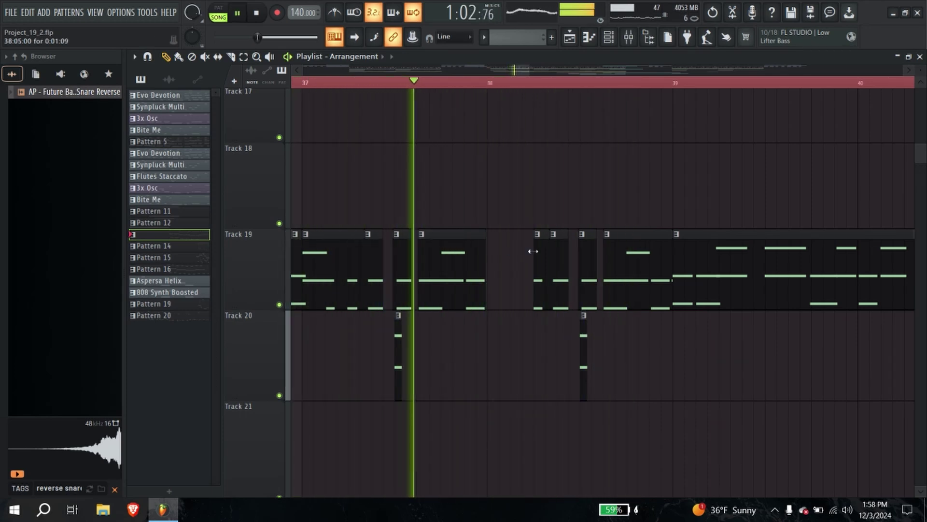
# Step: Extend the start of the Track 19 clip at 38:05 back to about 38:03 and play the result
pyautogui.press('space')
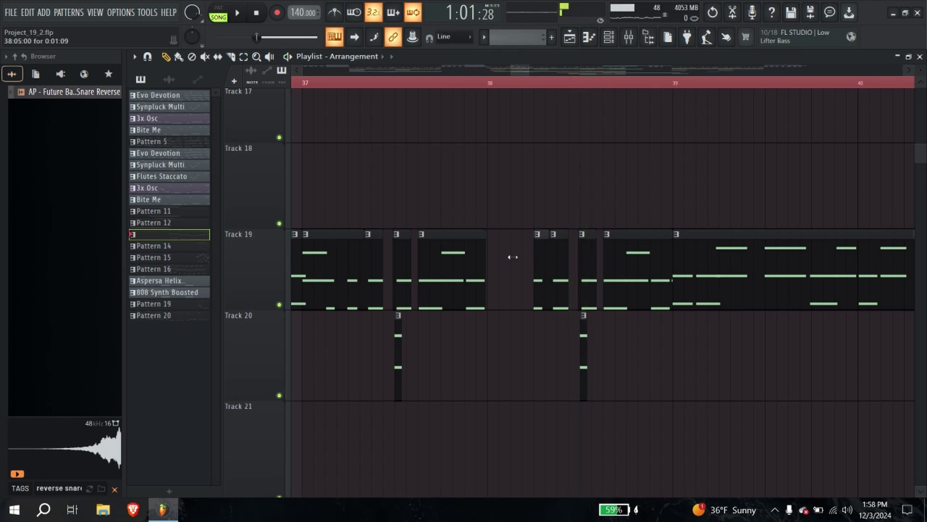
pyautogui.moveTo(532, 251); pyautogui.dragTo(514, 254)
pyautogui.press('space')
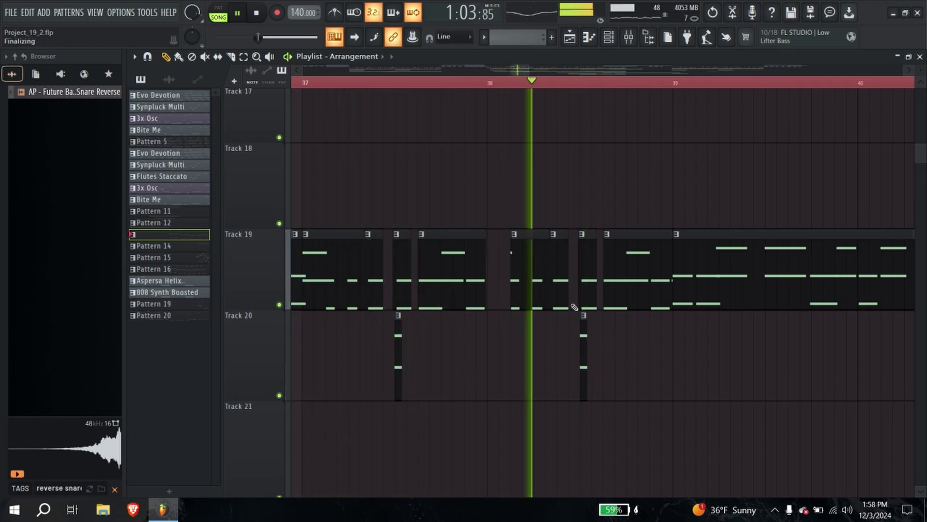
# Step: Audition the edited drop and set the loop region from 32:05 to bar 41
pyautogui.scroll(-4, 611, 267)
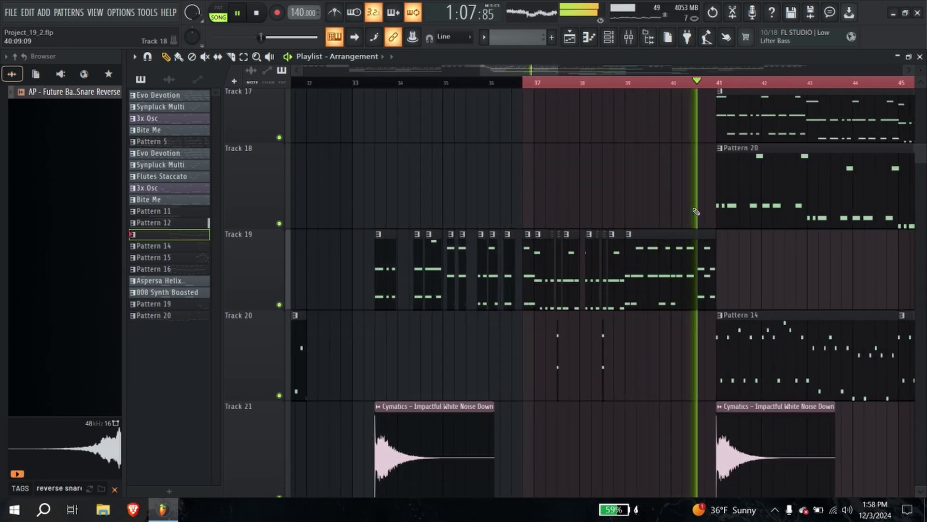
pyautogui.click(535, 85)
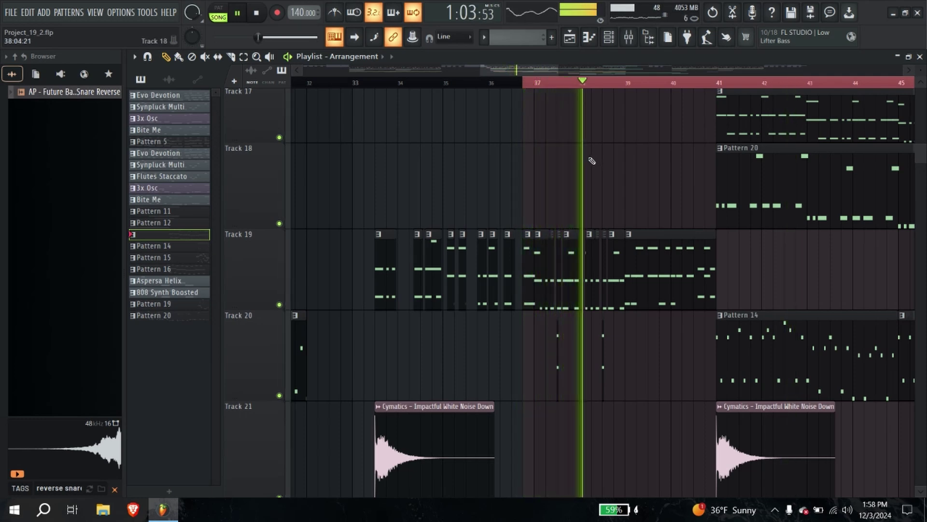
pyautogui.moveTo(461, 86); pyautogui.dragTo(346, 85)
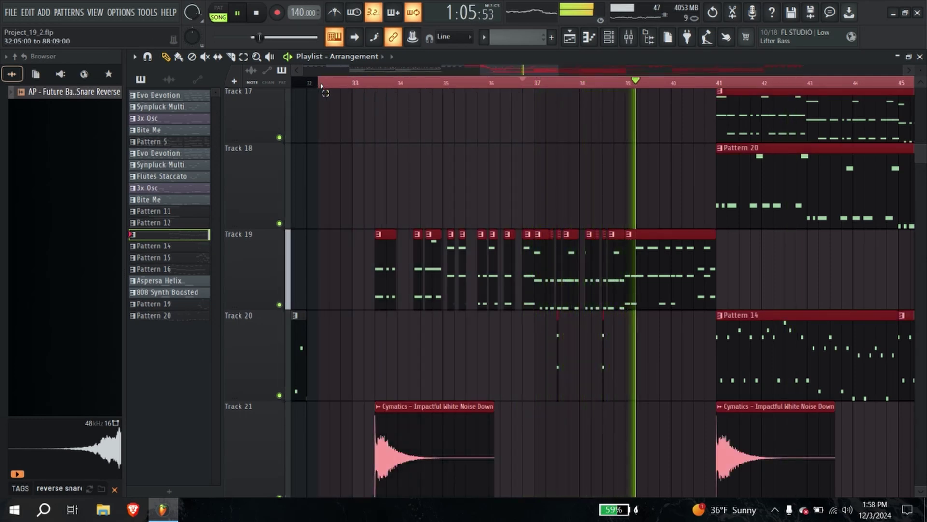
pyautogui.click(330, 83)
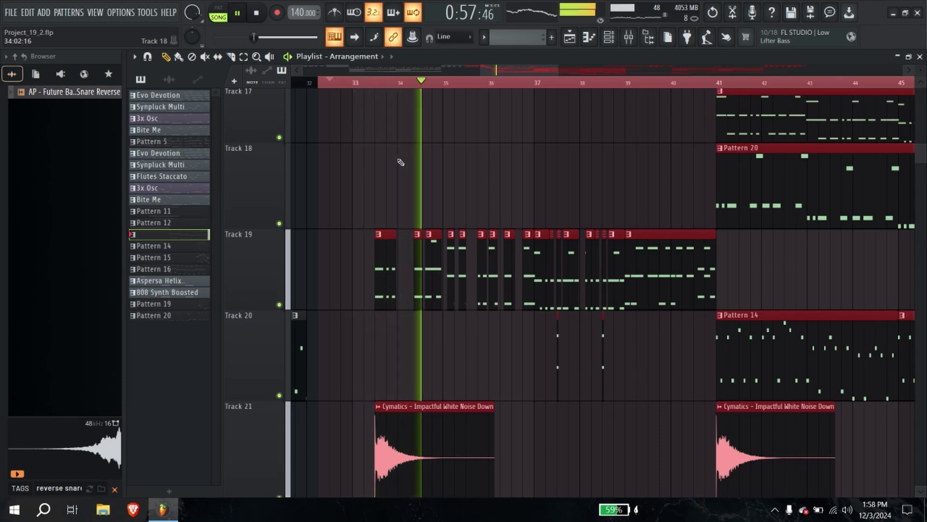
pyautogui.scroll(-1, 702, 144)
pyautogui.scroll(-4, 702, 144)
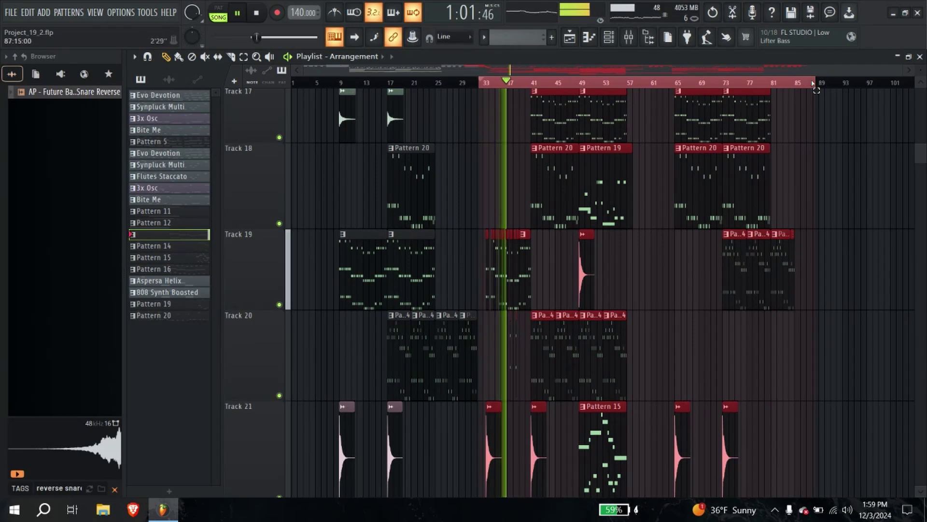
pyautogui.moveTo(813, 83); pyautogui.dragTo(536, 98)
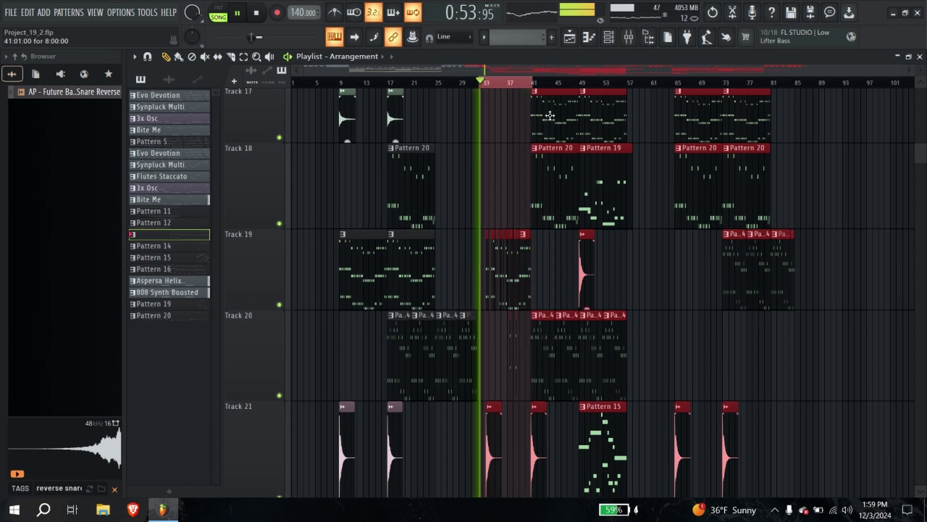
# Step: Extend the loop region's end to just past bar 57 and play from about bar 49
pyautogui.scroll(5, 551, 116)
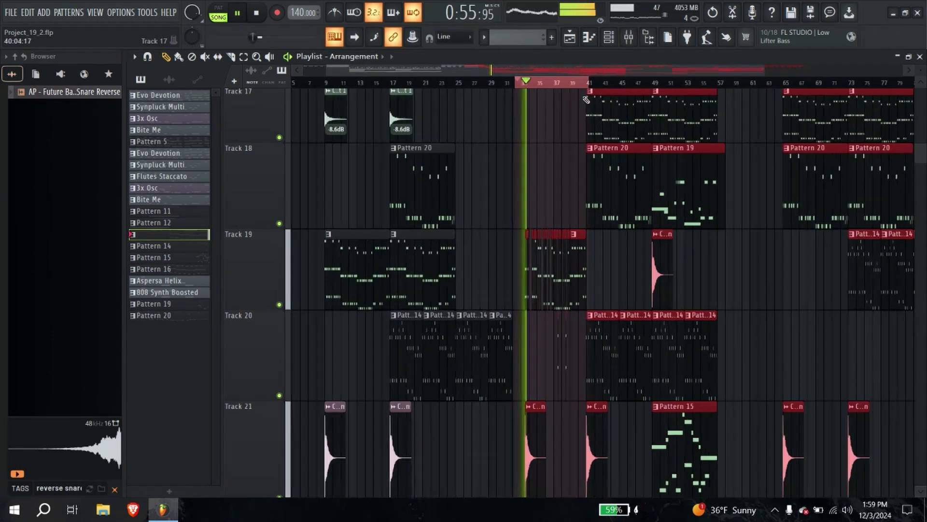
pyautogui.moveTo(589, 83); pyautogui.dragTo(725, 83)
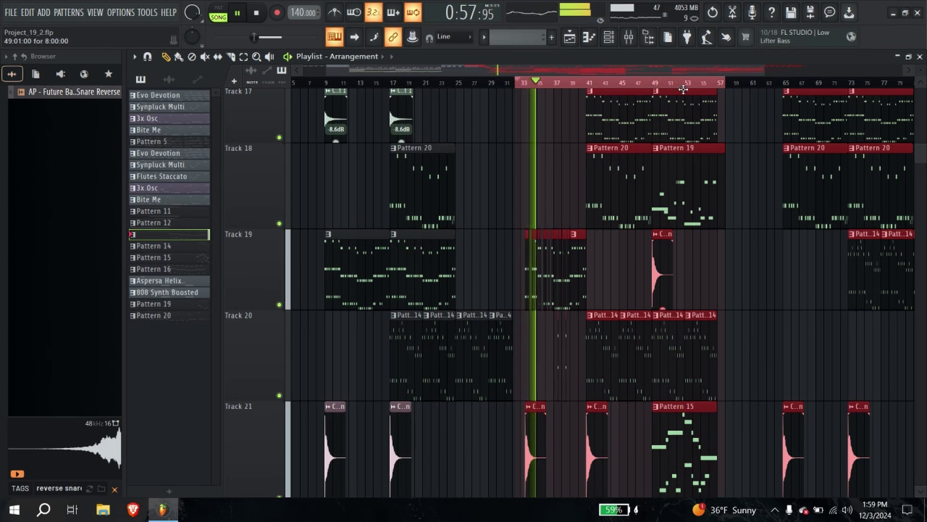
pyautogui.click(661, 82)
pyautogui.scroll(-5, 661, 116)
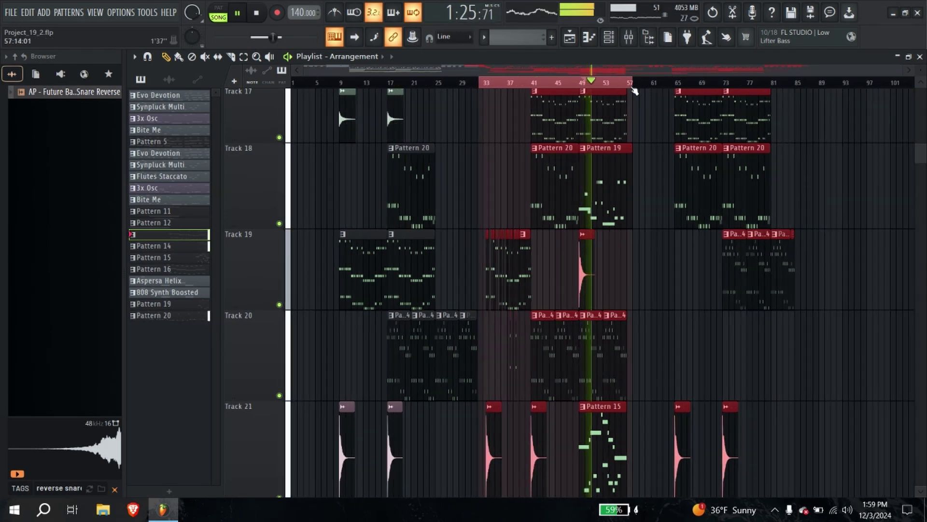
# Step: Solo the Heavy Breathing mixer track briefly, restore the full mix, and inspect the track's two active Fruity Parametric EQ 2 curves
pyautogui.click(629, 42)
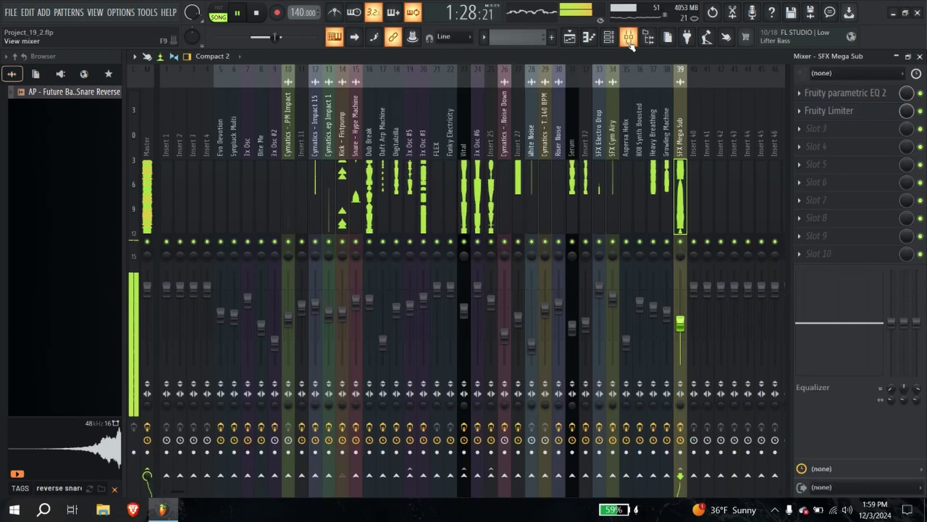
pyautogui.click(655, 203)
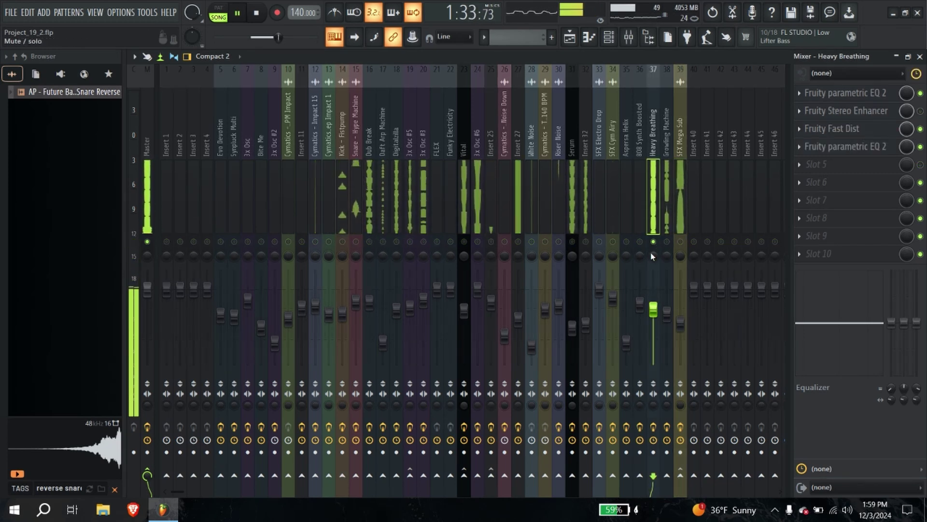
pyautogui.rightClick(655, 242)
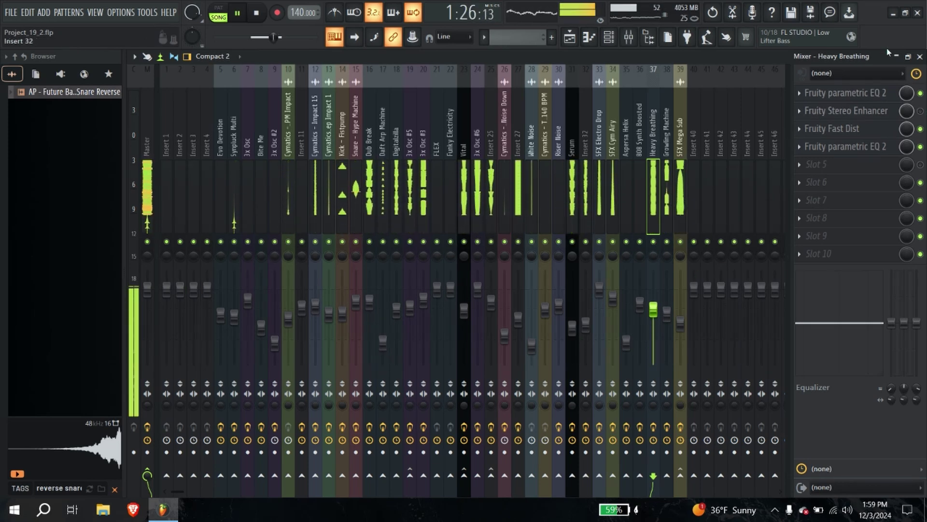
pyautogui.click(879, 97)
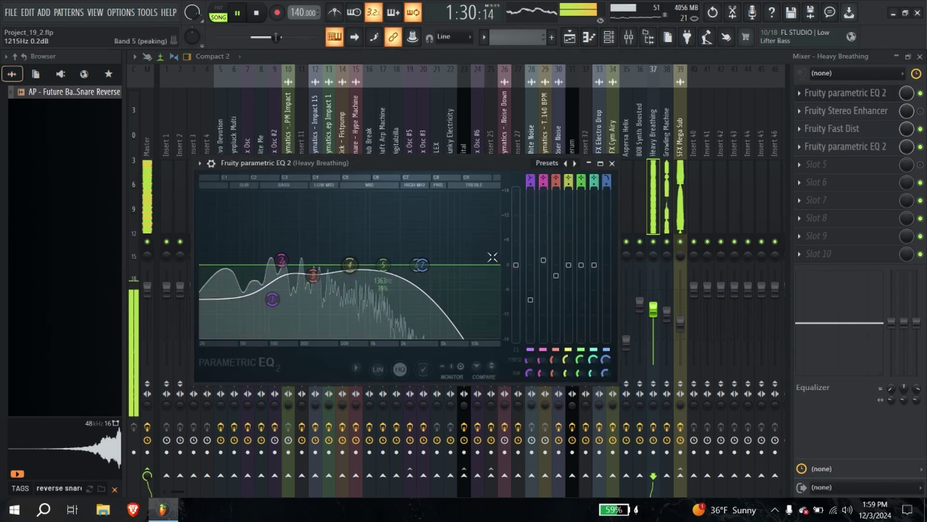
pyautogui.click(888, 147)
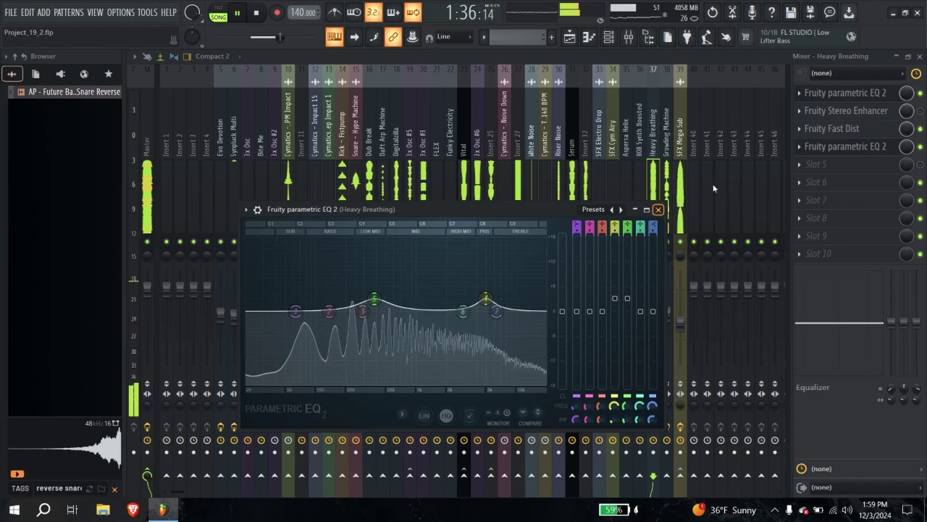
# Step: Add another Fruity Parametric EQ 2 in slot 5 of Heavy Breathing and boost band 4 by about 6.4 dB around 659 Hz
pyautogui.click(821, 164)
pyautogui.click(545, 441)
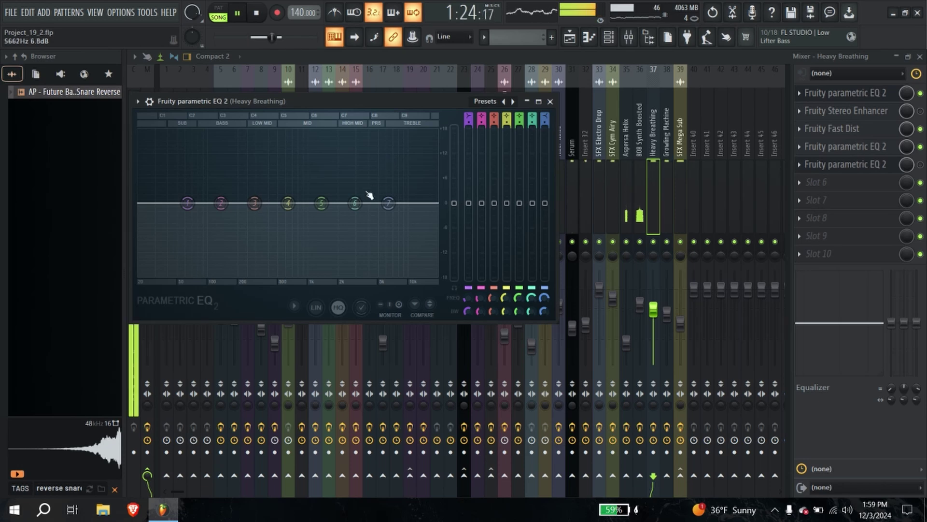
pyautogui.click(920, 164)
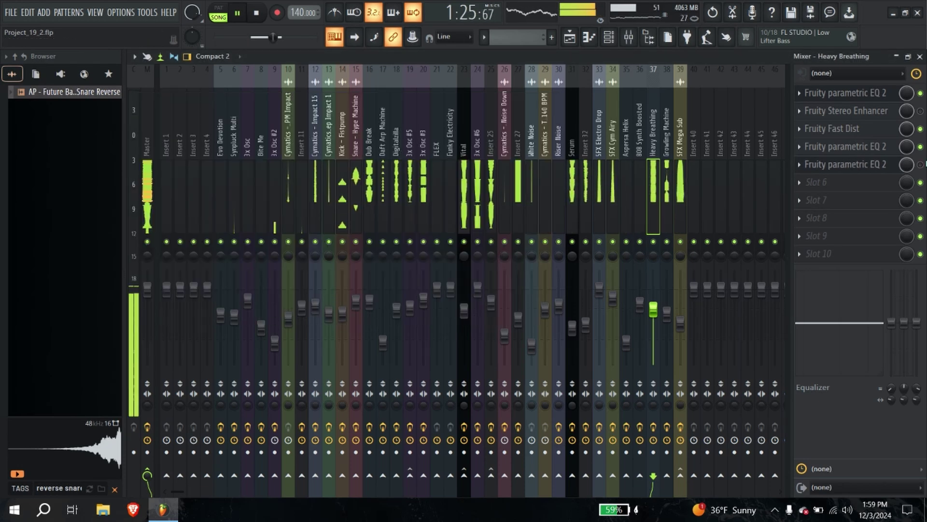
pyautogui.click(865, 170)
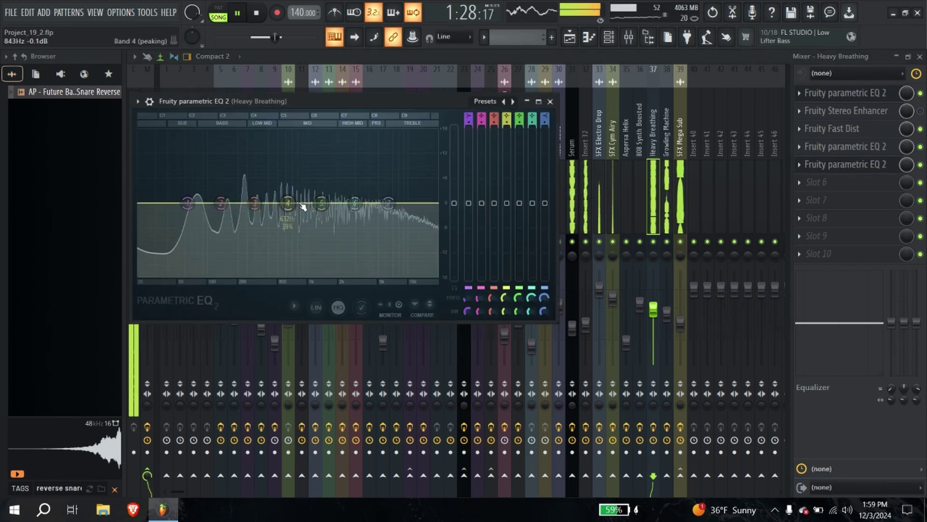
pyautogui.moveTo(287, 192)
pyautogui.mouseDown()
pyautogui.moveTo(301, 186)
pyautogui.moveTo(291, 177)
pyautogui.mouseUp()
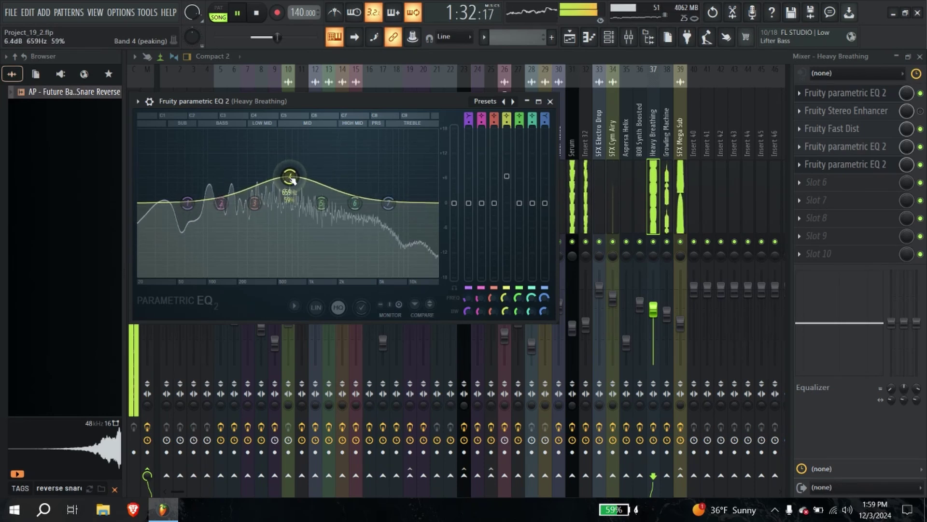
pyautogui.click(551, 102)
# Step: Bypass the Fruity Parametric EQ 2 in slot 5 of the Heavy Breathing track
pyautogui.click(817, 182)
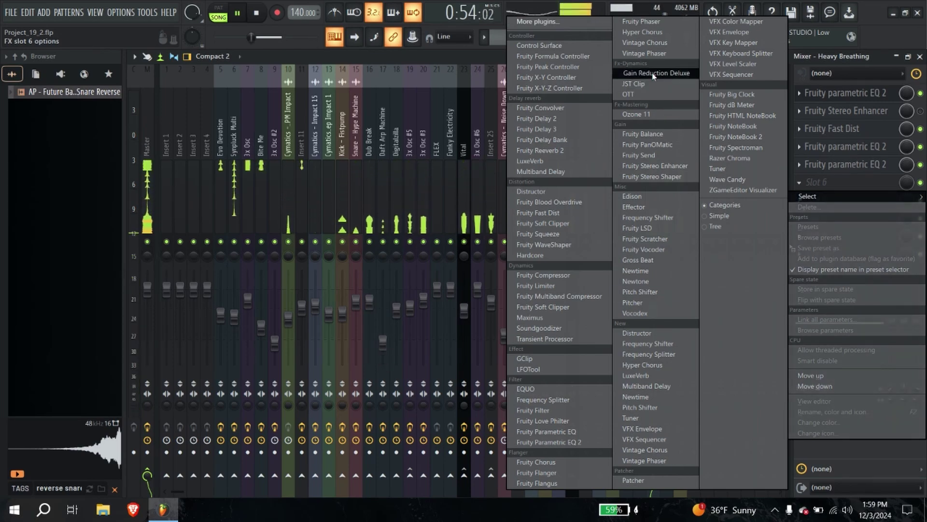
pyautogui.click(805, 169)
pyautogui.click(799, 165)
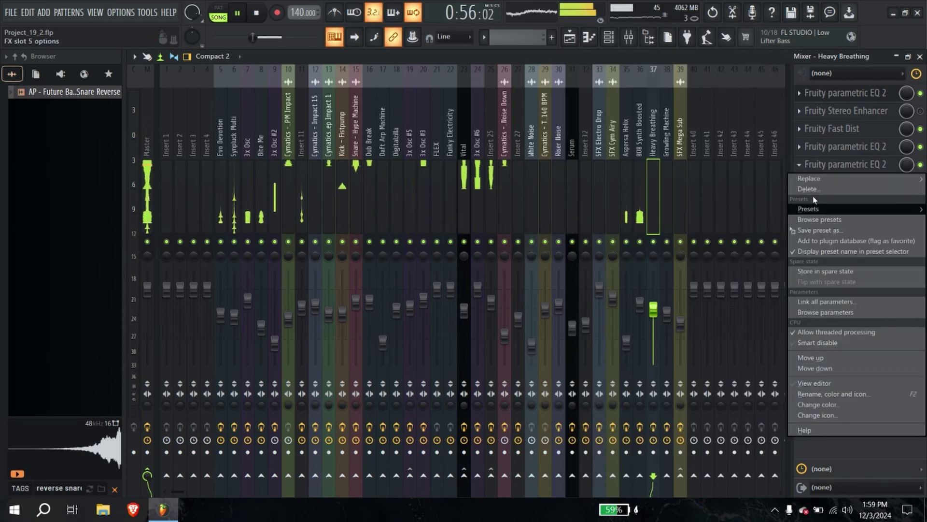
pyautogui.click(923, 165)
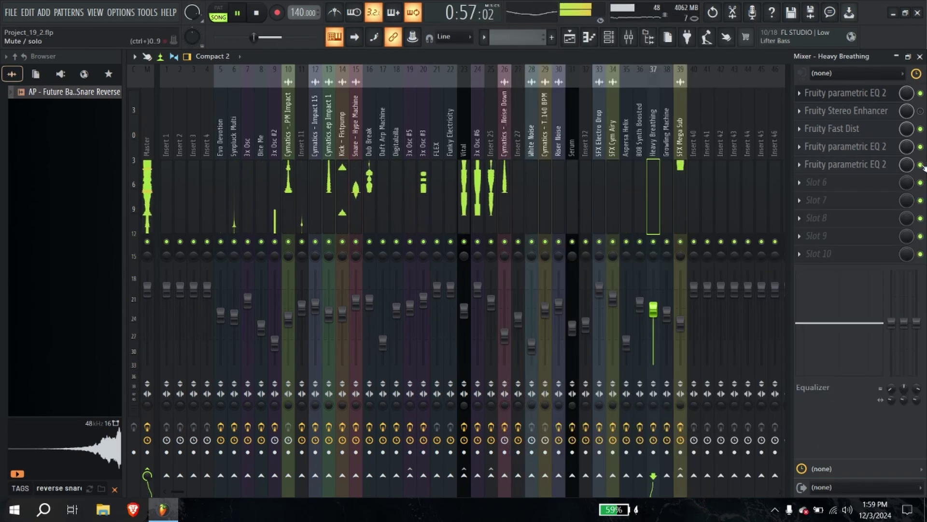
pyautogui.click(800, 138)
pyautogui.click(802, 114)
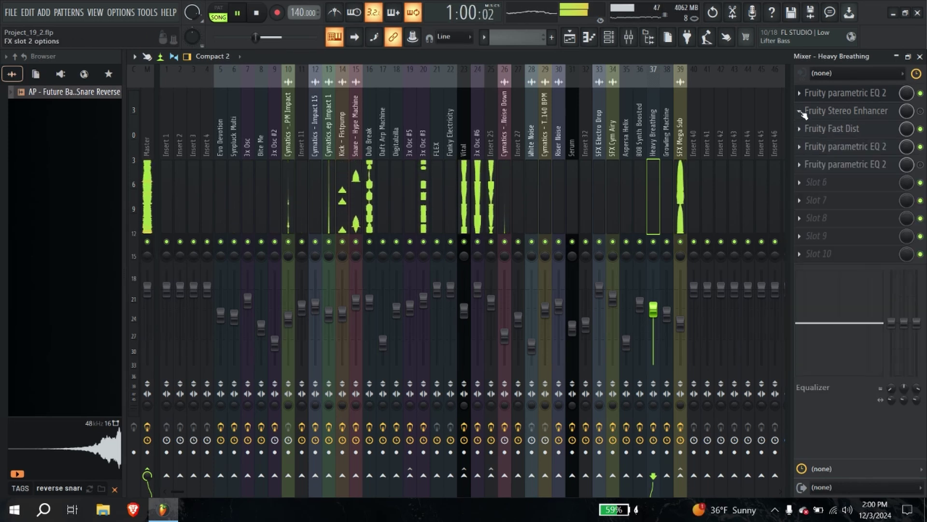
pyautogui.click(803, 114)
pyautogui.press('Escape')
# Step: Load Gain Reduction Deluxe into slot 6 of Heavy Breathing and play the arrangement from bar 49 through it
pyautogui.click(800, 182)
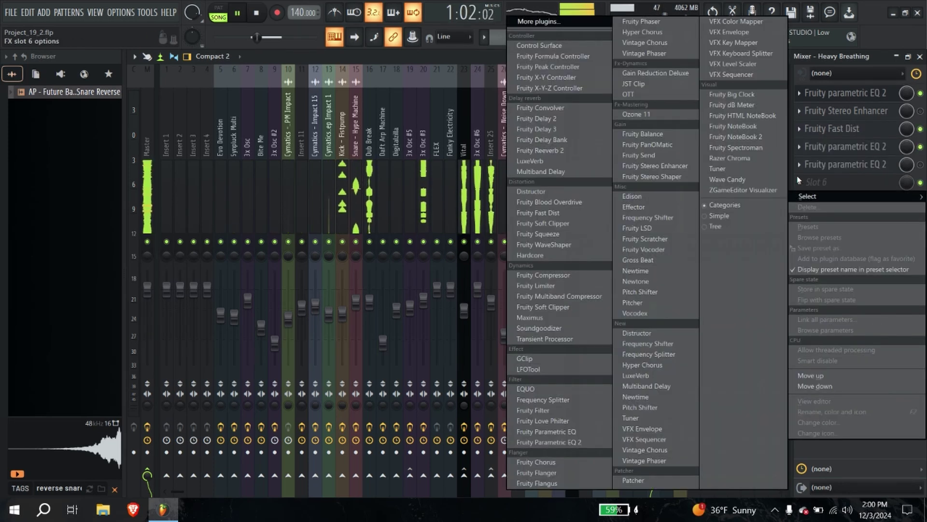
pyautogui.click(656, 73)
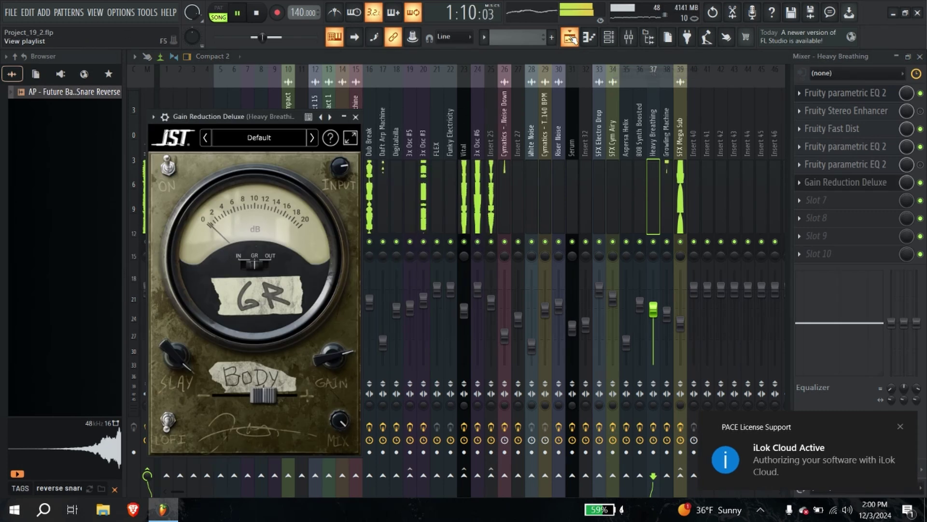
pyautogui.click(570, 36)
pyautogui.click(569, 87)
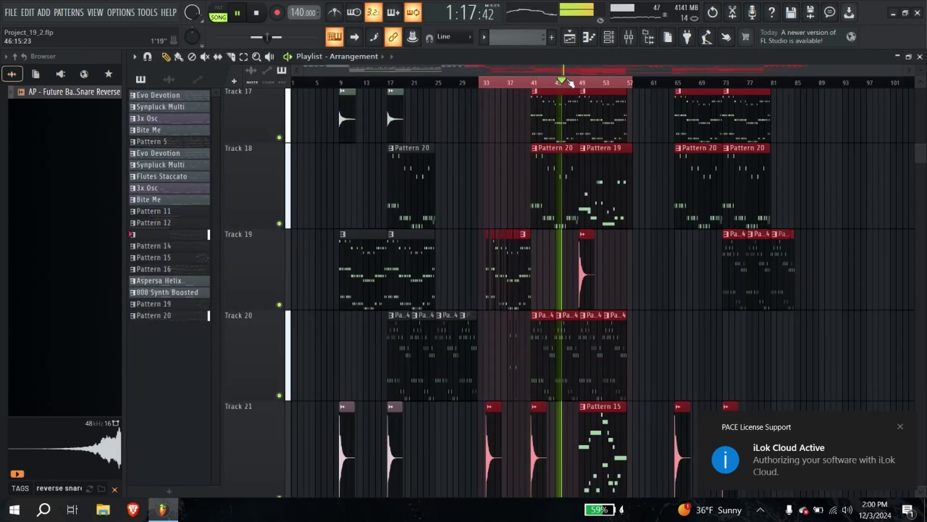
pyautogui.click(583, 87)
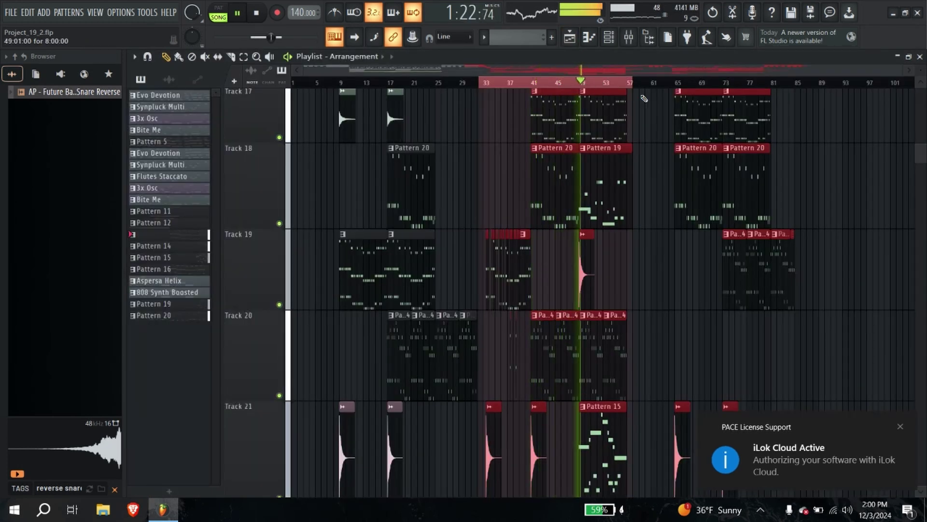
pyautogui.click(629, 37)
pyautogui.click(874, 184)
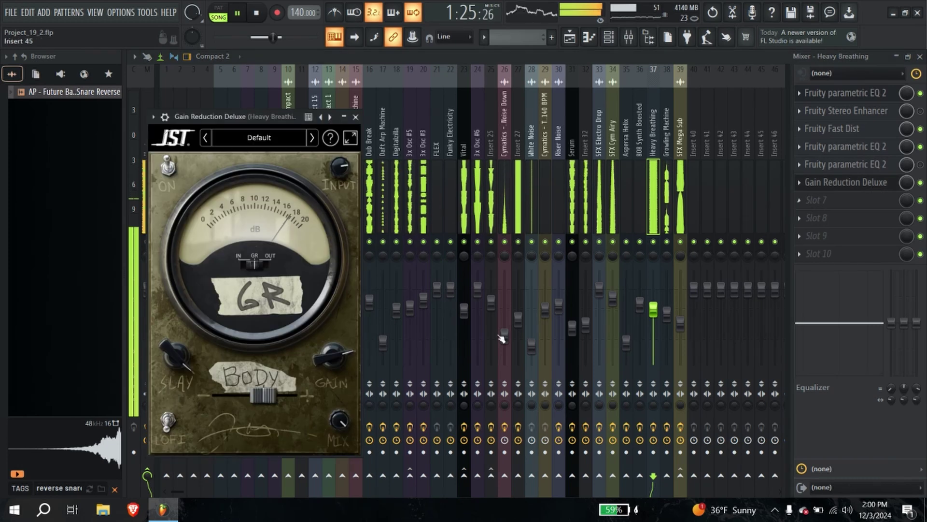
# Step: Turn down Slay on Gain Reduction Deluxe and set Body to -6.6 dB
pyautogui.moveTo(179, 357); pyautogui.dragTo(197, 439)
pyautogui.moveTo(187, 388); pyautogui.dragTo(187, 394)
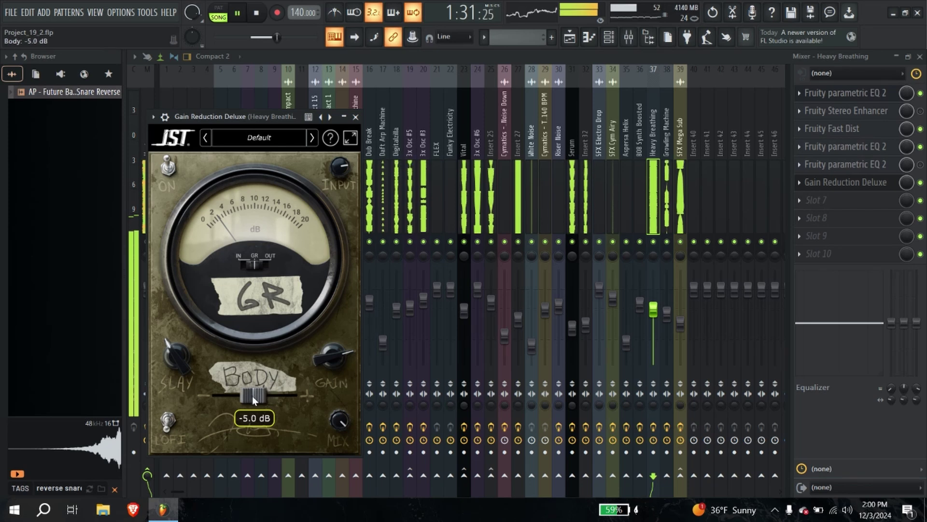
pyautogui.moveTo(243, 396); pyautogui.dragTo(243, 396)
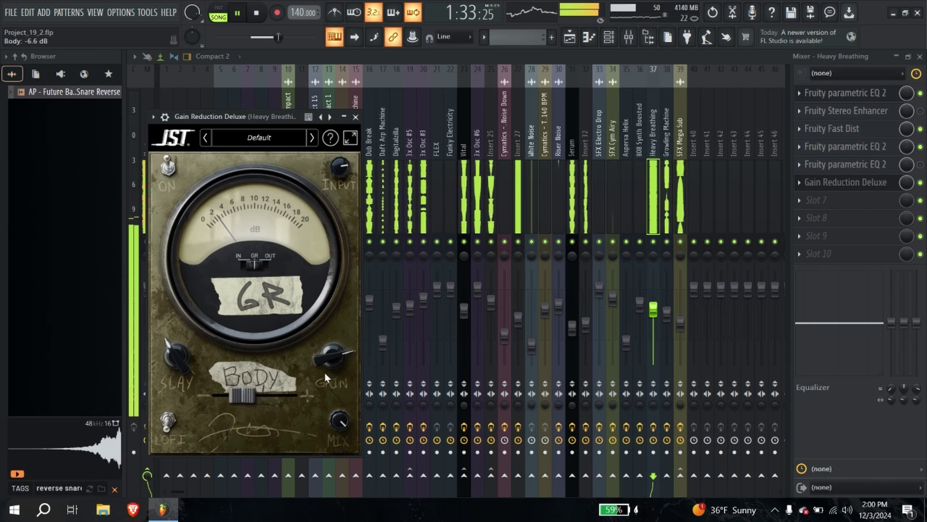
# Step: Fine-tune the Gain of Gain Reduction Deluxe by ear during playback and leave Lofi switched off
pyautogui.moveTo(324, 373)
pyautogui.mouseDown()
pyautogui.moveTo(328, 392)
pyautogui.moveTo(327, 378)
pyautogui.mouseUp()
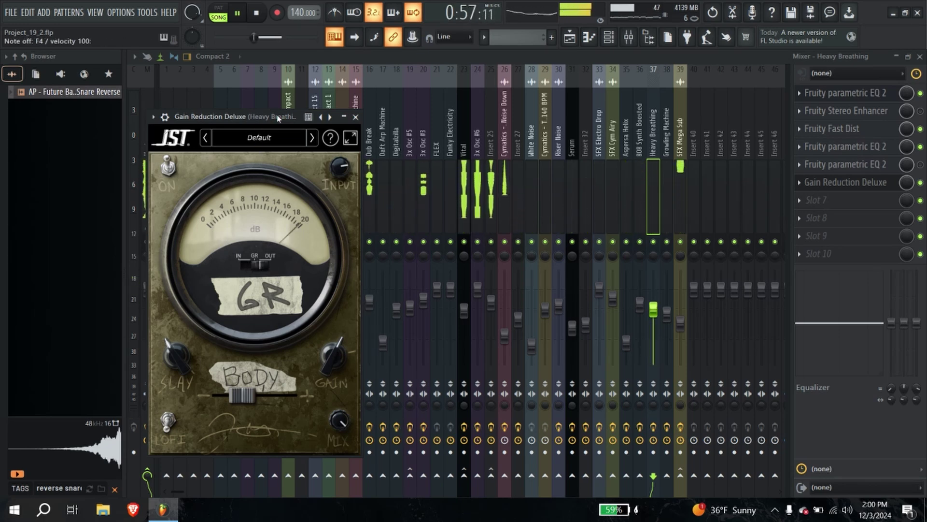
pyautogui.press('space')
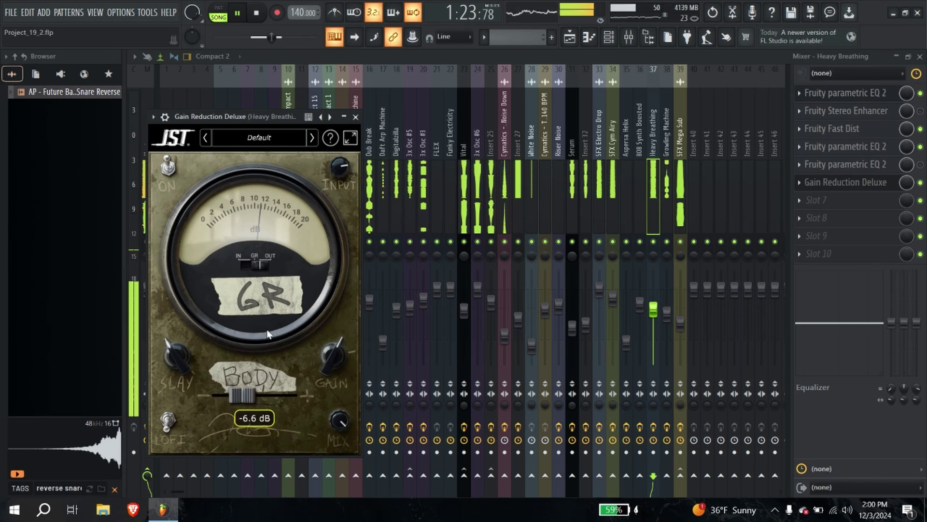
pyautogui.scroll(6, 333, 355)
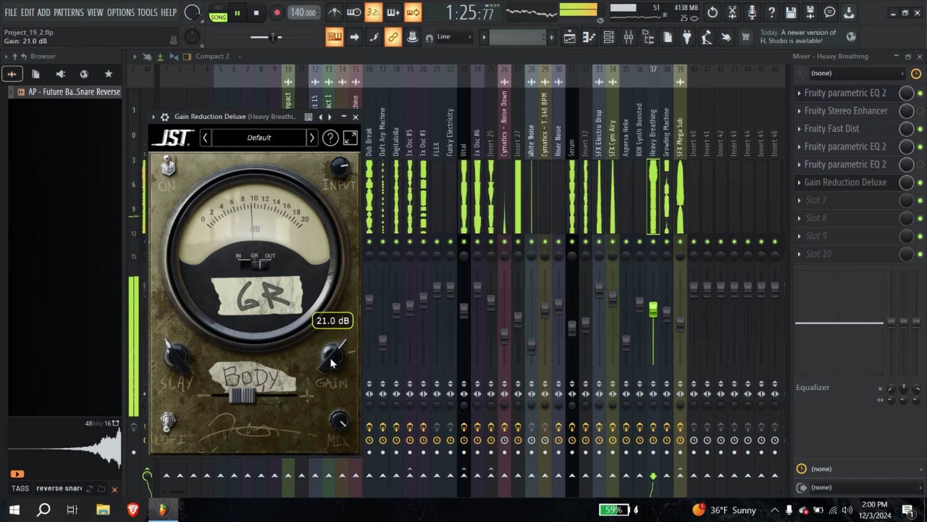
pyautogui.scroll(4, 329, 350)
pyautogui.scroll(-3, 329, 346)
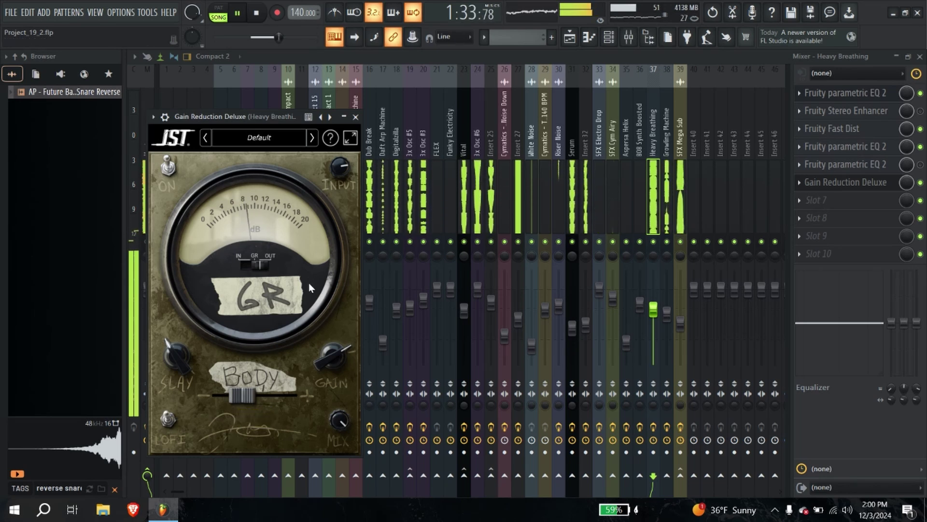
pyautogui.click(168, 420)
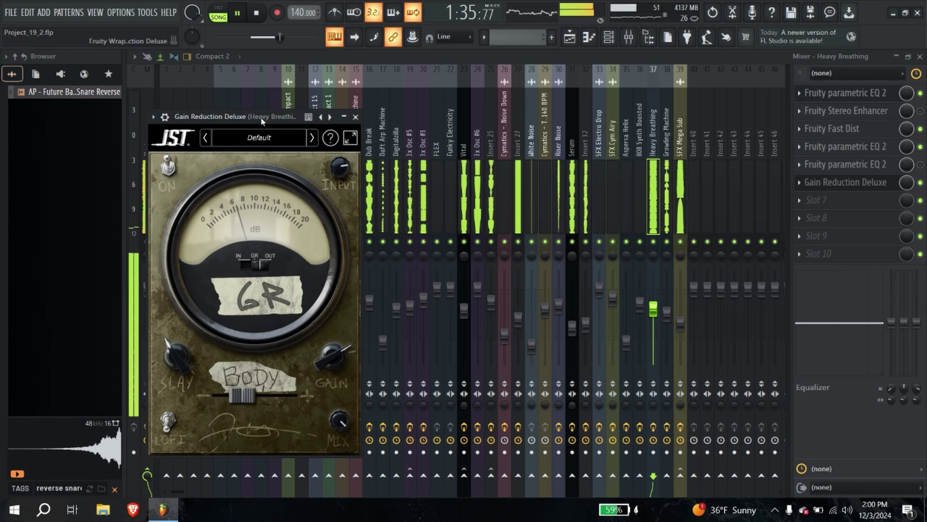
pyautogui.click(355, 117)
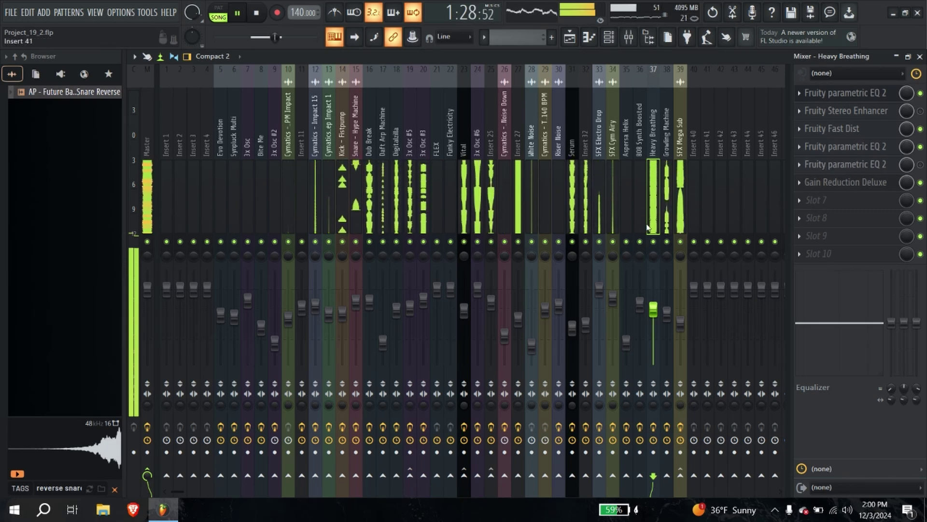
# Step: Adjust the Input level of Gain Reduction Deluxe by ear, trying -10.0 dB, and close the plugin
pyautogui.click(833, 184)
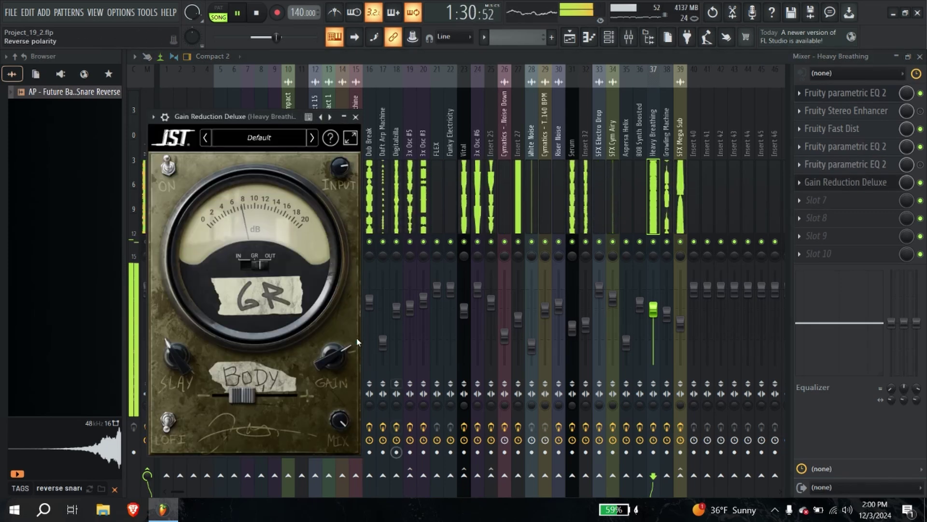
pyautogui.moveTo(340, 168)
pyautogui.mouseDown()
pyautogui.moveTo(338, 190)
pyautogui.moveTo(337, 172)
pyautogui.mouseUp()
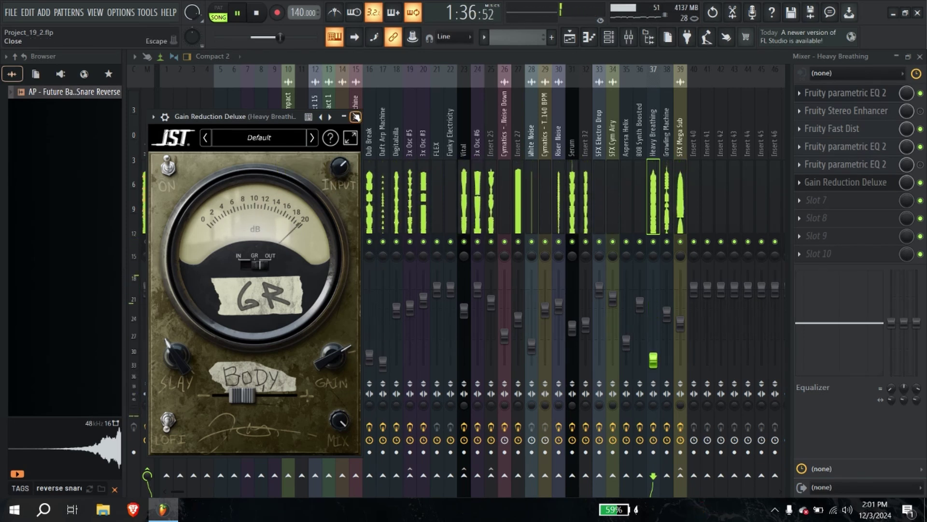
pyautogui.click(356, 117)
pyautogui.click(834, 183)
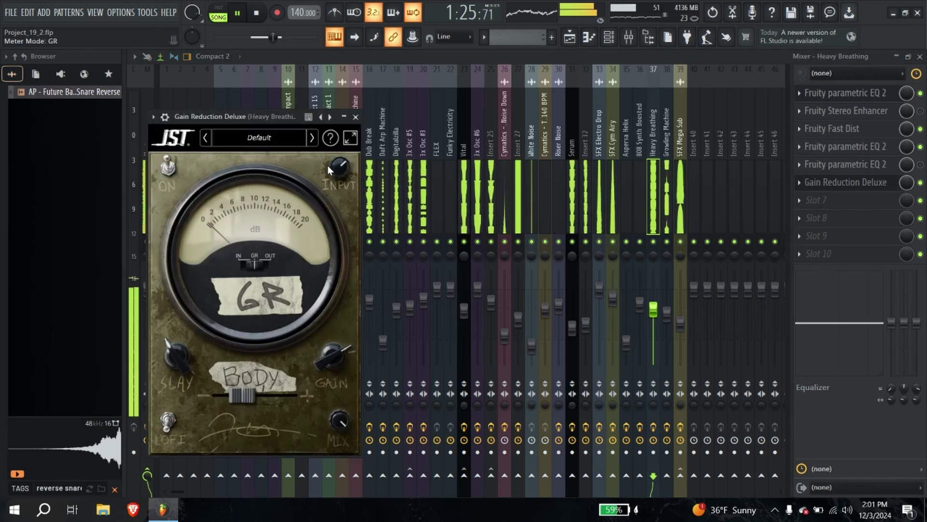
pyautogui.scroll(2, 345, 164)
pyautogui.scroll(3, 346, 164)
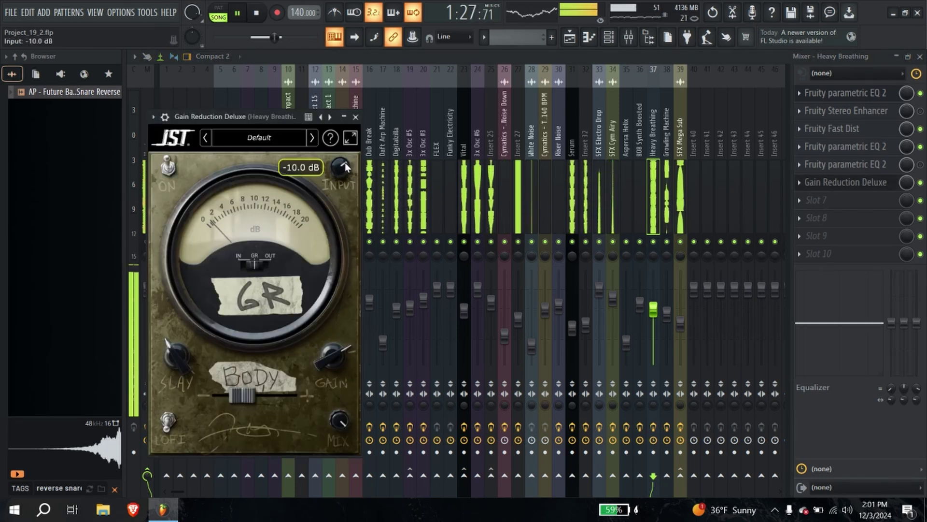
pyautogui.scroll(-5, 342, 168)
pyautogui.moveTo(342, 168); pyautogui.dragTo(343, 165)
pyautogui.click(355, 117)
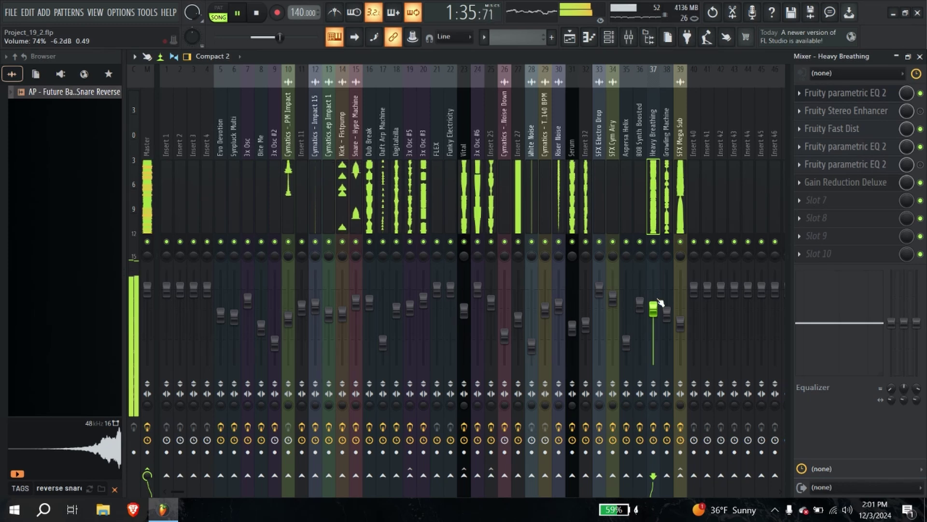
# Step: Return to the playlist and replay from bars 49 and 41 while looking over Tracks 22 to 31
pyautogui.moveTo(657, 304); pyautogui.dragTo(658, 360)
pyautogui.click(919, 57)
pyautogui.click(586, 81)
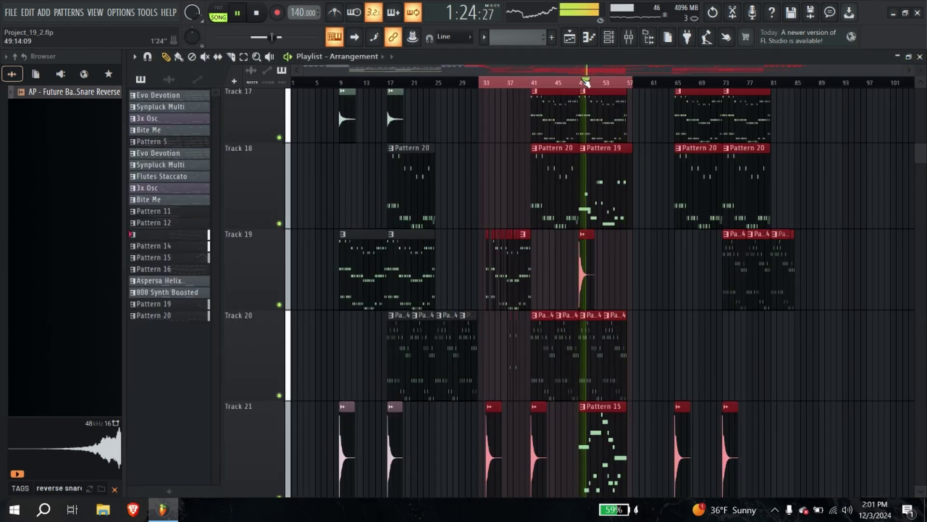
pyautogui.click(535, 85)
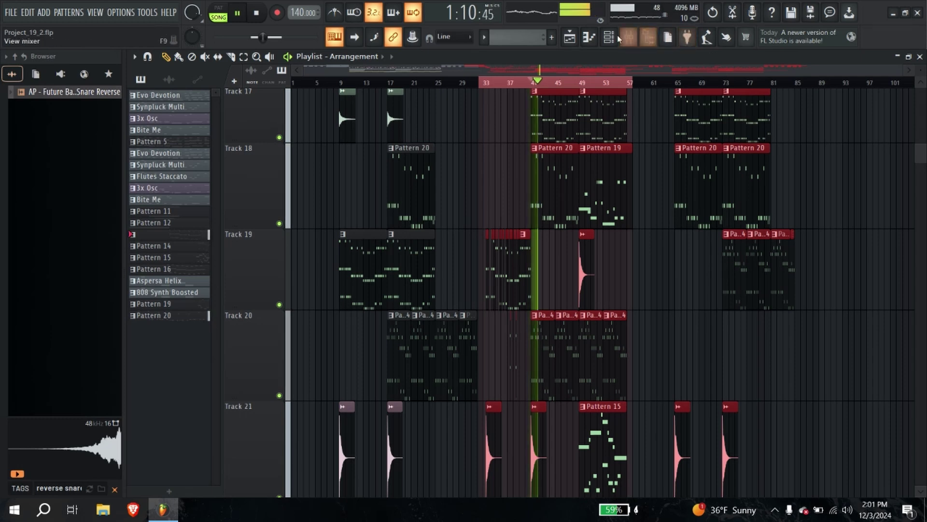
pyautogui.scroll(-1, 615, 163)
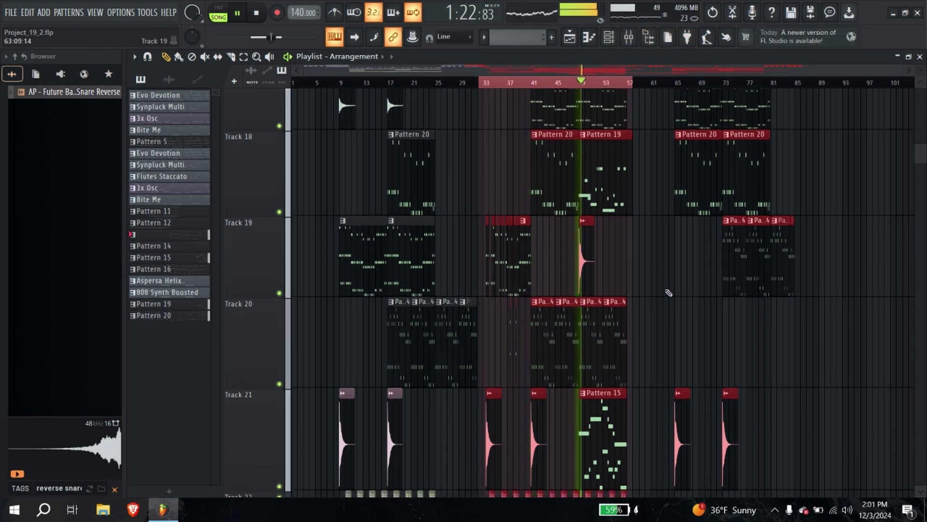
pyautogui.scroll(-3, 662, 303)
pyautogui.scroll(-4, 578, 390)
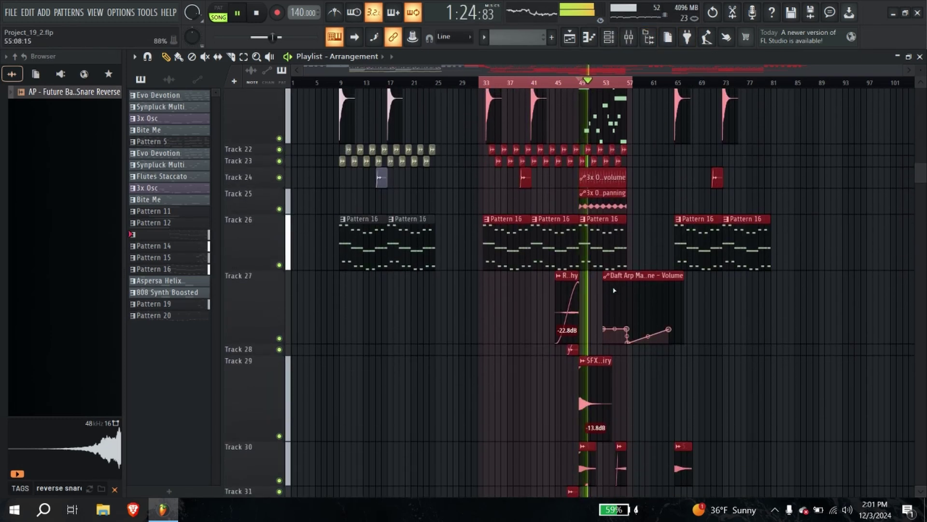
# Step: Lower the start point of the Heavy Breathing - Volume automation on Track 15 to 28% after looking over the drop's tracks
pyautogui.scroll(-1, 608, 295)
pyautogui.scroll(-3, 608, 297)
pyautogui.keyDown('ctrl'); pyautogui.scroll(4, 607, 302); pyautogui.keyUp('ctrl')
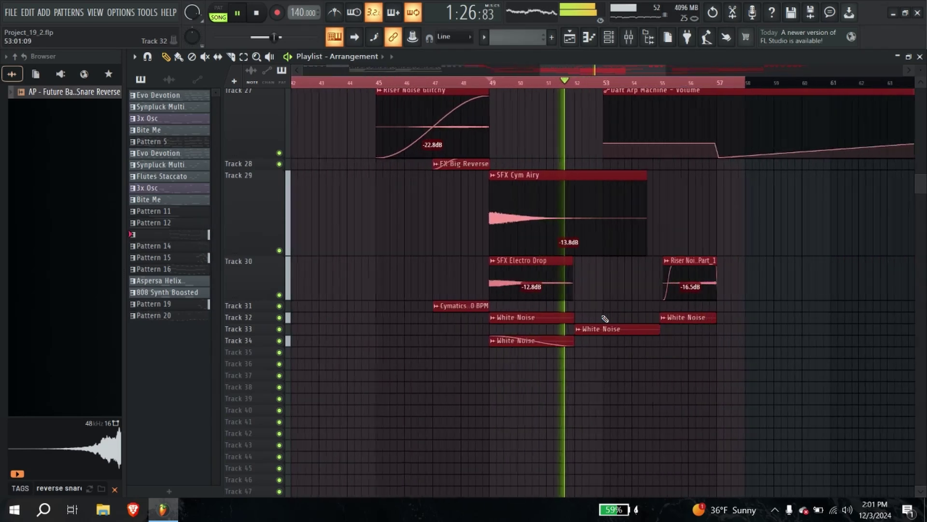
pyautogui.scroll(5, 607, 300)
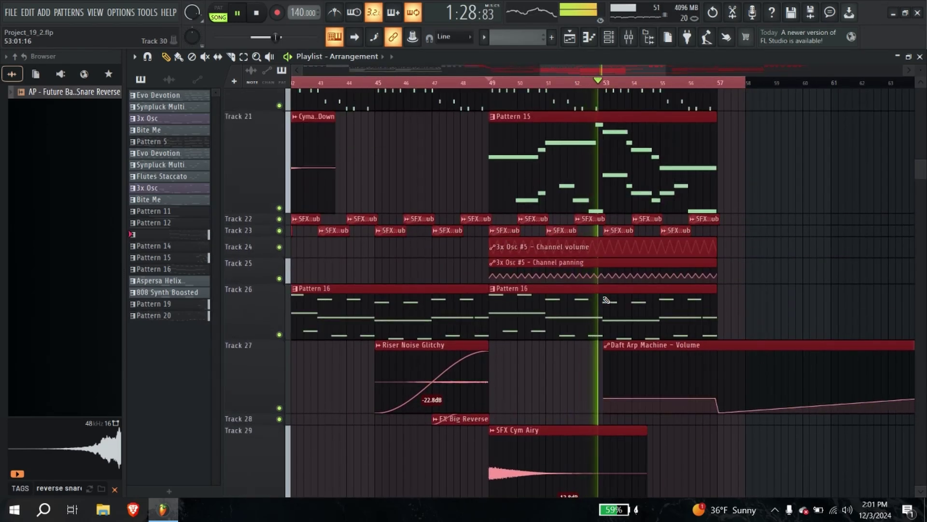
pyautogui.scroll(2, 604, 295)
pyautogui.scroll(10, 604, 295)
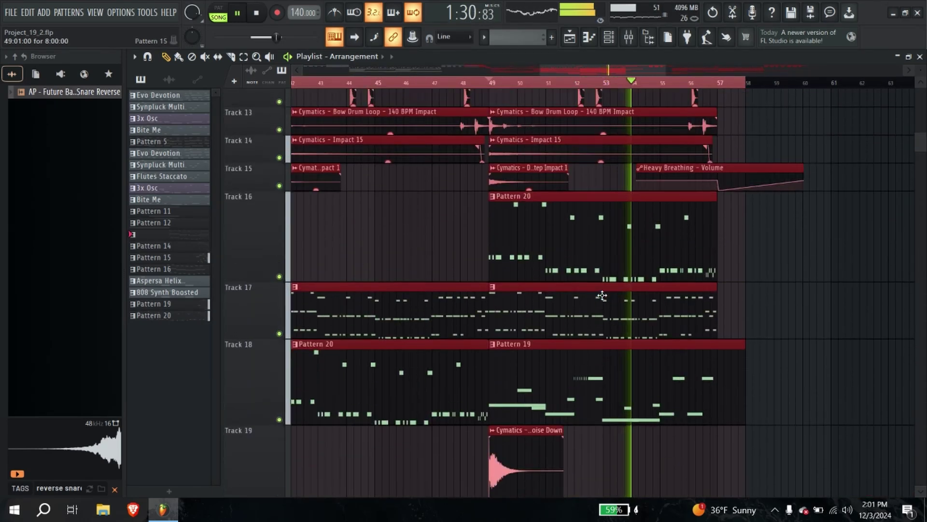
pyautogui.scroll(2, 602, 295)
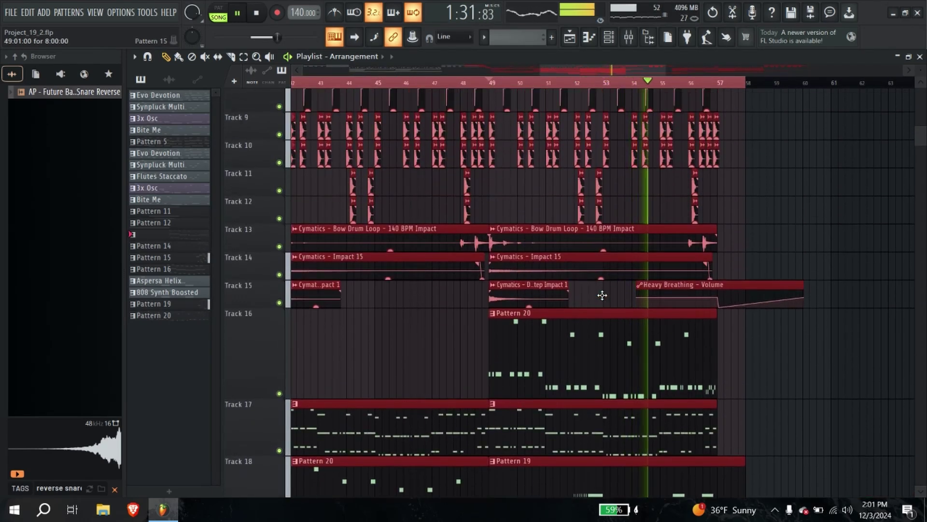
pyautogui.click(638, 298)
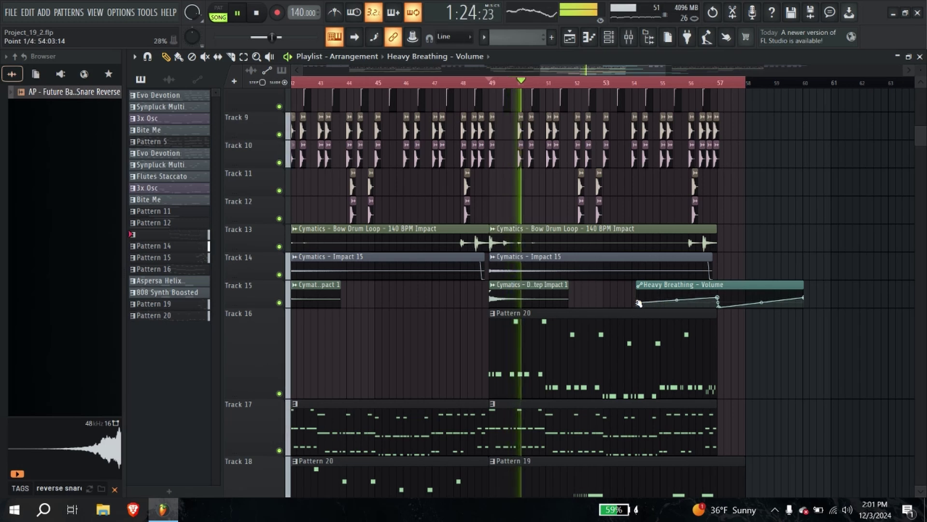
# Step: Insert a track above the Dubstep Impact clips, make it taller, and move the Heavy Breathing - Volume automation clip onto it
pyautogui.rightClick(268, 292)
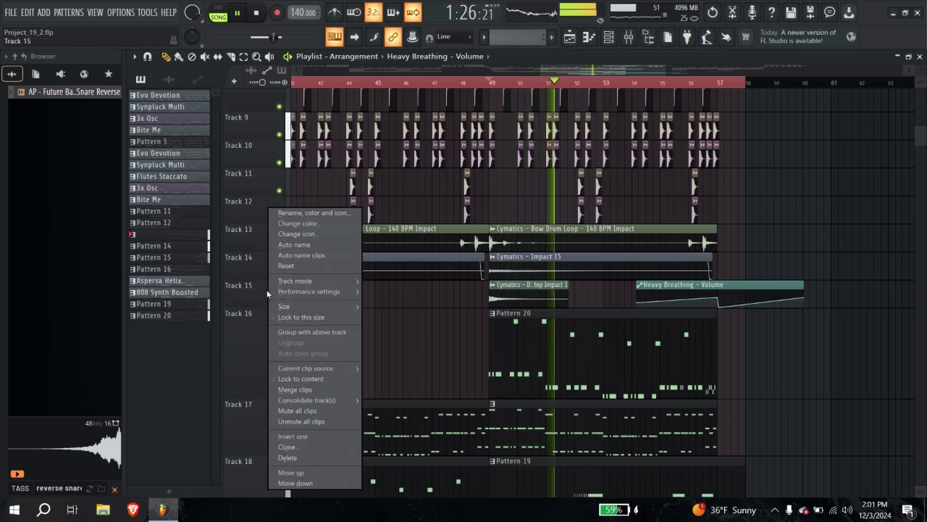
pyautogui.click(293, 436)
pyautogui.moveTo(251, 290); pyautogui.dragTo(250, 317)
pyautogui.moveTo(655, 329); pyautogui.dragTo(647, 283)
pyautogui.scroll(3, 647, 323)
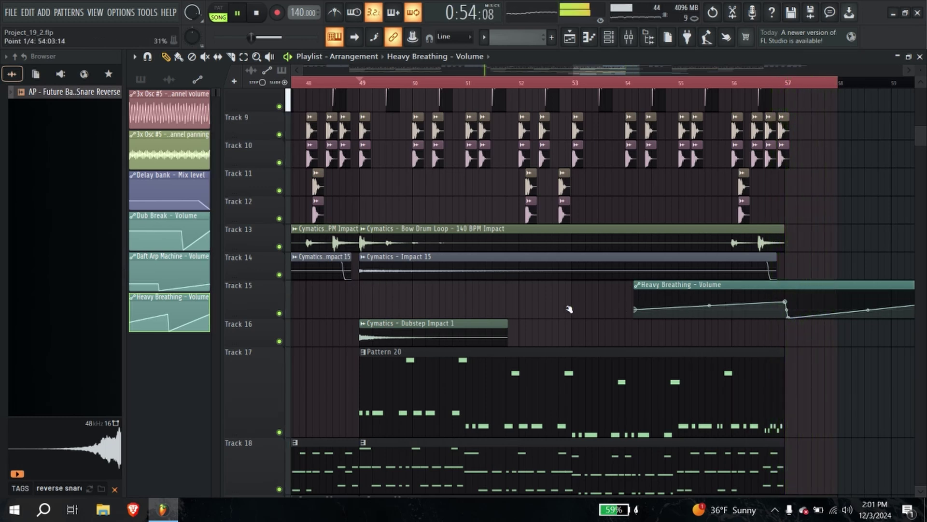
pyautogui.rightClick(637, 309)
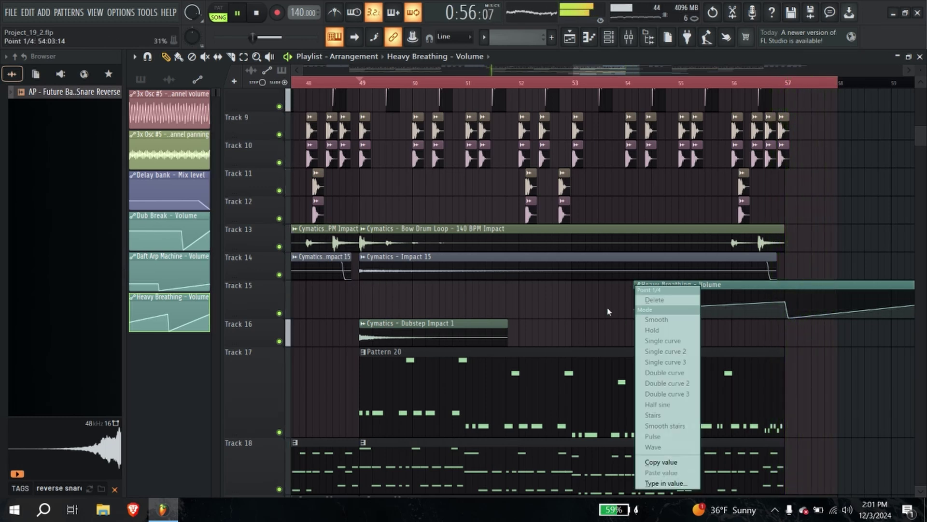
pyautogui.click(607, 311)
pyautogui.rightClick(623, 295)
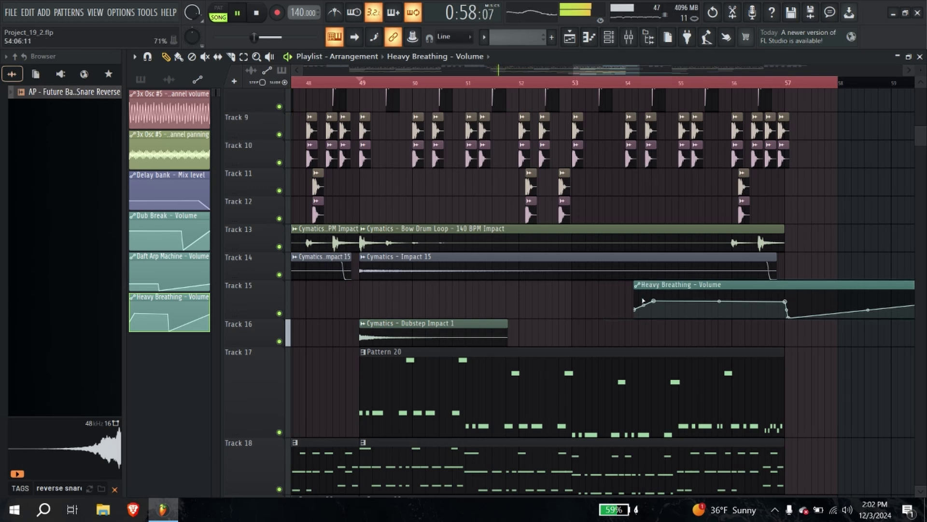
pyautogui.hotkey('ctrl', 'z')
pyautogui.hotkey('ctrl', 'z')
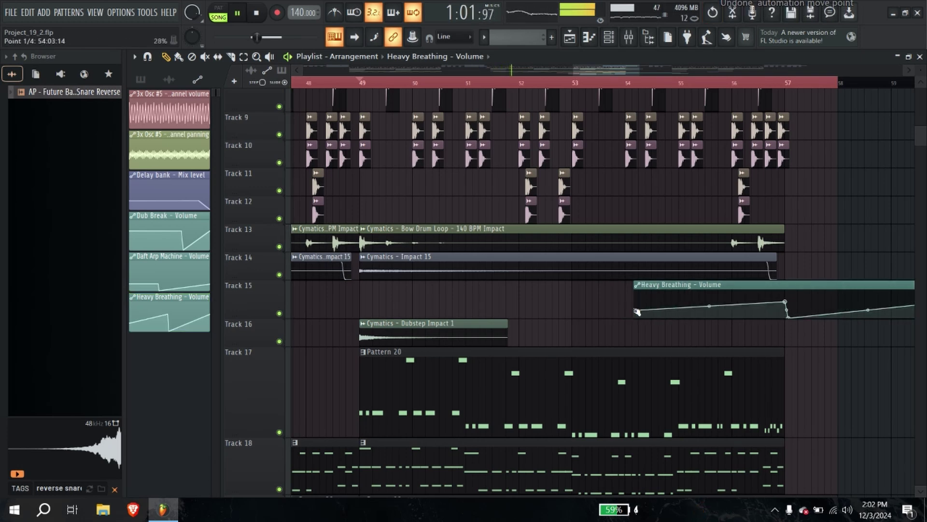
# Step: Move the Heavy Breathing - Volume clip to start at about bar 49 and lengthen it to about bar 60
pyautogui.moveTo(781, 320); pyautogui.dragTo(648, 315)
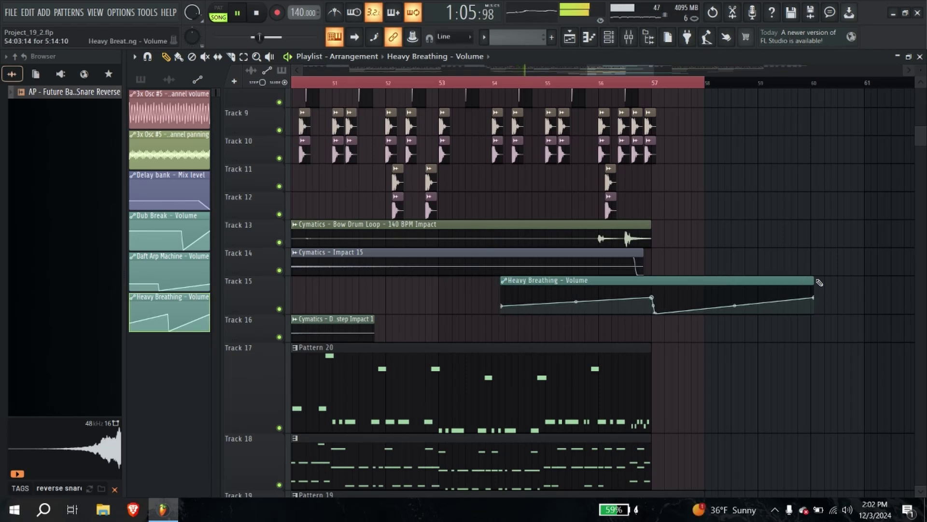
pyautogui.scroll(-3, 805, 303)
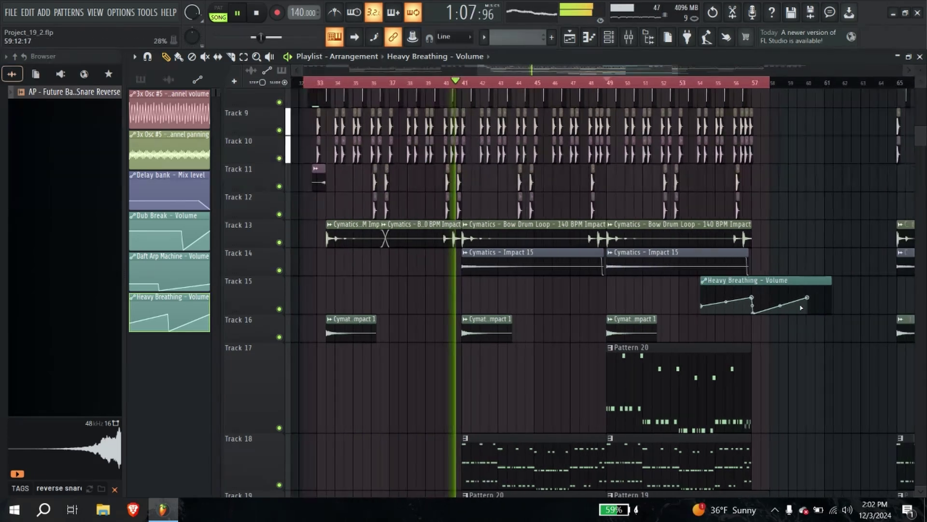
pyautogui.moveTo(740, 282); pyautogui.dragTo(688, 303)
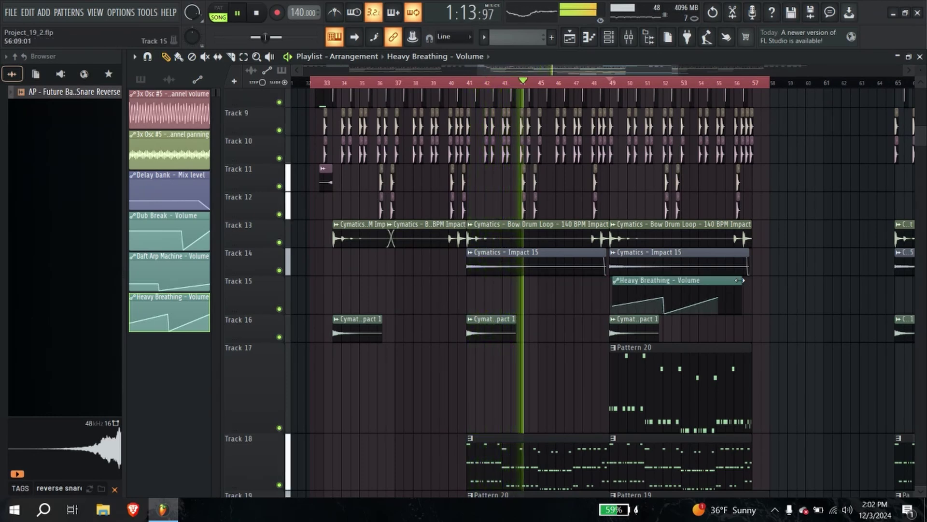
pyautogui.moveTo(739, 281); pyautogui.dragTo(813, 289)
# Step: Shift the low point and the peak point of the Heavy Breathing volume envelope to bar 57
pyautogui.moveTo(669, 313); pyautogui.dragTo(747, 326)
pyautogui.press('space')
pyautogui.press('space')
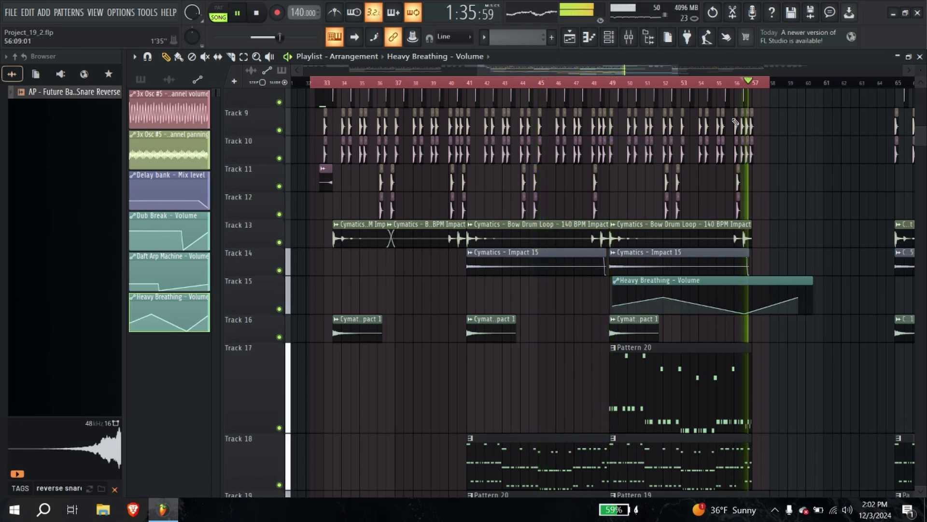
pyautogui.scroll(2, 760, 281)
pyautogui.scroll(2, 734, 316)
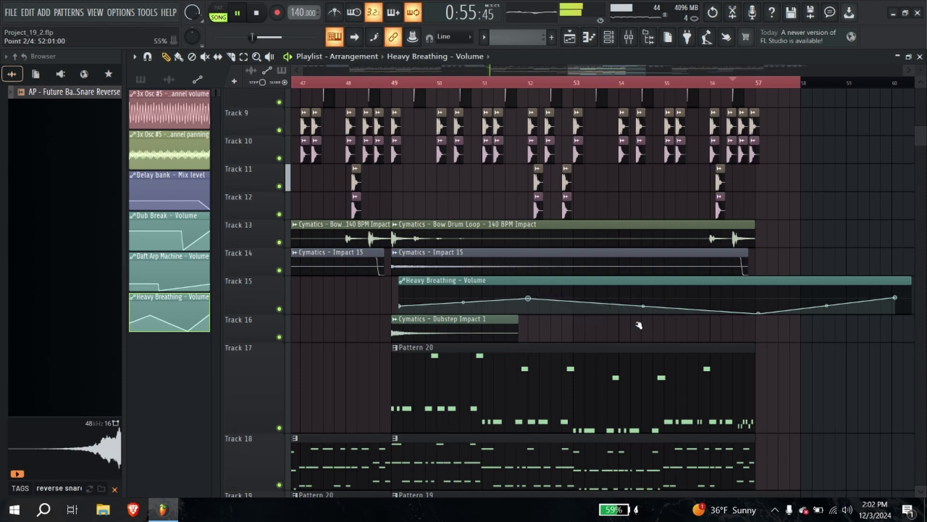
pyautogui.moveTo(528, 299); pyautogui.dragTo(757, 311)
# Step: Extend the Heavy Breathing - Volume clip past bar 66, pull its low point back to just after bar 57, and audition that drop-off
pyautogui.scroll(-4, 757, 303)
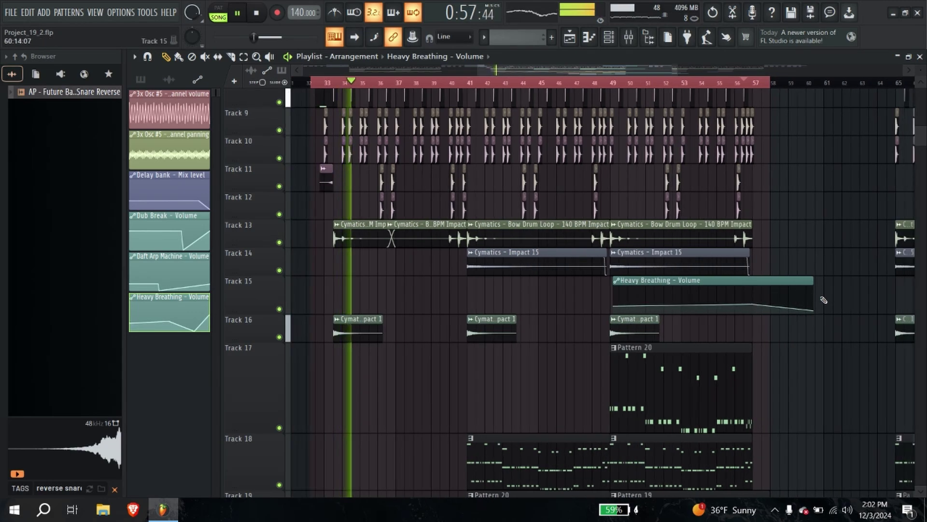
pyautogui.moveTo(813, 294); pyautogui.dragTo(913, 302)
pyautogui.moveTo(838, 314); pyautogui.dragTo(747, 313)
pyautogui.scroll(8, 747, 315)
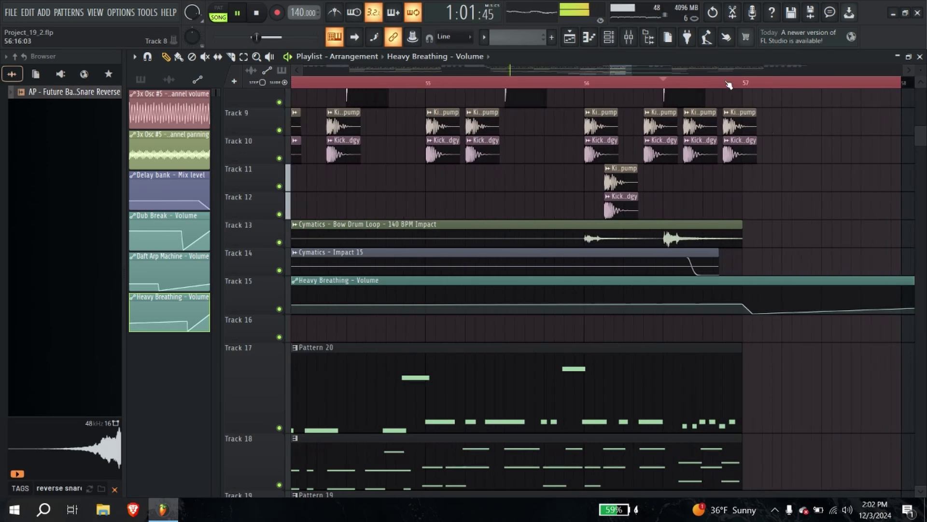
pyautogui.click(712, 83)
pyautogui.scroll(-5, 550, 247)
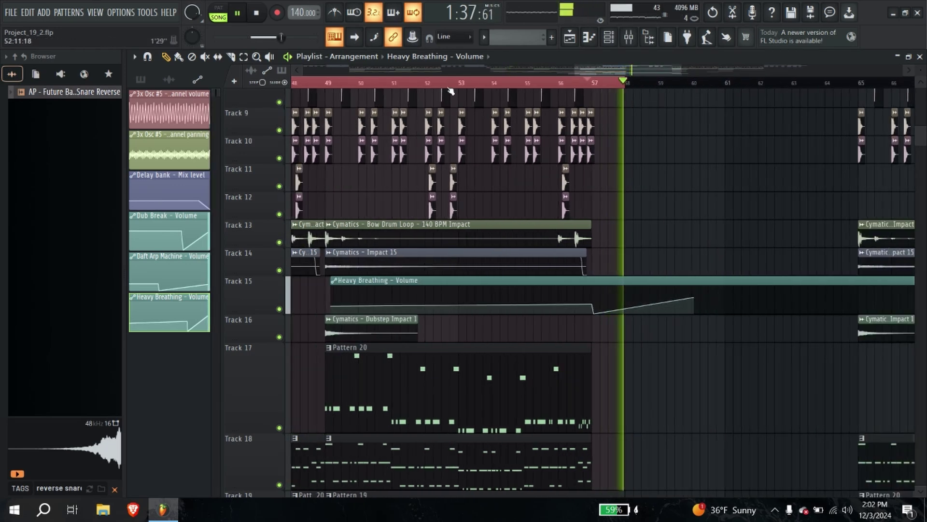
# Step: Replay from bar 49 and raise the start point of the Heavy Breathing volume envelope slightly
pyautogui.moveTo(331, 306)
pyautogui.mouseDown()
pyautogui.moveTo(333, 296)
pyautogui.moveTo(332, 306)
pyautogui.mouseUp()
pyautogui.click(327, 80)
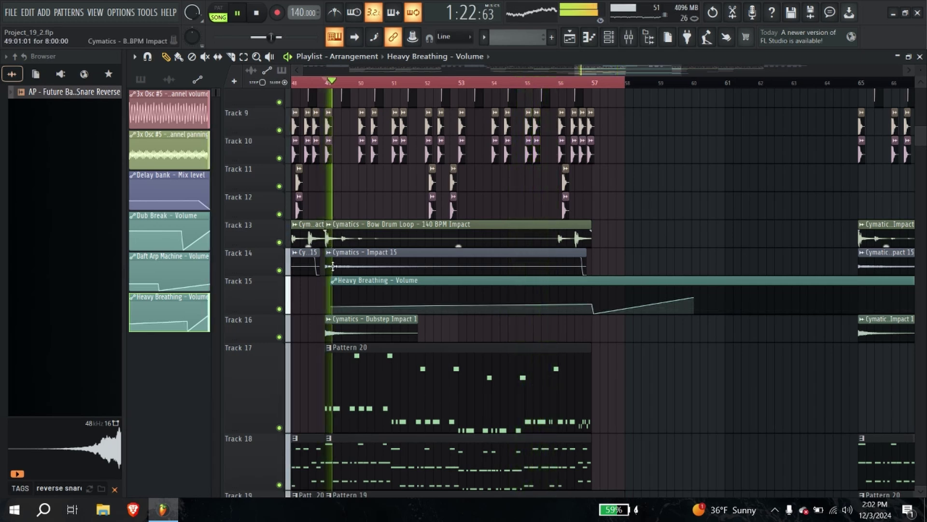
pyautogui.moveTo(332, 306); pyautogui.dragTo(332, 304)
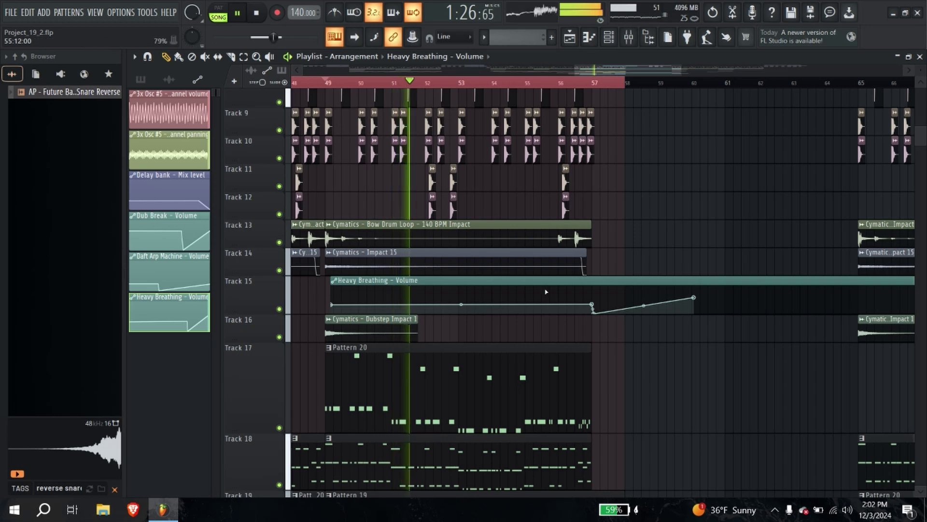
# Step: Enlarge Track 15, set the envelope point at bar 57 to about 35%, and replay the drop from bar 49
pyautogui.scroll(8, 586, 306)
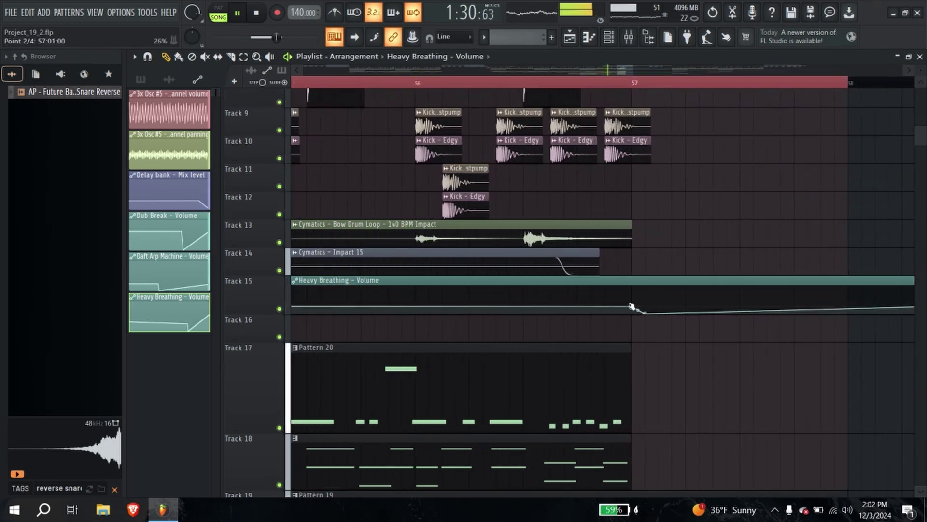
pyautogui.scroll(-8, 542, 323)
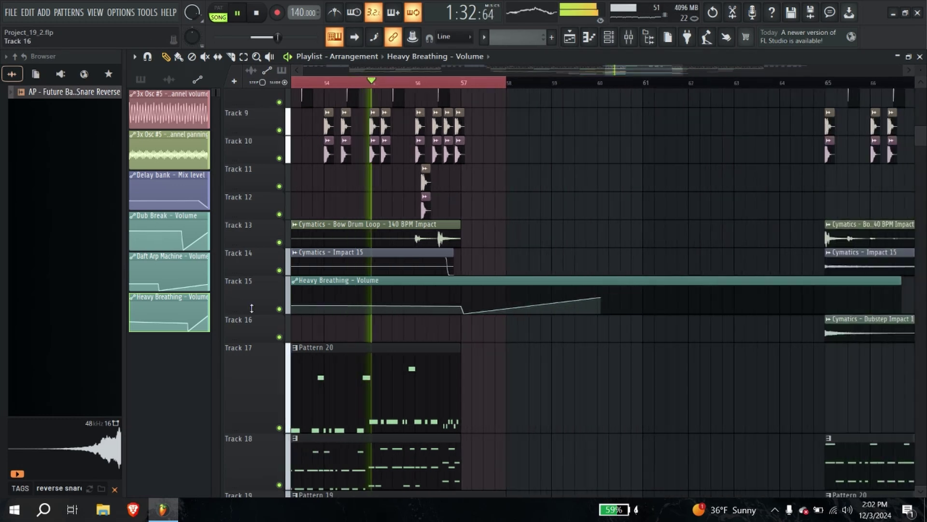
pyautogui.moveTo(271, 314); pyautogui.dragTo(272, 364)
pyautogui.scroll(4, 531, 246)
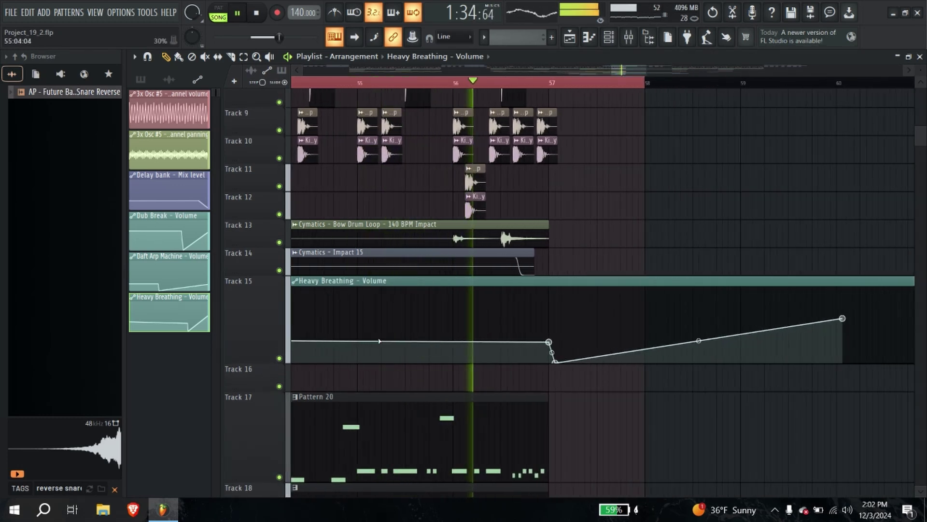
pyautogui.moveTo(556, 341); pyautogui.dragTo(555, 334)
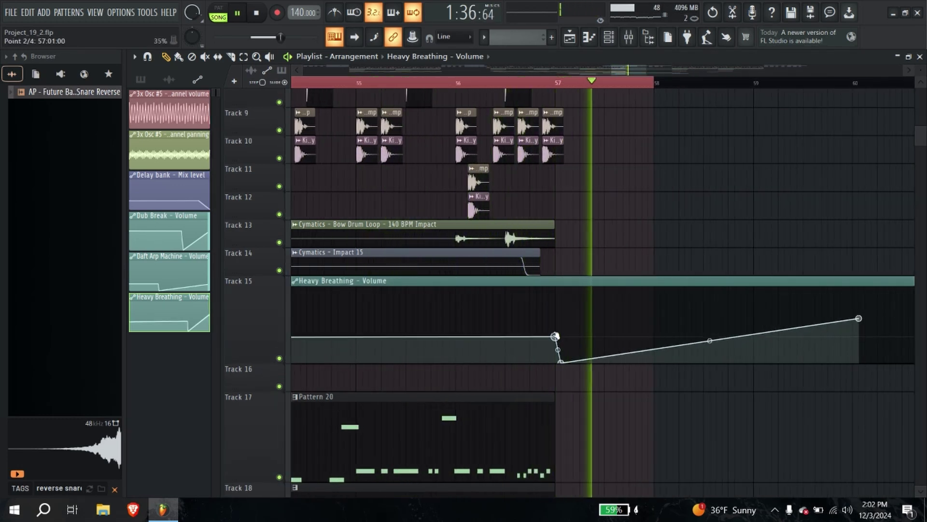
pyautogui.press('space')
pyautogui.press('space')
pyautogui.moveTo(466, 258); pyautogui.dragTo(923, 248)
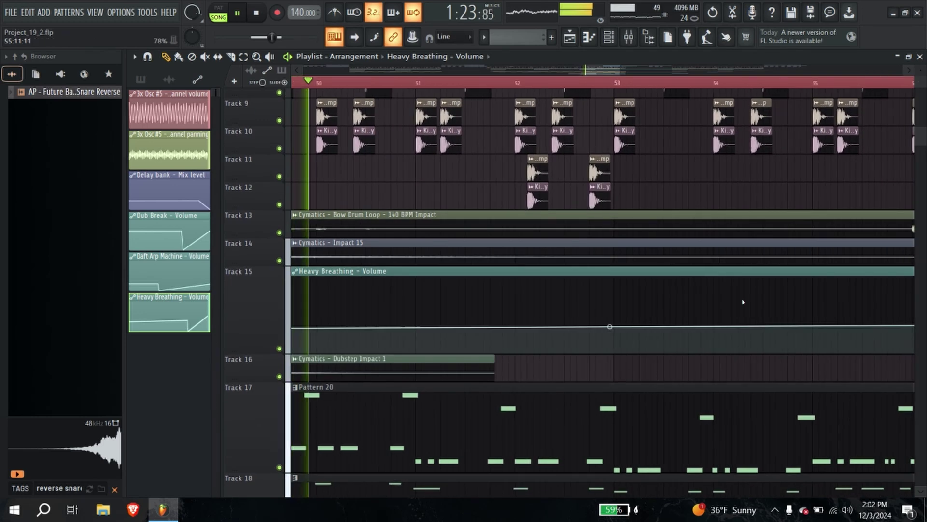
pyautogui.scroll(-3, 651, 270)
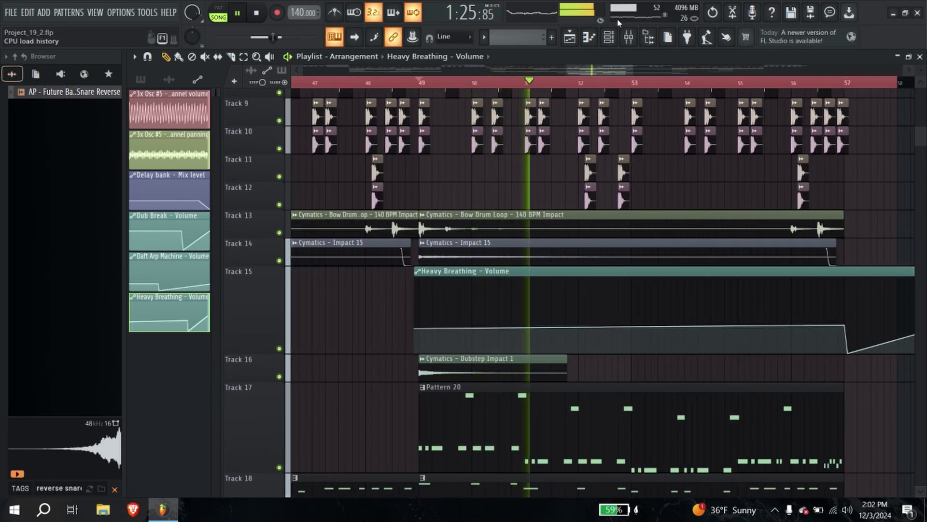
# Step: Set the Input of Gain Reduction Deluxe on the Heavy Breathing mixer track to 0.2 dB, close it, and return to the playlist
pyautogui.click(624, 40)
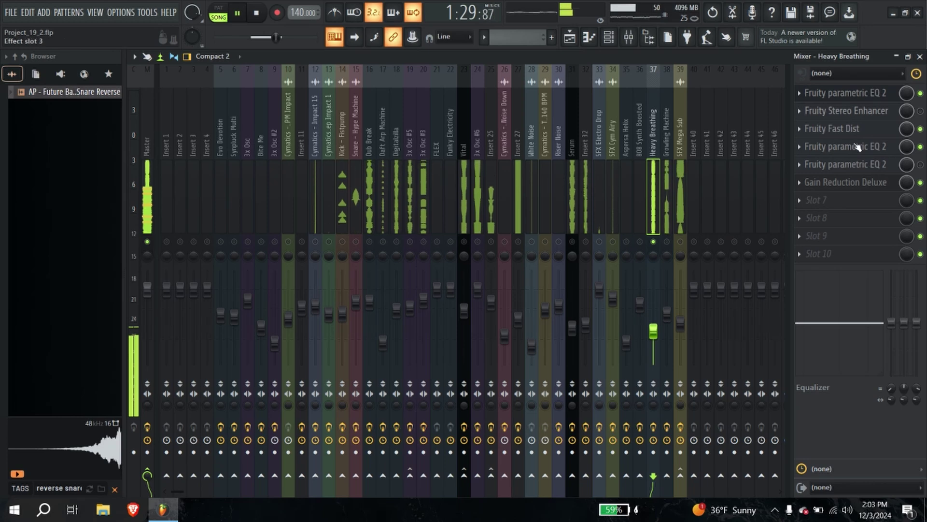
pyautogui.click(863, 183)
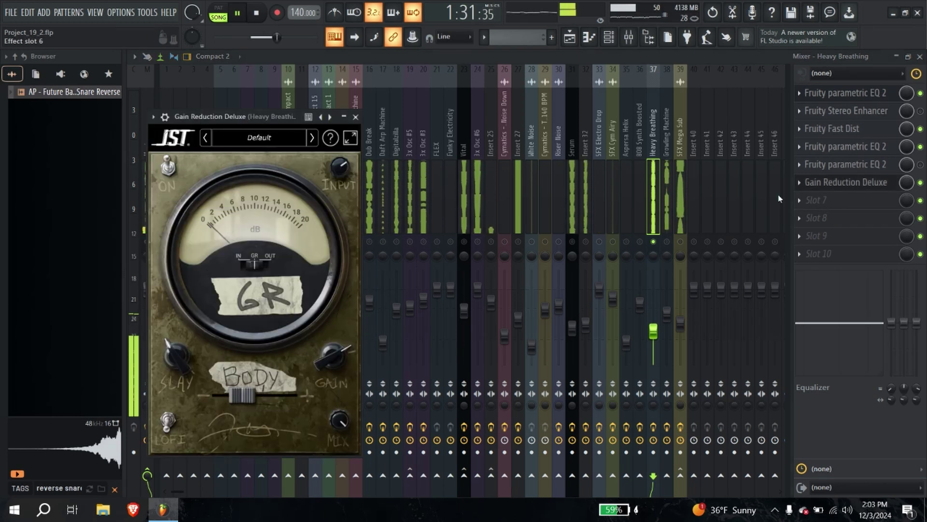
pyautogui.moveTo(345, 166)
pyautogui.mouseDown()
pyautogui.moveTo(348, 175)
pyautogui.moveTo(342, 168)
pyautogui.mouseUp()
pyautogui.doubleClick(342, 168)
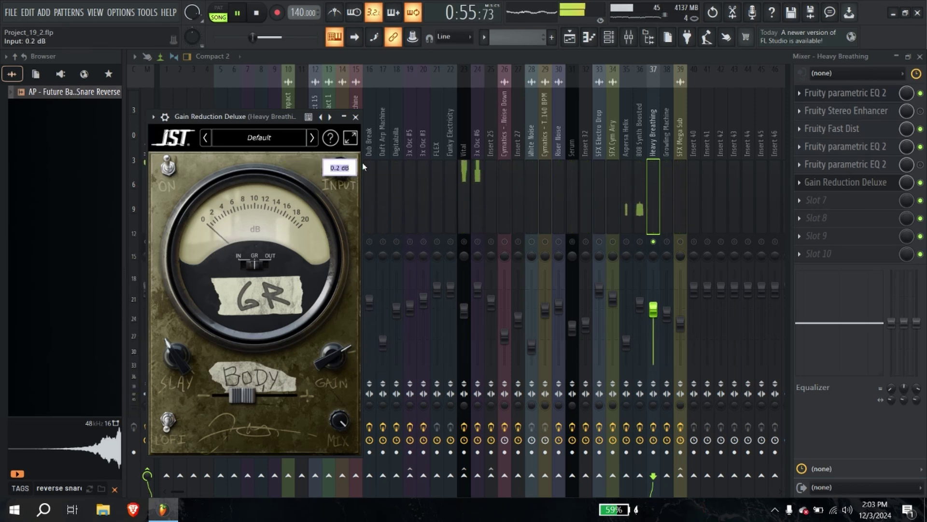
pyautogui.press('Escape')
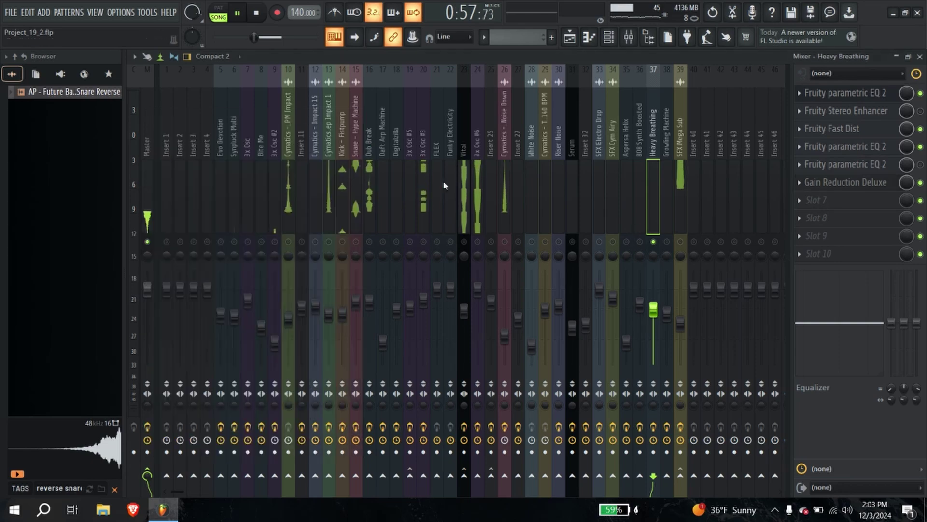
pyautogui.rightClick(654, 242)
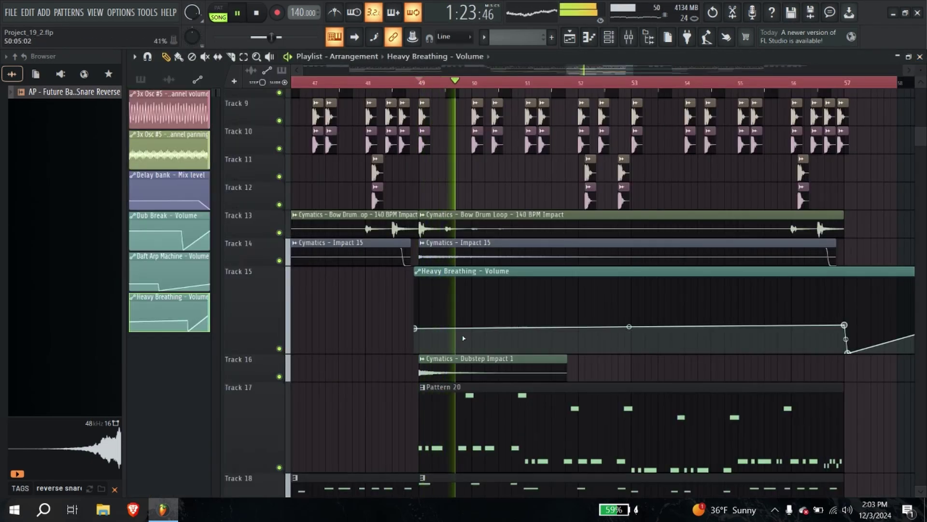
# Step: Raise the bar 57 point of the Heavy Breathing volume envelope to 44%, level the start point with it, and solo Track 17
pyautogui.moveTo(415, 328); pyautogui.dragTo(413, 323)
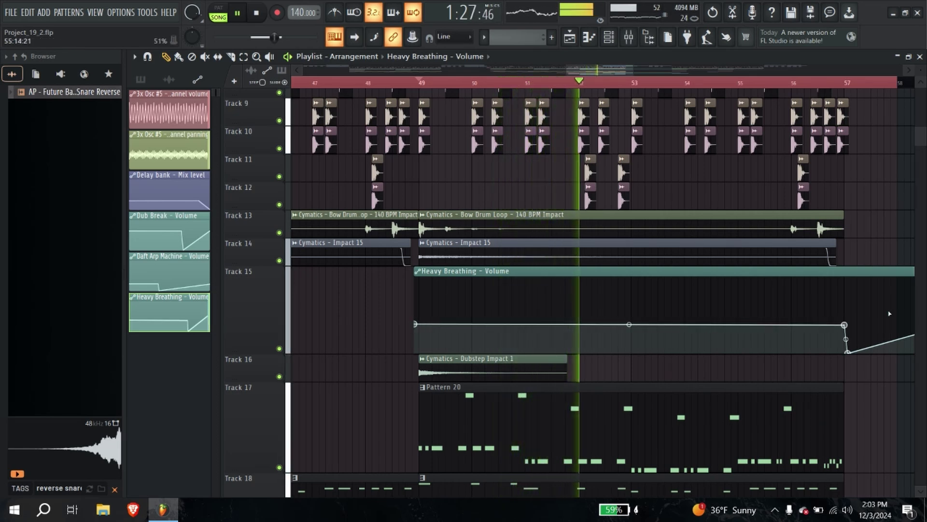
pyautogui.moveTo(844, 325); pyautogui.dragTo(845, 320)
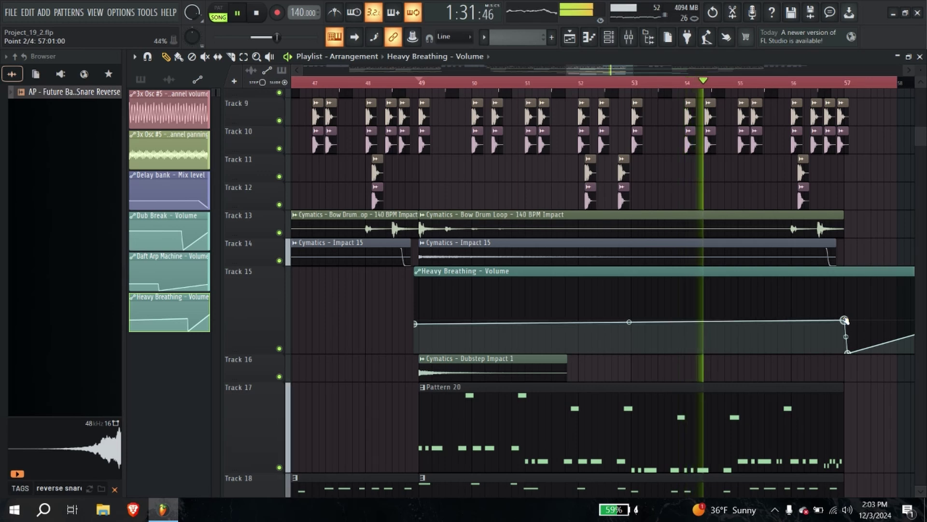
pyautogui.moveTo(415, 323); pyautogui.dragTo(416, 318)
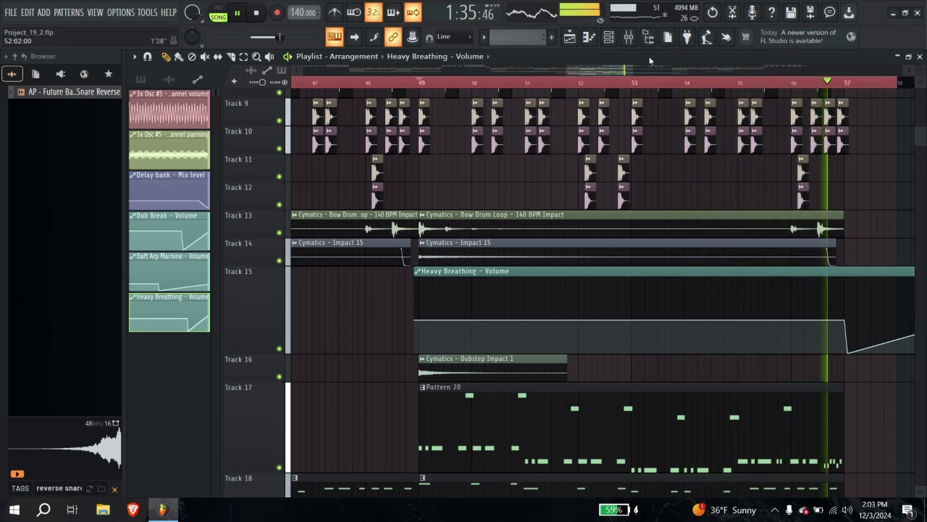
pyautogui.keyDown('ctrl'); pyautogui.click(280, 468); pyautogui.keyUp('ctrl')
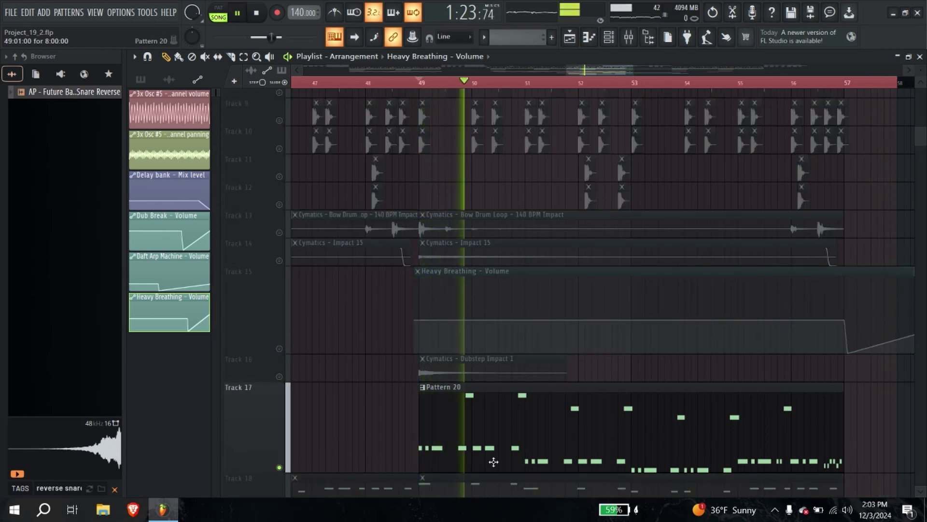
# Step: Unmute Track 18 and Track 19 to hear them together with Track 17
pyautogui.scroll(-5, 499, 339)
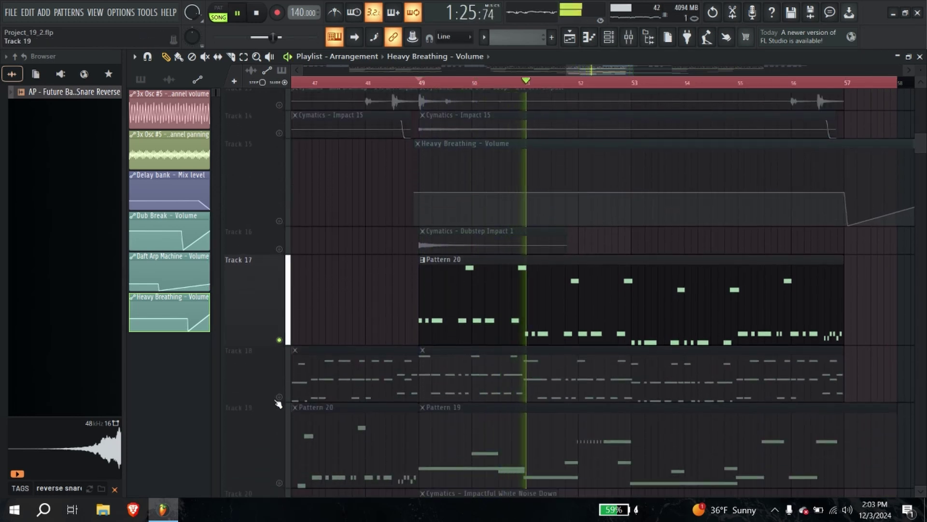
pyautogui.click(279, 397)
pyautogui.click(280, 482)
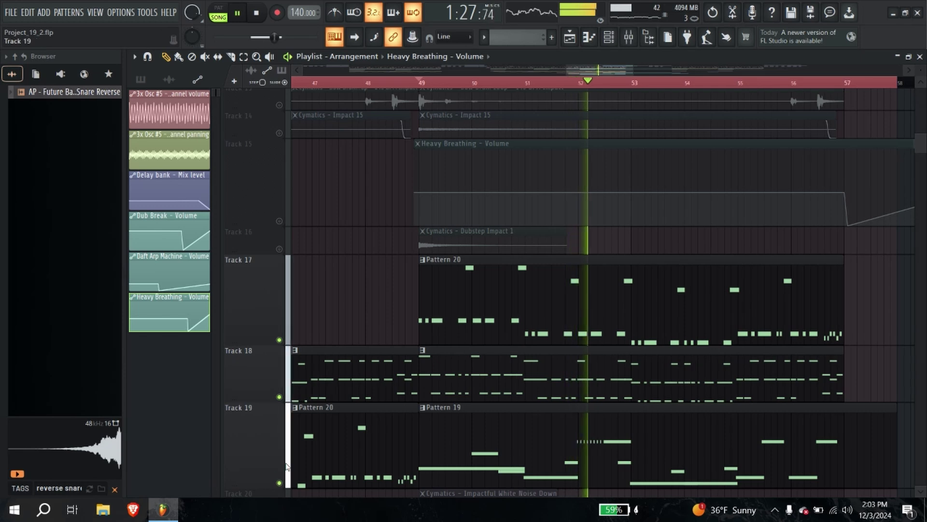
# Step: Transpose all Heavy Breathing notes in Pattern 19 up one octave, and remove the Pattern 19 clip from Track 19 at bar 49
pyautogui.doubleClick(567, 418)
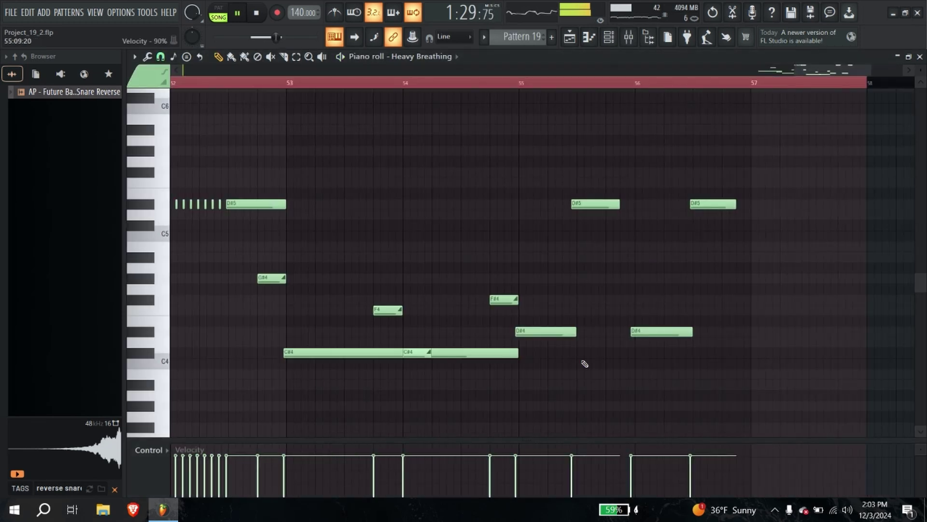
pyautogui.hotkey('ctrl', 'a')
pyautogui.hotkey('ctrl', 'Up')
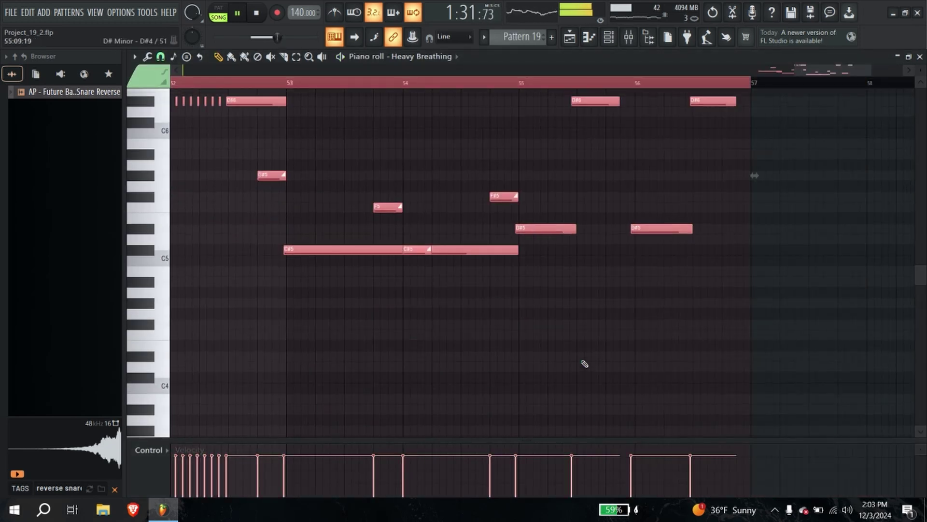
pyautogui.moveTo(448, 331); pyautogui.dragTo(924, 406)
pyautogui.click(570, 35)
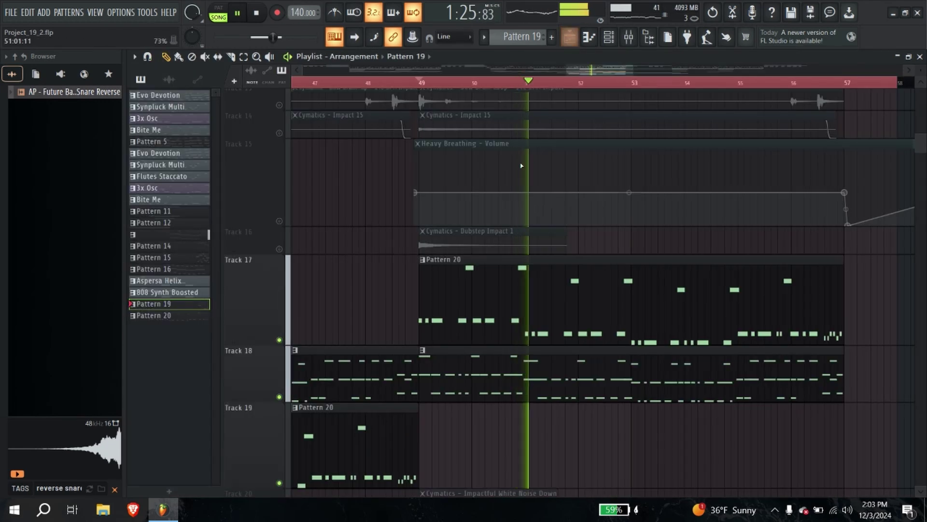
# Step: Check the Heavy Breathing and Growling Machine tracks in the mixer, and return to the playlist
pyautogui.click(629, 37)
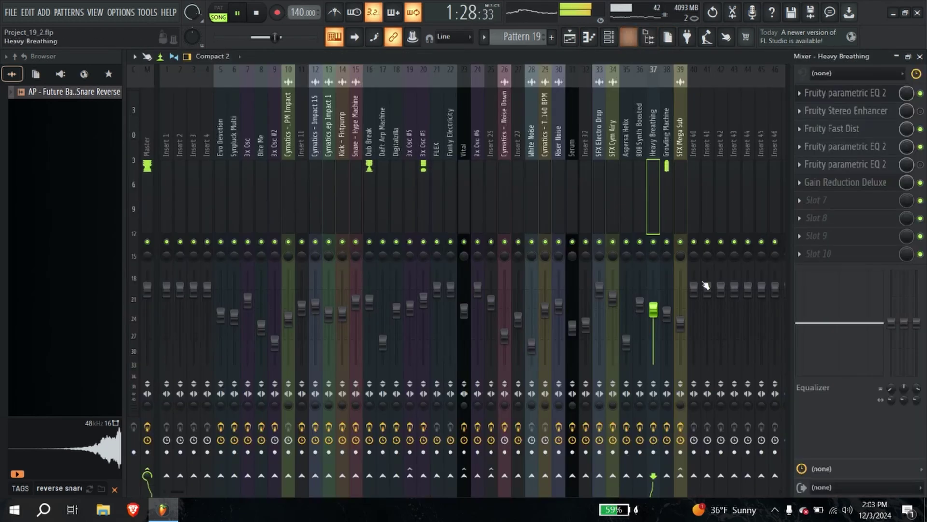
pyautogui.click(664, 220)
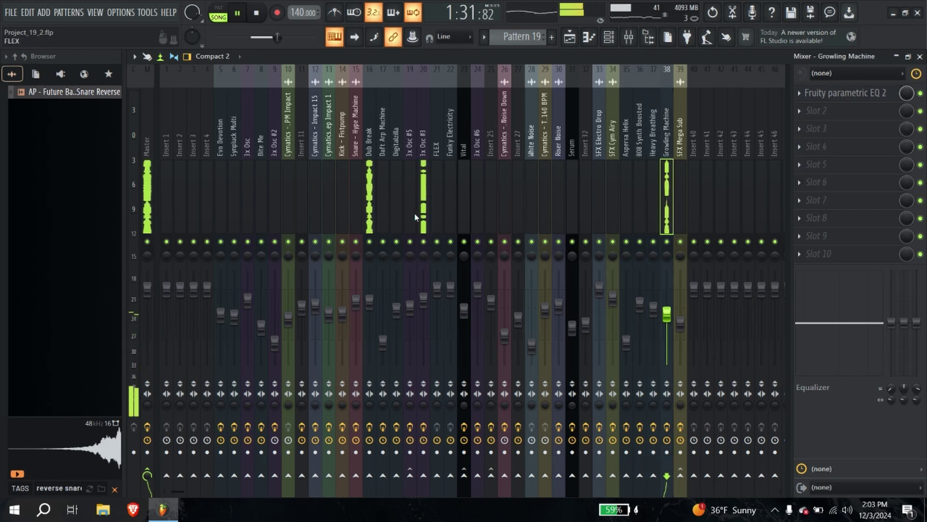
pyautogui.click(570, 36)
# Step: Try transposing all Growling Machine notes in Pattern 20 down one octave, undo it, and return to the playlist
pyautogui.doubleClick(560, 292)
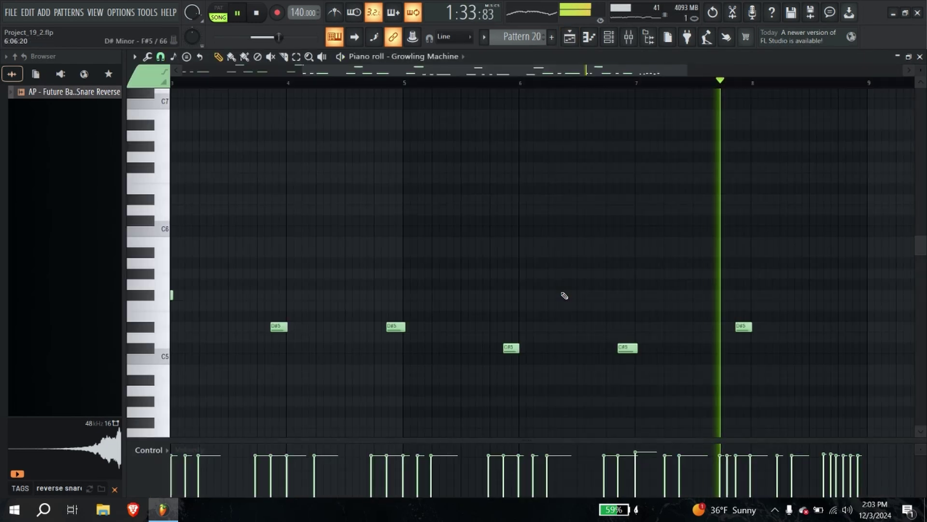
pyautogui.scroll(-4, 564, 295)
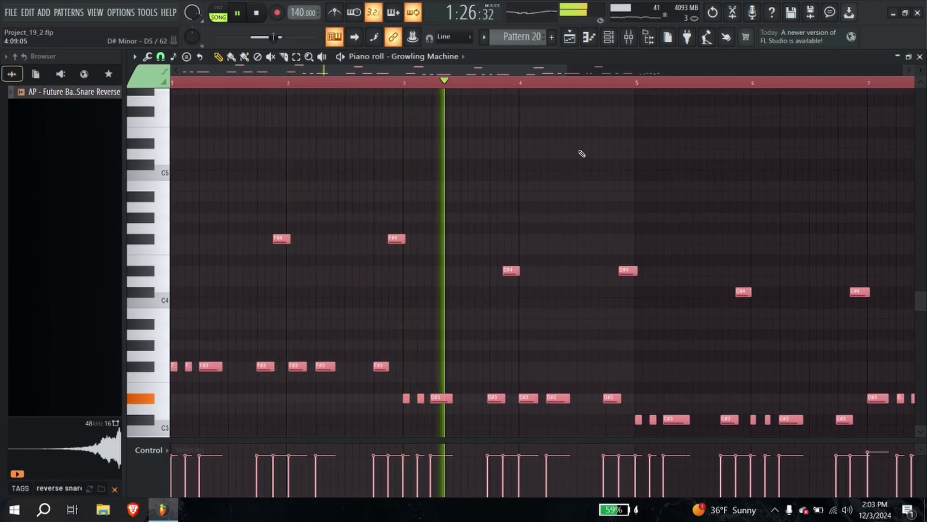
pyautogui.hotkey('ctrl', 'z')
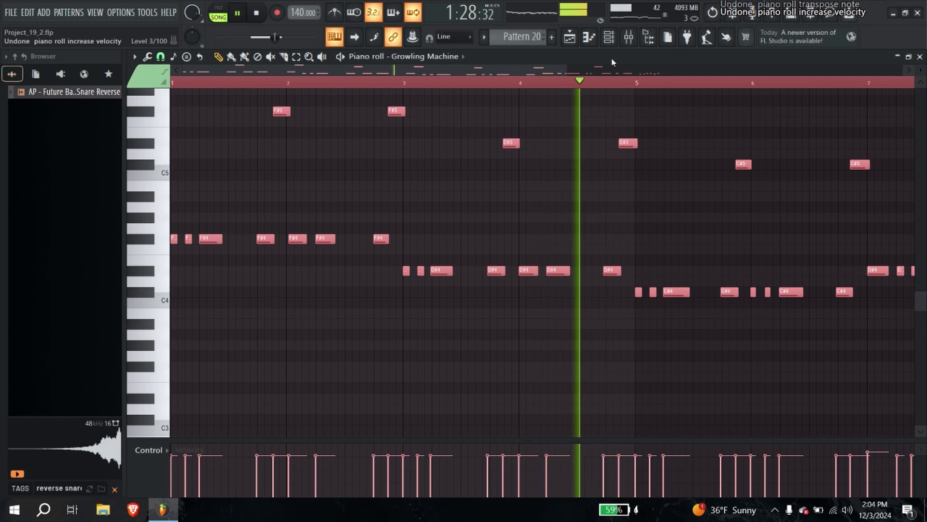
pyautogui.click(574, 43)
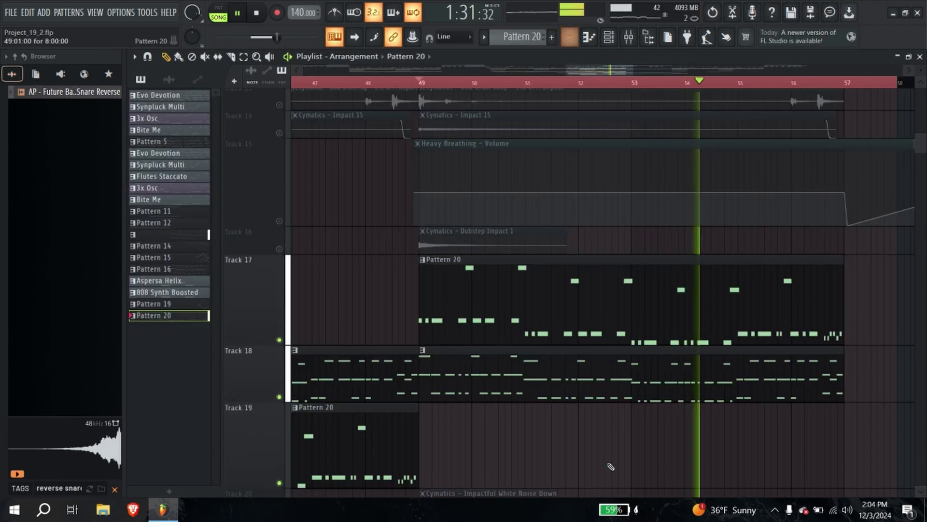
# Step: Review the Pattern 20 notes, audition the Growling Machine layers by toggling mixer solo and mute, and return to the playlist
pyautogui.doubleClick(546, 325)
pyautogui.scroll(3, 623, 353)
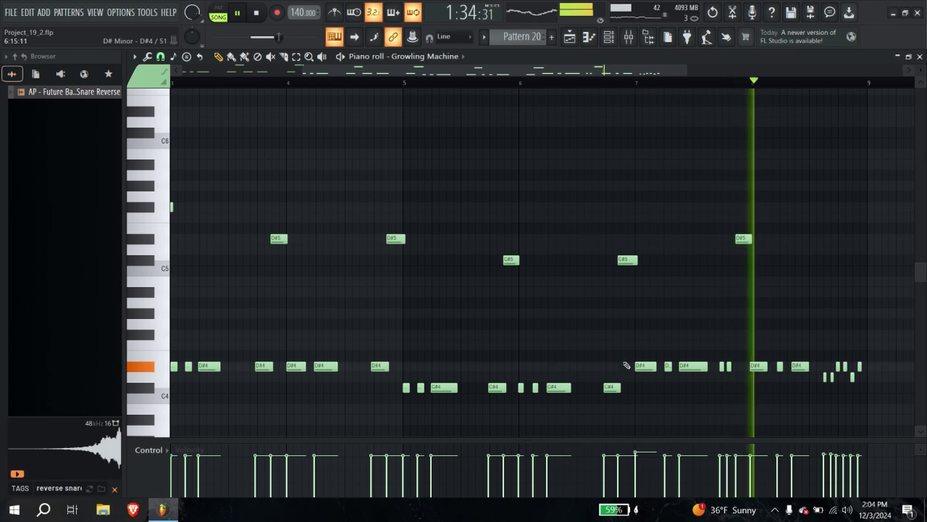
pyautogui.click(612, 42)
pyautogui.click(628, 39)
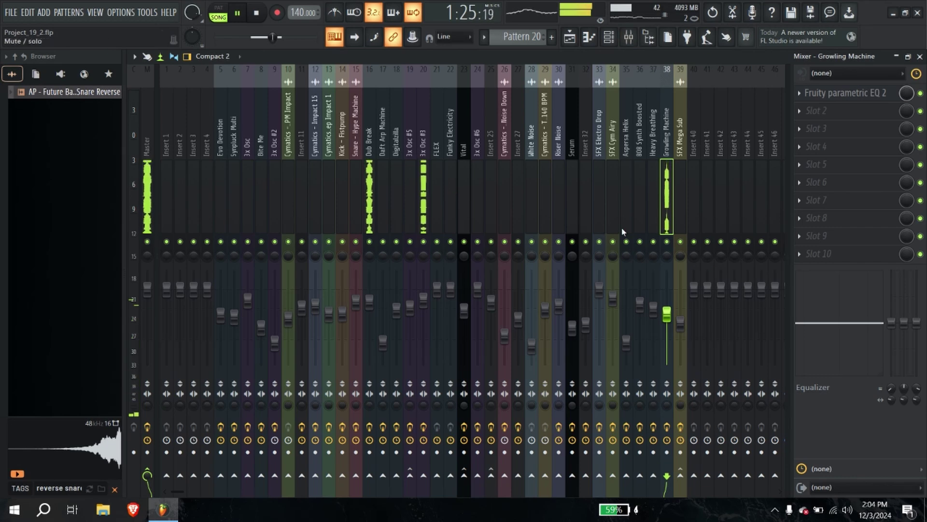
pyautogui.rightClick(668, 243)
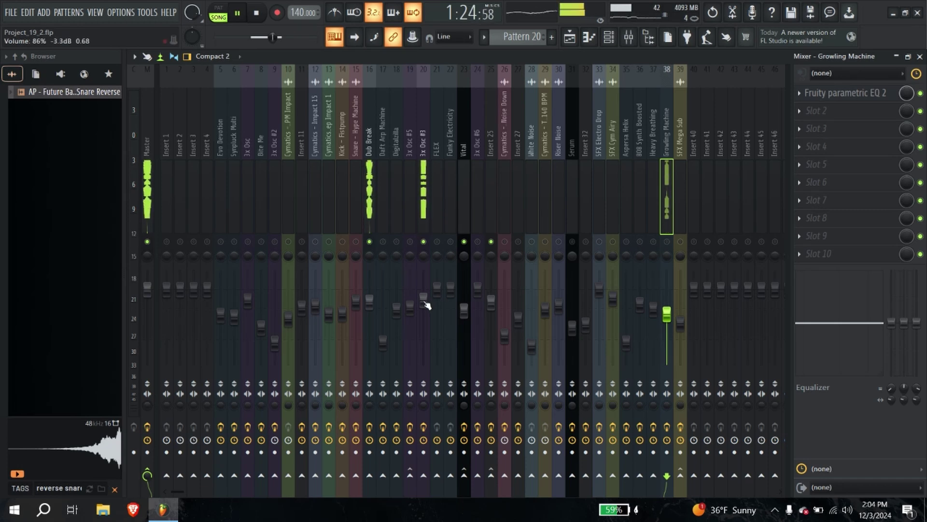
pyautogui.click(569, 37)
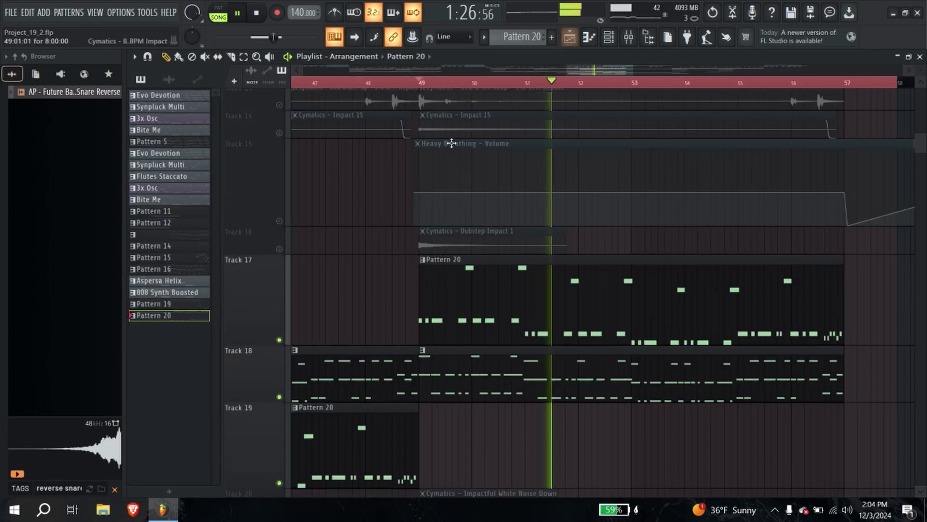
# Step: Replay the arrangement from bar 41, restart it from bar 33, and unmute Track 20
pyautogui.moveTo(413, 164); pyautogui.dragTo(449, 140)
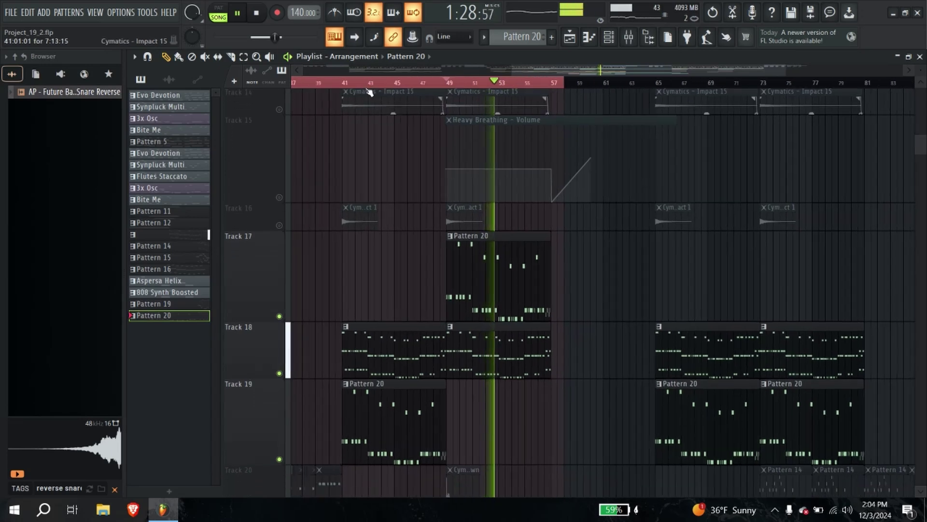
pyautogui.click(343, 84)
pyautogui.moveTo(562, 136); pyautogui.dragTo(594, 143)
pyautogui.scroll(-2, 595, 151)
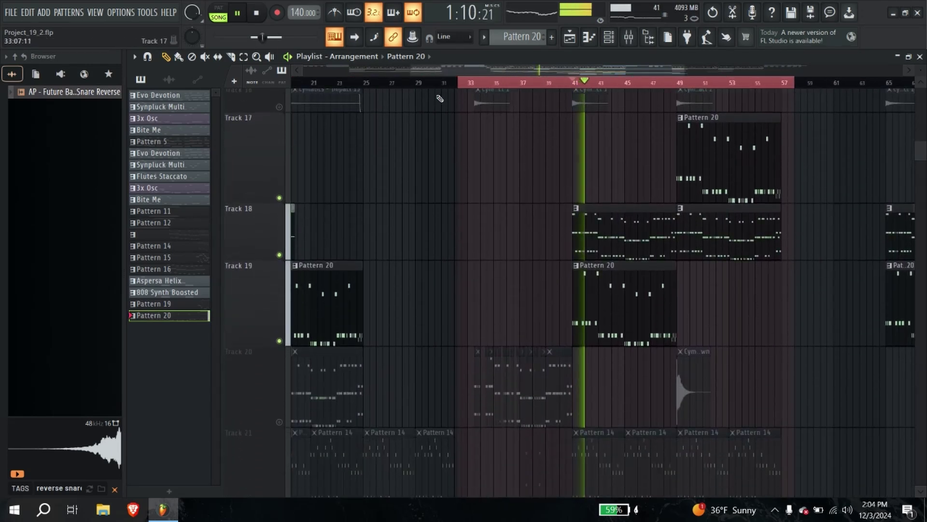
pyautogui.click(467, 84)
pyautogui.click(279, 422)
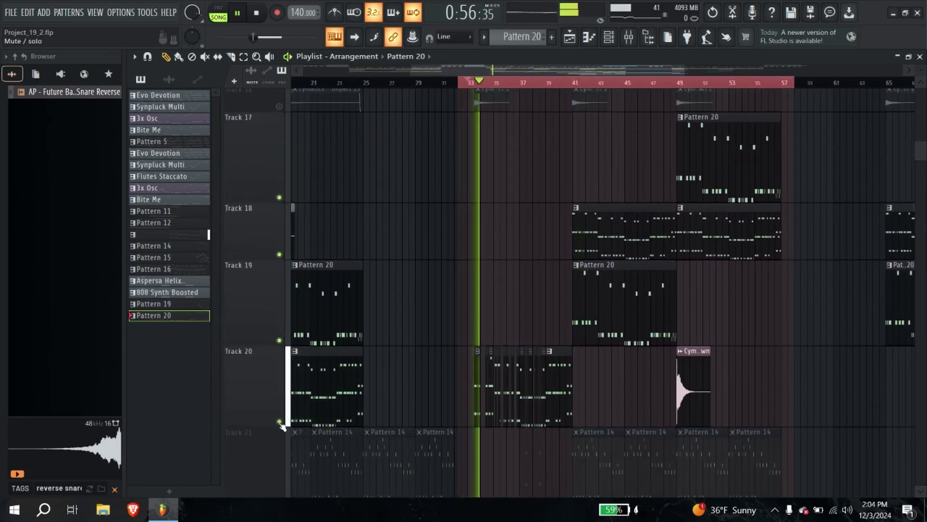
# Step: Reactivate the Growling Machine mixer track alongside Dub Break and 3x Osc #1, and return to the playlist
pyautogui.click(610, 38)
pyautogui.click(627, 38)
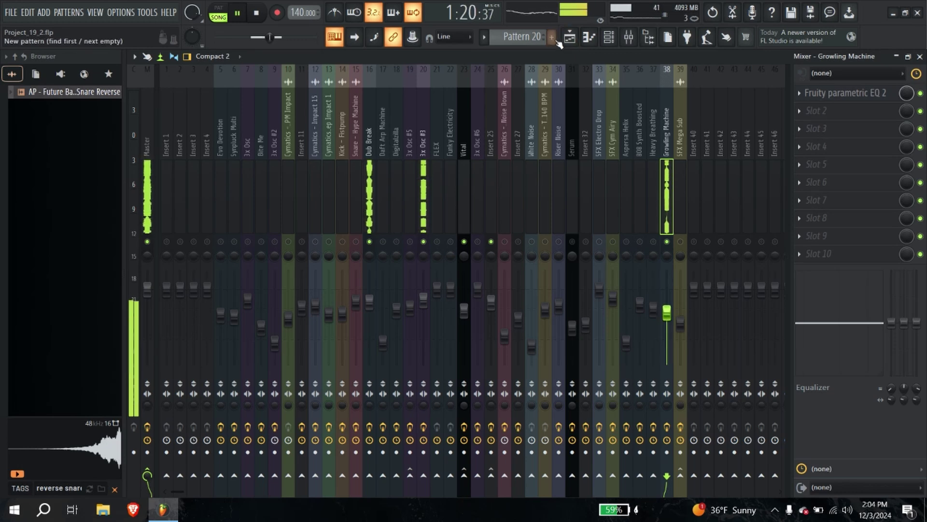
pyautogui.press('F5')
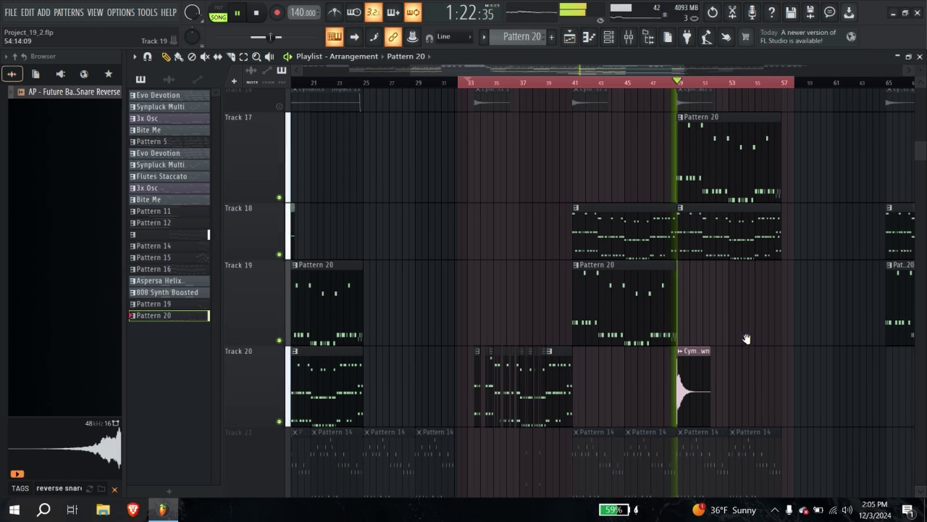
# Step: Switch Track 15 with the Heavy Breathing volume automation on briefly, mute it again, and look over the lower tracks
pyautogui.hscroll(4, 714, 341)
pyautogui.scroll(2, 554, 354)
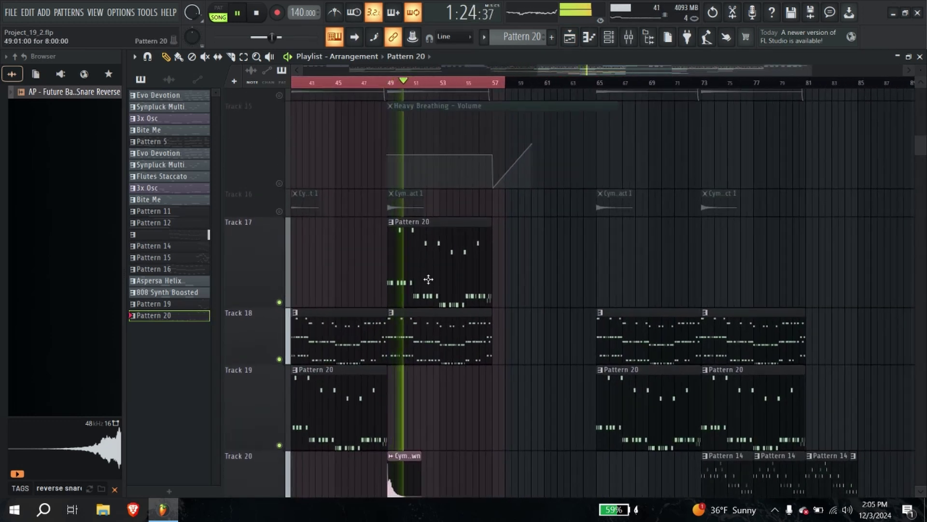
pyautogui.scroll(1, 386, 270)
pyautogui.click(280, 210)
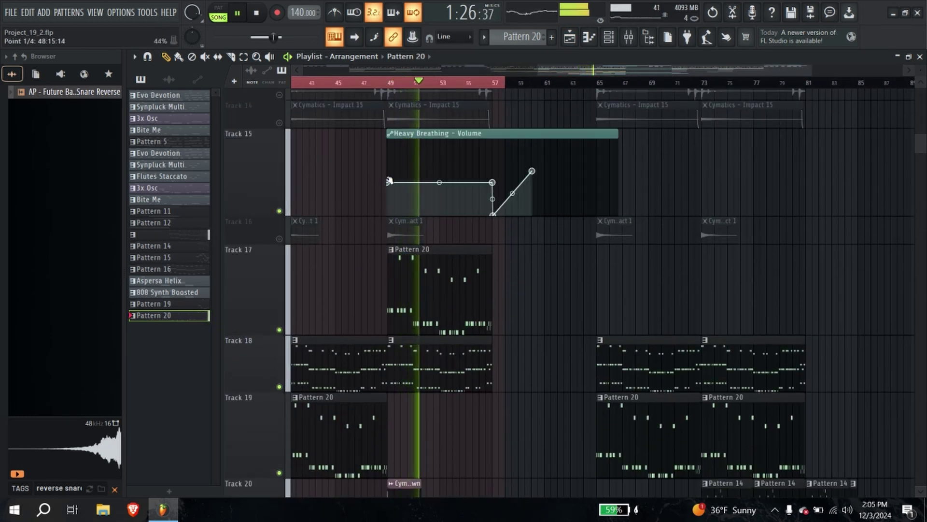
pyautogui.click(279, 210)
pyautogui.scroll(-8, 417, 261)
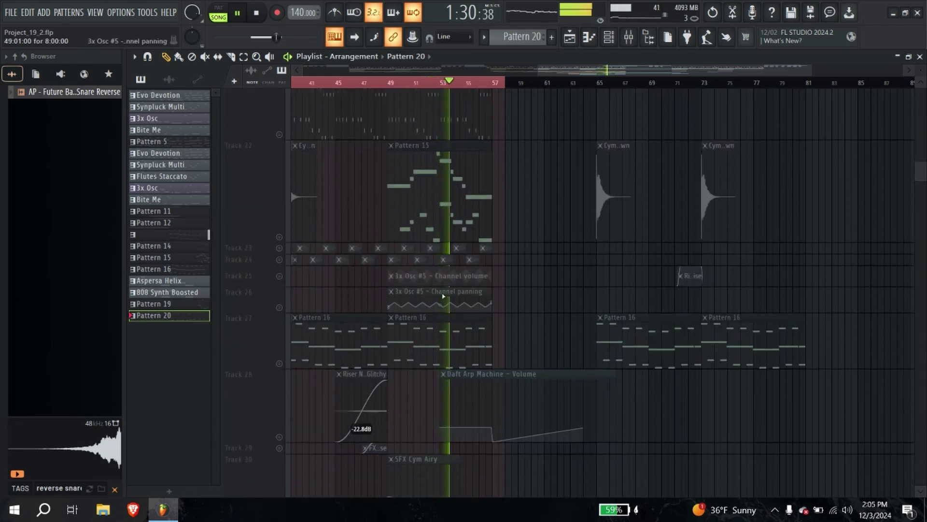
pyautogui.scroll(-7, 425, 278)
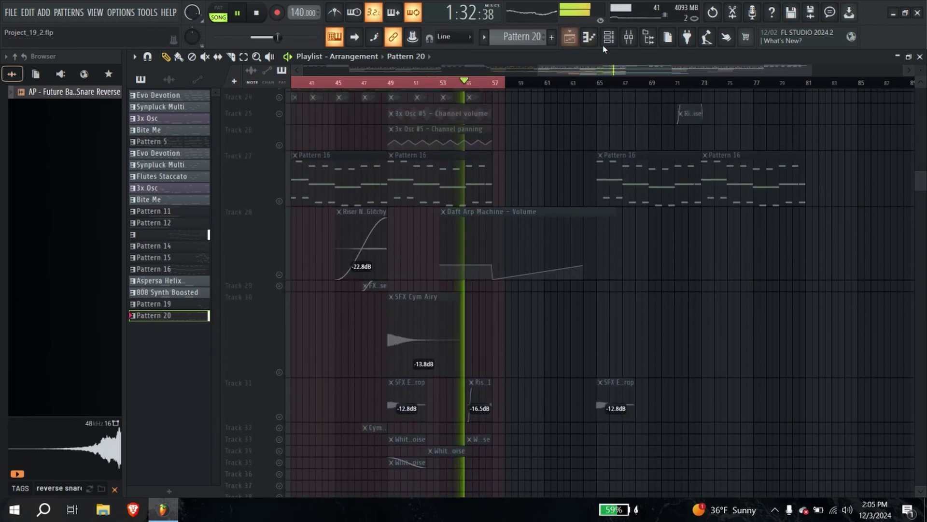
# Step: Check the mixer and the channel rack during playback, and return to the playlist
pyautogui.click(628, 37)
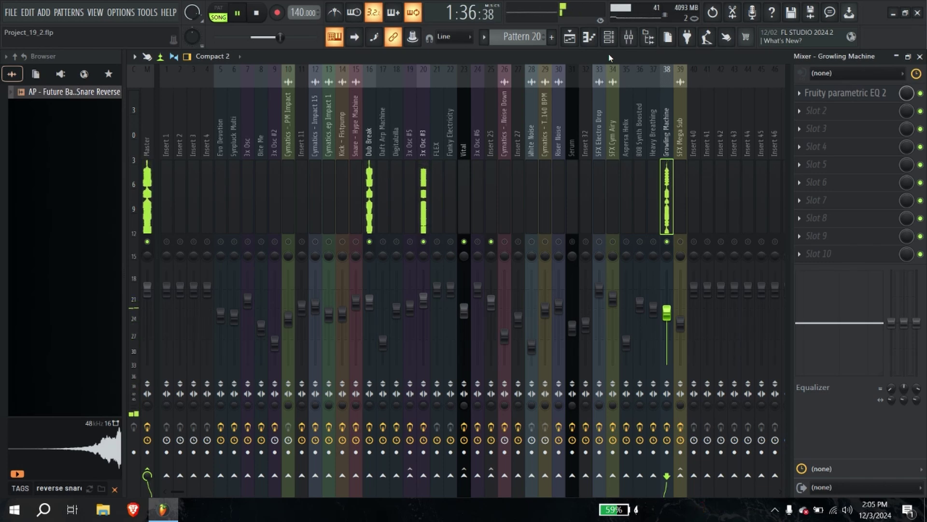
pyautogui.click(609, 38)
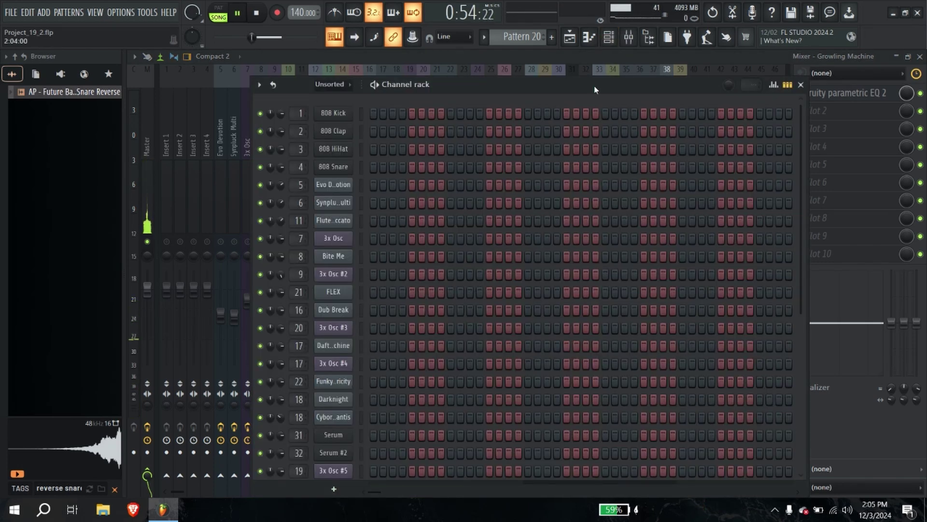
pyautogui.click(613, 36)
pyautogui.click(570, 37)
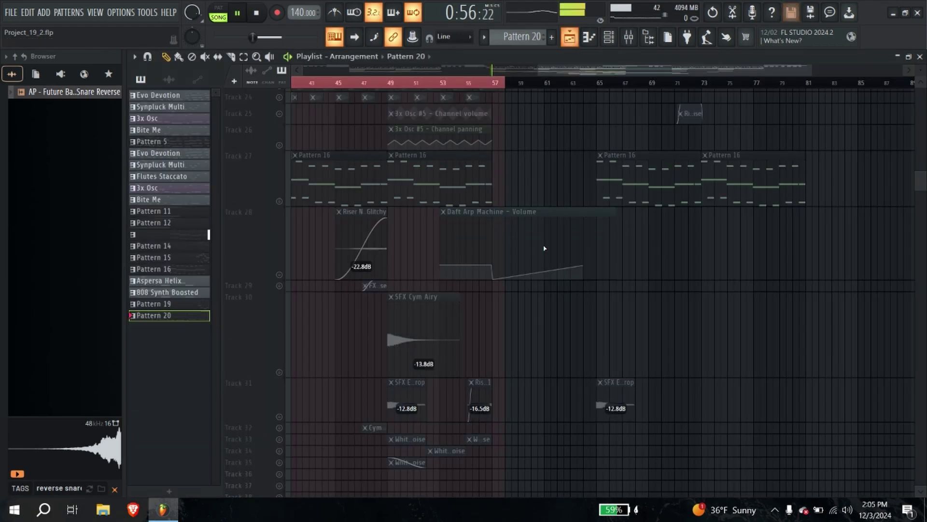
# Step: Restart playback, jump to bar 41, and shorten the playlist time selection so that it starts at bar 41
pyautogui.scroll(3, 427, 314)
pyautogui.press('space')
pyautogui.moveTo(618, 338); pyautogui.dragTo(725, 425)
pyautogui.press('space')
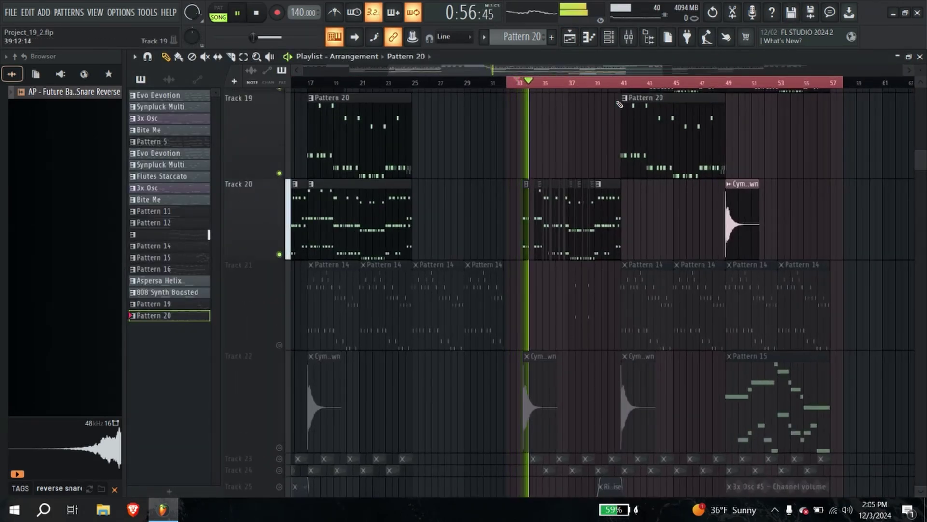
pyautogui.click(622, 83)
pyautogui.scroll(1, 720, 252)
pyautogui.moveTo(508, 83); pyautogui.dragTo(622, 109)
pyautogui.moveTo(662, 252); pyautogui.dragTo(576, 235)
# Step: Unmute Track 21 with the Pattern 14 clips and replay the section from bar 41
pyautogui.scroll(-1, 576, 235)
pyautogui.click(279, 388)
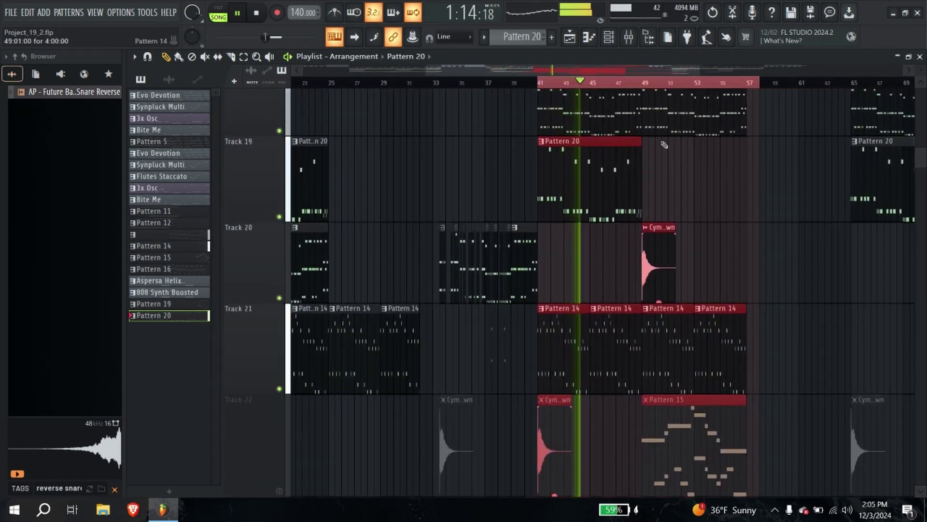
pyautogui.click(539, 85)
# Step: Select the Daft Arp Machine mixer track, listen to it beside Dub Break and Growling Machine, and return to the playlist
pyautogui.press('F9')
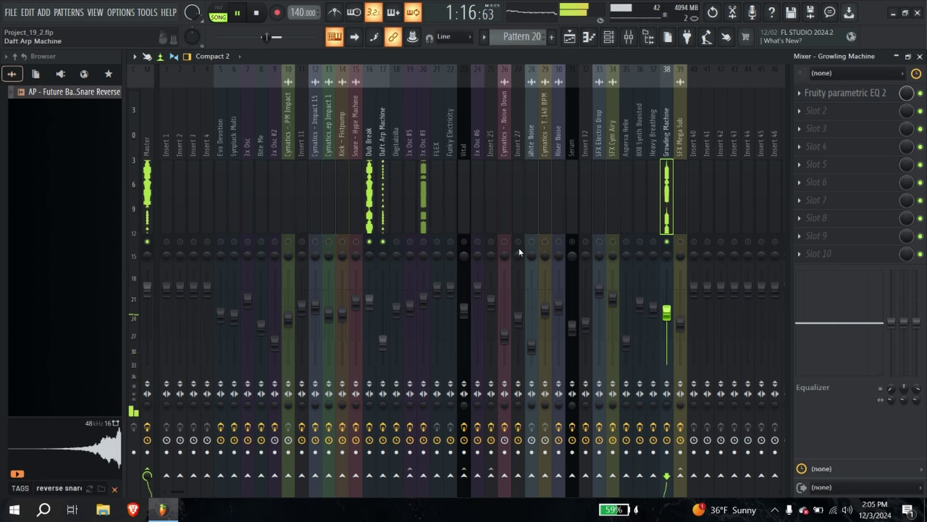
pyautogui.click(382, 222)
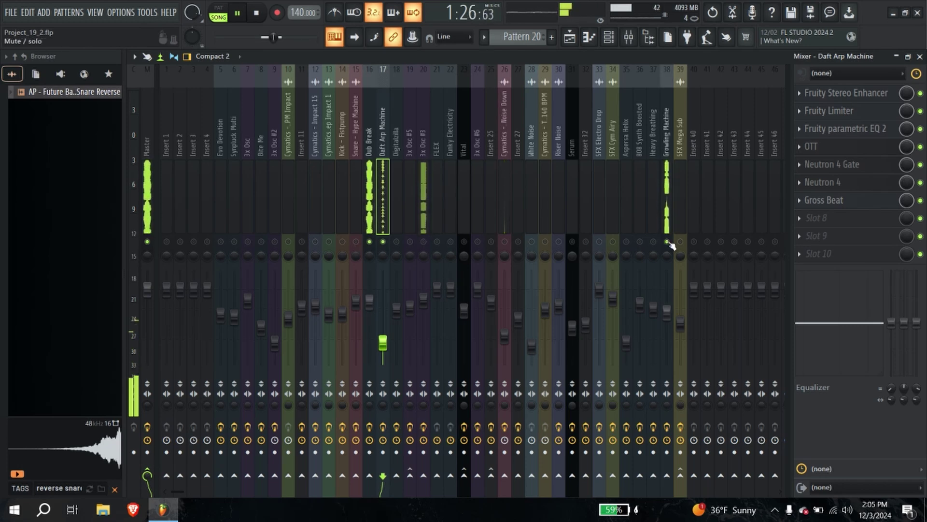
pyautogui.click(570, 38)
# Step: Move playback back to about bar 26, clear the mixer solo so that all mixer tracks are active, and return to the playlist
pyautogui.click(451, 83)
pyautogui.click(436, 83)
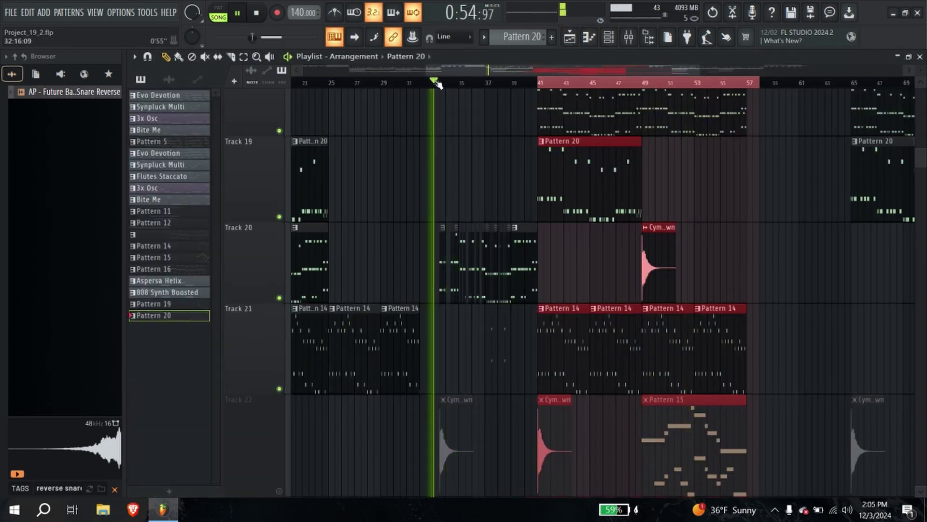
pyautogui.click(339, 83)
pyautogui.press('F6')
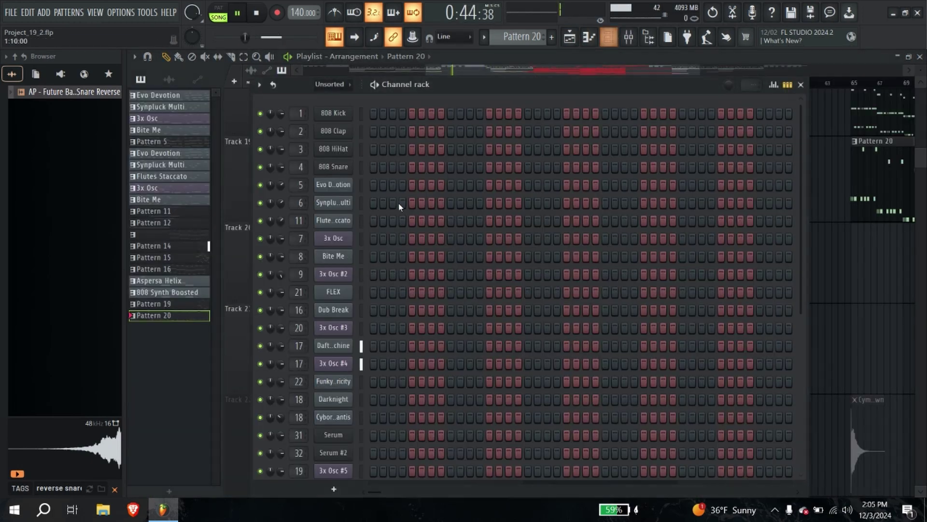
pyautogui.click(629, 41)
pyautogui.rightClick(370, 242)
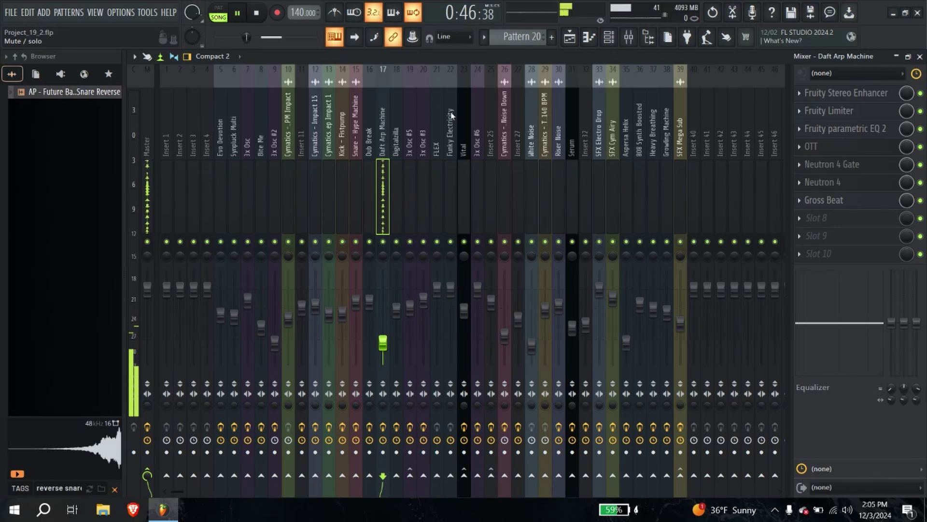
pyautogui.press('F6')
pyautogui.click(569, 37)
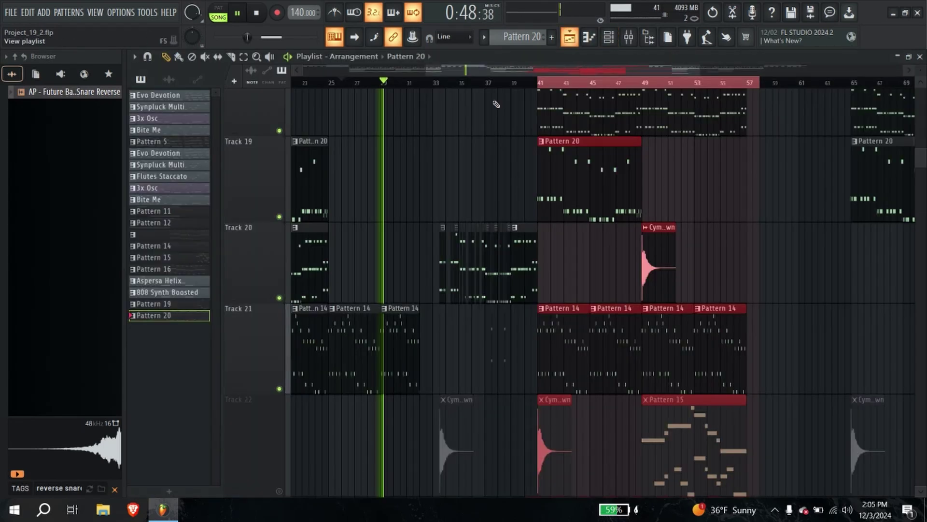
# Step: Reactivate all playlist tracks and check the Daft Arp Machine mixer track and its effects while the section from about bar 26 plays
pyautogui.rightClick(279, 298)
pyautogui.rightClick(279, 298)
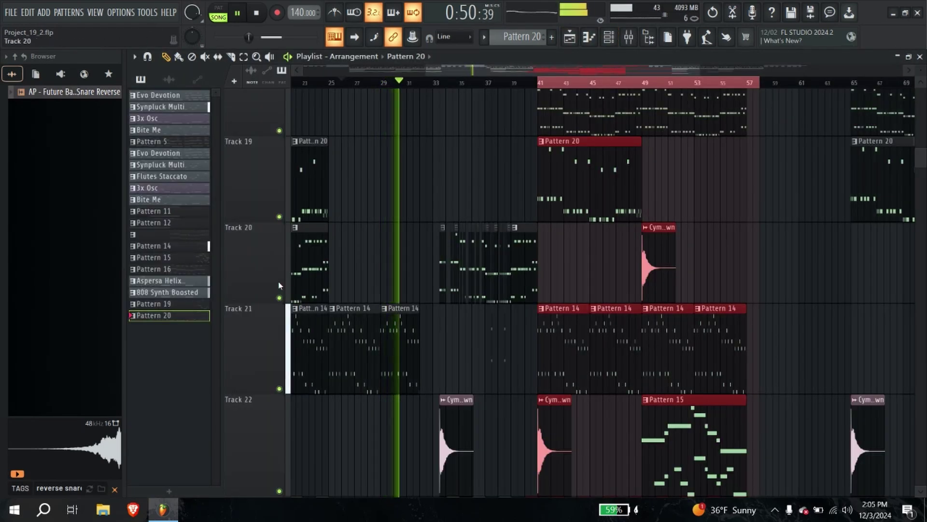
pyautogui.click(609, 38)
pyautogui.click(628, 38)
pyautogui.press('F9')
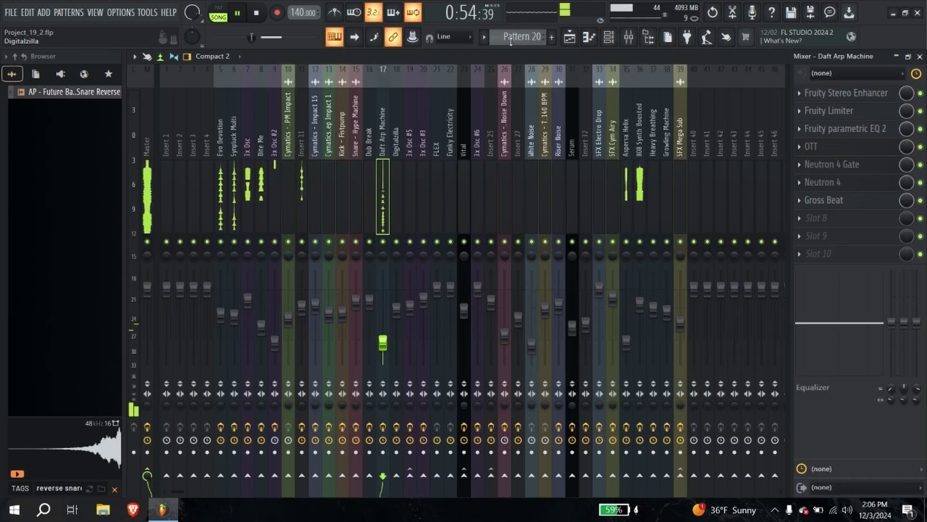
pyautogui.click(337, 84)
pyautogui.click(628, 37)
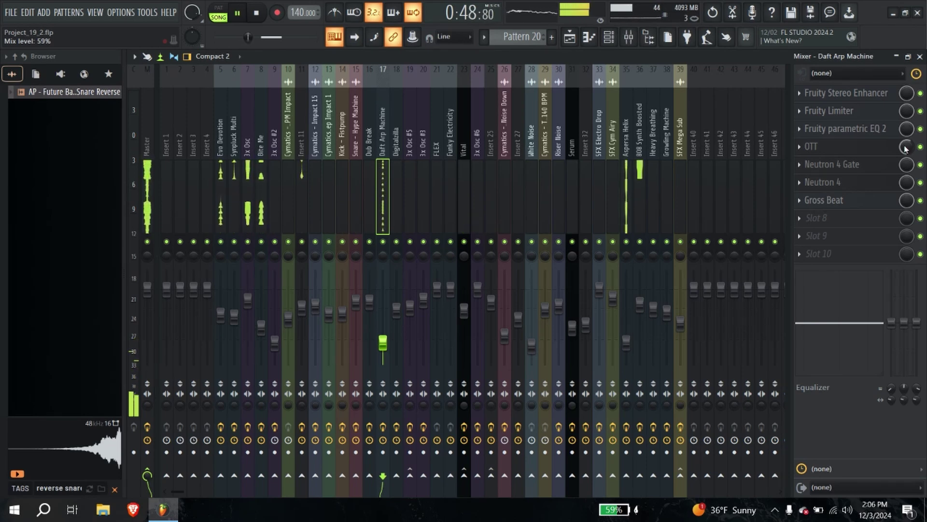
pyautogui.click(919, 57)
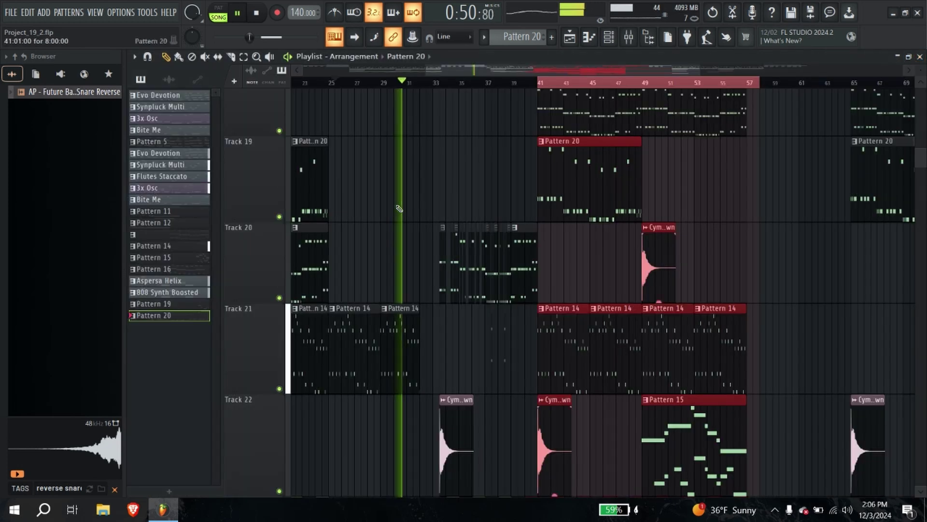
# Step: Play from bar 41 with Track 18 soloed, then add Tracks 19 and 21 to the soloed layers
pyautogui.click(530, 74)
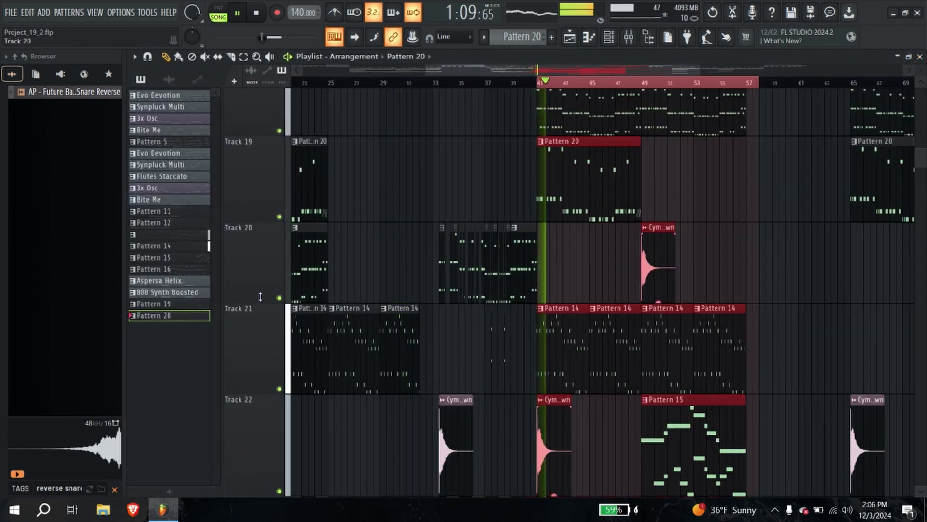
pyautogui.scroll(5, 237, 210)
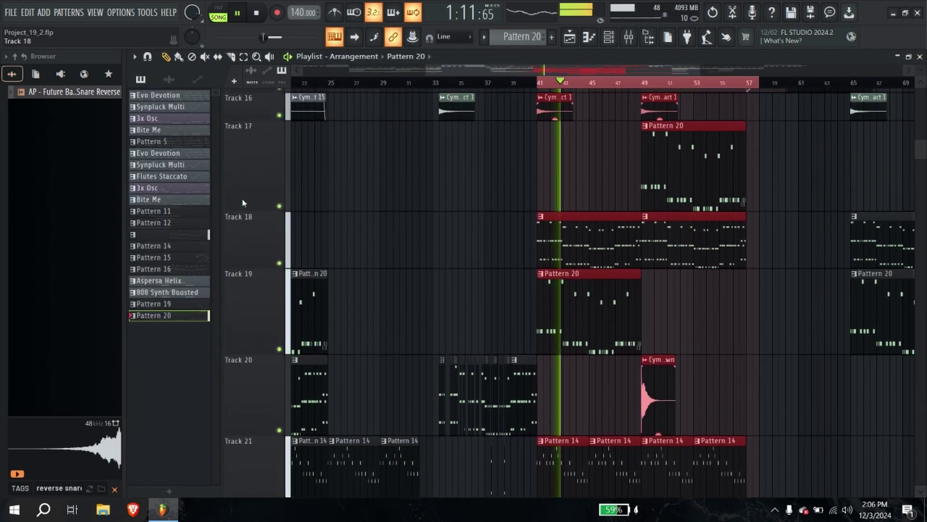
pyautogui.scroll(-1, 237, 210)
pyautogui.rightClick(280, 258)
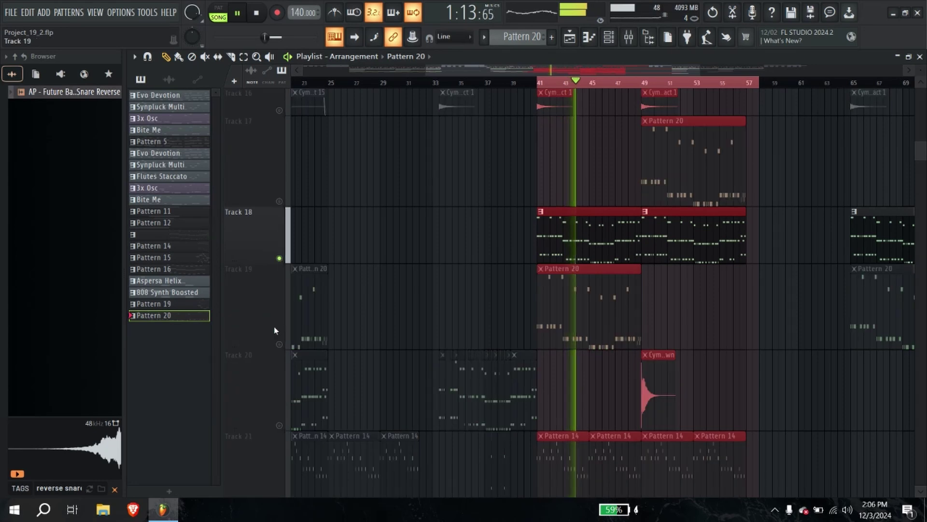
pyautogui.click(279, 344)
pyautogui.scroll(-1, 259, 428)
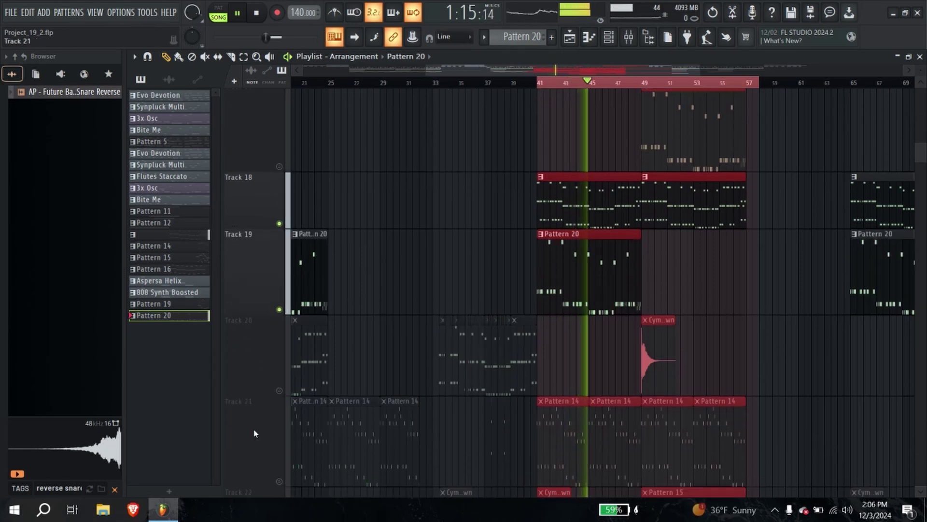
pyautogui.click(279, 481)
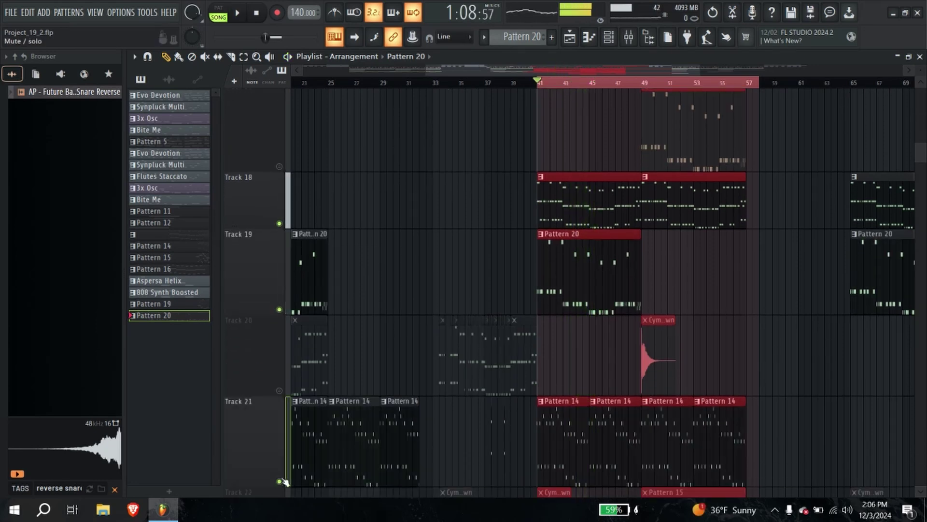
# Step: Solo the Daft Arp Machine mixer track, add Fruity Parametric EQ 2 in slot 8, boost band 6, and cut band 7 by about 2.8 dB
pyautogui.click(629, 39)
pyautogui.rightClick(383, 241)
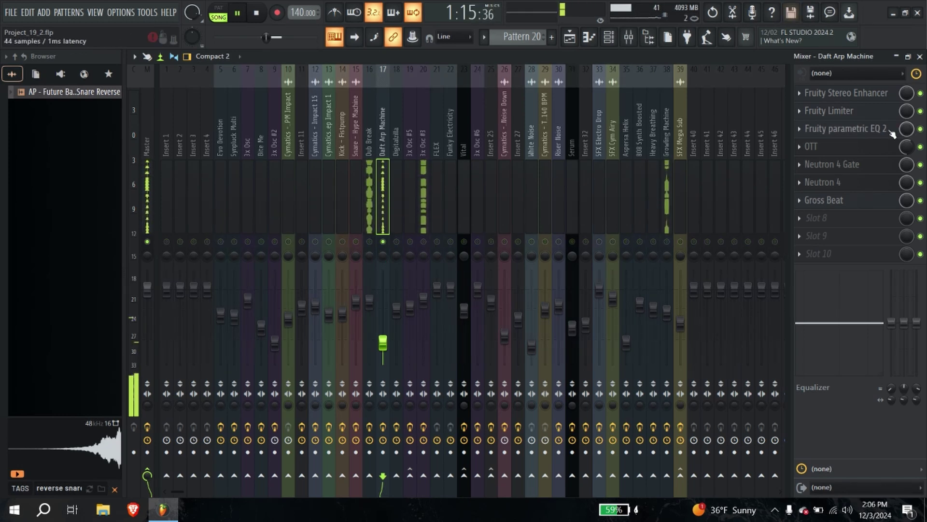
pyautogui.click(850, 129)
pyautogui.click(801, 218)
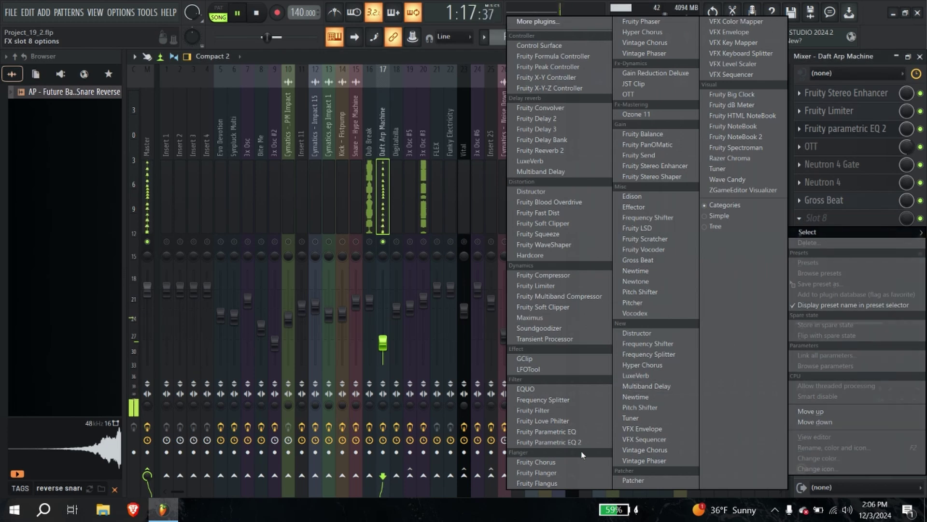
pyautogui.click(555, 441)
pyautogui.moveTo(428, 251); pyautogui.dragTo(416, 218)
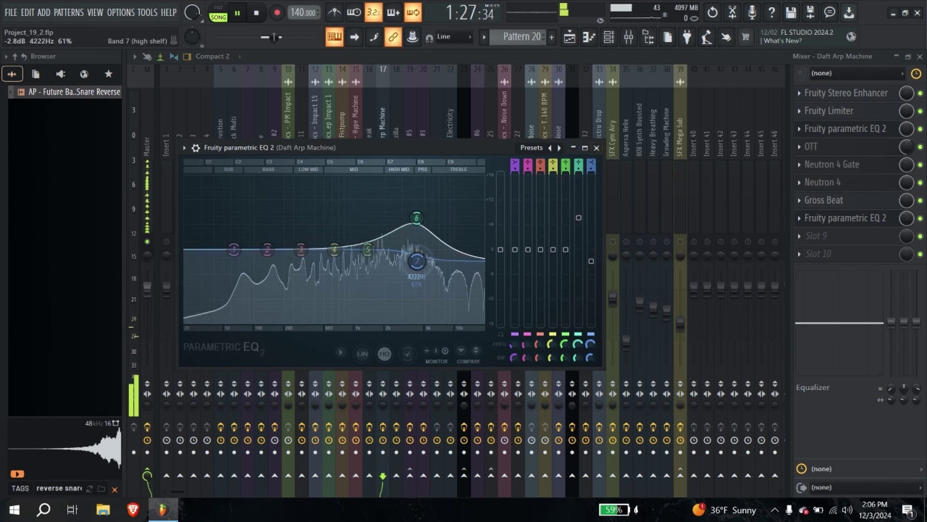
pyautogui.click(598, 147)
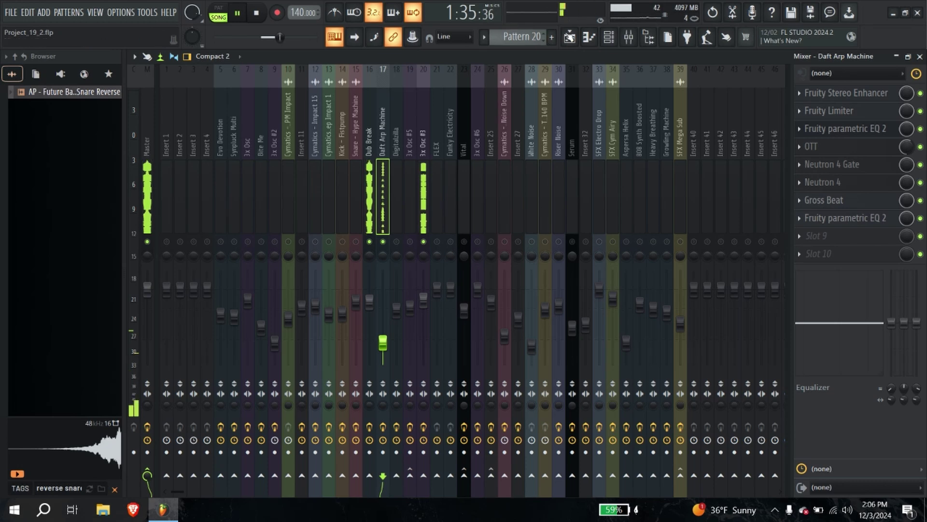
# Step: Reduce the new EQ's band 6 boost to about 4.8 dB near 3.9 kHz and raise band 5 slightly
pyautogui.click(879, 221)
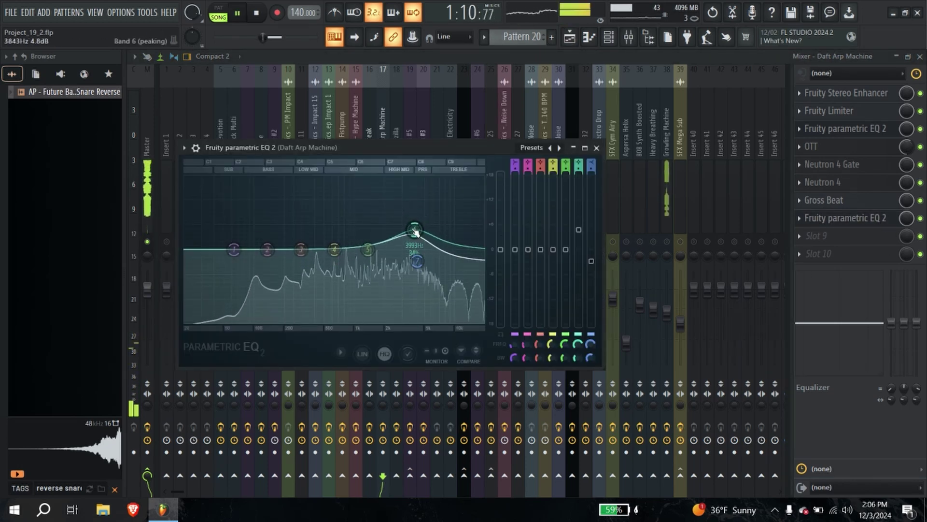
pyautogui.moveTo(378, 252); pyautogui.dragTo(371, 245)
pyautogui.click(597, 148)
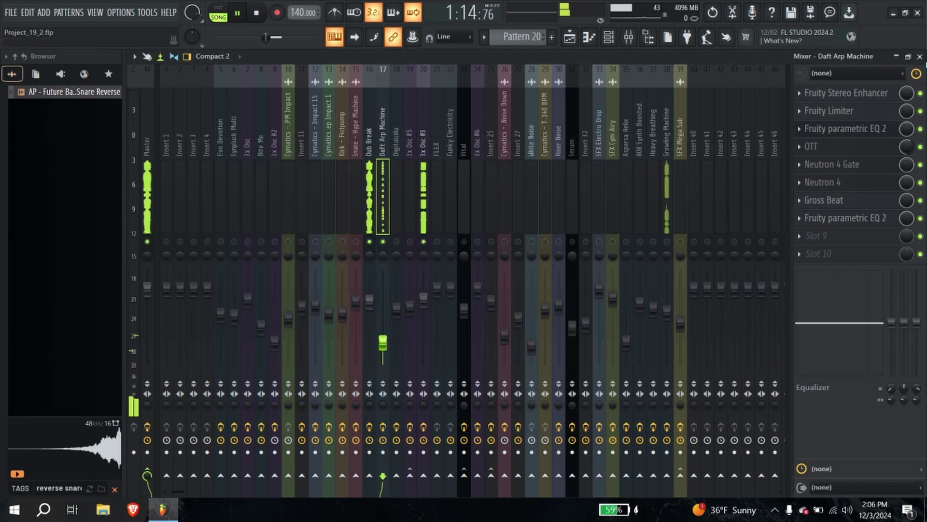
# Step: Return to the playlist, audition Track 20 with the soloed layers, and mute it again
pyautogui.press('F9')
pyautogui.click(643, 195)
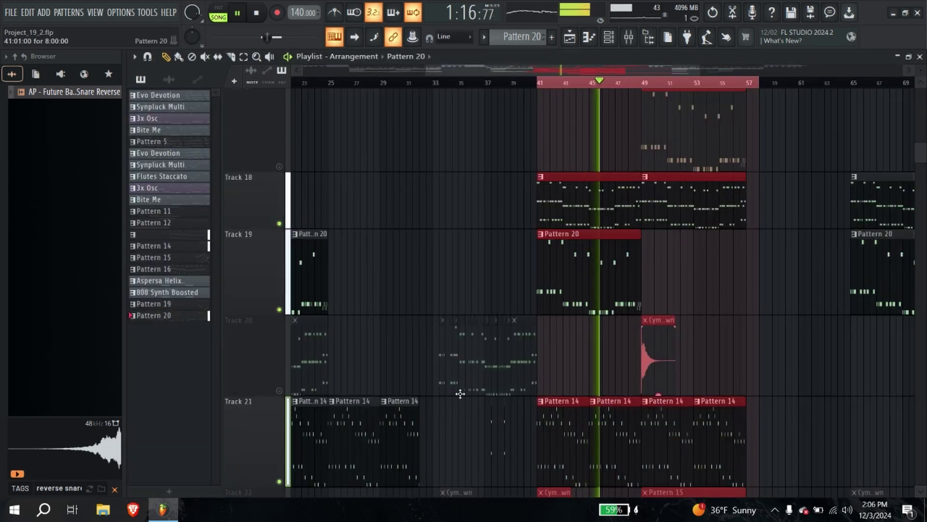
pyautogui.click(279, 390)
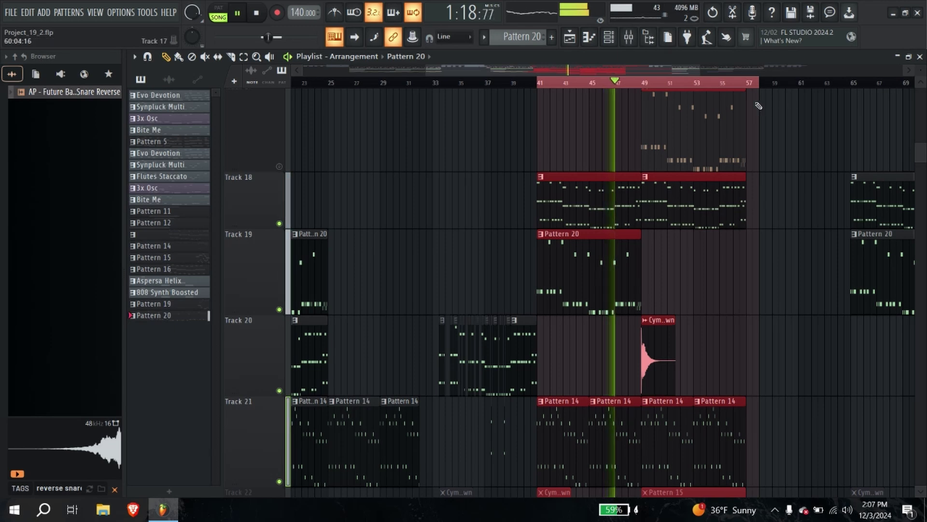
pyautogui.scroll(-1, 367, 411)
pyautogui.scroll(-4, 327, 367)
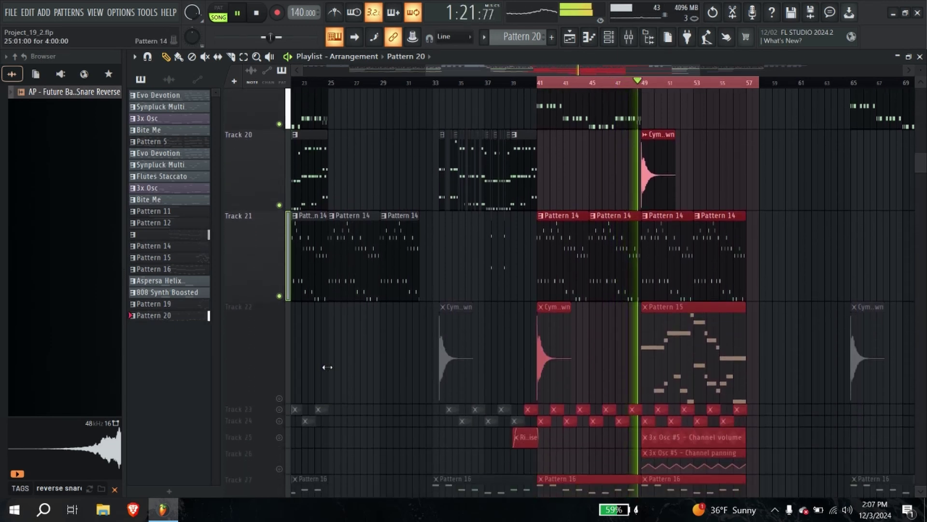
pyautogui.click(279, 204)
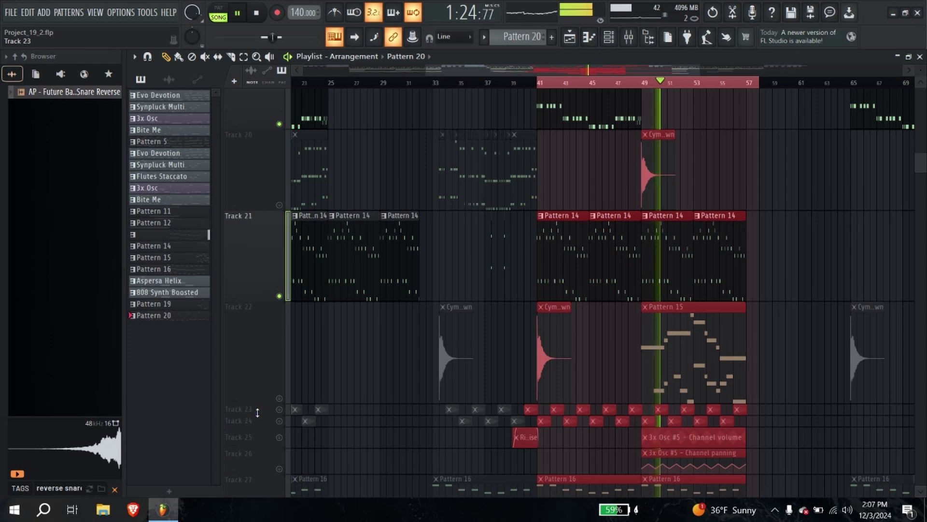
# Step: Make Track 23 slightly taller and unmute Track 27 with the Pattern 16 clips
pyautogui.moveTo(258, 413)
pyautogui.mouseDown()
pyautogui.moveTo(275, 469)
pyautogui.moveTo(263, 420)
pyautogui.mouseUp()
pyautogui.scroll(-2, 346, 385)
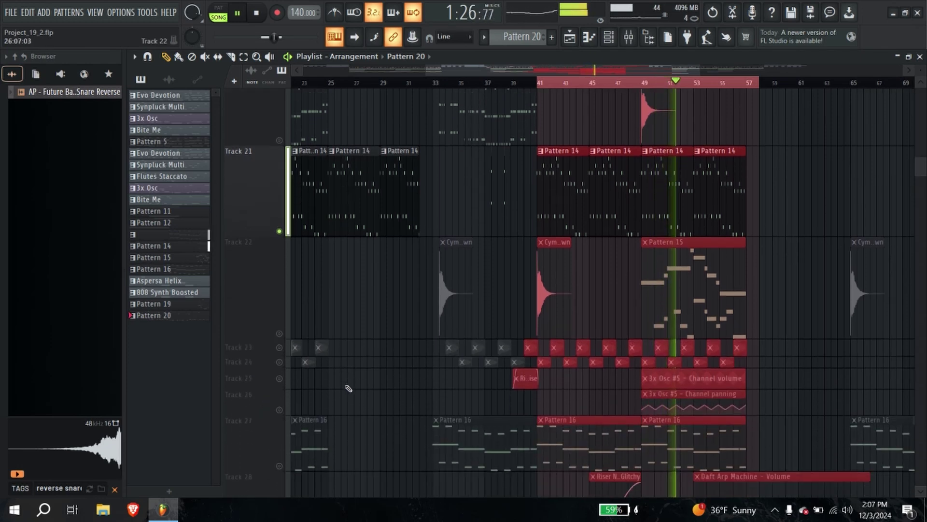
pyautogui.scroll(-2, 349, 388)
pyautogui.click(279, 415)
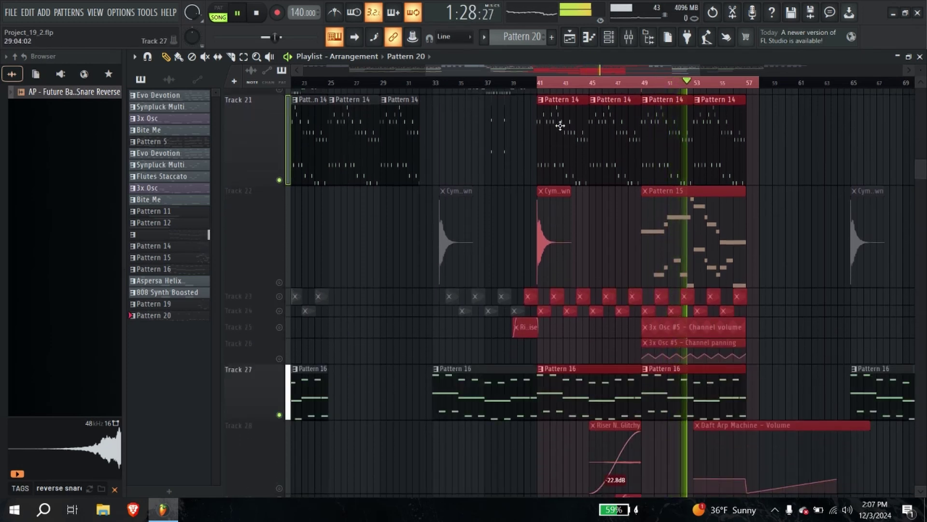
# Step: Replay from bar 41, audition the Vital mixer track in isolation, and reactivate all mixer tracks
pyautogui.click(529, 80)
pyautogui.click(628, 38)
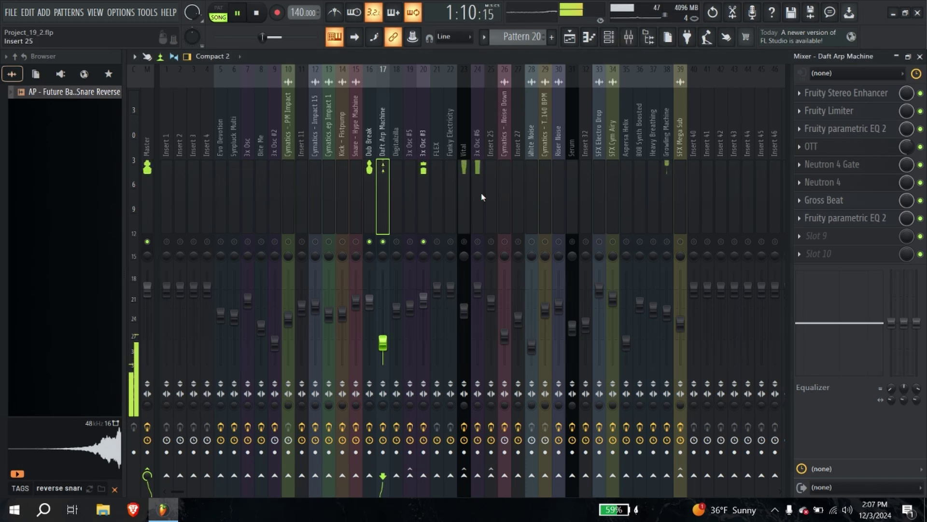
pyautogui.click(463, 241)
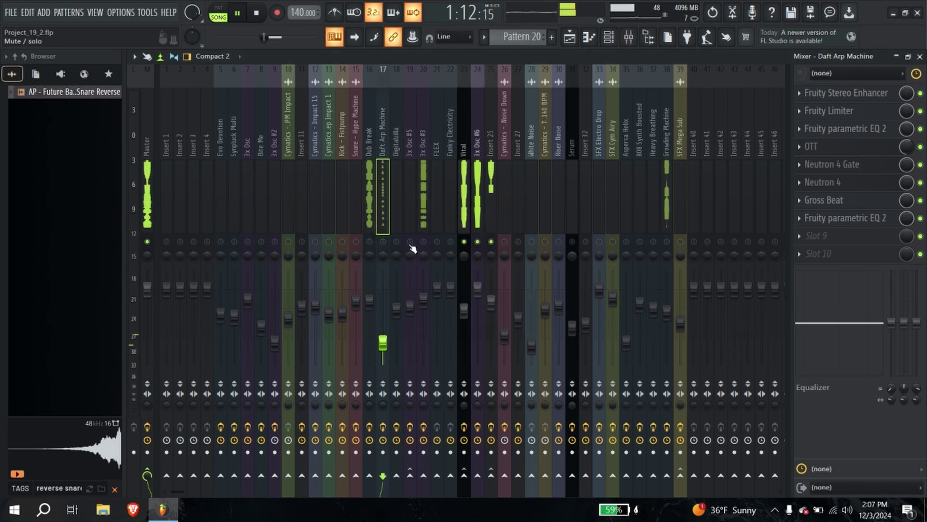
pyautogui.rightClick(464, 242)
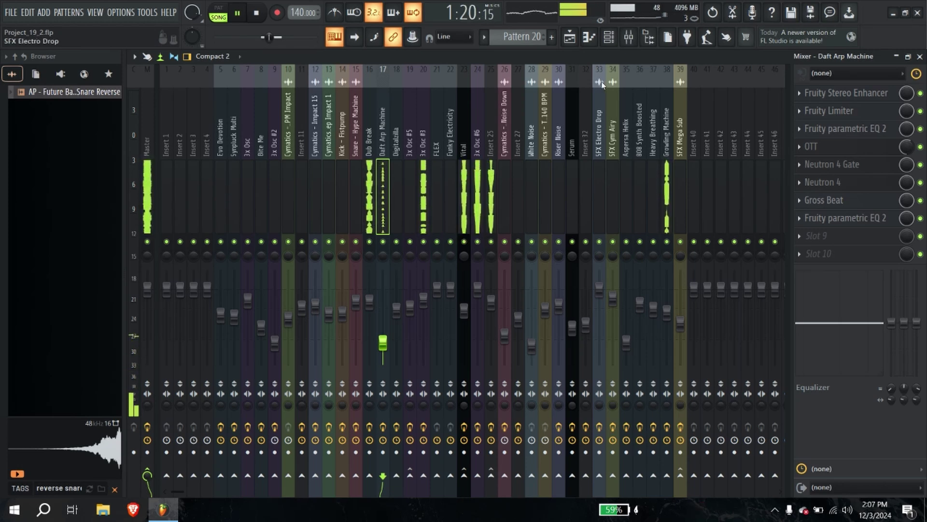
# Step: In the Daft Arp Machine's slot 8 EQ, raise bands 6 and 7, lower bands 2 to 4, and make band 1 a high pass near 183 Hz
pyautogui.click(871, 218)
pyautogui.moveTo(414, 230); pyautogui.dragTo(414, 223)
pyautogui.moveTo(417, 261); pyautogui.dragTo(416, 255)
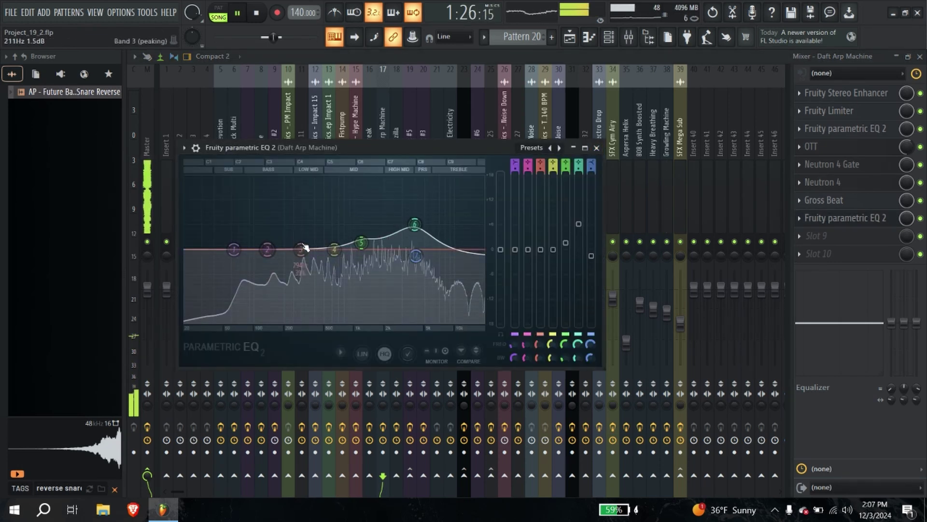
pyautogui.moveTo(334, 249); pyautogui.dragTo(237, 258)
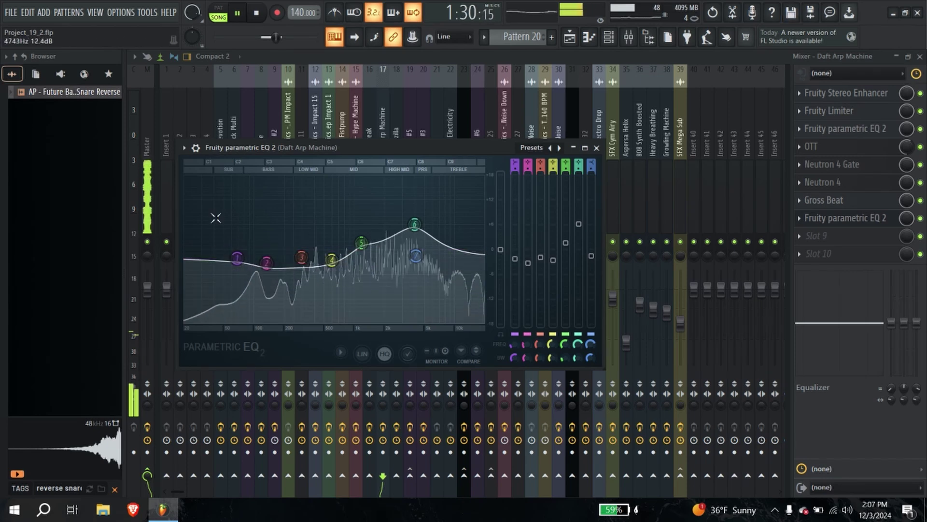
pyautogui.moveTo(515, 165); pyautogui.dragTo(515, 172)
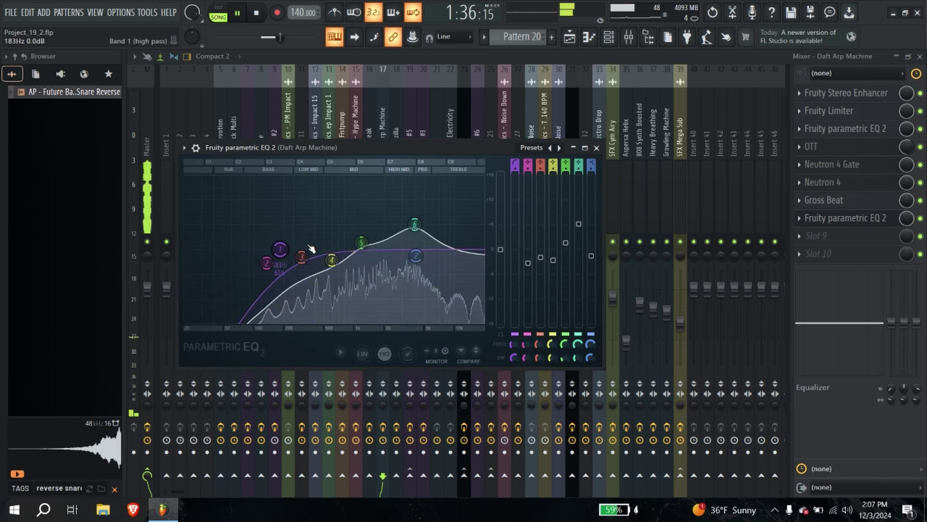
pyautogui.click(598, 147)
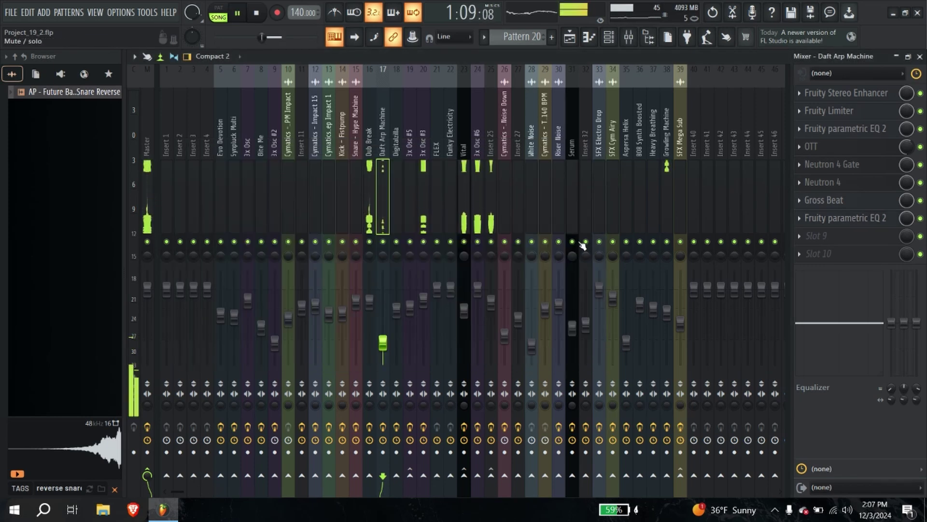
# Step: Return to the playlist with all tracks active and extend the time selection over the whole arrangement to bar 88
pyautogui.click(570, 38)
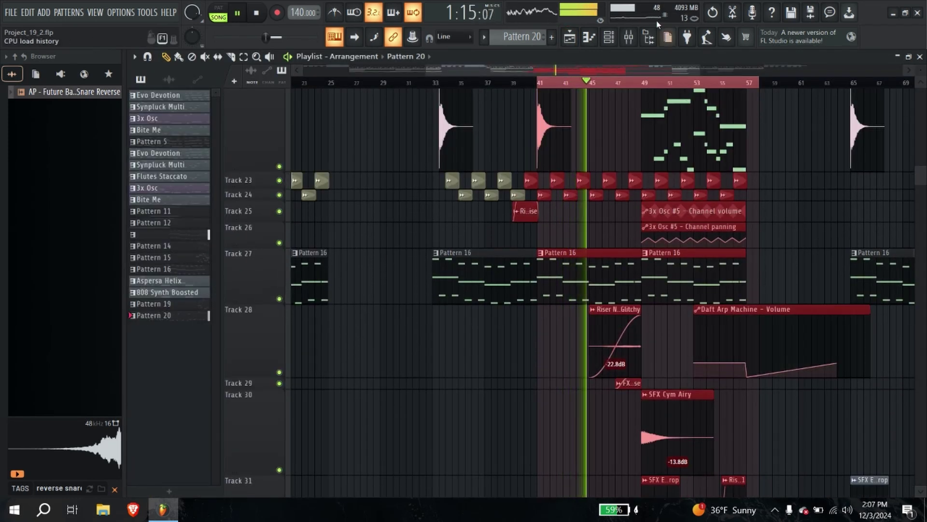
pyautogui.keyDown('ctrl'); pyautogui.scroll(4, 562, 160); pyautogui.keyUp('ctrl')
pyautogui.scroll(4, 562, 159)
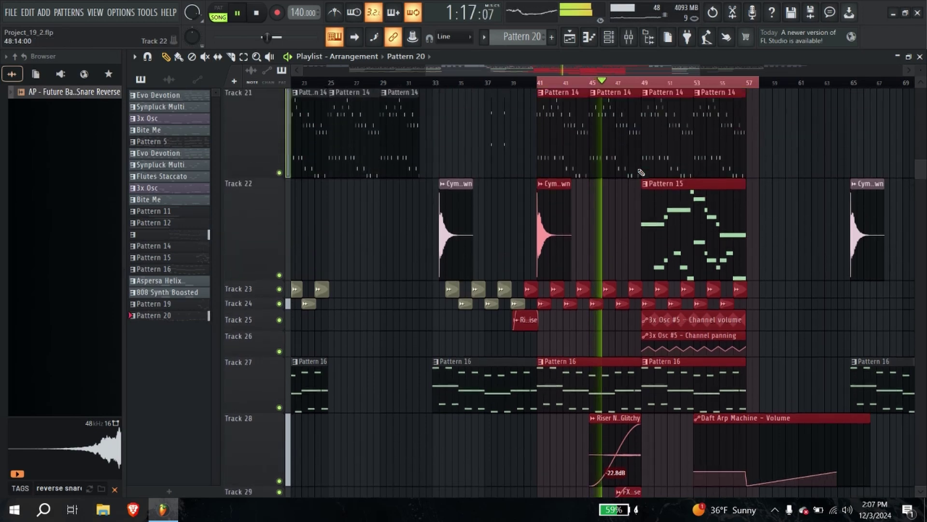
pyautogui.keyDown('ctrl'); pyautogui.scroll(-4, 560, 159); pyautogui.keyUp('ctrl')
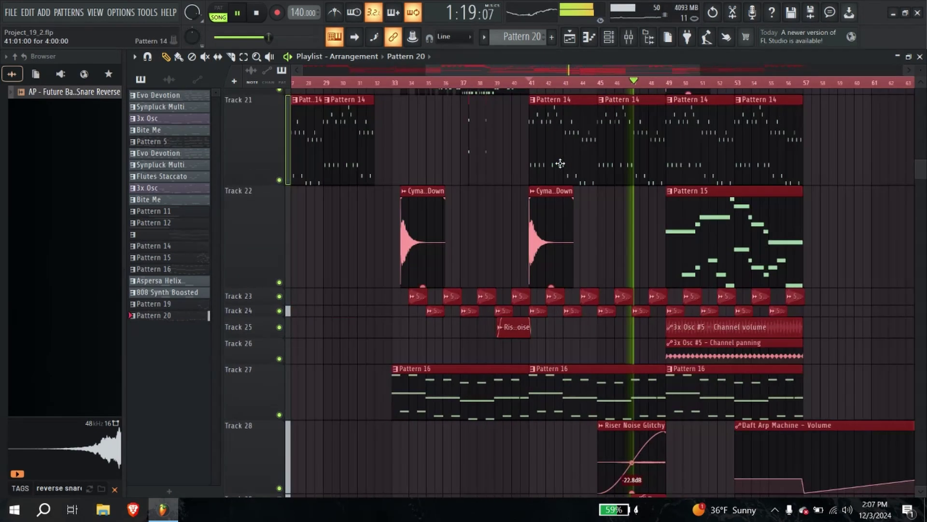
pyautogui.scroll(3, 507, 97)
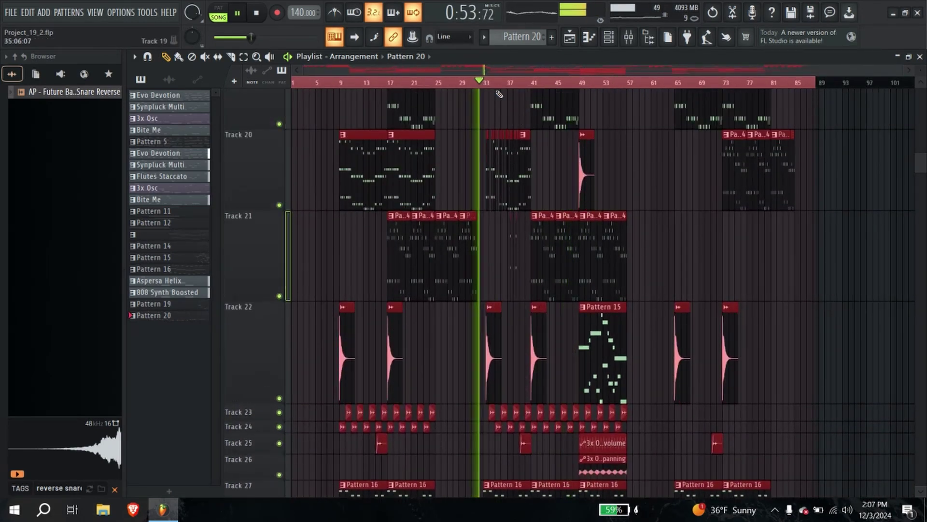
# Step: Shorten the time selection to start at bar 25 and play the arrangement from there
pyautogui.click(464, 83)
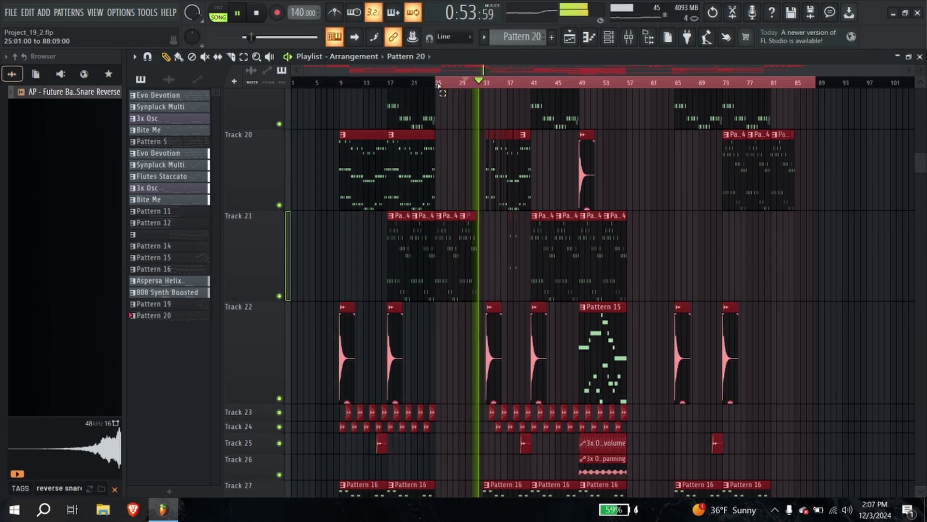
pyautogui.click(438, 83)
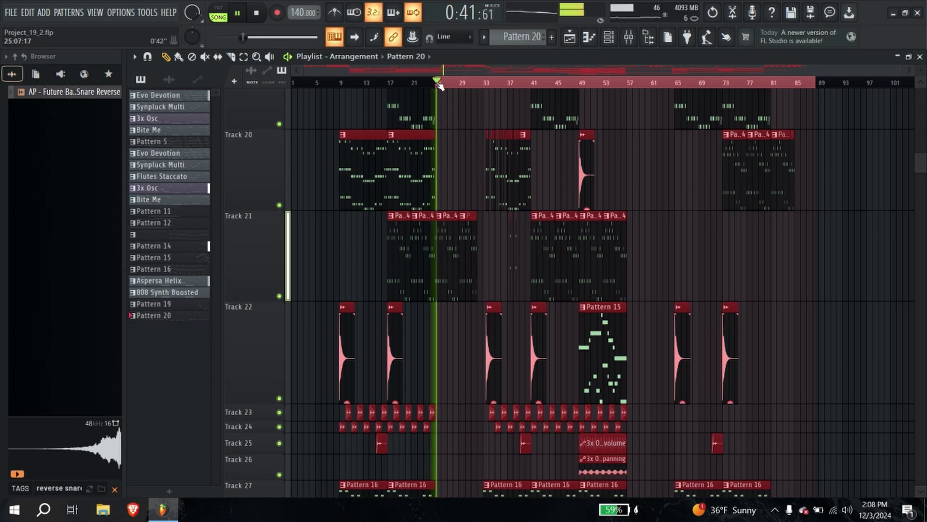
pyautogui.click(439, 83)
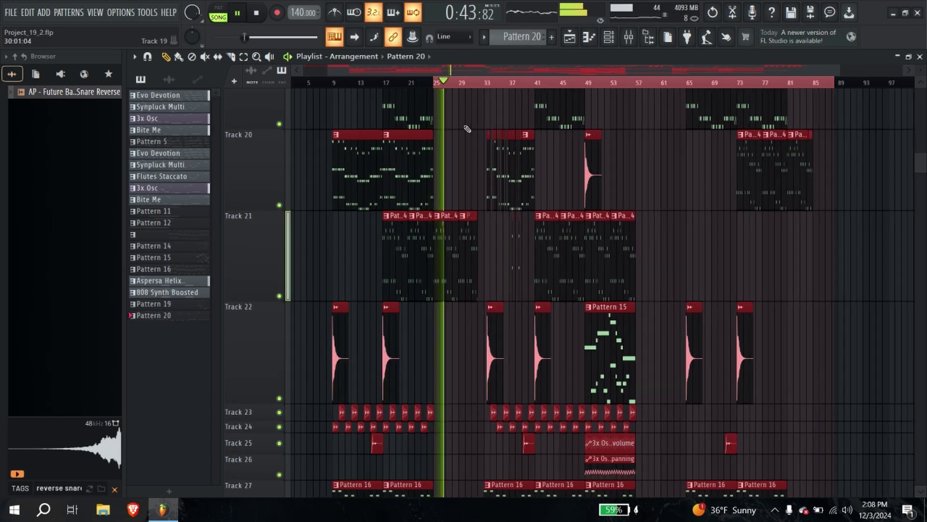
# Step: Play the arrangement from around bar 24, then from around bar 50
pyautogui.scroll(3, 408, 91)
pyautogui.click(401, 83)
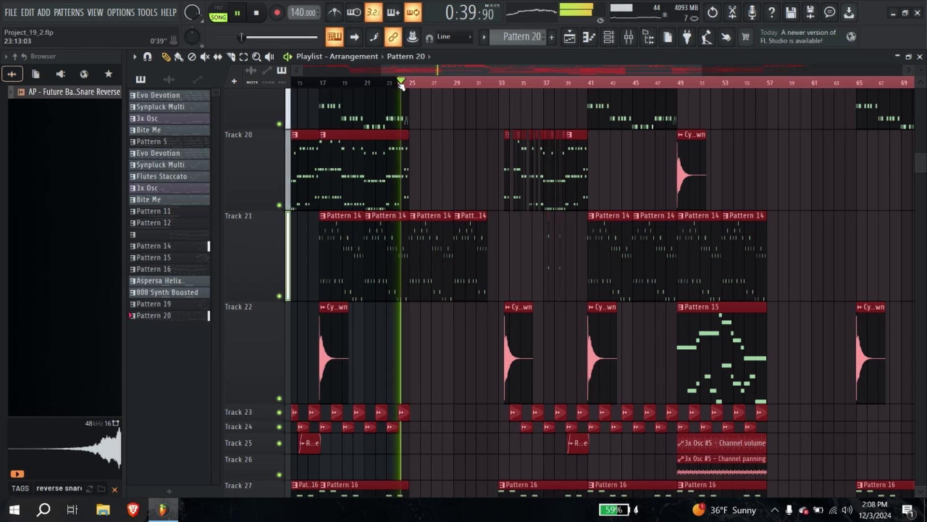
pyautogui.scroll(-3, 409, 91)
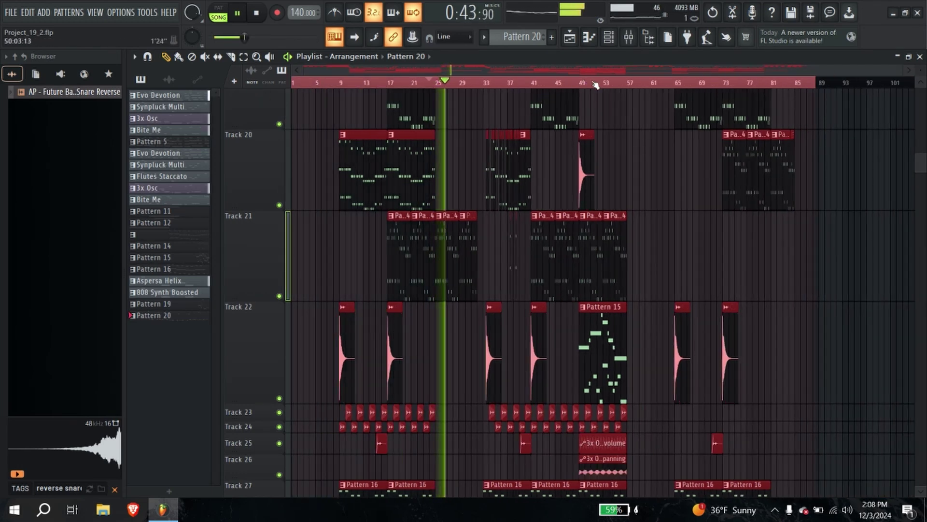
pyautogui.click(593, 84)
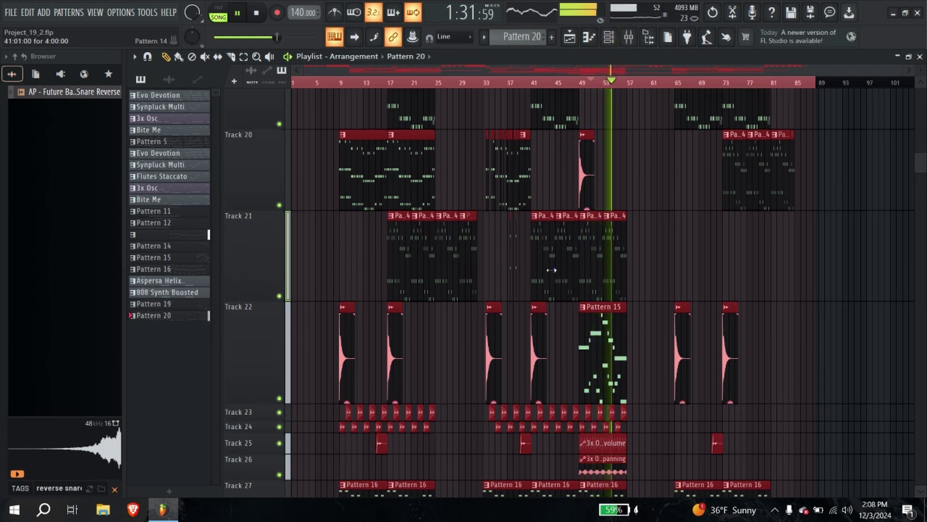
# Step: Replay the drop from bar 49 and examine its clips and volume automation across Tracks 1 to 35
pyautogui.scroll(6, 551, 270)
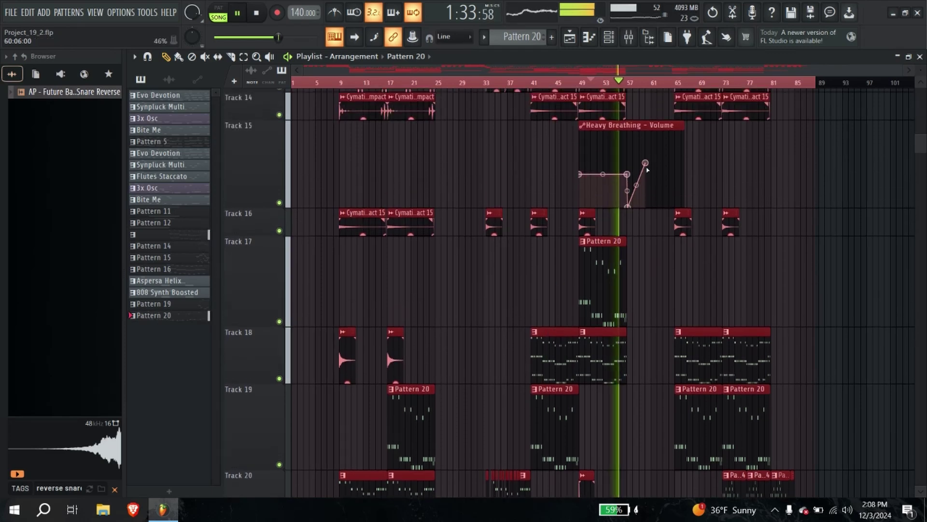
pyautogui.scroll(7, 647, 170)
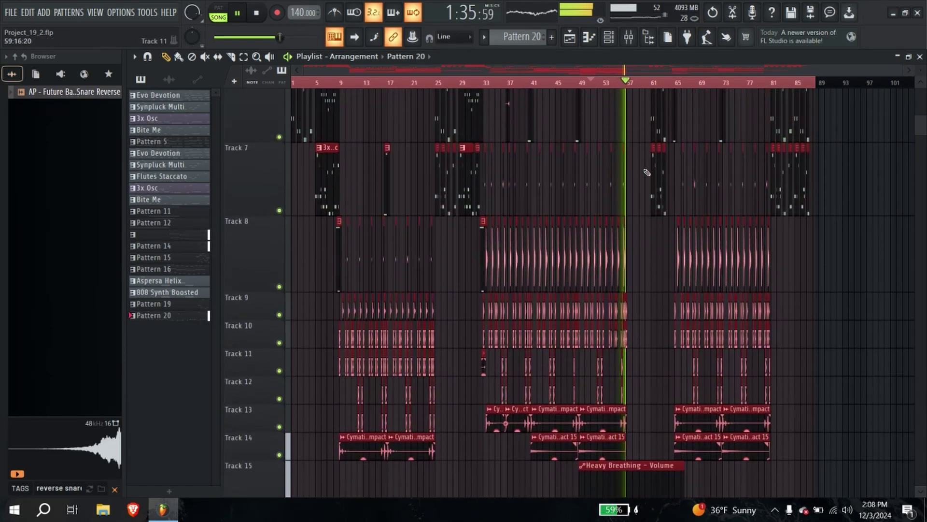
pyautogui.scroll(1, 647, 170)
pyautogui.click(581, 83)
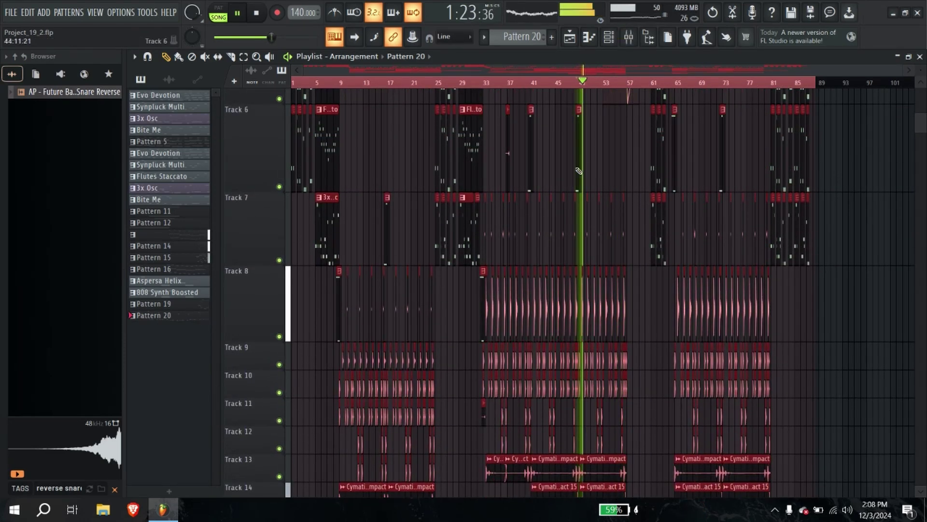
pyautogui.keyDown('ctrl'); pyautogui.scroll(4, 578, 171); pyautogui.keyUp('ctrl')
pyautogui.scroll(1, 748, 281)
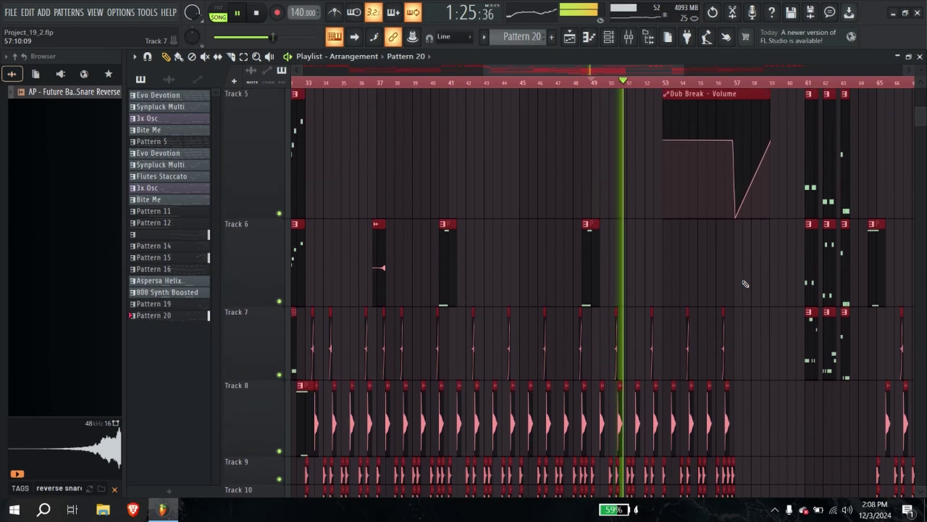
pyautogui.scroll(5, 746, 284)
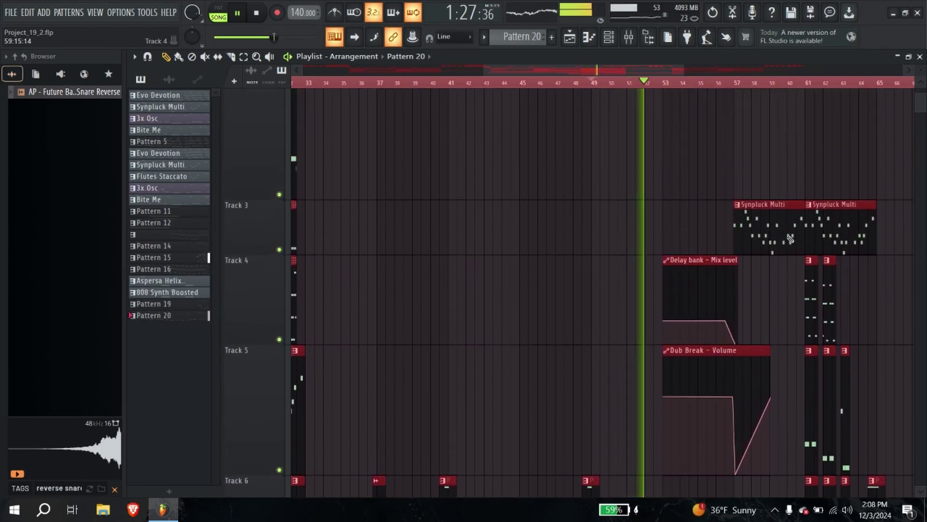
pyautogui.scroll(-1, 790, 239)
pyautogui.moveTo(921, 75); pyautogui.dragTo(919, 75)
pyautogui.scroll(5, 760, 217)
pyautogui.scroll(4, 739, 205)
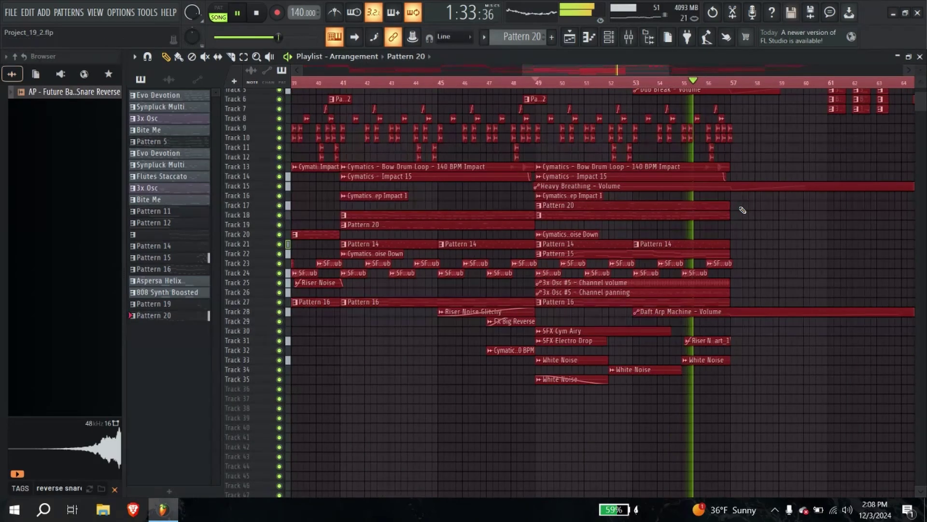
pyautogui.scroll(4, 450, 269)
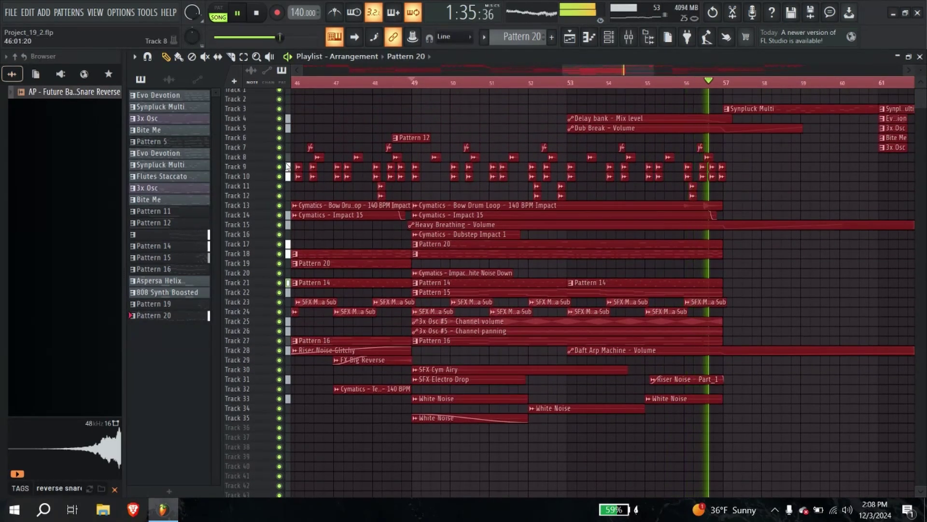
# Step: Replay from bar 49 with Track 15's Heavy Breathing volume automation soloed, checking the mixer and channel rack for its sound source
pyautogui.click(412, 83)
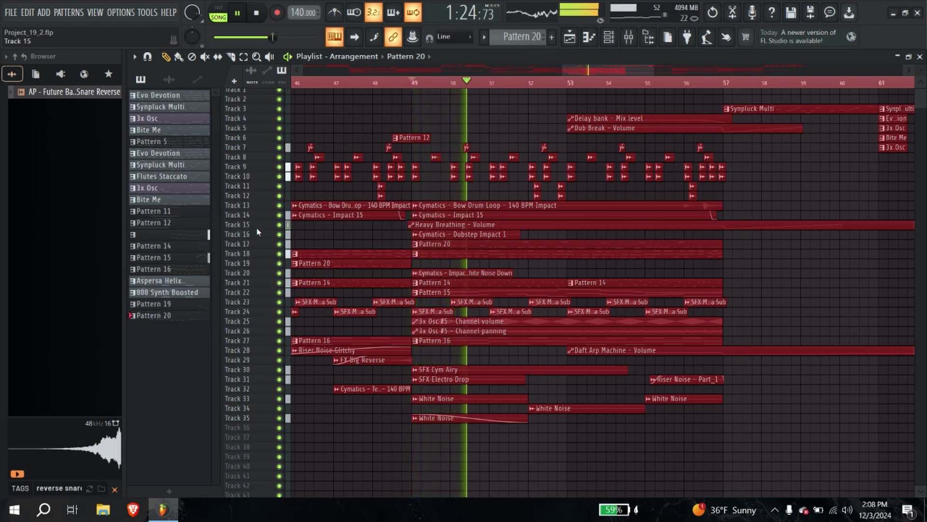
pyautogui.rightClick(282, 225)
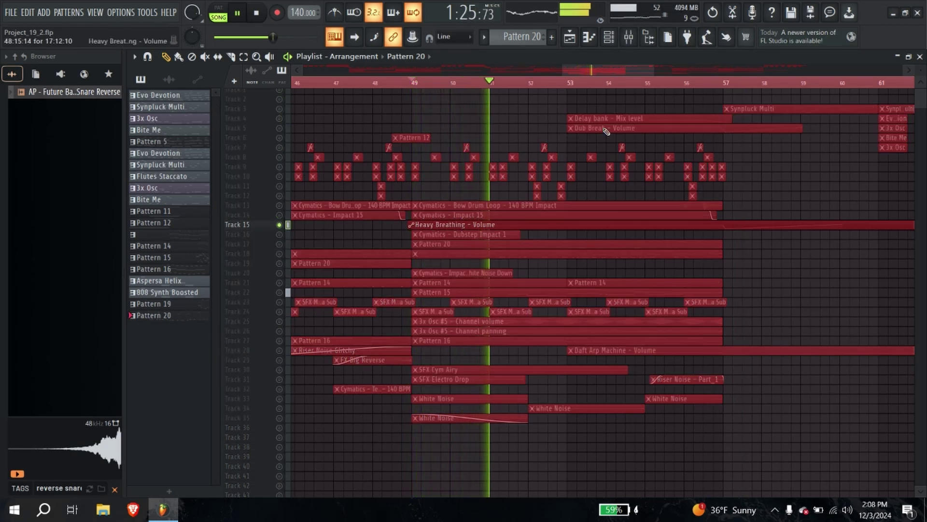
pyautogui.click(628, 37)
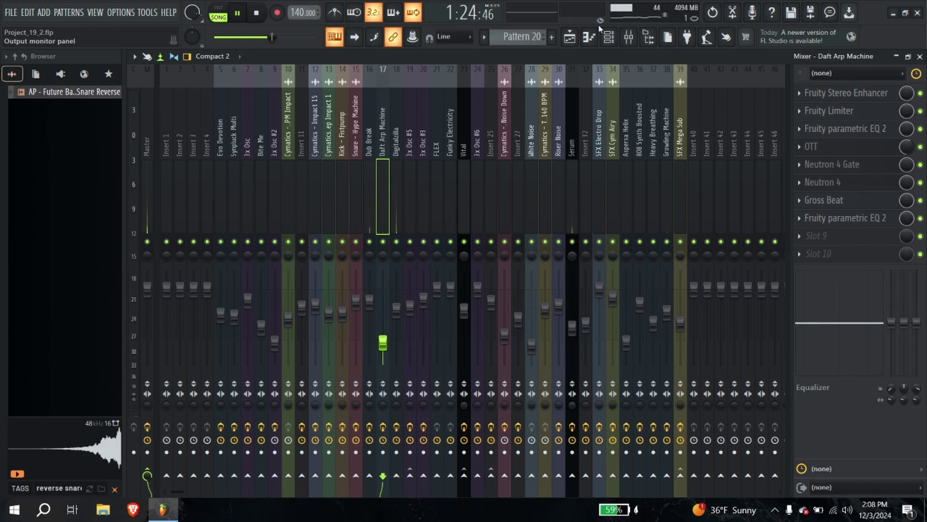
pyautogui.click(590, 37)
pyautogui.click(608, 37)
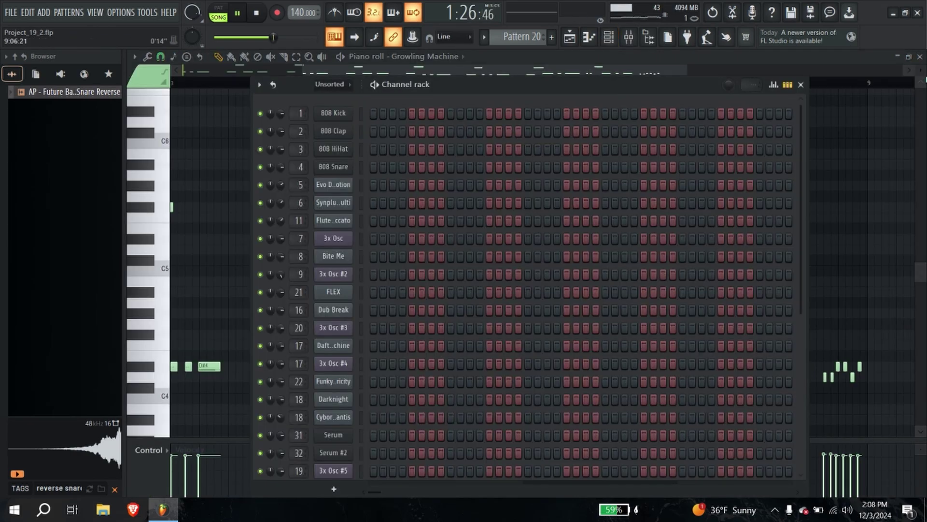
pyautogui.click(920, 68)
pyautogui.click(920, 56)
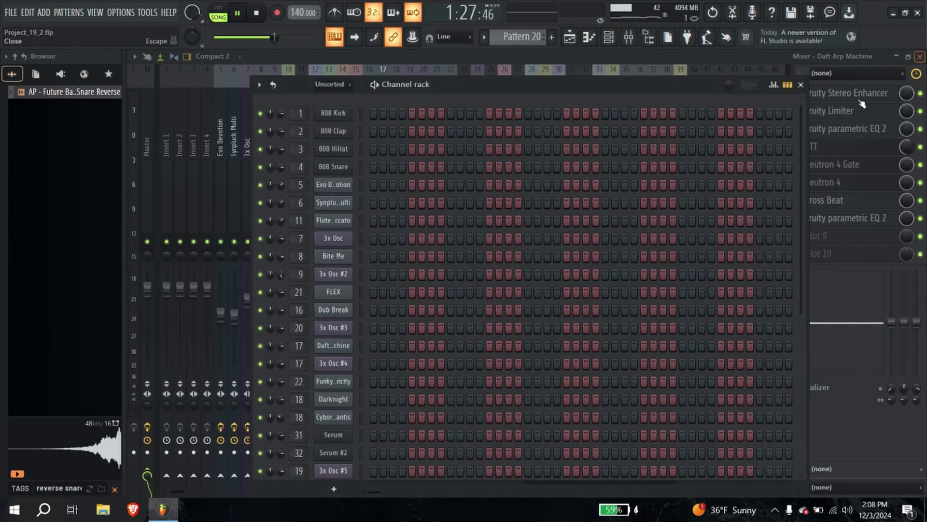
pyautogui.click(569, 39)
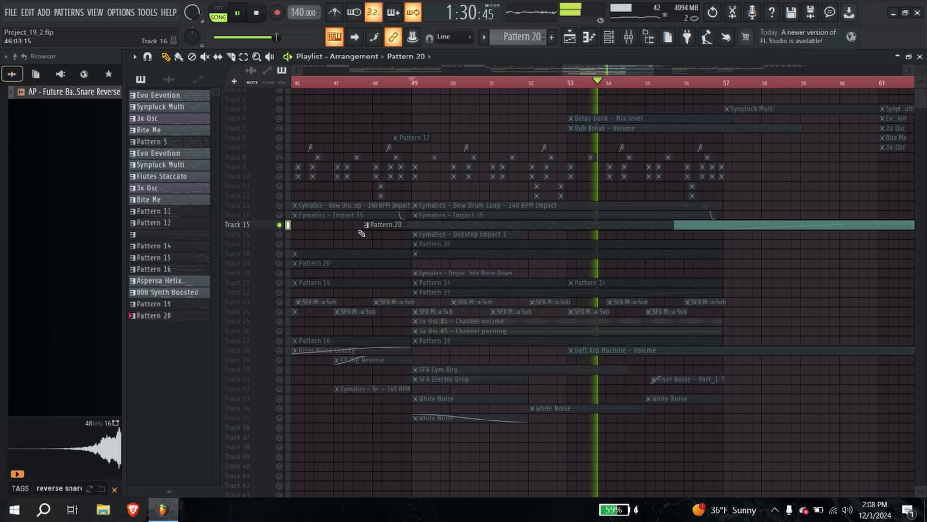
# Step: Remove the stray Pattern 20 clip from Track 15 and restart playback from bar 49
pyautogui.rightClick(380, 228)
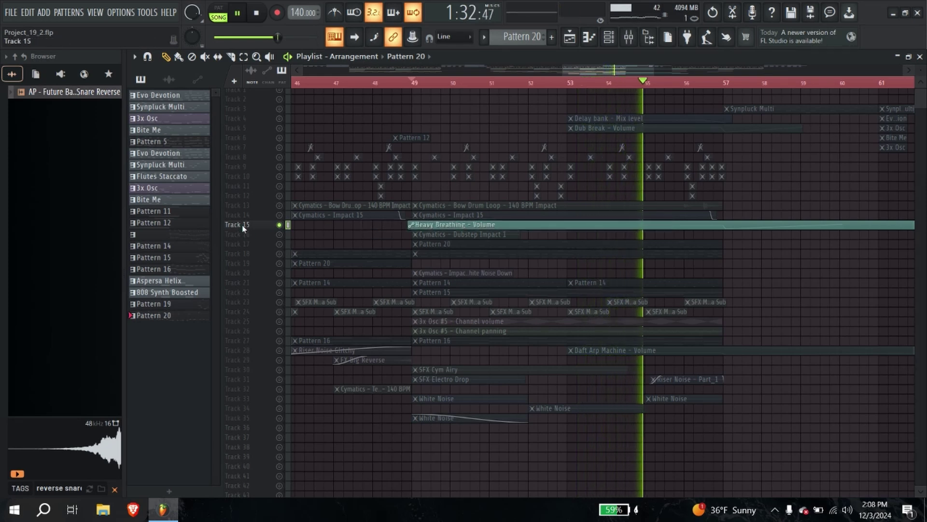
pyautogui.scroll(5, 602, 292)
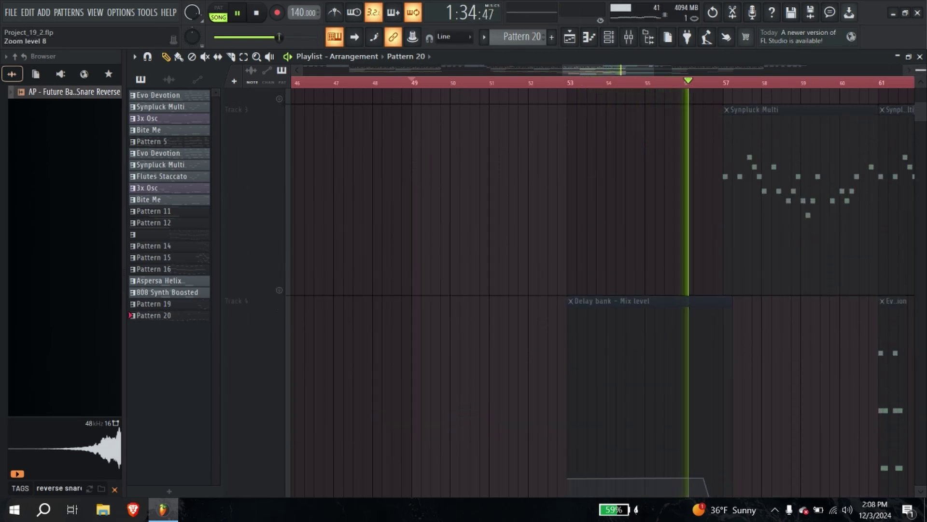
pyautogui.scroll(-5, 602, 293)
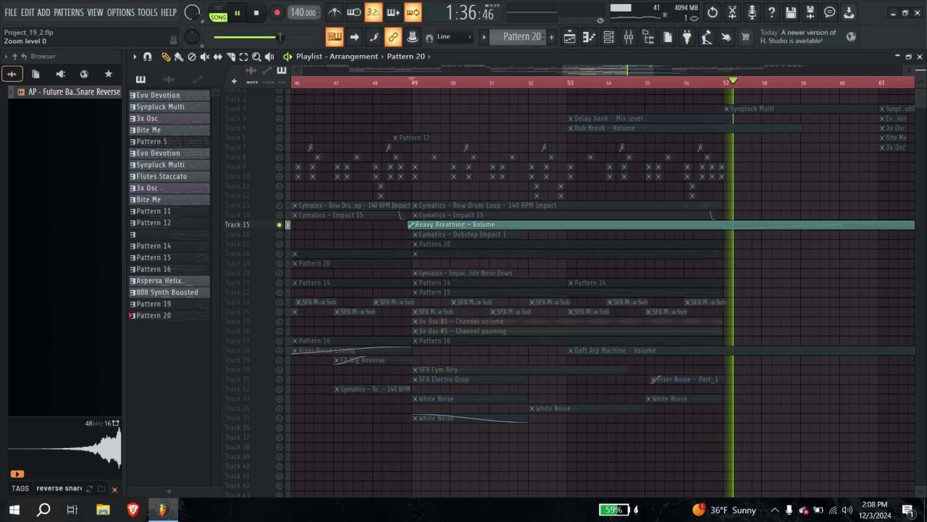
pyautogui.scroll(4, 603, 292)
pyautogui.scroll(-2, 602, 292)
pyautogui.scroll(-2, 638, 223)
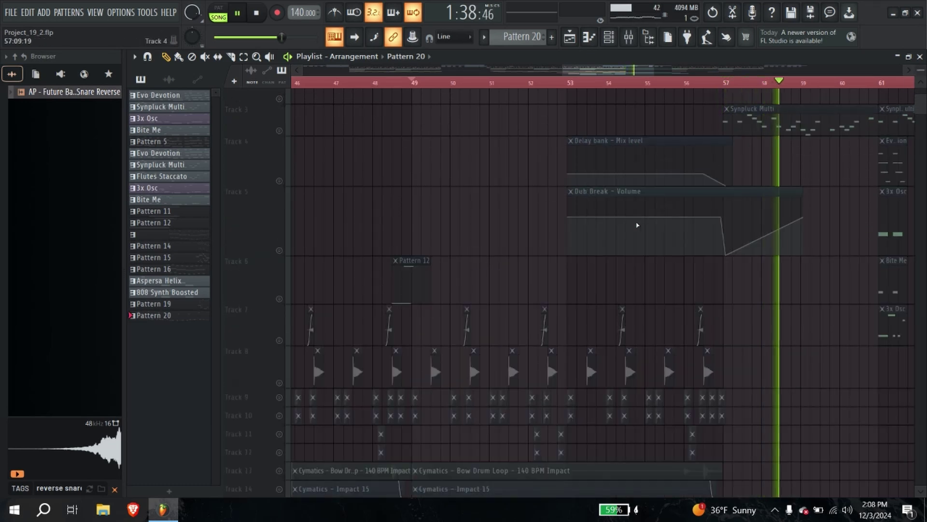
pyautogui.scroll(-3, 638, 224)
pyautogui.press('space')
pyautogui.press('space')
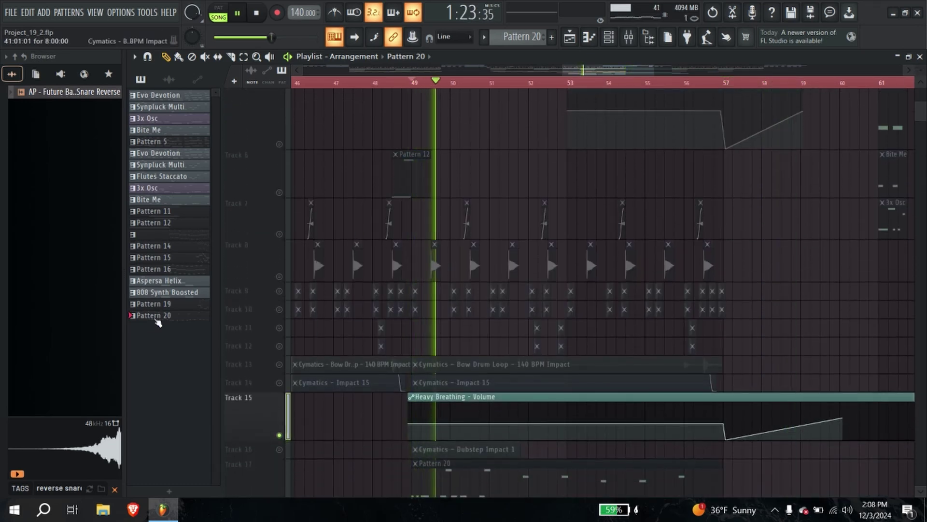
# Step: Activate Track 17's Pattern 20 alongside Track 15 and check the Growling Machine's signal in the mixer
pyautogui.scroll(-2, 328, 368)
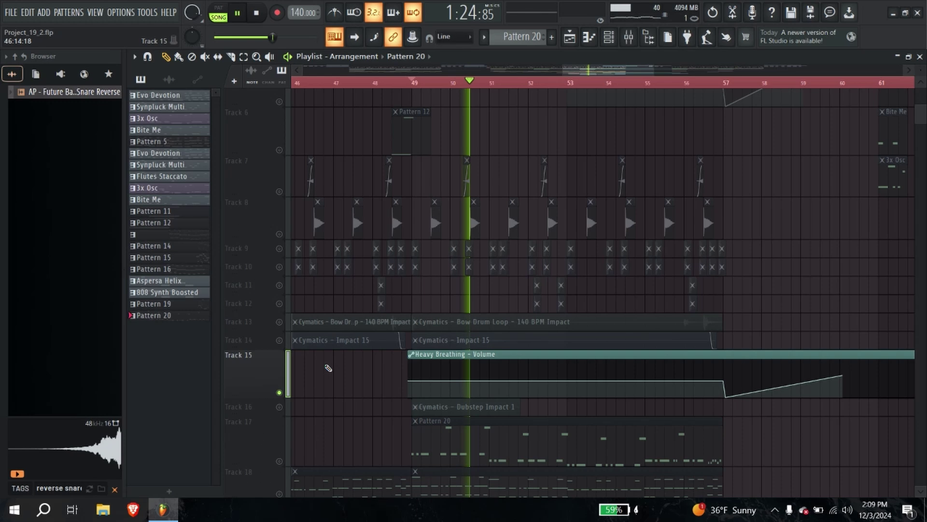
pyautogui.click(279, 407)
pyautogui.click(279, 407)
pyautogui.click(279, 460)
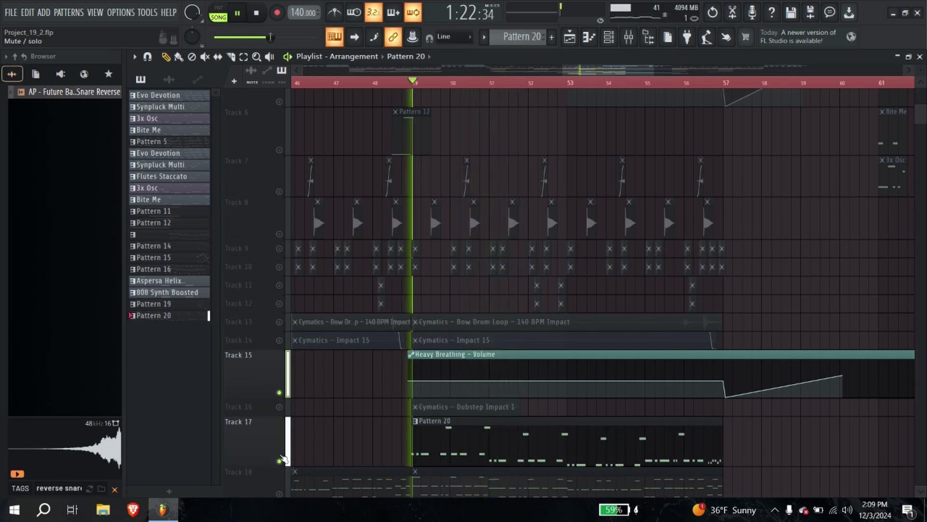
pyautogui.click(629, 37)
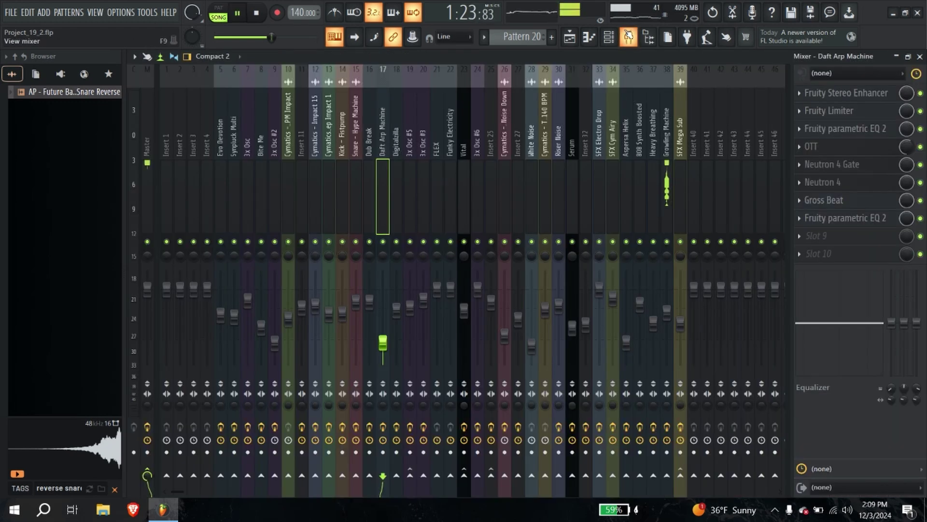
pyautogui.click(662, 192)
pyautogui.click(570, 37)
# Step: Add Track 18 to the active playlist tracks and listen to it together with Tracks 15 and 17
pyautogui.scroll(-2, 315, 325)
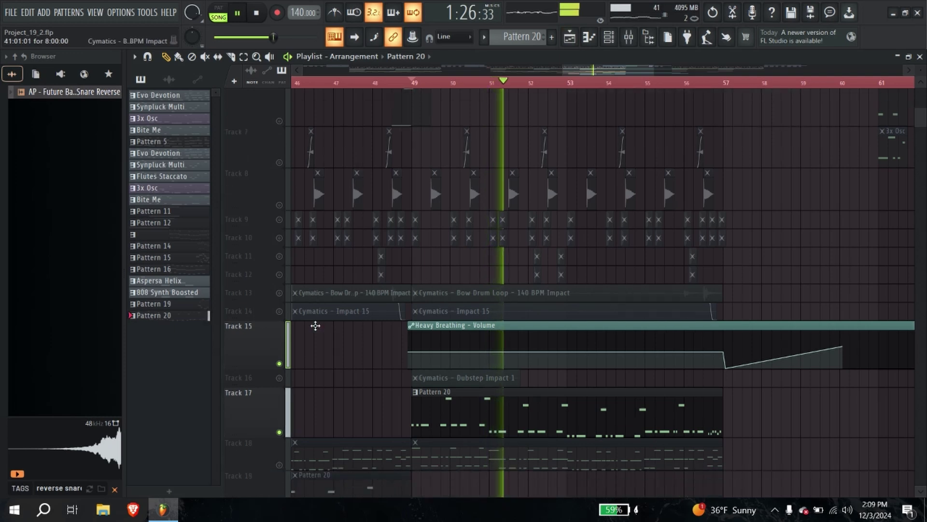
pyautogui.scroll(-1, 280, 290)
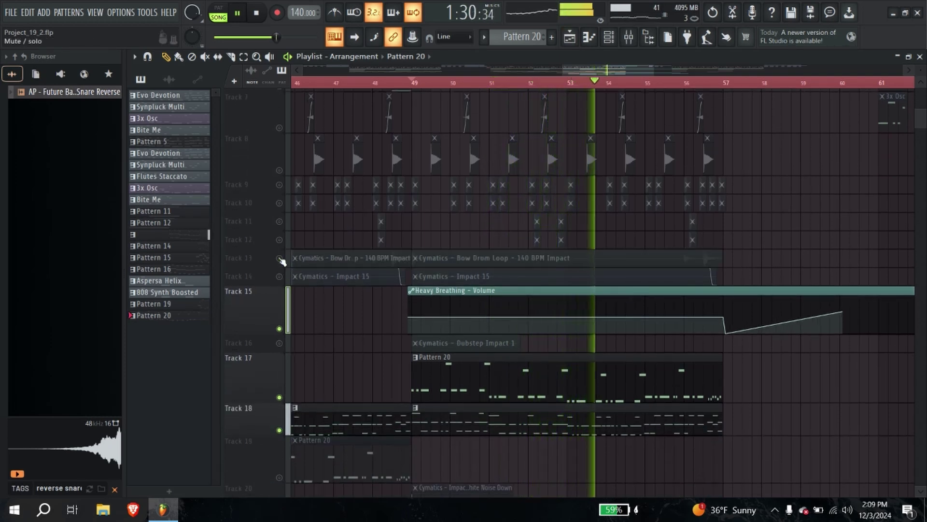
pyautogui.scroll(6, 427, 242)
pyautogui.scroll(-6, 424, 261)
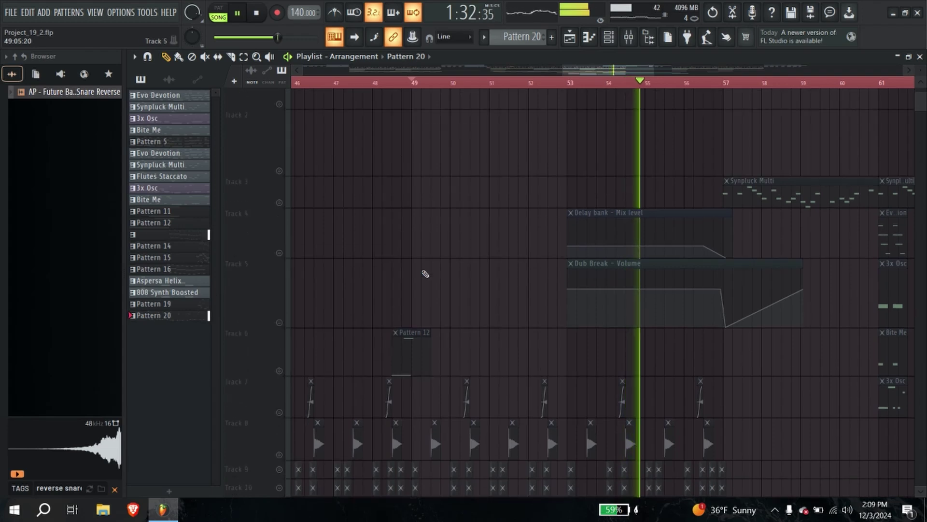
pyautogui.scroll(-10, 329, 263)
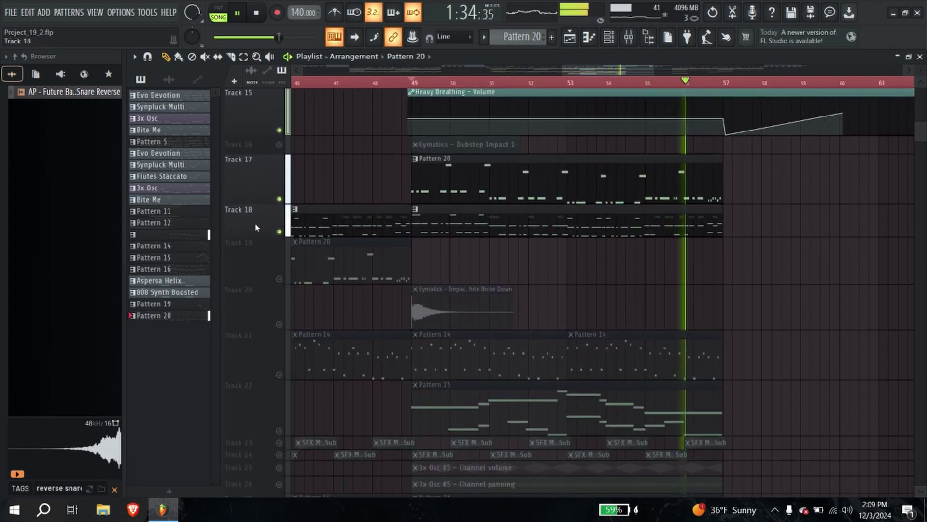
# Step: Activate Tracks 21 to 26 in stages to audition Patterns 14 and 15, the sub effects, and the 3x Osc #5 automation
pyautogui.click(279, 331)
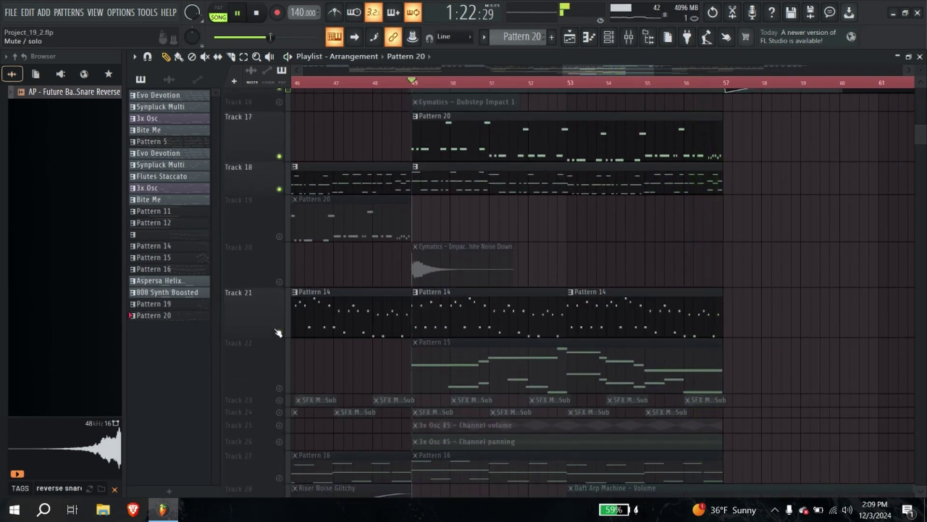
pyautogui.click(279, 387)
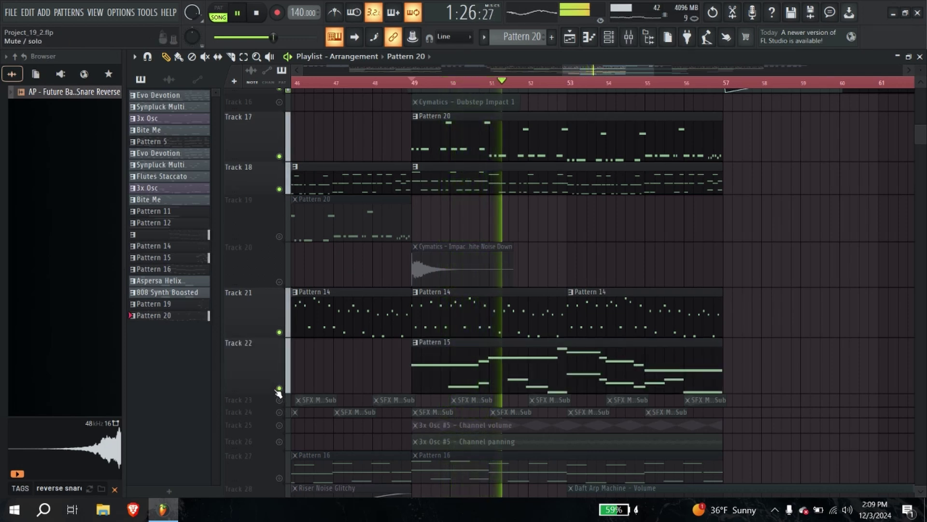
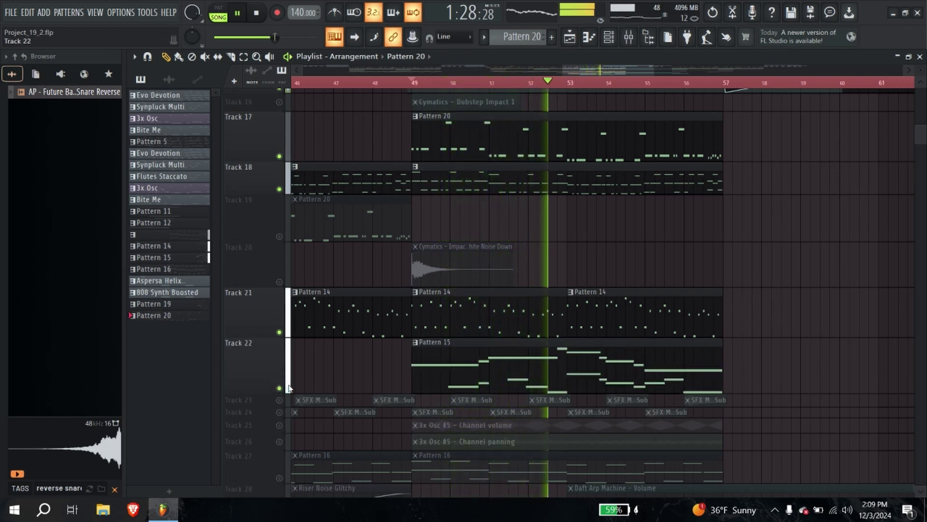
pyautogui.click(280, 412)
pyautogui.click(279, 400)
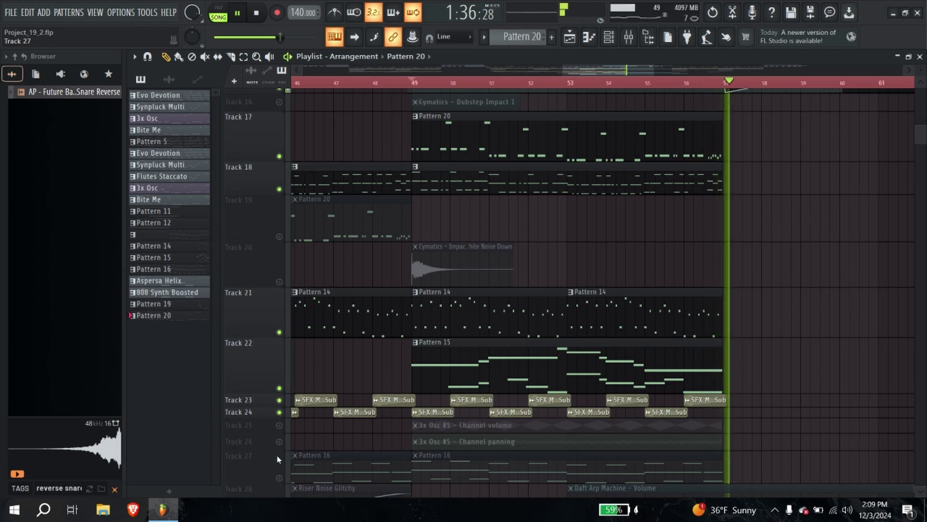
pyautogui.click(279, 442)
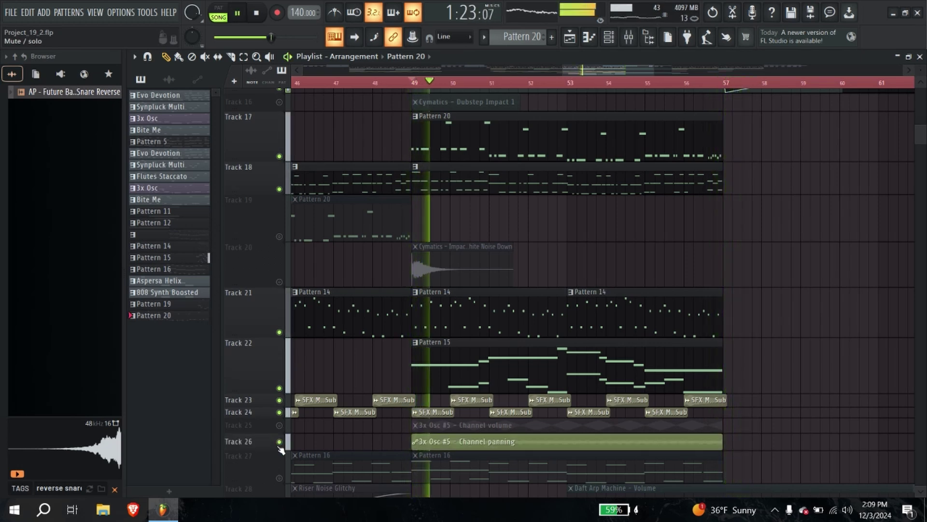
pyautogui.click(279, 425)
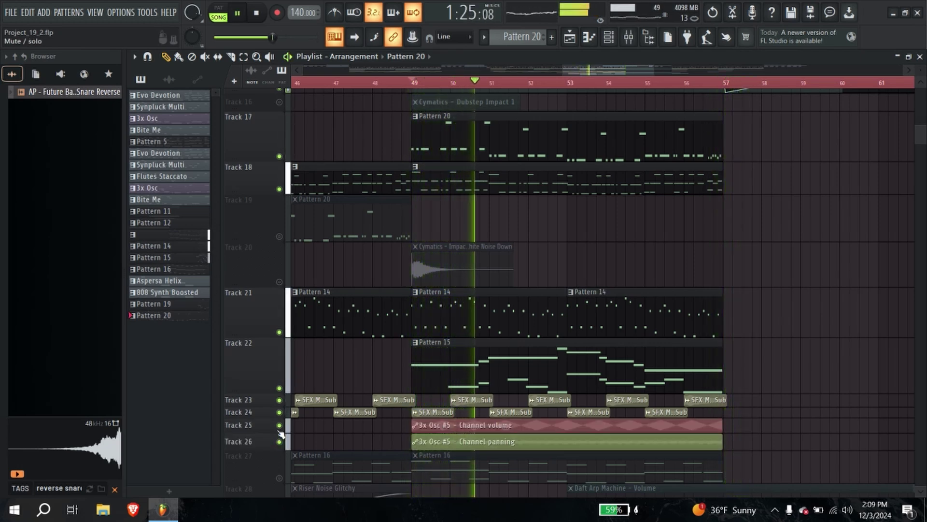
# Step: Solo Track 27 to audition Pattern 16 by itself
pyautogui.rightClick(280, 478)
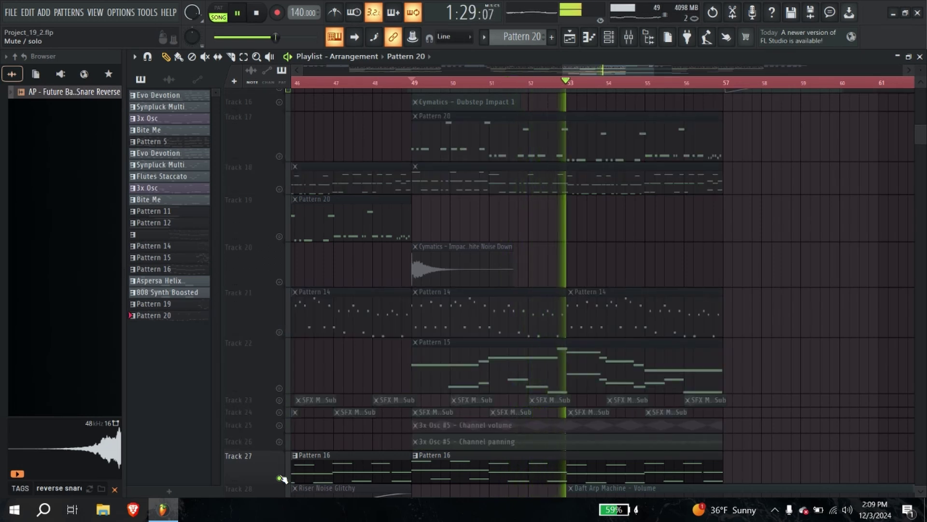
# Step: Unsolo Track 27 so every playlist track plays, and follow the drop's lower pattern and effect tracks
pyautogui.click(280, 478)
pyautogui.rightClick(279, 478)
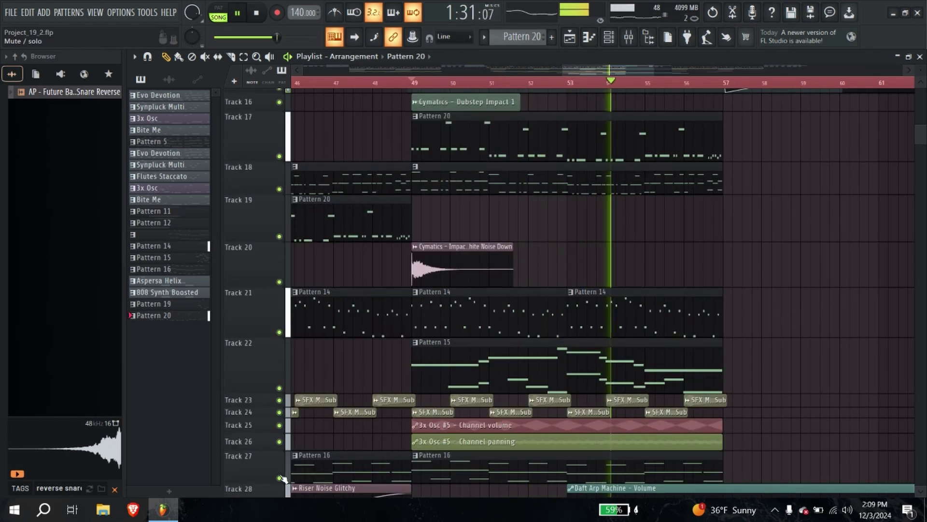
pyautogui.scroll(-3, 307, 435)
pyautogui.scroll(-6, 309, 410)
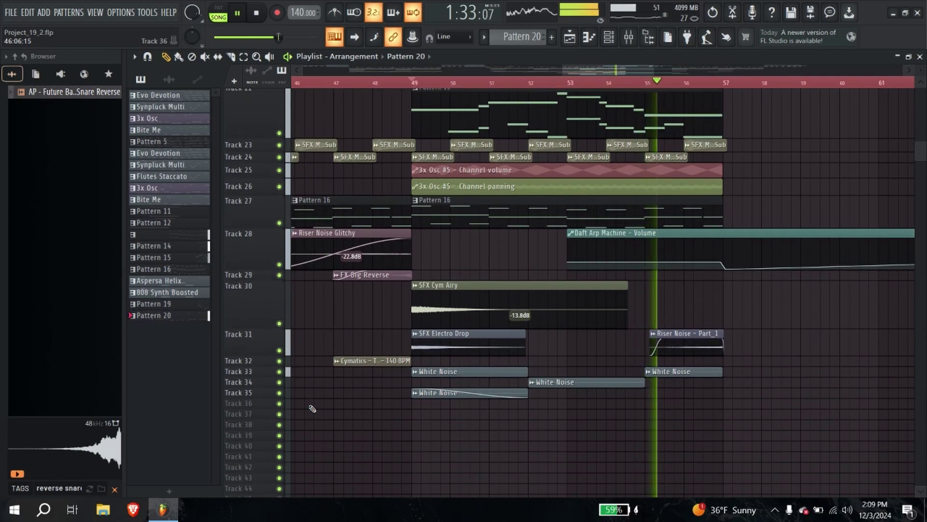
# Step: Examine the playlist tracks throughout the drop and the mixer channel levels while the full arrangement plays
pyautogui.scroll(3, 312, 409)
pyautogui.scroll(8, 361, 308)
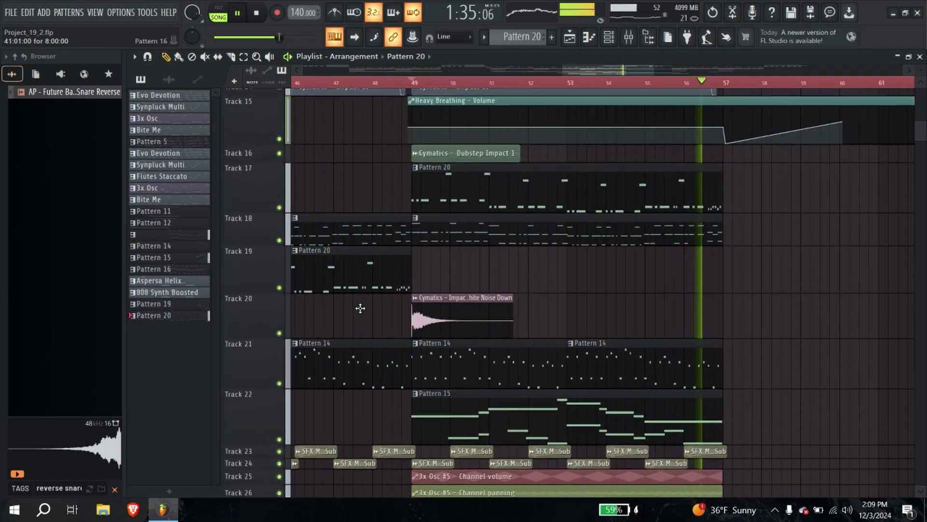
pyautogui.scroll(6, 365, 314)
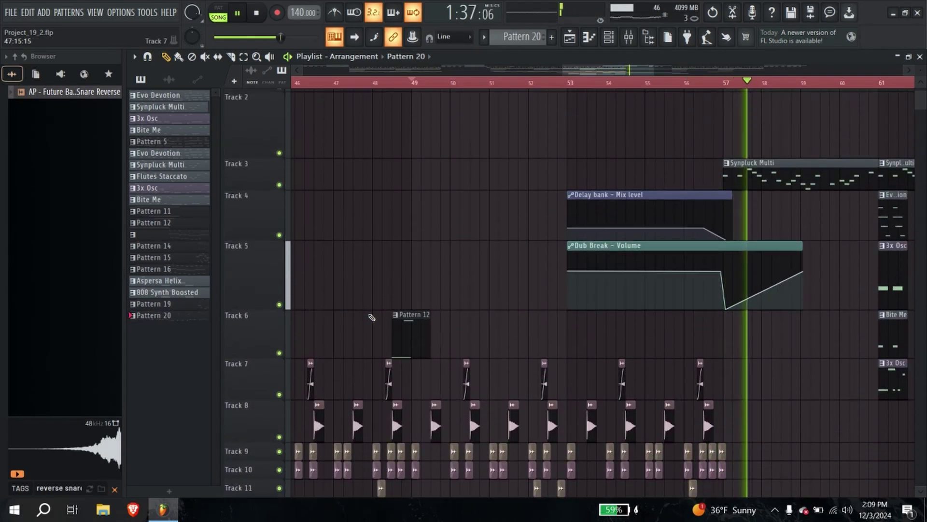
pyautogui.scroll(-3, 375, 338)
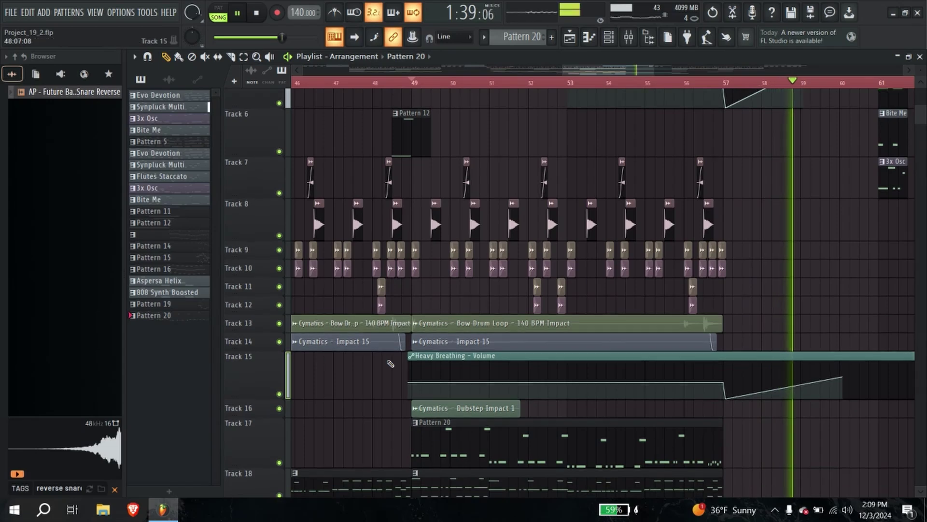
pyautogui.scroll(-5, 379, 372)
pyautogui.scroll(-5, 380, 374)
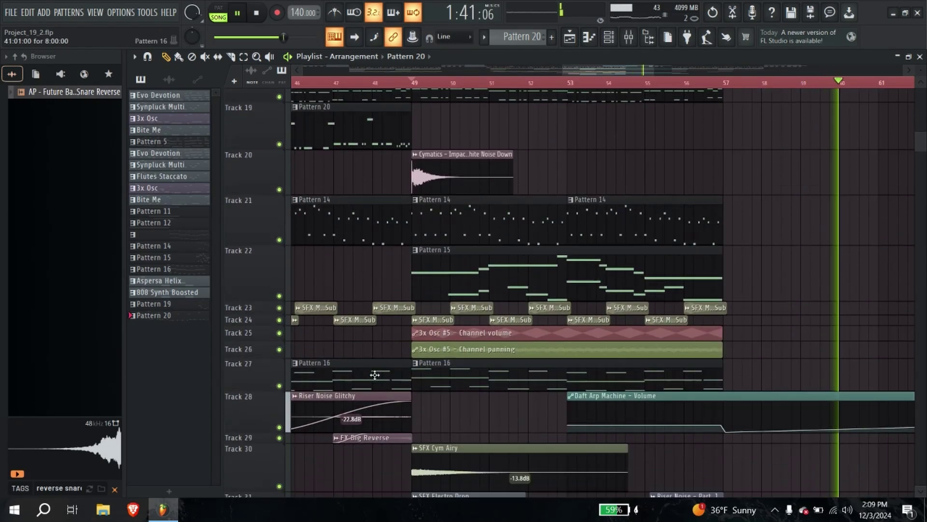
pyautogui.scroll(-5, 376, 381)
pyautogui.scroll(3, 374, 382)
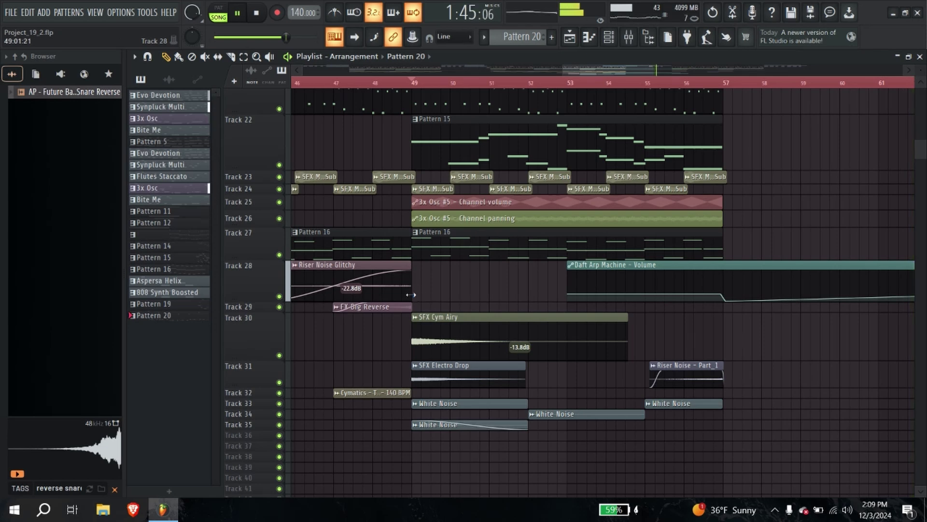
pyautogui.scroll(6, 427, 250)
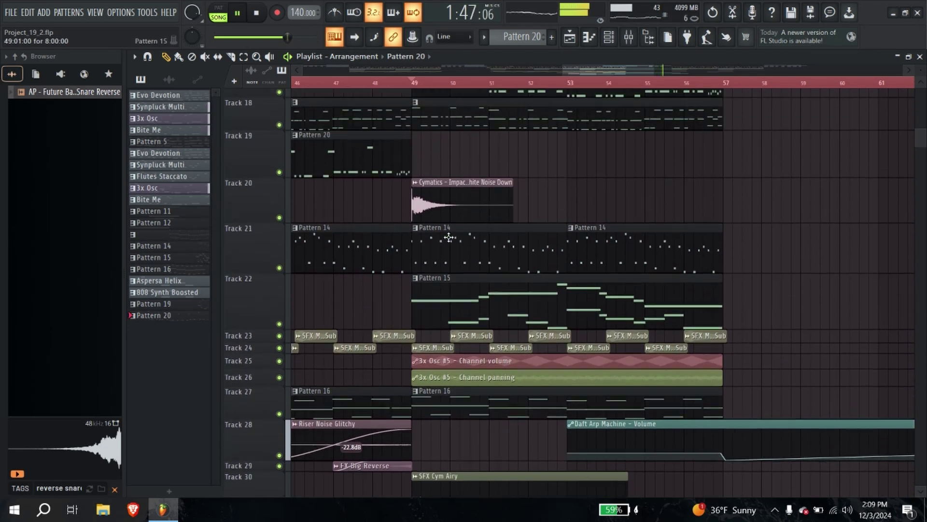
pyautogui.scroll(3, 346, 197)
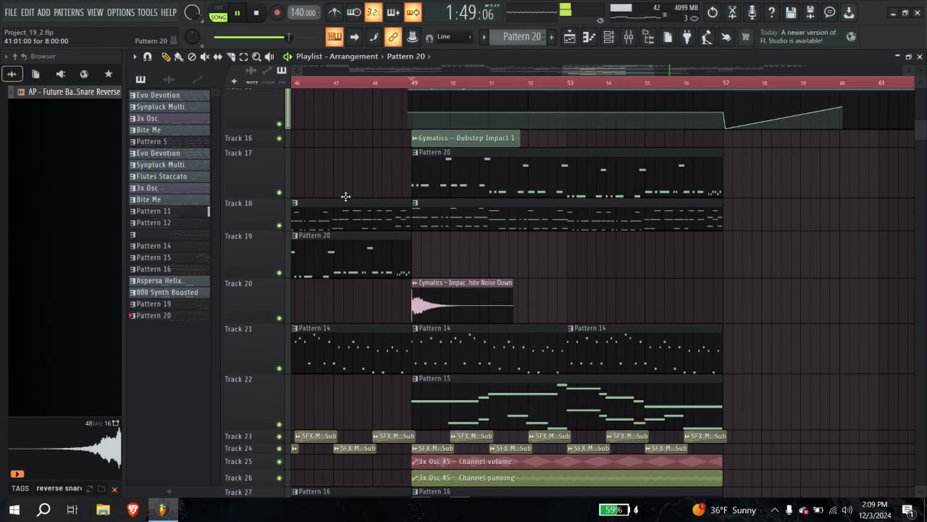
pyautogui.scroll(5, 351, 159)
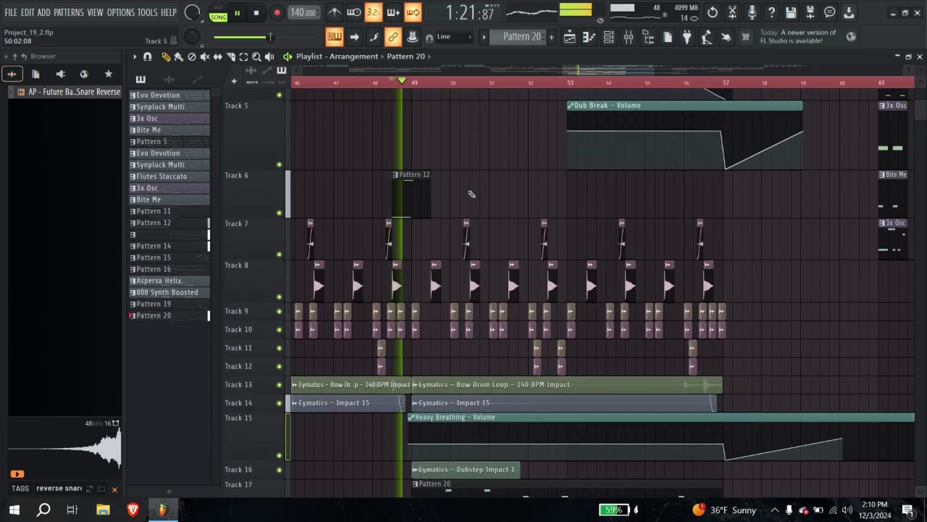
pyautogui.scroll(4, 472, 195)
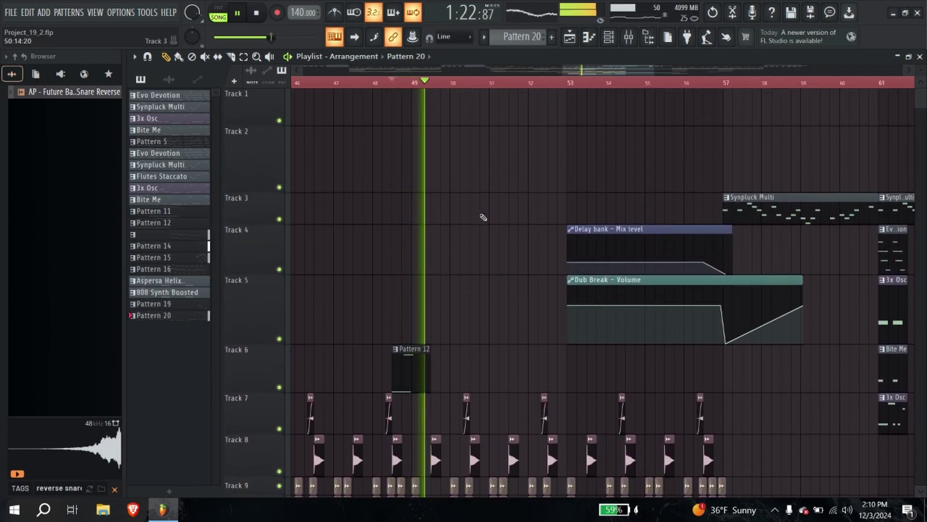
pyautogui.click(629, 37)
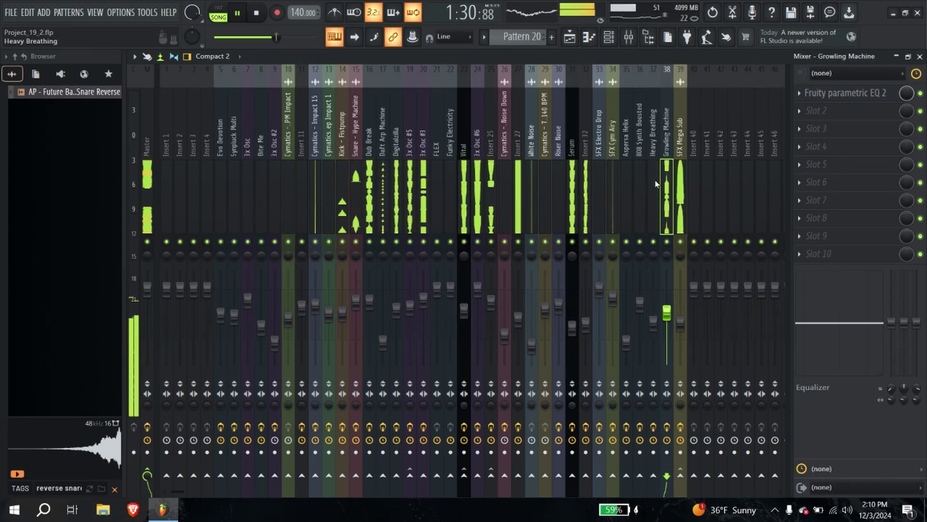
pyautogui.click(628, 37)
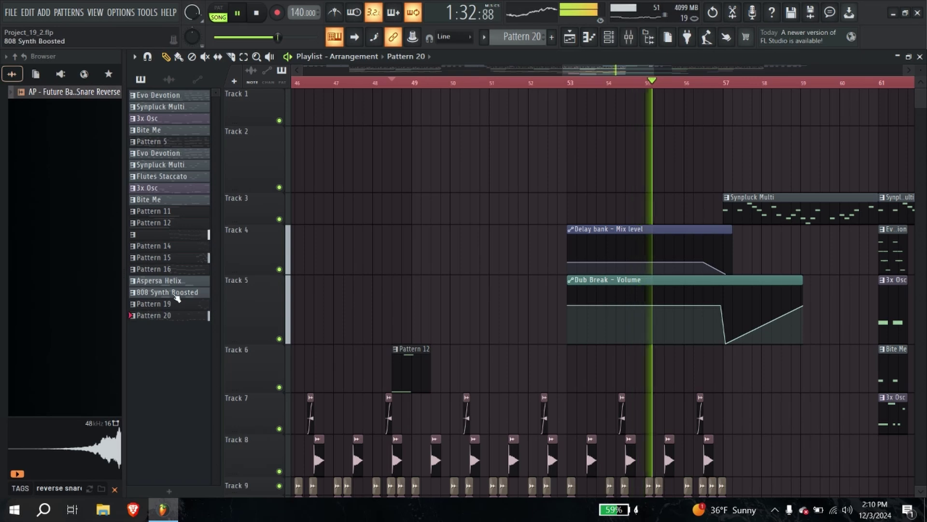
# Step: Add Pattern 19 to the playlist and position its clip on Track 36 starting at bar 1
pyautogui.scroll(-5, 488, 352)
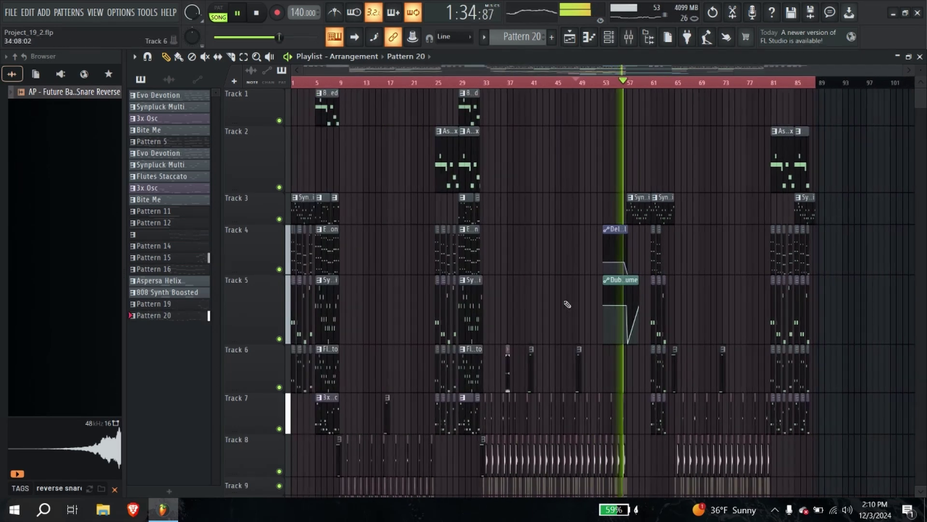
pyautogui.rightClick(567, 272)
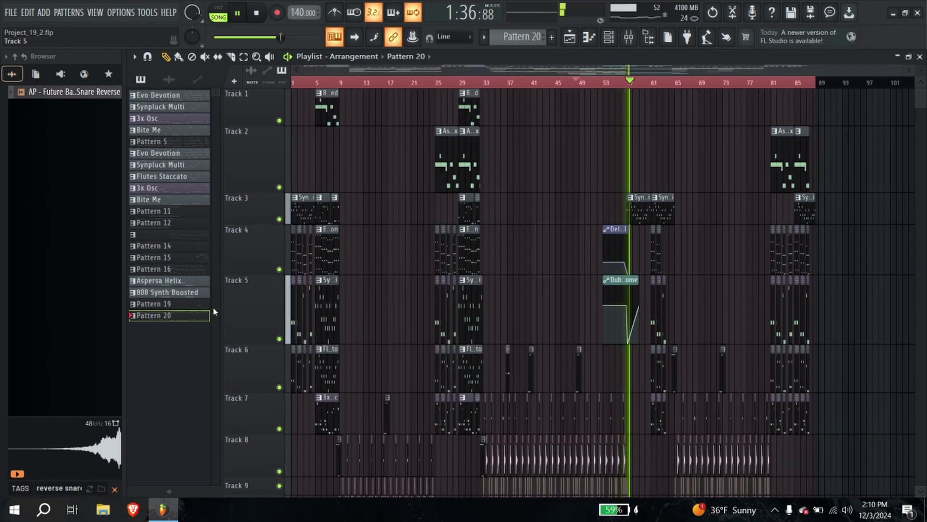
pyautogui.click(594, 164)
pyautogui.click(731, 205)
pyautogui.rightClick(731, 200)
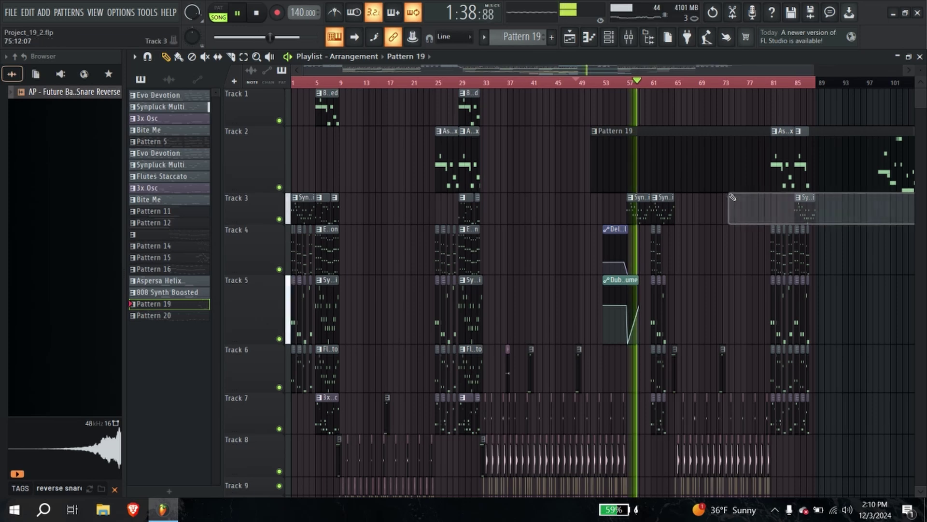
pyautogui.moveTo(629, 183); pyautogui.dragTo(256, 488)
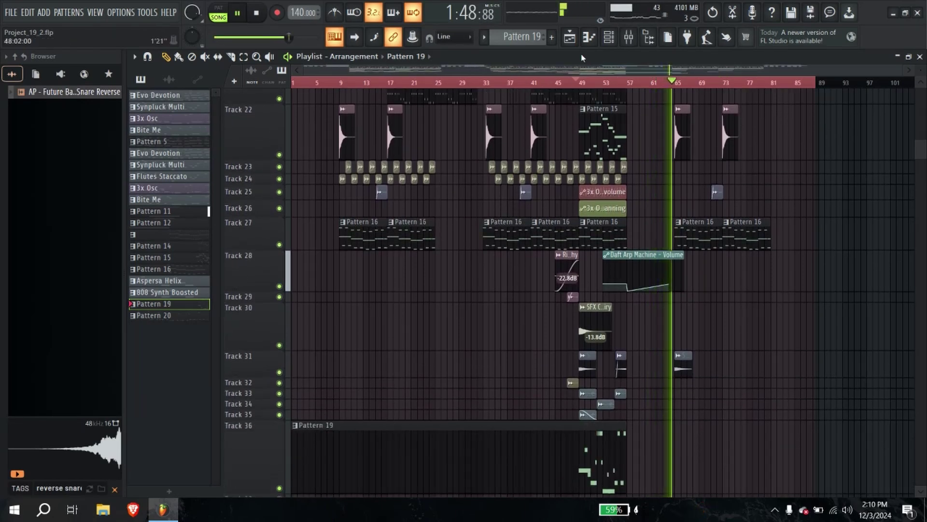
# Step: Replay the drop and trim the empty beginning of the Track 36 Pattern 19 clip so it starts at bar 49
pyautogui.click(587, 82)
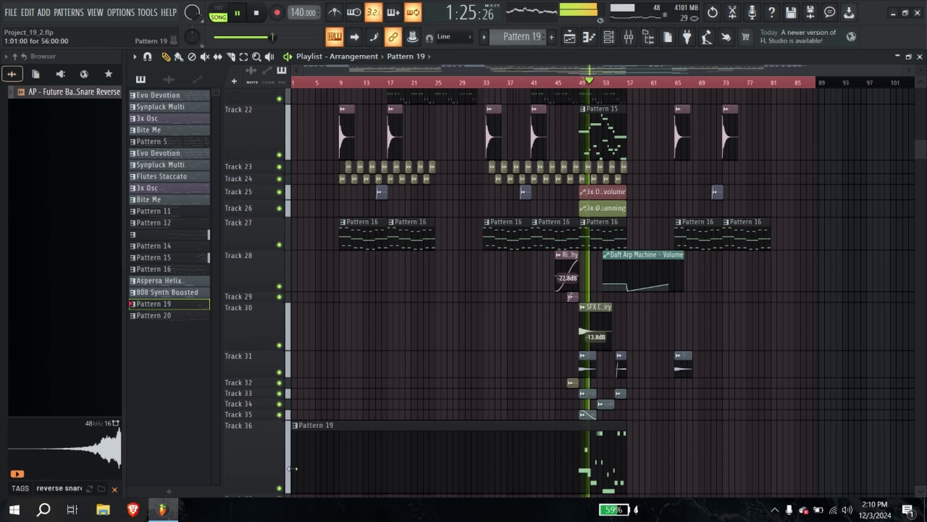
pyautogui.moveTo(292, 468); pyautogui.dragTo(575, 464)
pyautogui.rightClick(598, 458)
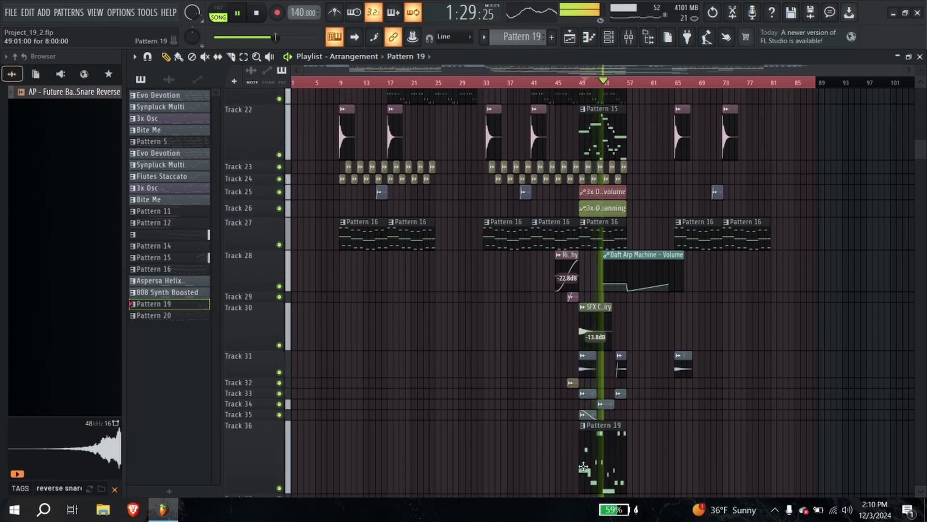
# Step: Replay the drop with Pattern 19 included and check the mixer channel signals
pyautogui.scroll(5, 583, 467)
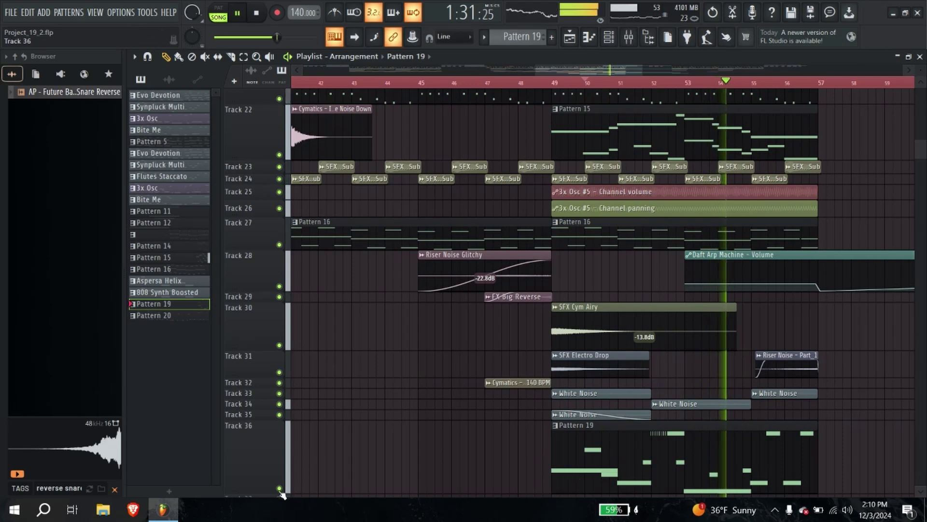
pyautogui.click(629, 38)
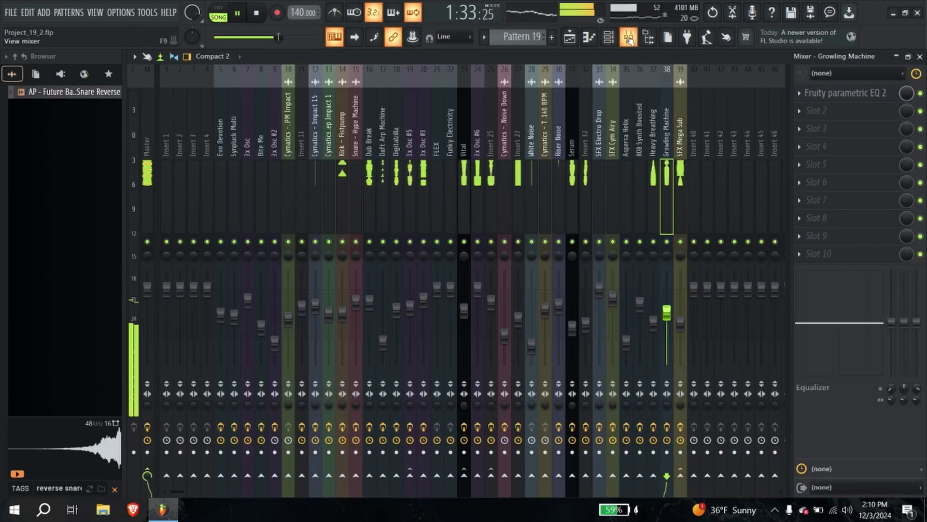
pyautogui.click(629, 37)
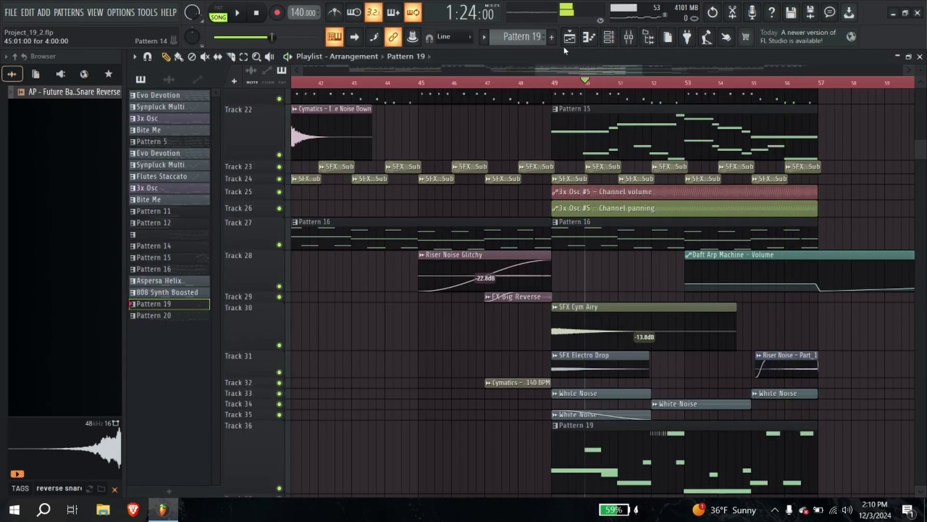
pyautogui.click(628, 38)
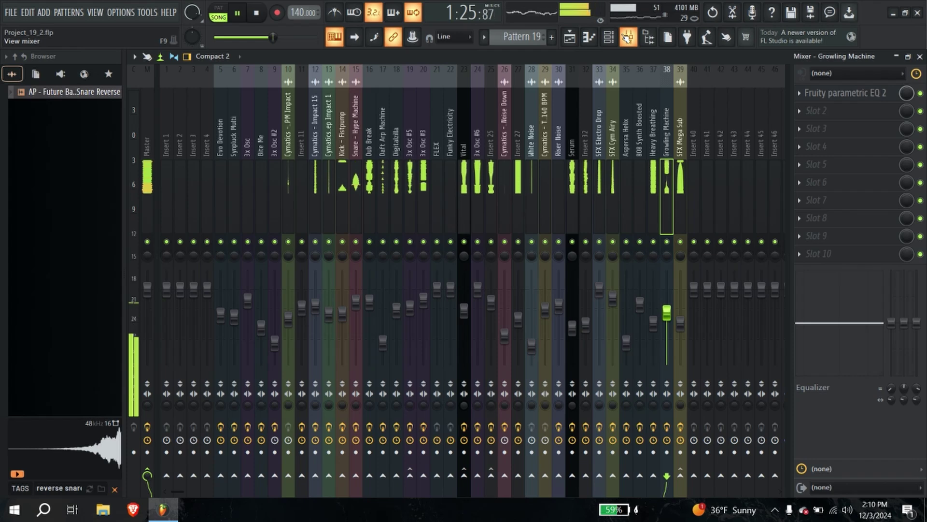
pyautogui.click(627, 38)
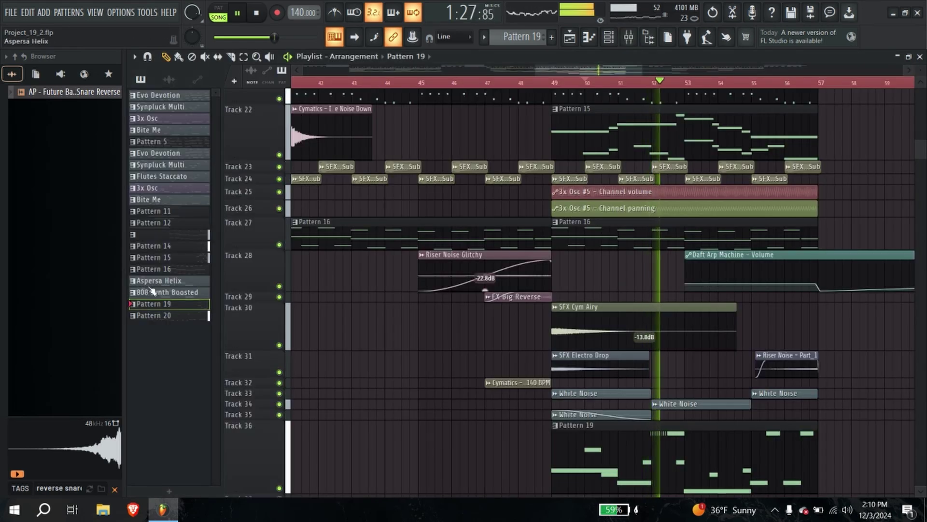
# Step: Audition the Aspersa Helix pattern soloed on Track 37 from bar 49, and delete its clip
pyautogui.scroll(-3, 310, 289)
pyautogui.click(561, 393)
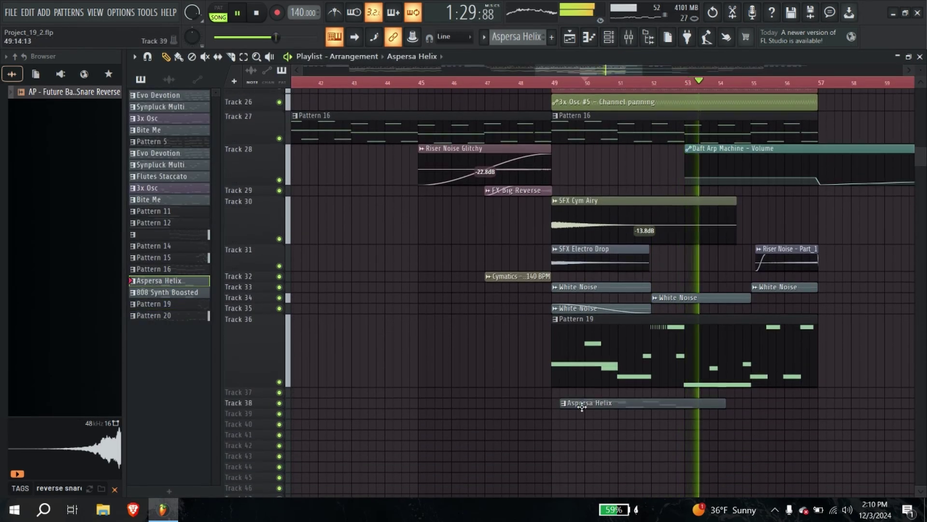
pyautogui.press('space')
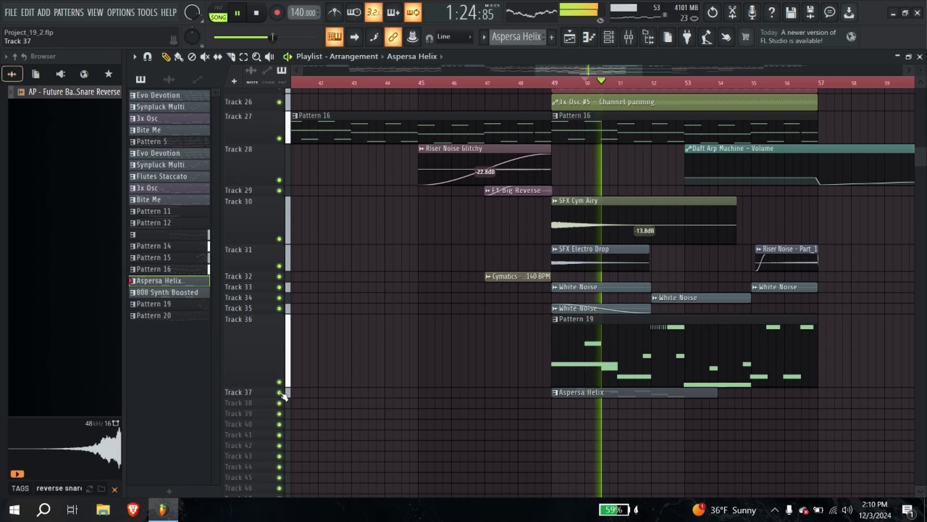
pyautogui.rightClick(281, 393)
pyautogui.moveTo(265, 397); pyautogui.dragTo(265, 443)
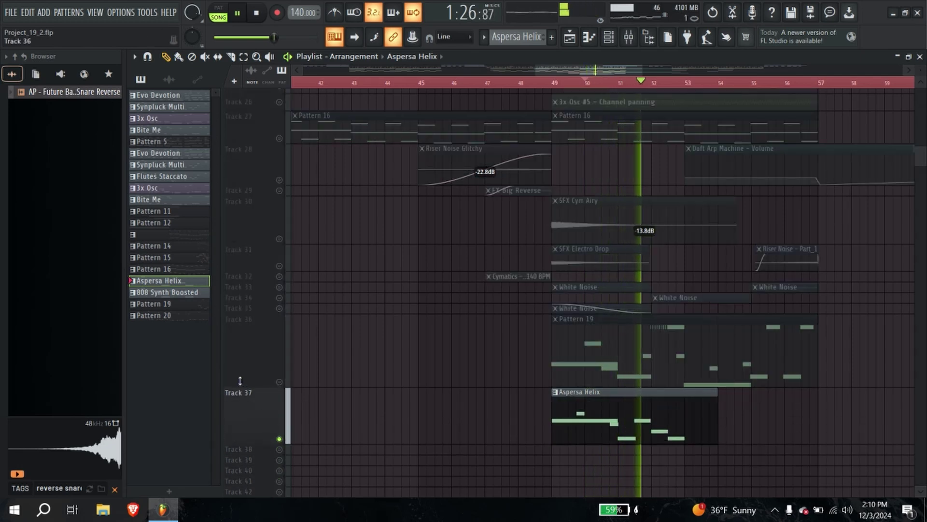
pyautogui.rightClick(612, 422)
# Step: Select Pattern 19 and inspect its Heavy Breathing notes in the piano roll
pyautogui.click(161, 294)
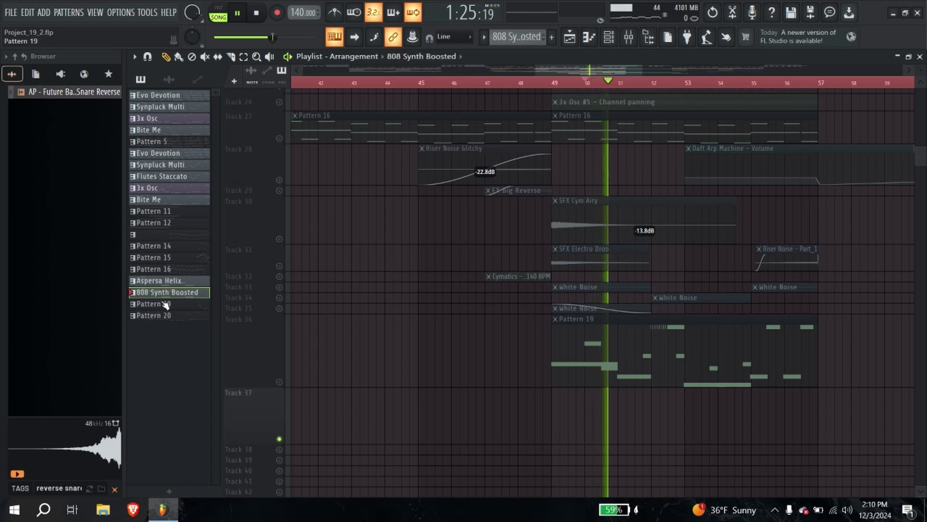
pyautogui.click(165, 304)
pyautogui.click(165, 304)
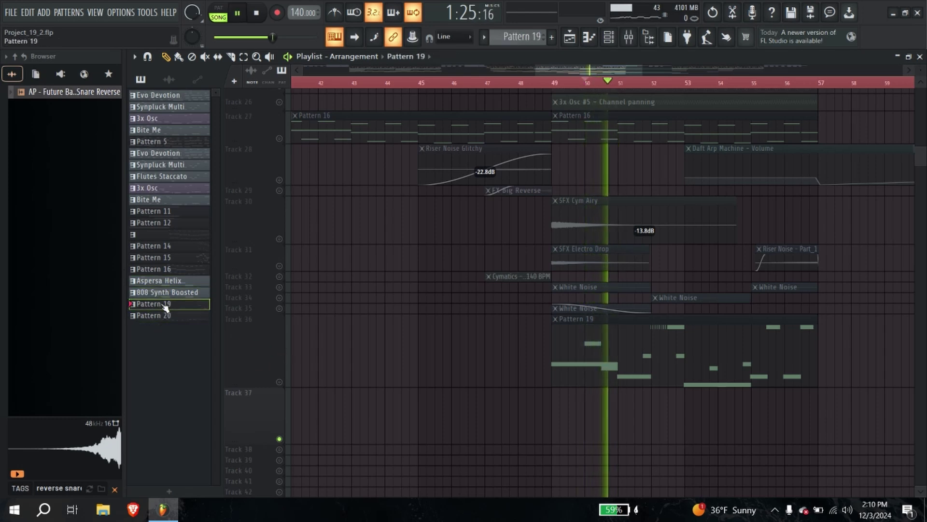
pyautogui.doubleClick(588, 356)
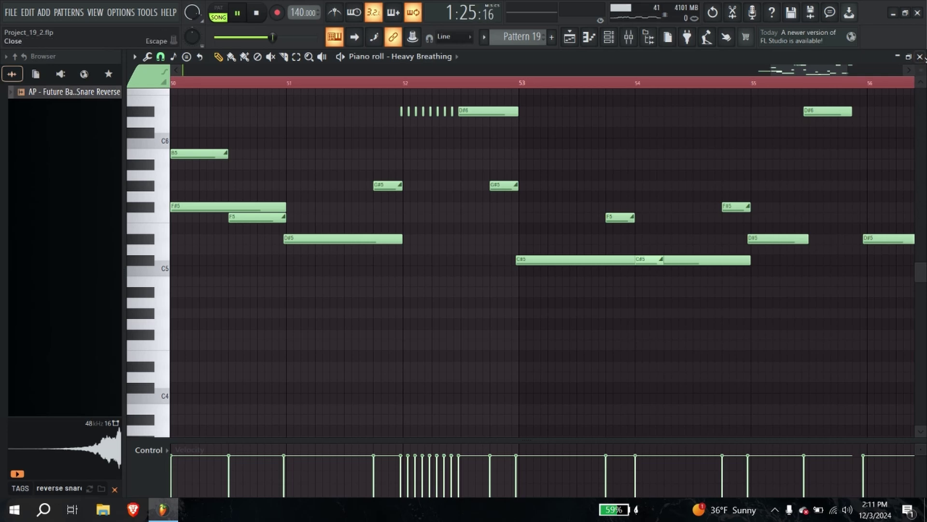
pyautogui.click(920, 57)
# Step: Solo Track 36 to hear Pattern 19 alone, and reactivate all playlist tracks
pyautogui.click(280, 382)
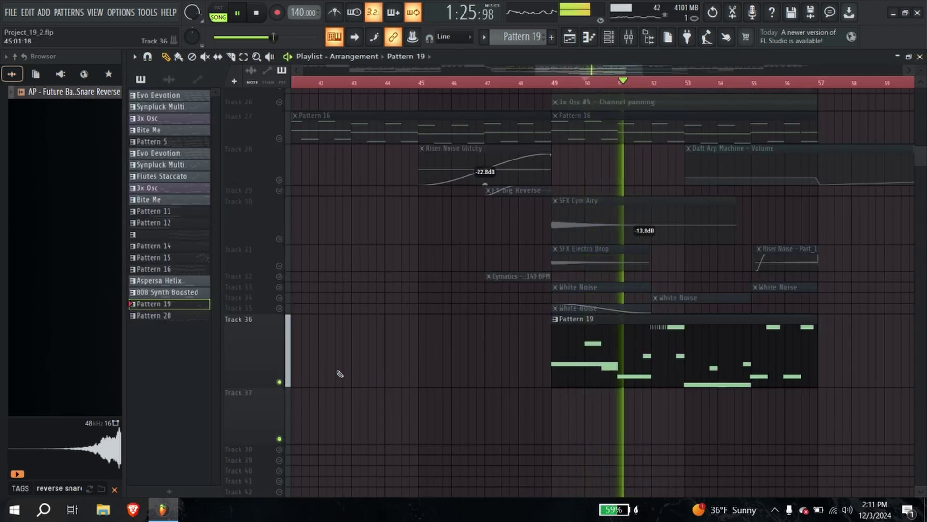
pyautogui.click(268, 382)
pyautogui.rightClick(279, 382)
pyautogui.scroll(4, 501, 296)
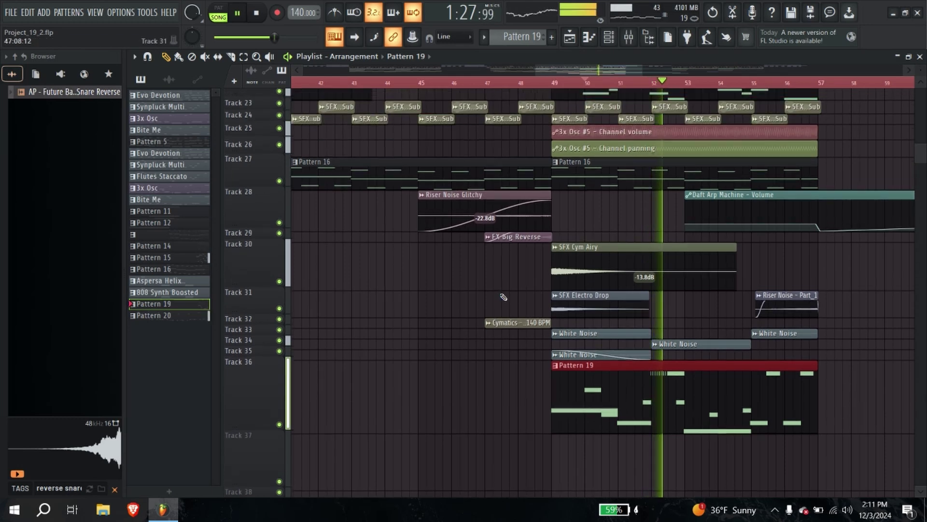
# Step: Replay from bar 47 and nudge the first Heavy Breathing volume automation point on Track 15 slightly earlier, just before bar 49
pyautogui.scroll(10, 499, 295)
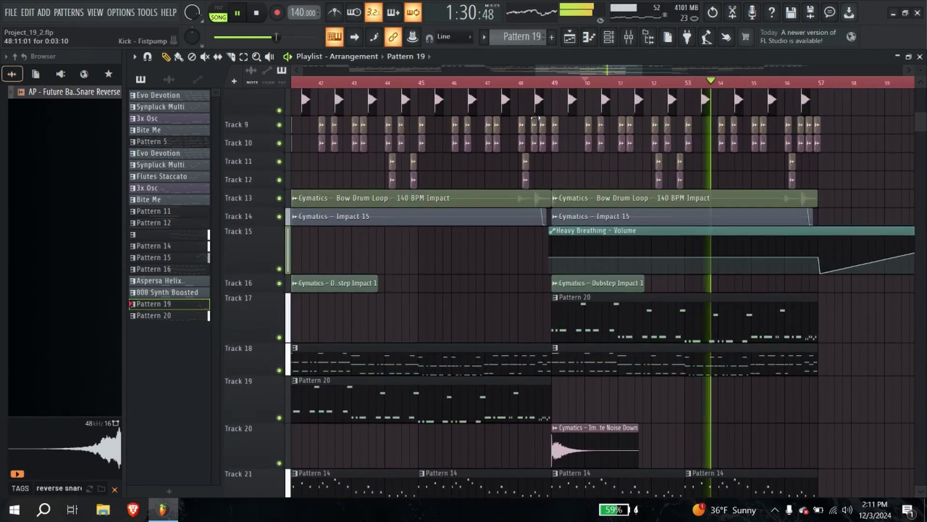
pyautogui.hscroll(-1, 513, 91)
pyautogui.click(502, 80)
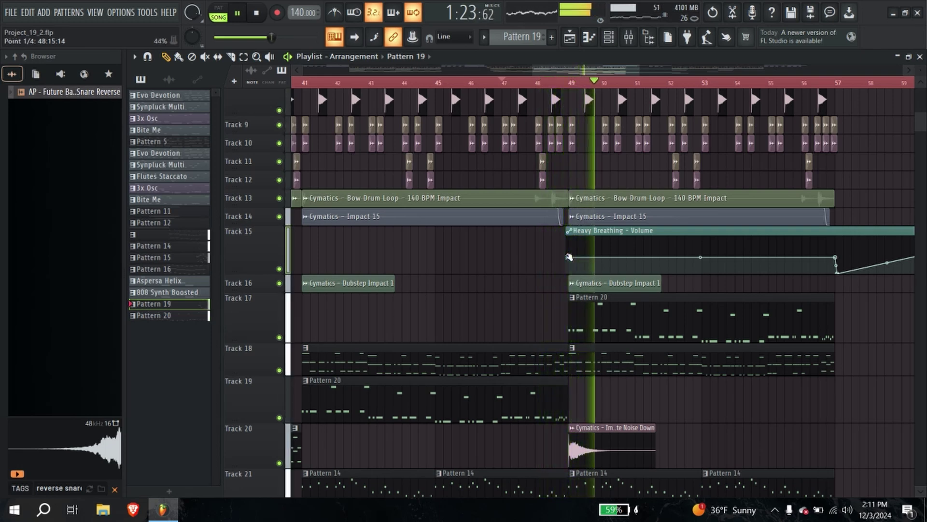
pyautogui.moveTo(569, 257); pyautogui.dragTo(563, 258)
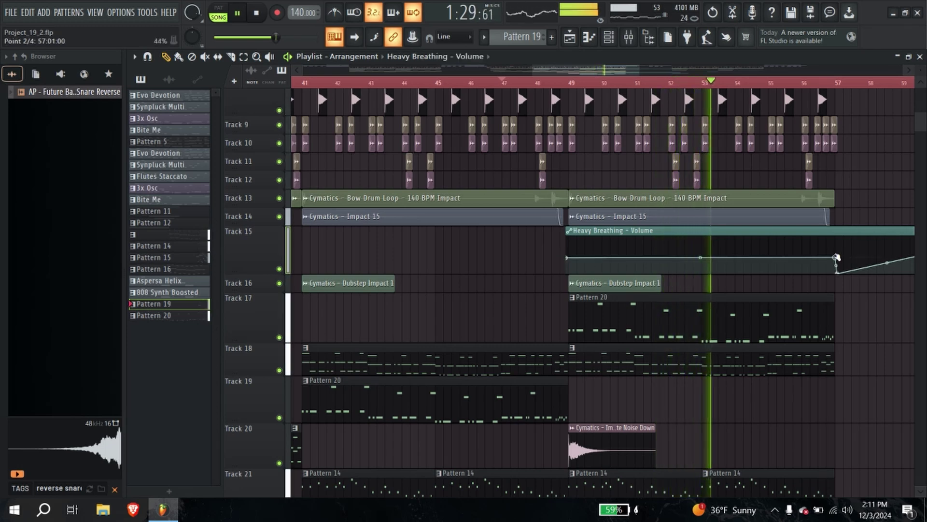
# Step: Adjust the last Heavy Breathing volume automation point on Track 15 at 60:02:00 and replay the volume drop around bar 57
pyautogui.moveTo(836, 257); pyautogui.dragTo(714, 277)
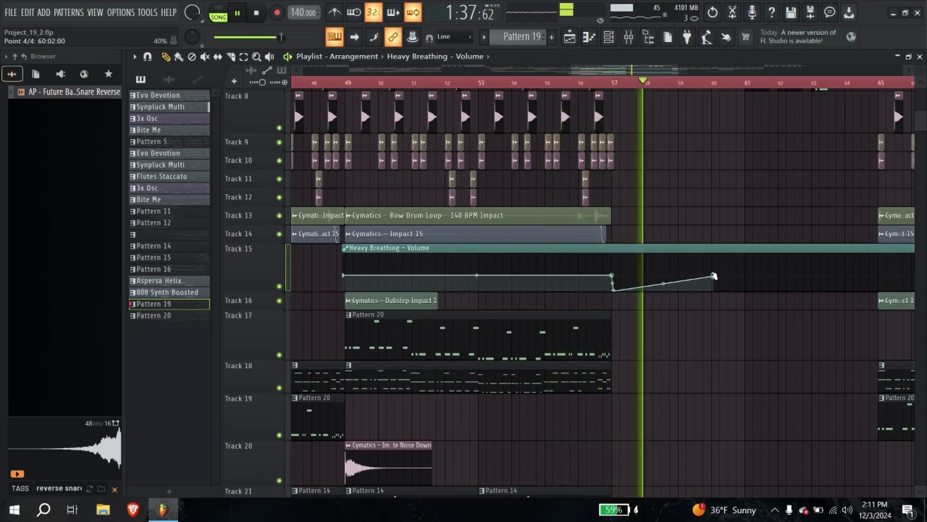
pyautogui.moveTo(715, 275); pyautogui.dragTo(715, 276)
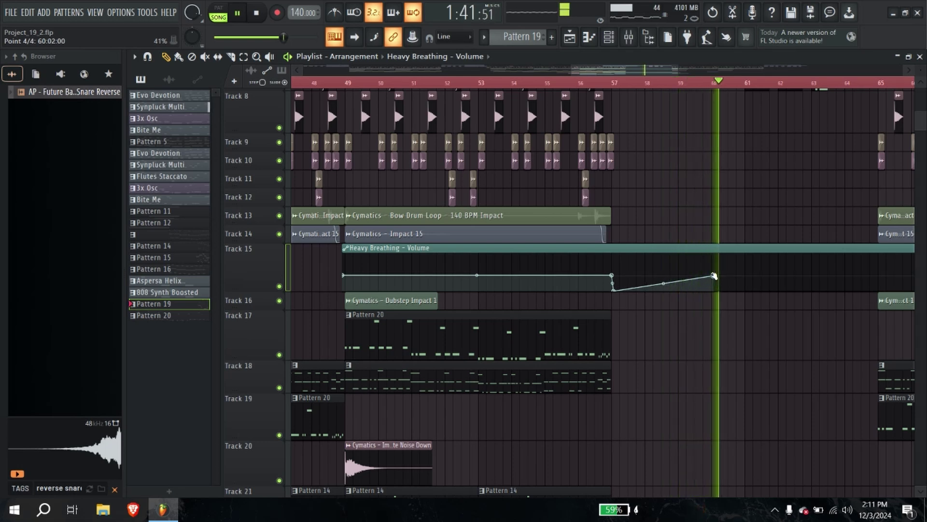
pyautogui.scroll(8, 609, 276)
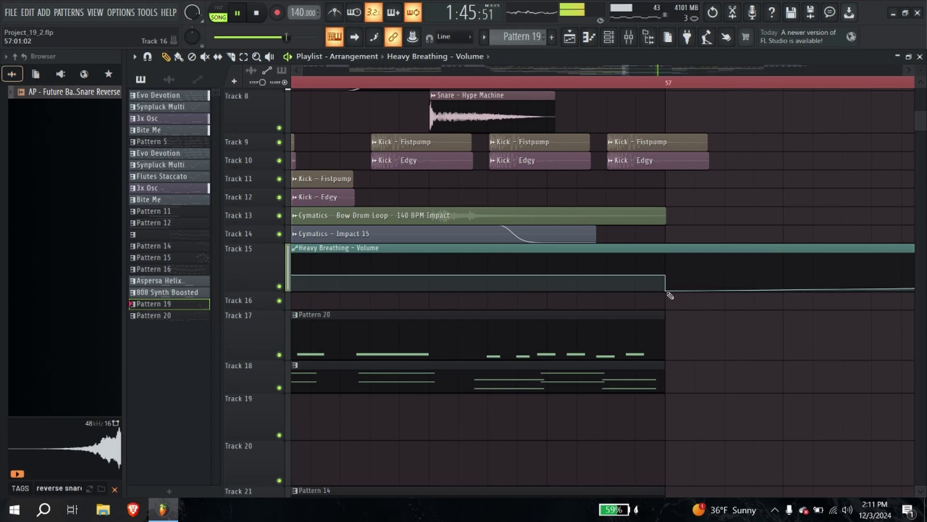
pyautogui.click(614, 83)
pyautogui.scroll(-8, 549, 158)
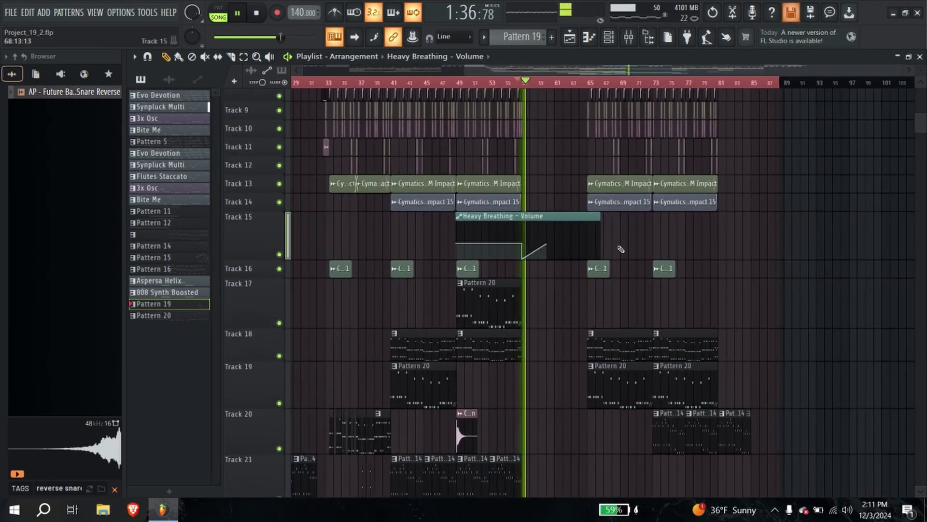
# Step: Replay from bar 49 and solo the Heavy Breathing mixer track
pyautogui.click(458, 85)
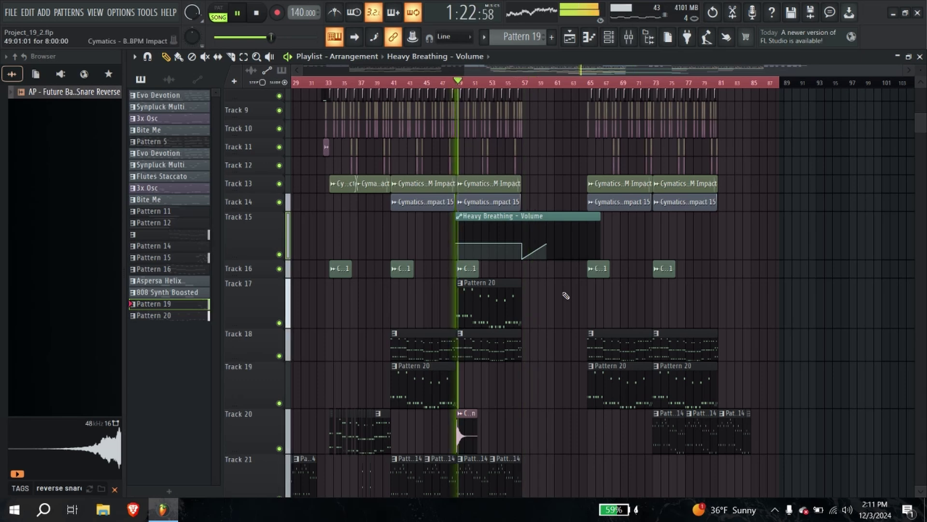
pyautogui.scroll(-3, 579, 299)
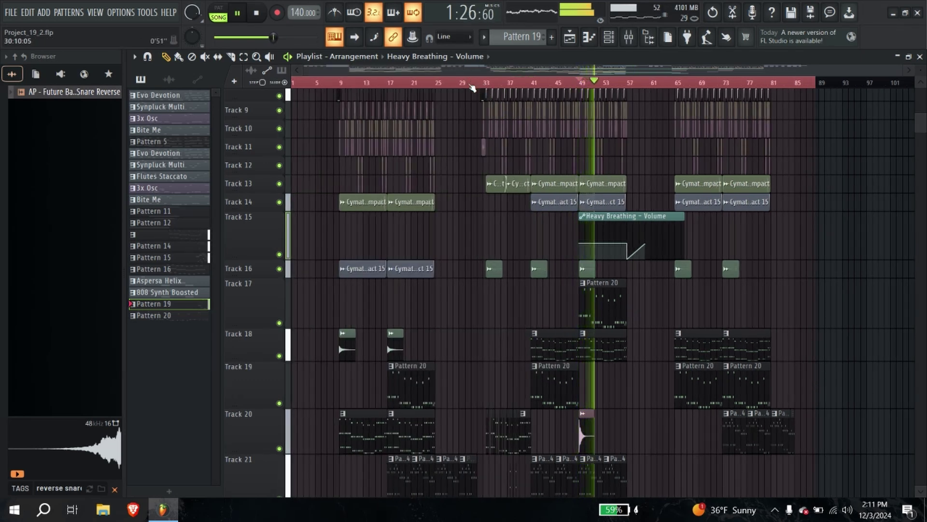
pyautogui.click(628, 37)
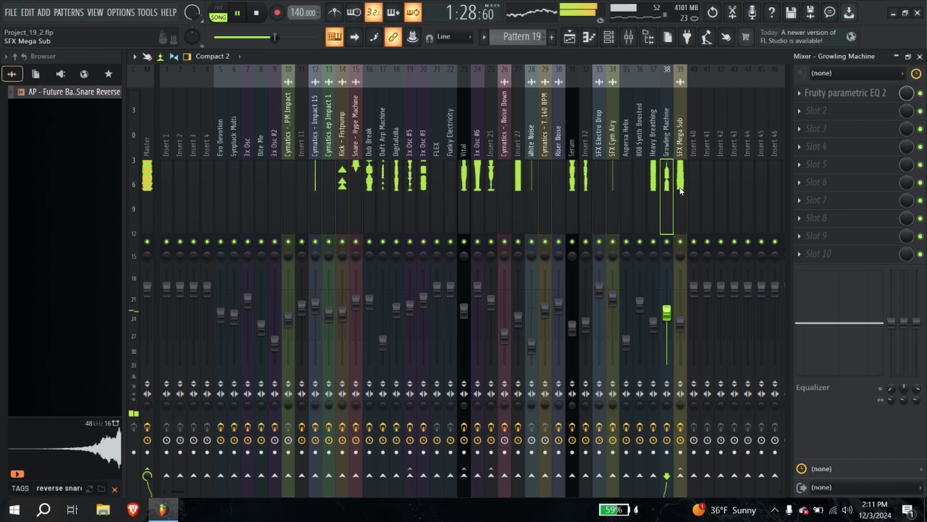
pyautogui.click(653, 227)
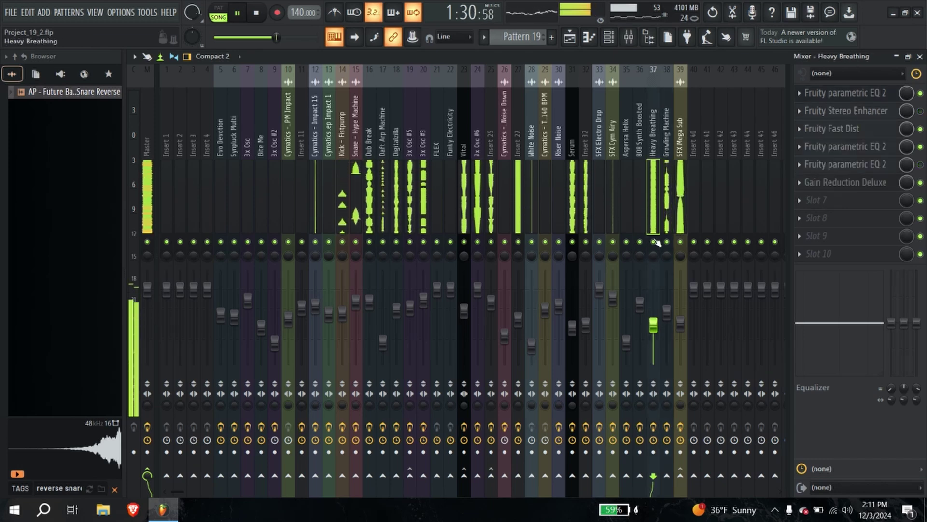
pyautogui.rightClick(653, 241)
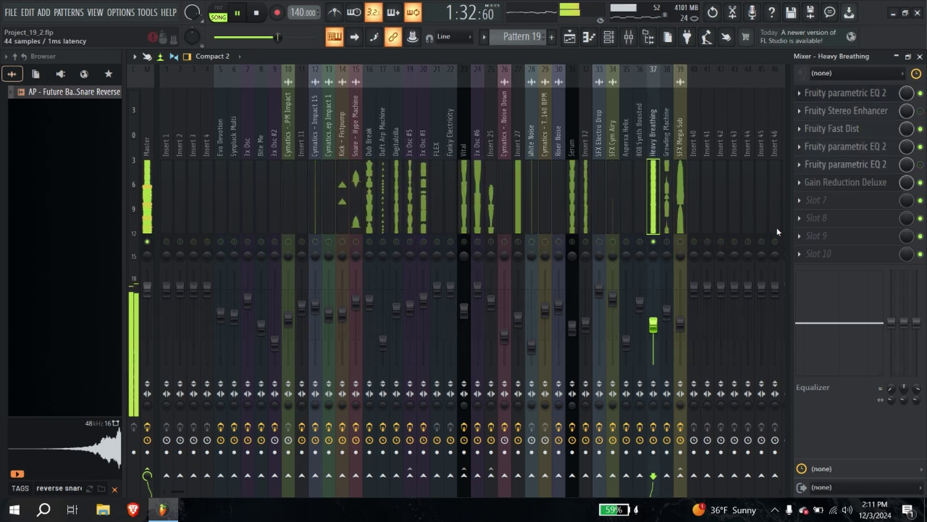
# Step: Add Fruity Parametric EQ 2 in Heavy Breathing's slot 7, with band 1 as a high pass at about 257 Hz
pyautogui.click(808, 202)
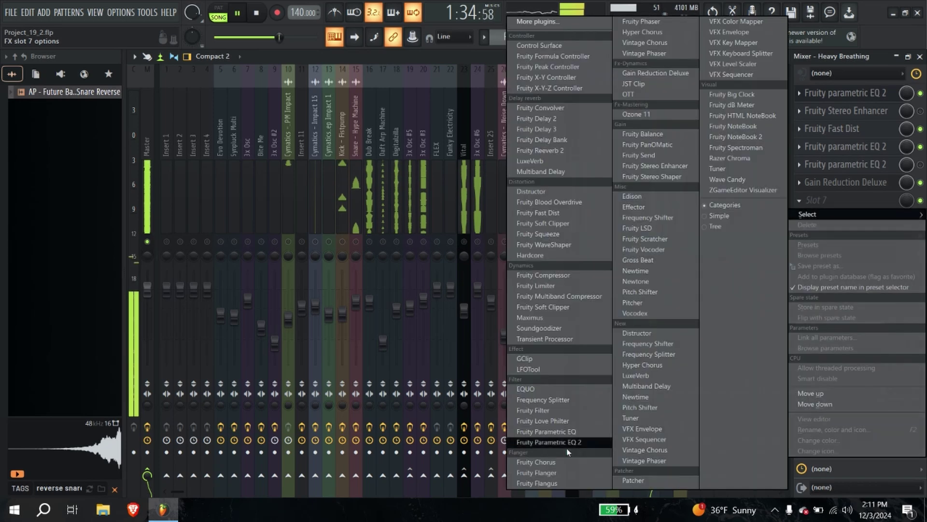
pyautogui.click(550, 442)
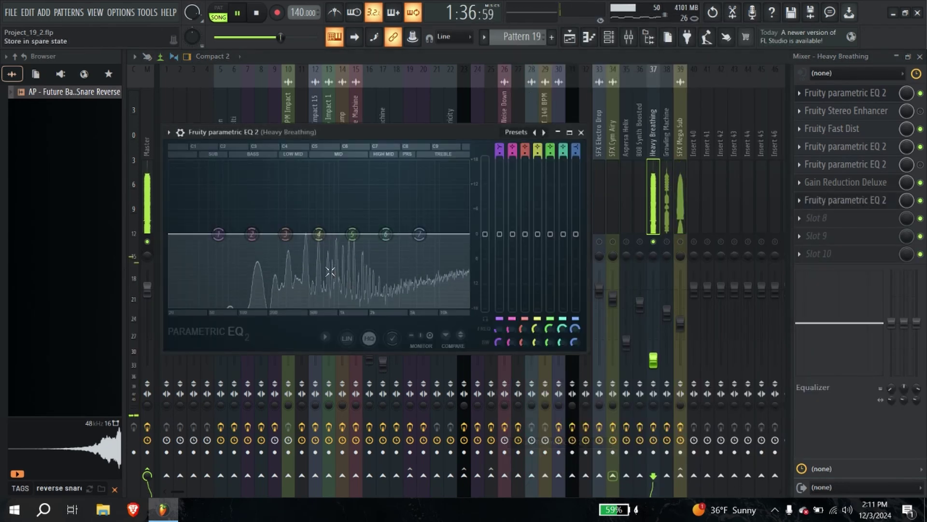
pyautogui.moveTo(500, 147); pyautogui.dragTo(500, 159)
pyautogui.moveTo(218, 234); pyautogui.dragTo(279, 234)
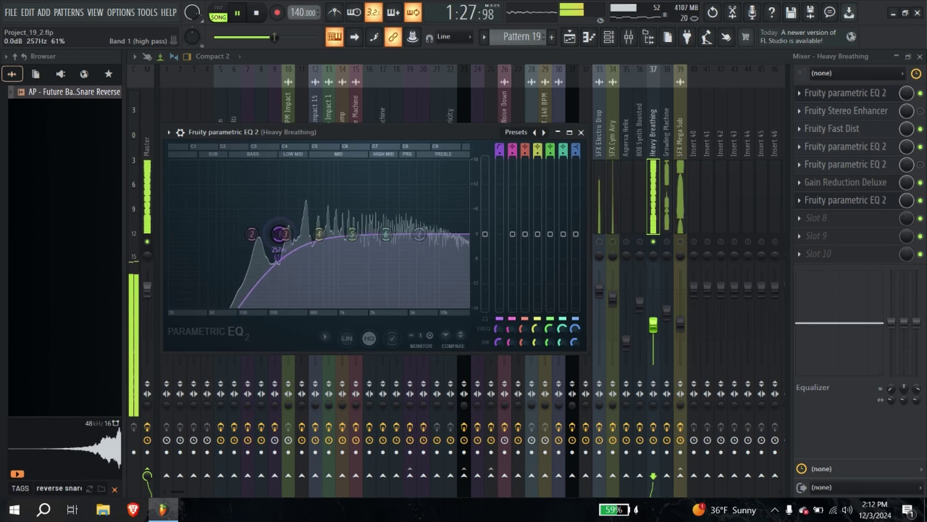
pyautogui.click(581, 132)
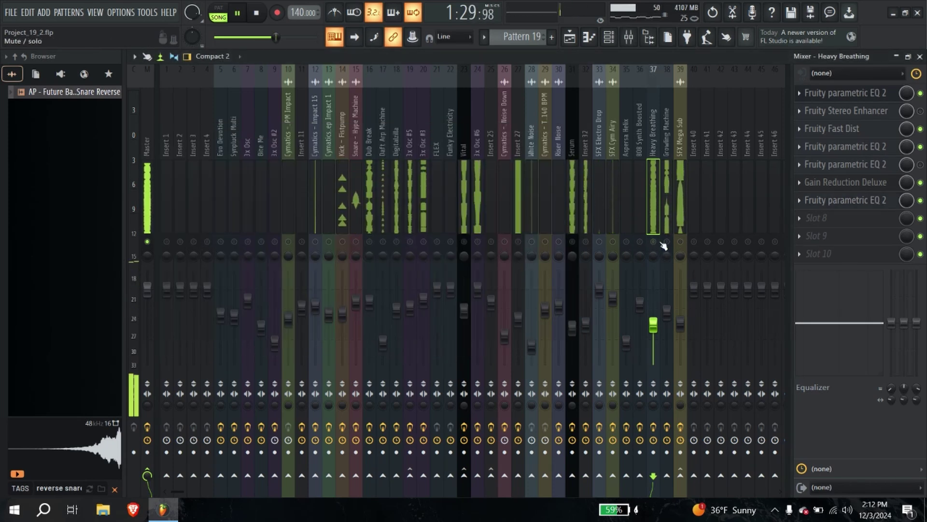
# Step: Unsolo Heavy Breathing and replay the full mix in the playlist from just before bar 49
pyautogui.rightClick(656, 241)
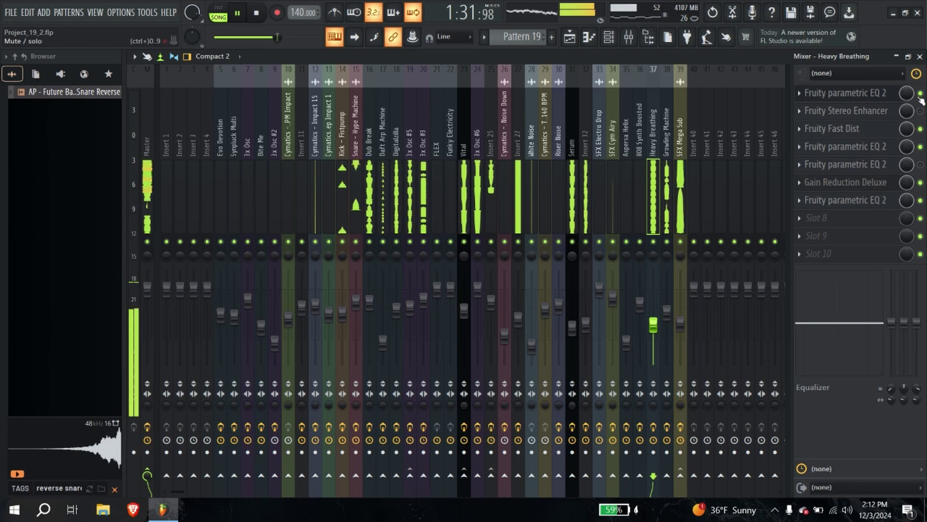
pyautogui.click(920, 56)
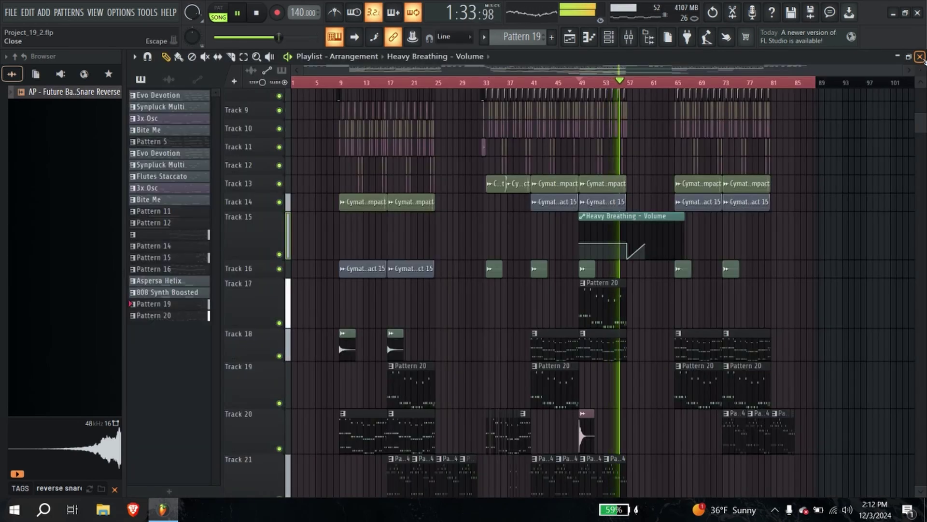
pyautogui.click(578, 86)
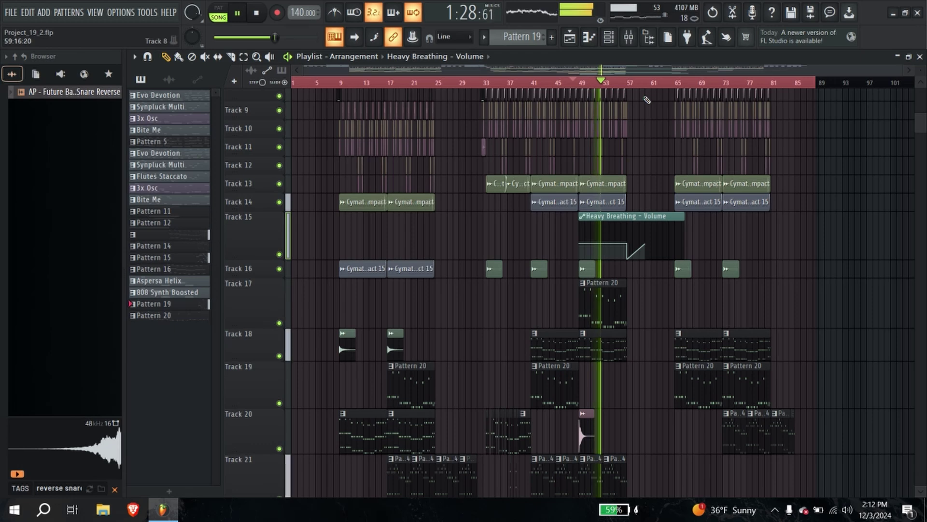
pyautogui.click(920, 57)
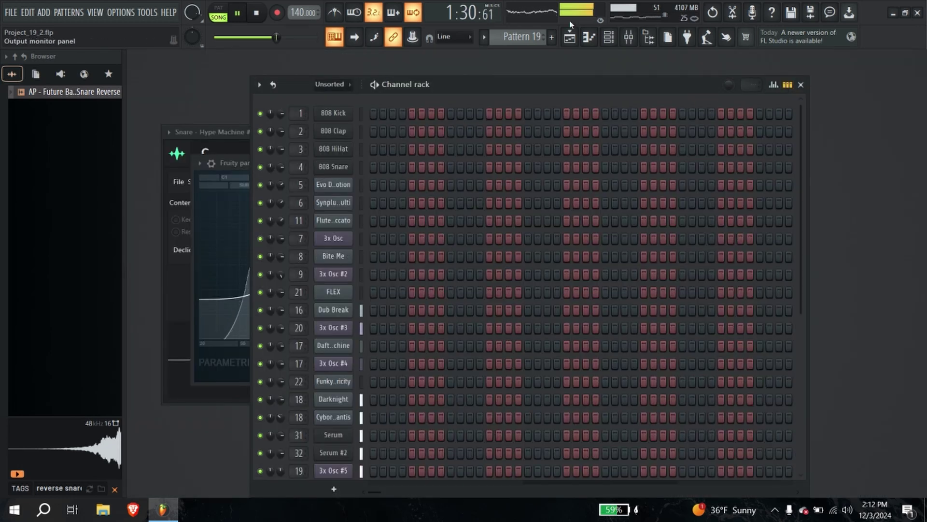
pyautogui.click(570, 38)
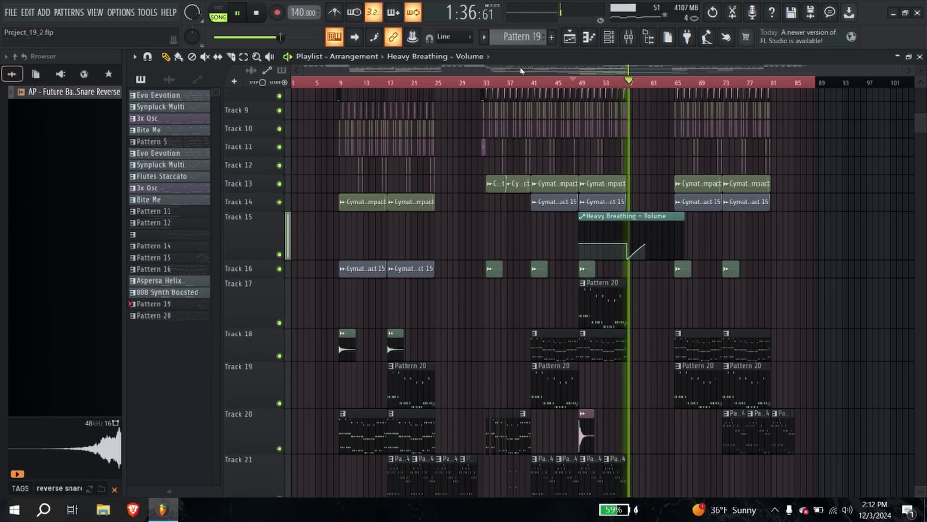
# Step: Replay from bar 32 and limit the playlist time selection to about bars 32 to 64
pyautogui.click(481, 86)
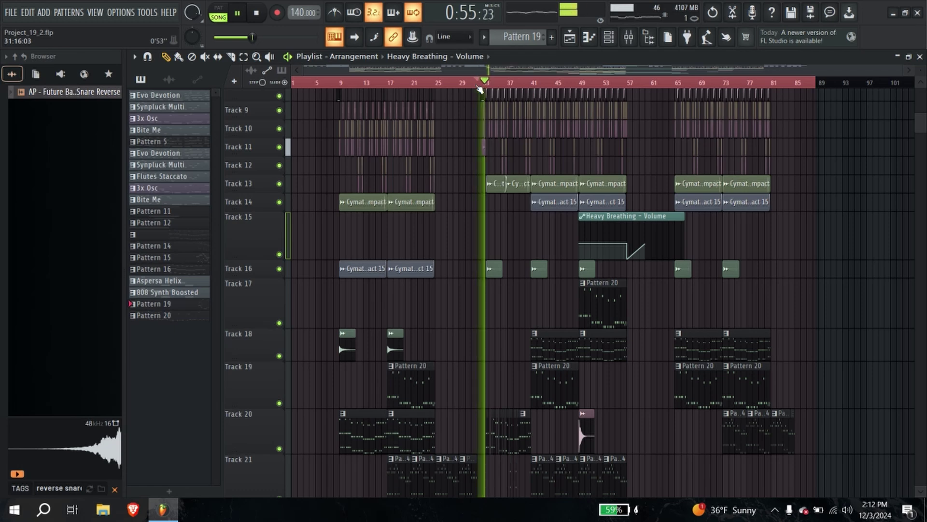
pyautogui.moveTo(298, 90); pyautogui.dragTo(482, 99)
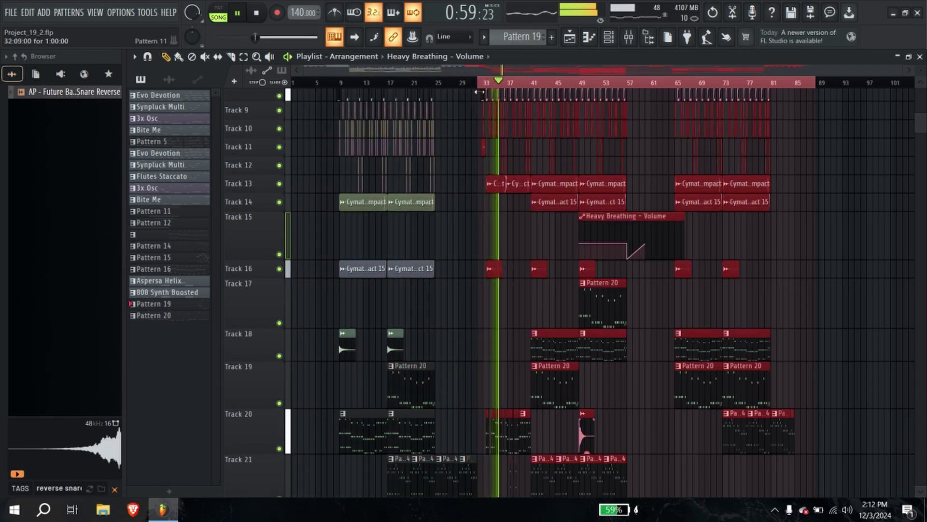
pyautogui.click(480, 88)
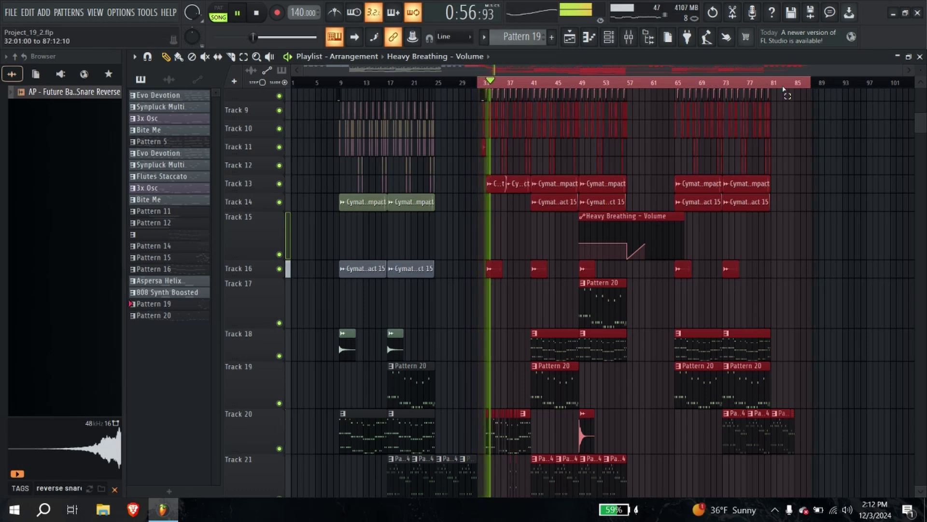
pyautogui.moveTo(784, 89); pyautogui.dragTo(667, 91)
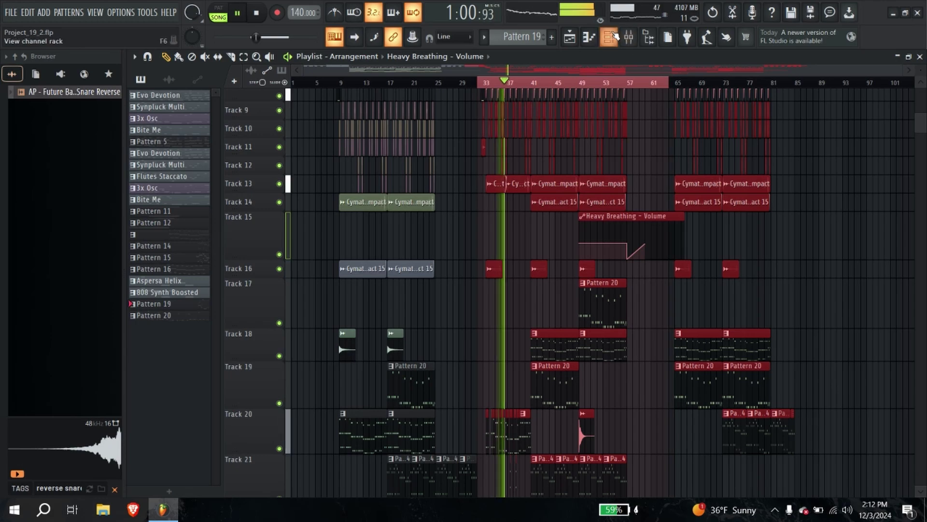
# Step: Solo SFX Mega Sub with Kick - Fistpump in the mixer, lower the SFX Mega Sub fader slightly, and restore the full mix
pyautogui.click(609, 37)
pyautogui.click(629, 37)
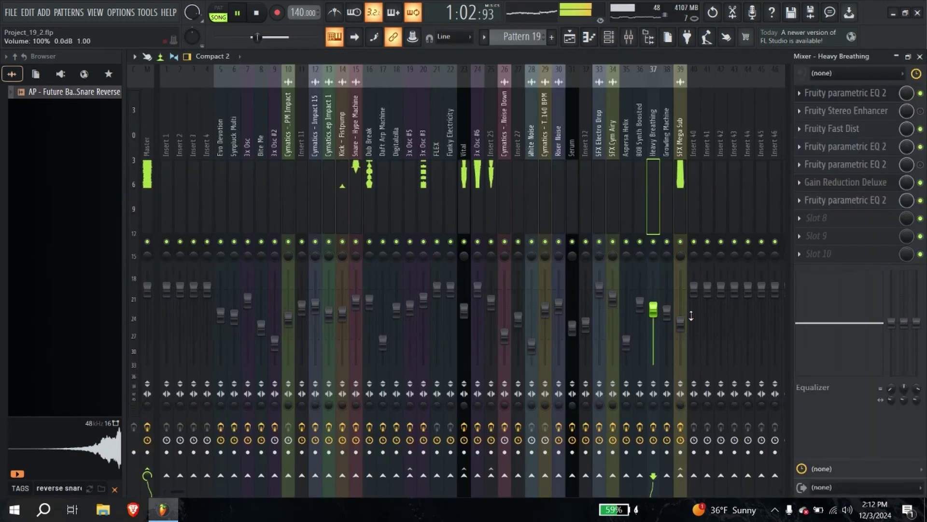
pyautogui.rightClick(681, 241)
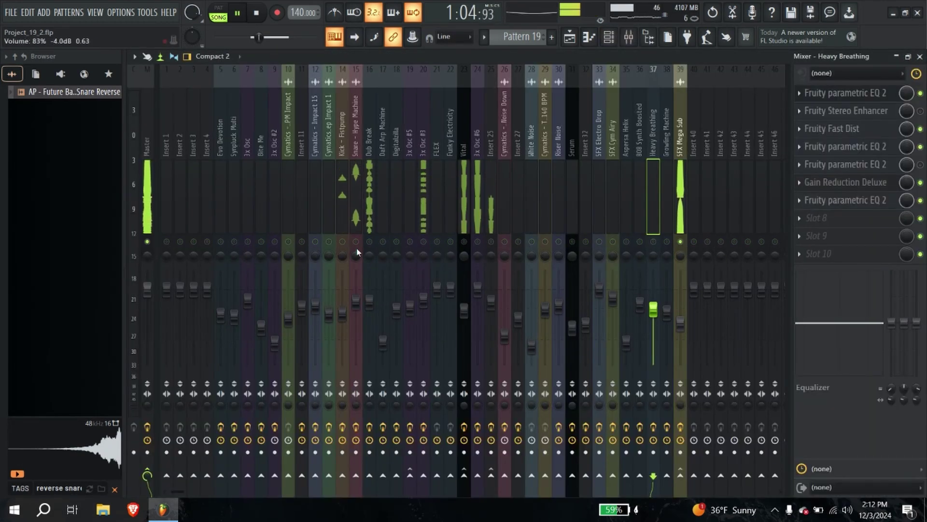
pyautogui.click(338, 224)
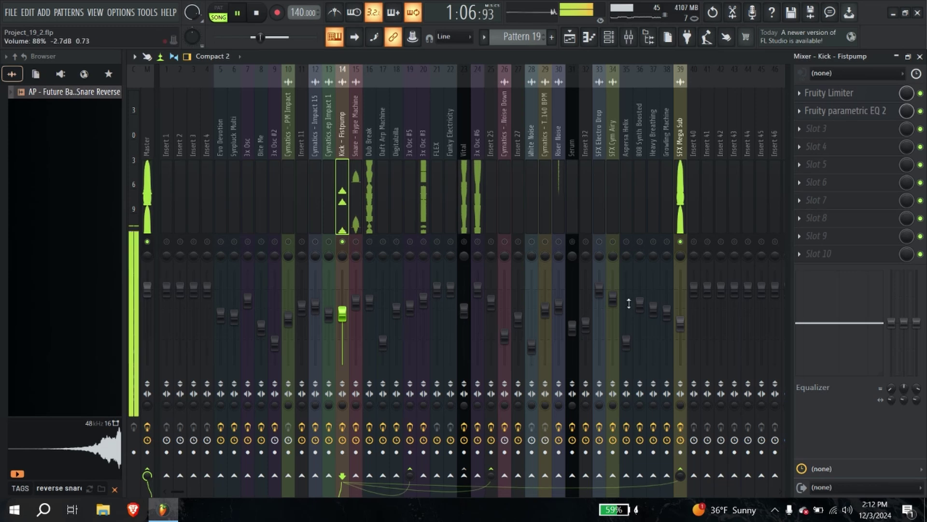
pyautogui.moveTo(681, 325); pyautogui.dragTo(681, 333)
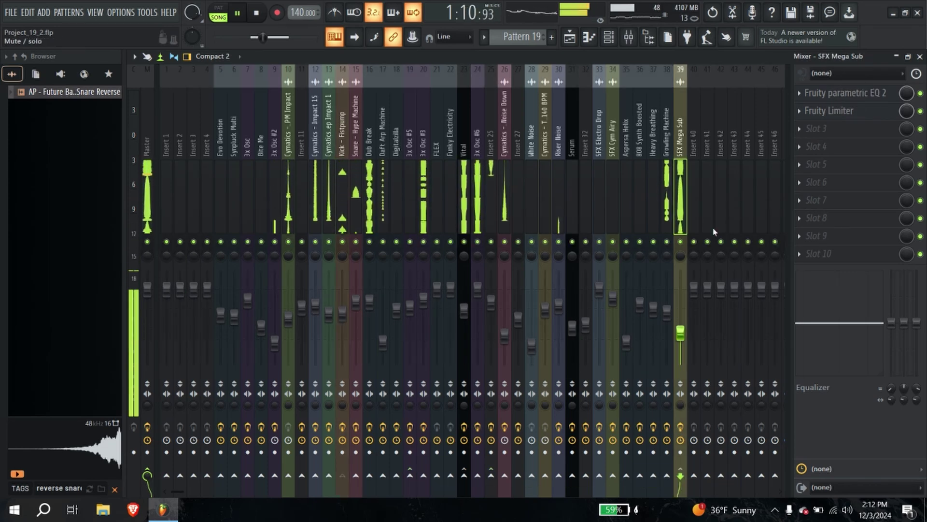
pyautogui.click(920, 57)
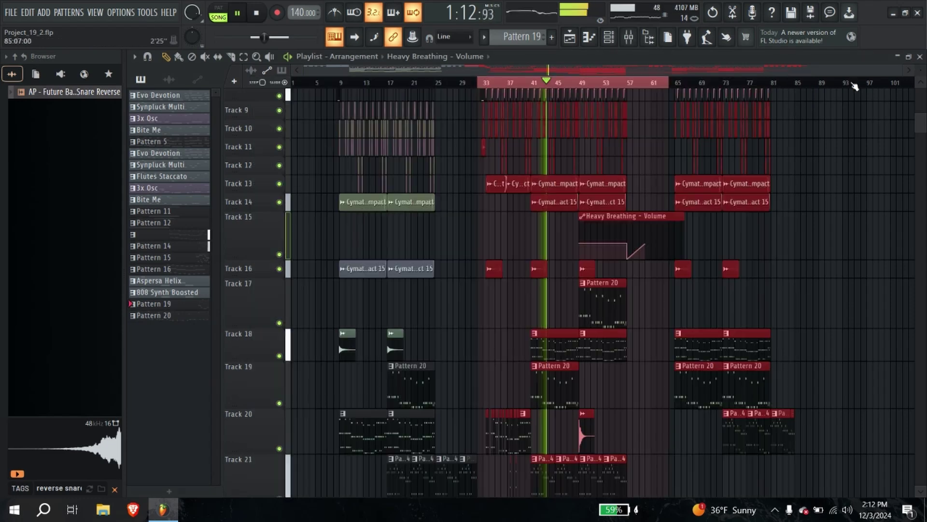
# Step: Save the project and review the playlist's lower tracks during playback
pyautogui.click(801, 85)
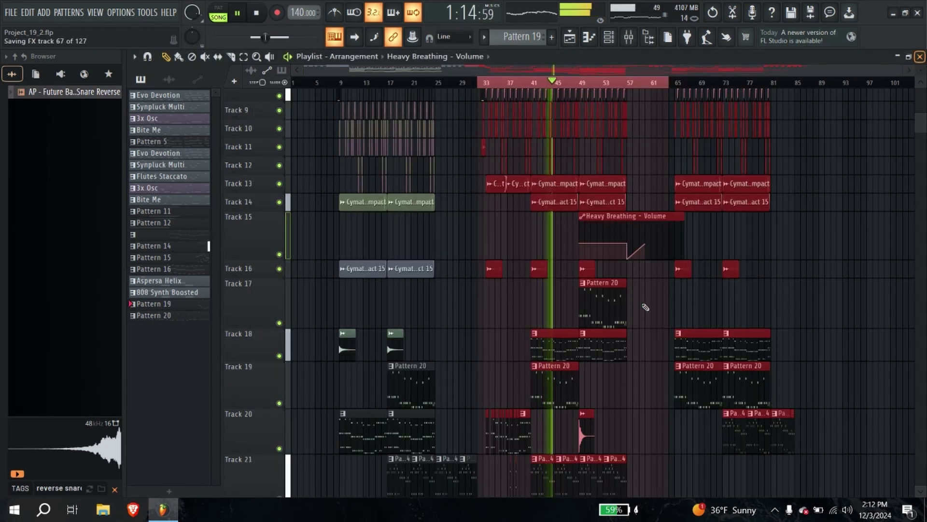
pyautogui.scroll(-5, 646, 307)
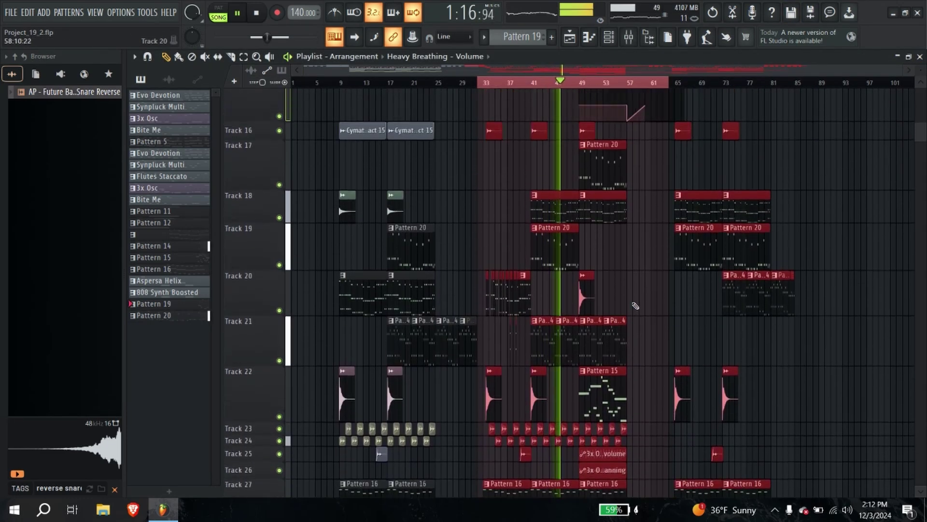
pyautogui.scroll(1, 636, 306)
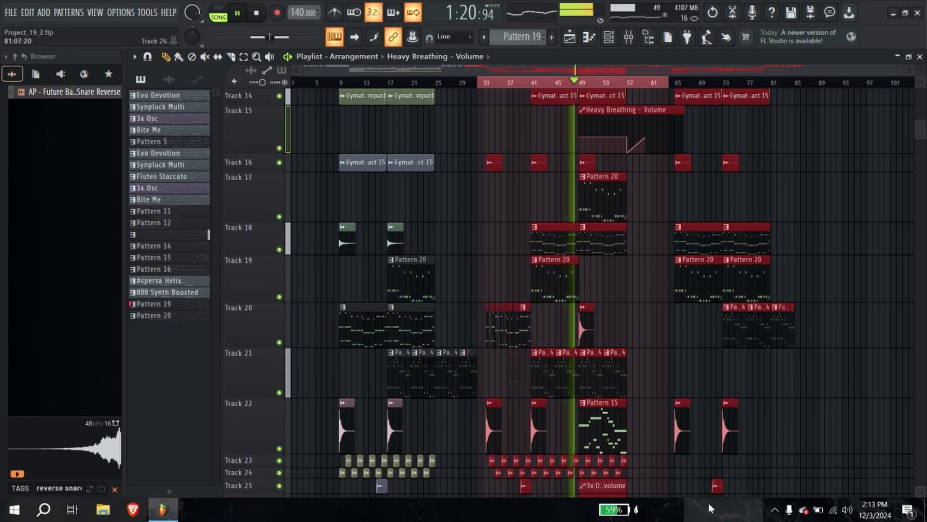
pyautogui.click(774, 511)
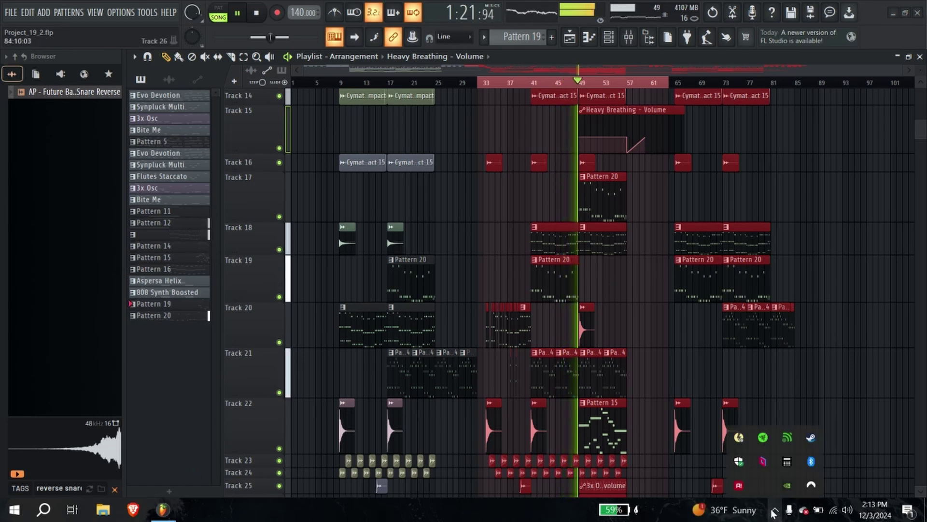
pyautogui.click(811, 486)
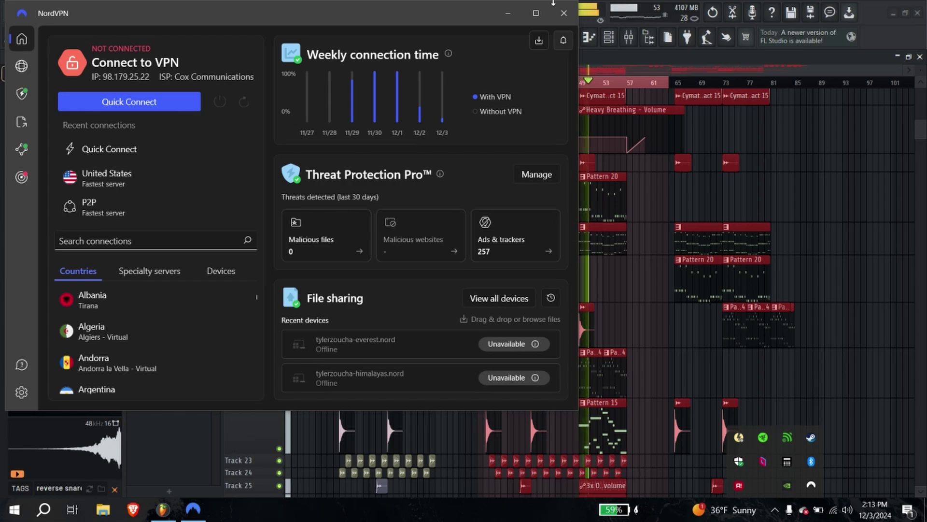
pyautogui.click(560, 13)
pyautogui.click(788, 510)
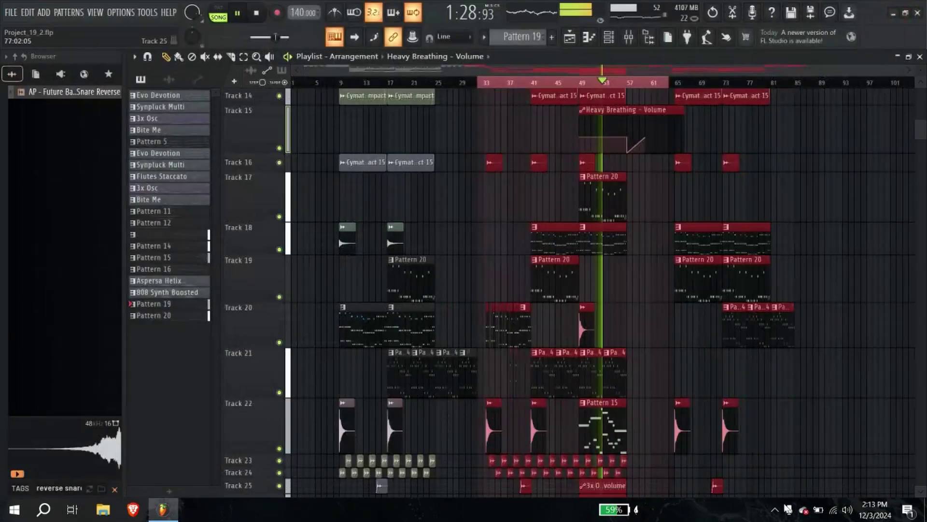
# Step: Switch to the Action! screen recorder window
pyautogui.click(775, 510)
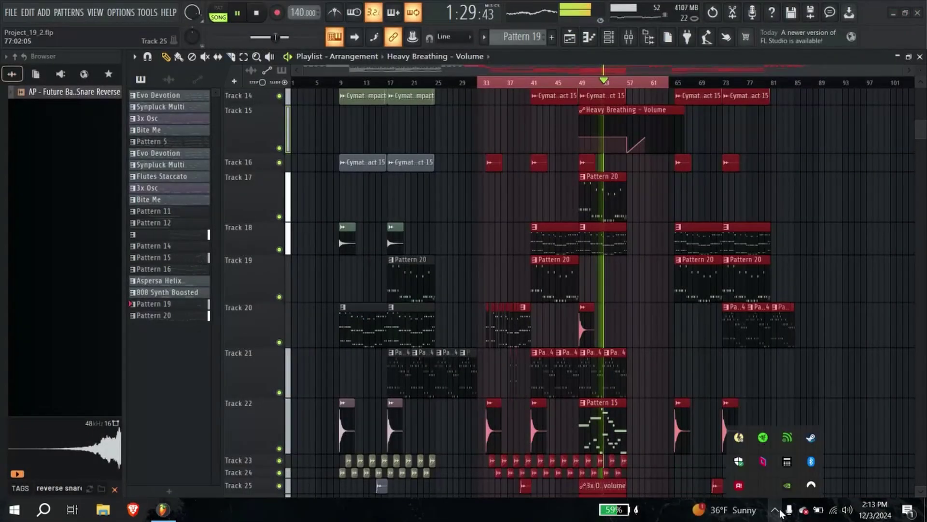
pyautogui.click(734, 489)
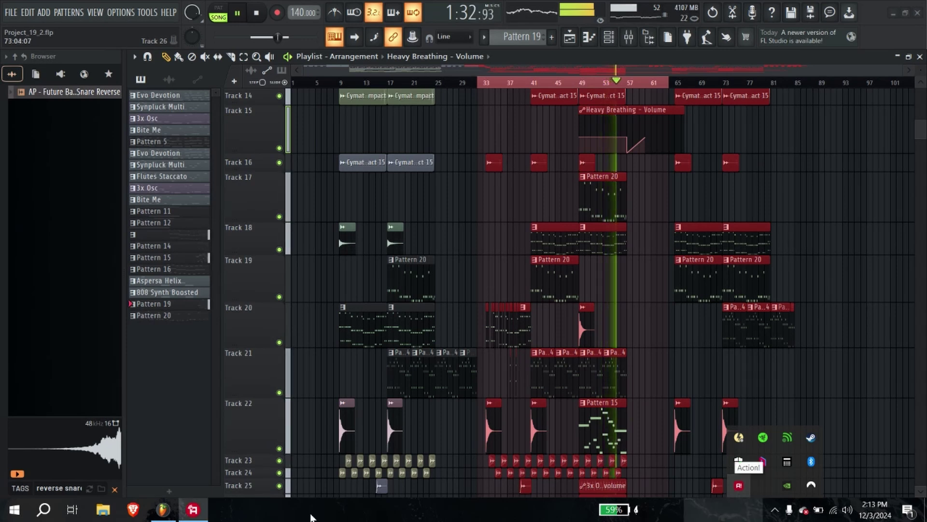
pyautogui.click(184, 512)
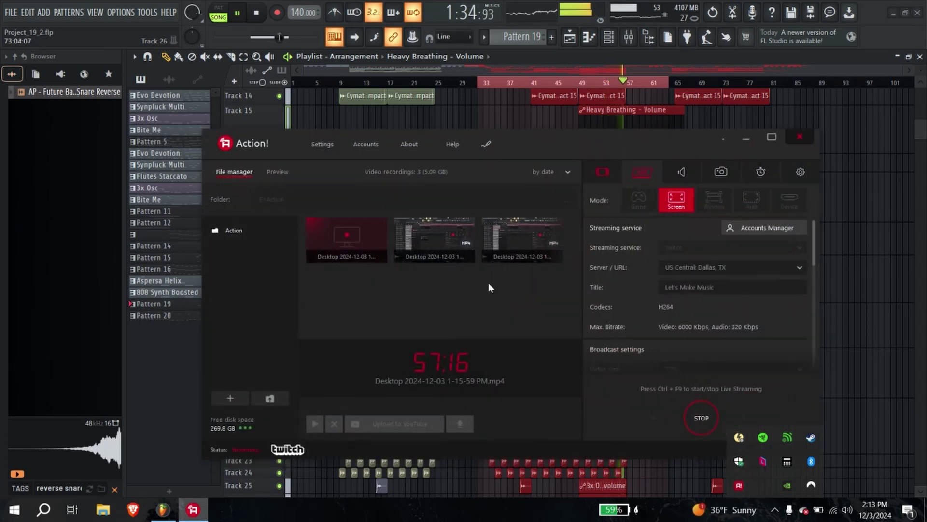